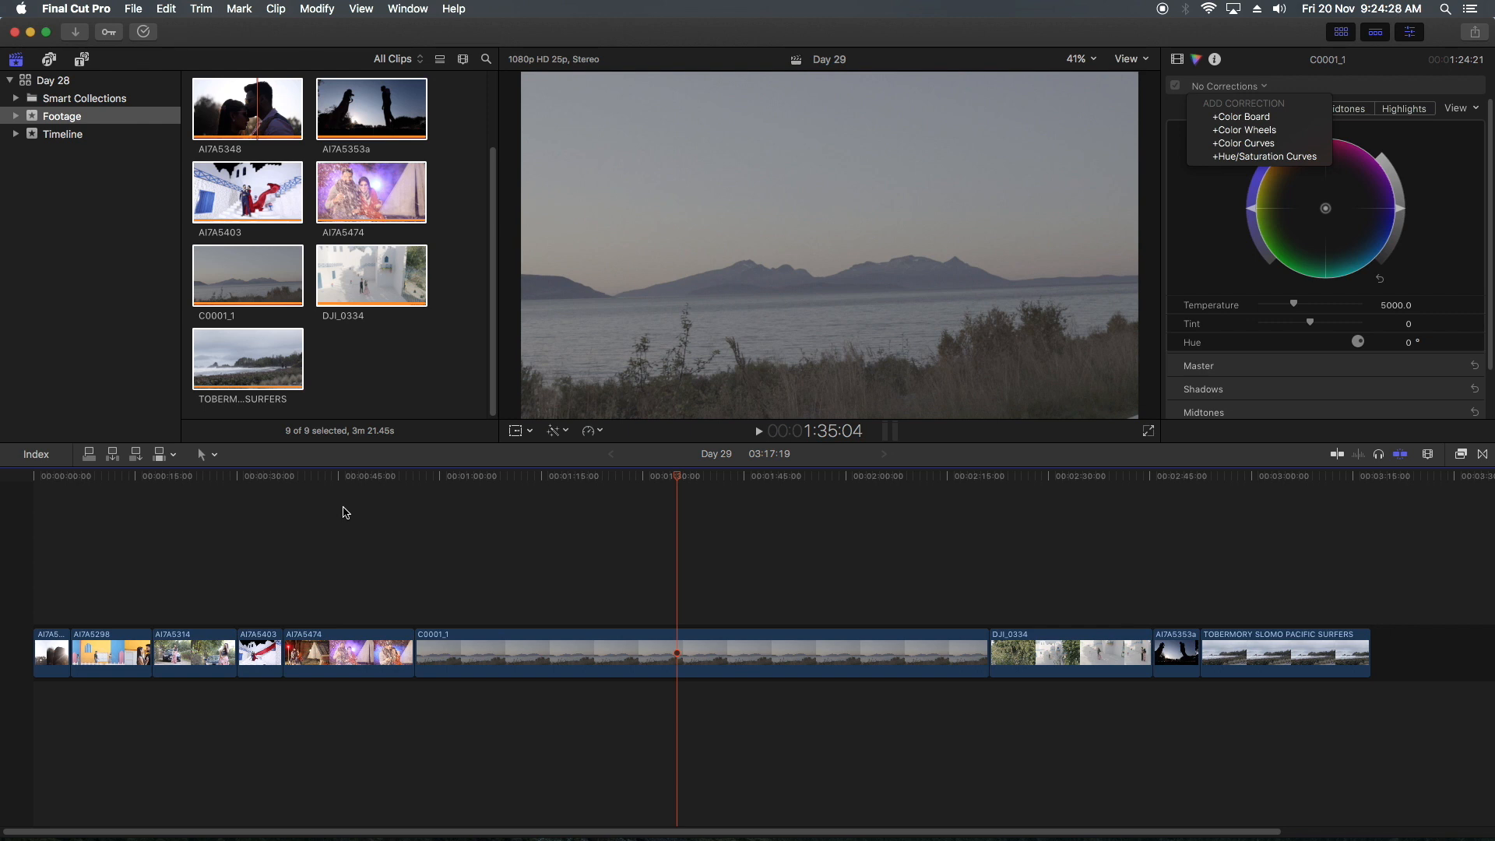
# Enlarge the timeline around the opening clips and park the playhead at 18:08 in clip AI7A5314
pyautogui.click(97, 478)
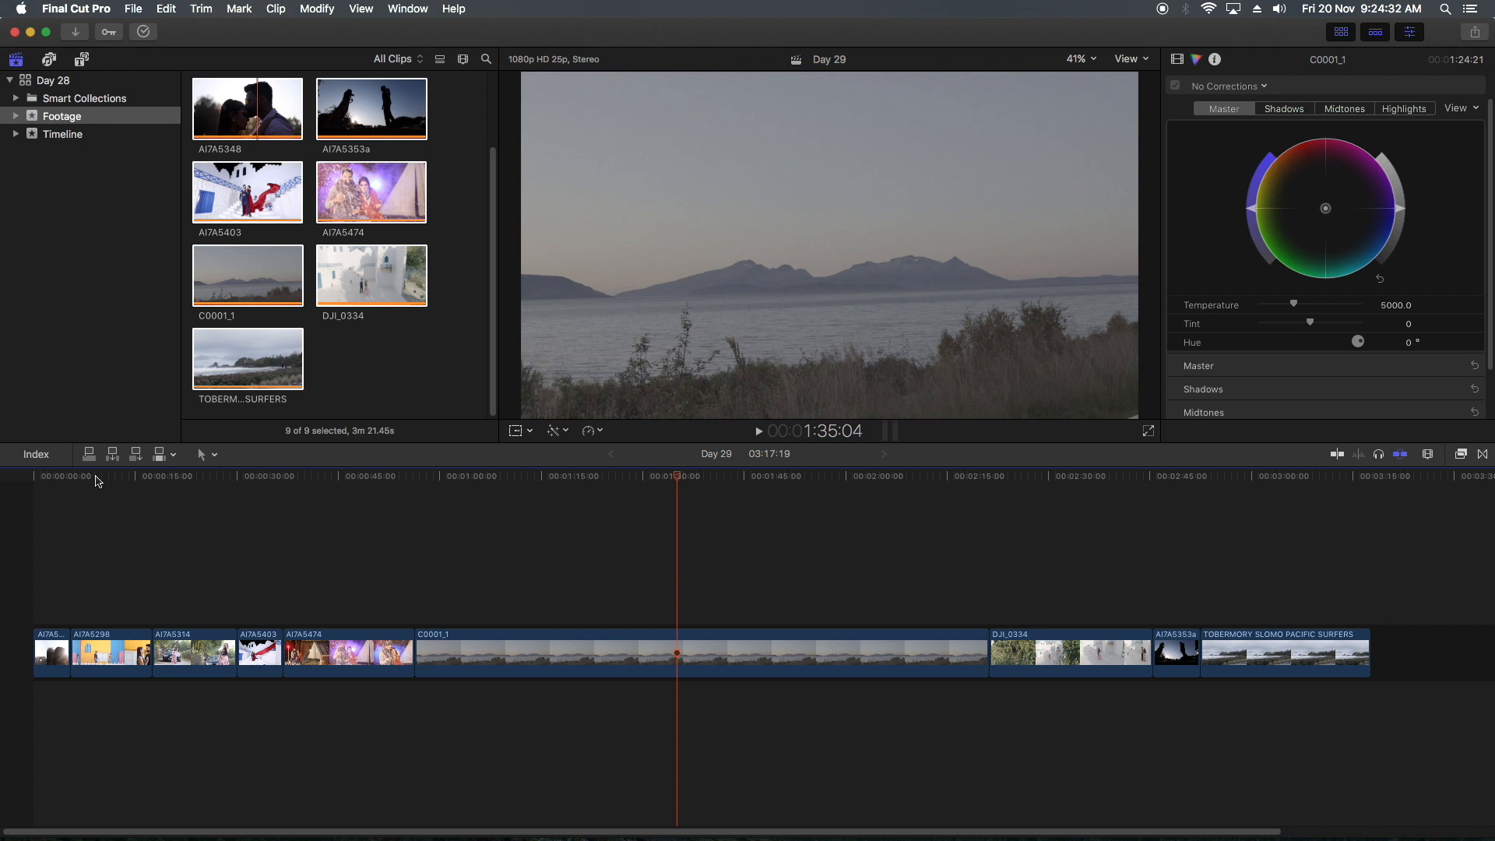
pyautogui.click(99, 478)
pyautogui.press('super+equal')
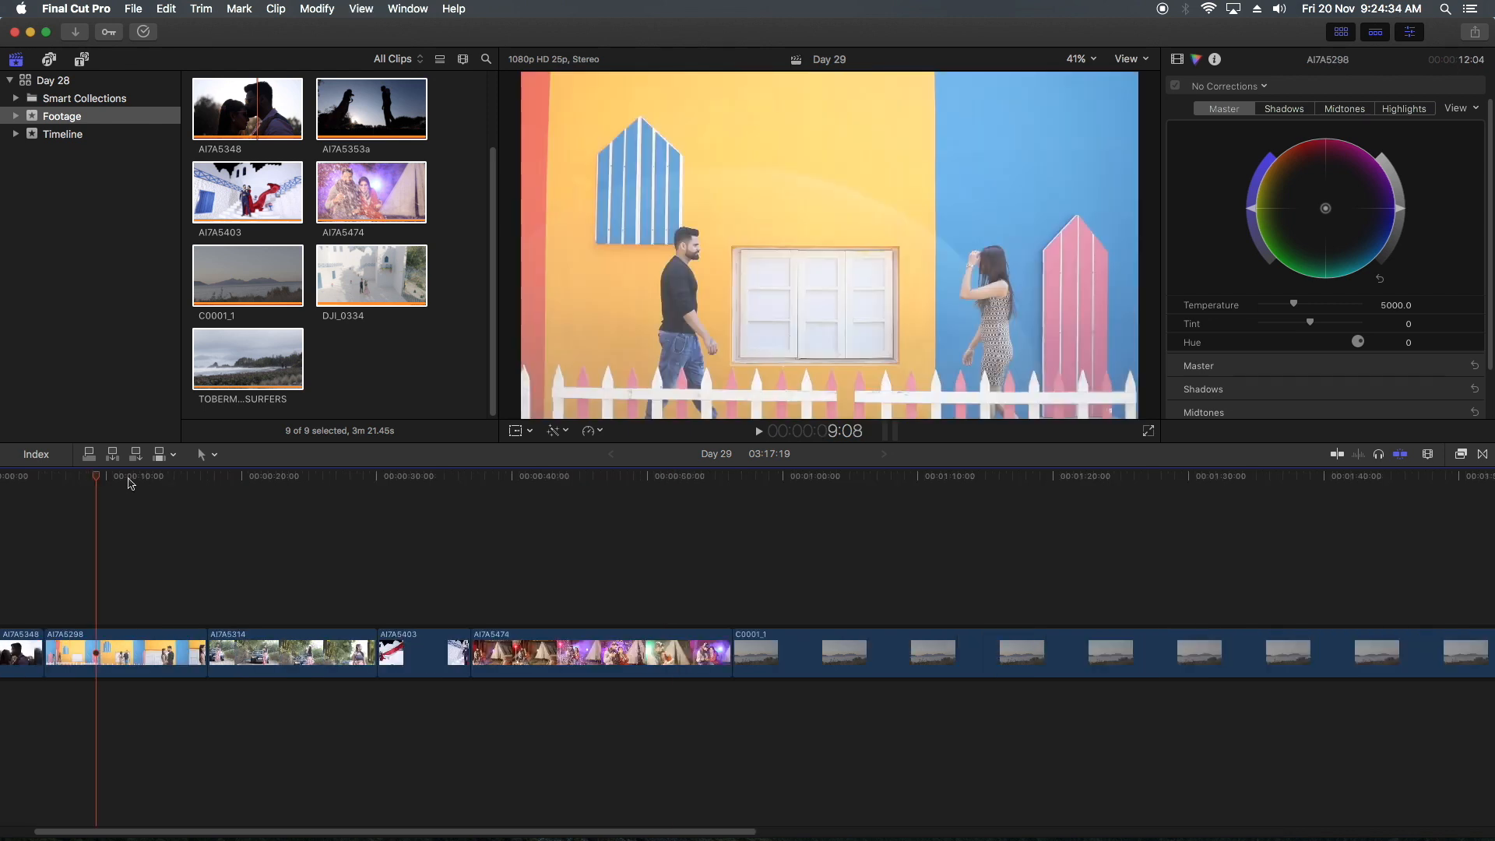
pyautogui.moveTo(129, 478); pyautogui.dragTo(220, 481)
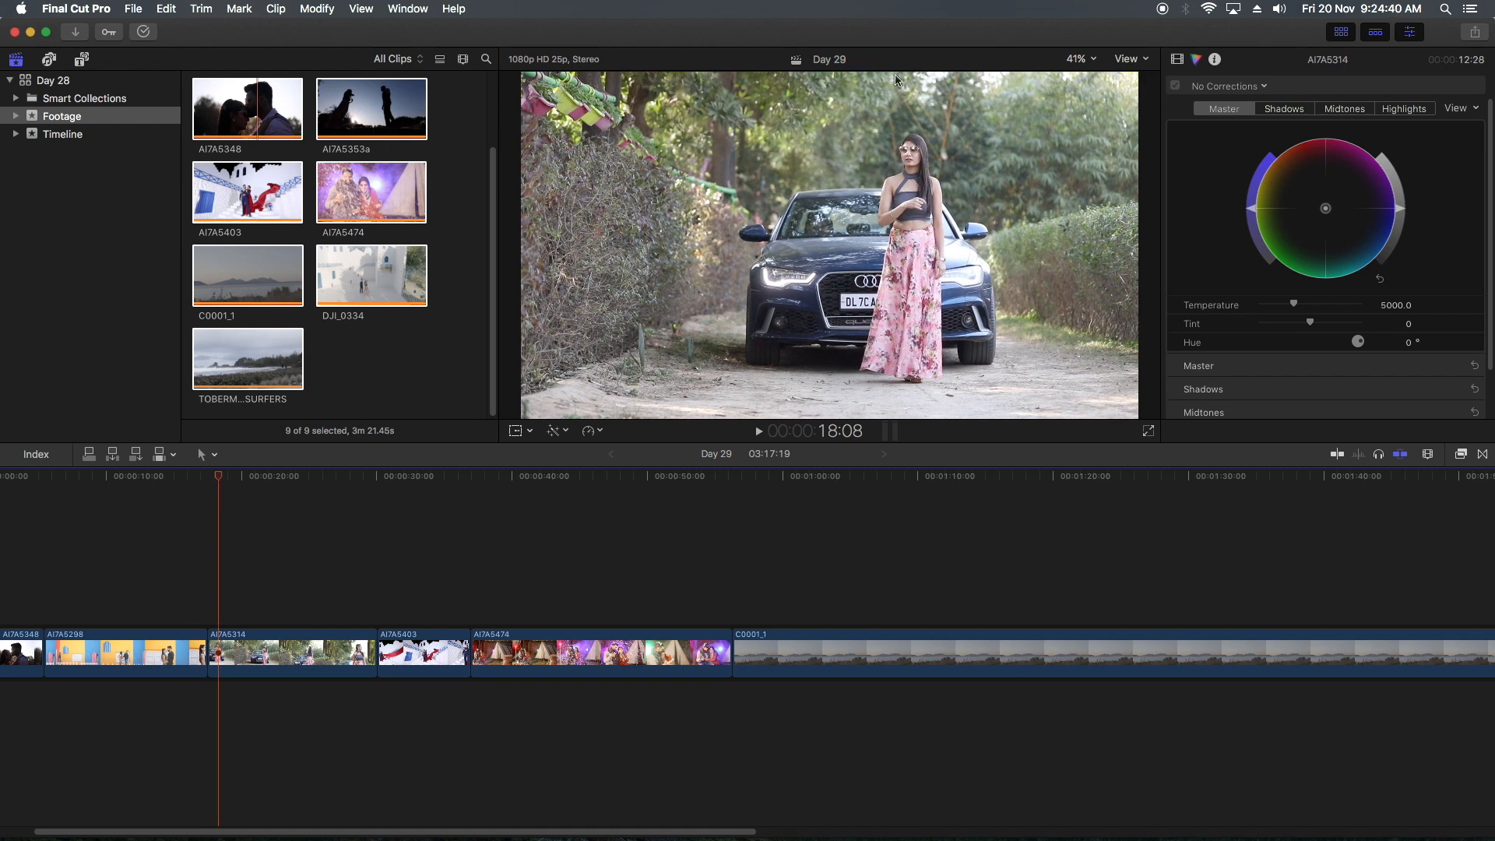
# Switch to the My Editing Layout workspace and keep the clip browser hidden
pyautogui.click(419, 8)
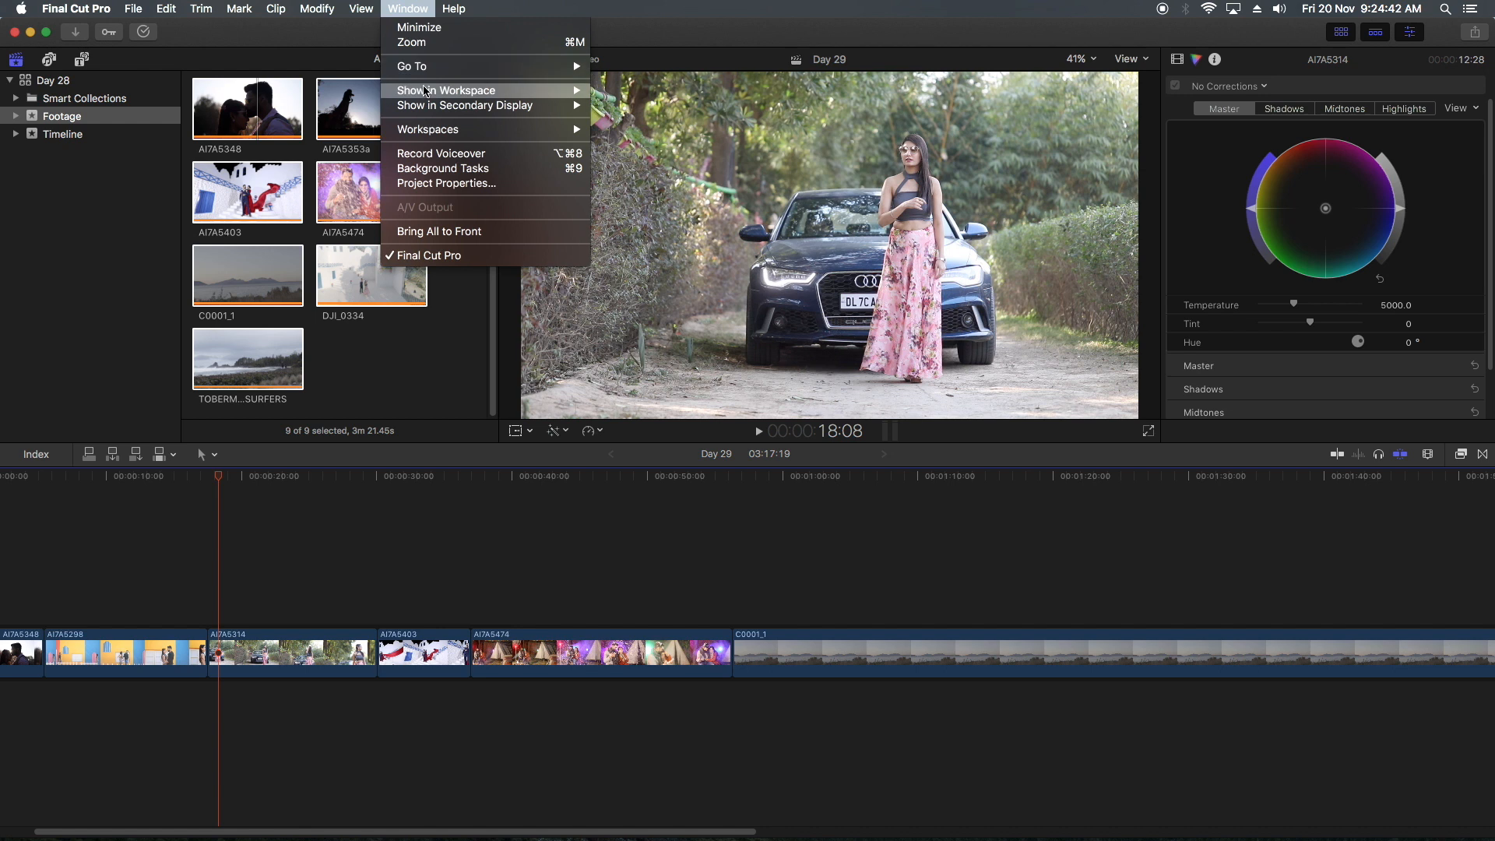
pyautogui.moveTo(580, 134)
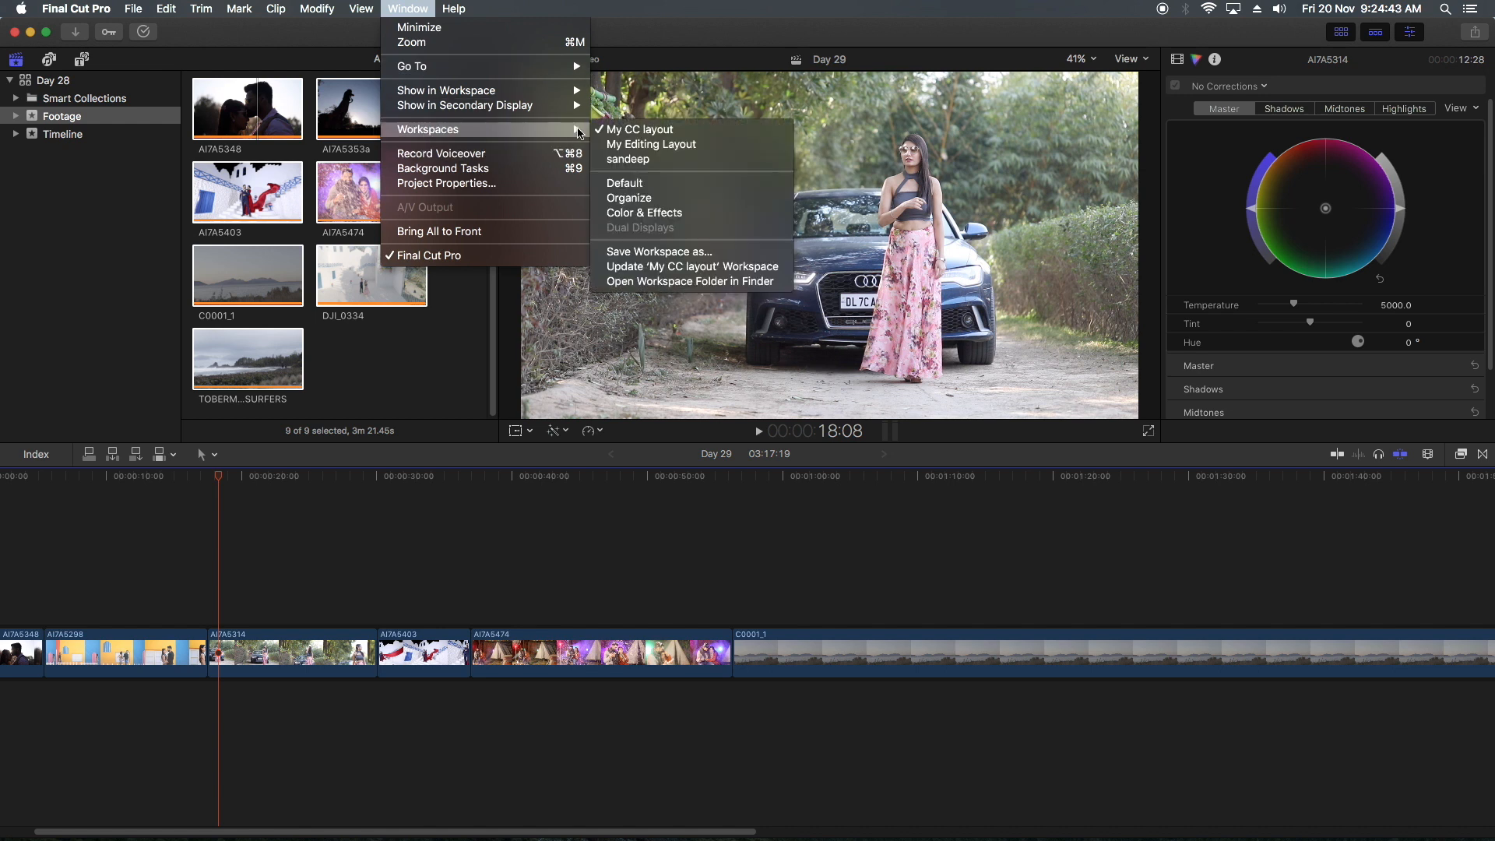
pyautogui.click(659, 146)
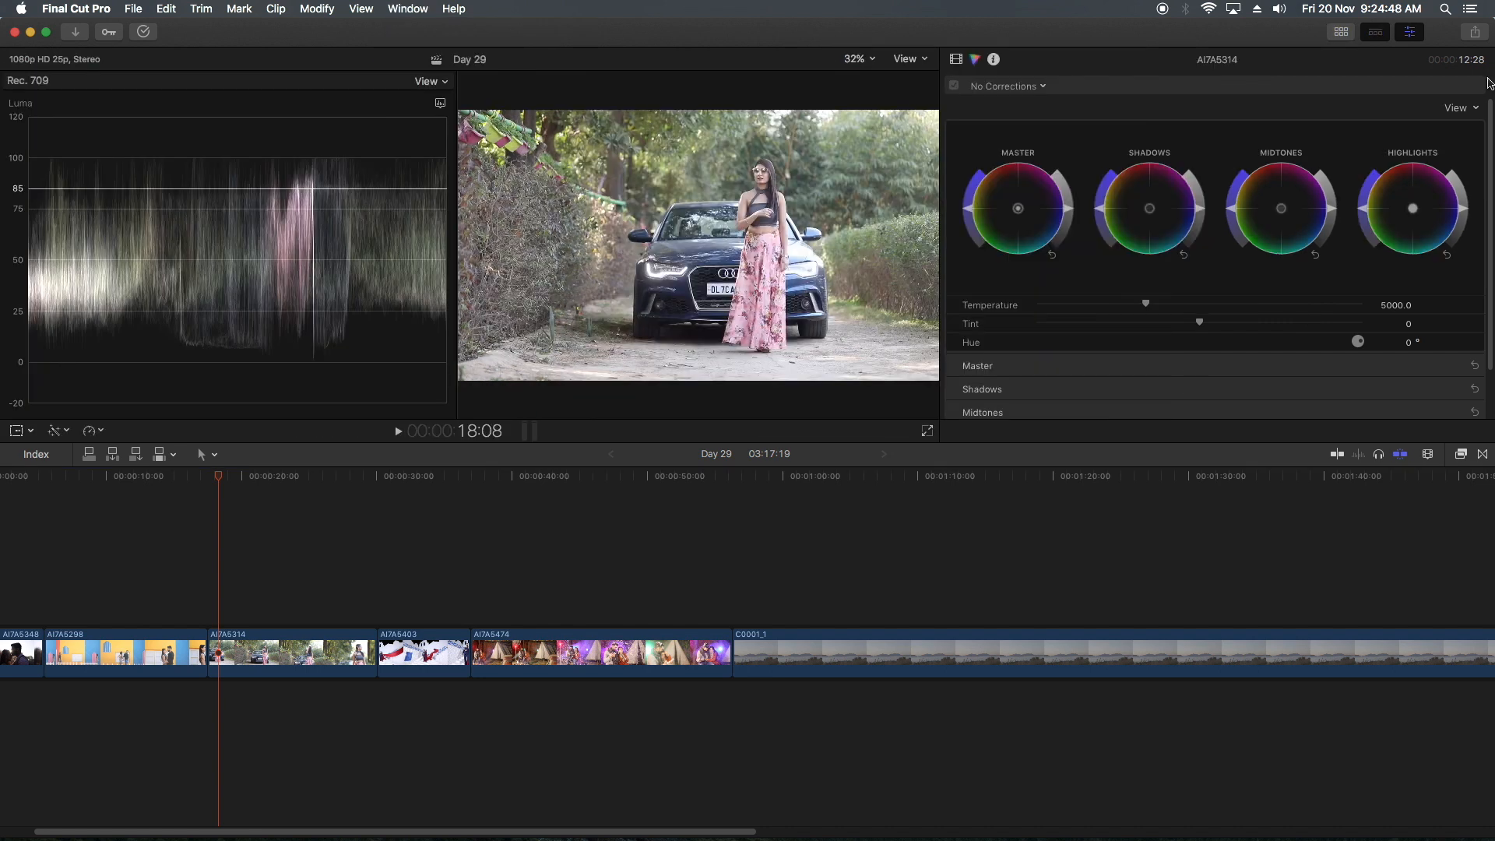
pyautogui.click(1340, 32)
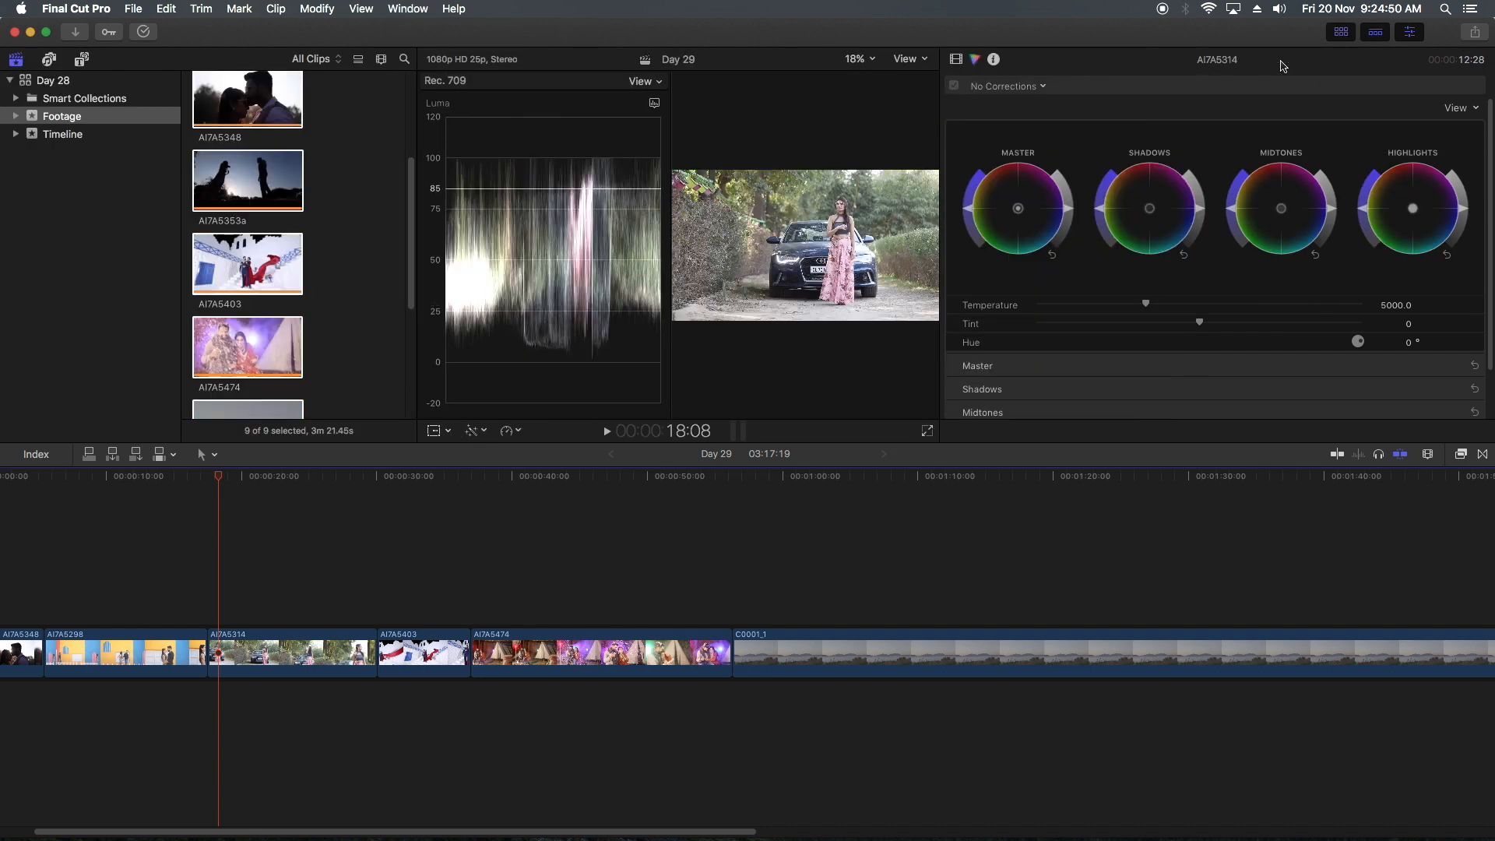
pyautogui.click(1345, 36)
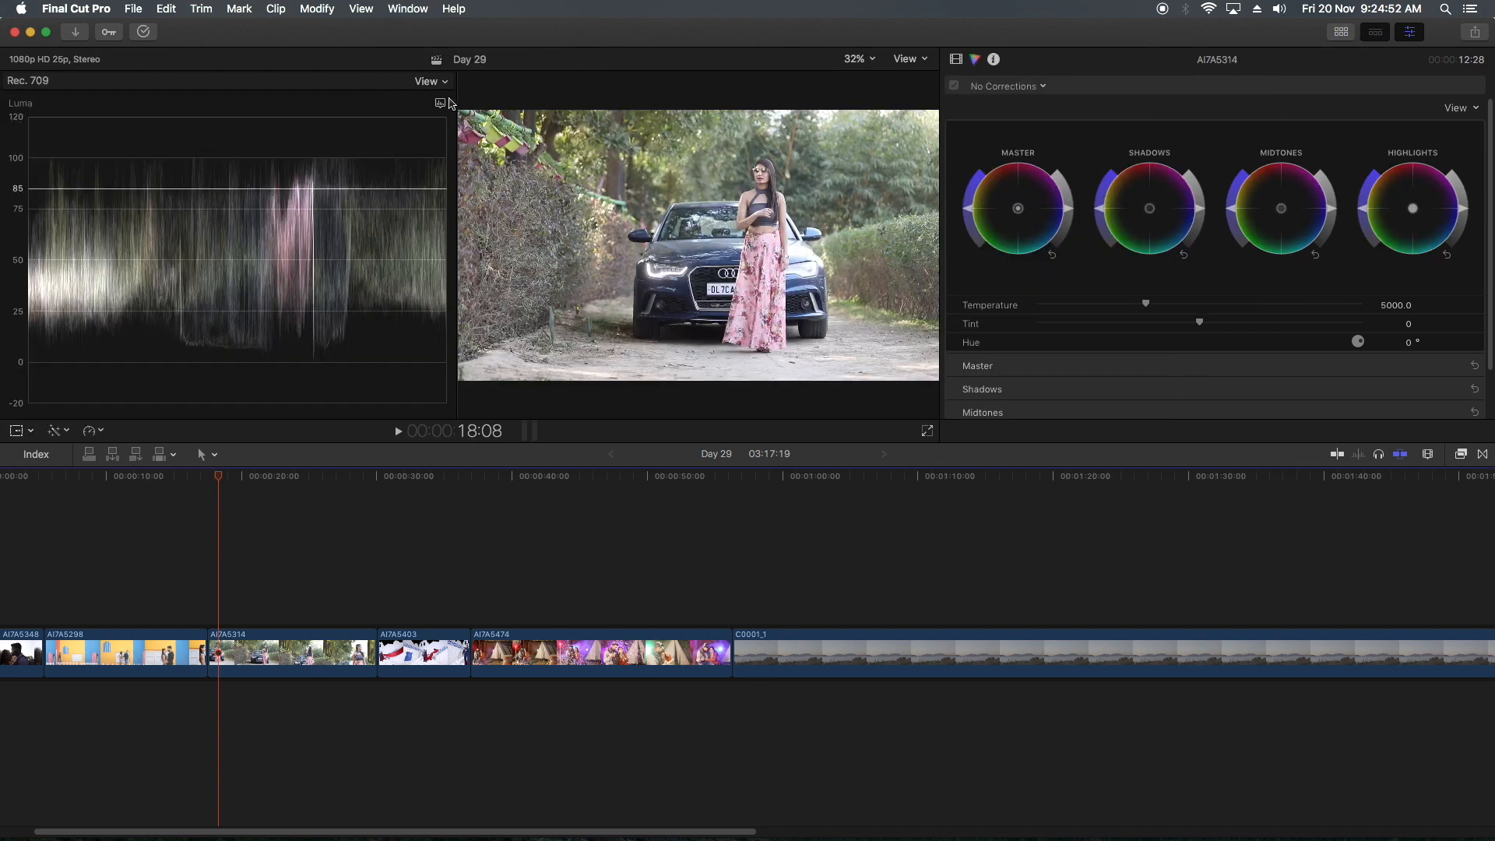
# Show the video scope as a monochrome waveform with the Luma channel
pyautogui.click(430, 82)
pyautogui.click(333, 253)
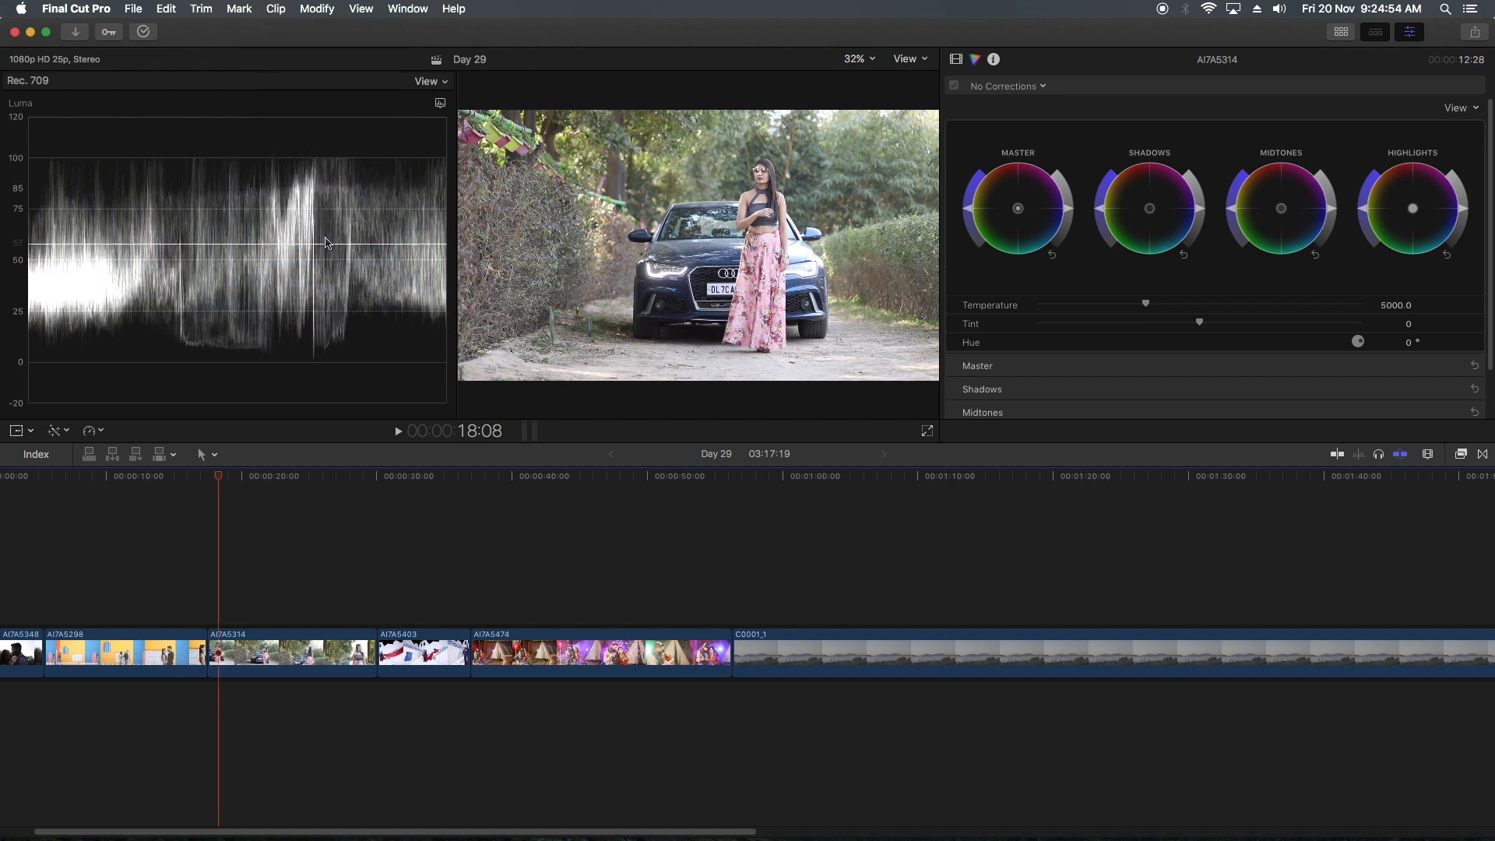
pyautogui.click(440, 103)
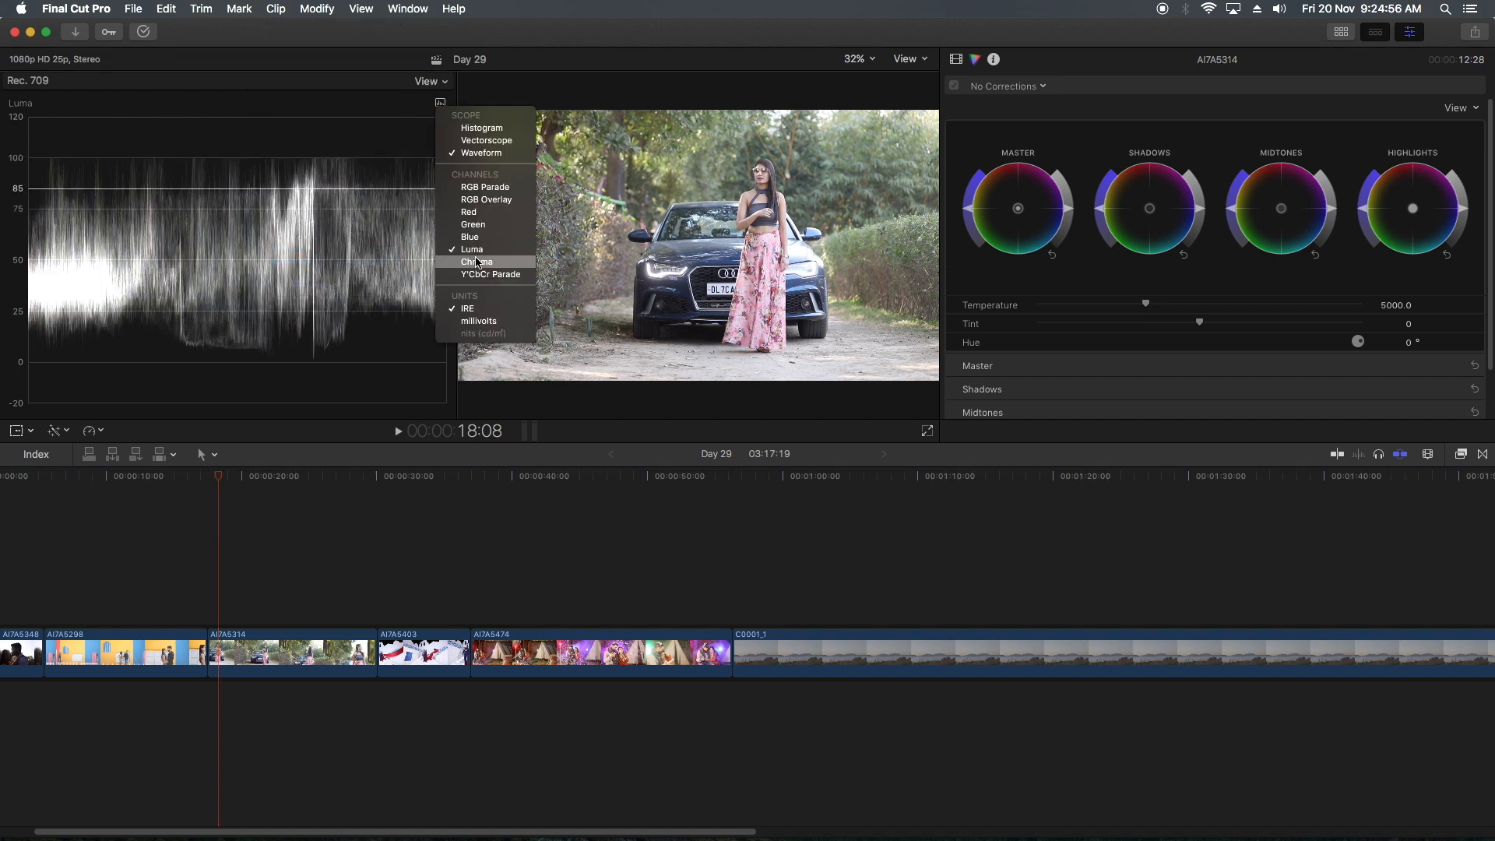
pyautogui.click(477, 249)
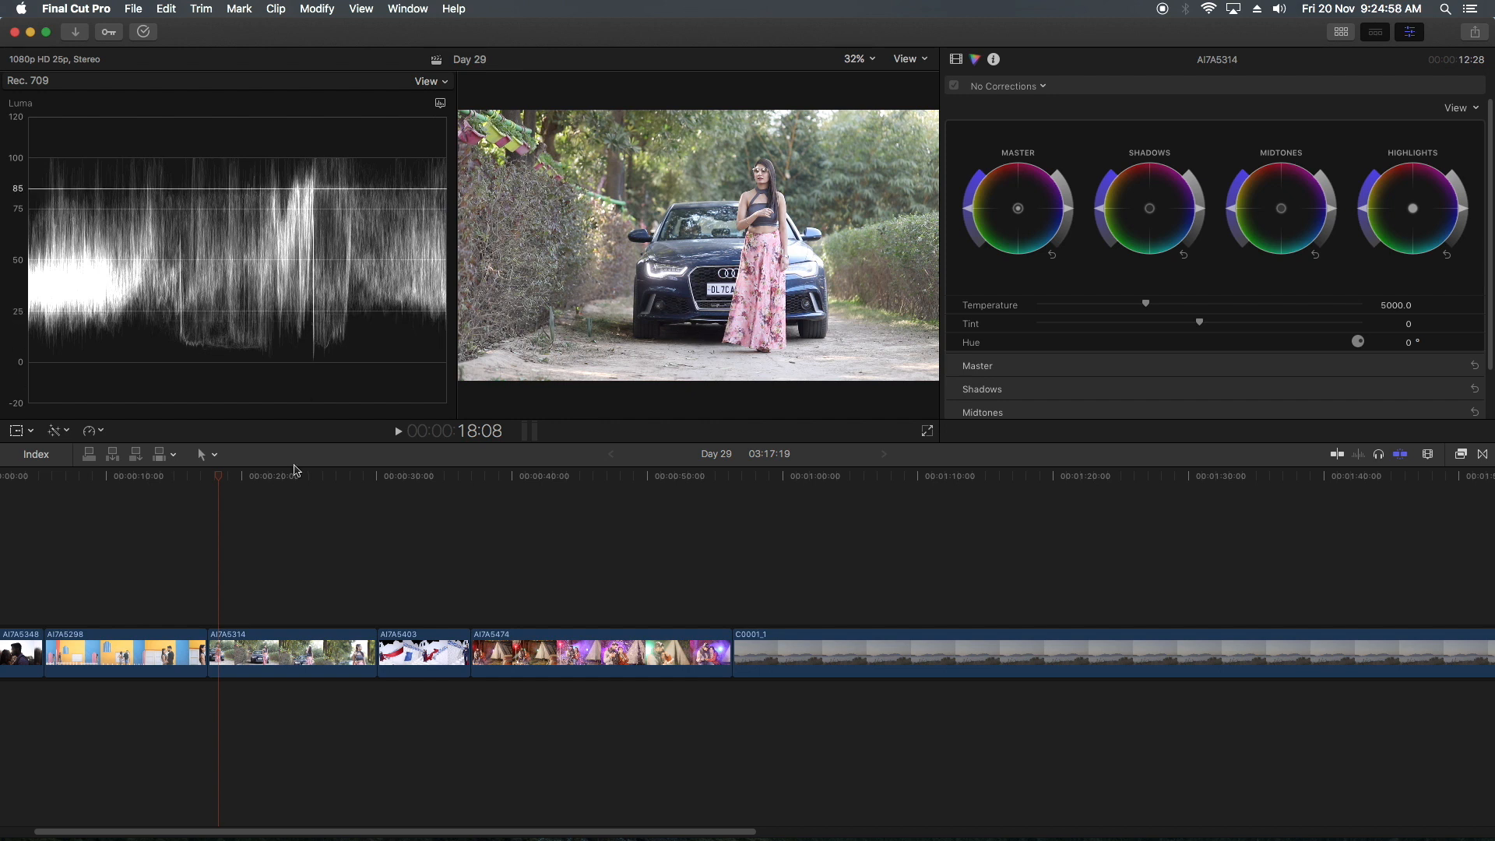
# Split clip AI7A5314 about 3 seconds after its start and delete the opening part
pyautogui.moveTo(215, 486); pyautogui.dragTo(257, 499)
pyautogui.press('super+b')
pyautogui.click(234, 654)
pyautogui.press('Delete')
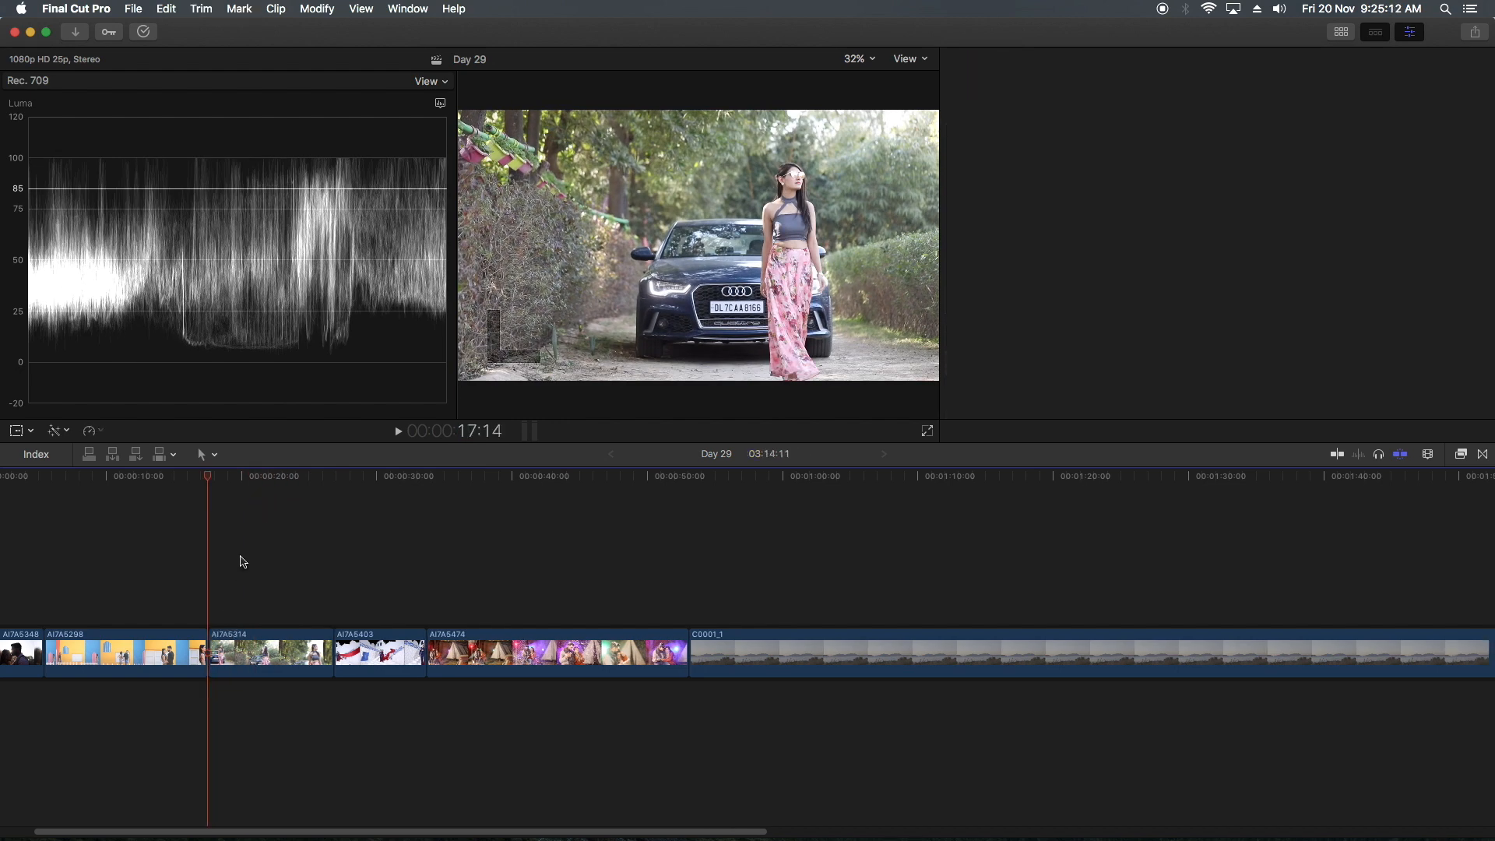
# Split clips AI7A5314 and AI7A5298 and delete the unwanted parts, including the opening section of AI7A5298
pyautogui.moveTo(213, 478); pyautogui.dragTo(102, 486)
pyautogui.press('super+b')
pyautogui.press('c')
pyautogui.press('Delete')
pyautogui.press('super+b')
pyautogui.click(87, 646)
pyautogui.press('Delete')
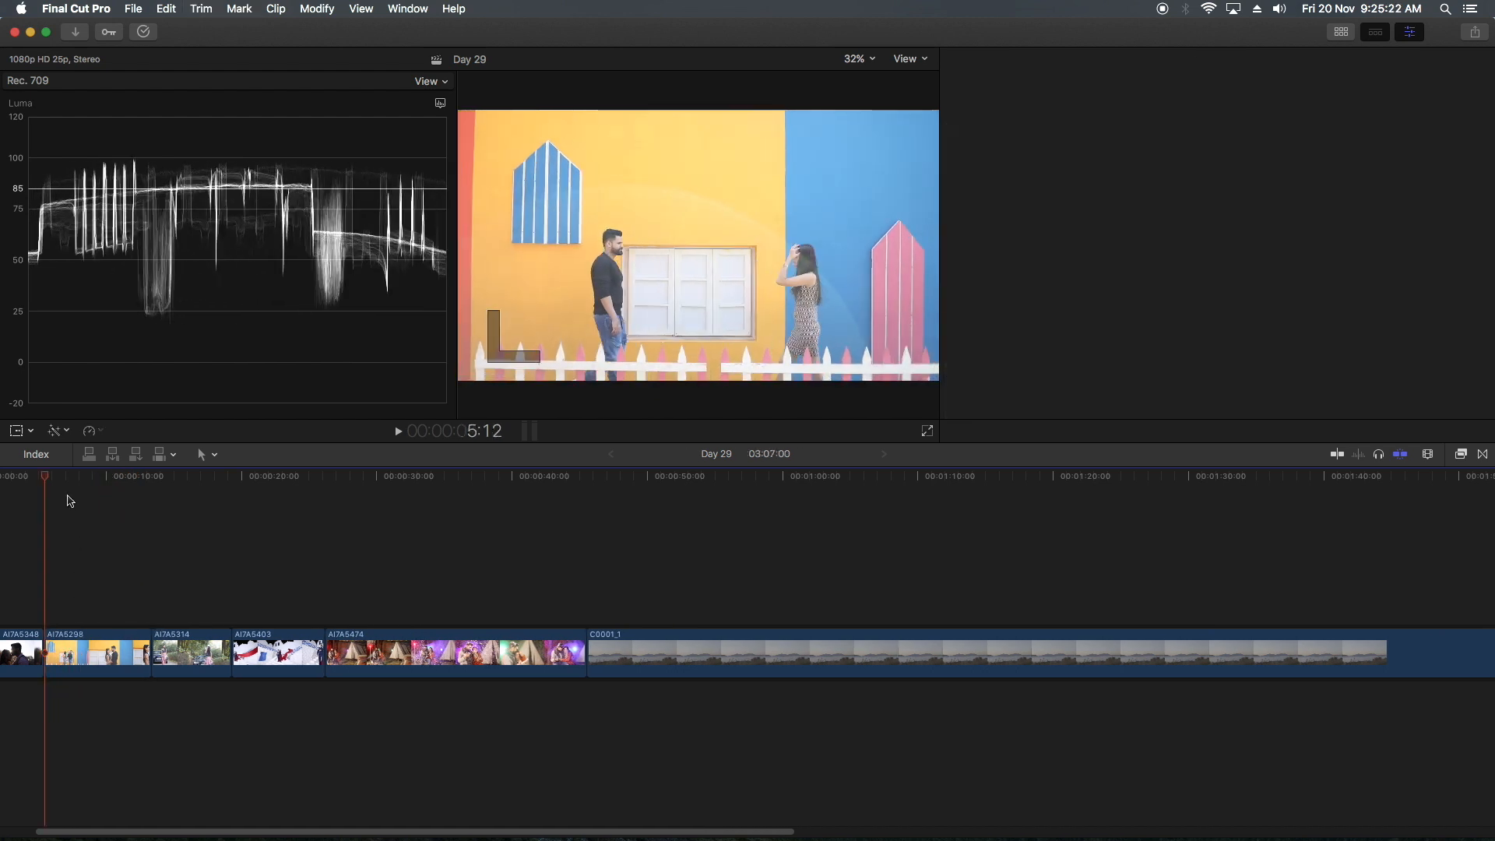
# Split clip AI7A5298 at 10:10 and delete the part after the cut
pyautogui.moveTo(92, 479); pyautogui.dragTo(113, 479)
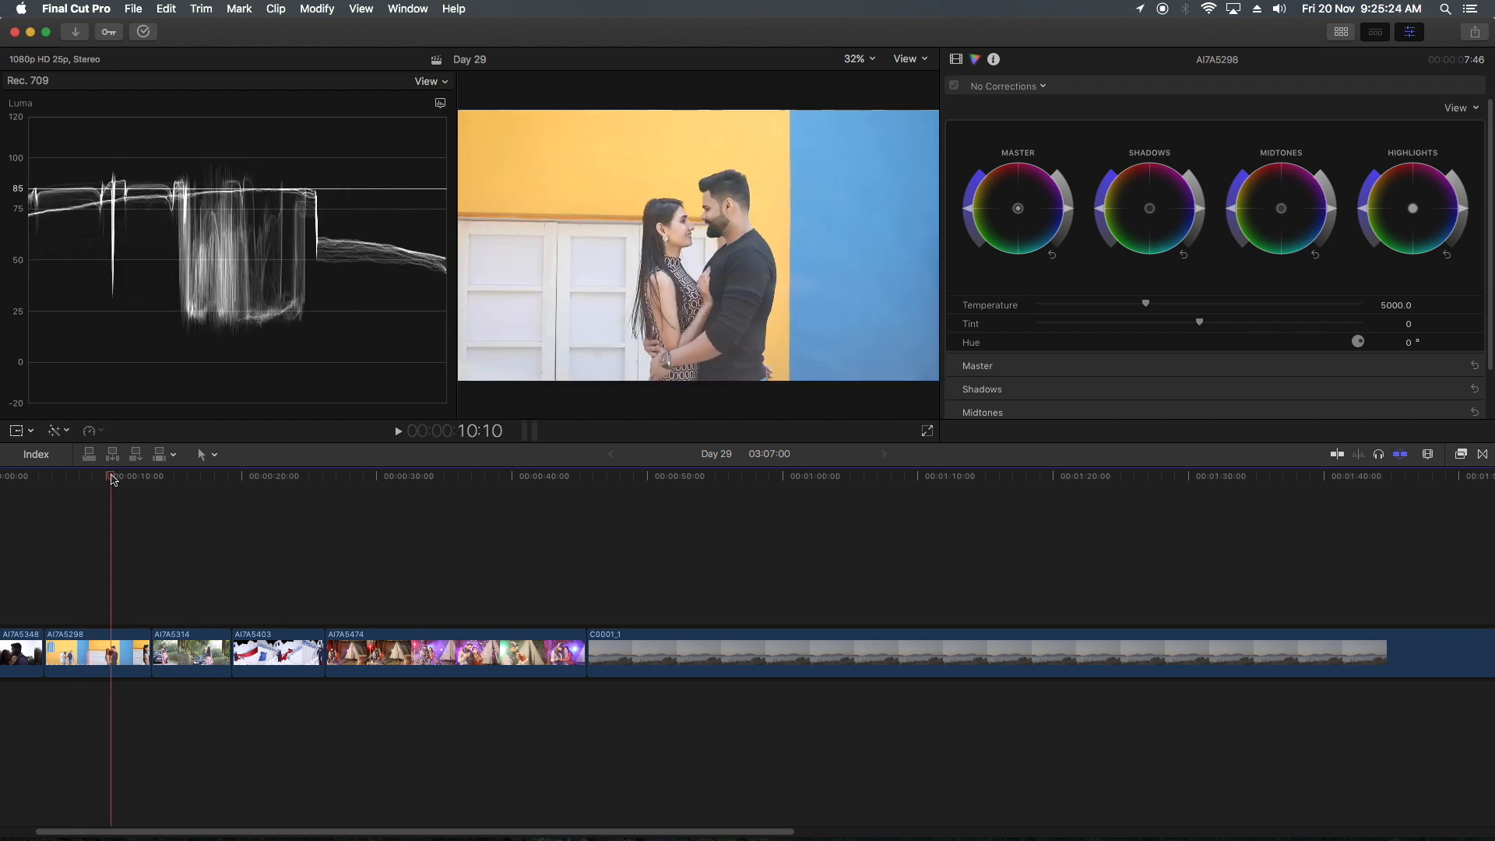
pyautogui.press('super+b')
pyautogui.click(131, 654)
pyautogui.press('Delete')
# Enlarge the timeline and scrub through clip AI7A5298, comparing its dark and bright areas with the luma waveform
pyautogui.click(58, 479)
pyautogui.press('super+equal')
pyautogui.press('super+equal')
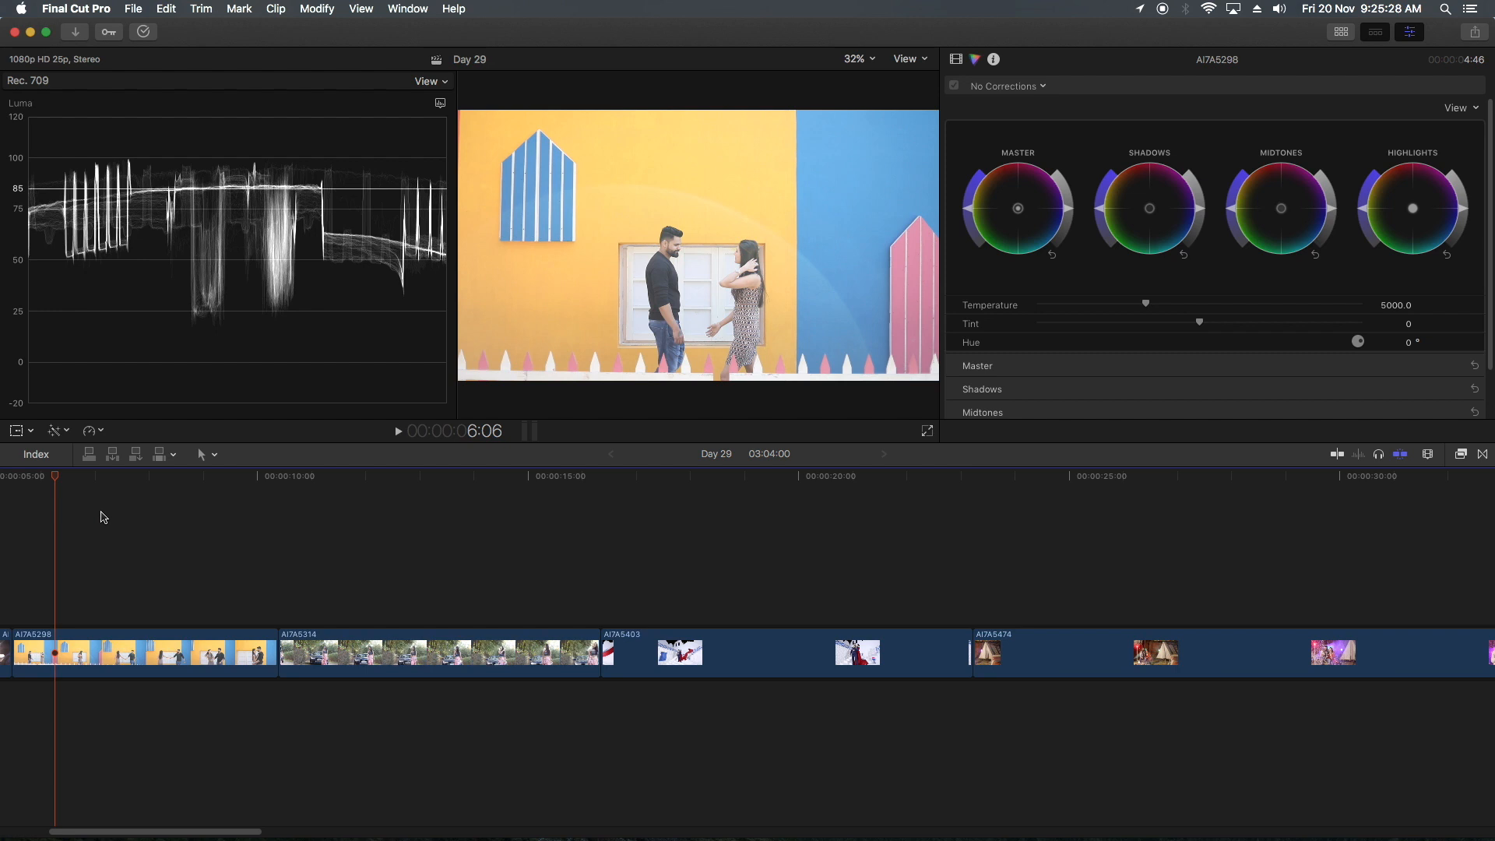
pyautogui.hscroll(-4, 157, 537)
pyautogui.moveTo(160, 479); pyautogui.dragTo(300, 479)
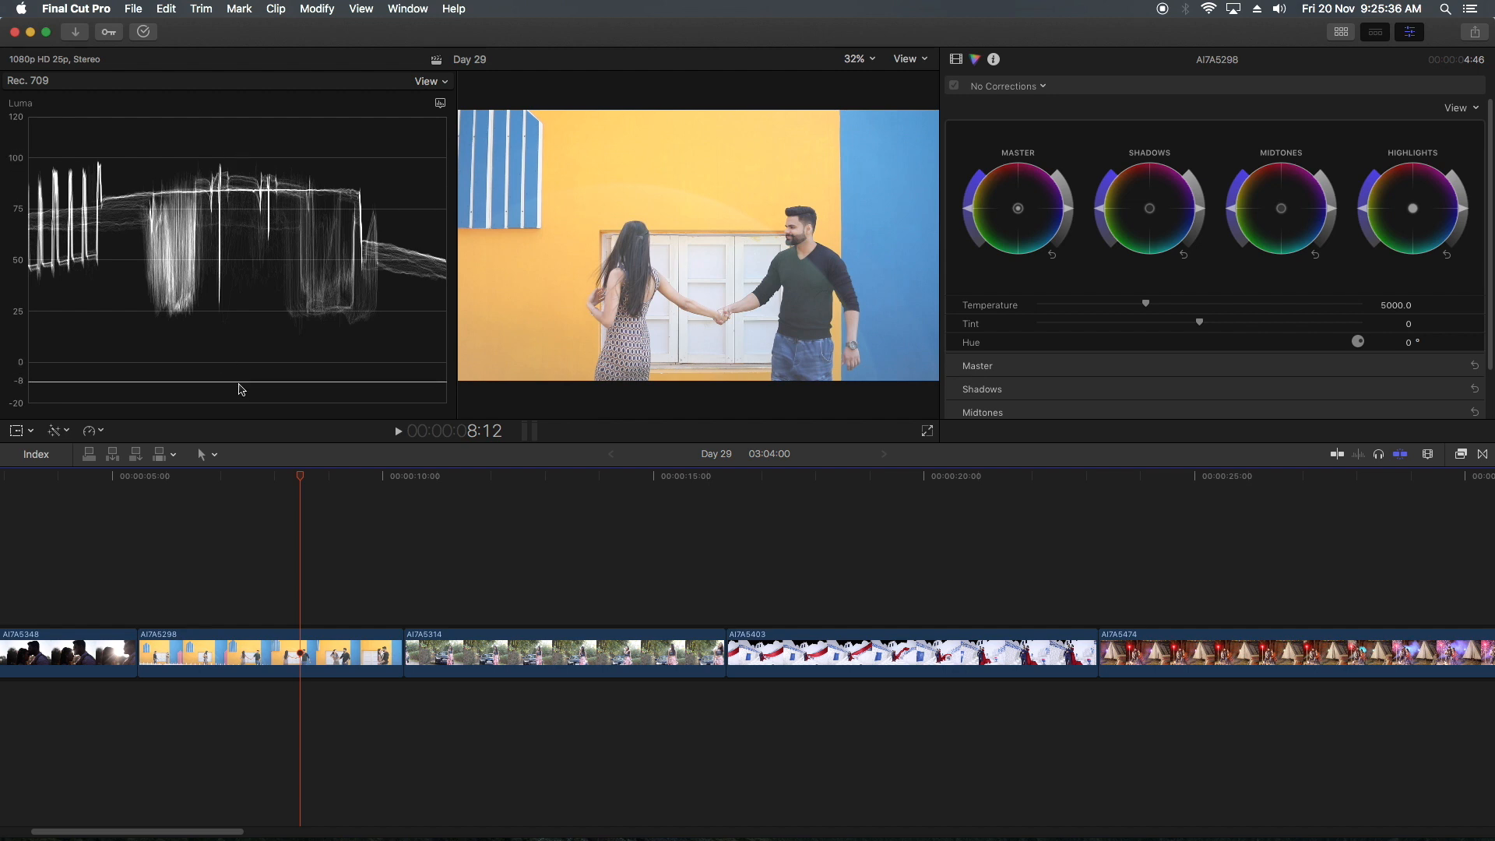
pyautogui.moveTo(296, 479); pyautogui.dragTo(198, 479)
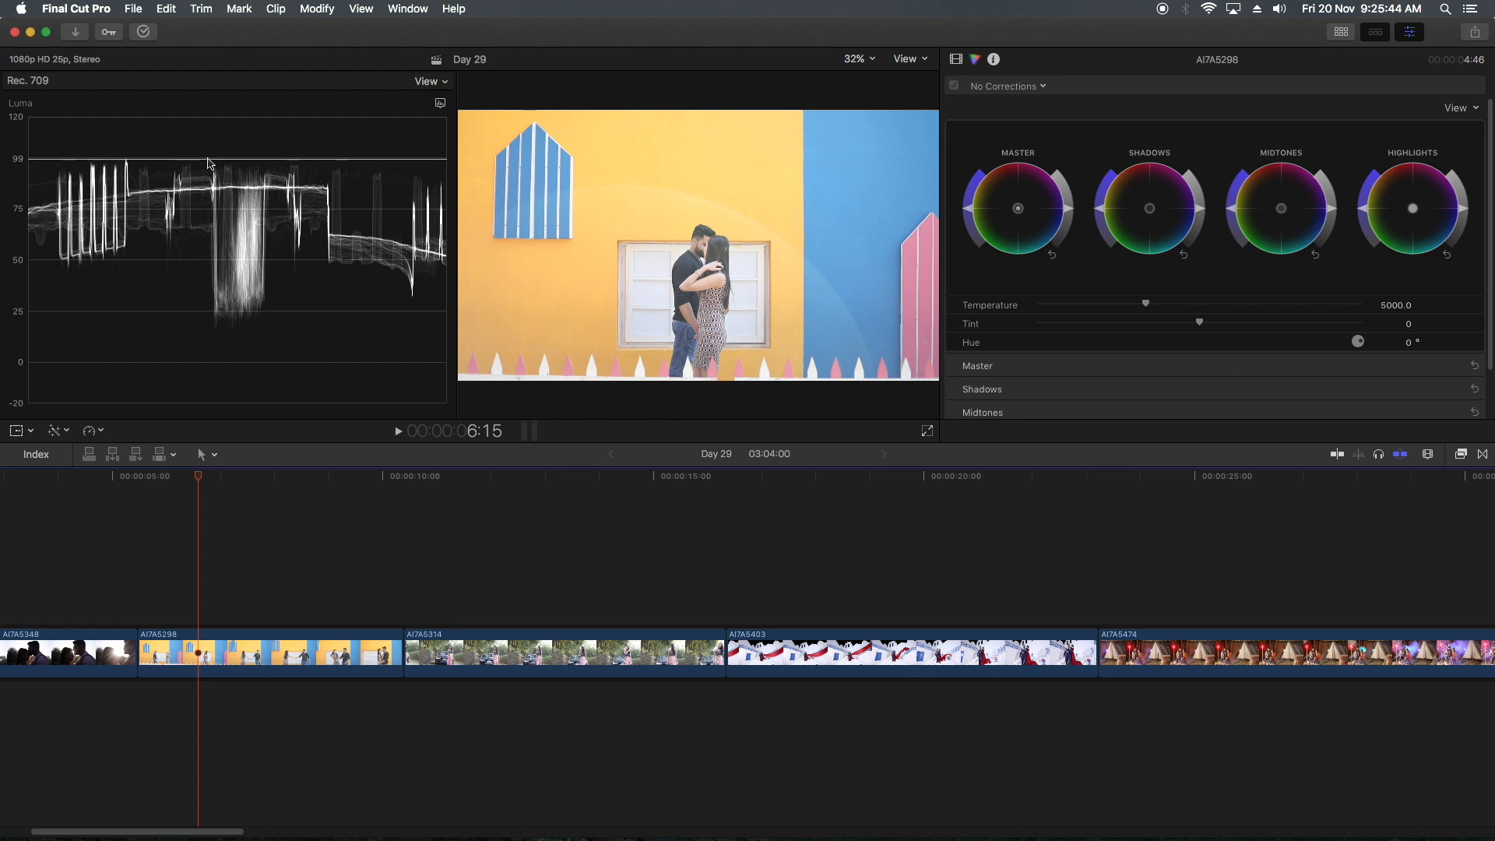
pyautogui.moveTo(226, 477); pyautogui.dragTo(297, 478)
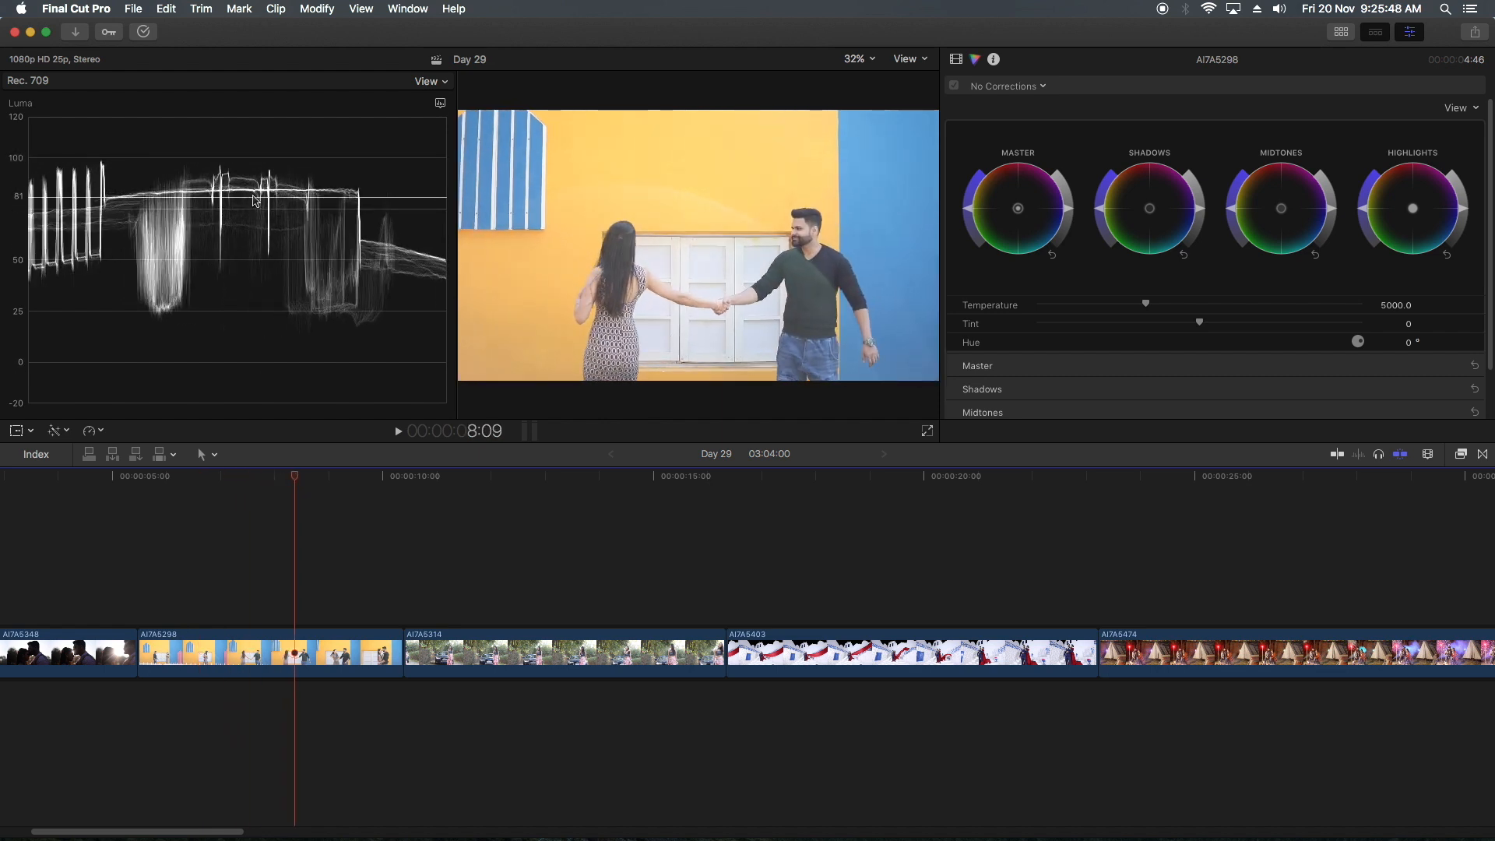
pyautogui.moveTo(227, 478); pyautogui.dragTo(362, 504)
pyautogui.moveTo(225, 189)
pyautogui.mouseDown()
pyautogui.moveTo(227, 261)
pyautogui.moveTo(224, 134)
pyautogui.moveTo(234, 369)
pyautogui.moveTo(234, 189)
pyautogui.mouseUp()
pyautogui.moveTo(448, 489); pyautogui.dragTo(262, 513)
pyautogui.press('space')
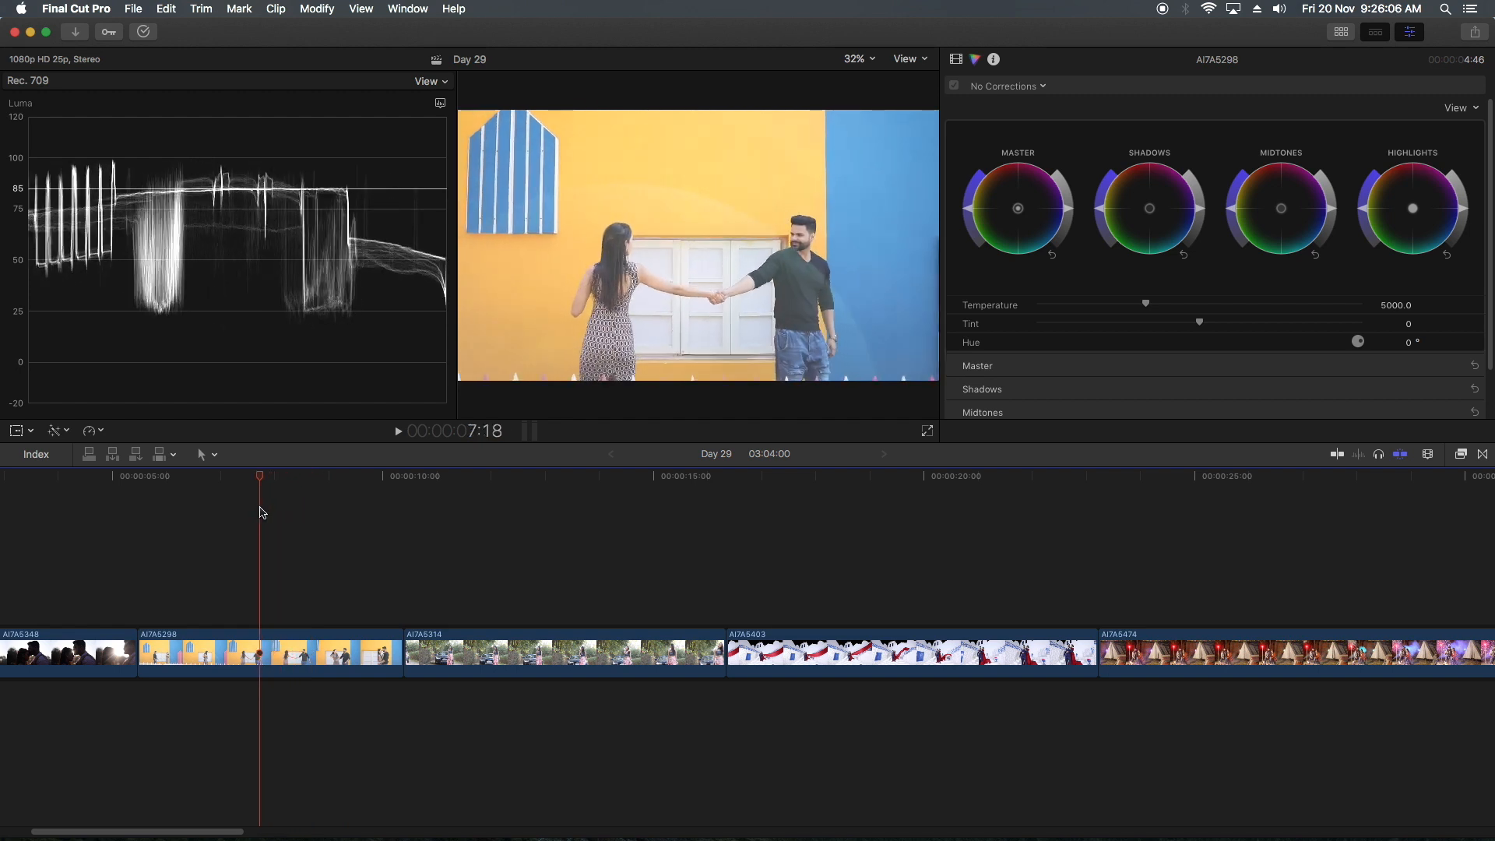
# Try lowering the Master brightness on clip AI7A5314 at 13:07, and undo the change
pyautogui.moveTo(262, 512); pyautogui.dragTo(477, 519)
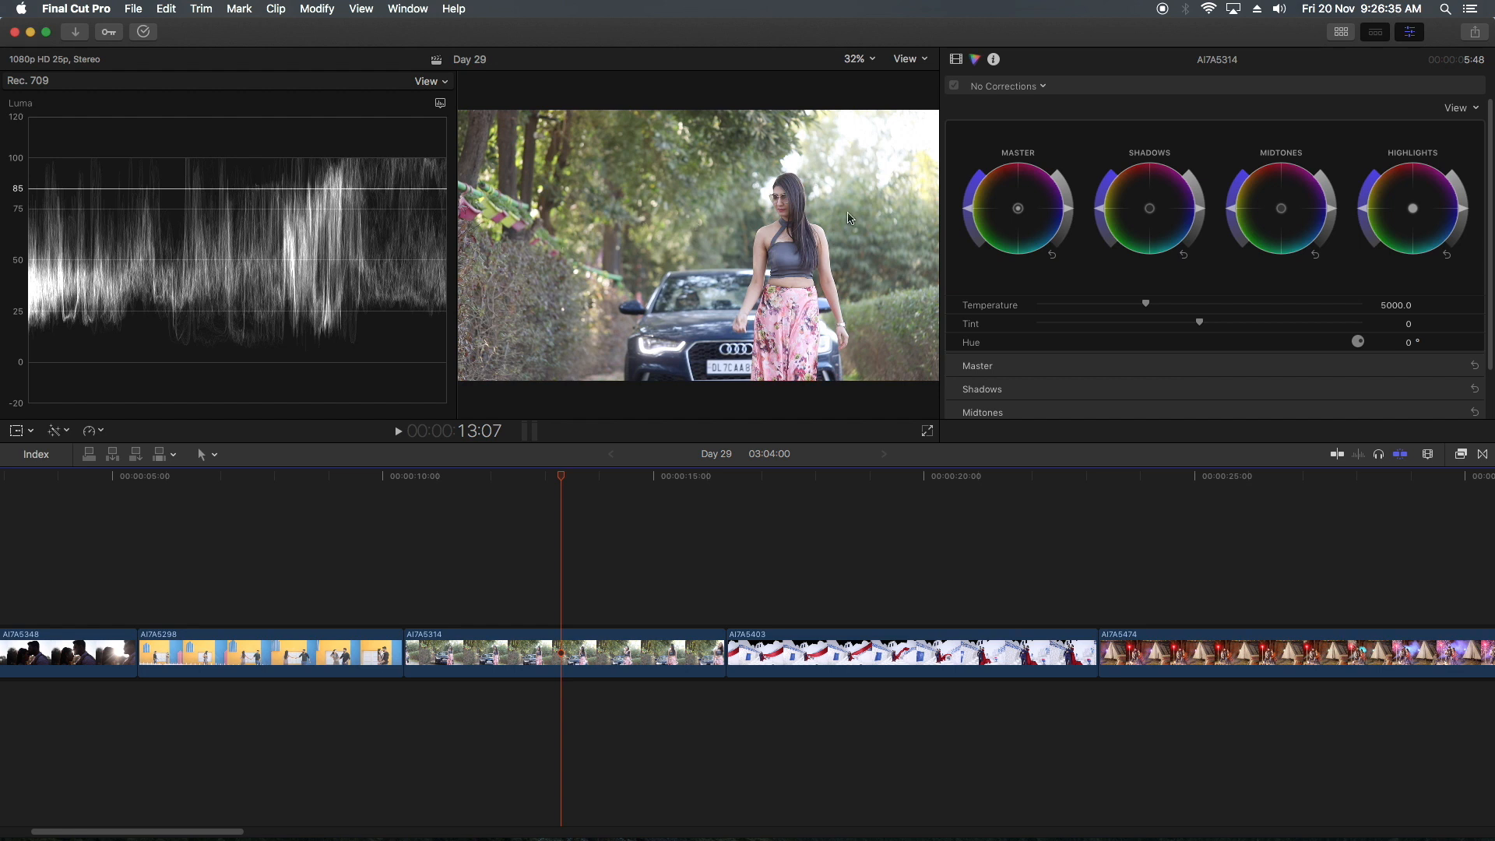
pyautogui.moveTo(1068, 209); pyautogui.dragTo(1069, 228)
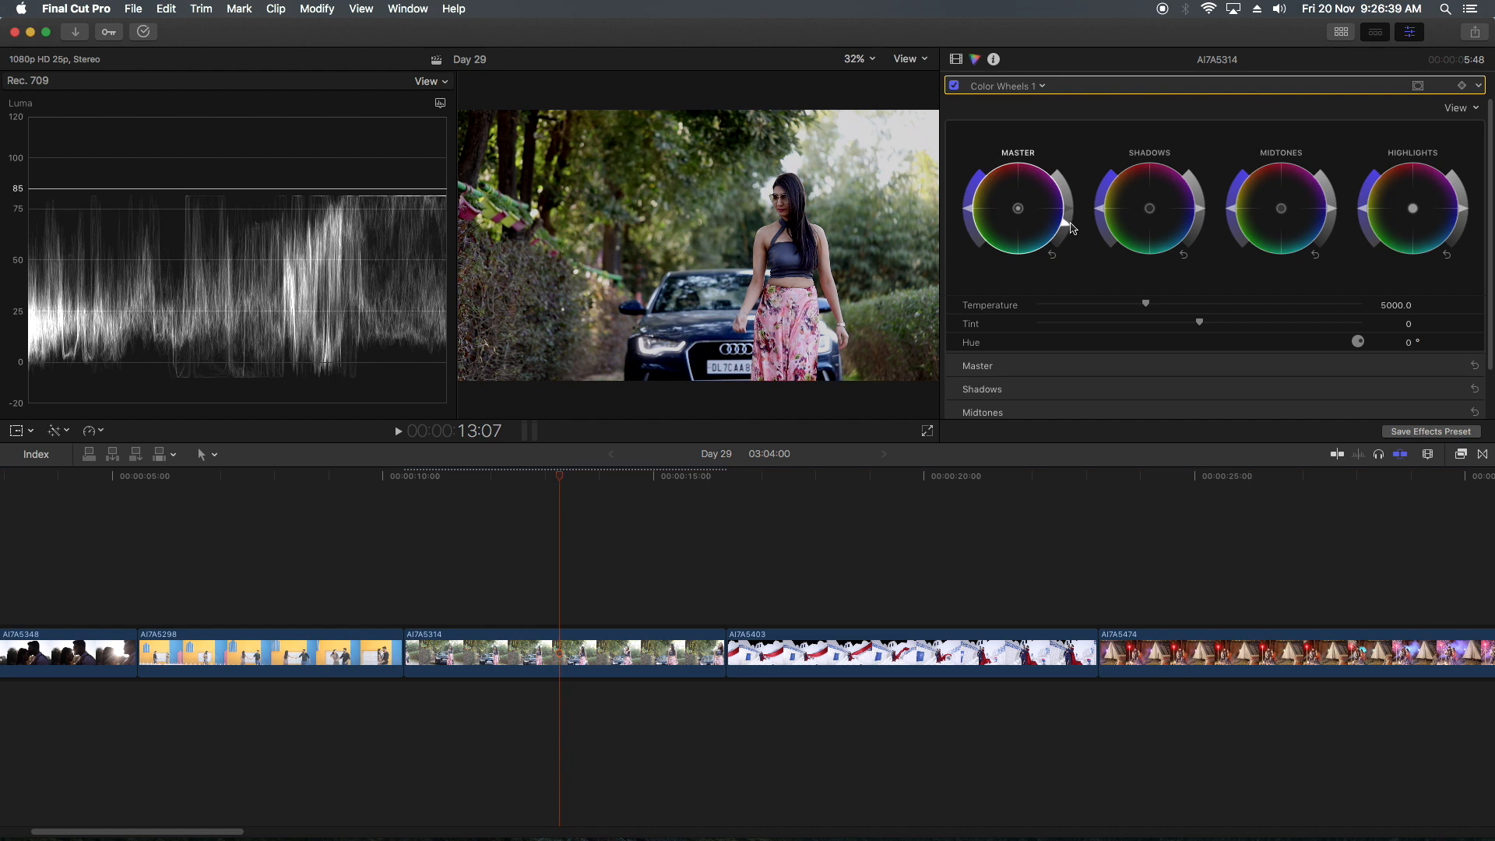
pyautogui.press('super+z')
pyautogui.press('super+z')
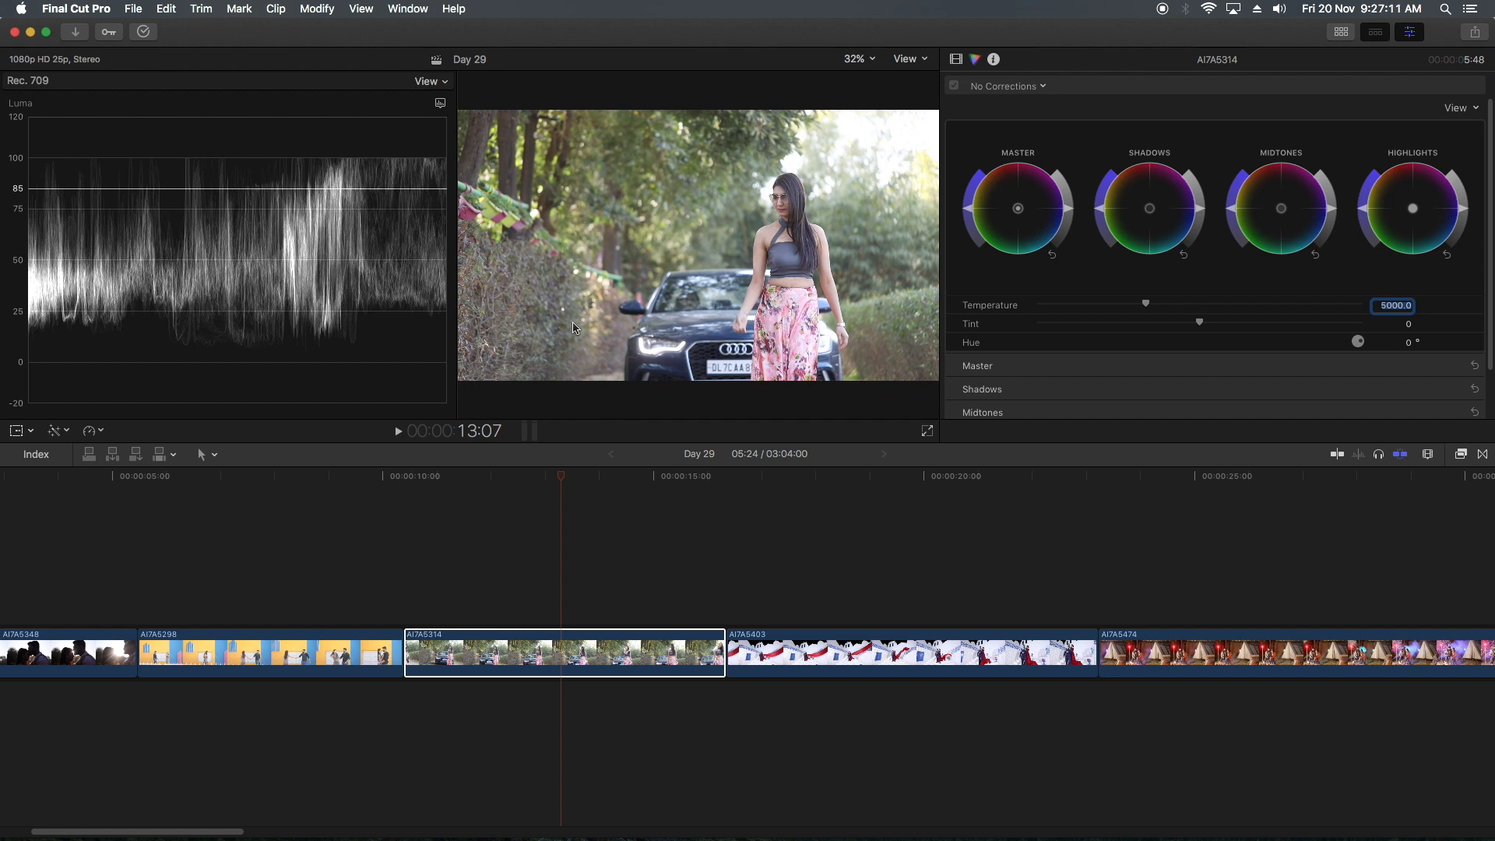
# Try lowering the Shadows brightness while clip AI7A5314 is selected, and undo the change
pyautogui.moveTo(292, 481)
pyautogui.mouseDown()
pyautogui.moveTo(153, 490)
pyautogui.moveTo(282, 494)
pyautogui.mouseUp()
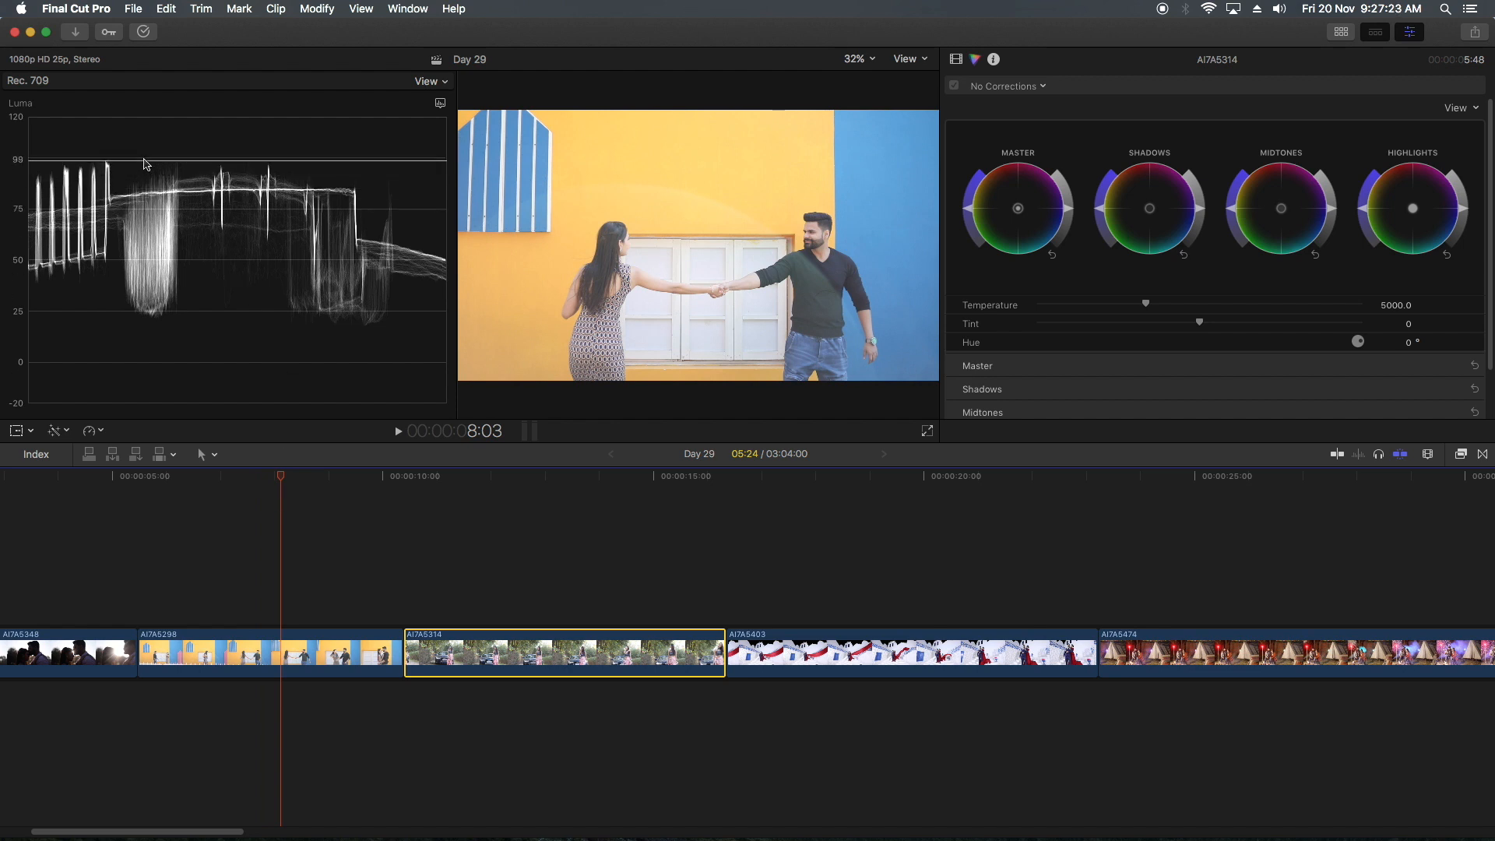
pyautogui.moveTo(144, 208); pyautogui.dragTo(159, 362)
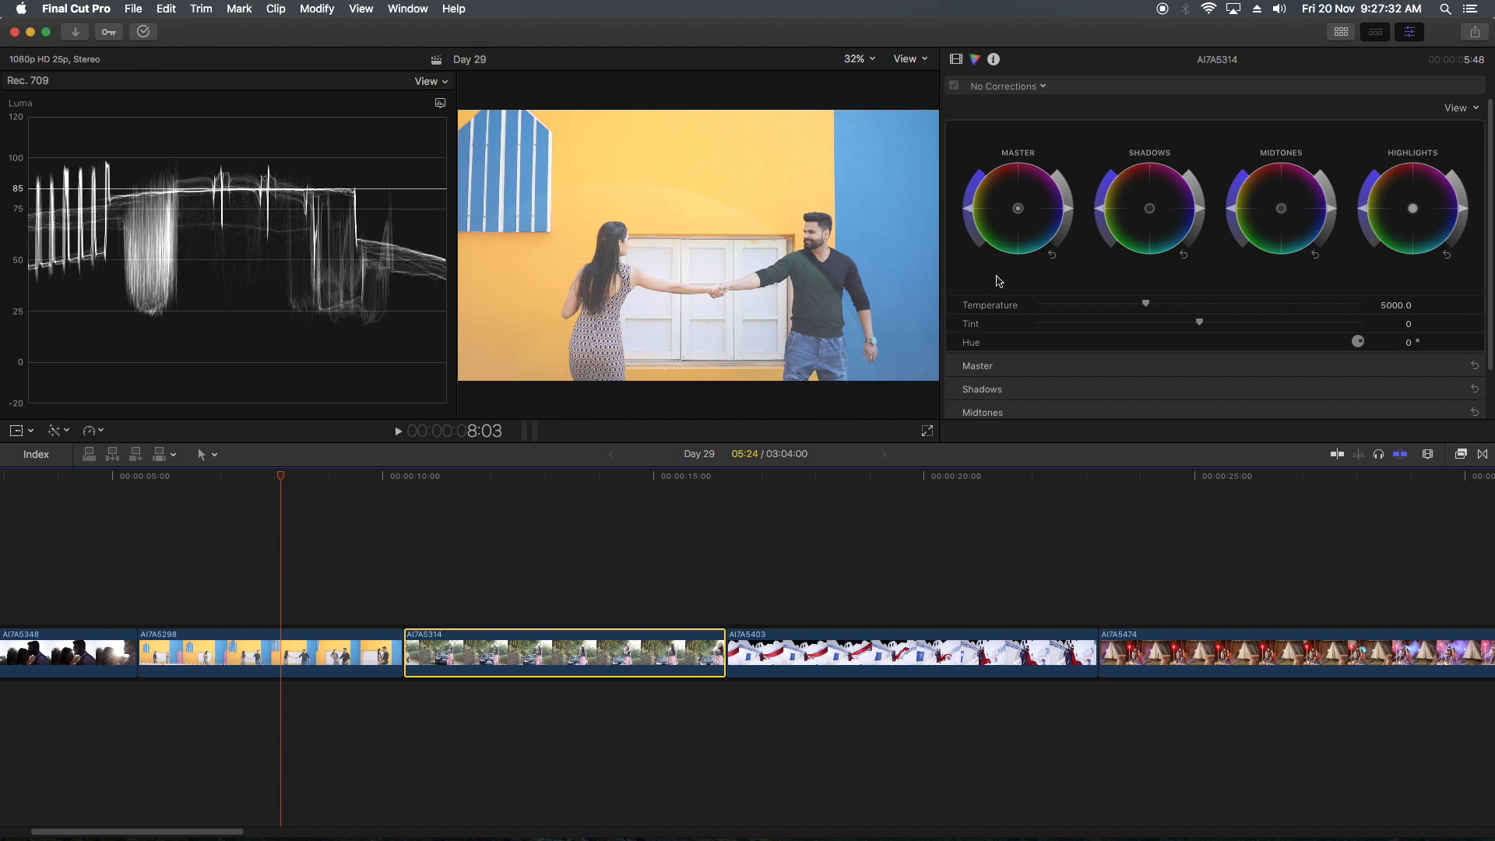
pyautogui.moveTo(1203, 213); pyautogui.dragTo(1201, 226)
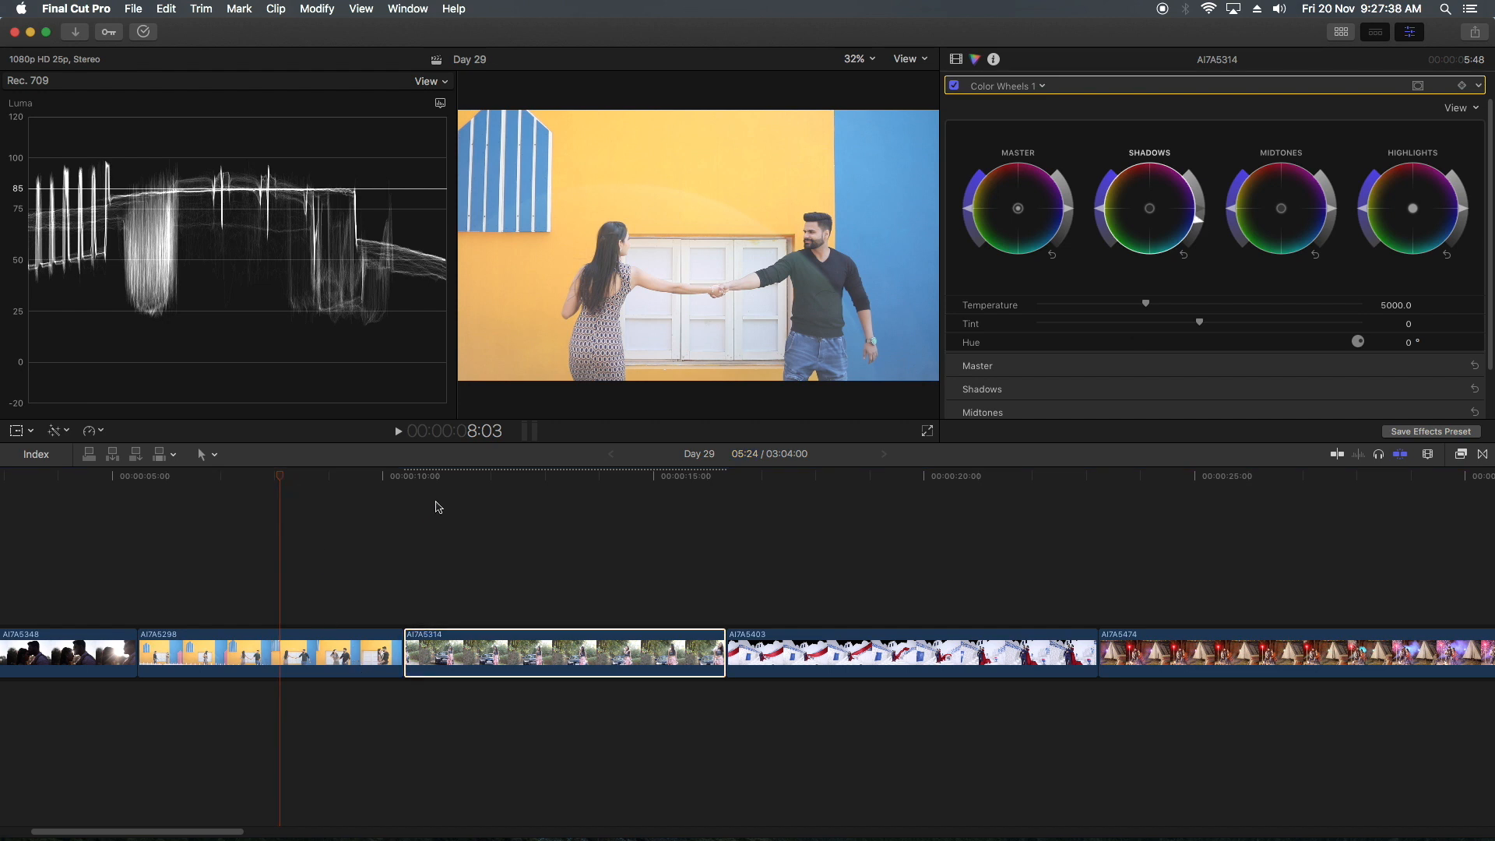
pyautogui.press('super+z')
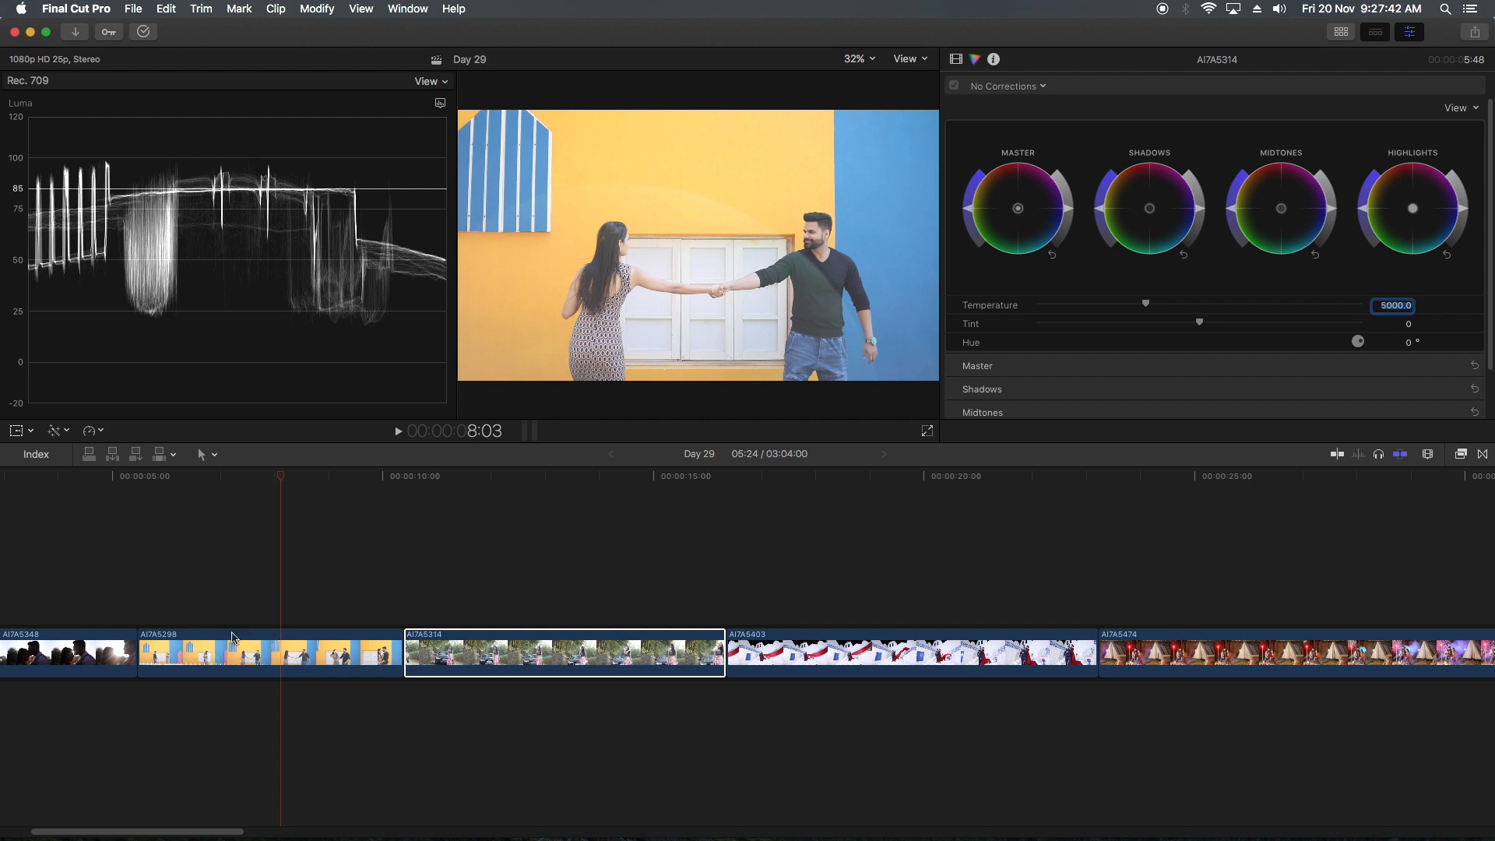
# Select clip AI7A5298 at 7:21 and lower its Shadows brightness until the darkest waveform areas sit just above 0
pyautogui.moveTo(281, 479); pyautogui.dragTo(267, 483)
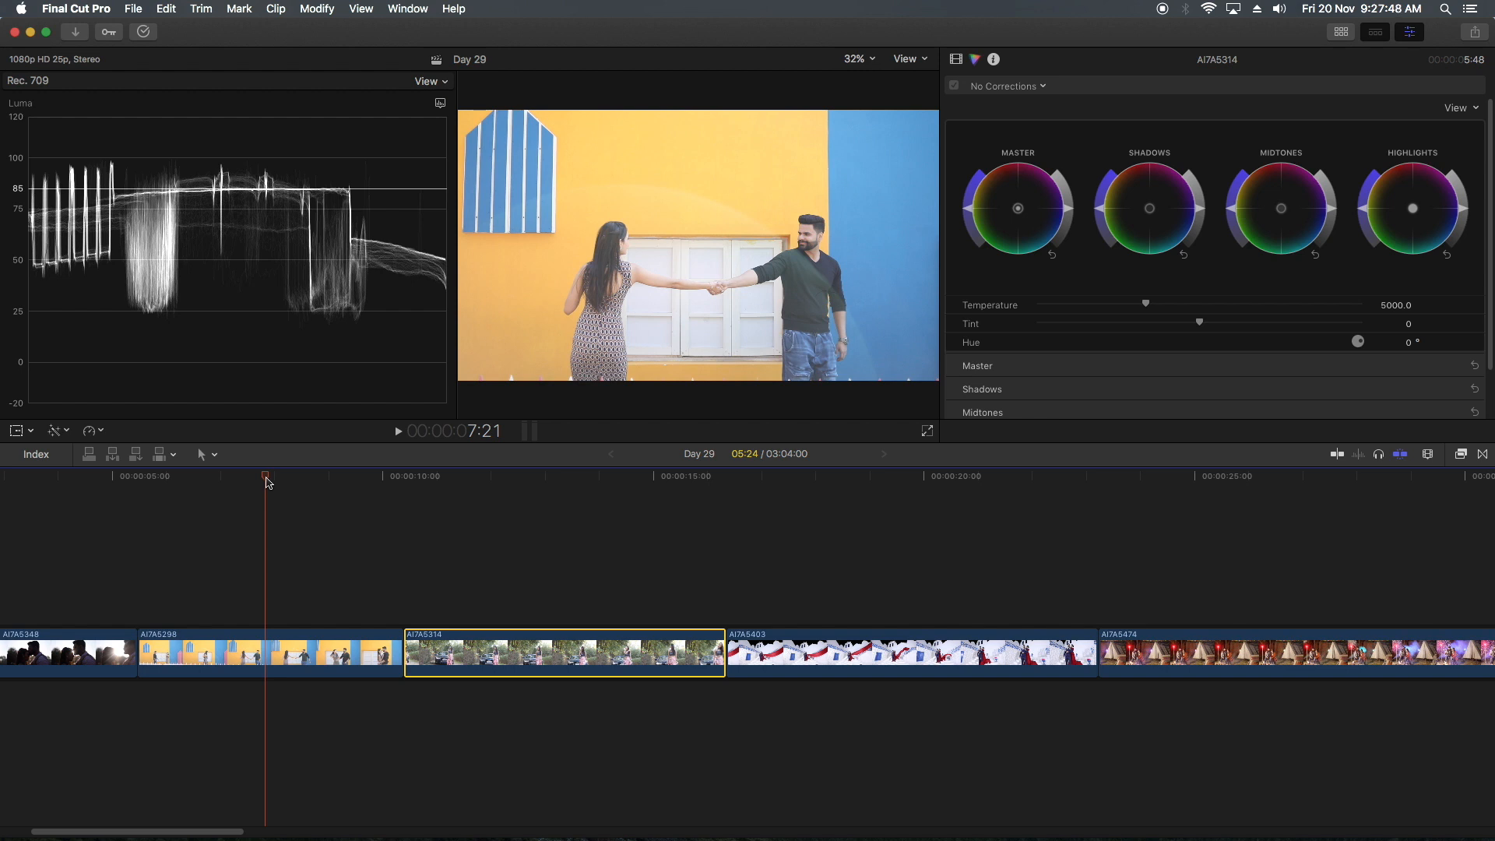
pyautogui.press('c')
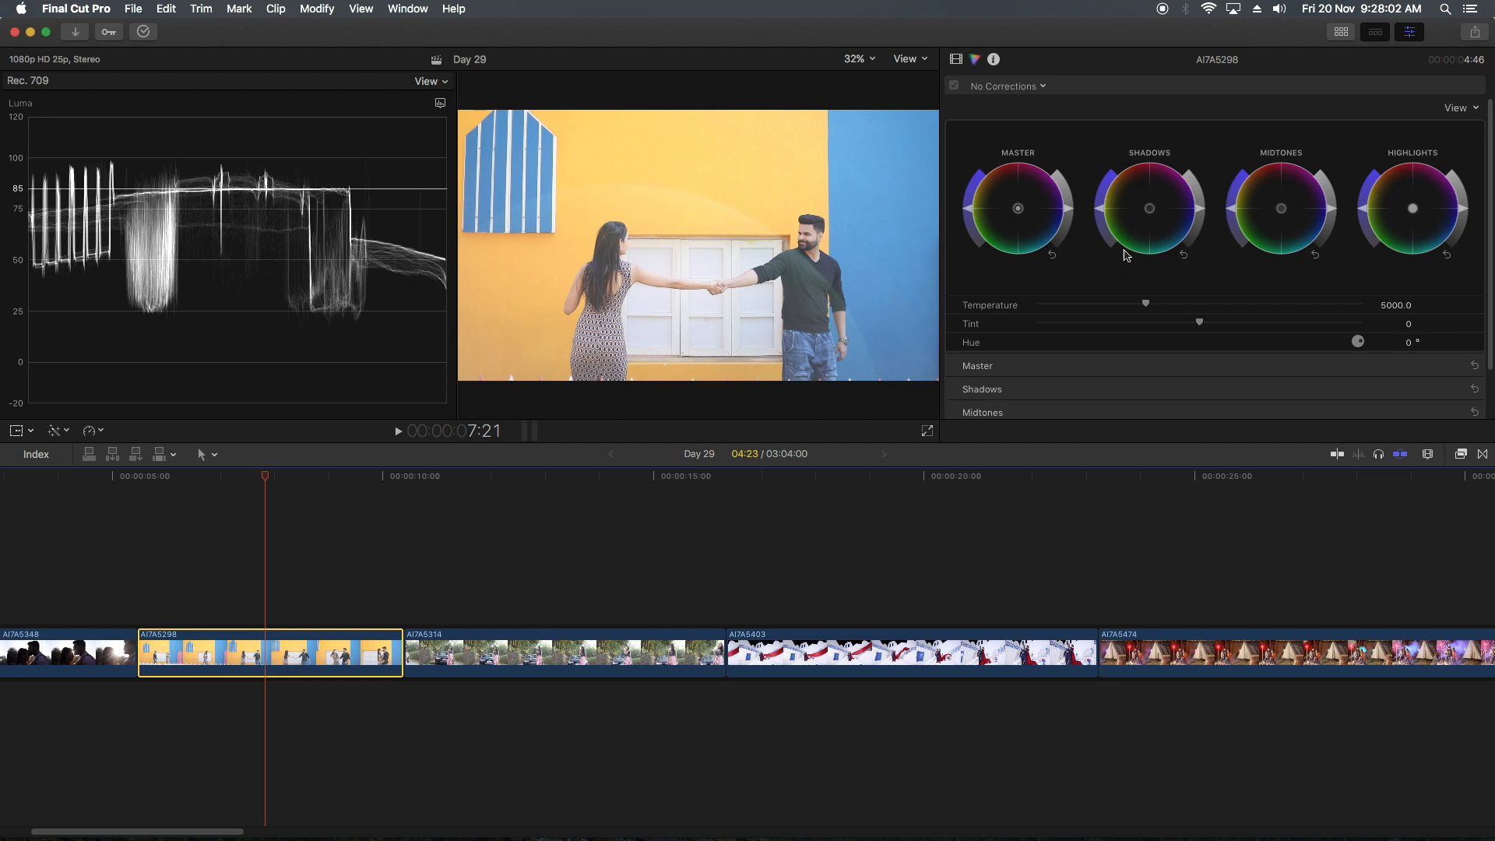
pyautogui.moveTo(1203, 208); pyautogui.dragTo(1200, 230)
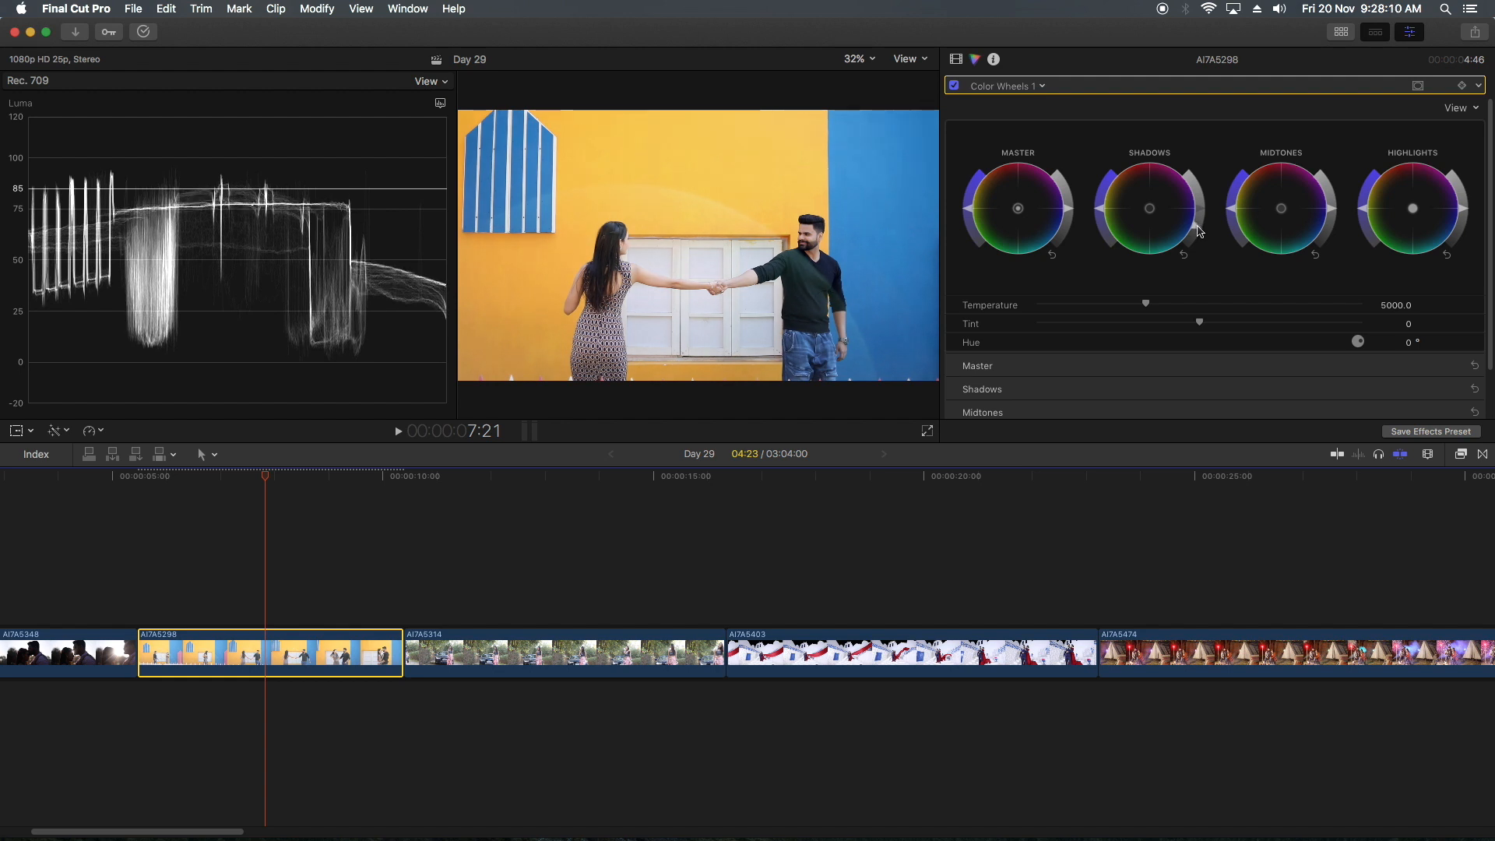
pyautogui.click(1197, 226)
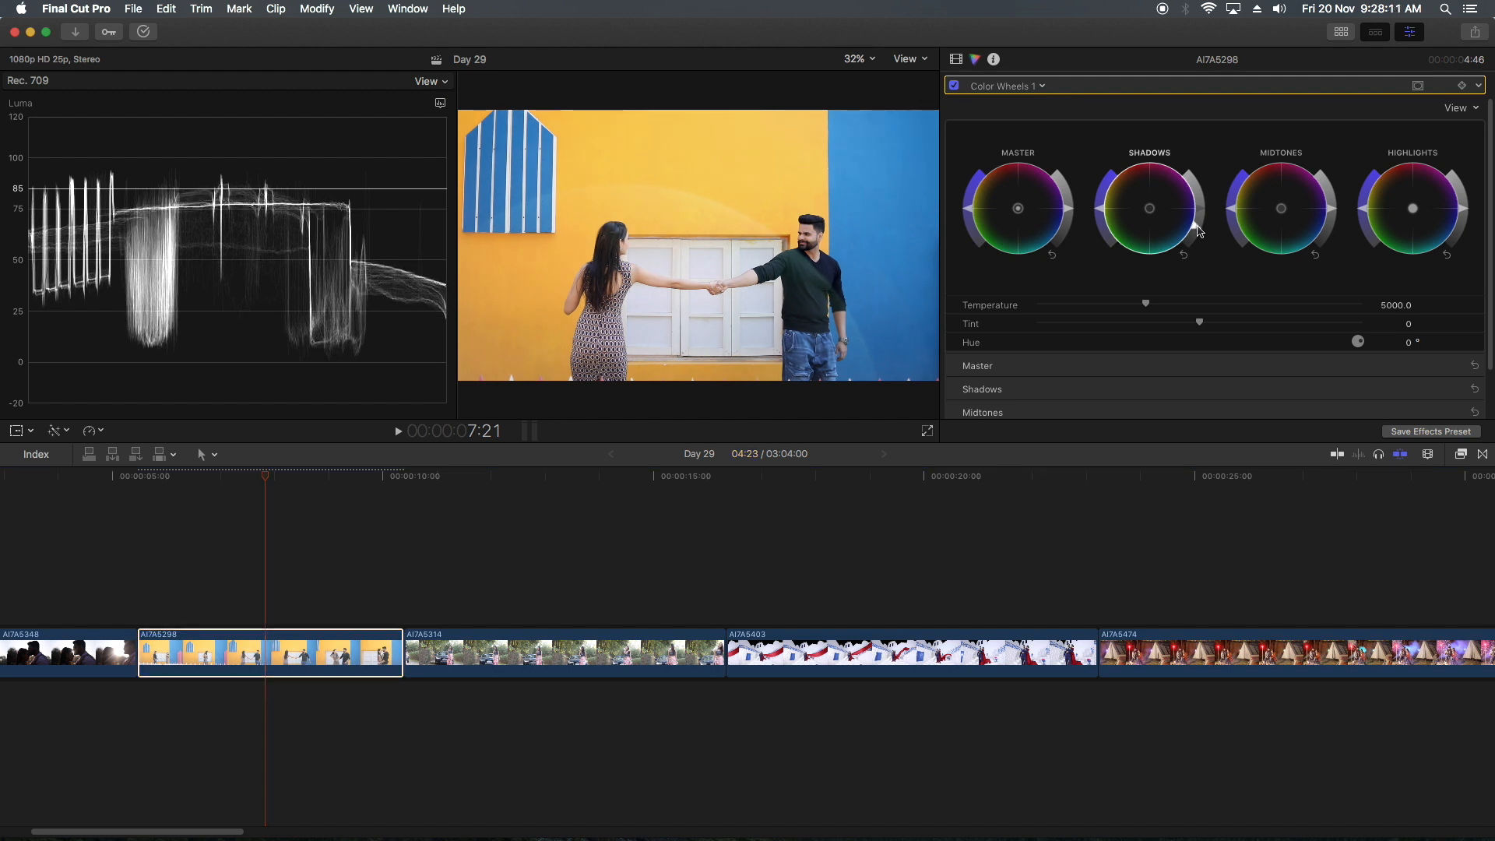
# Toggle the Color Wheels 1 correction on clip AI7A5298 off and on to compare before and after, leaving it enabled
pyautogui.click(955, 86)
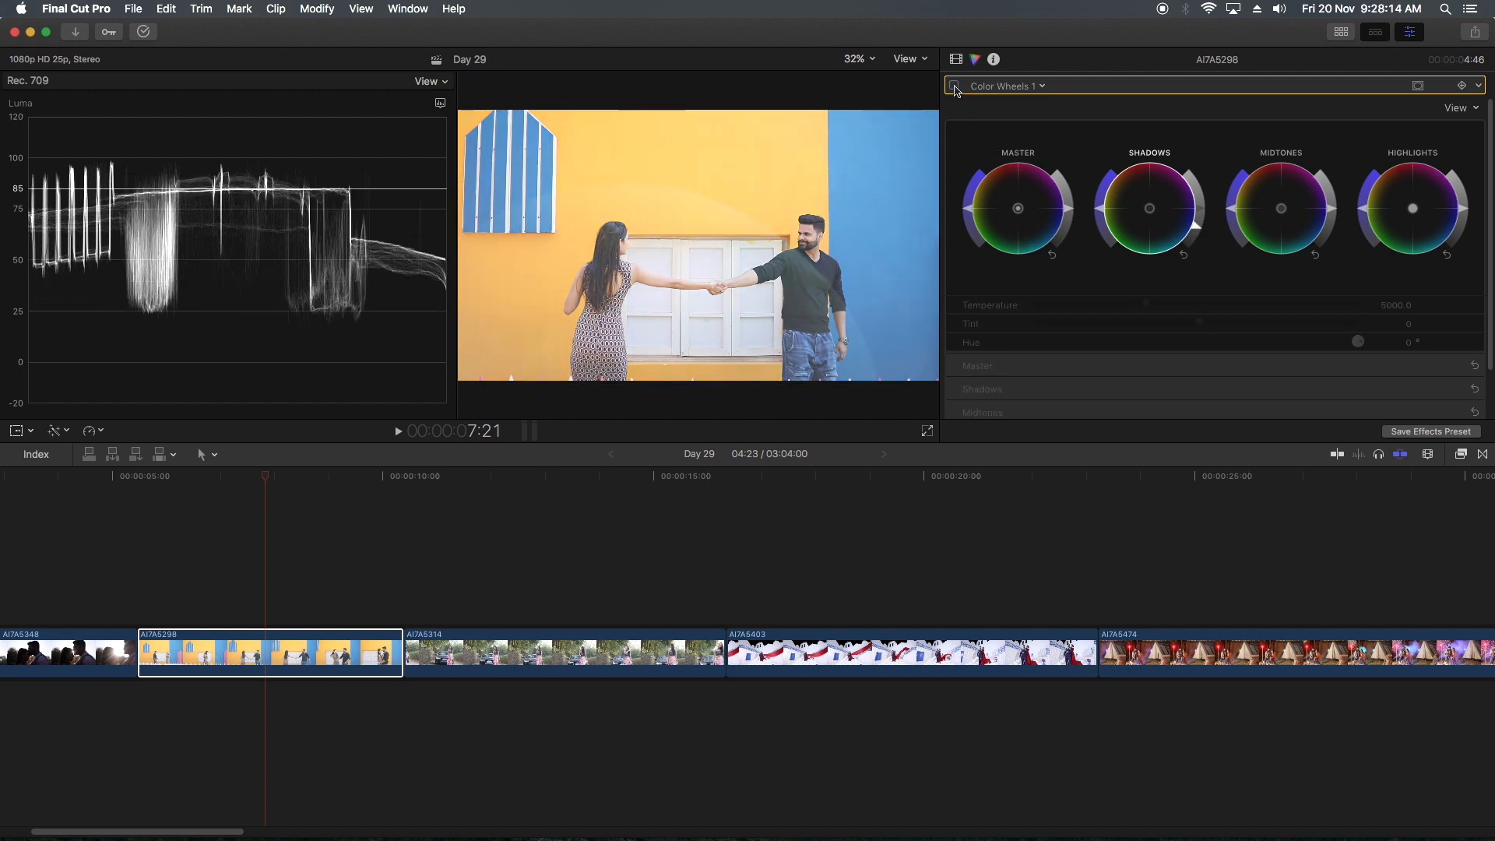
pyautogui.click(955, 86)
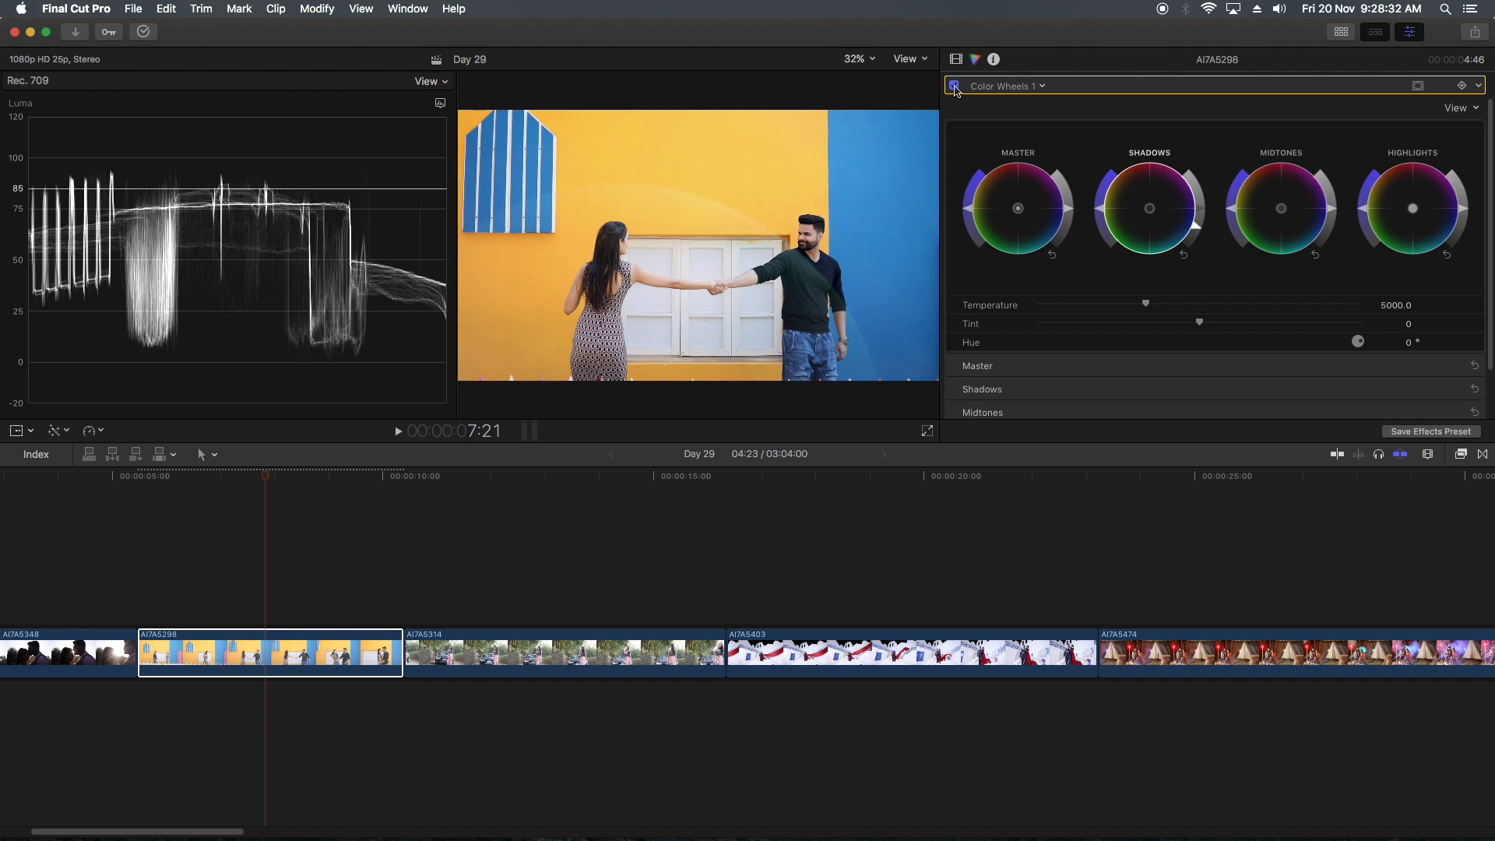
pyautogui.click(955, 86)
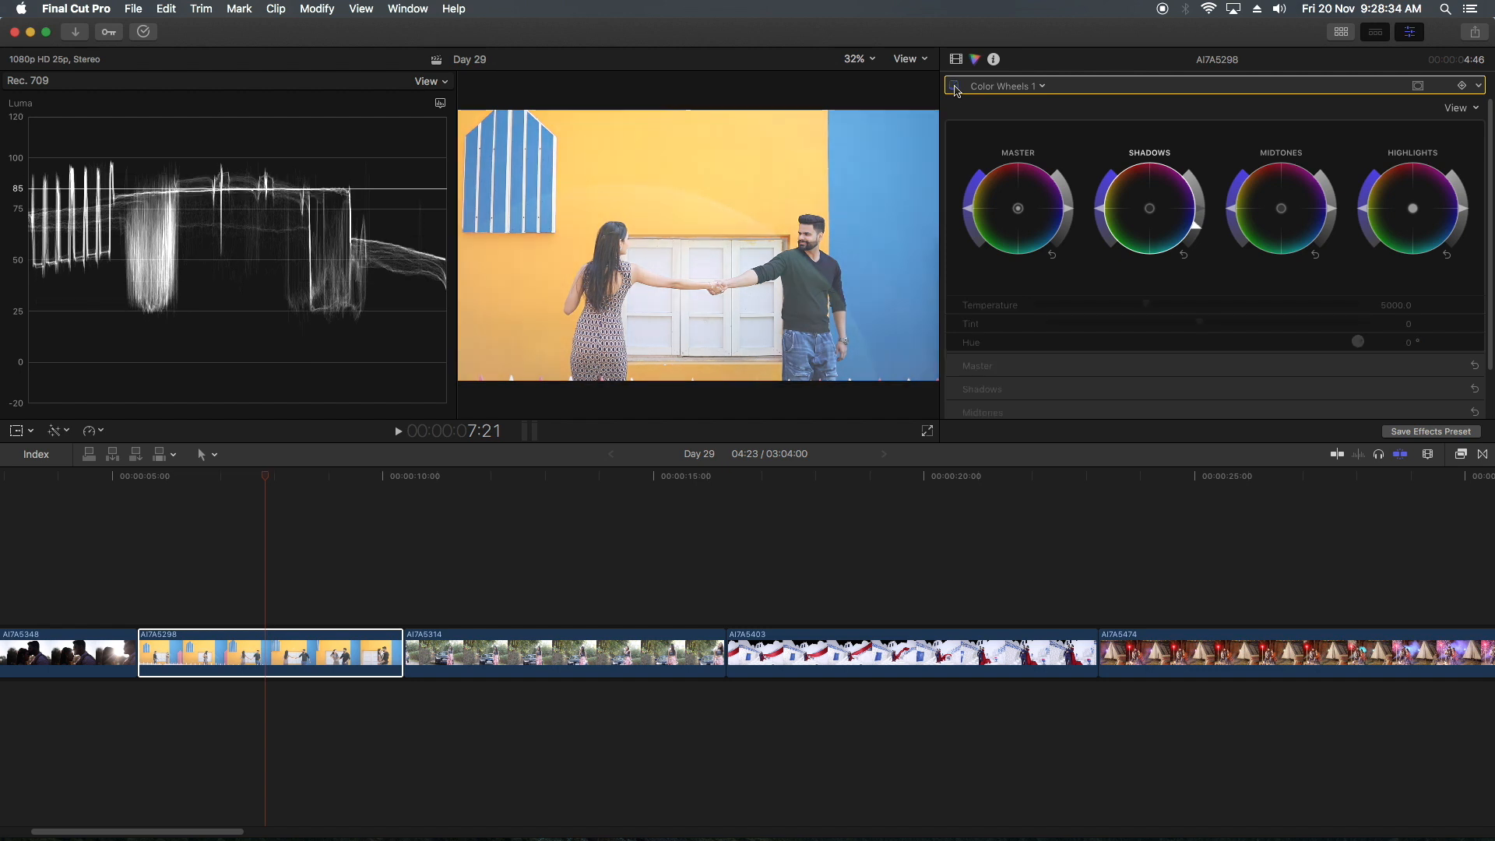
pyautogui.click(955, 86)
pyautogui.click(954, 87)
pyautogui.click(955, 87)
# Match the color of clip AI7A5314 to a frame of the embracing couple in clip AI7A5298, using Match Color
pyautogui.moveTo(312, 481); pyautogui.dragTo(516, 481)
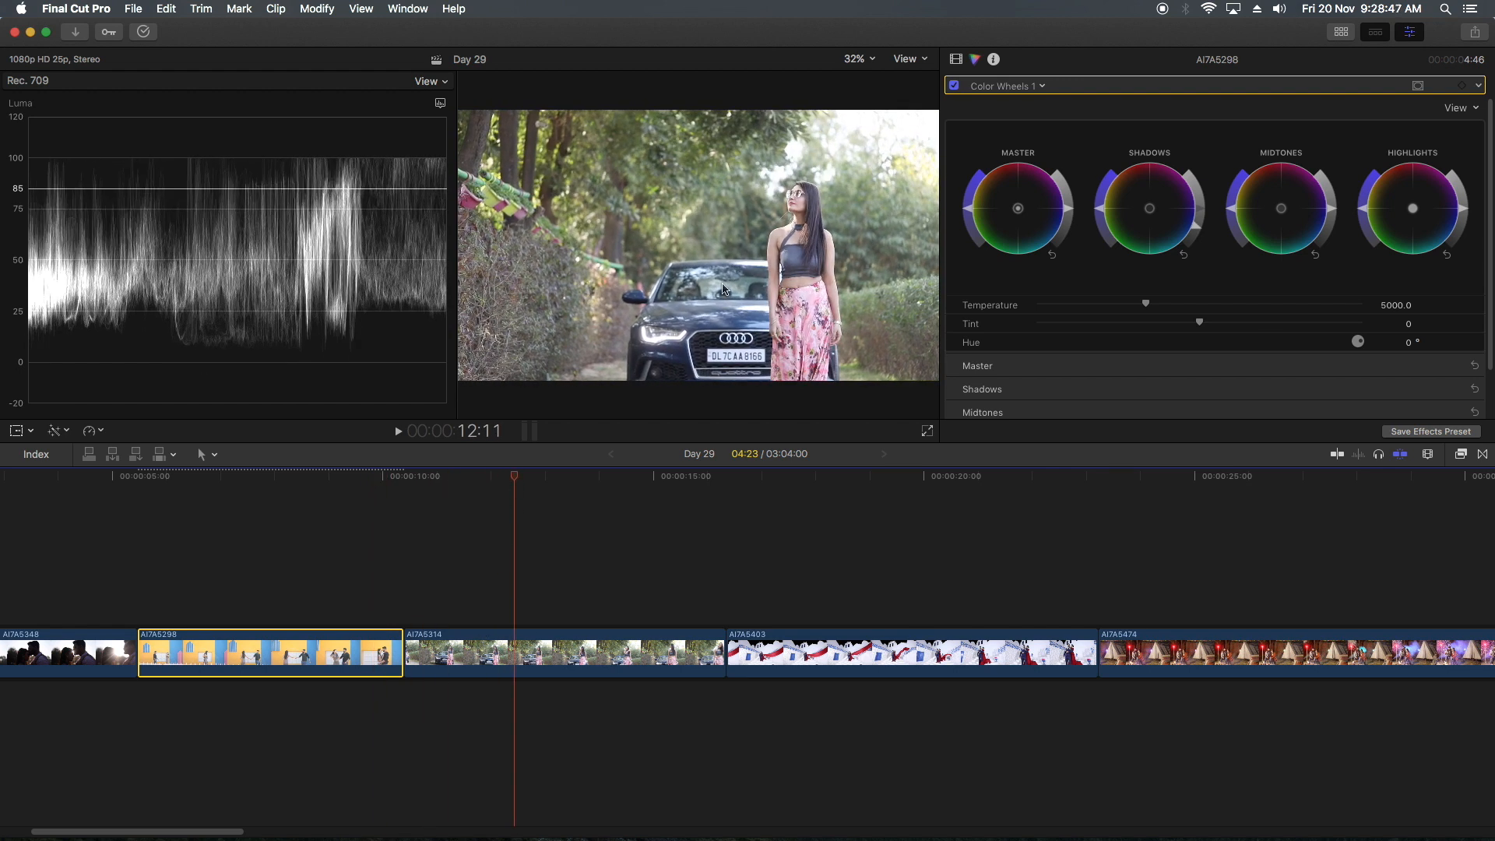
pyautogui.moveTo(330, 477); pyautogui.dragTo(459, 502)
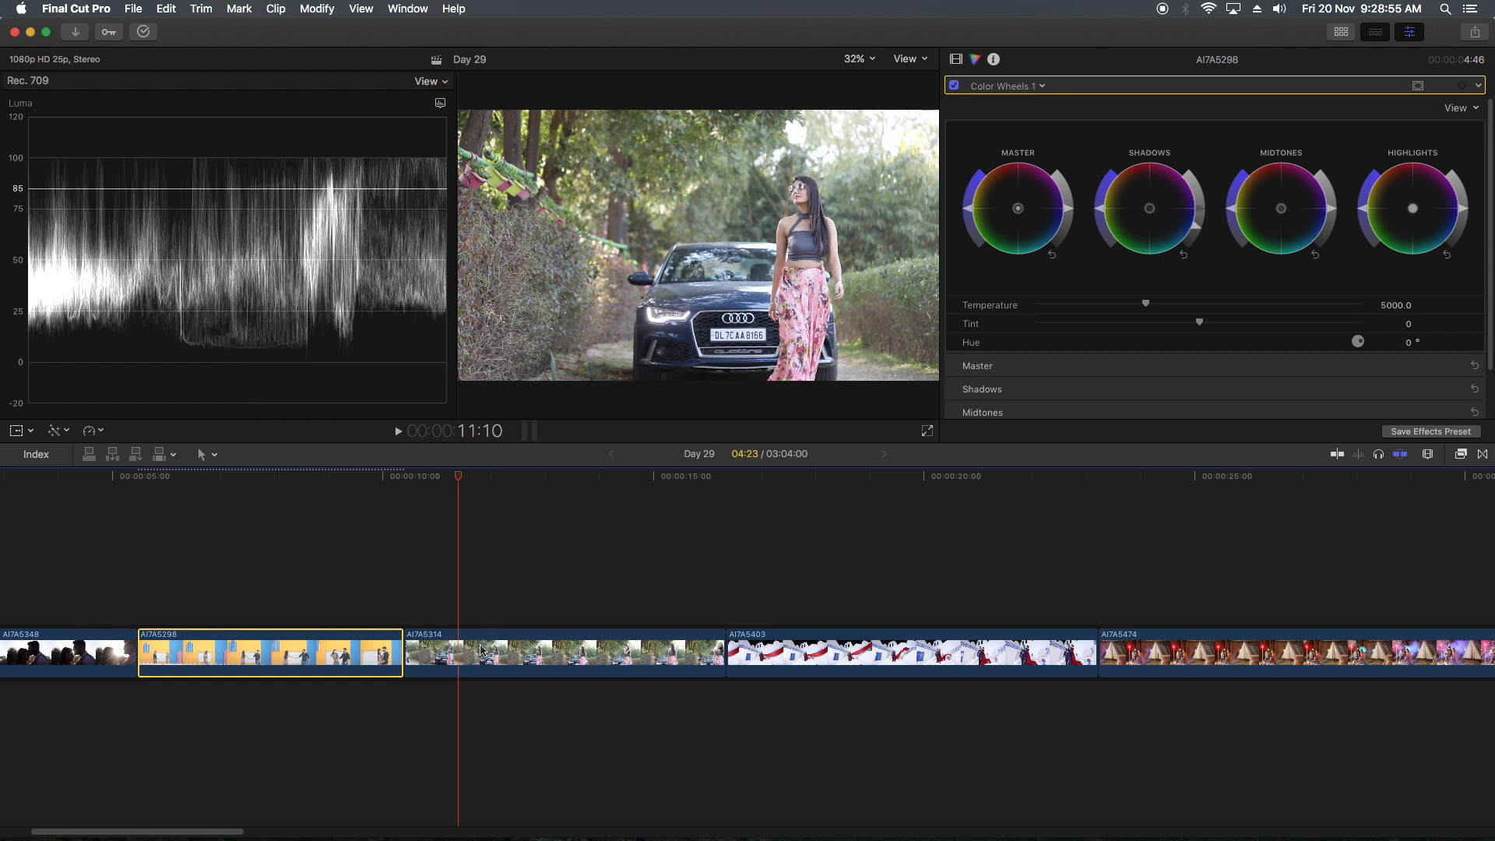
pyautogui.click(480, 654)
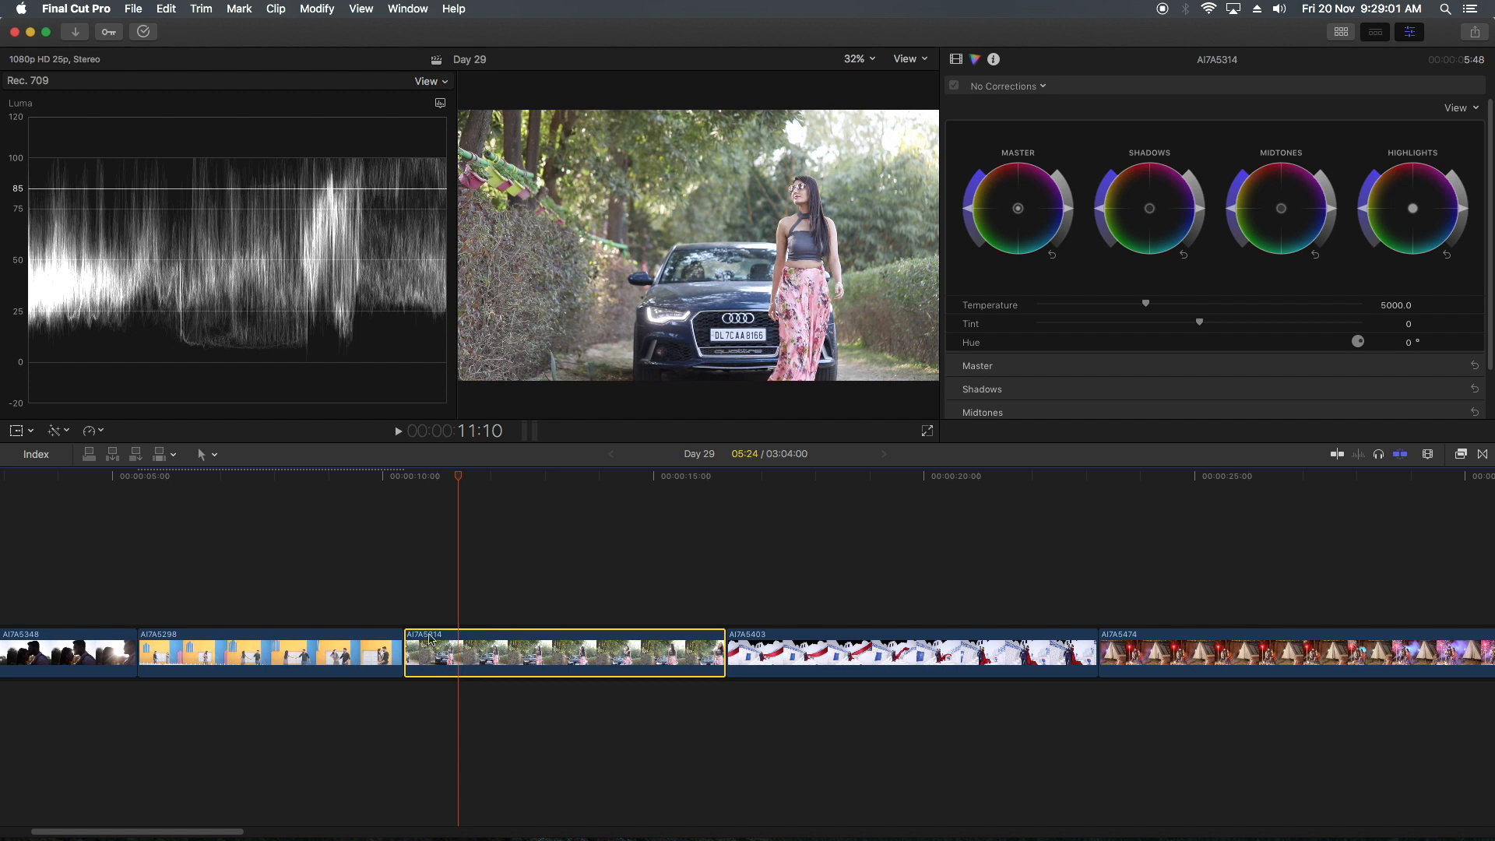
pyautogui.click(62, 432)
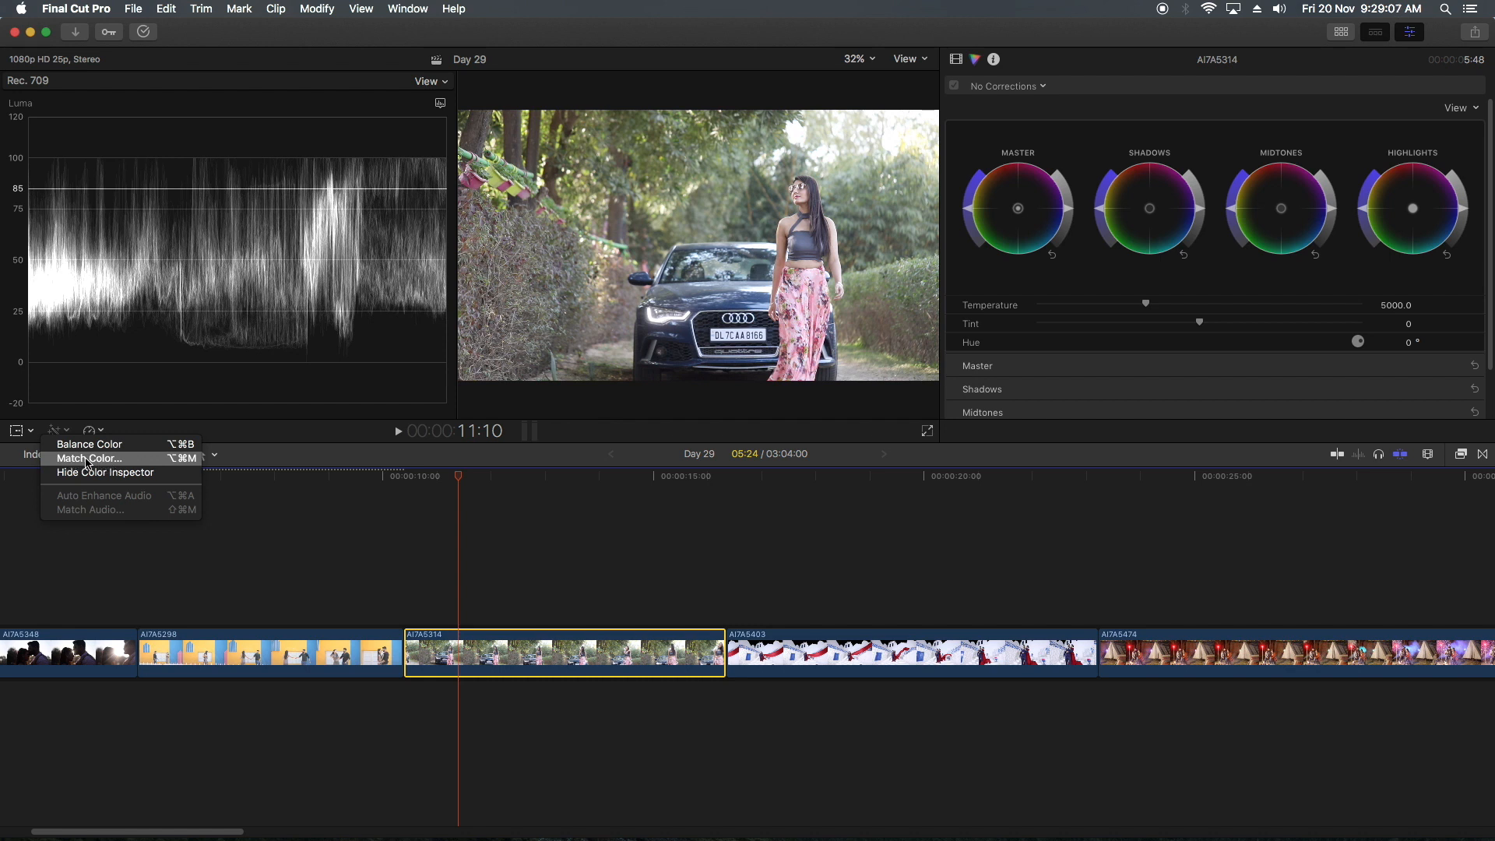
pyautogui.click(87, 459)
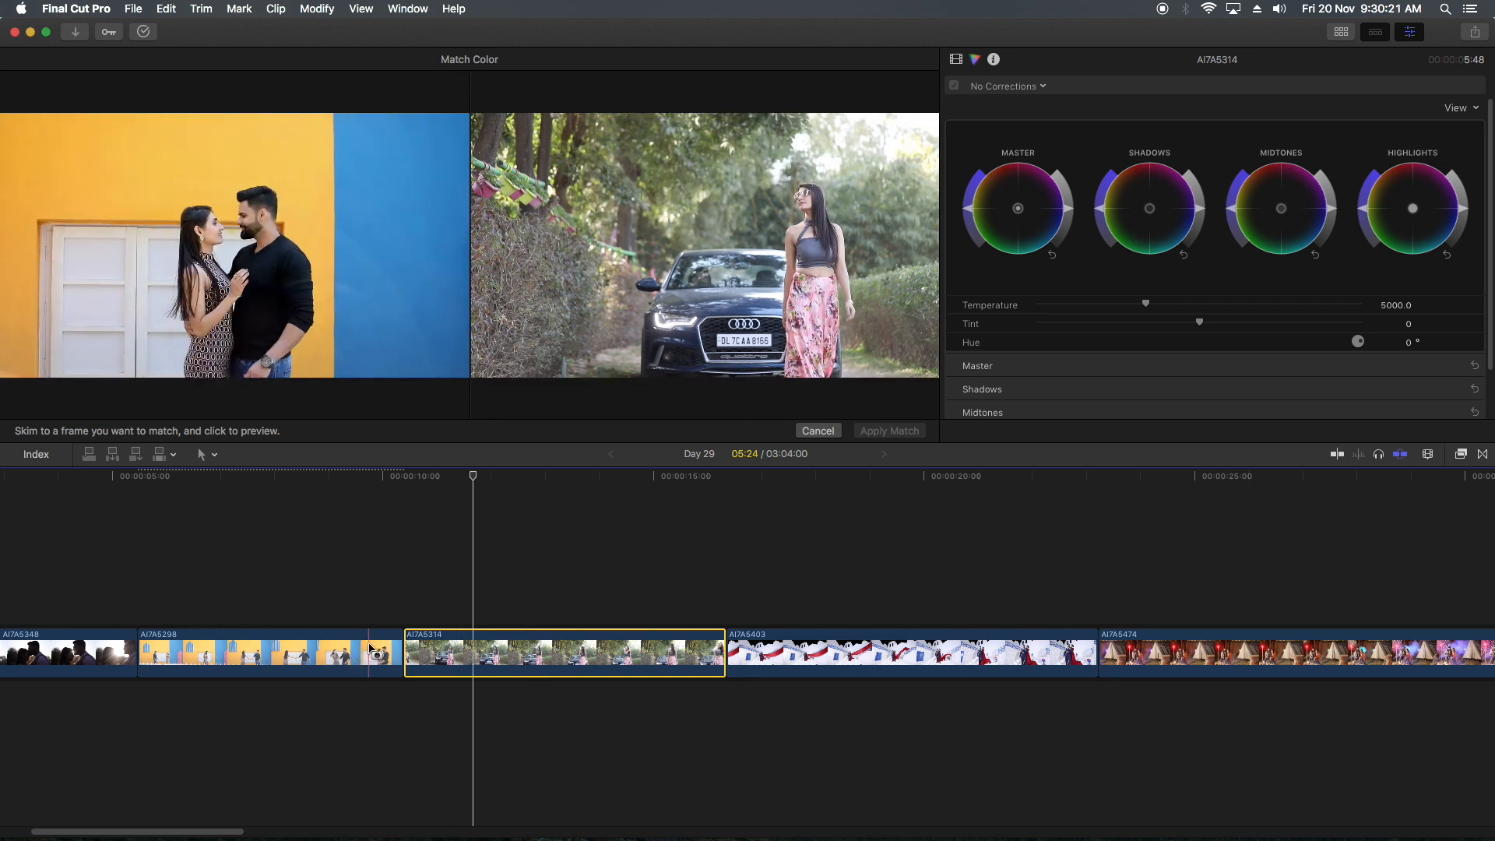
pyautogui.click(370, 646)
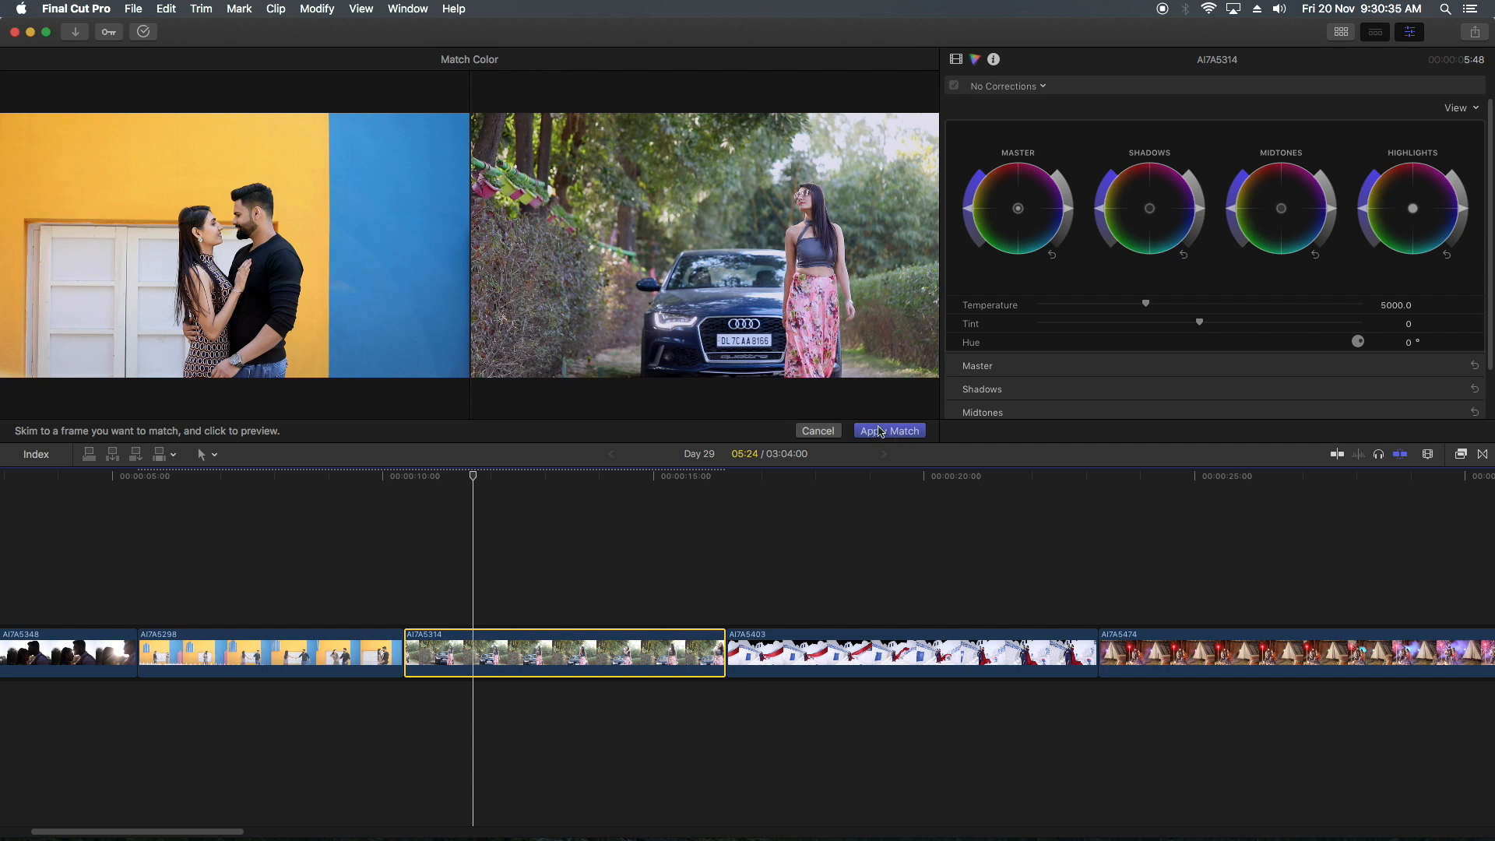
pyautogui.click(888, 433)
# Compare the matched clip AI7A5314 with clip AI7A5298 and inspect the Match Color effect applied to it
pyautogui.moveTo(492, 481); pyautogui.dragTo(384, 481)
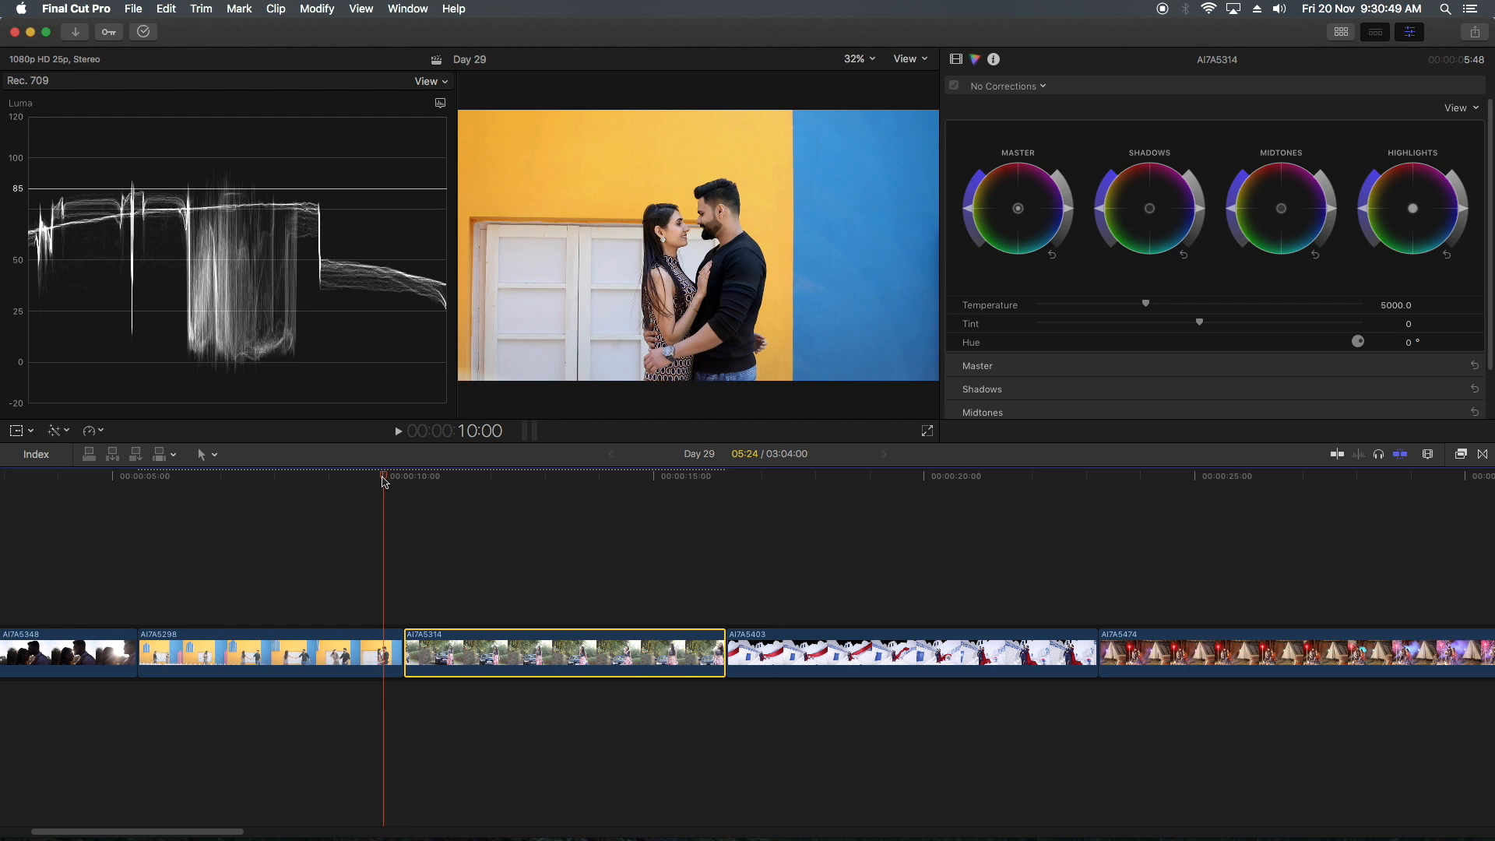
pyautogui.moveTo(384, 481)
pyautogui.mouseDown()
pyautogui.moveTo(463, 482)
pyautogui.moveTo(375, 494)
pyautogui.mouseUp()
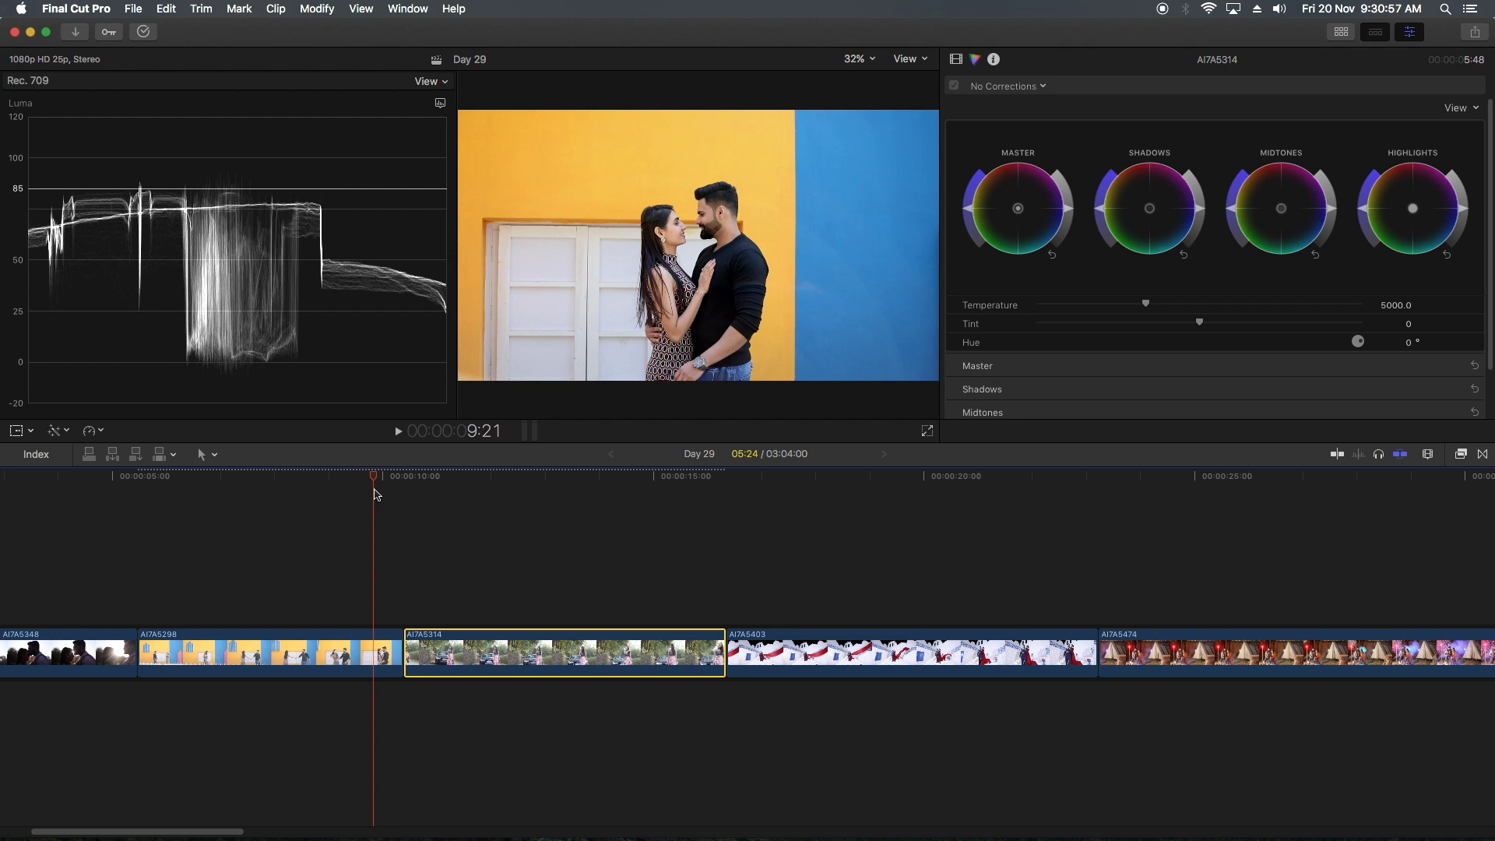
pyautogui.moveTo(376, 496); pyautogui.dragTo(454, 495)
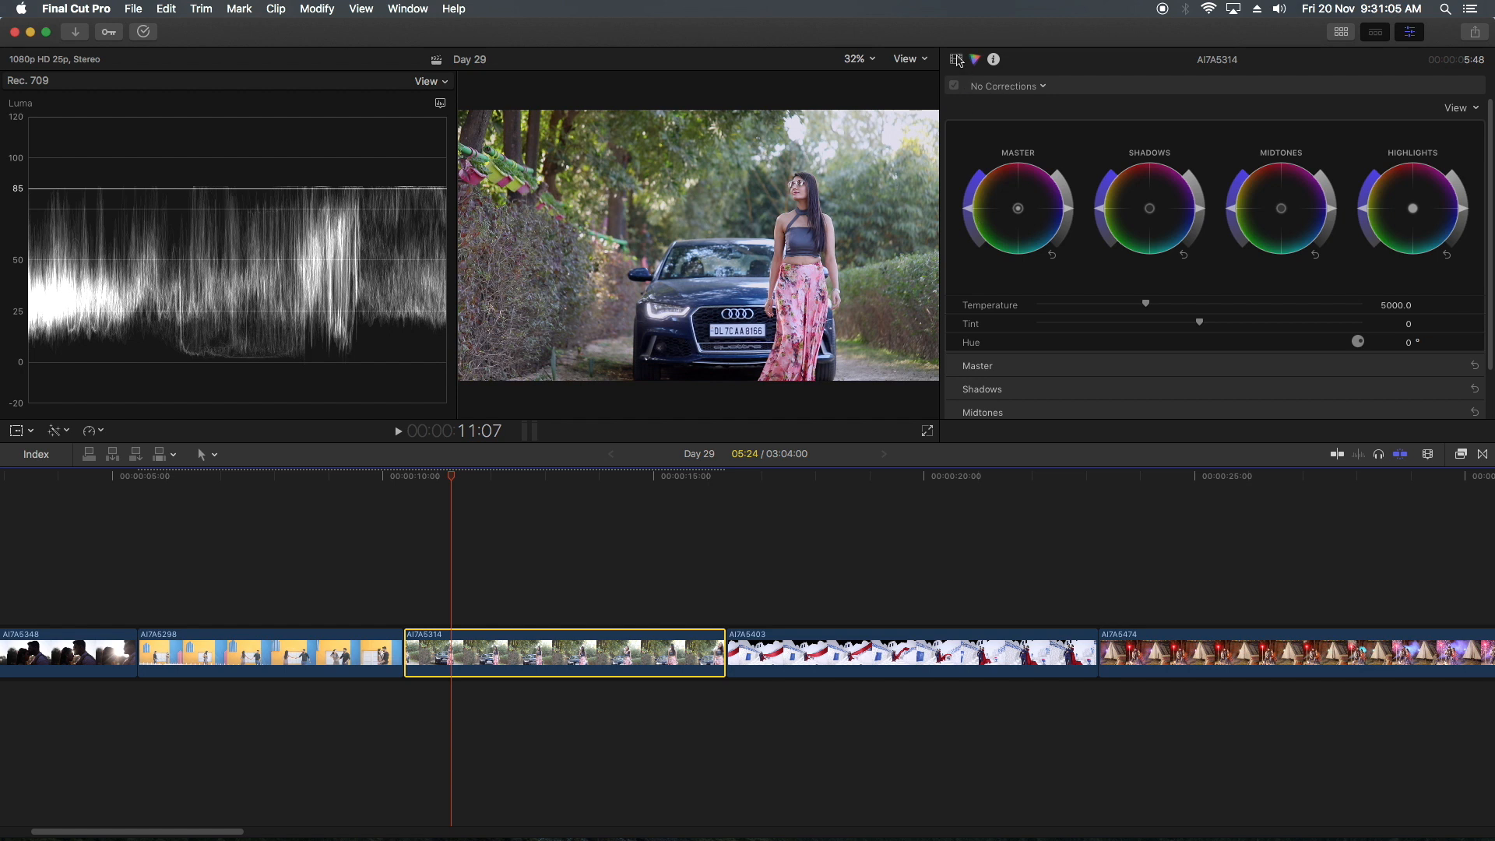
pyautogui.click(956, 60)
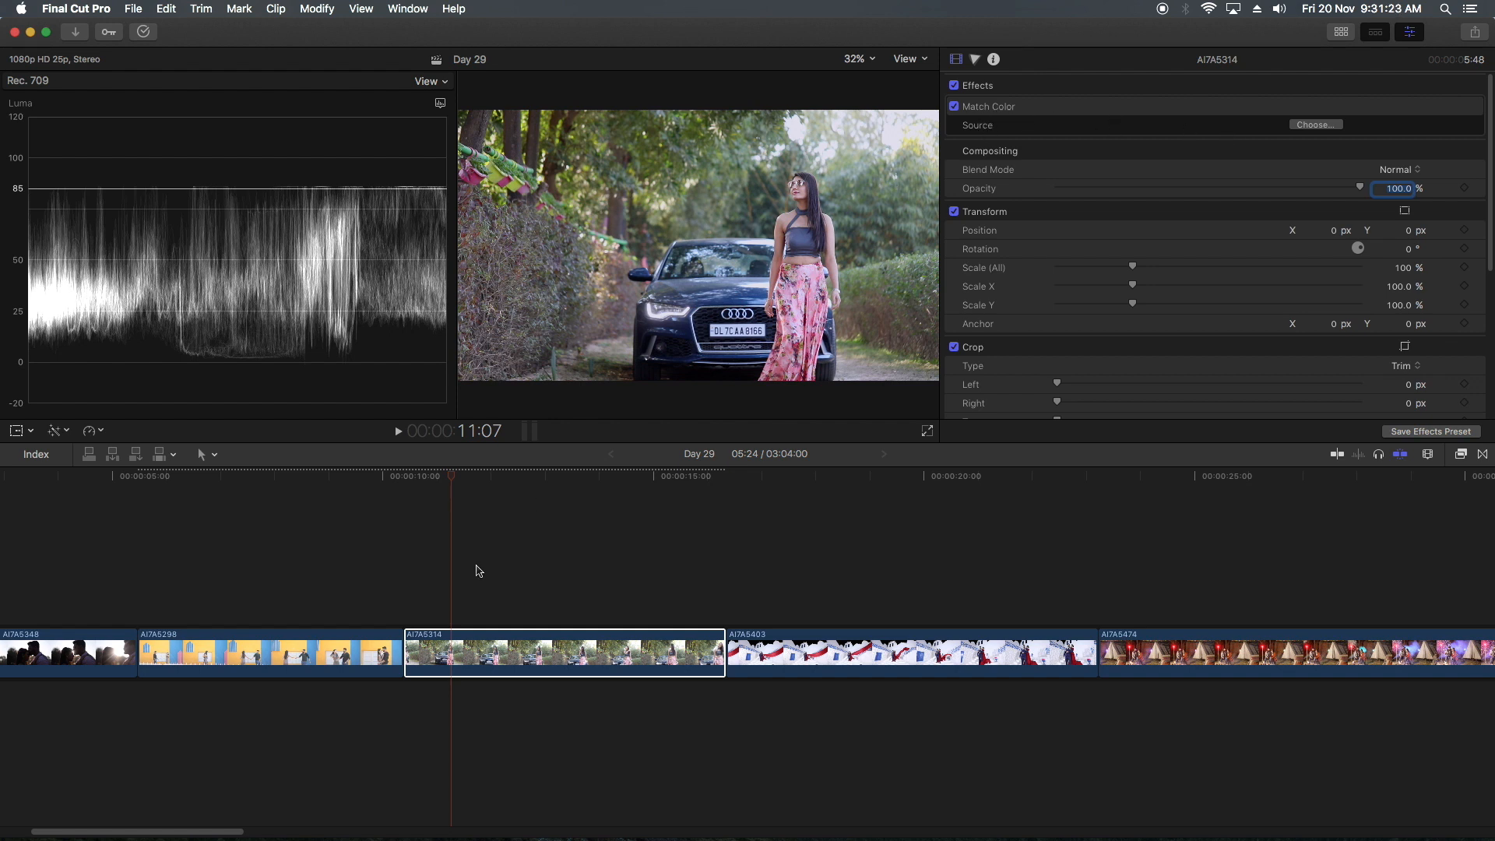
pyautogui.click(454, 646)
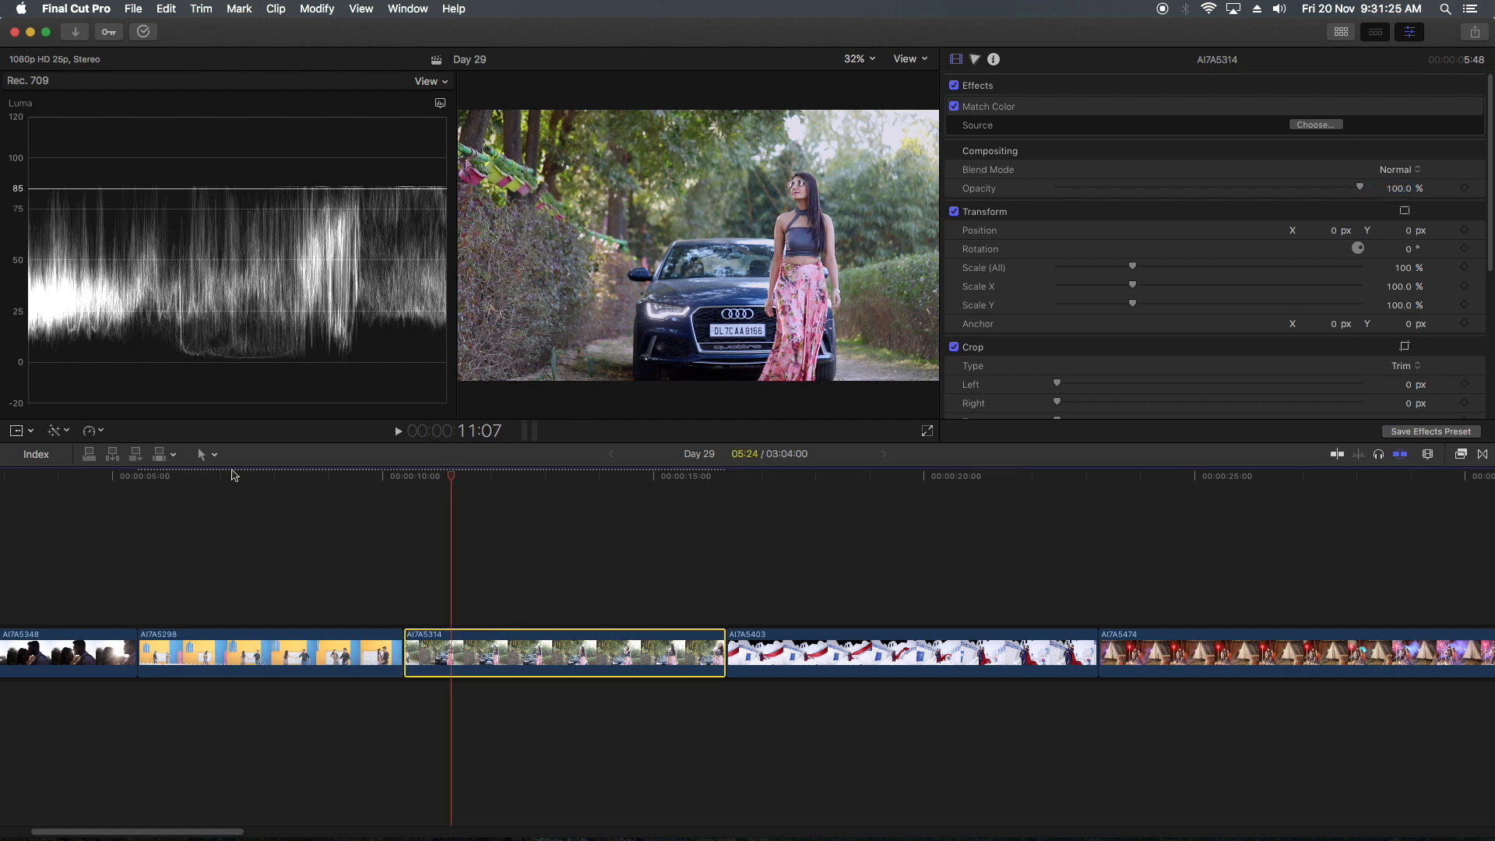
pyautogui.click(67, 433)
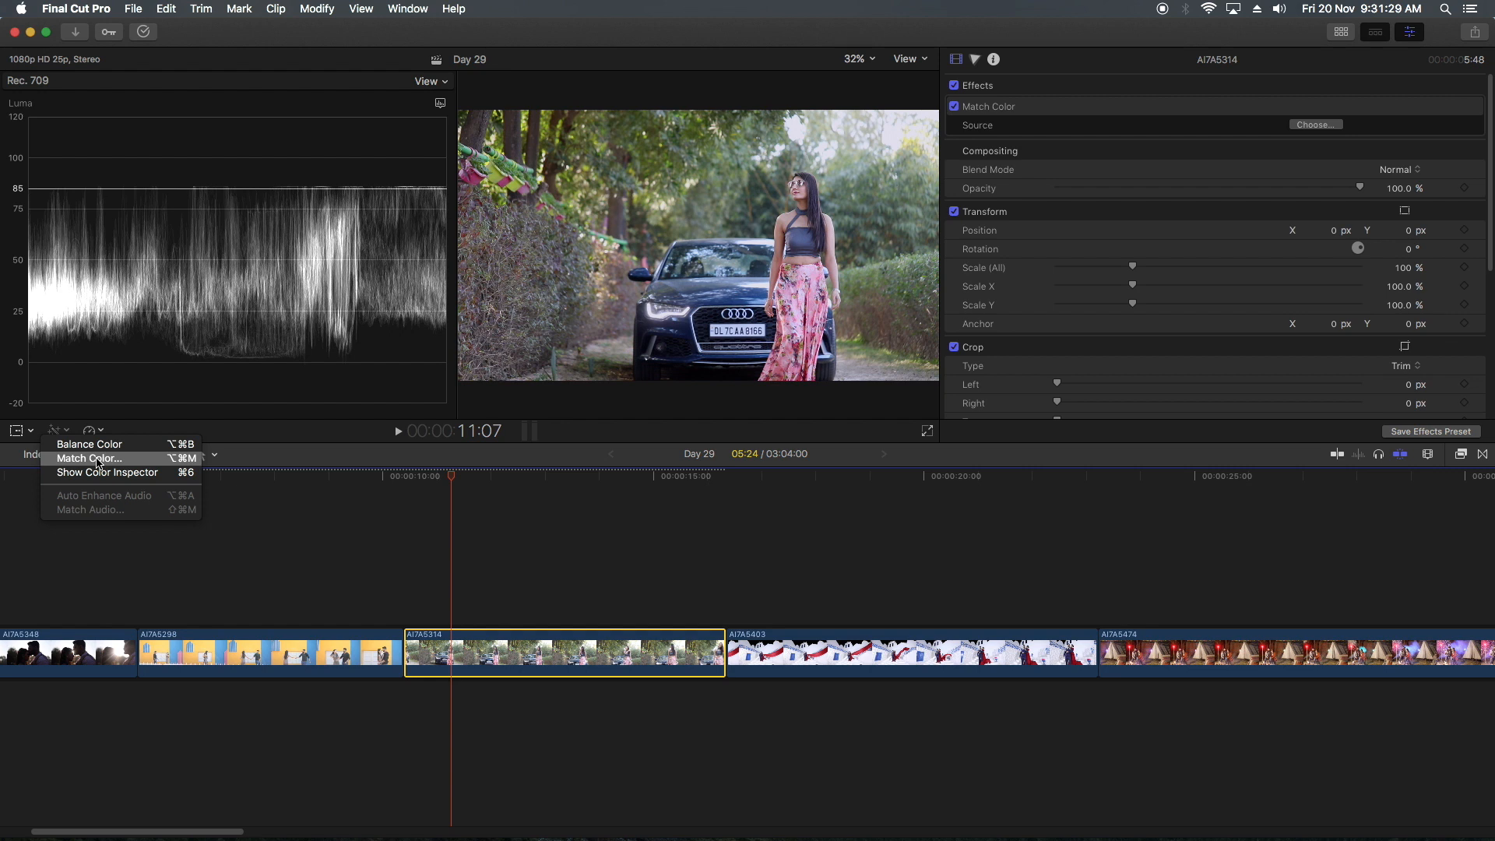
pyautogui.click(481, 554)
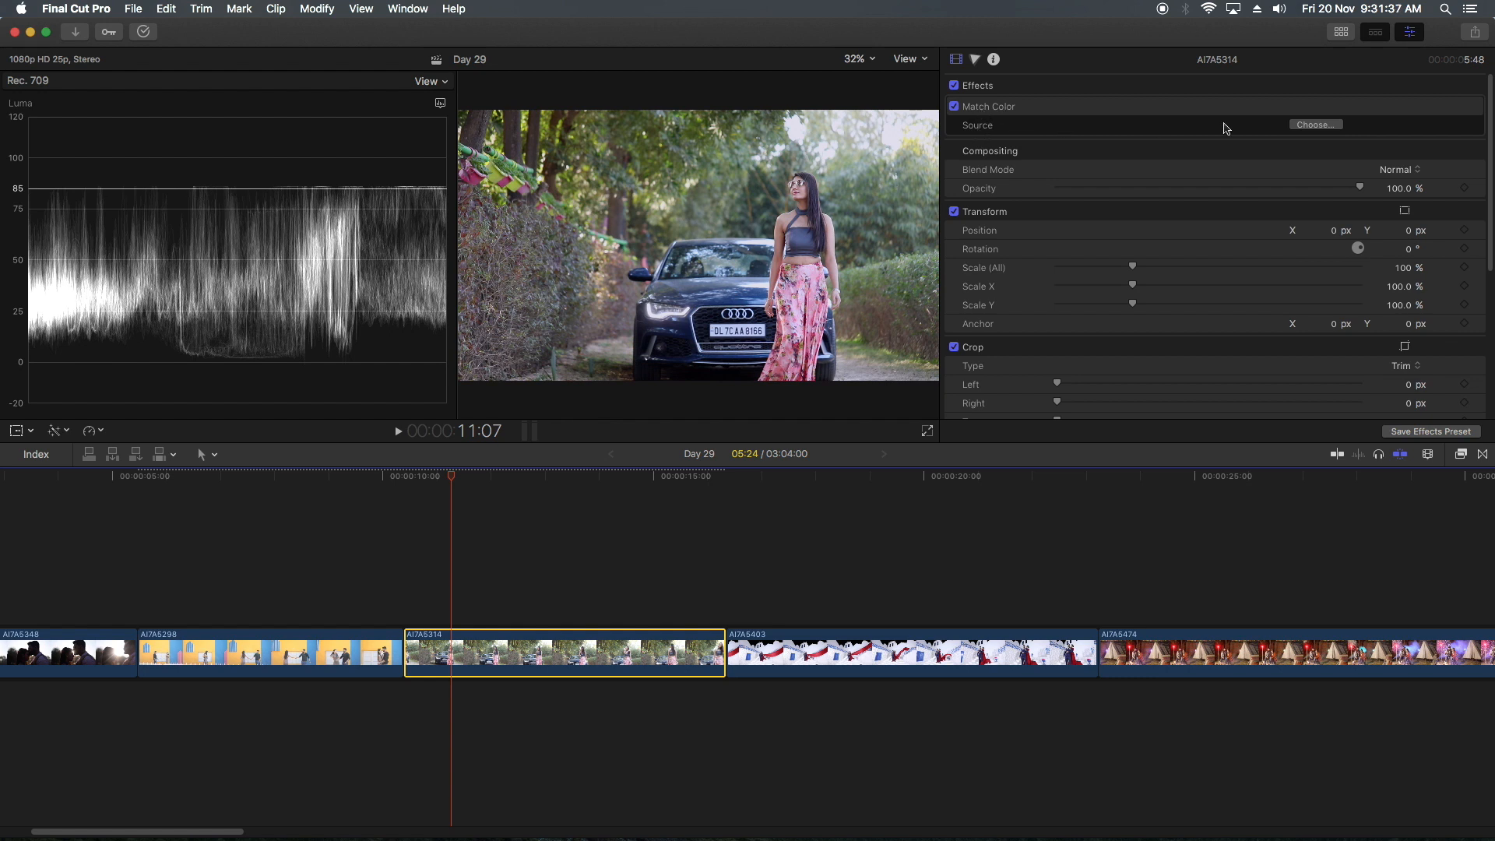
# Choose a new Match Color source for clip AI7A5314 by previewing frames of clip AI7A5298, and apply the match
pyautogui.click(1314, 125)
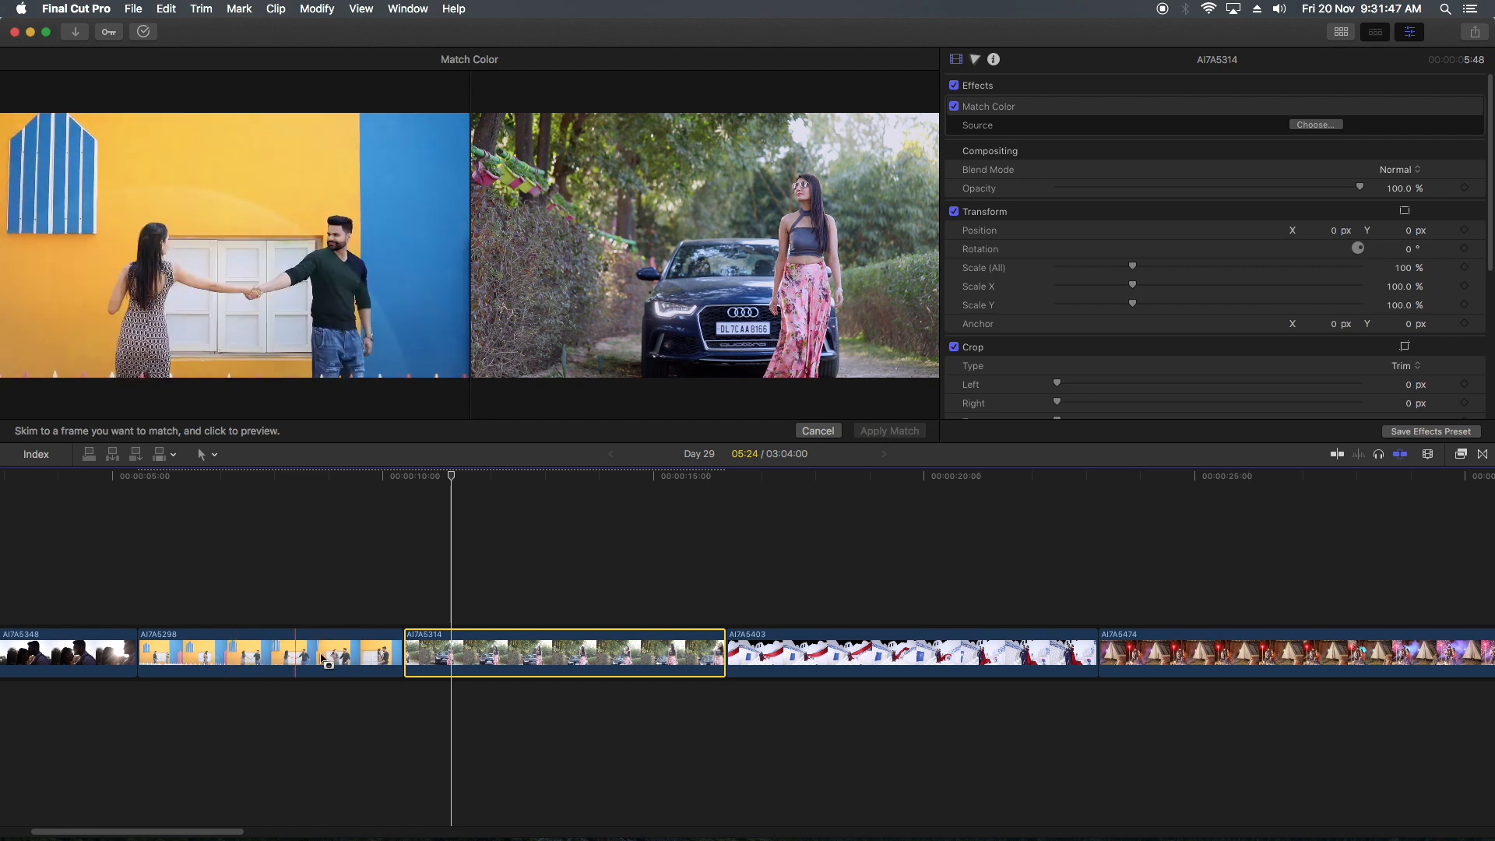
pyautogui.click(382, 654)
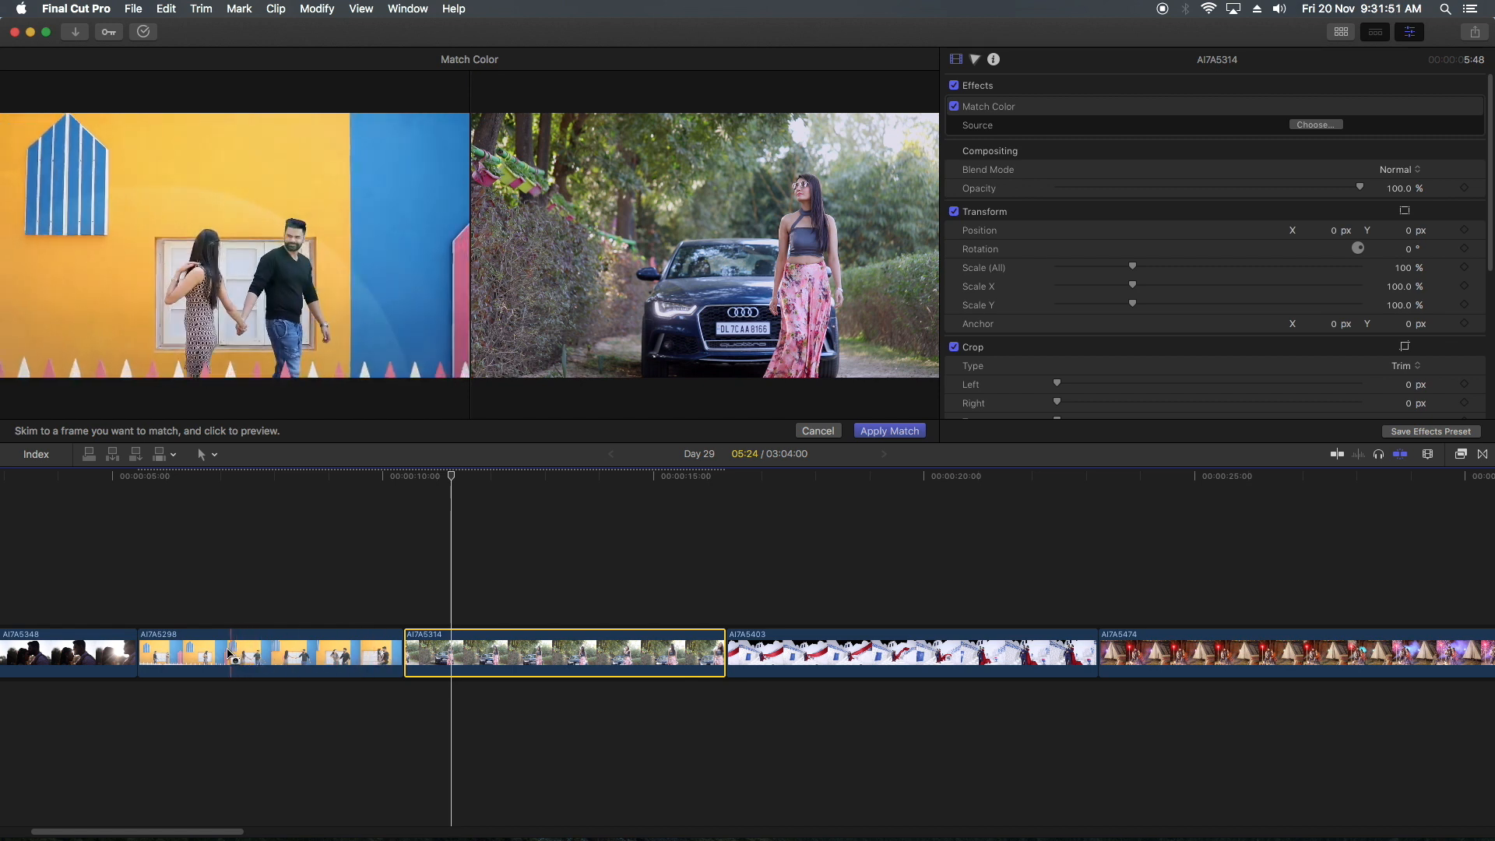
pyautogui.click(166, 651)
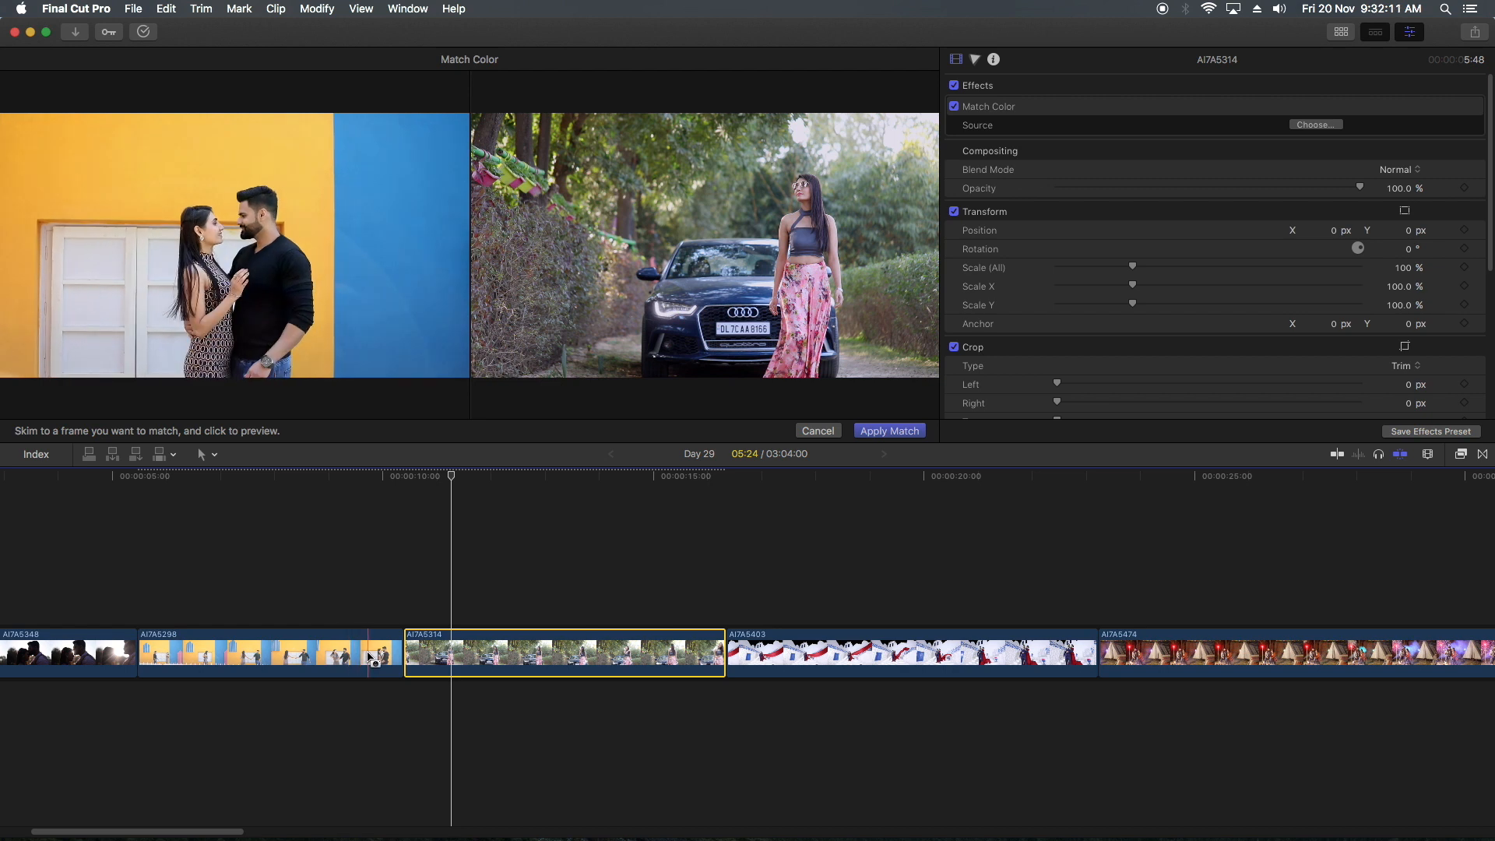
pyautogui.click(865, 431)
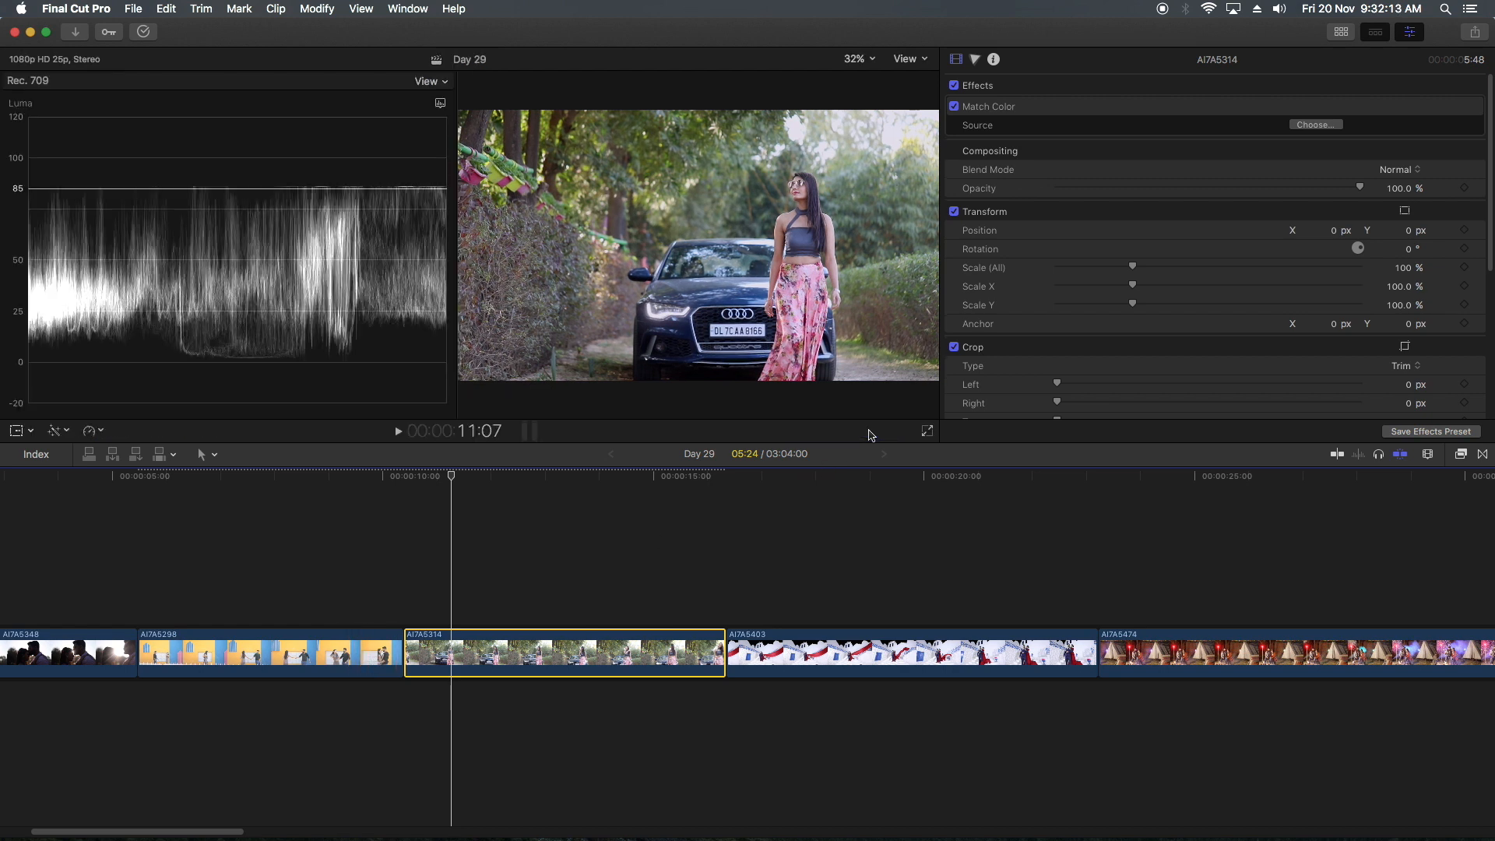
# Toggle the Match Color effect on clip AI7A5314 off and on at 11:10 to compare, leaving it enabled
pyautogui.click(414, 486)
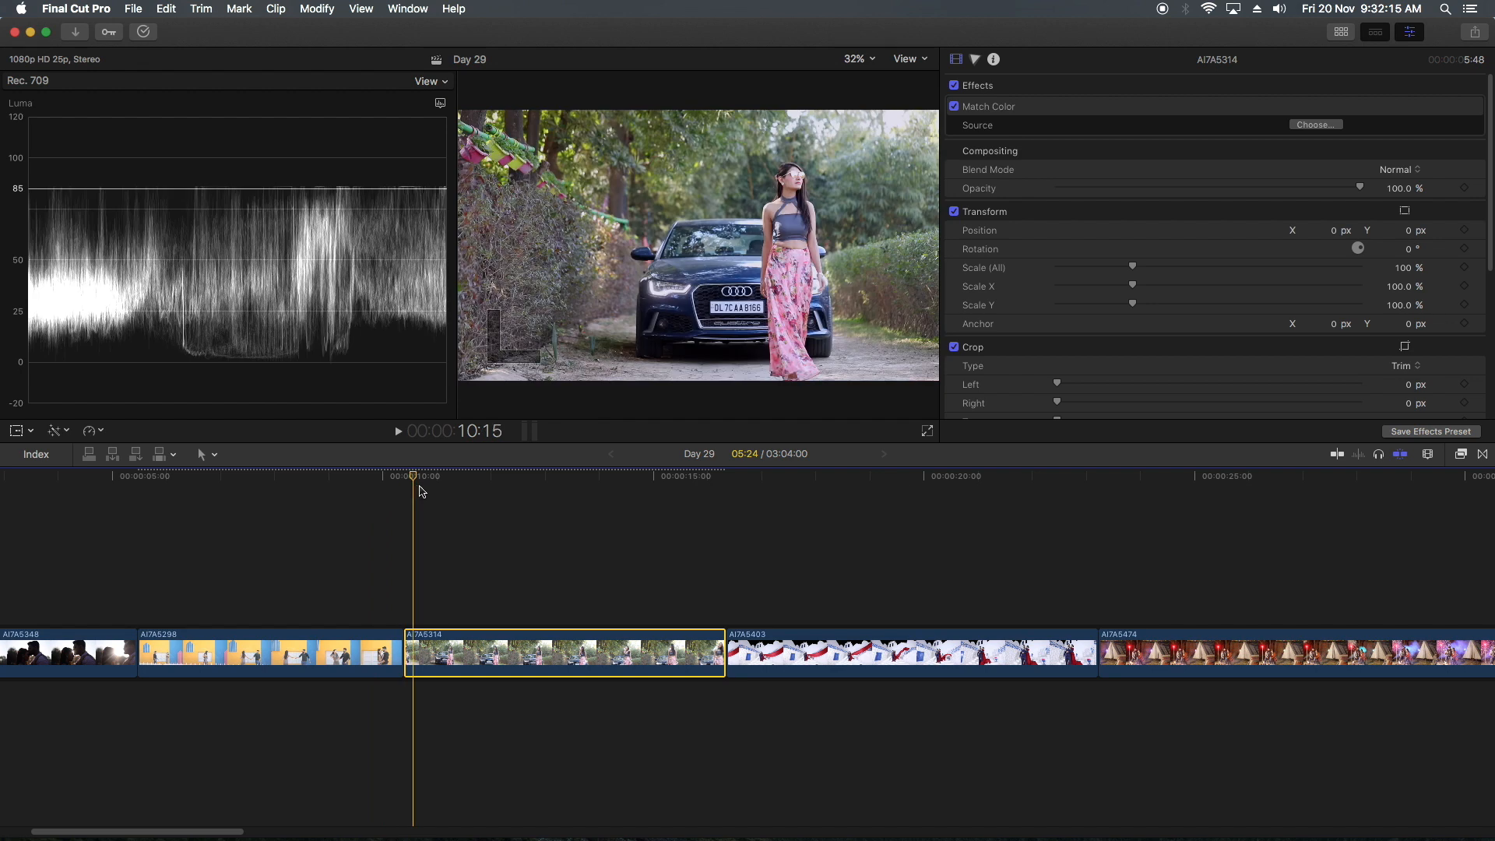
pyautogui.click(955, 107)
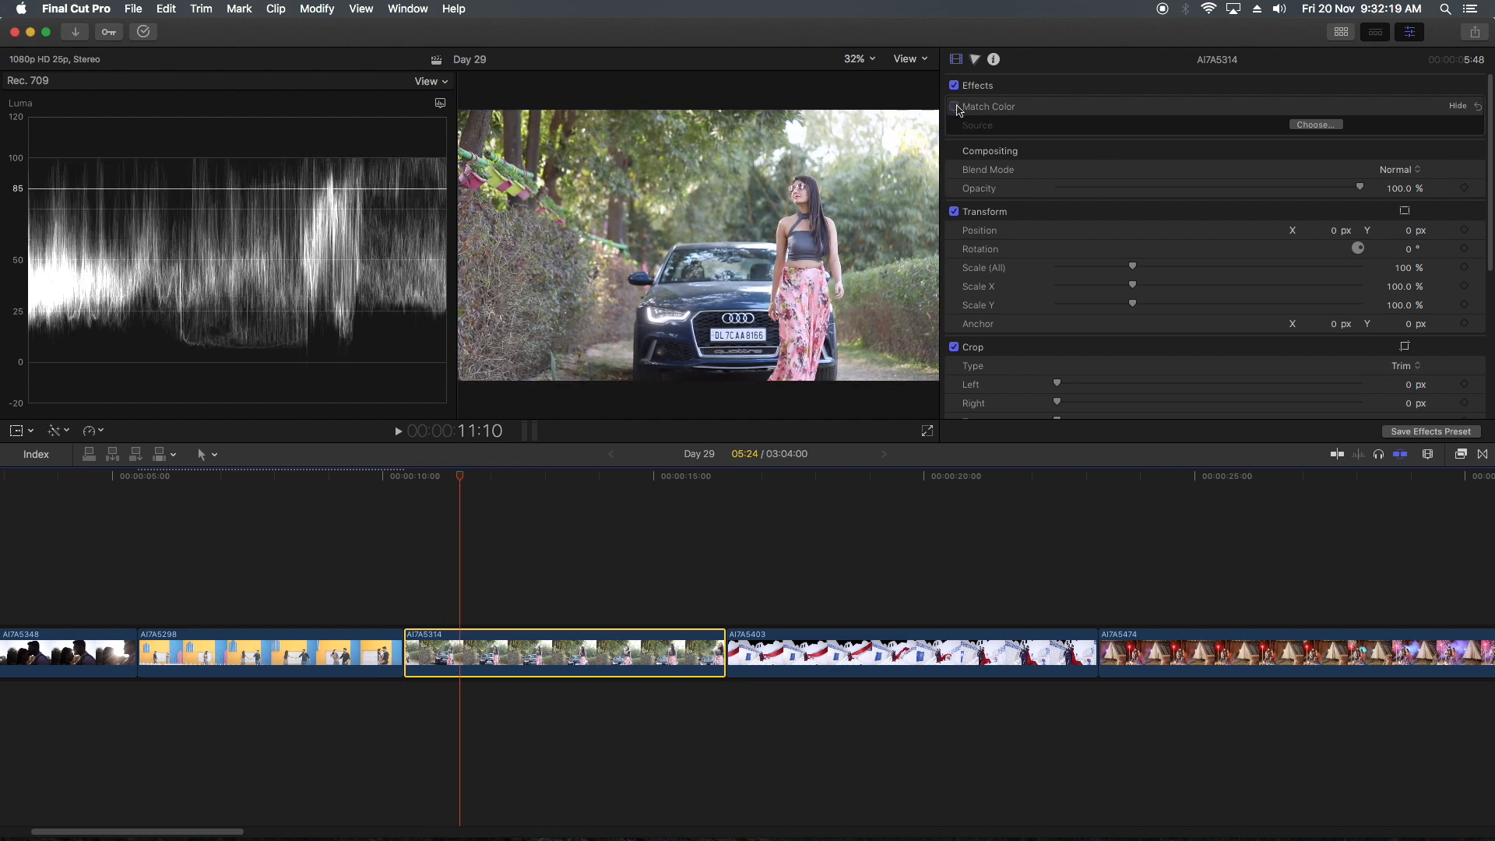
pyautogui.click(954, 106)
pyautogui.click(954, 106)
pyautogui.click(954, 107)
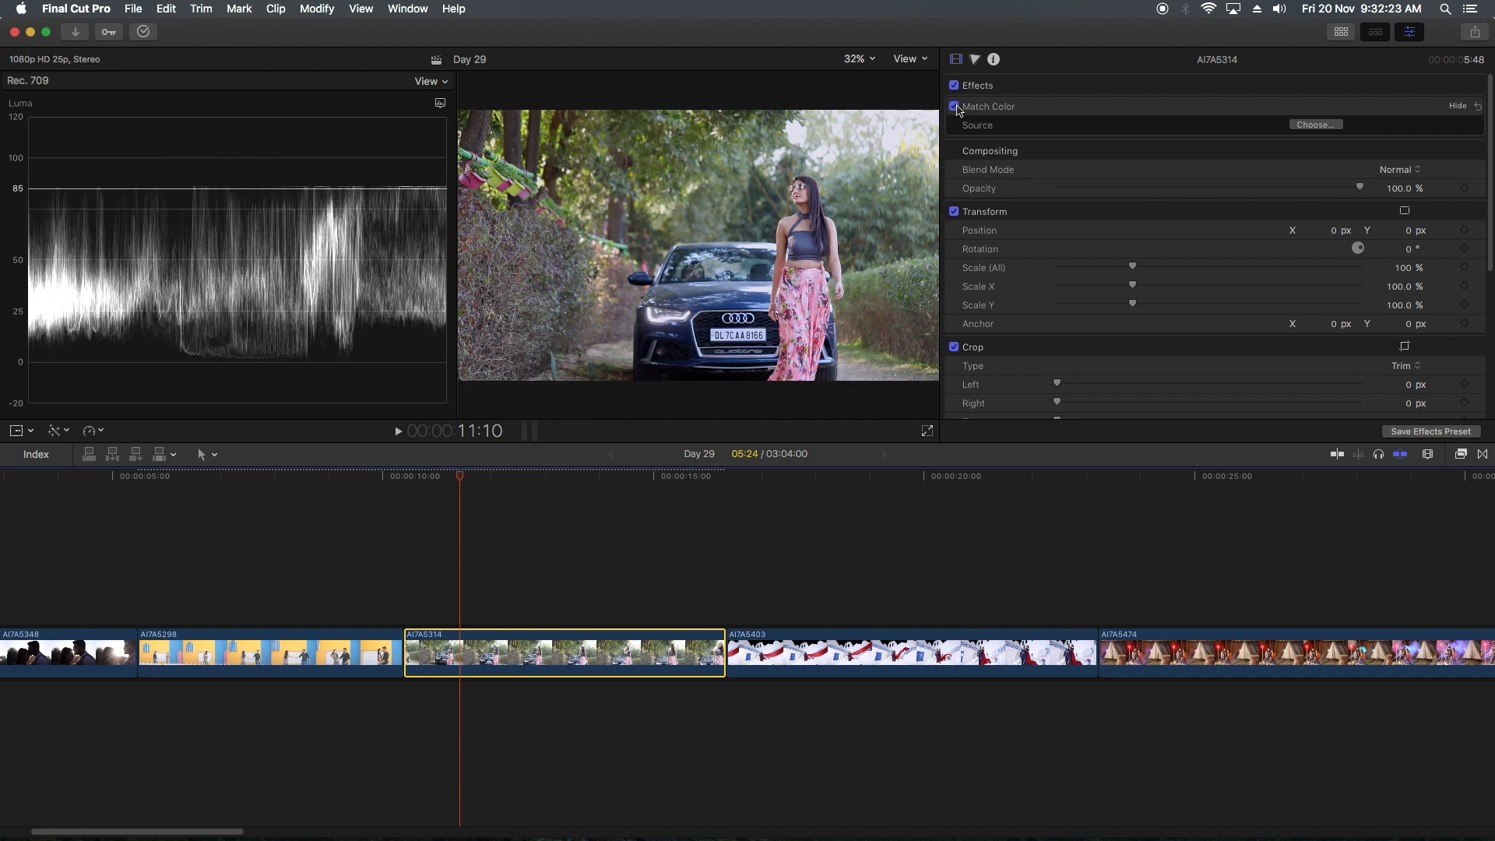
# Scrub between clips AI7A5298 and AI7A5314 to compare their picture and luma waveform levels
pyautogui.moveTo(543, 481); pyautogui.dragTo(601, 470)
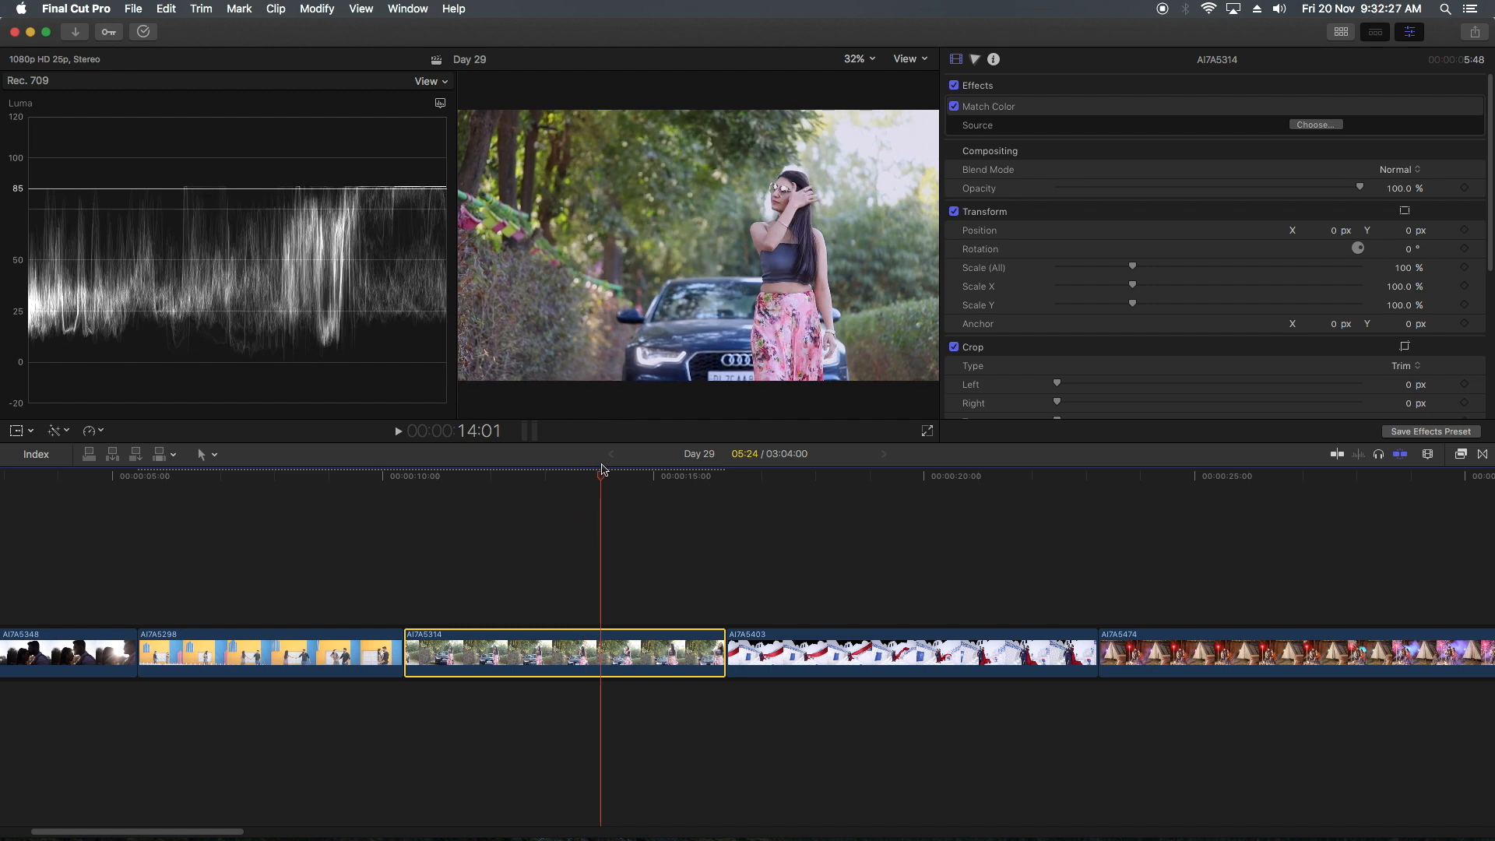
pyautogui.moveTo(602, 469); pyautogui.dragTo(325, 485)
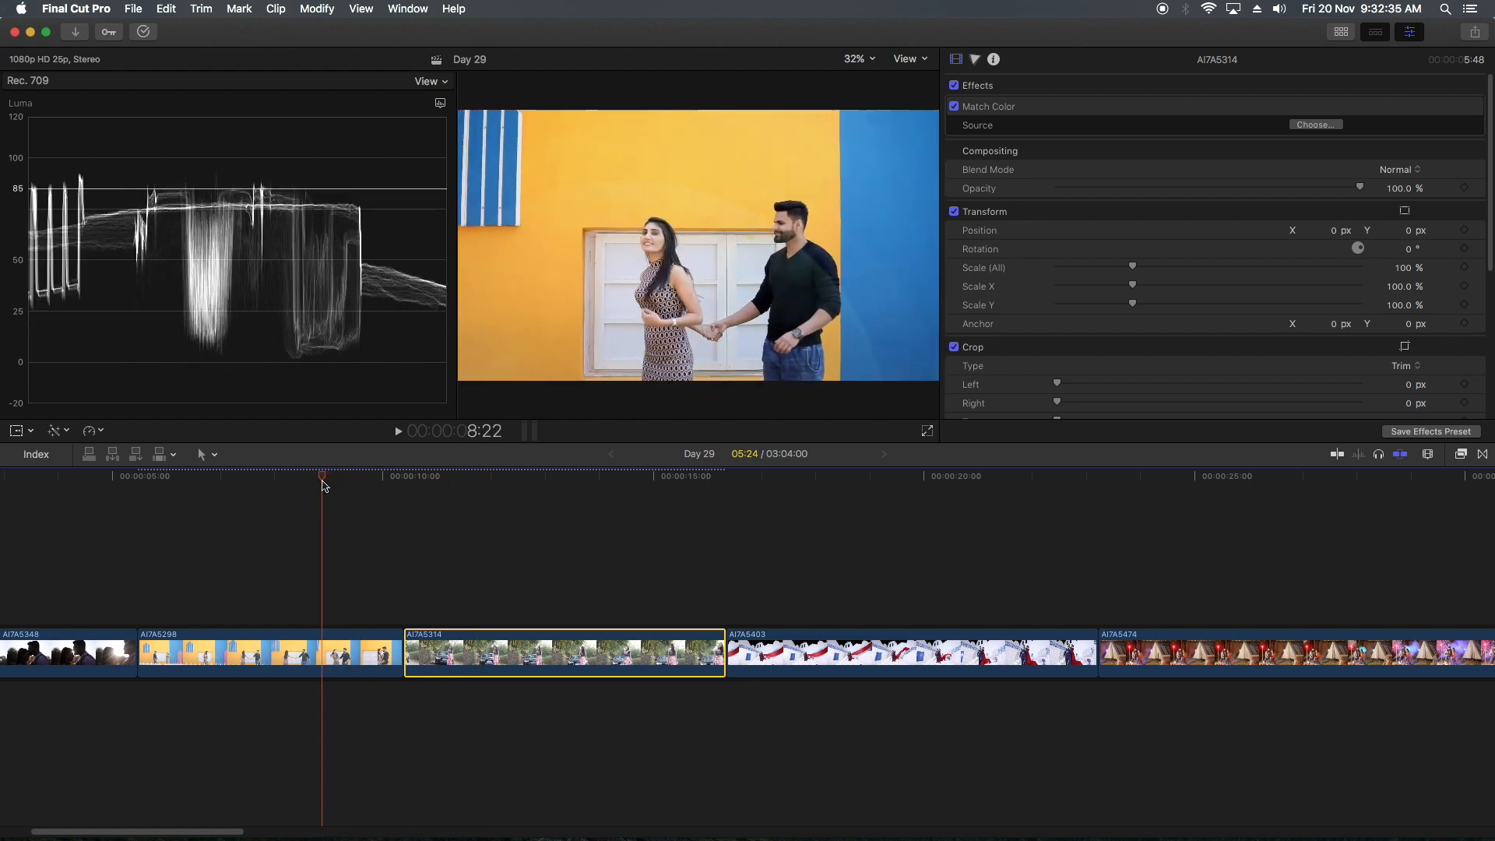
pyautogui.moveTo(324, 485); pyautogui.dragTo(482, 512)
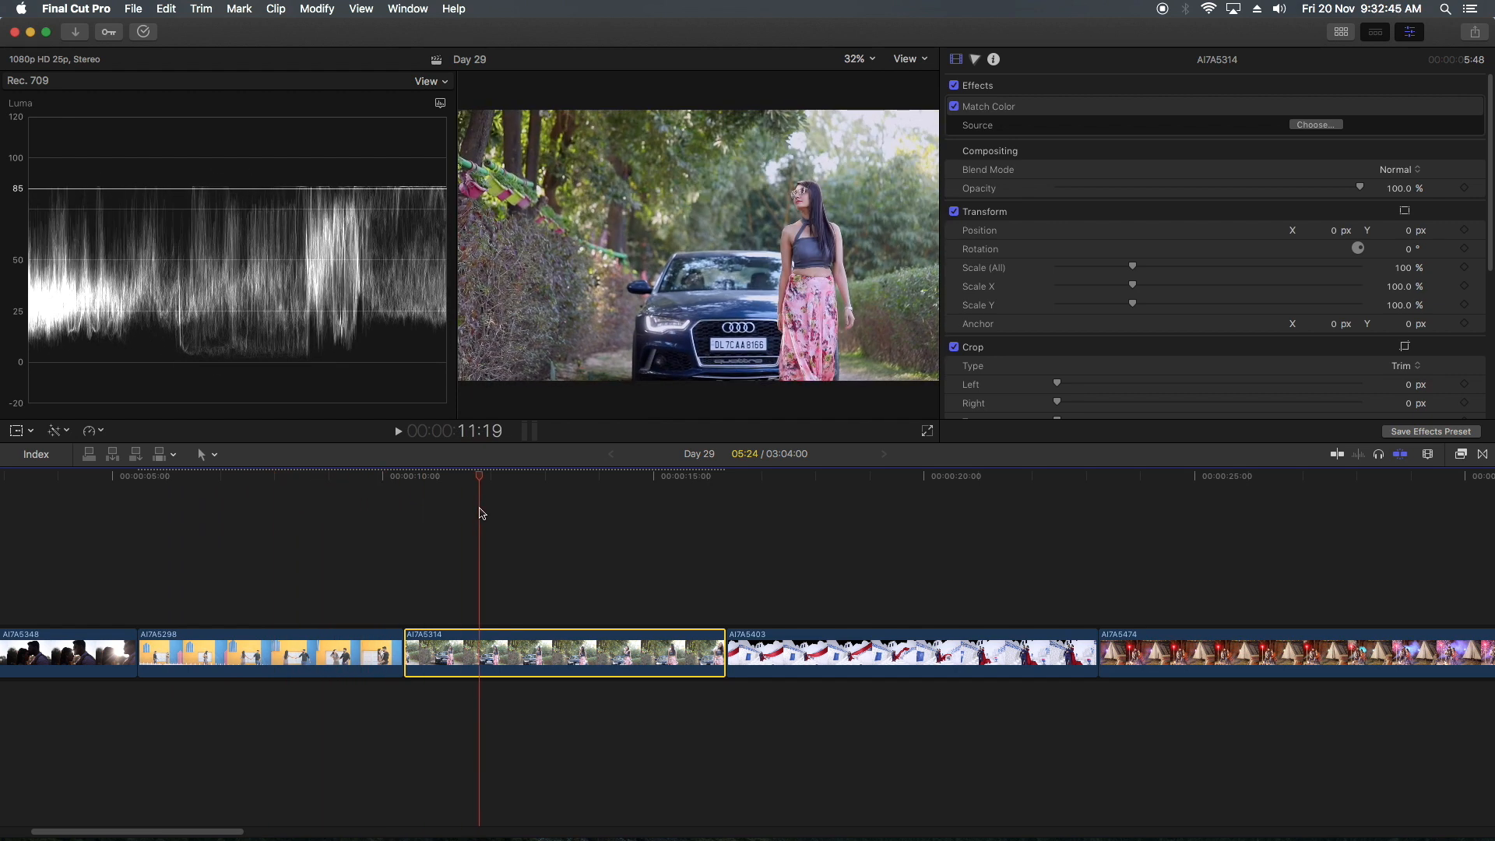
pyautogui.moveTo(431, 484); pyautogui.dragTo(383, 481)
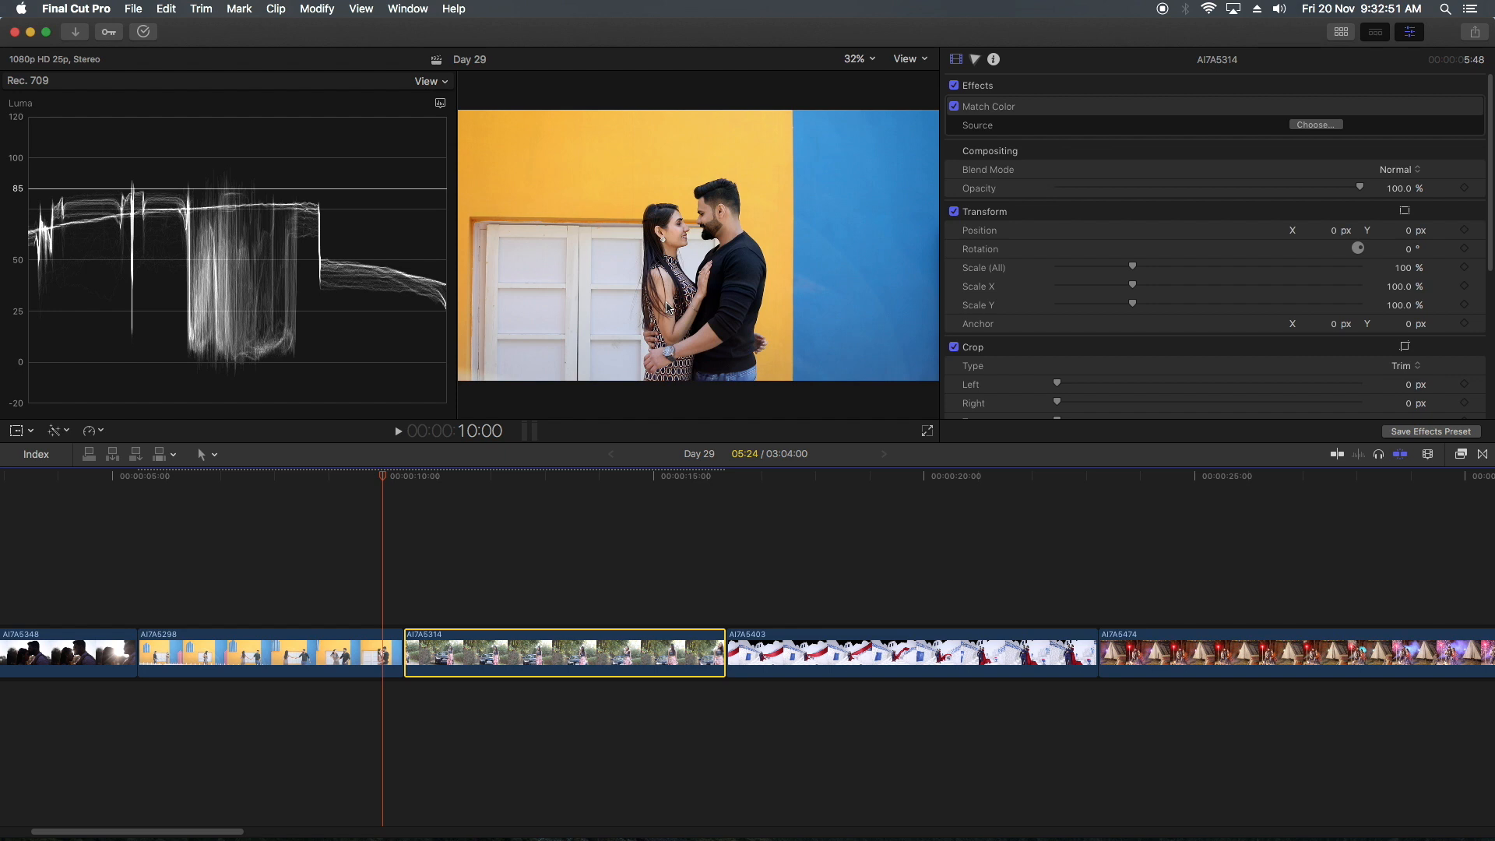
pyautogui.moveTo(334, 483); pyautogui.dragTo(529, 484)
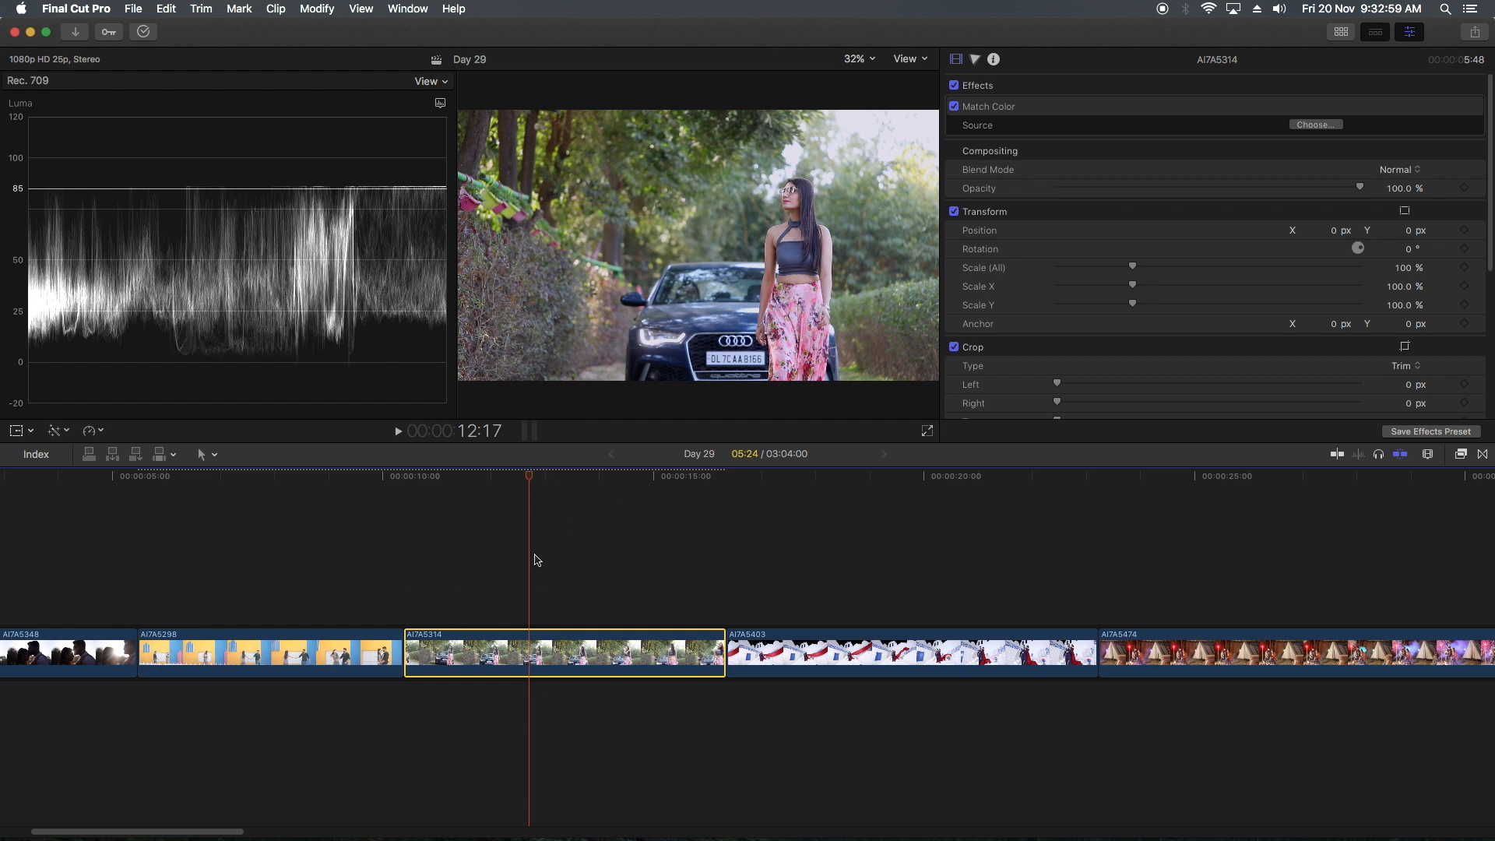
# Preview silhouette frames of clip AI7A5348 as Match Color source, and apply the match from the tent scene in clip AI7A5474 to AI7A5314
pyautogui.click(1324, 130)
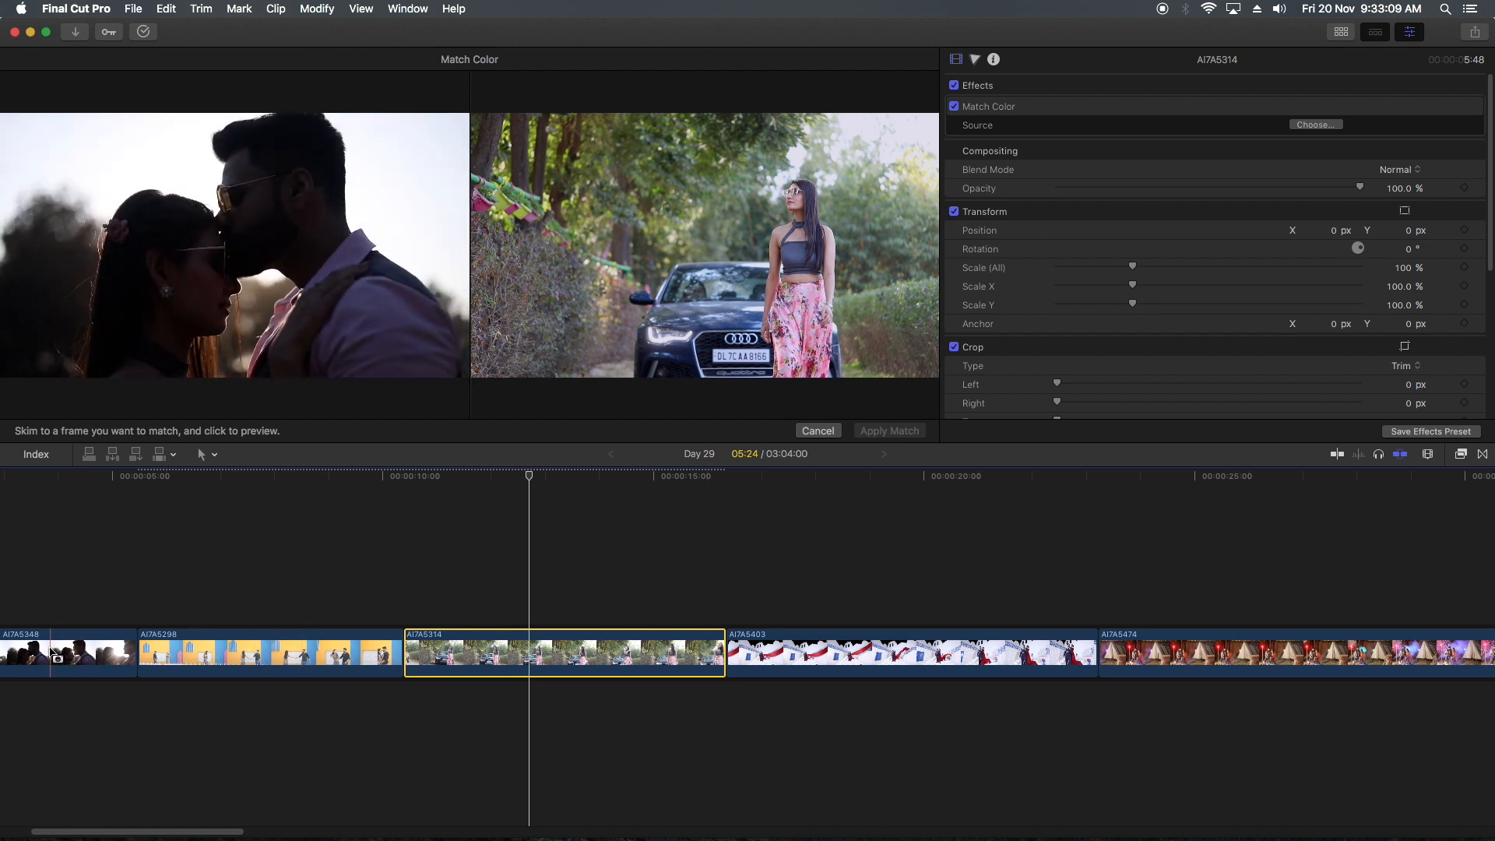
pyautogui.click(67, 654)
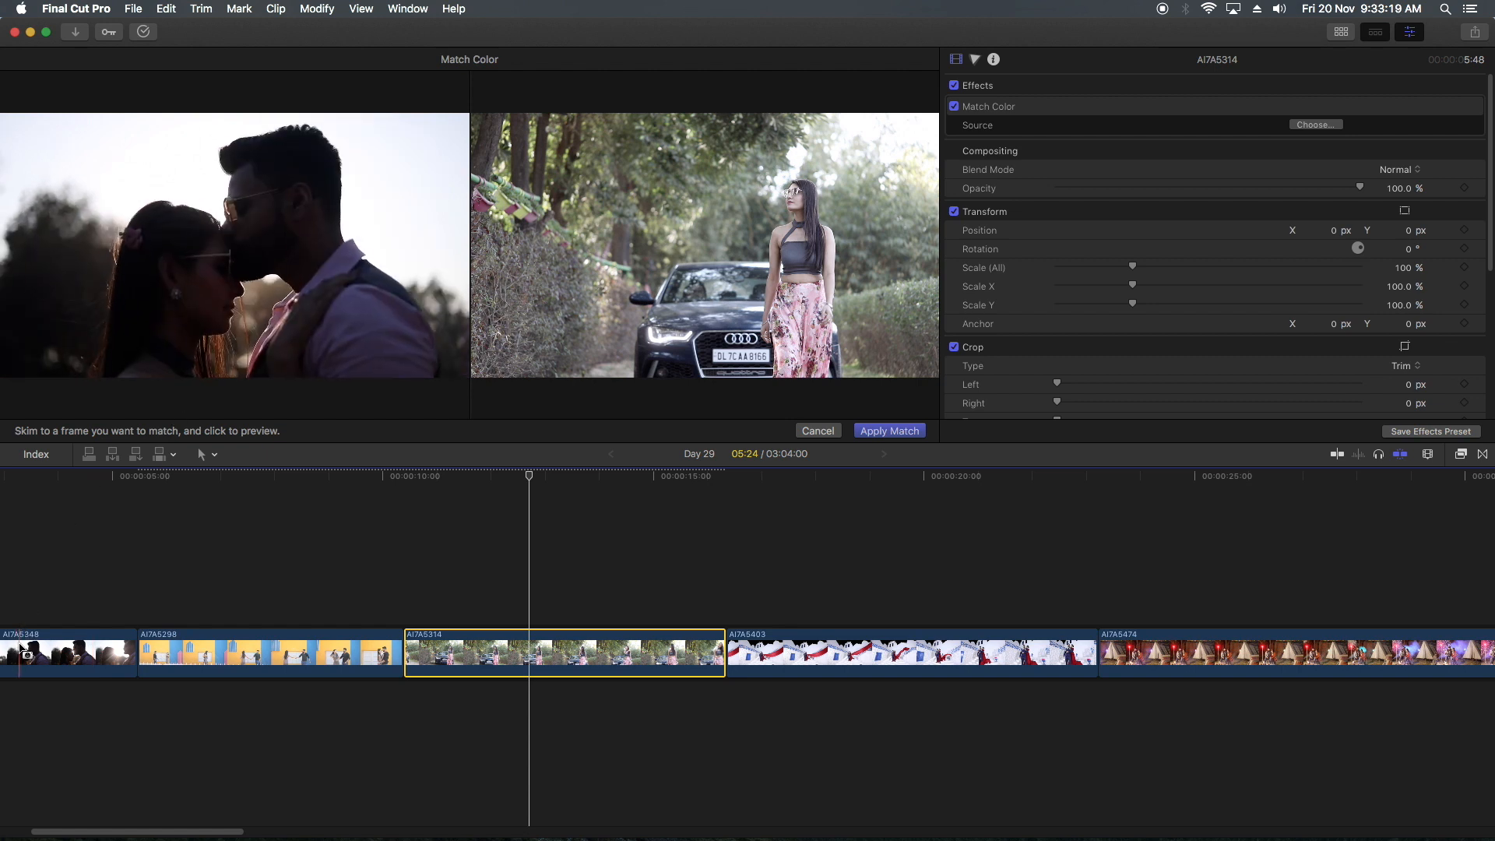
pyautogui.click(116, 652)
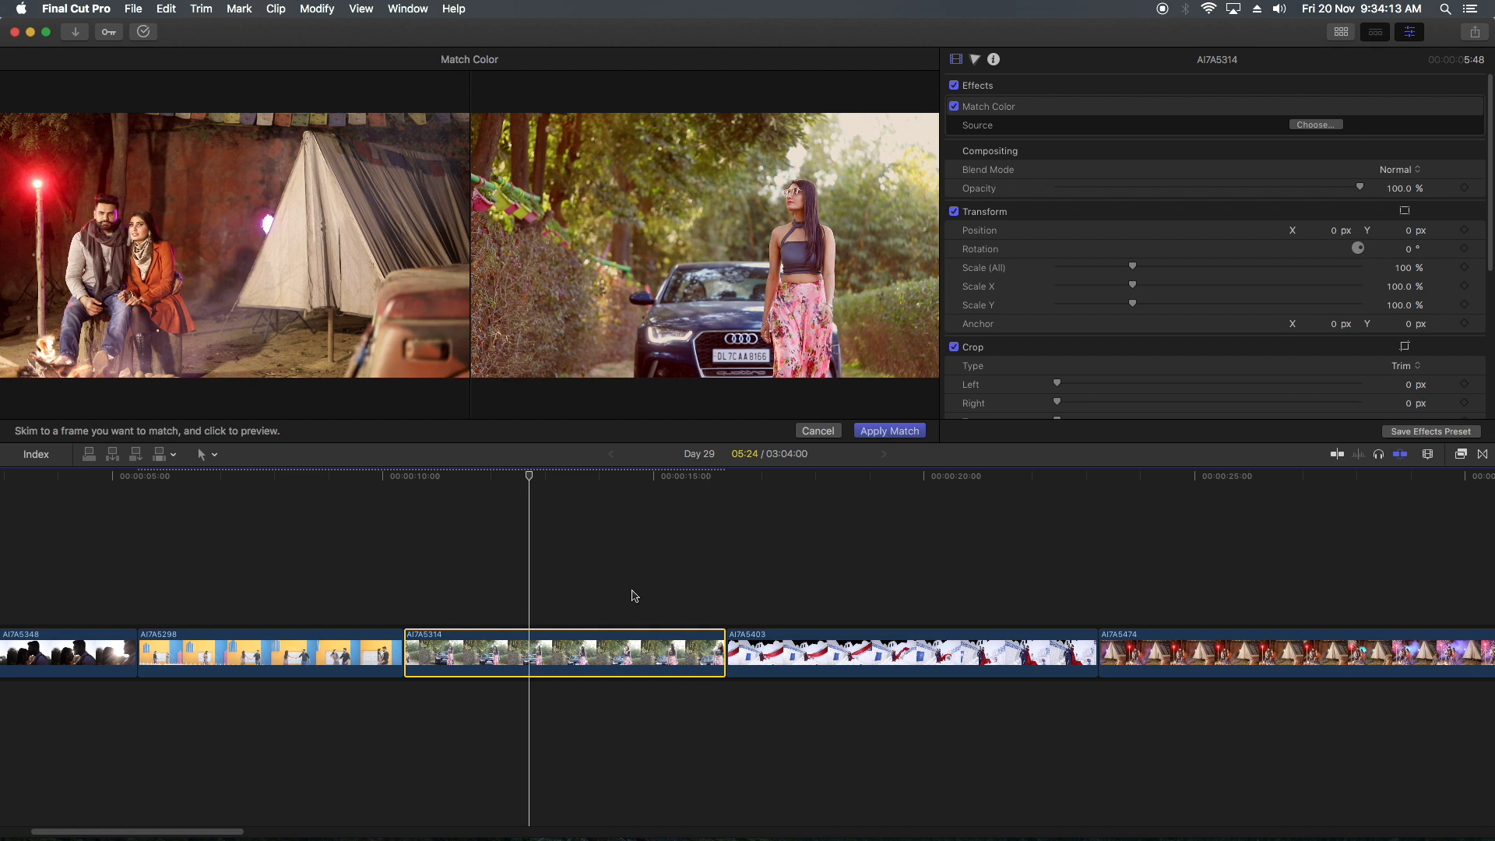
pyautogui.click(889, 430)
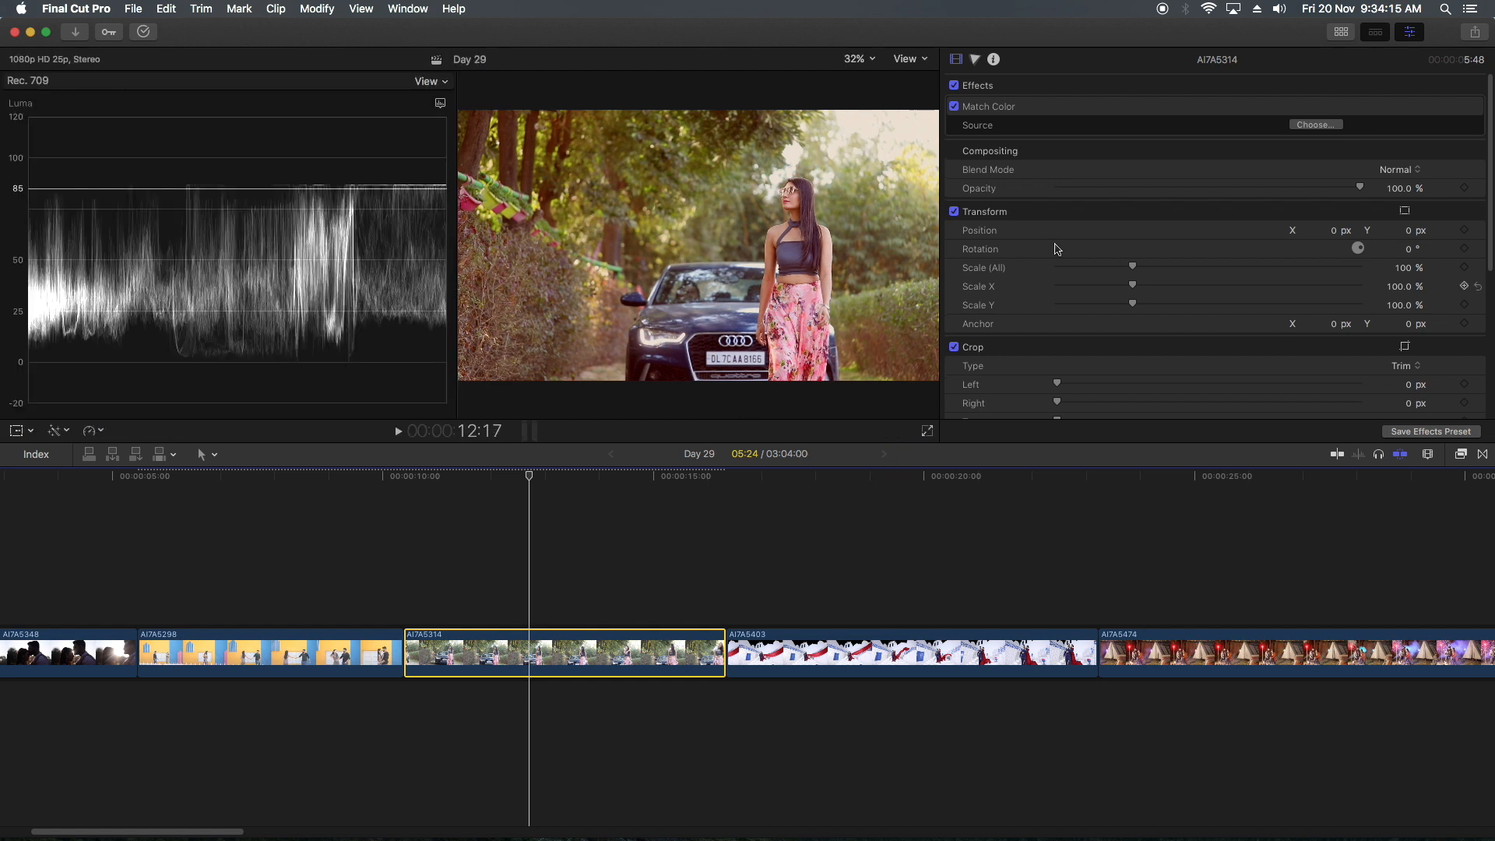
# Toggle the tent-scene color match on clip AI7A5314 off and on to compare before and after
pyautogui.click(954, 107)
pyautogui.click(954, 107)
pyautogui.click(955, 106)
pyautogui.click(955, 107)
pyautogui.click(954, 106)
# Delete the Match Color effect from clip AI7A5314 and the Color Wheels 1 correction from clip AI7A5298
pyautogui.click(998, 106)
pyautogui.press('Delete')
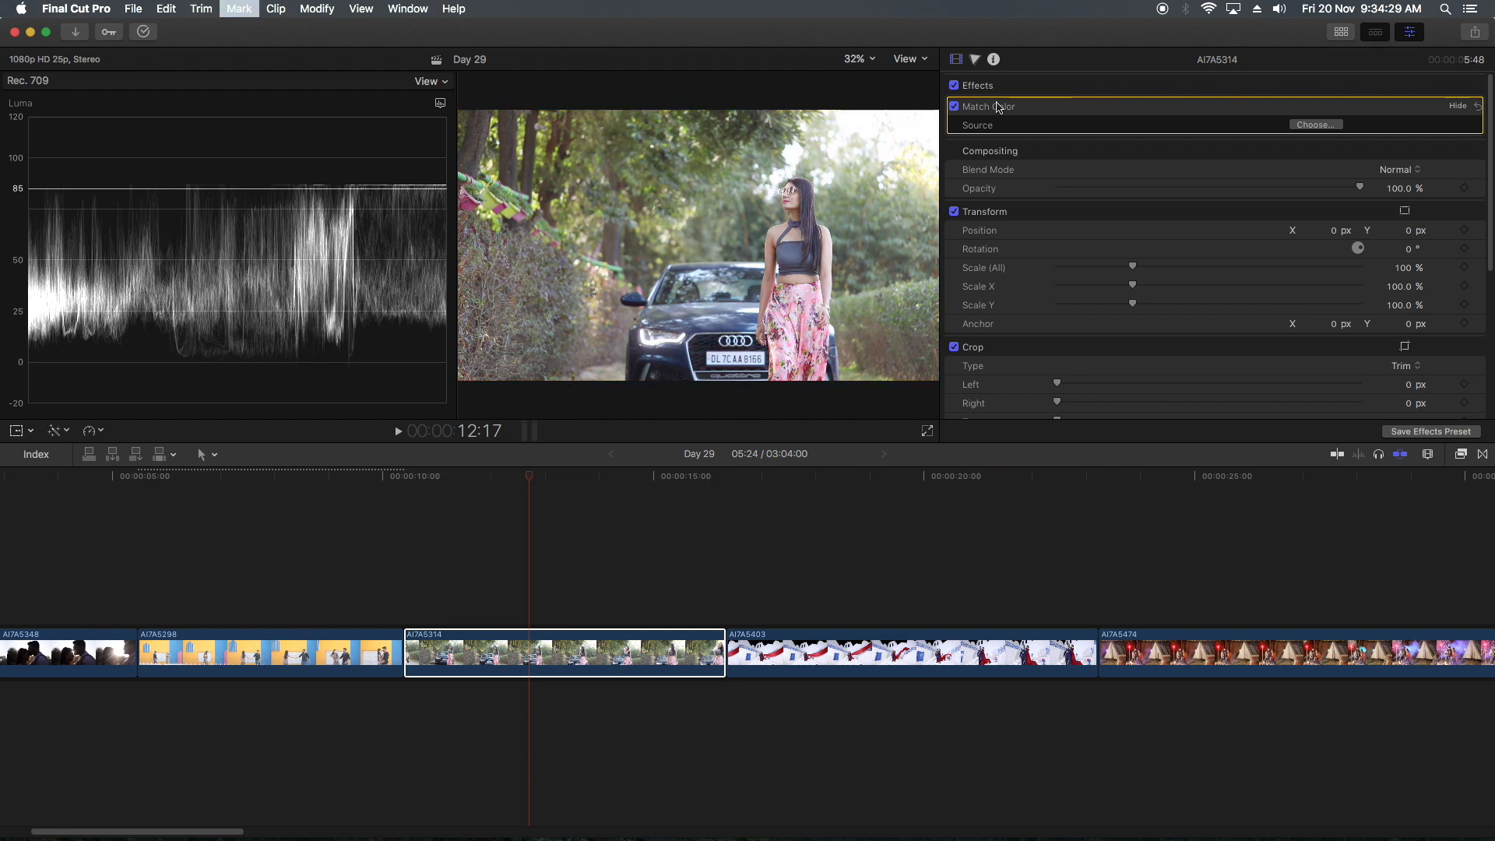
pyautogui.click(276, 665)
pyautogui.click(991, 109)
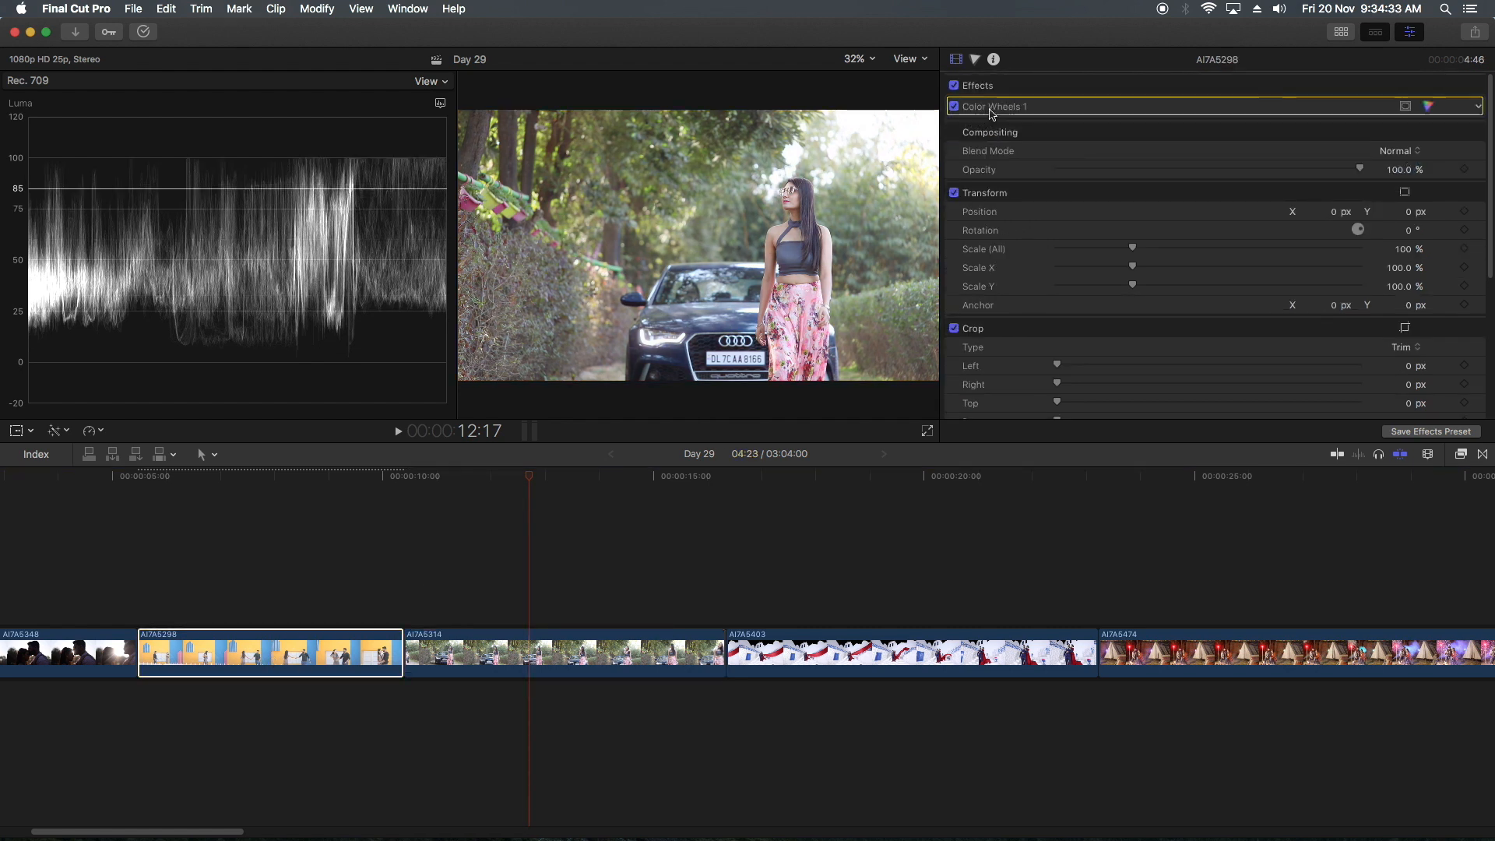
pyautogui.press('Delete')
pyautogui.click(441, 537)
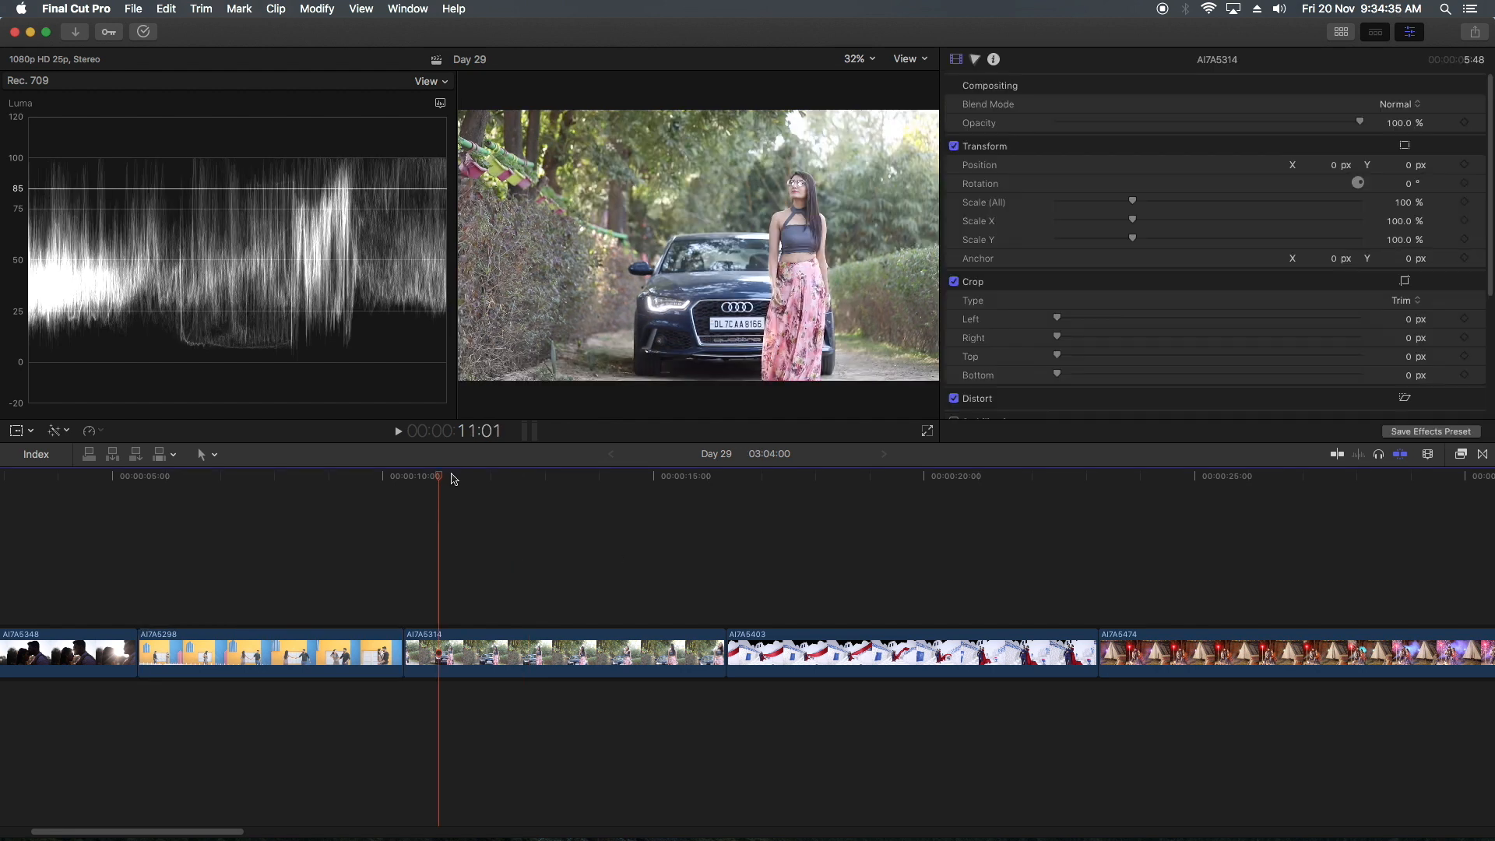
# Add a Color Curves correction to clip AI7A5314 and park the playhead at 12:19 on the woman beside the car
pyautogui.moveTo(448, 478); pyautogui.dragTo(473, 477)
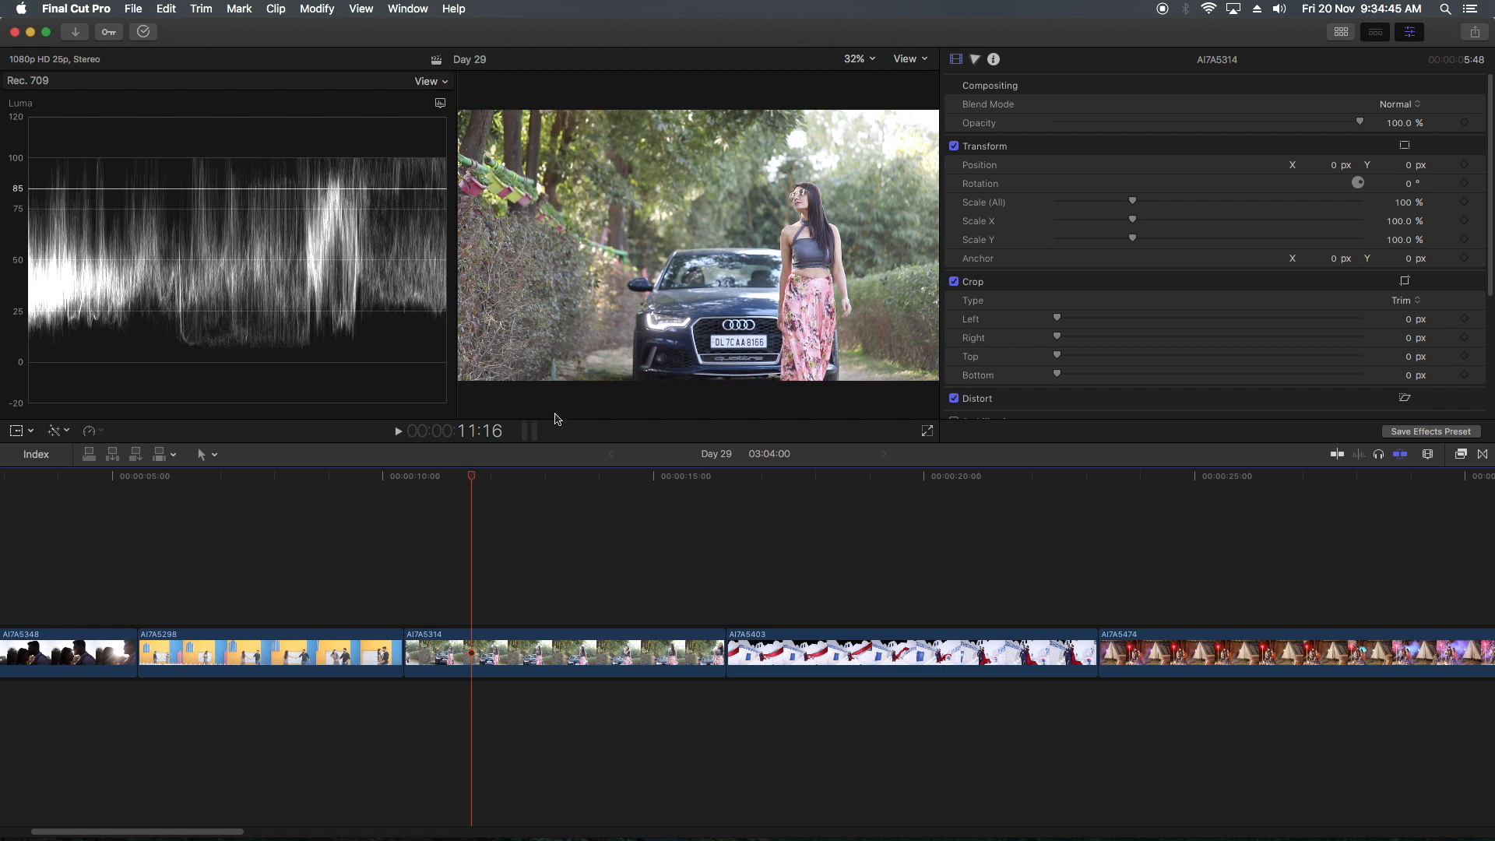
pyautogui.click(975, 60)
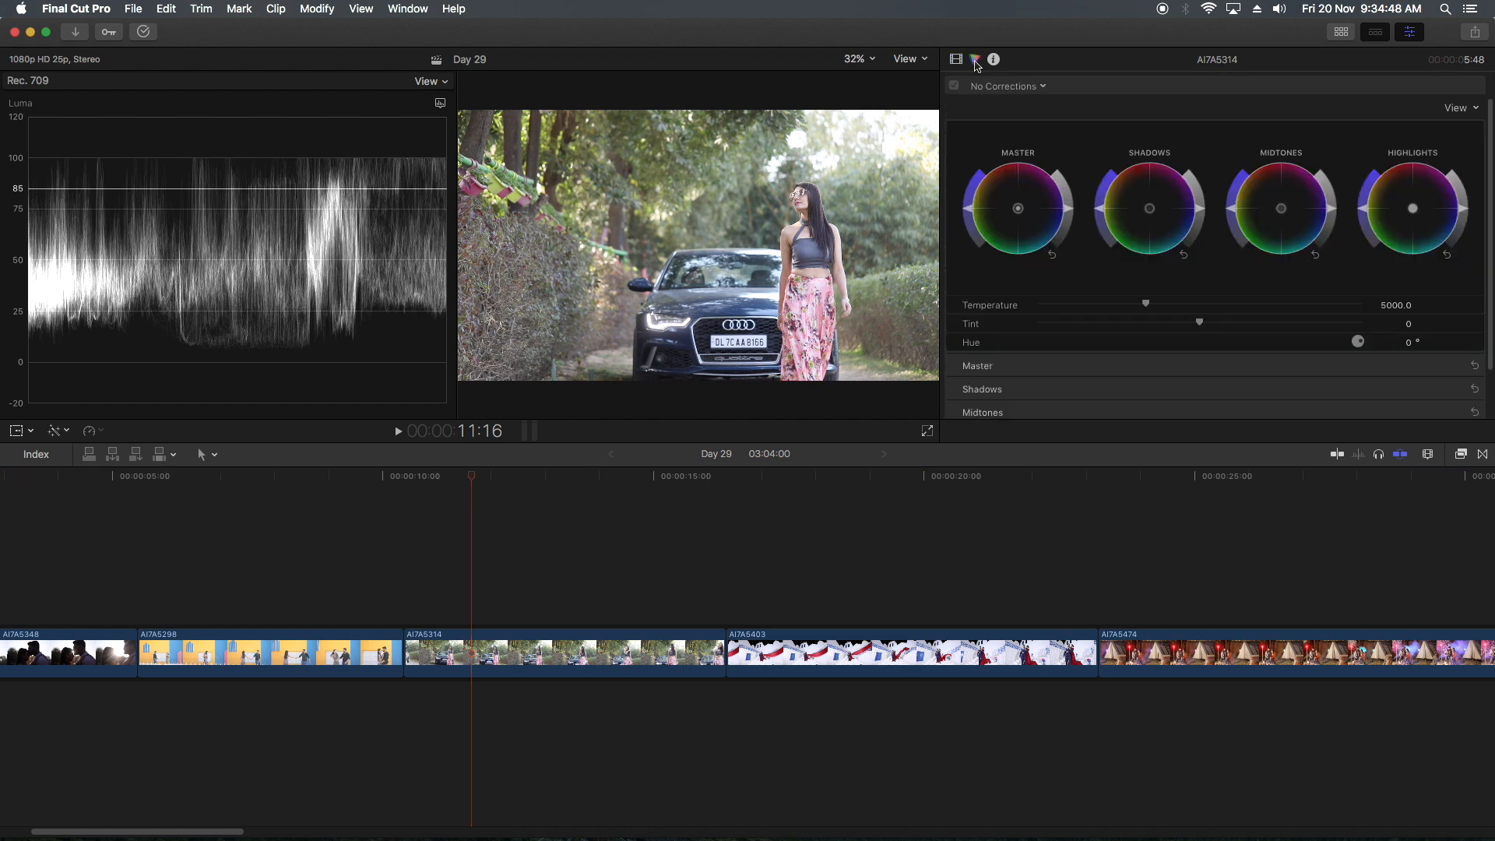
pyautogui.click(1028, 88)
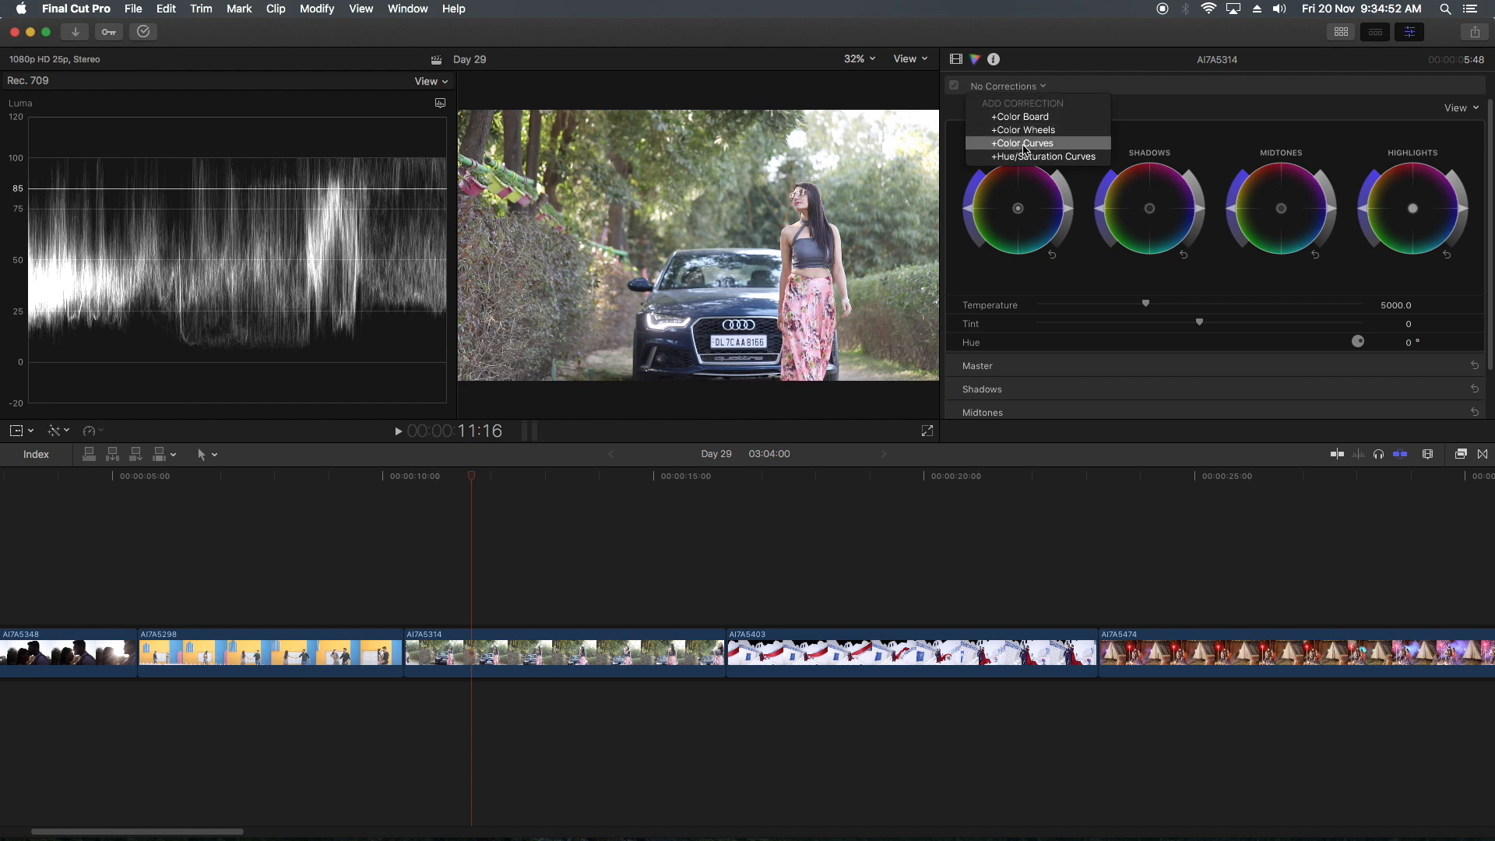
pyautogui.click(1025, 144)
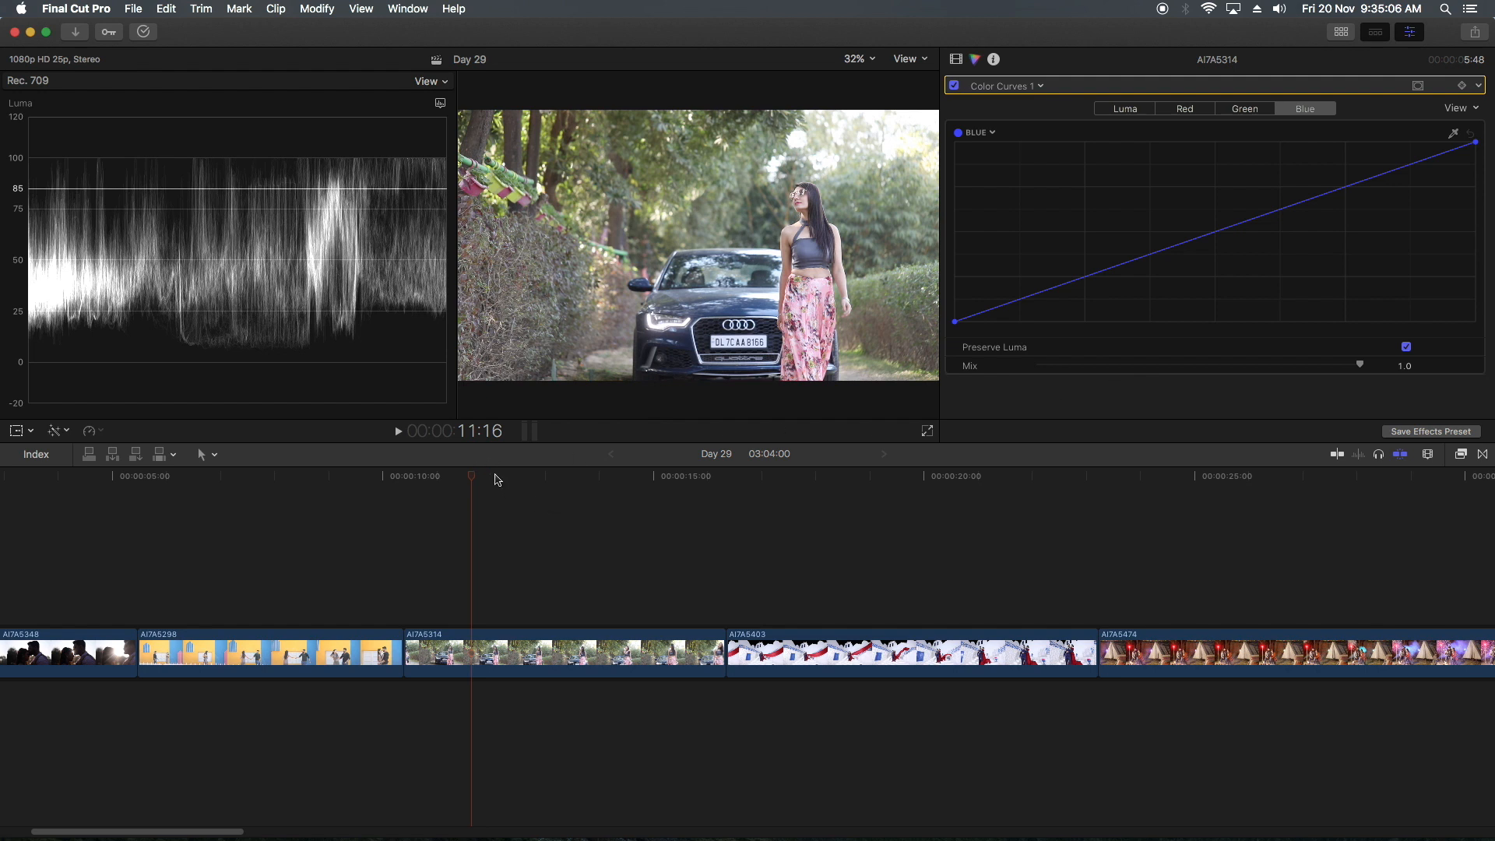
pyautogui.click(546, 477)
pyautogui.click(532, 476)
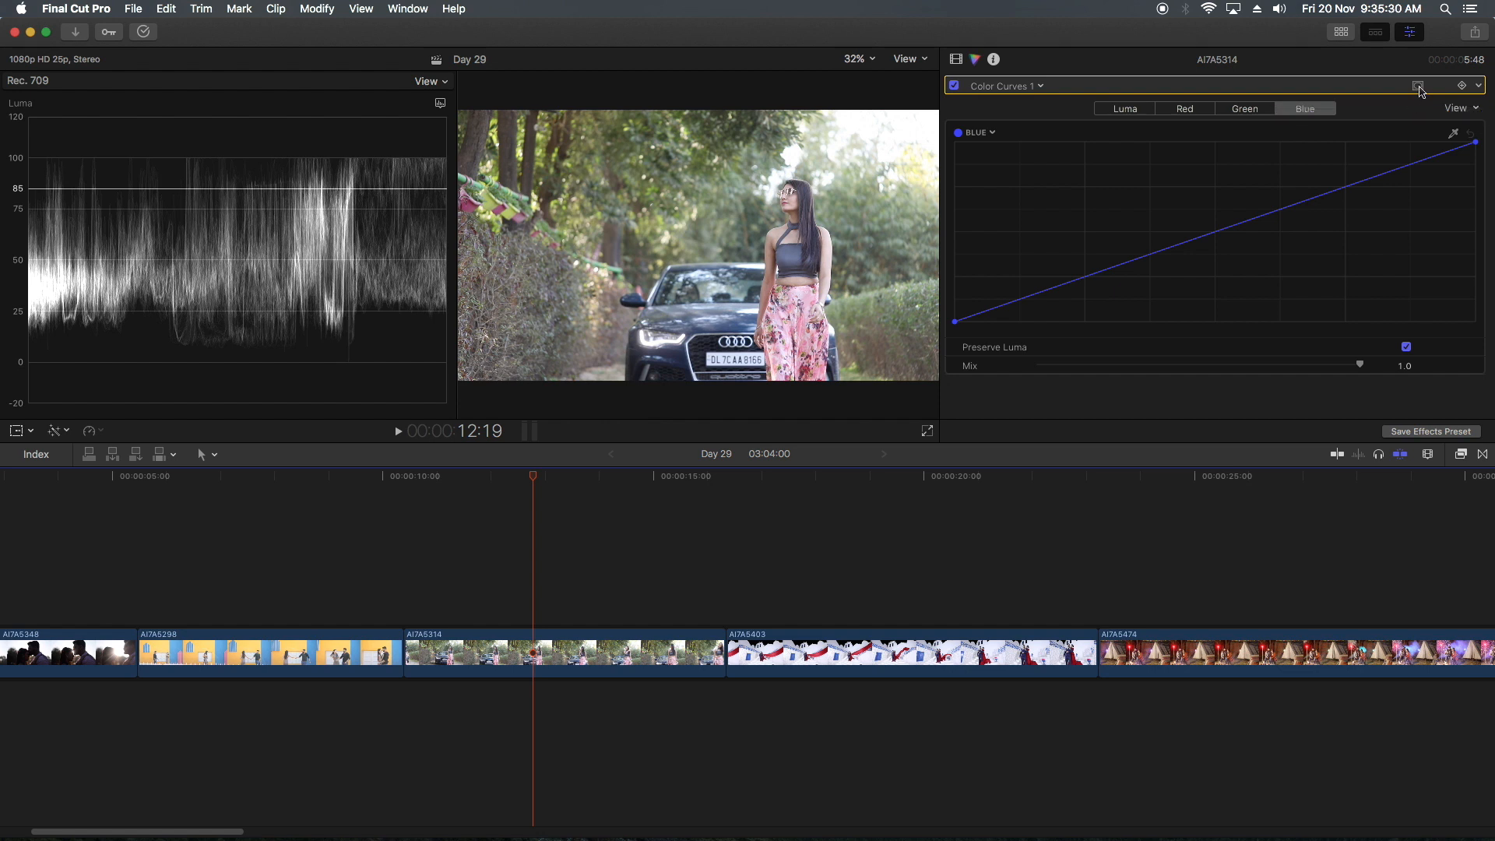
# Add a color mask to the Color Curves correction, sampling the green tree foliage, and keep the inside of the mask selected for adjustment
pyautogui.click(1418, 86)
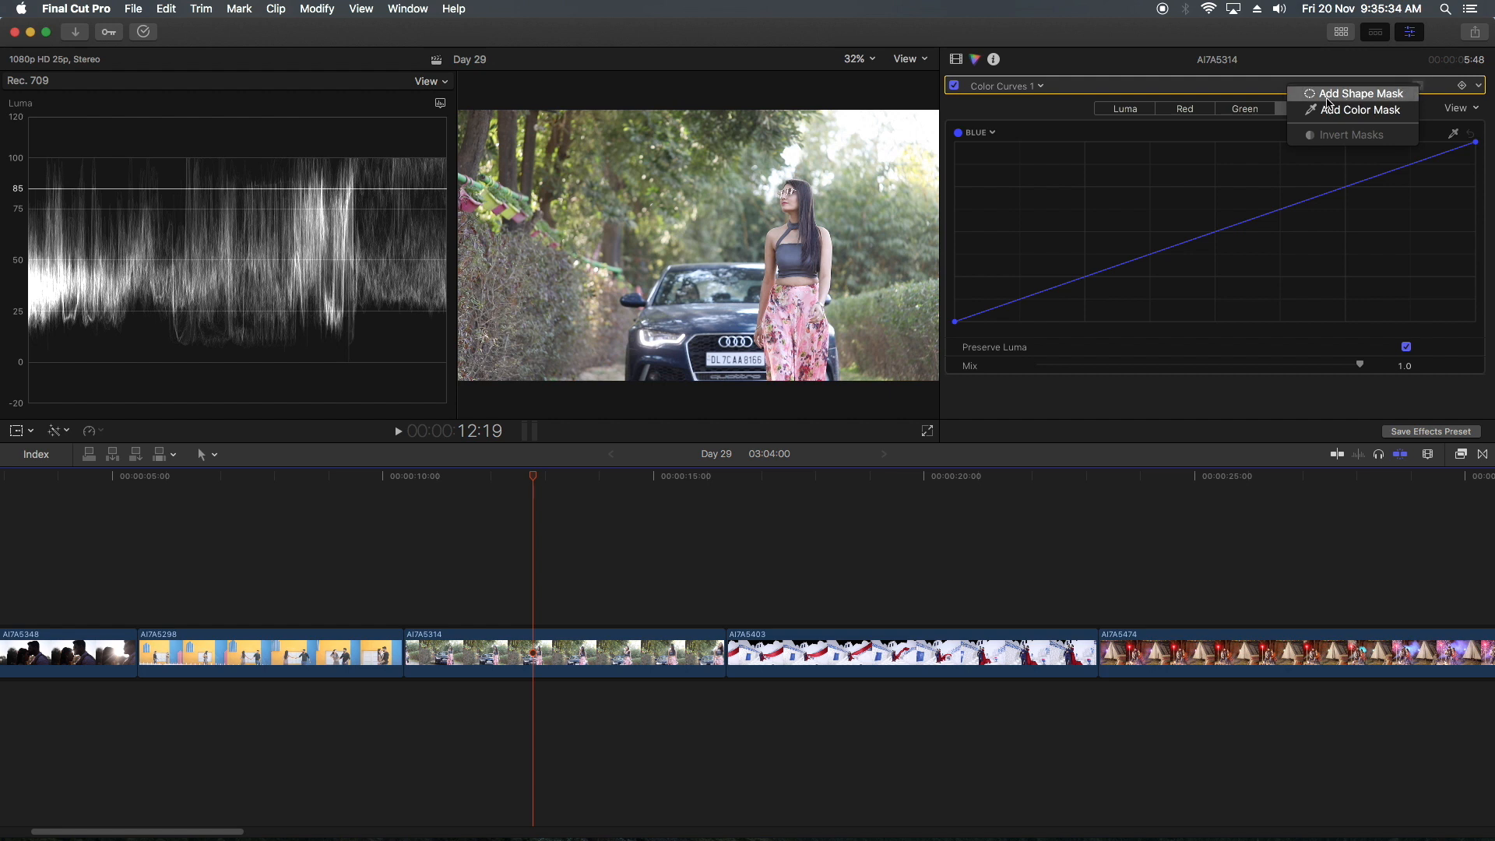
pyautogui.click(1362, 113)
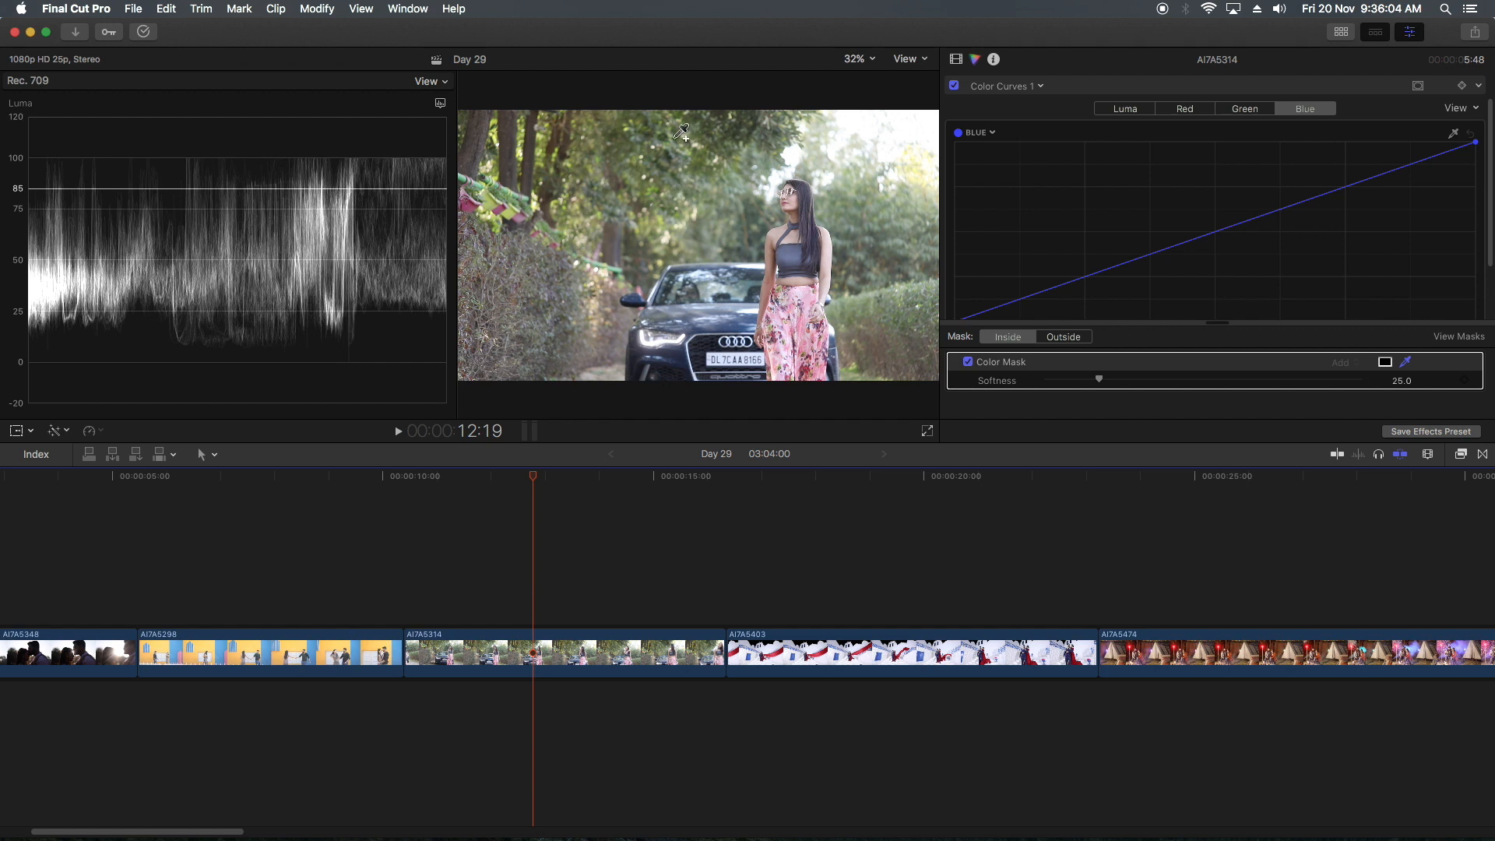
pyautogui.moveTo(671, 137); pyautogui.dragTo(689, 164)
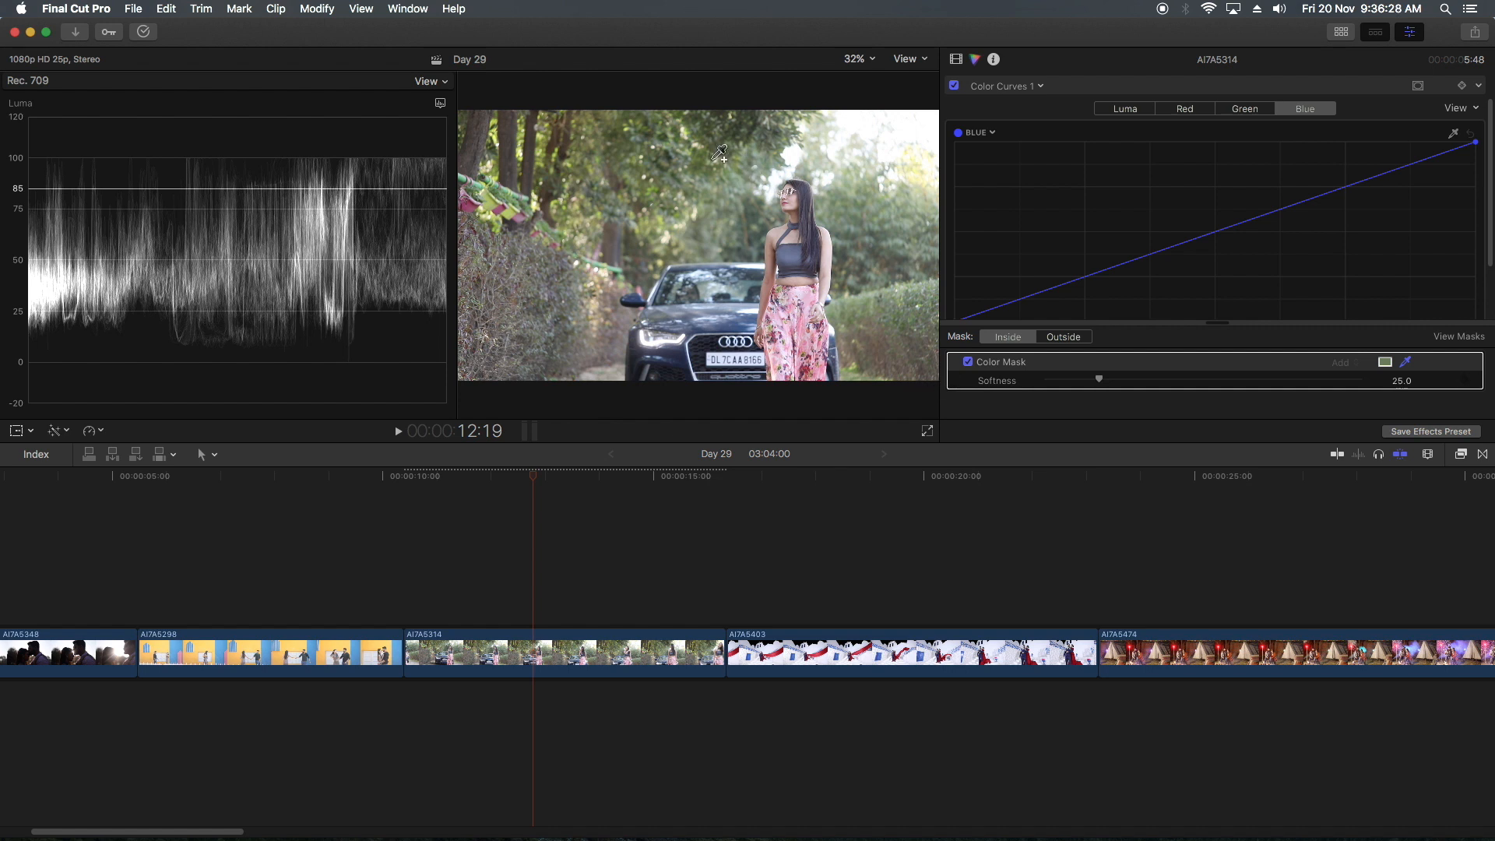
pyautogui.click(1072, 338)
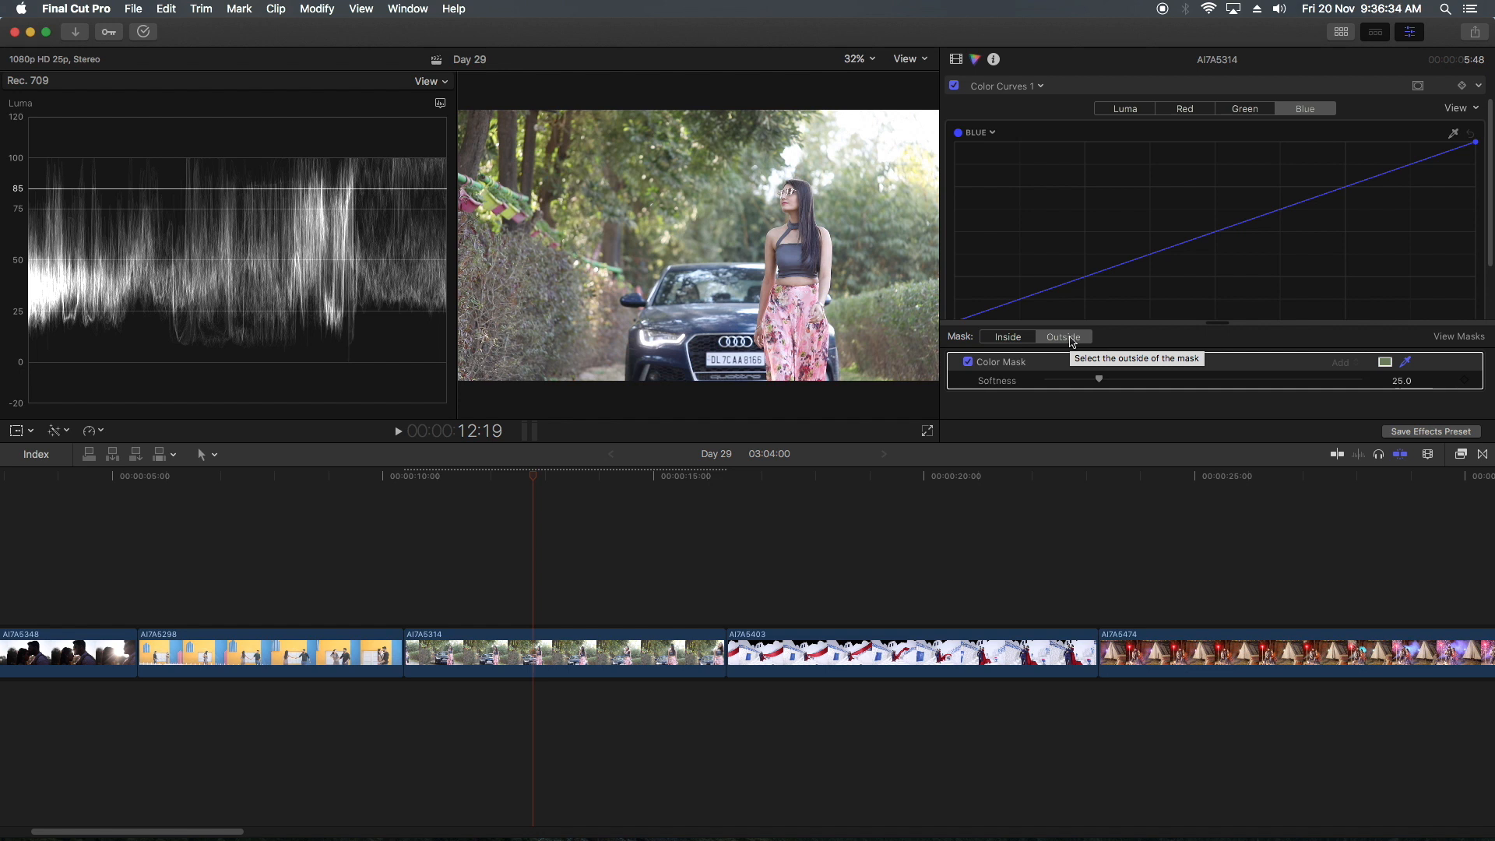
pyautogui.click(1009, 341)
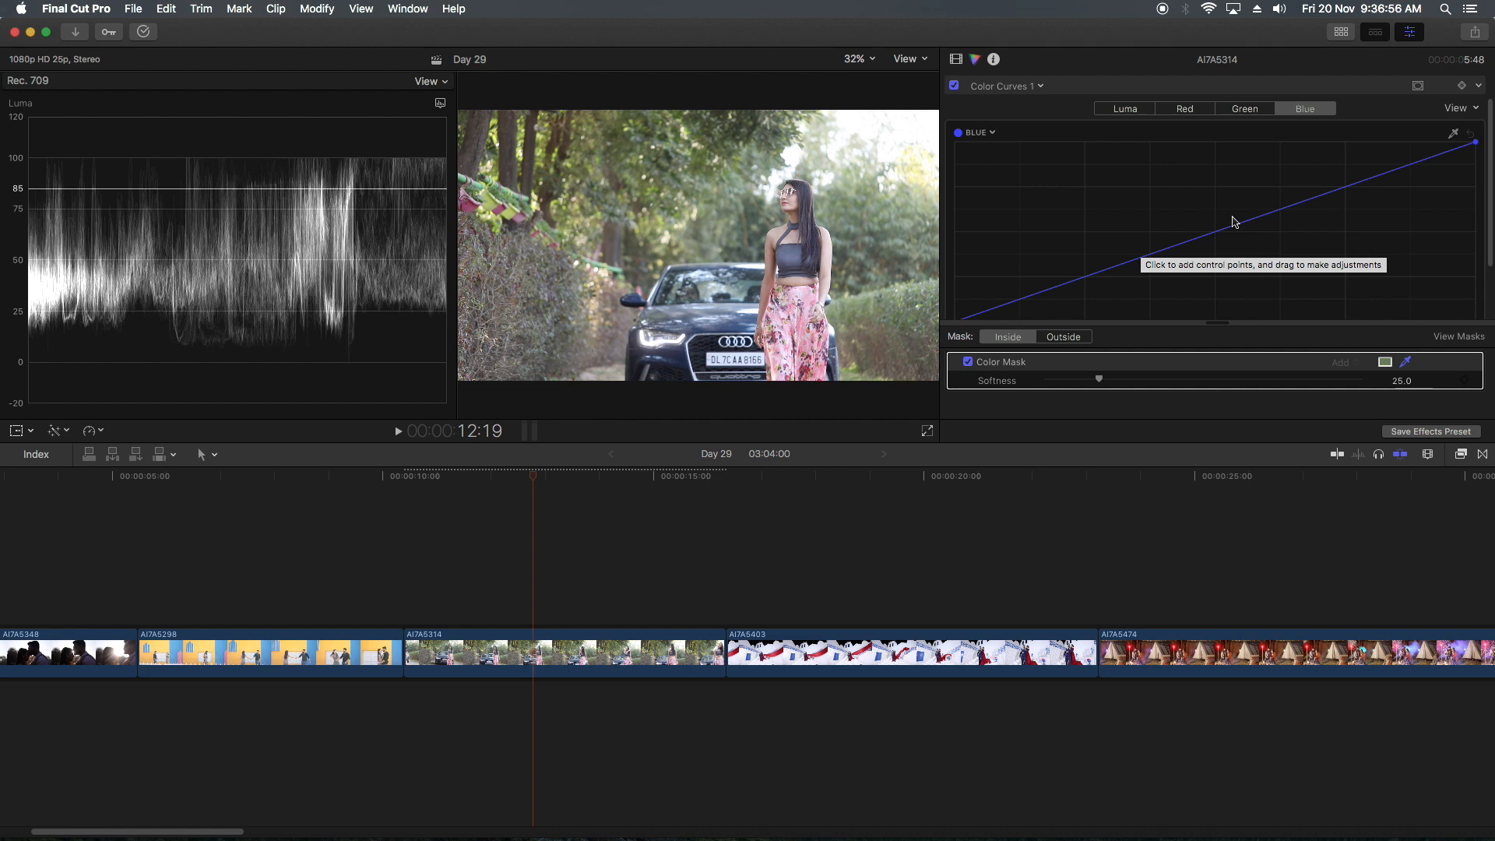
# Add a Color Wheels correction to clip AI7A5314, and return to the Color Curves 1 settings
pyautogui.click(1009, 87)
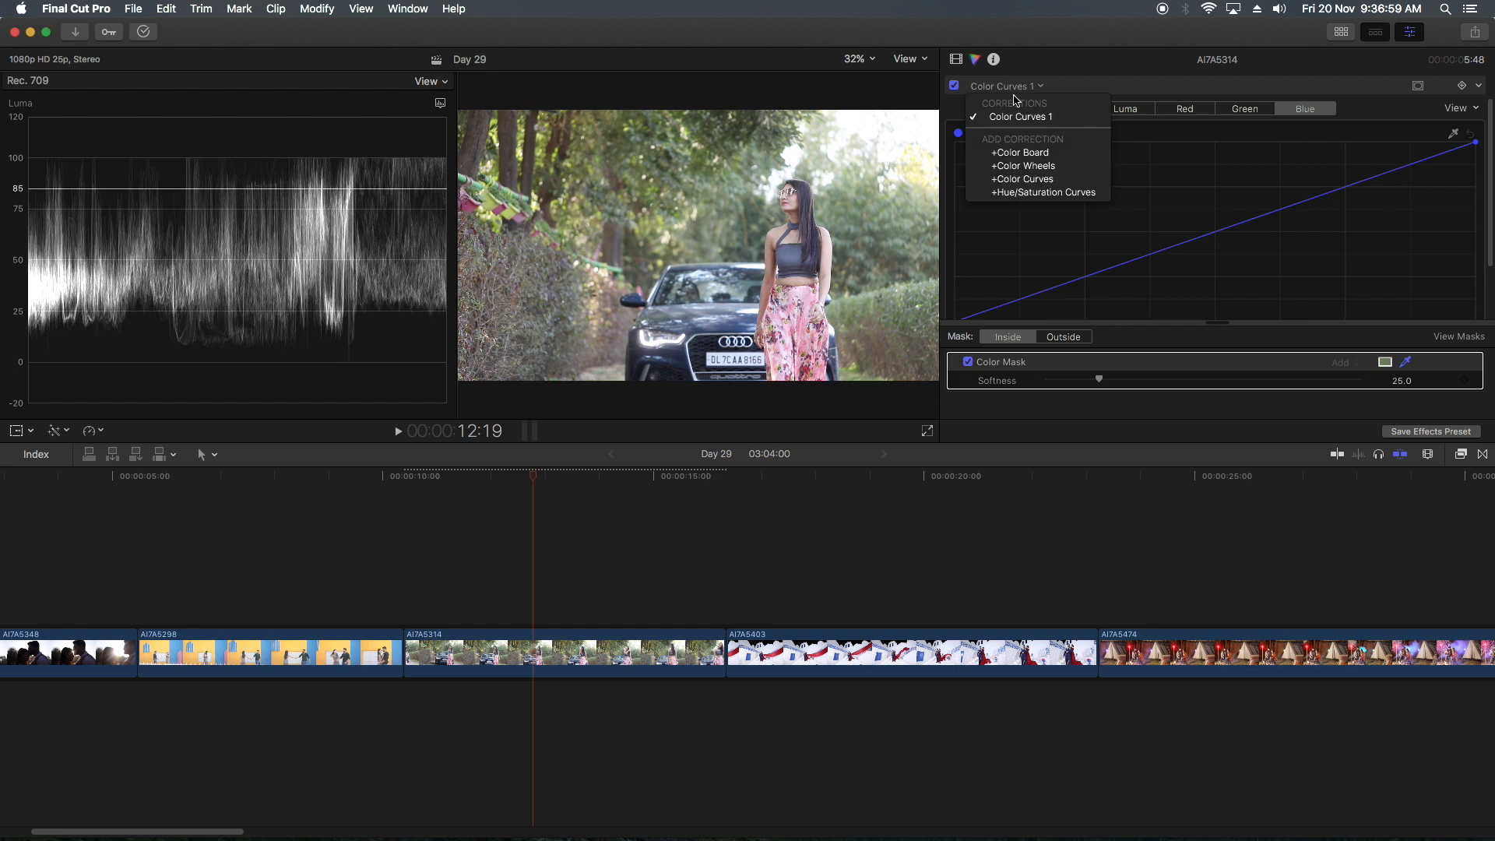
pyautogui.click(1016, 167)
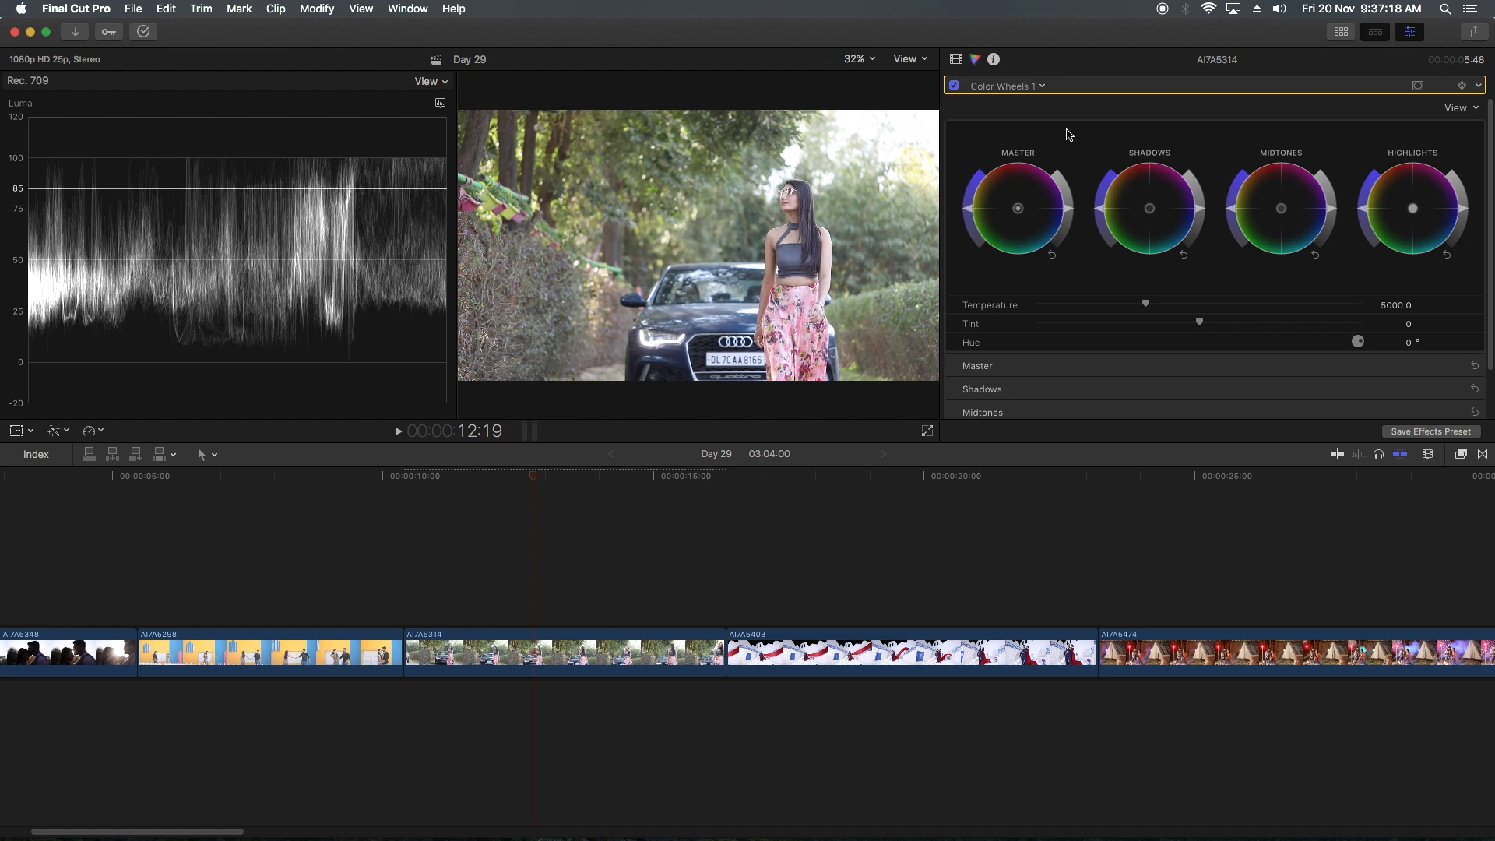
pyautogui.click(1020, 87)
pyautogui.click(1019, 118)
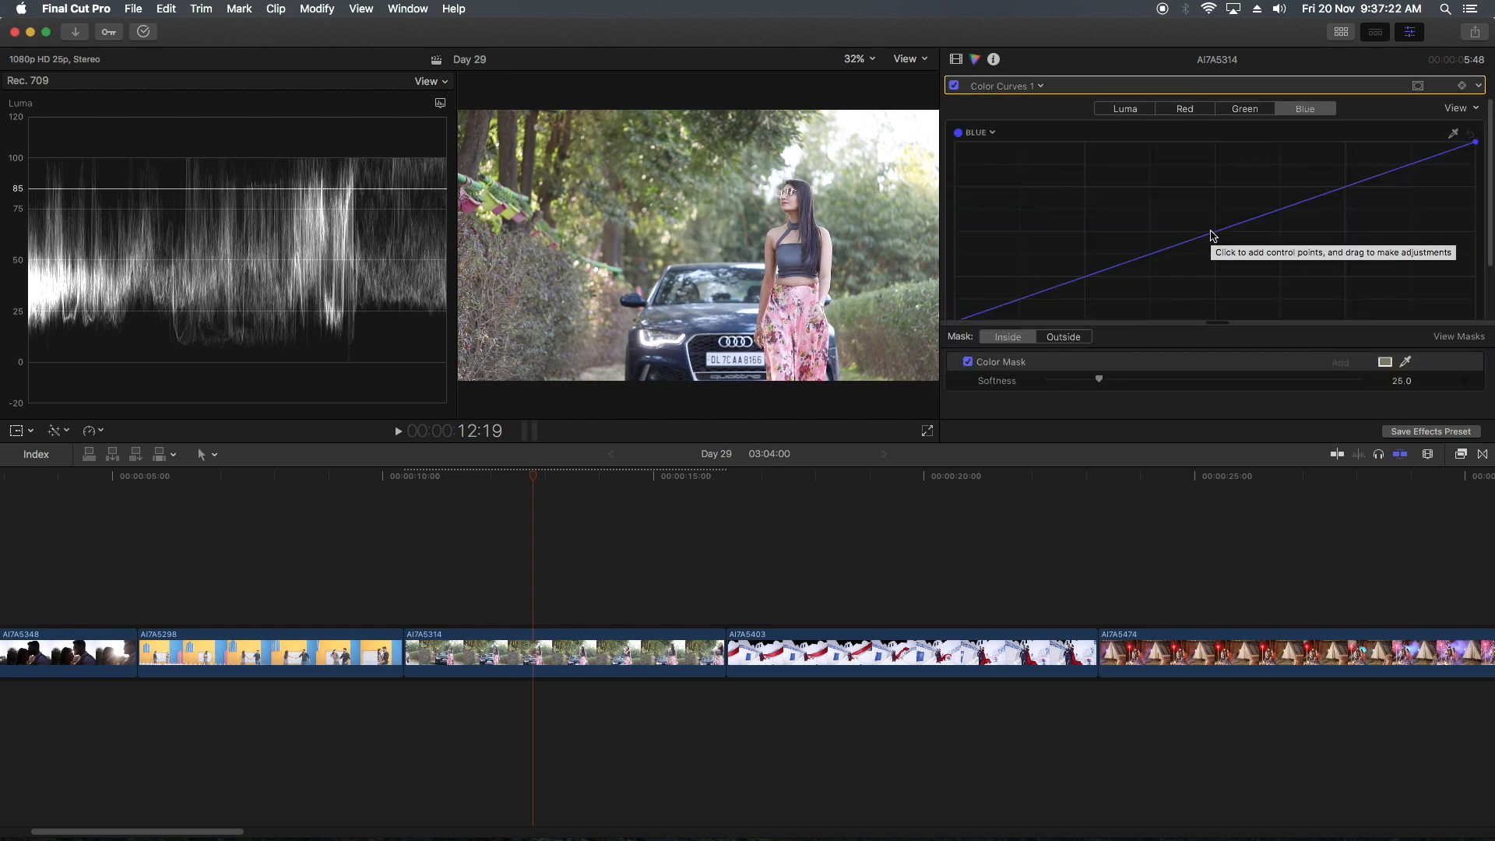
# Lower the midtones and shadows of the blue curve inside the foliage mask, anchoring the highlights near the original diagonal
pyautogui.moveTo(1215, 235); pyautogui.dragTo(1234, 254)
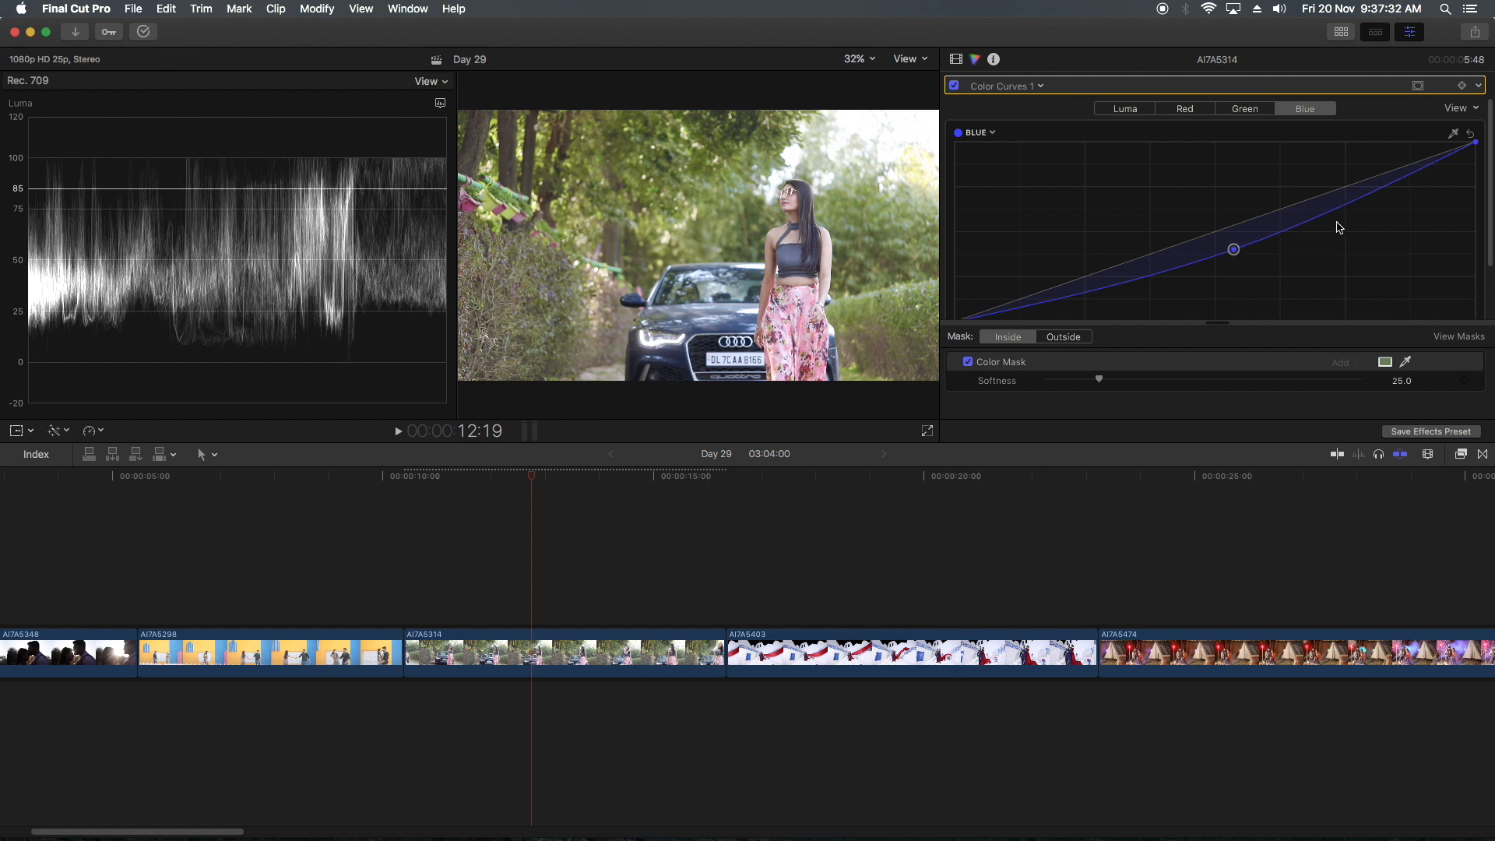
pyautogui.moveTo(1337, 204); pyautogui.dragTo(1322, 197)
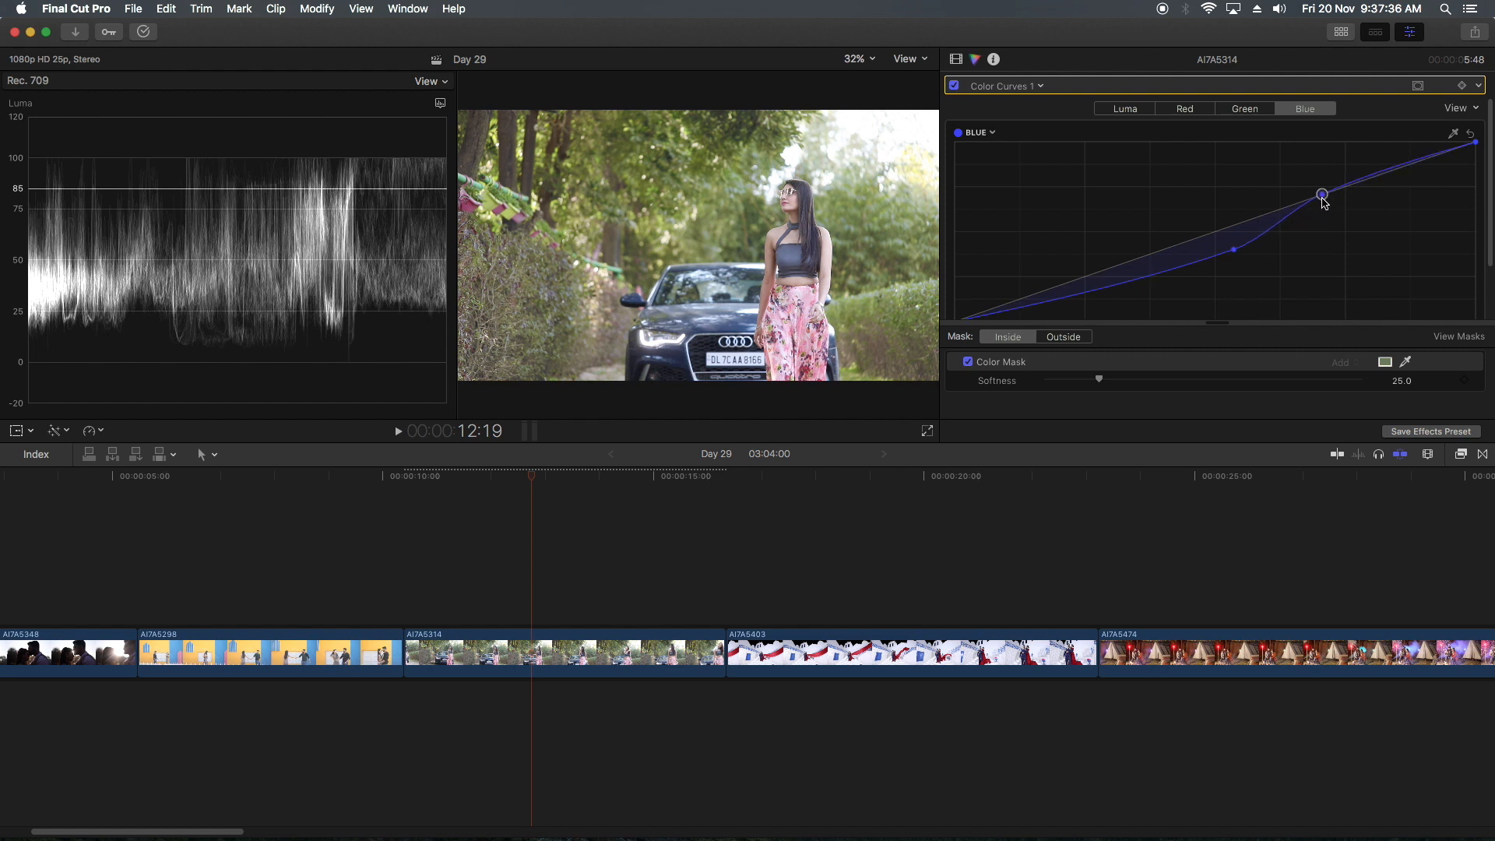
pyautogui.moveTo(1083, 295)
pyautogui.mouseDown()
pyautogui.moveTo(1084, 279)
pyautogui.moveTo(1095, 307)
pyautogui.mouseUp()
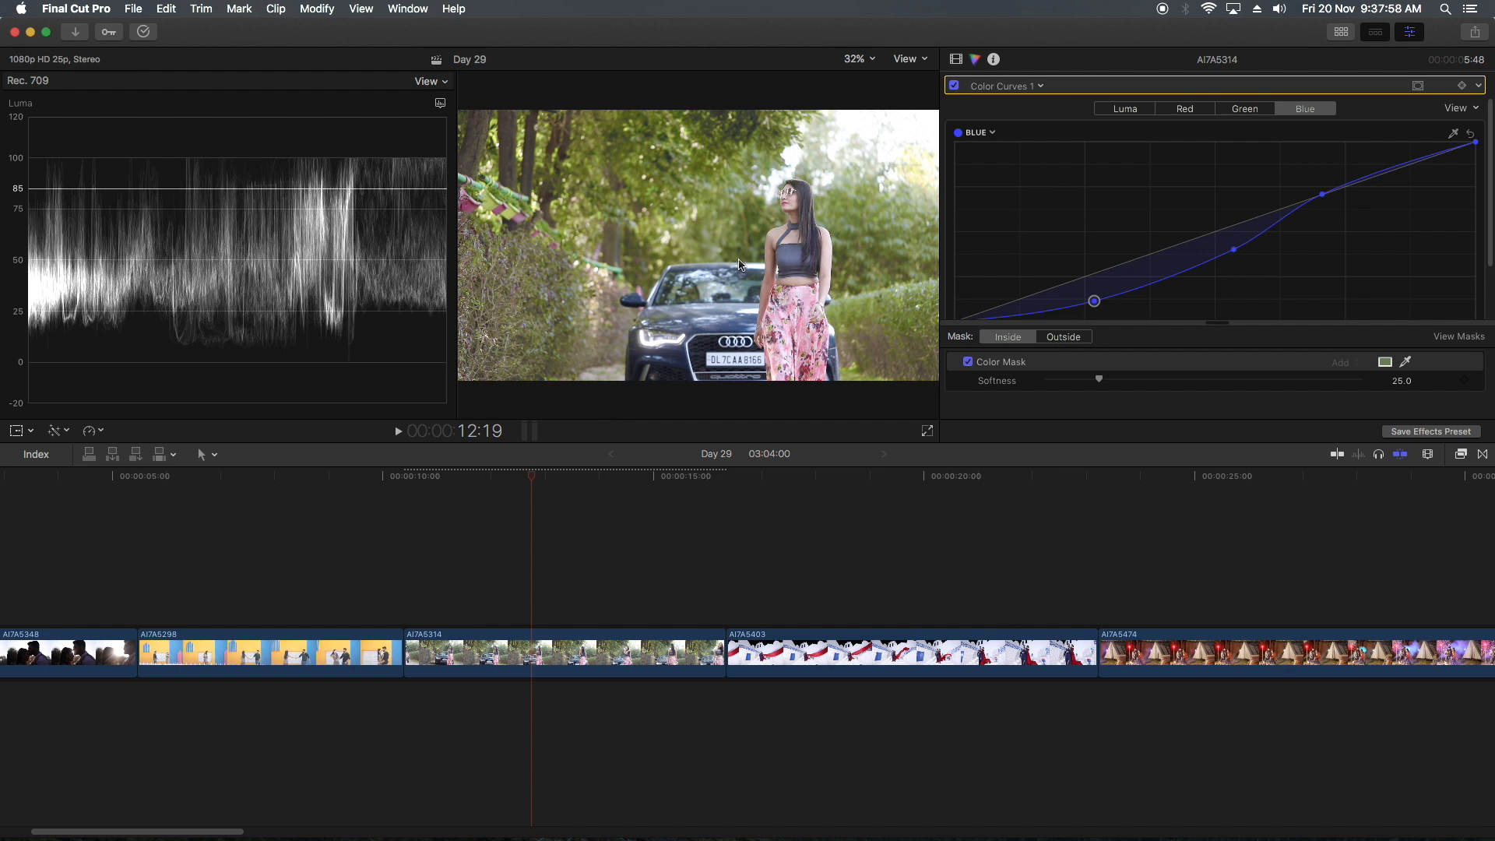
# Raise the midtones of the red curve outside the foliage mask, with shadow and highlight points anchored near the diagonal
pyautogui.click(1064, 340)
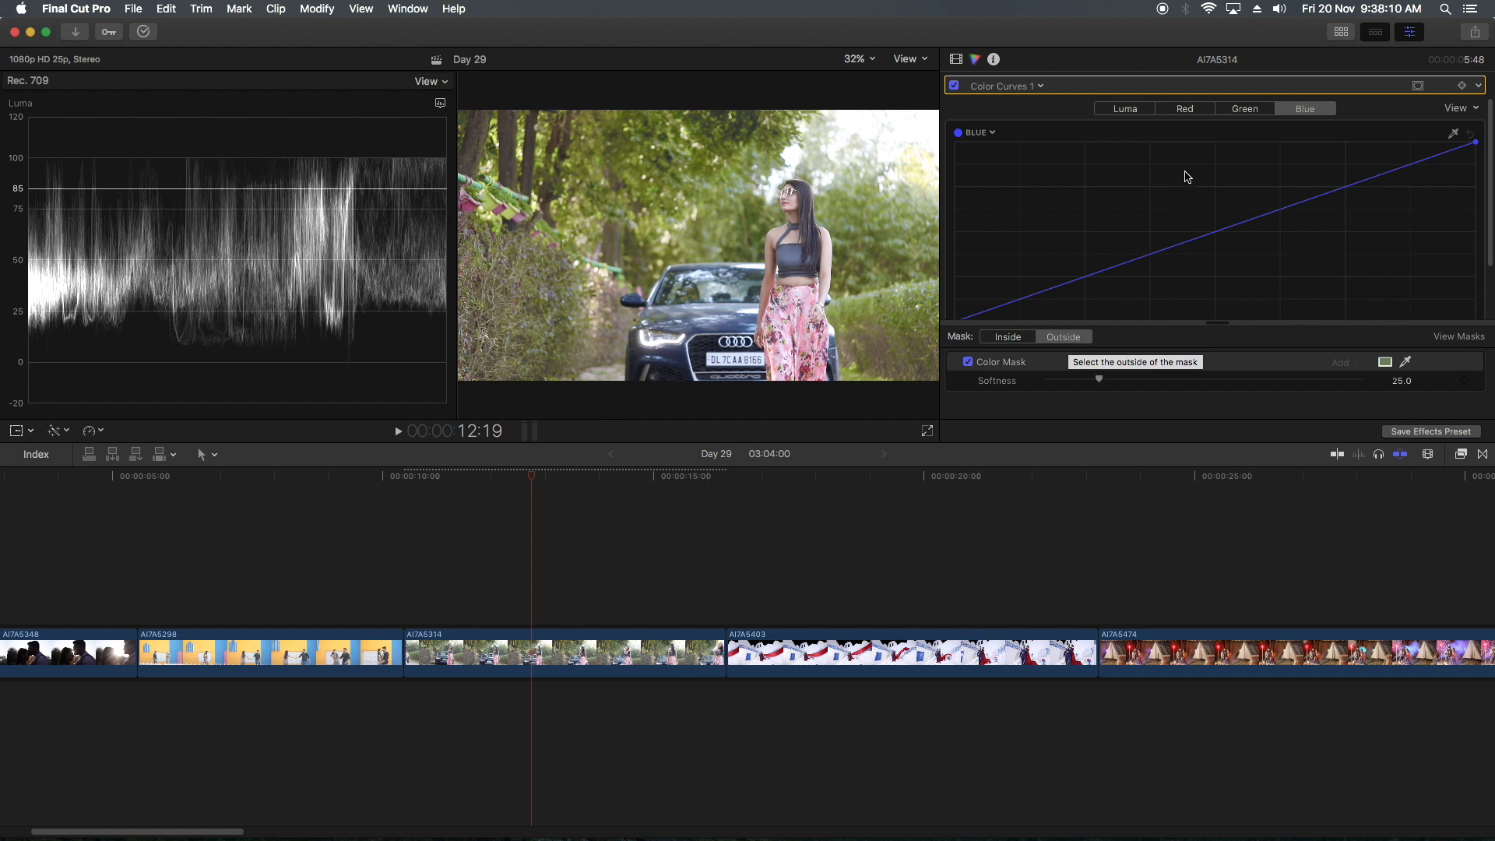
pyautogui.click(1184, 111)
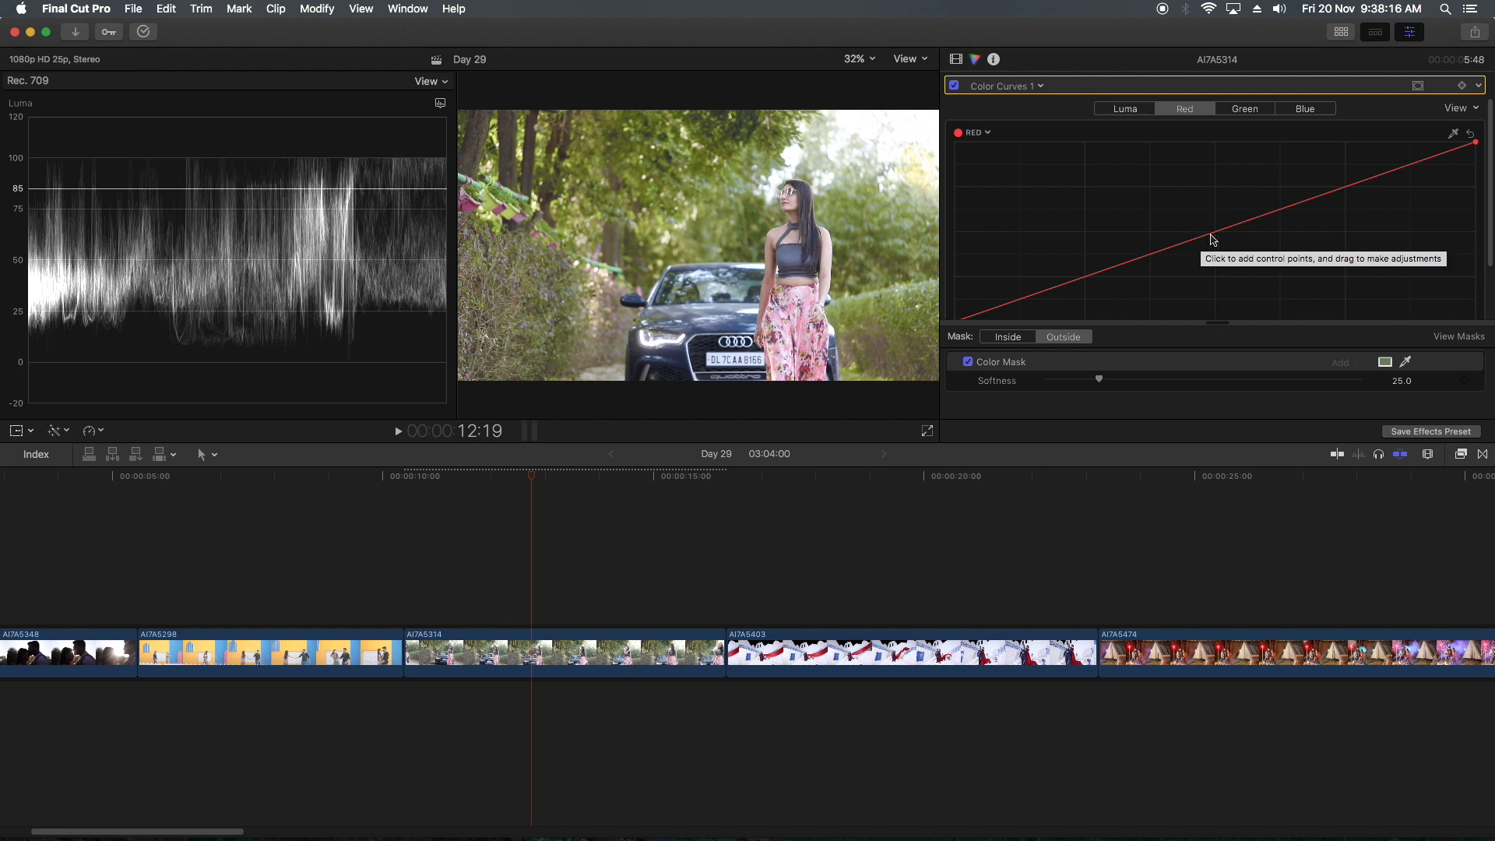
pyautogui.moveTo(1212, 236); pyautogui.dragTo(1205, 221)
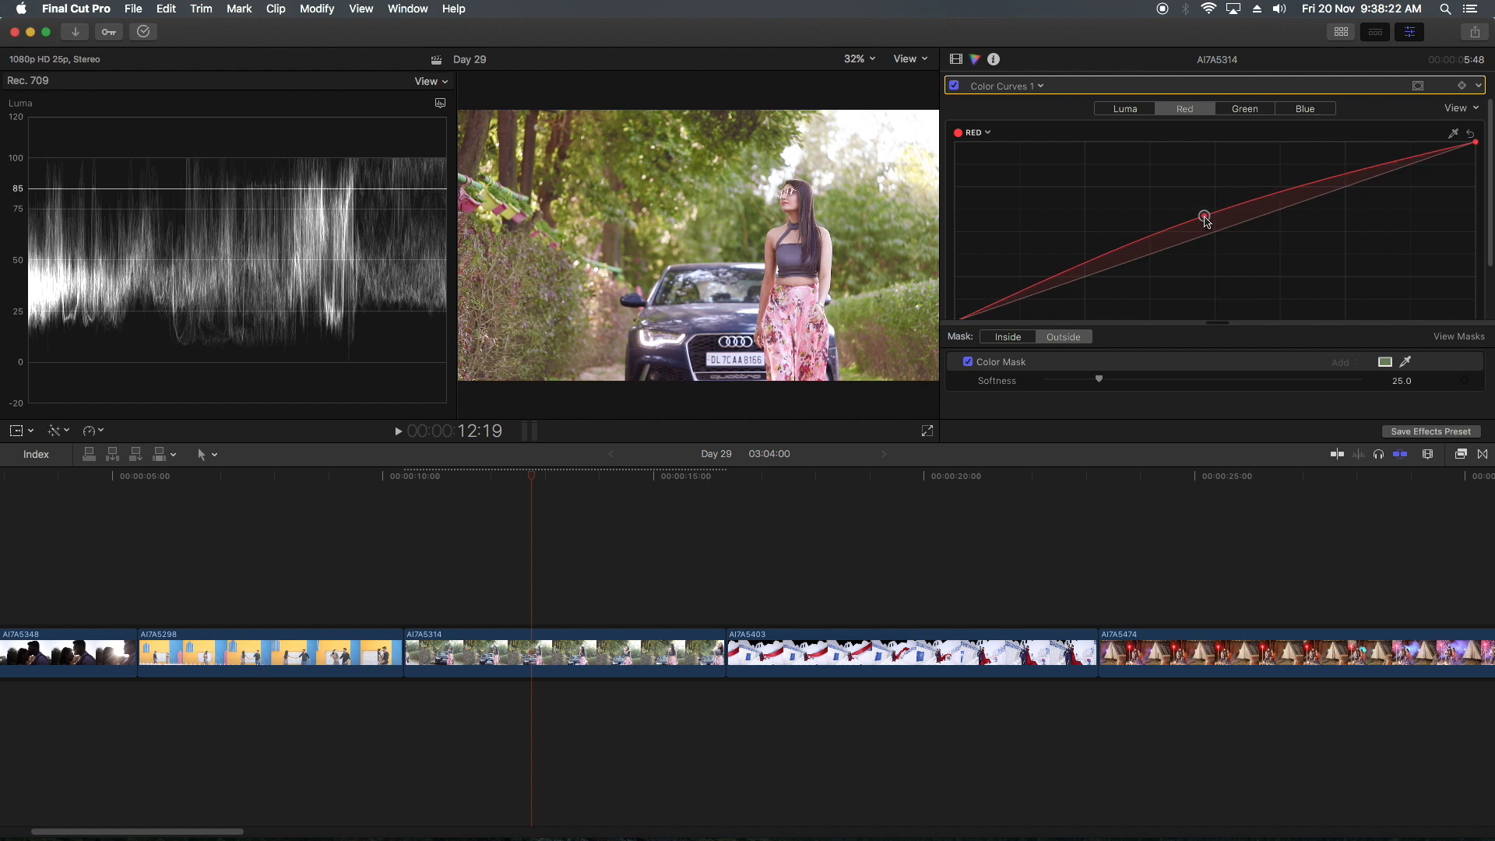
pyautogui.moveTo(1069, 274); pyautogui.dragTo(1072, 282)
pyautogui.moveTo(1355, 170); pyautogui.dragTo(1362, 184)
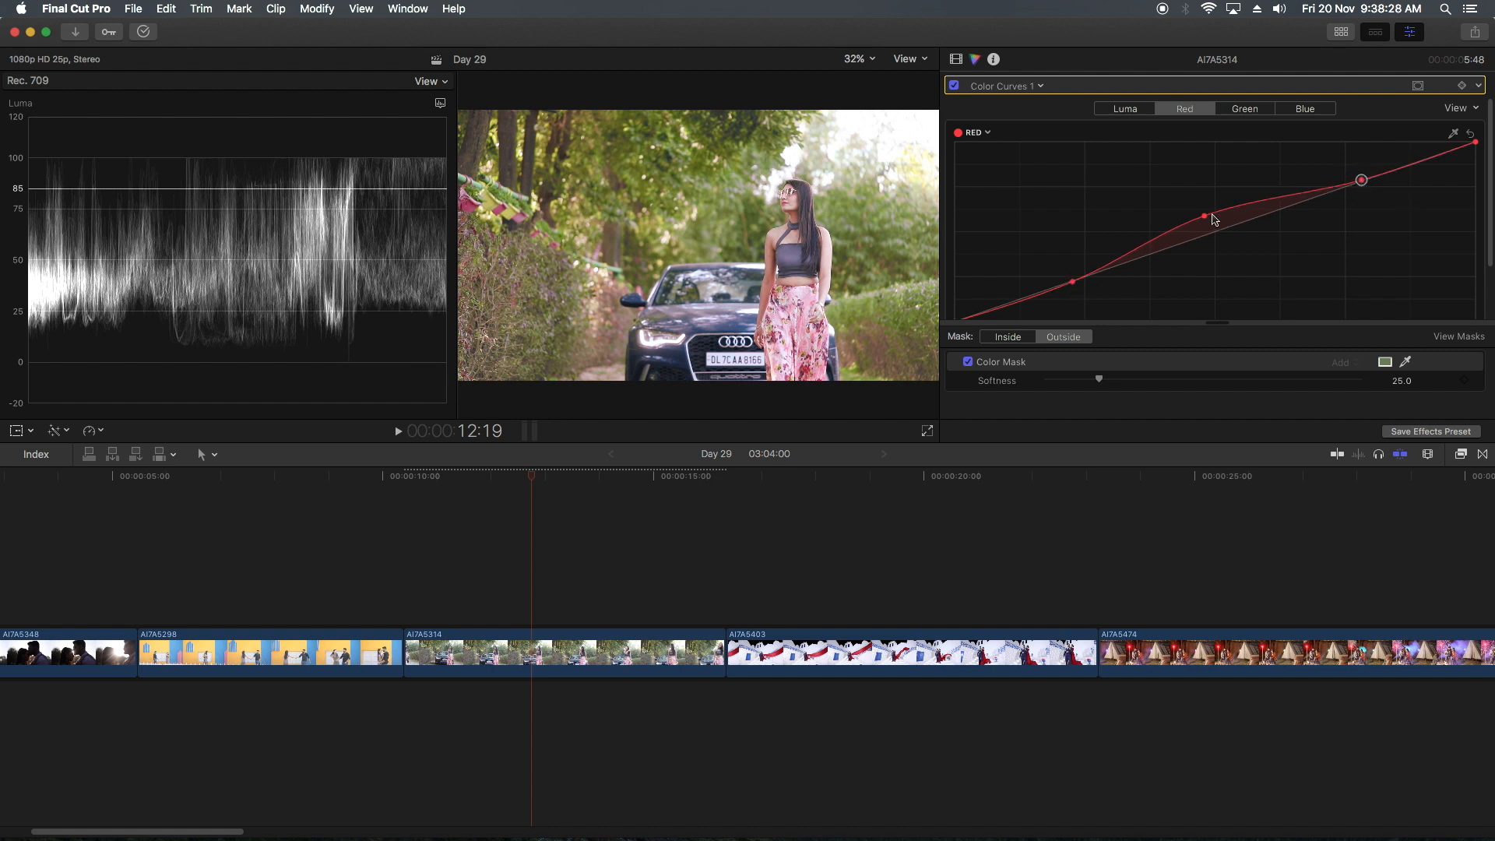
pyautogui.moveTo(1208, 220); pyautogui.dragTo(1205, 215)
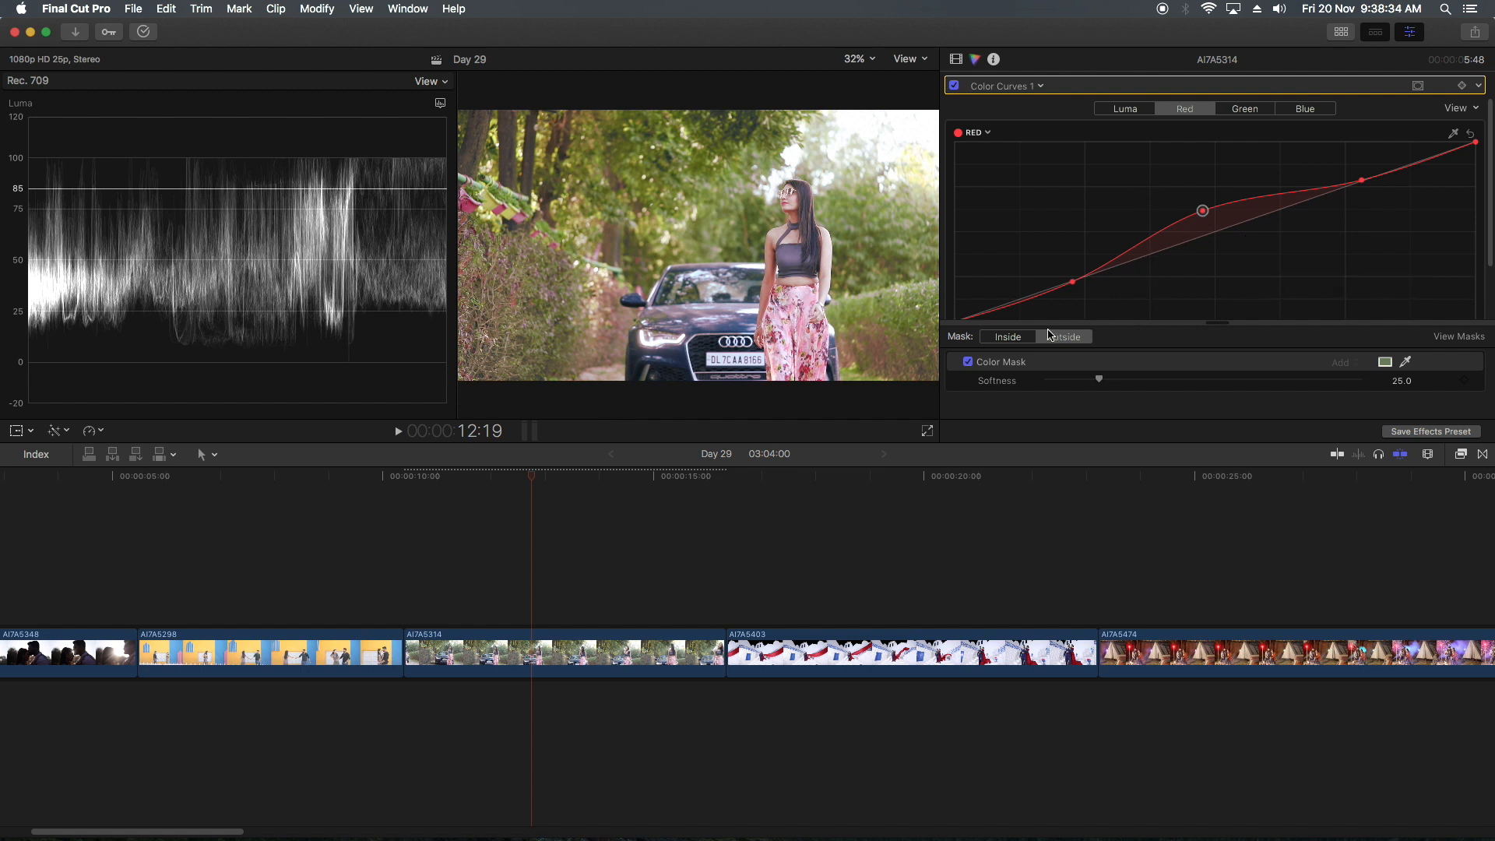
# Return to the inside of the mask and toggle the color mask off and on to compare its effect
pyautogui.click(1001, 342)
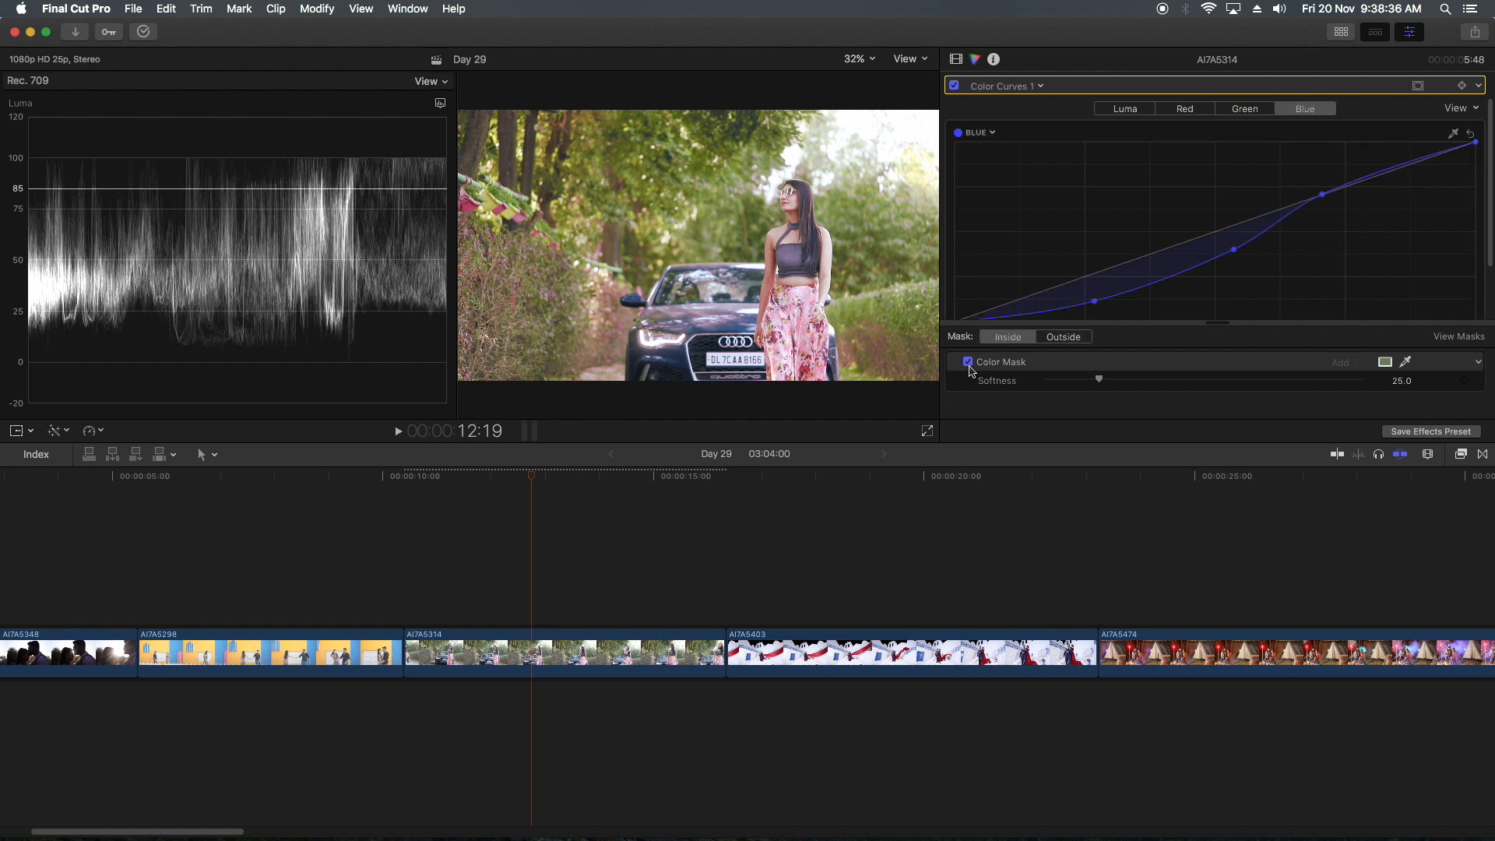
pyautogui.click(968, 363)
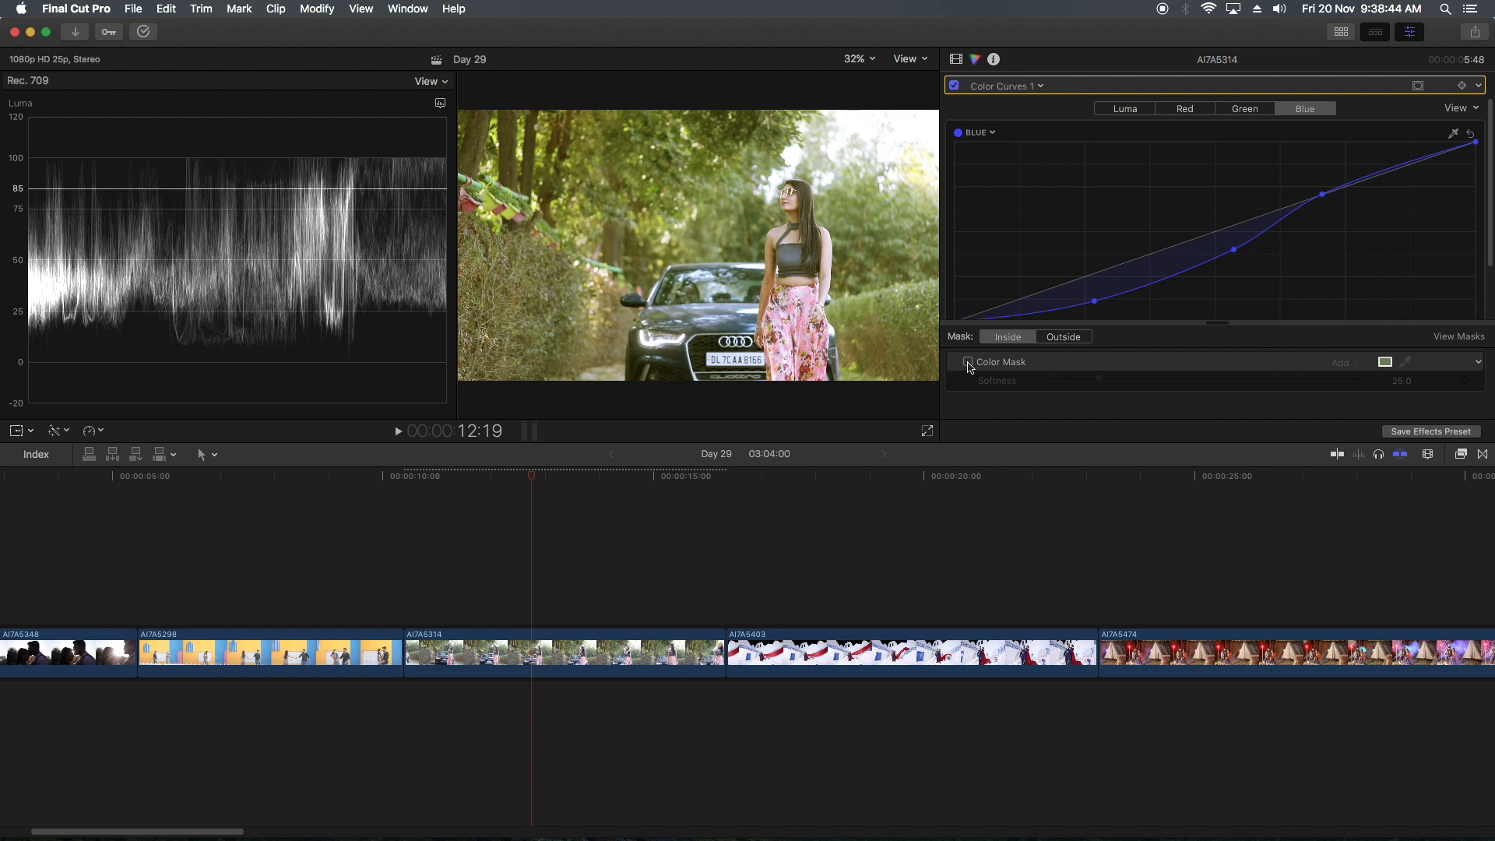
pyautogui.click(968, 363)
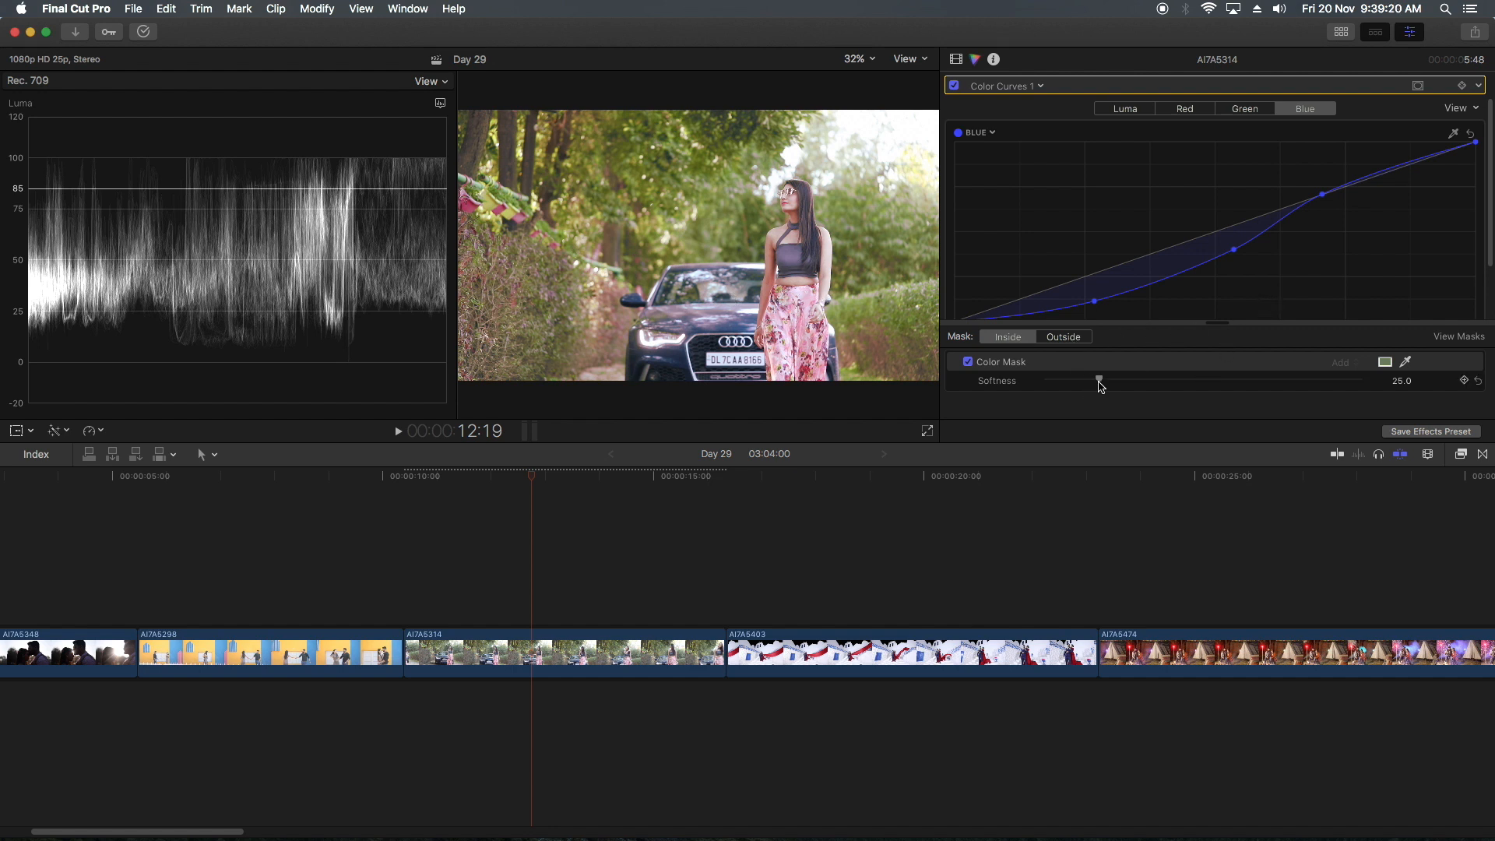
# Try high and low softness values on the foliage color mask and settle on 29.4
pyautogui.moveTo(1102, 385); pyautogui.dragTo(1126, 385)
pyautogui.moveTo(1122, 379); pyautogui.dragTo(1288, 381)
pyautogui.moveTo(1285, 379); pyautogui.dragTo(1045, 381)
pyautogui.moveTo(1048, 380); pyautogui.dragTo(1110, 381)
pyautogui.moveTo(1113, 384); pyautogui.dragTo(1108, 380)
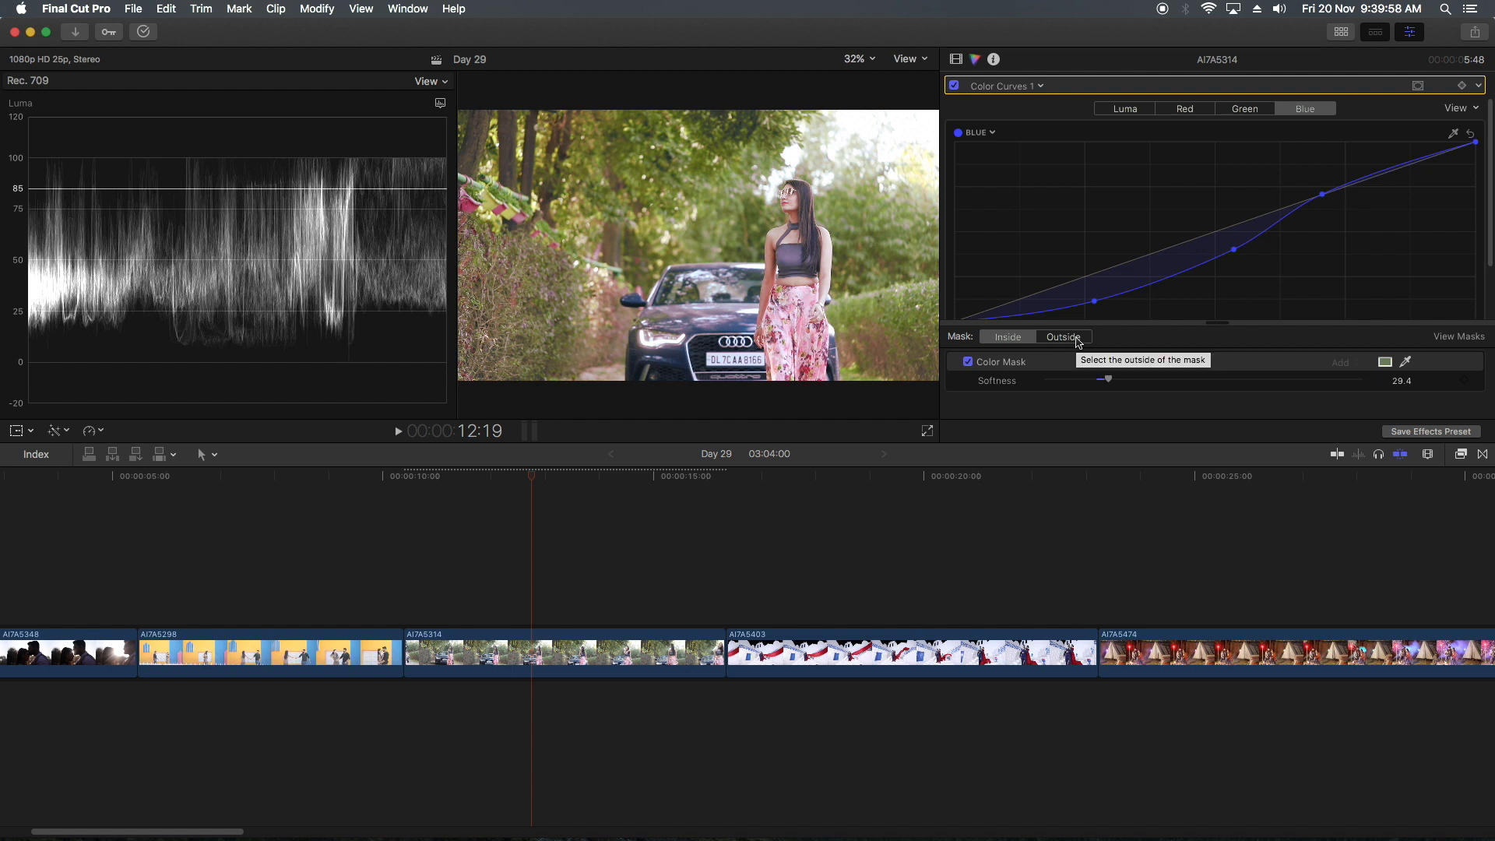
# Toggle the Color Curves 1 effect on clip AI7A5314 off and on to compare before and after
pyautogui.click(963, 63)
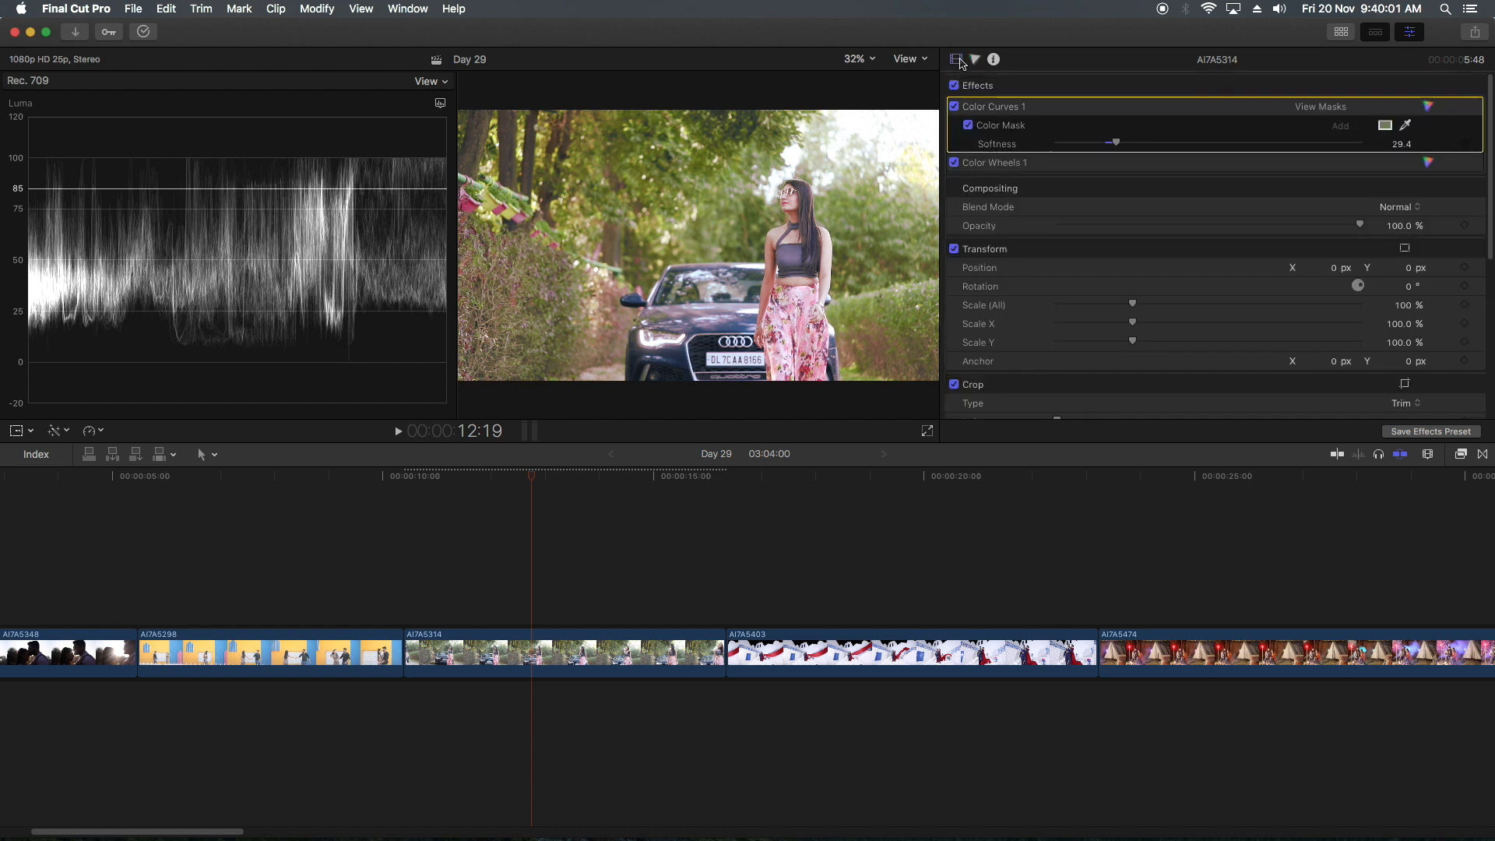
pyautogui.click(954, 107)
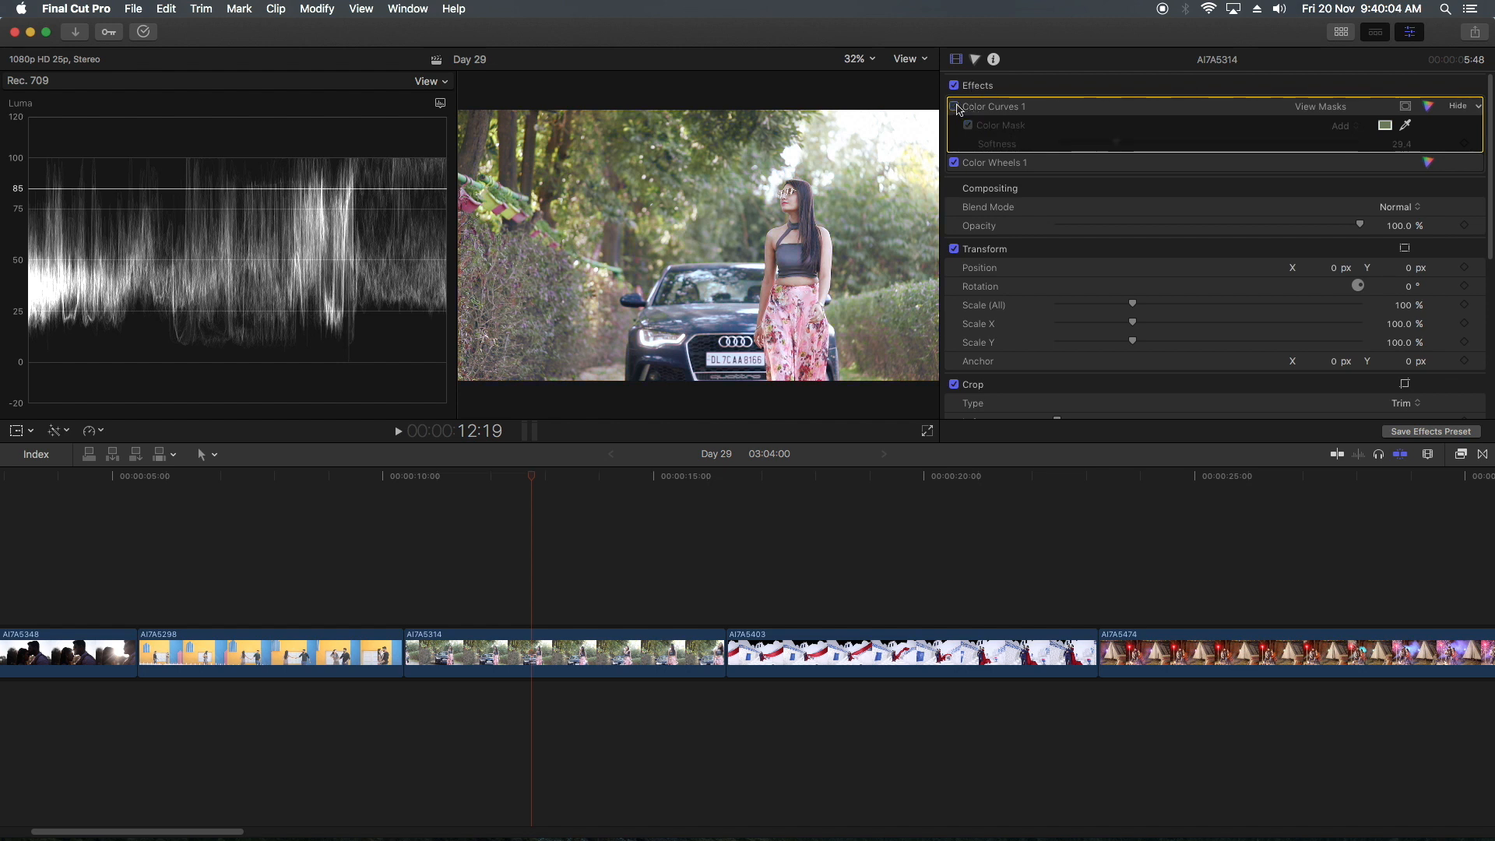
pyautogui.click(954, 107)
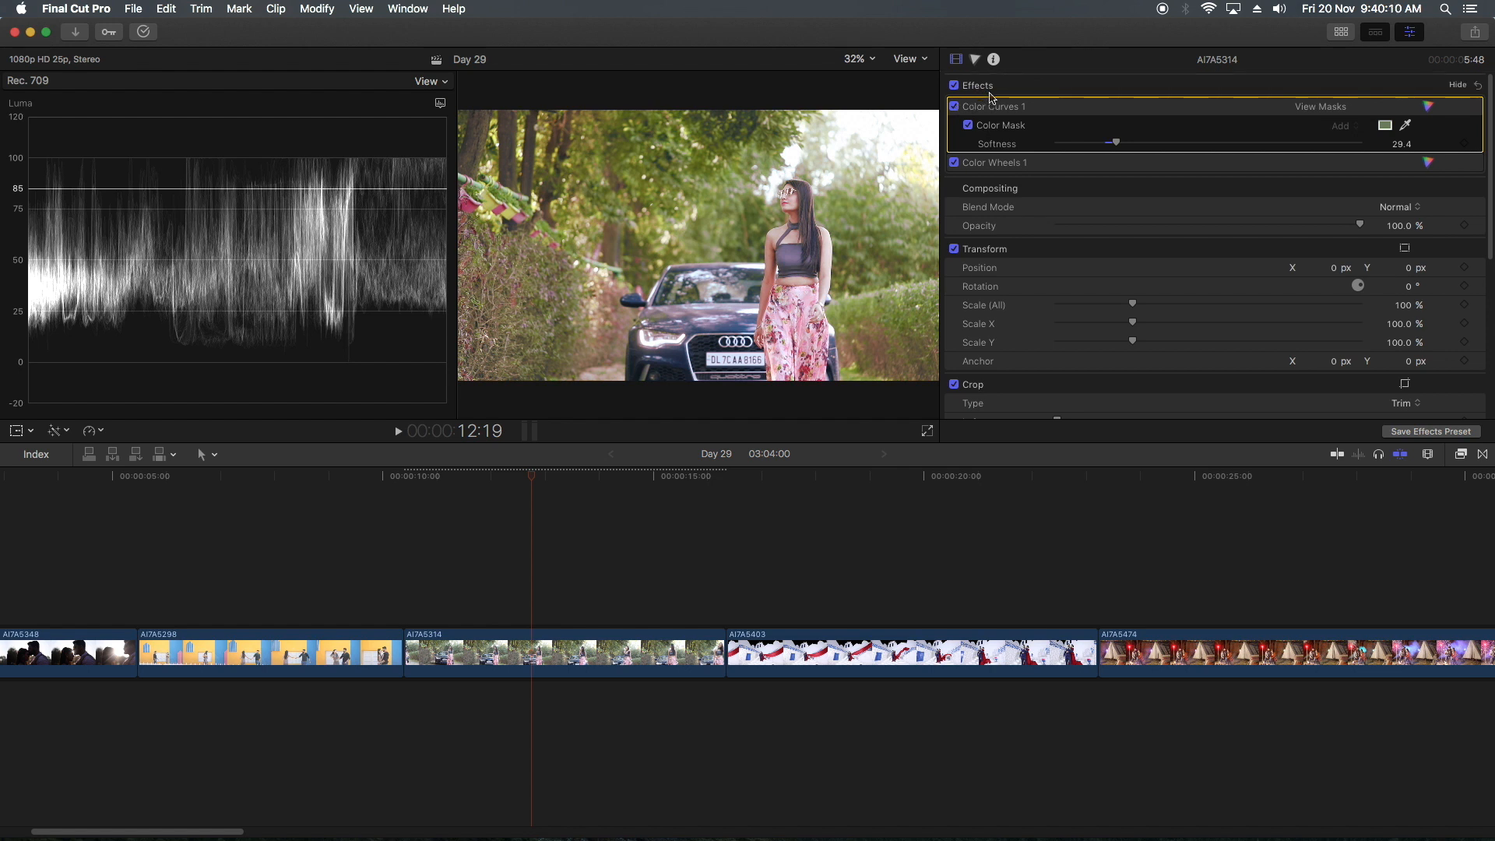
# Add a second Color Curves correction to clip AI7A5314 with a color mask sampled from the woman's pink skirt
pyautogui.click(975, 59)
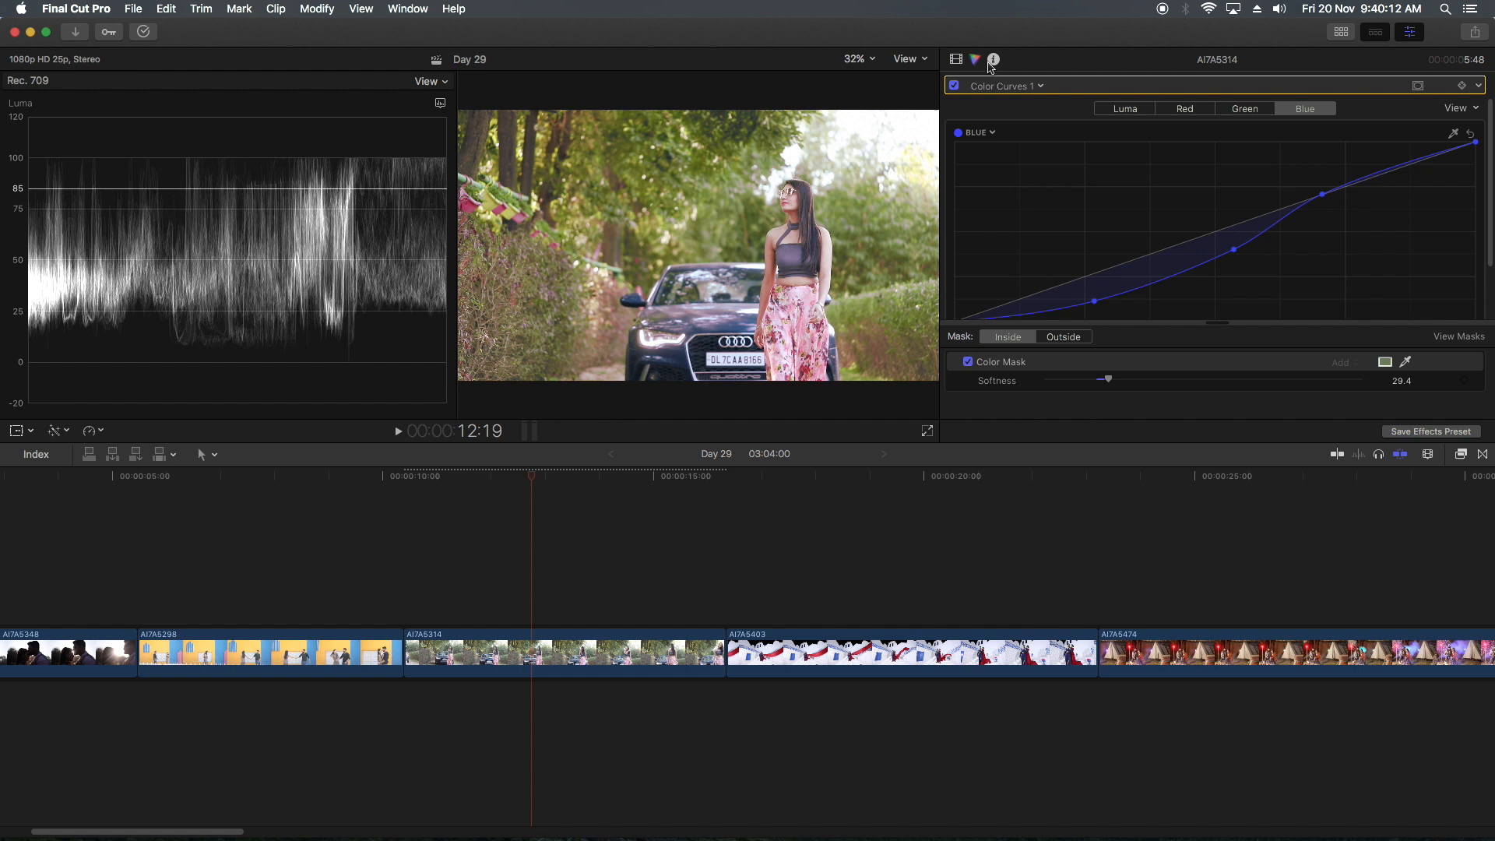
pyautogui.click(1017, 87)
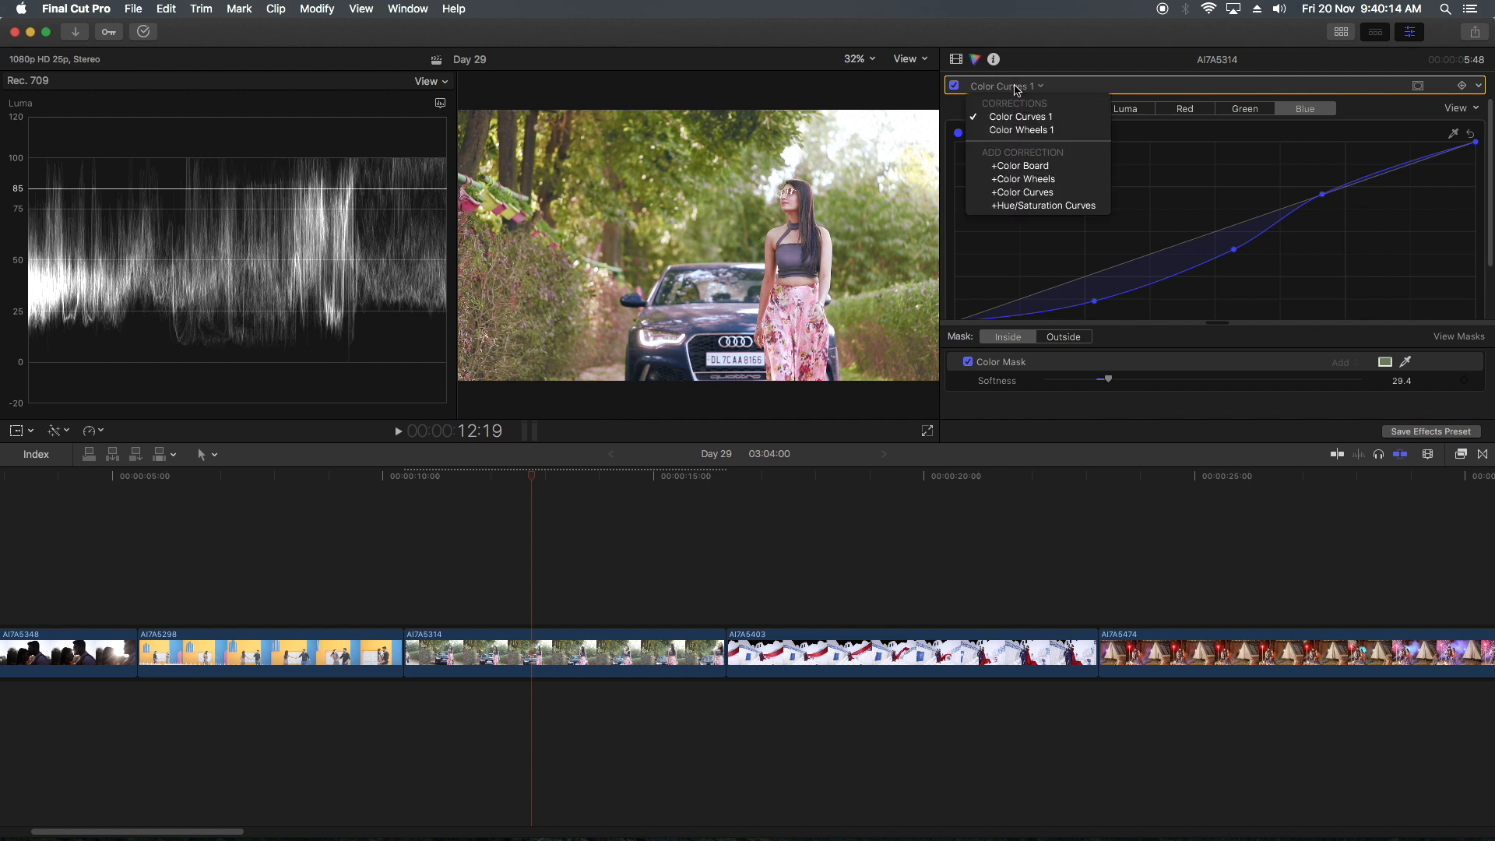
pyautogui.click(1026, 193)
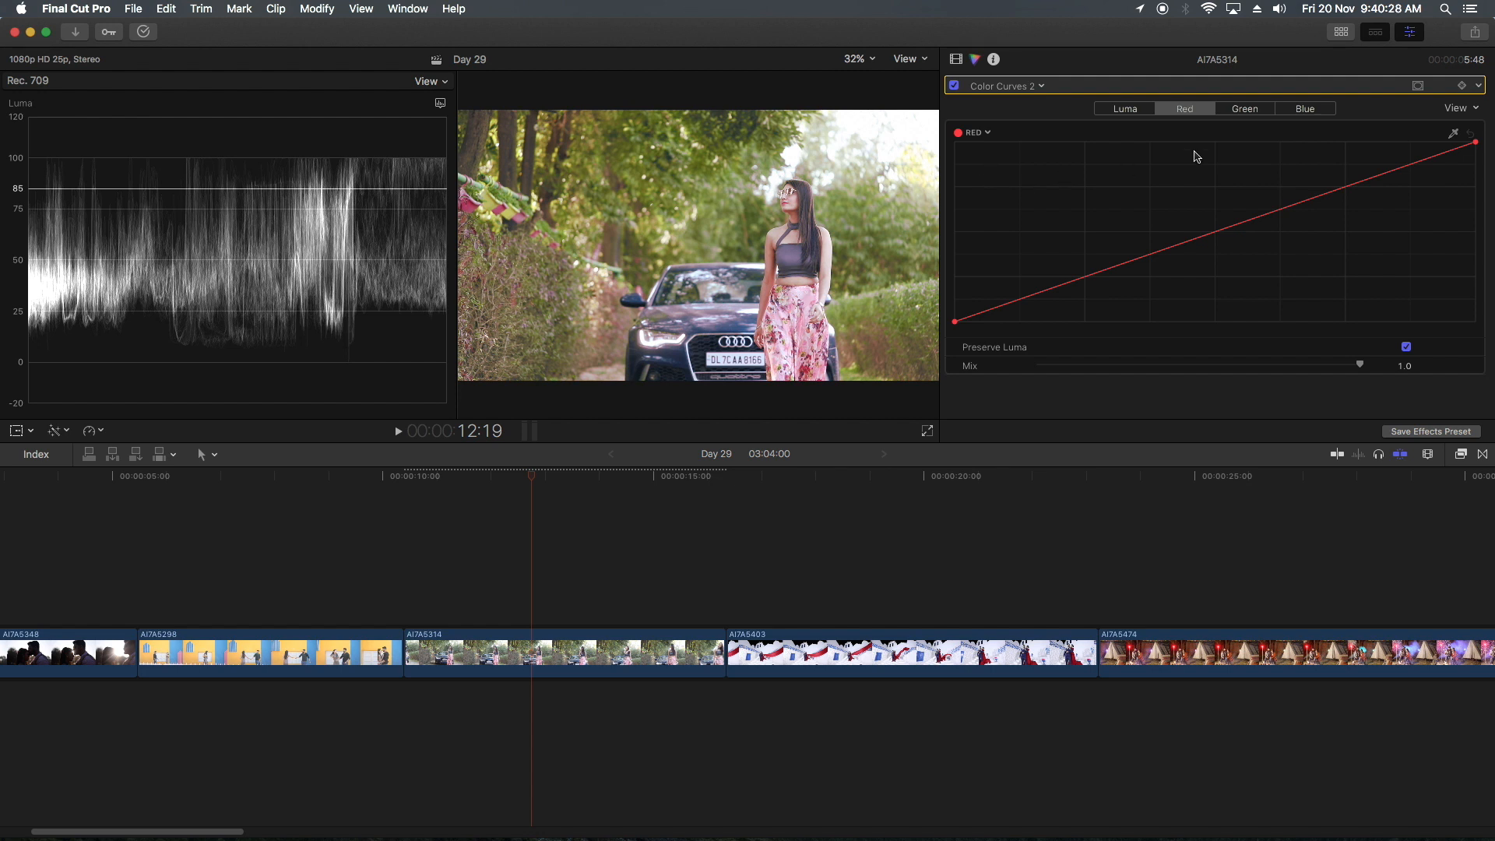
pyautogui.click(1417, 86)
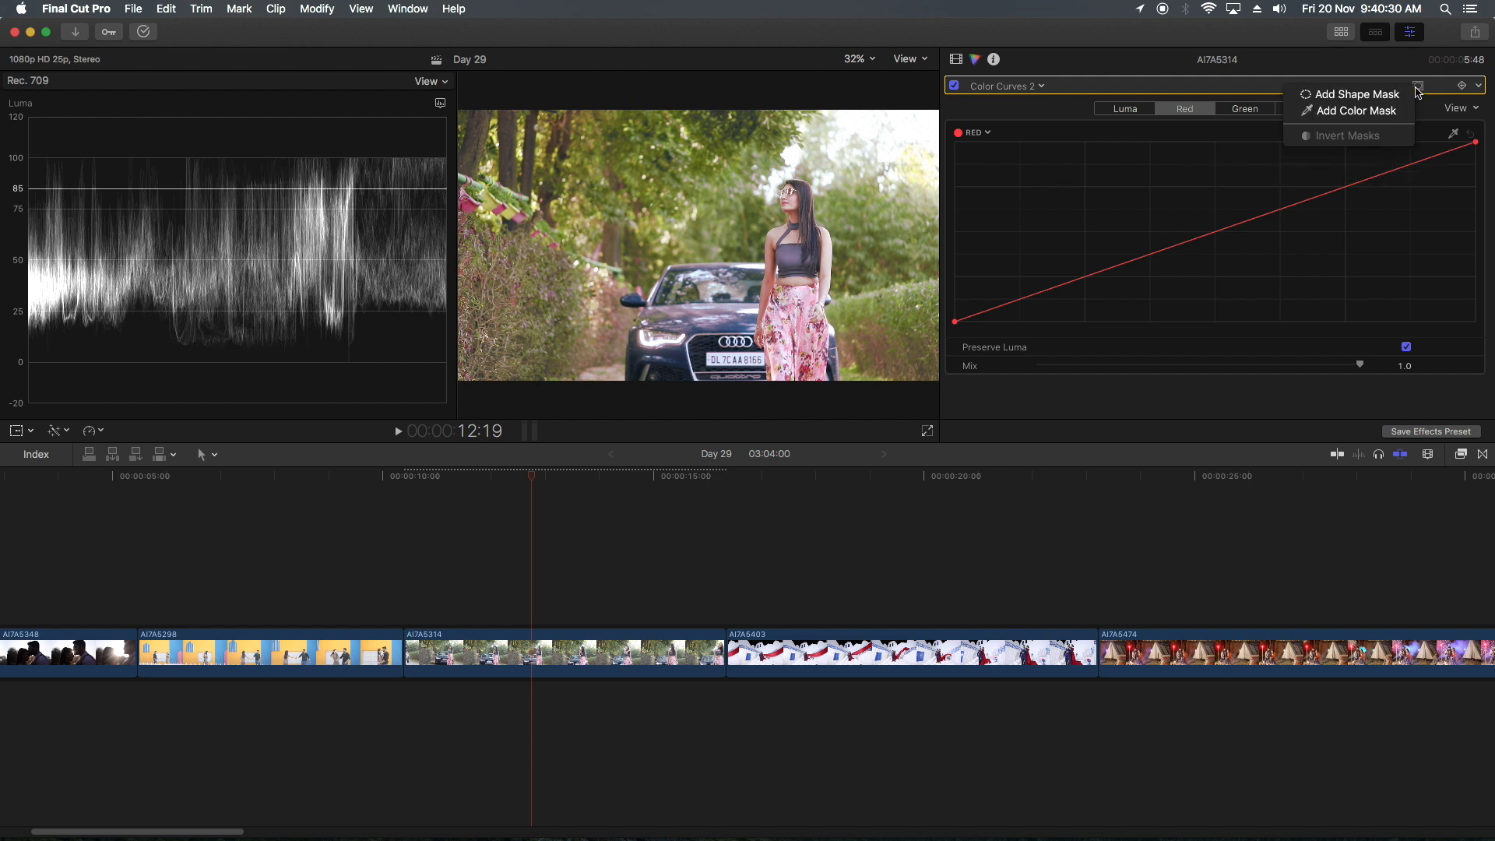
pyautogui.click(1381, 113)
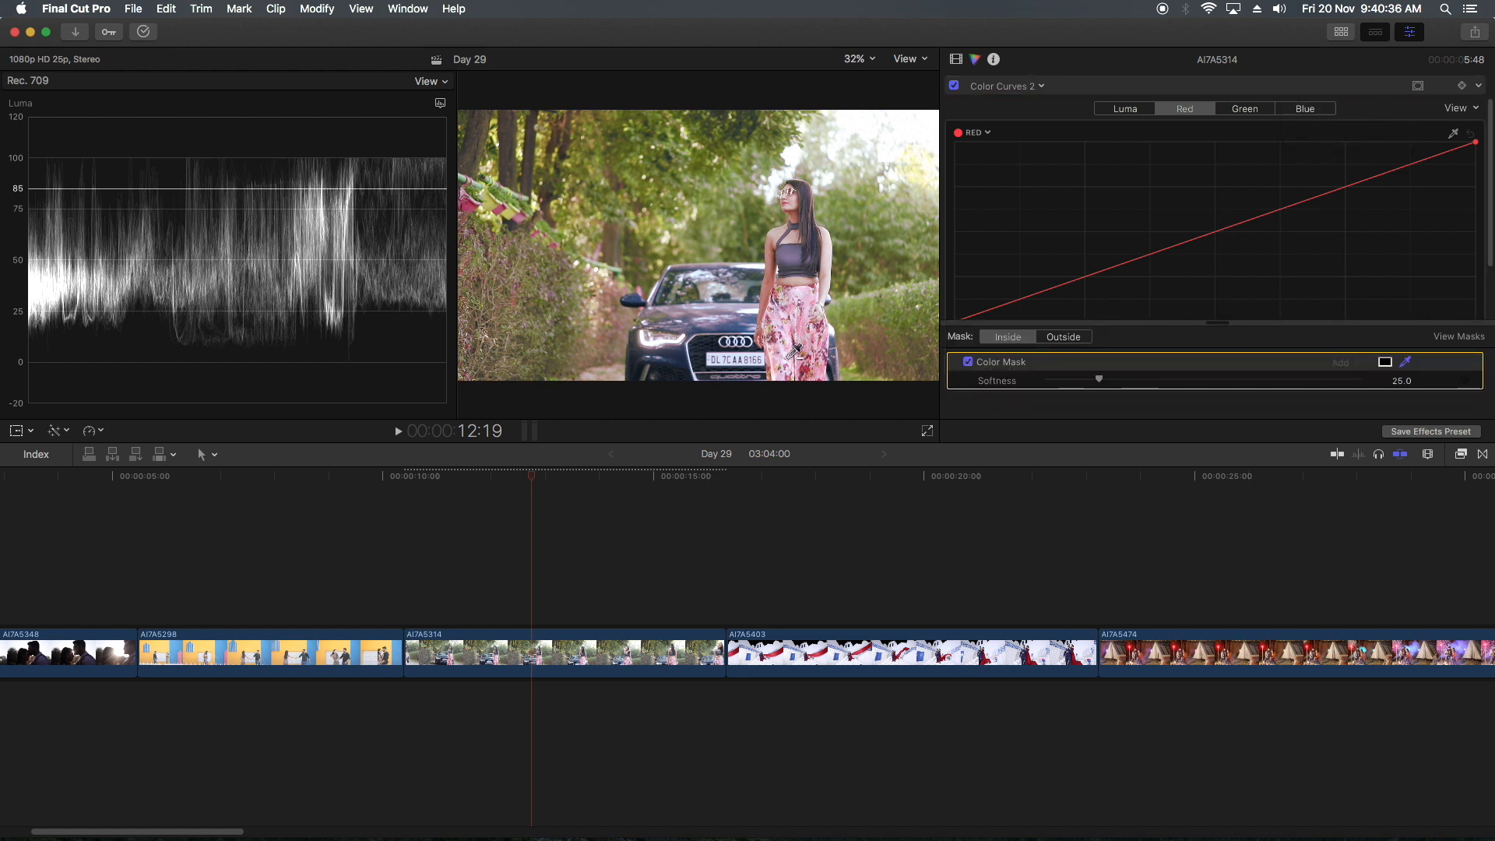
pyautogui.click(1407, 362)
pyautogui.moveTo(817, 344); pyautogui.dragTo(815, 342)
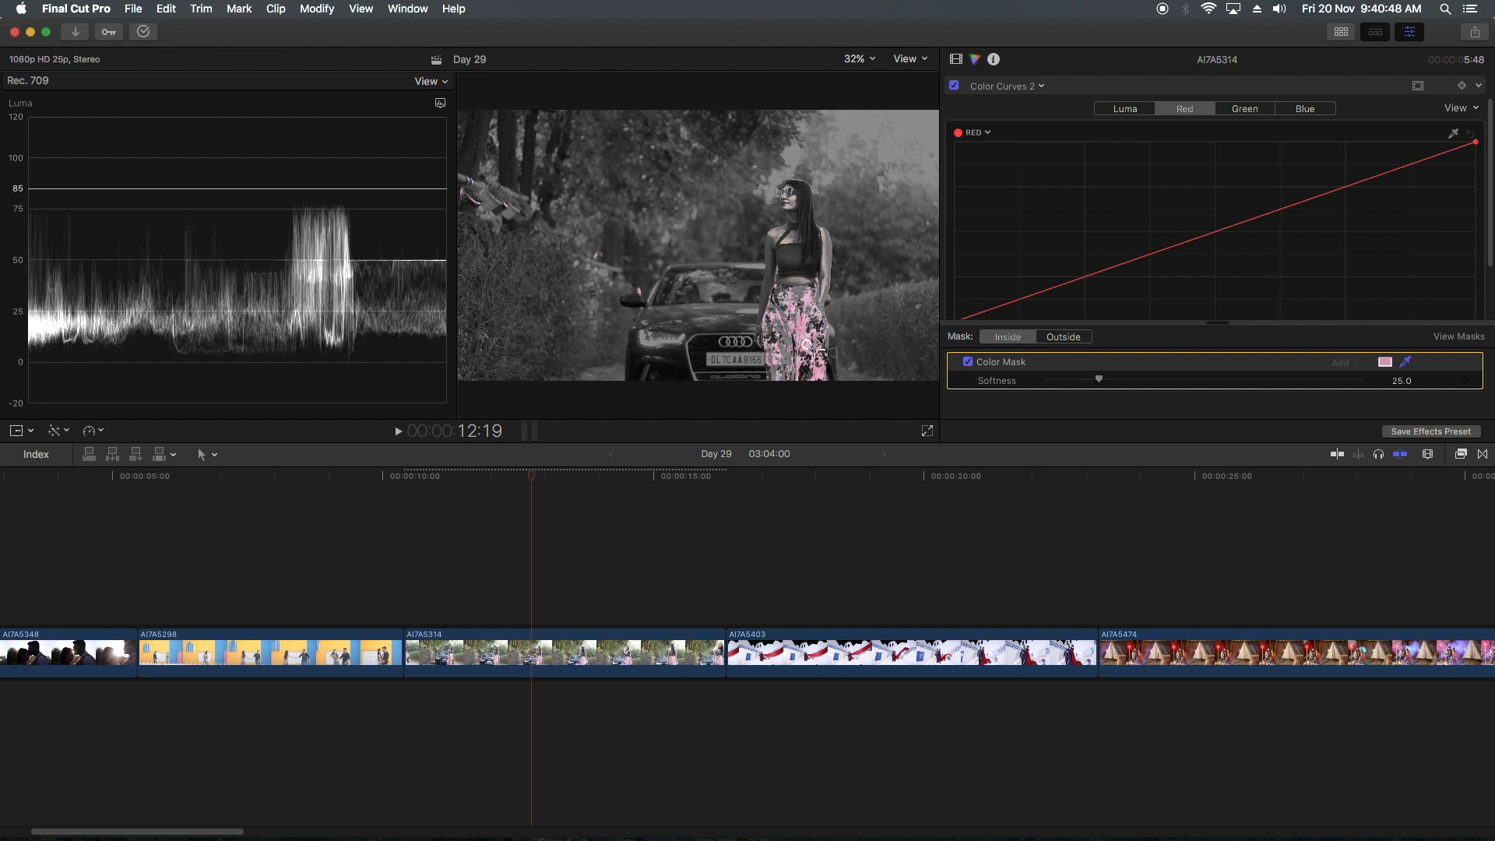
pyautogui.moveTo(814, 344); pyautogui.dragTo(813, 344)
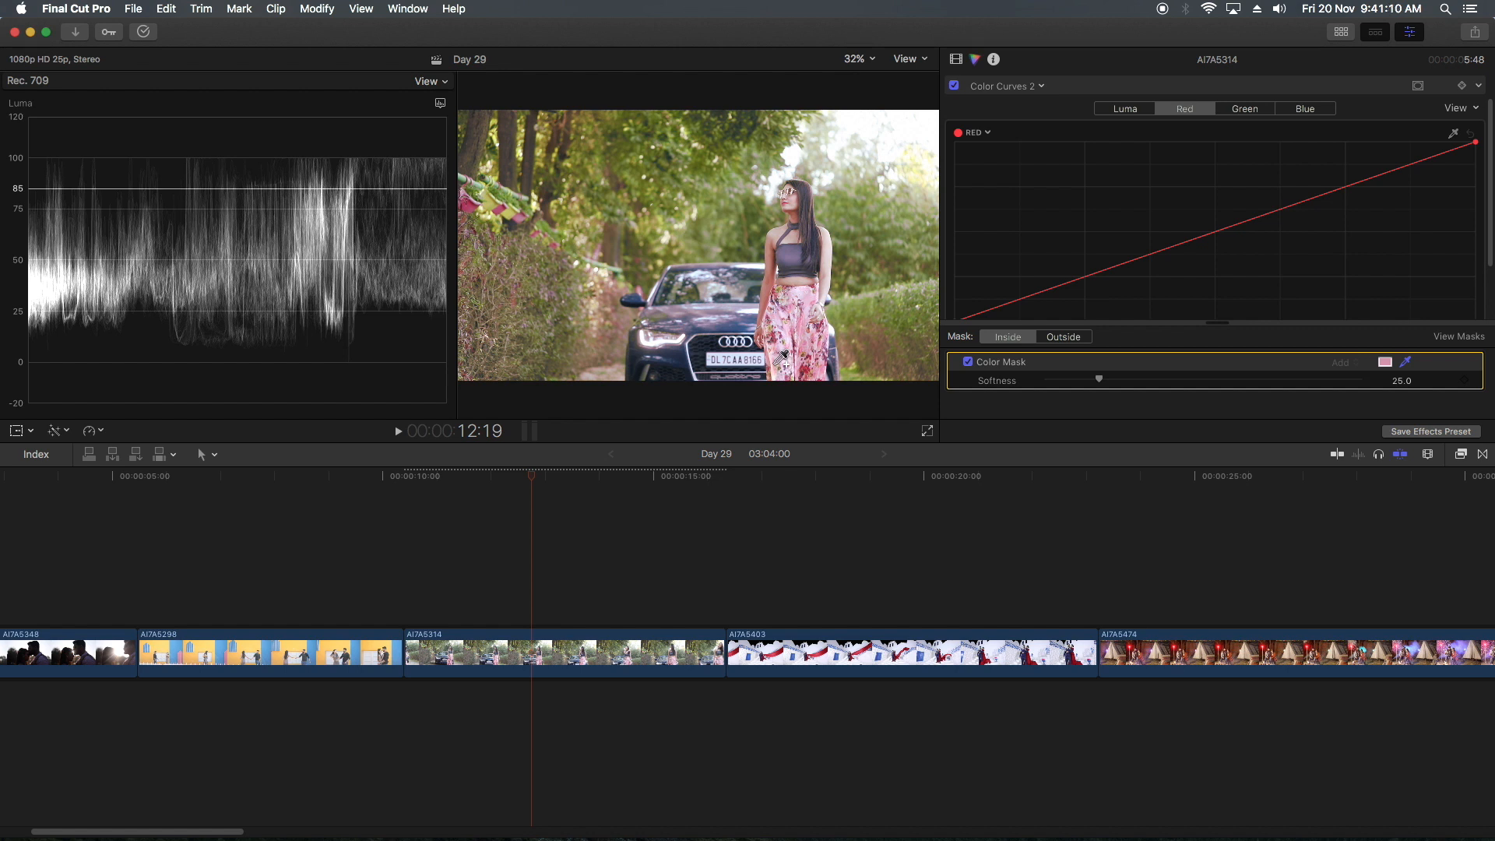
# Resample the woman's pink skirt for the Color Curves 2 color mask and set its softness to 32.5
pyautogui.moveTo(783, 357); pyautogui.dragTo(781, 375)
pyautogui.moveTo(799, 192); pyautogui.dragTo(799, 196)
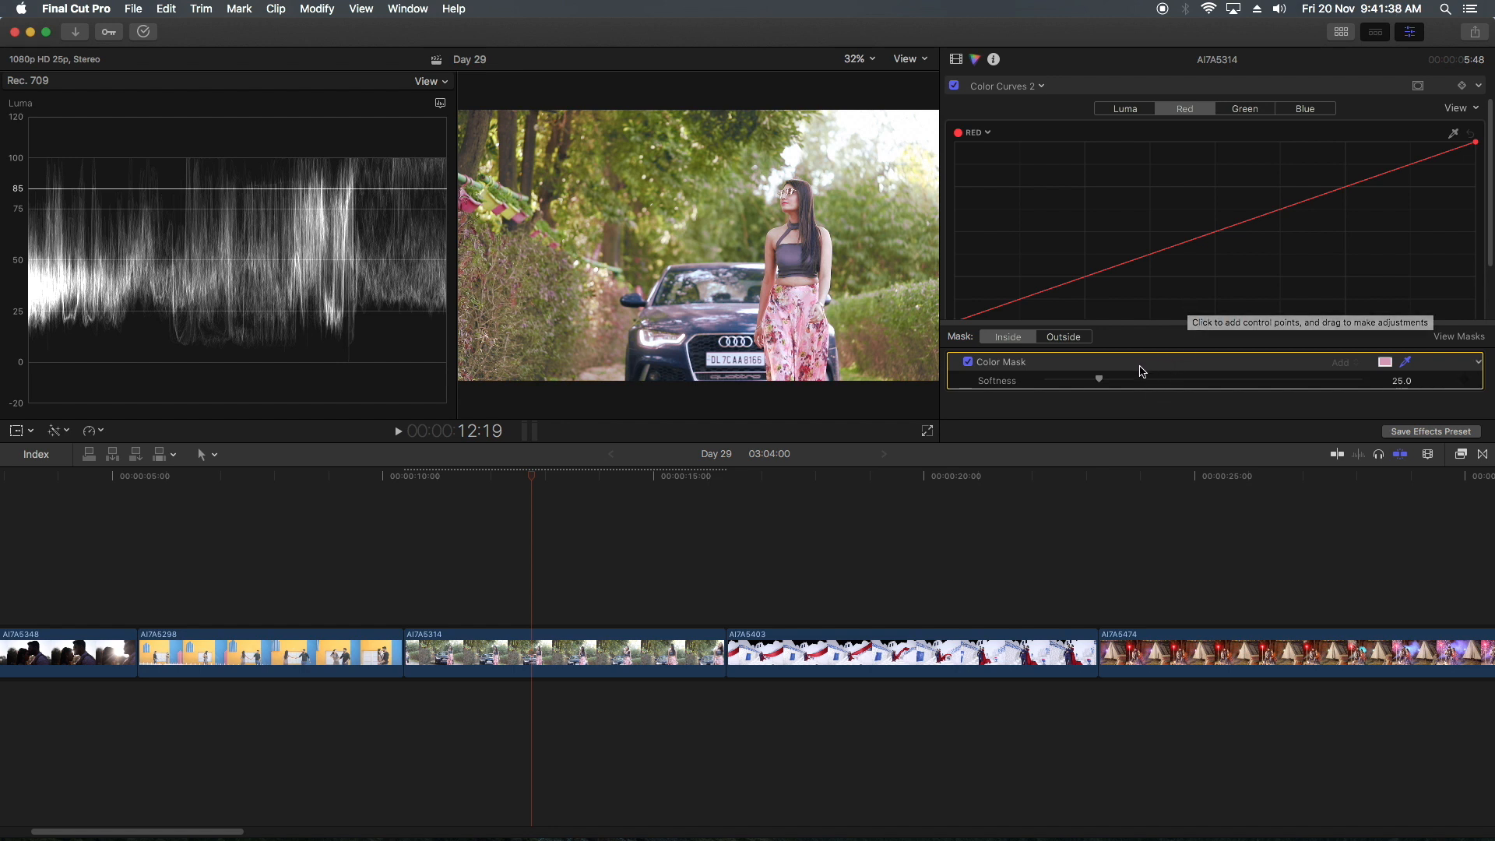
pyautogui.moveTo(1099, 379); pyautogui.dragTo(1118, 382)
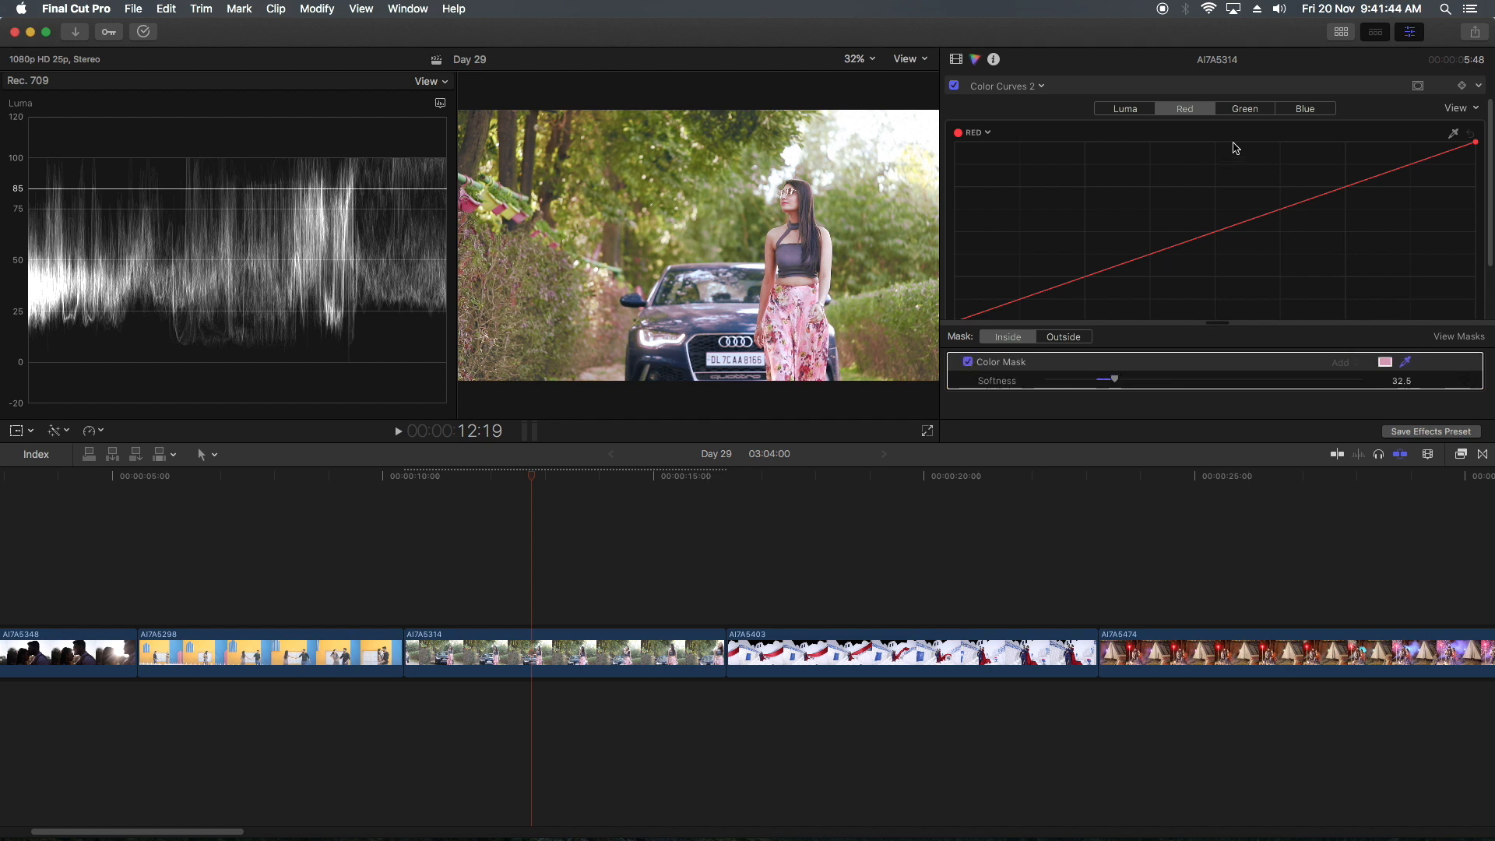
# Inside the skirt mask, try lowering the red curve, settle on a slight red boost, and raise the blue curve strongly
pyautogui.moveTo(1203, 239); pyautogui.dragTo(1249, 289)
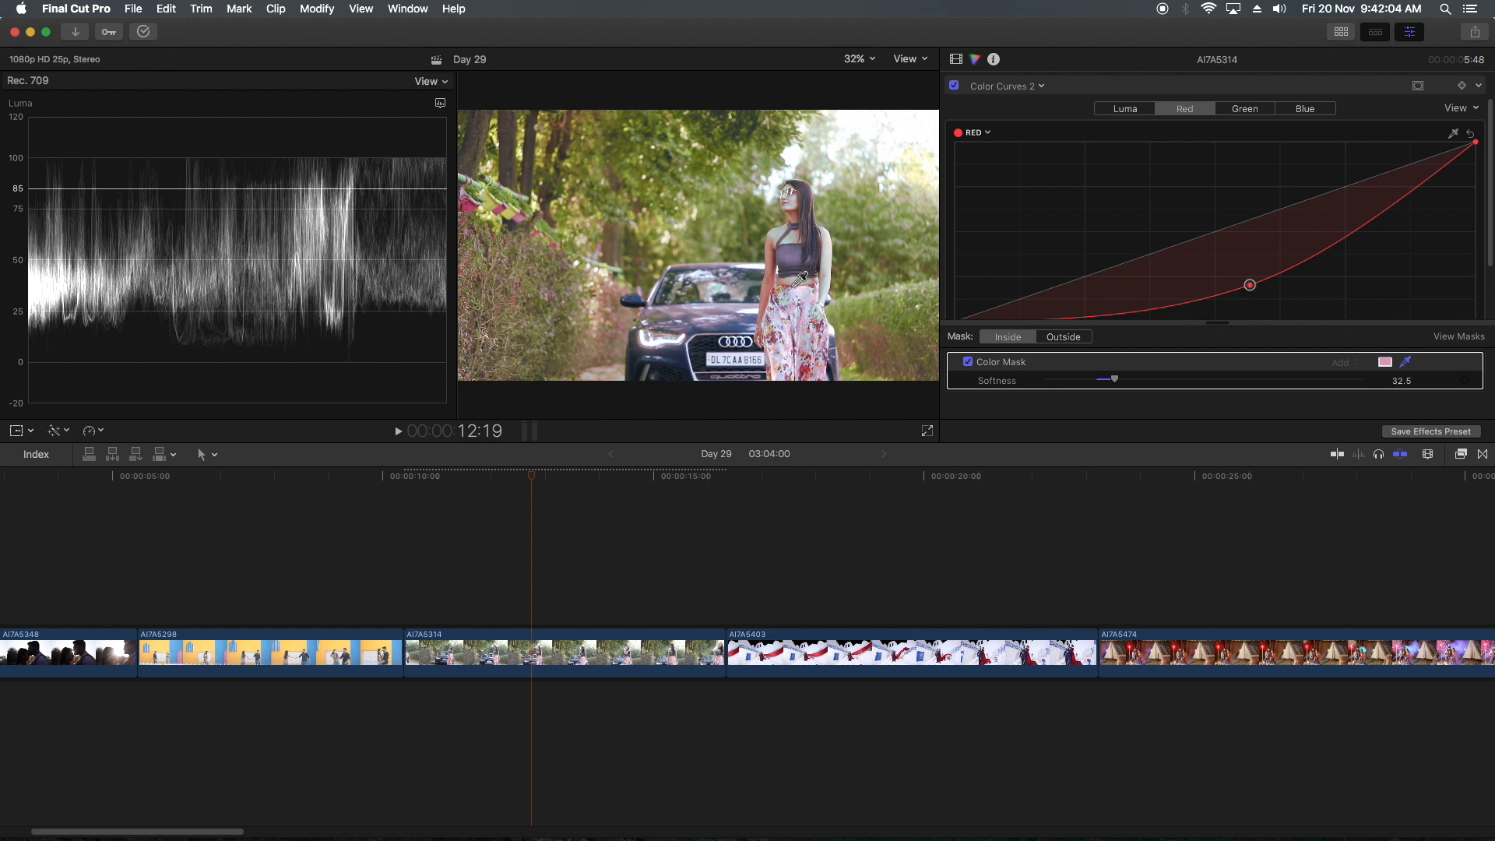
pyautogui.moveTo(1250, 287); pyautogui.dragTo(1185, 221)
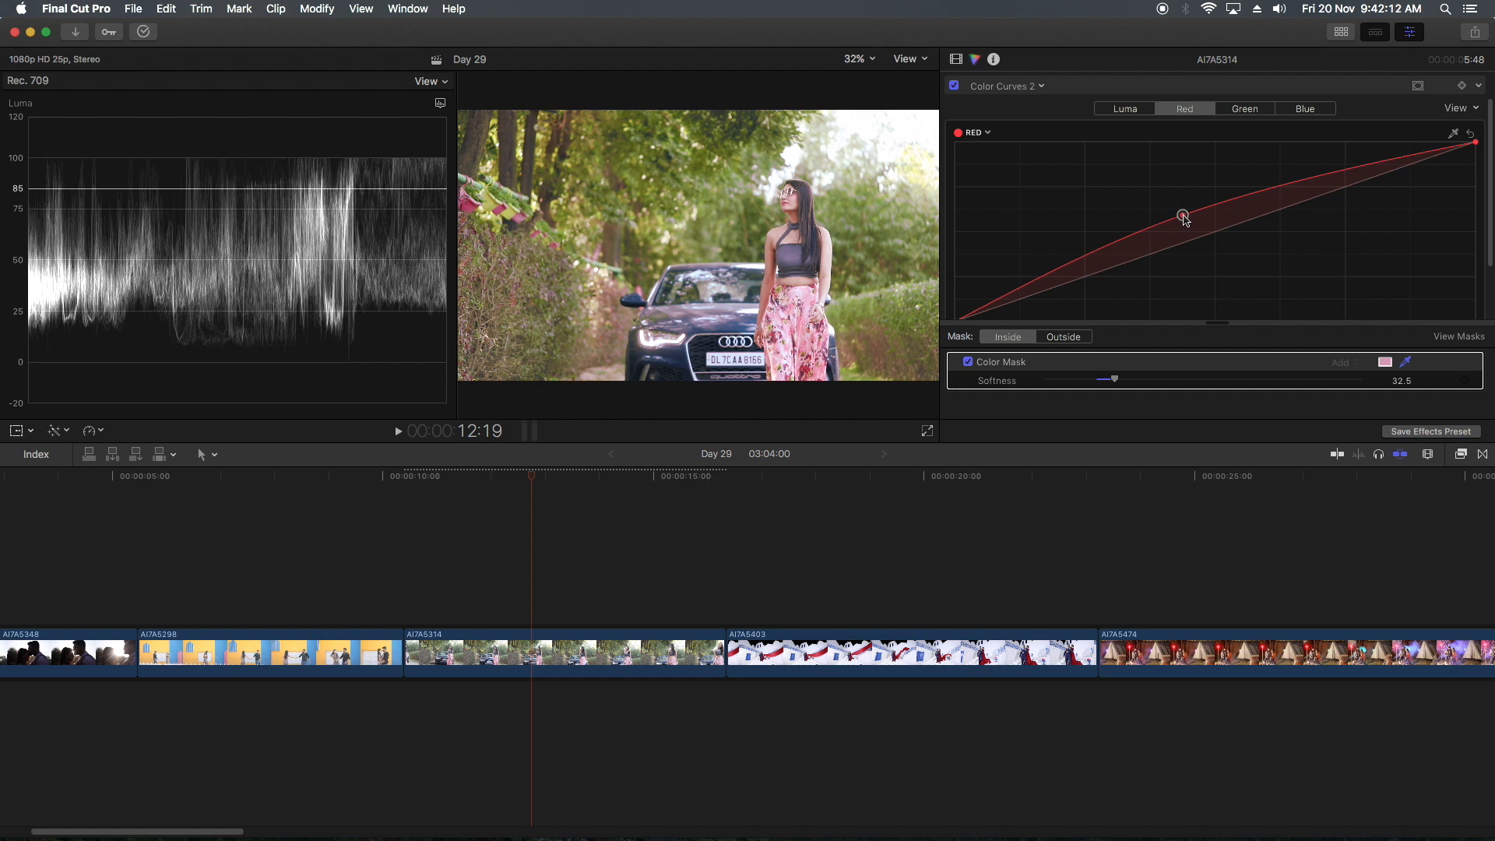
pyautogui.moveTo(1185, 219); pyautogui.dragTo(1194, 228)
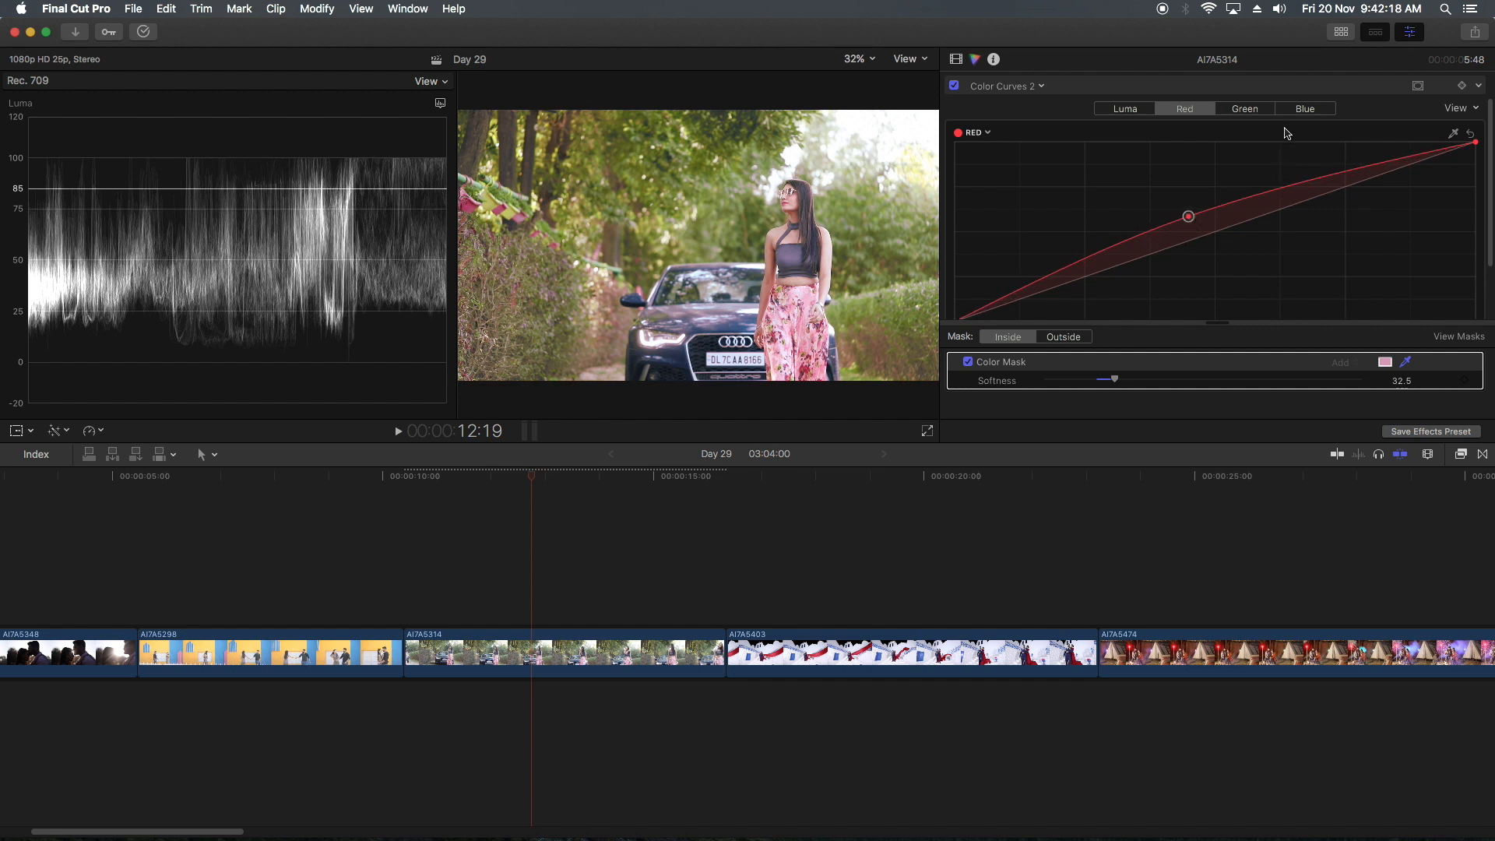
pyautogui.click(1304, 110)
pyautogui.moveTo(1189, 239); pyautogui.dragTo(1187, 173)
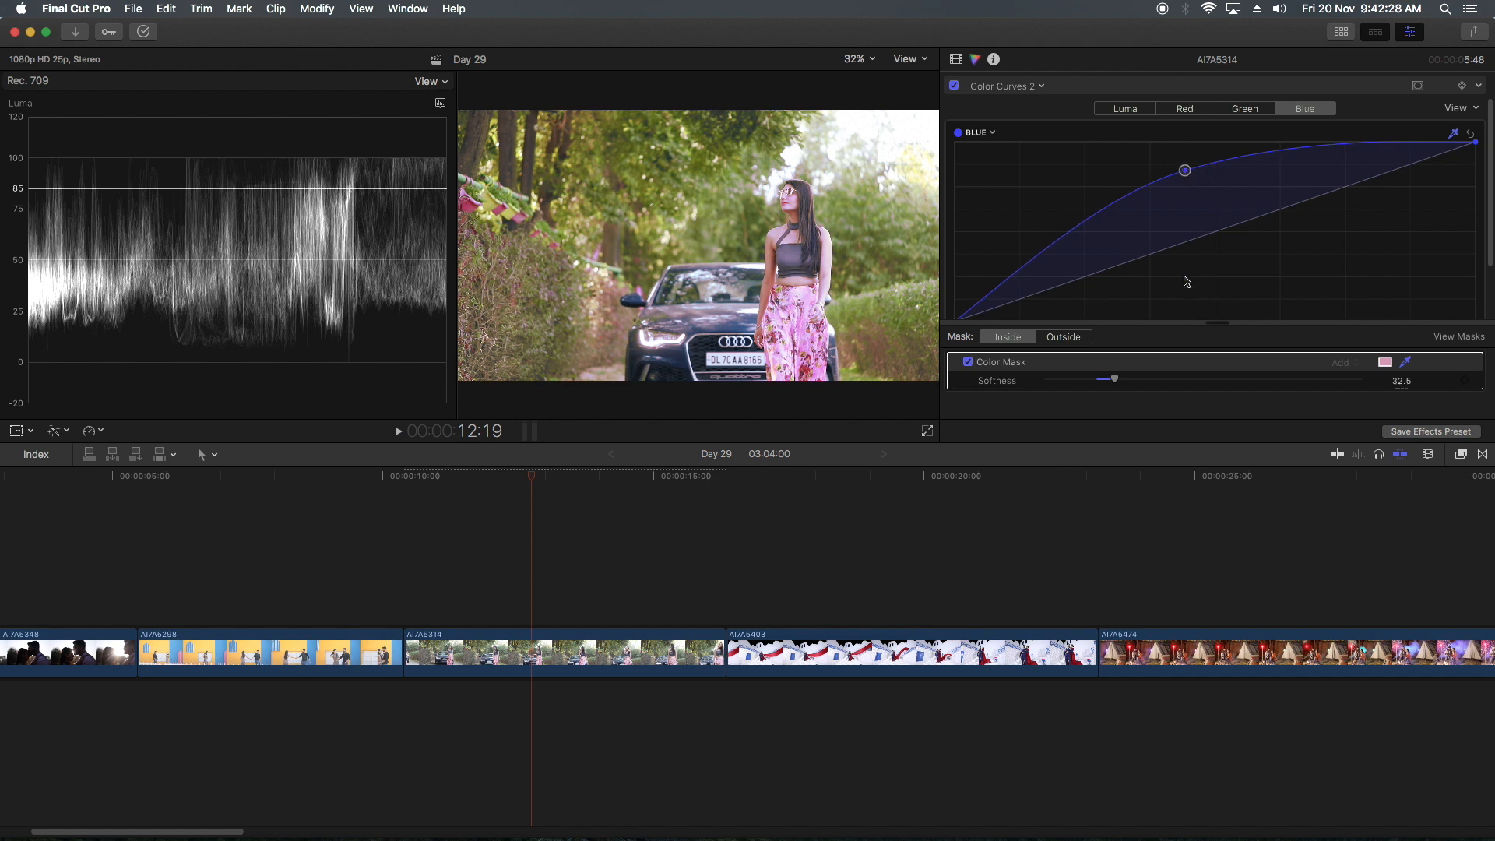
# Add a third Color Curves correction with a color mask sampled from the car's bonnet, with softness 35.0
pyautogui.click(1033, 86)
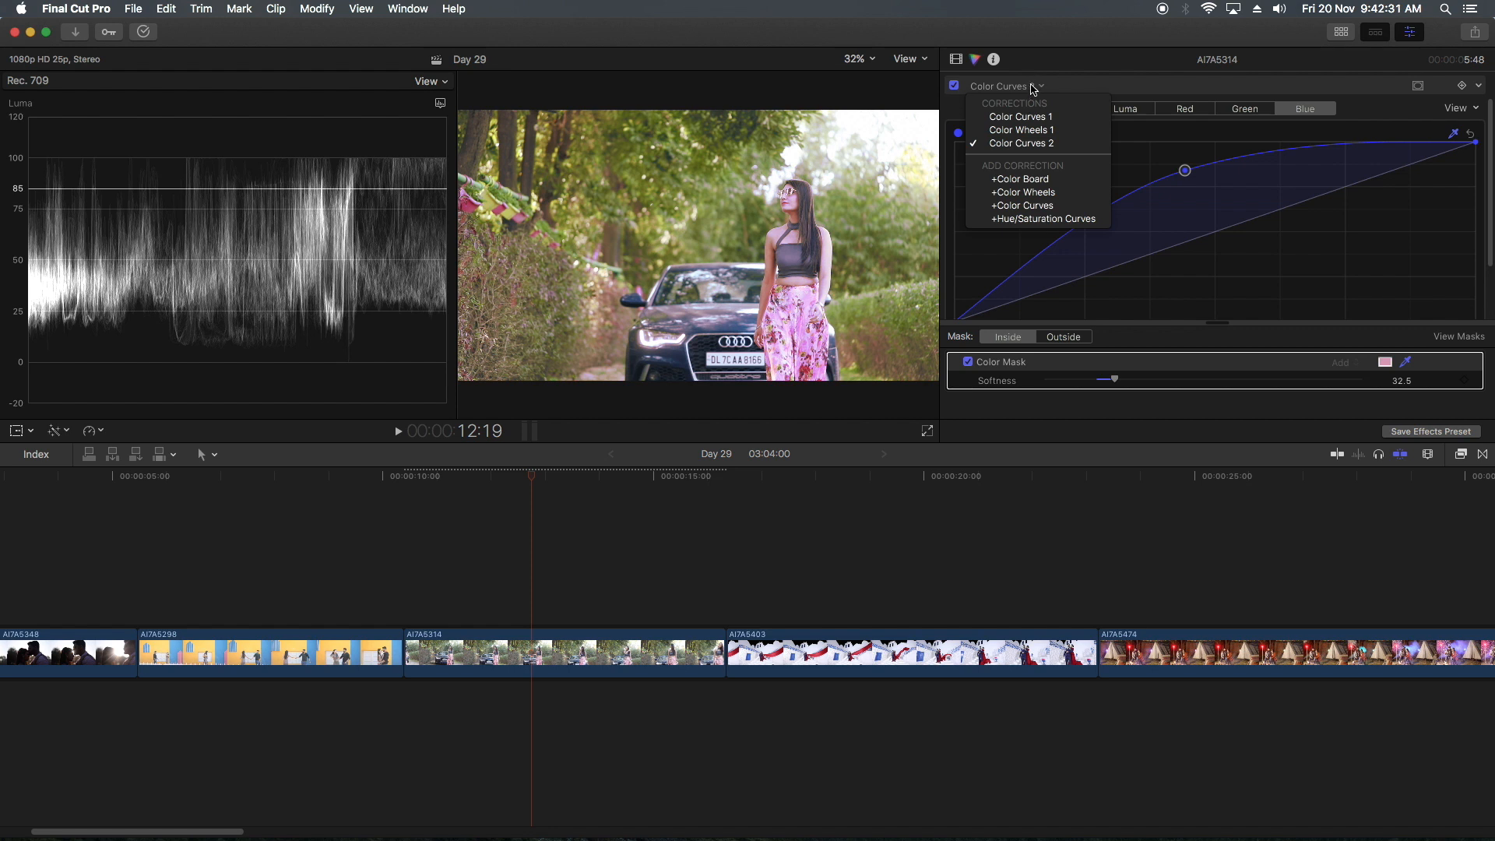
pyautogui.click(1021, 206)
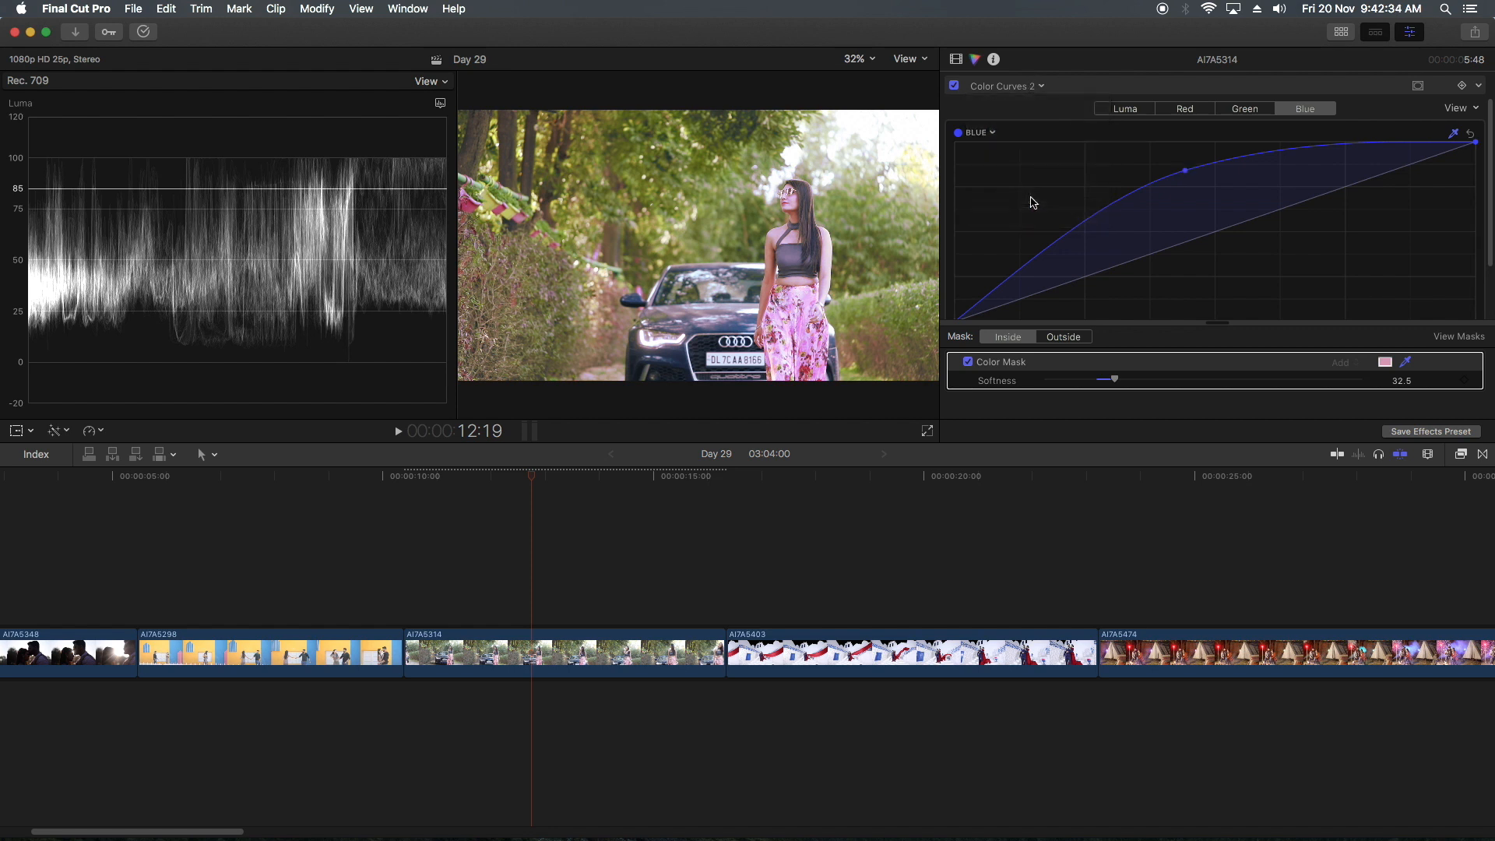
pyautogui.click(1416, 87)
pyautogui.click(1363, 113)
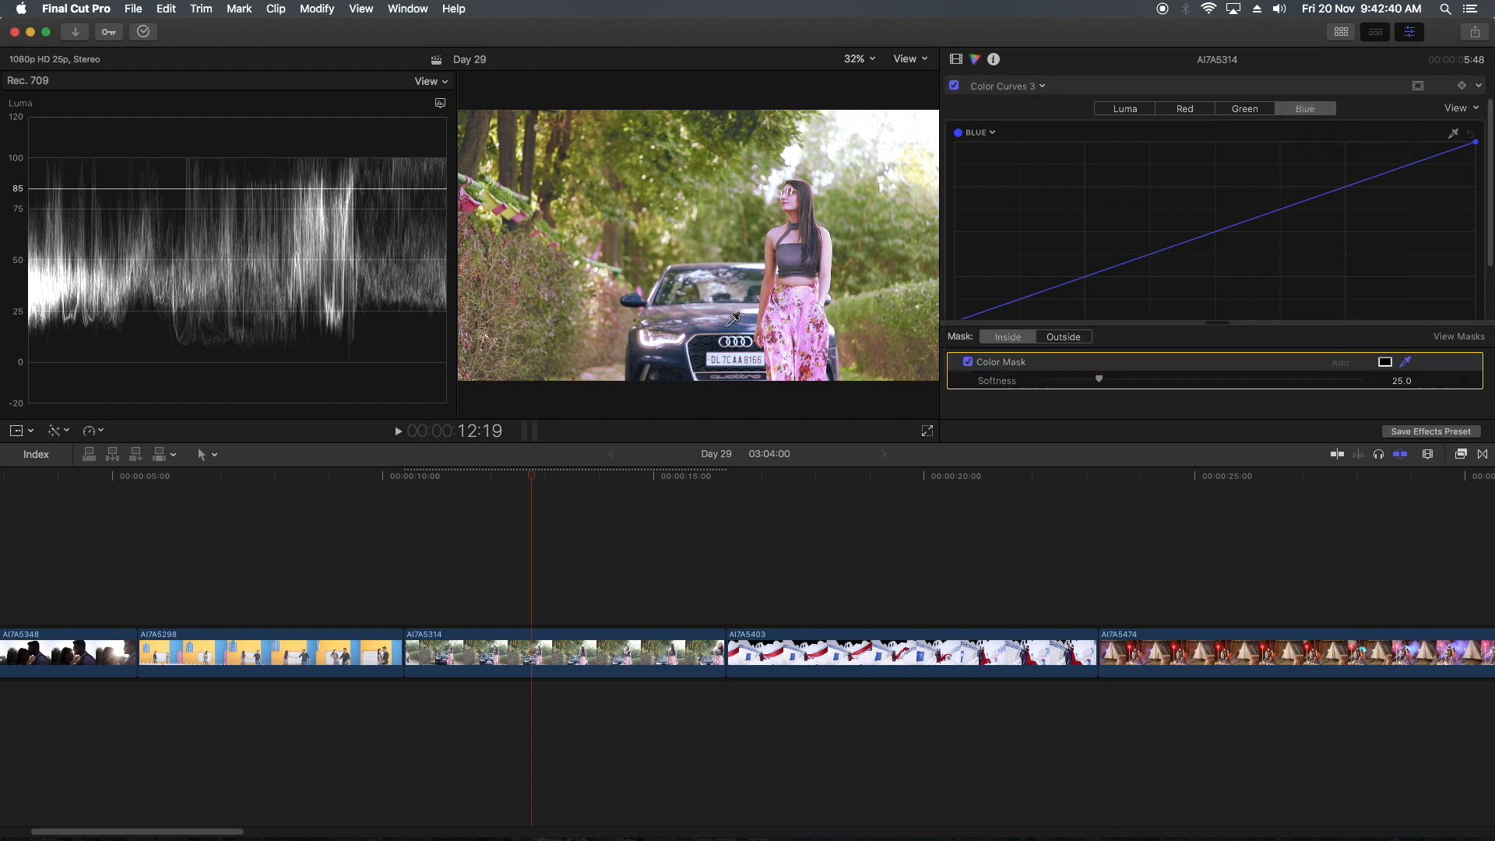
pyautogui.moveTo(727, 323); pyautogui.dragTo(733, 321)
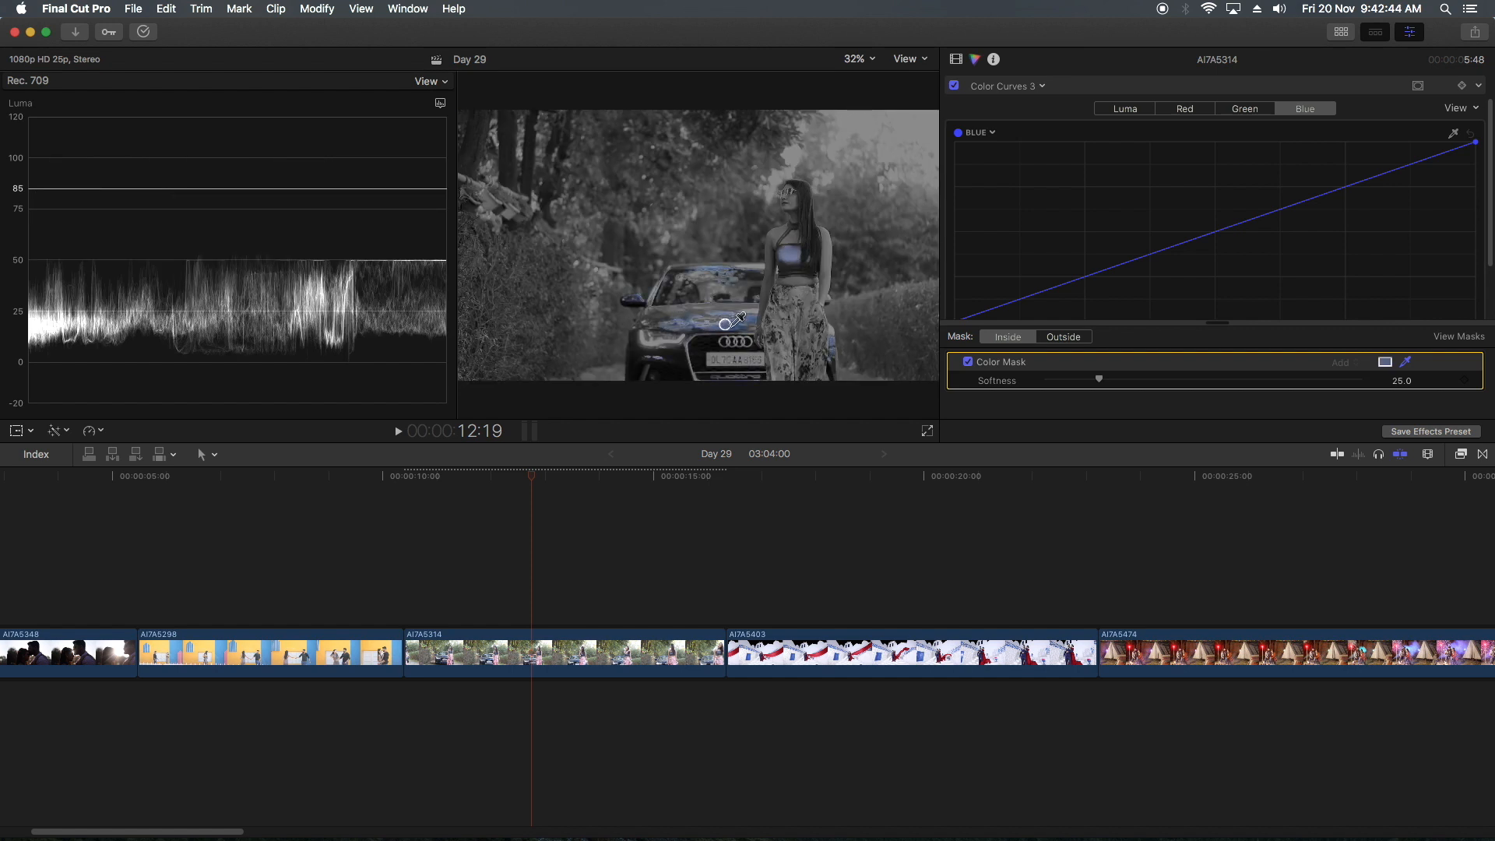
pyautogui.moveTo(733, 320); pyautogui.dragTo(730, 319)
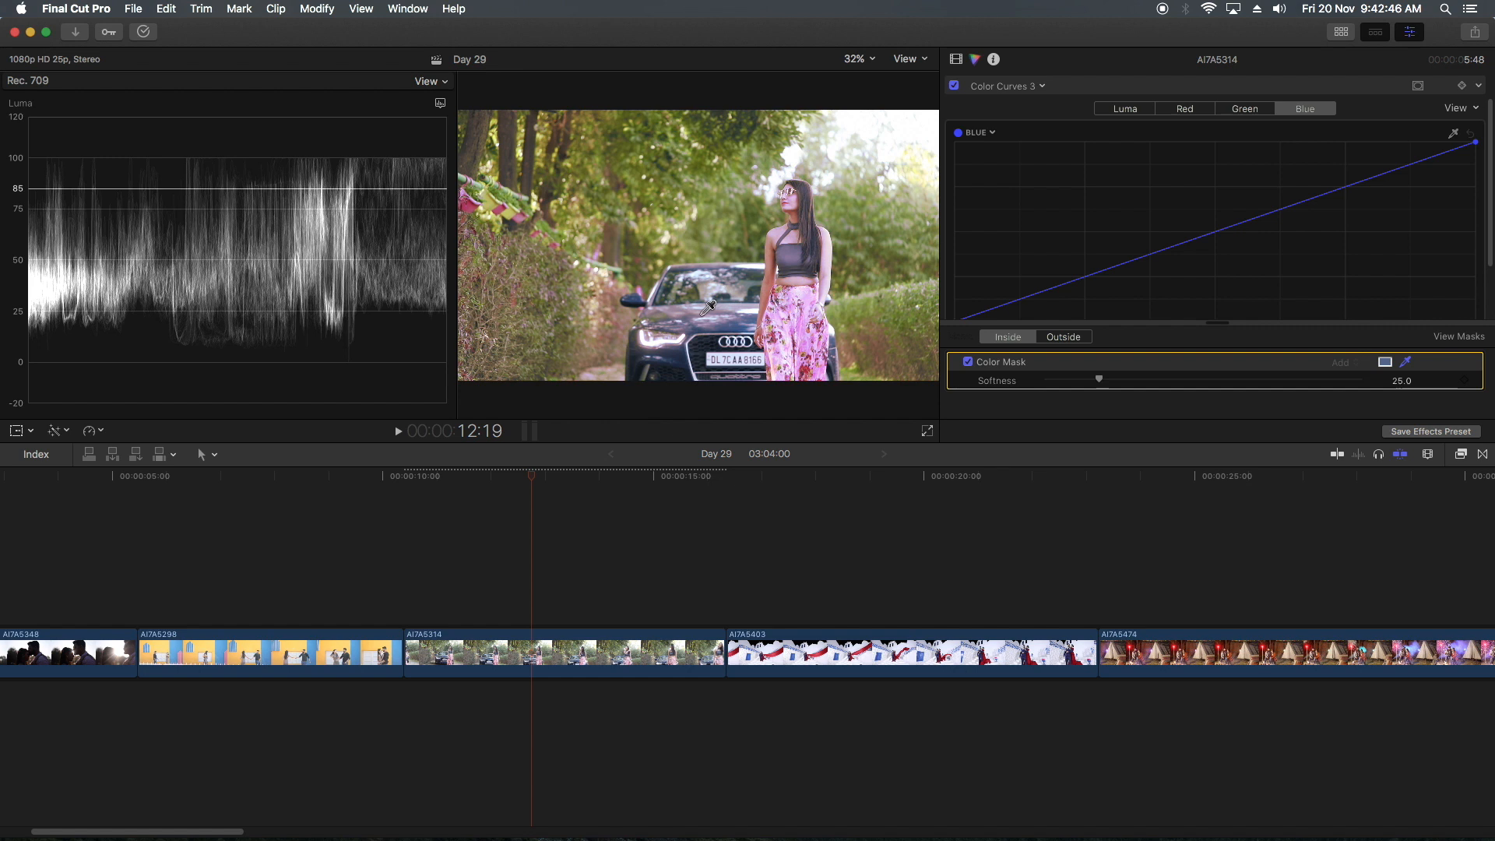
pyautogui.moveTo(684, 311); pyautogui.dragTo(743, 308)
pyautogui.moveTo(1099, 380); pyautogui.dragTo(1121, 380)
# Boost the blue curve of Color Curves 3 by shifting its highlight end point inward and raising a midtone point
pyautogui.moveTo(1473, 148); pyautogui.dragTo(1334, 133)
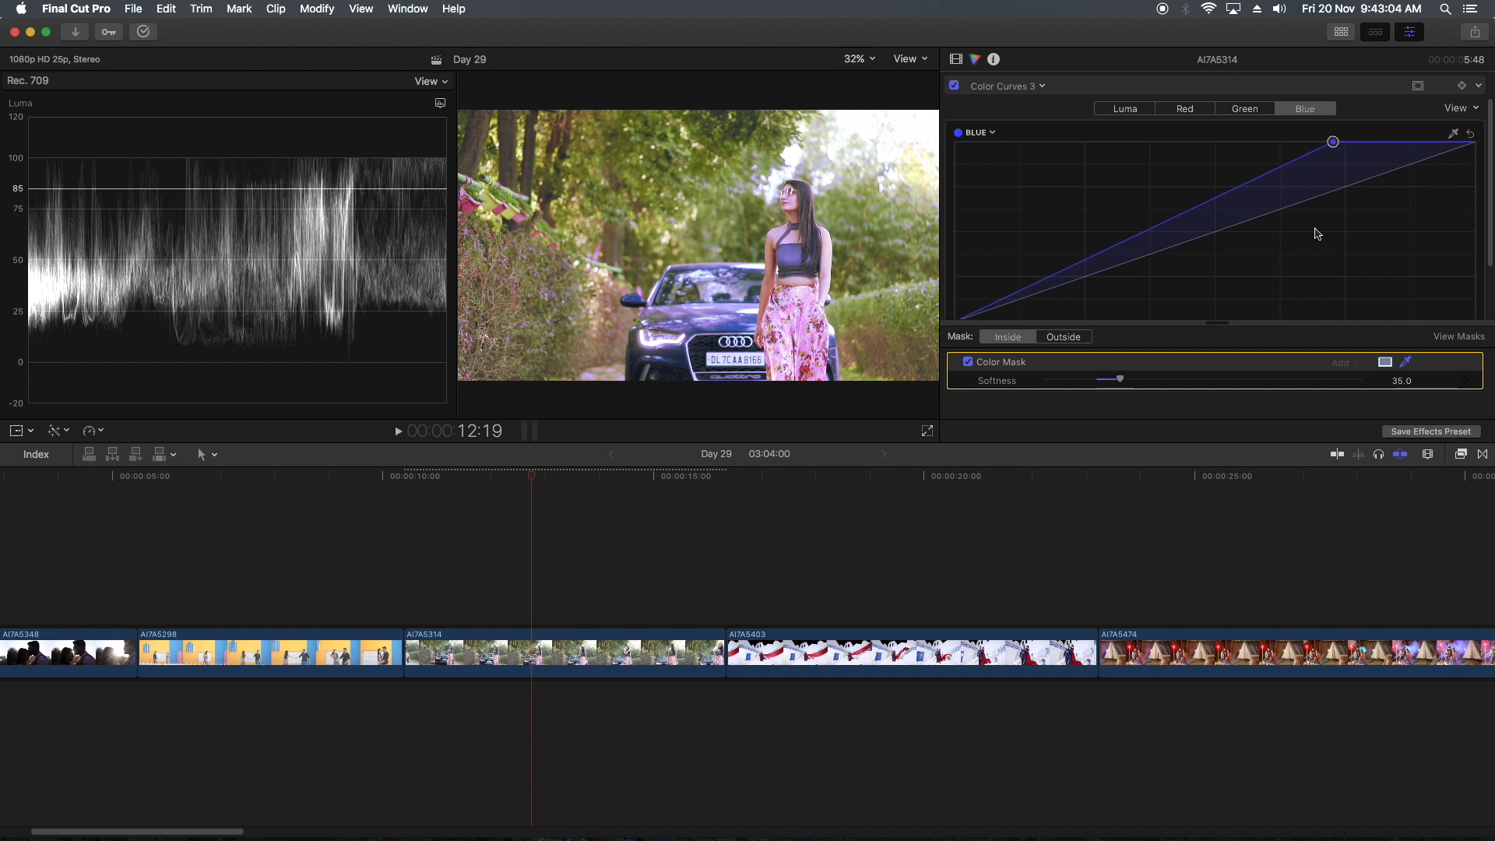
pyautogui.scroll(-2, 1315, 233)
pyautogui.moveTo(1148, 185); pyautogui.dragTo(1114, 174)
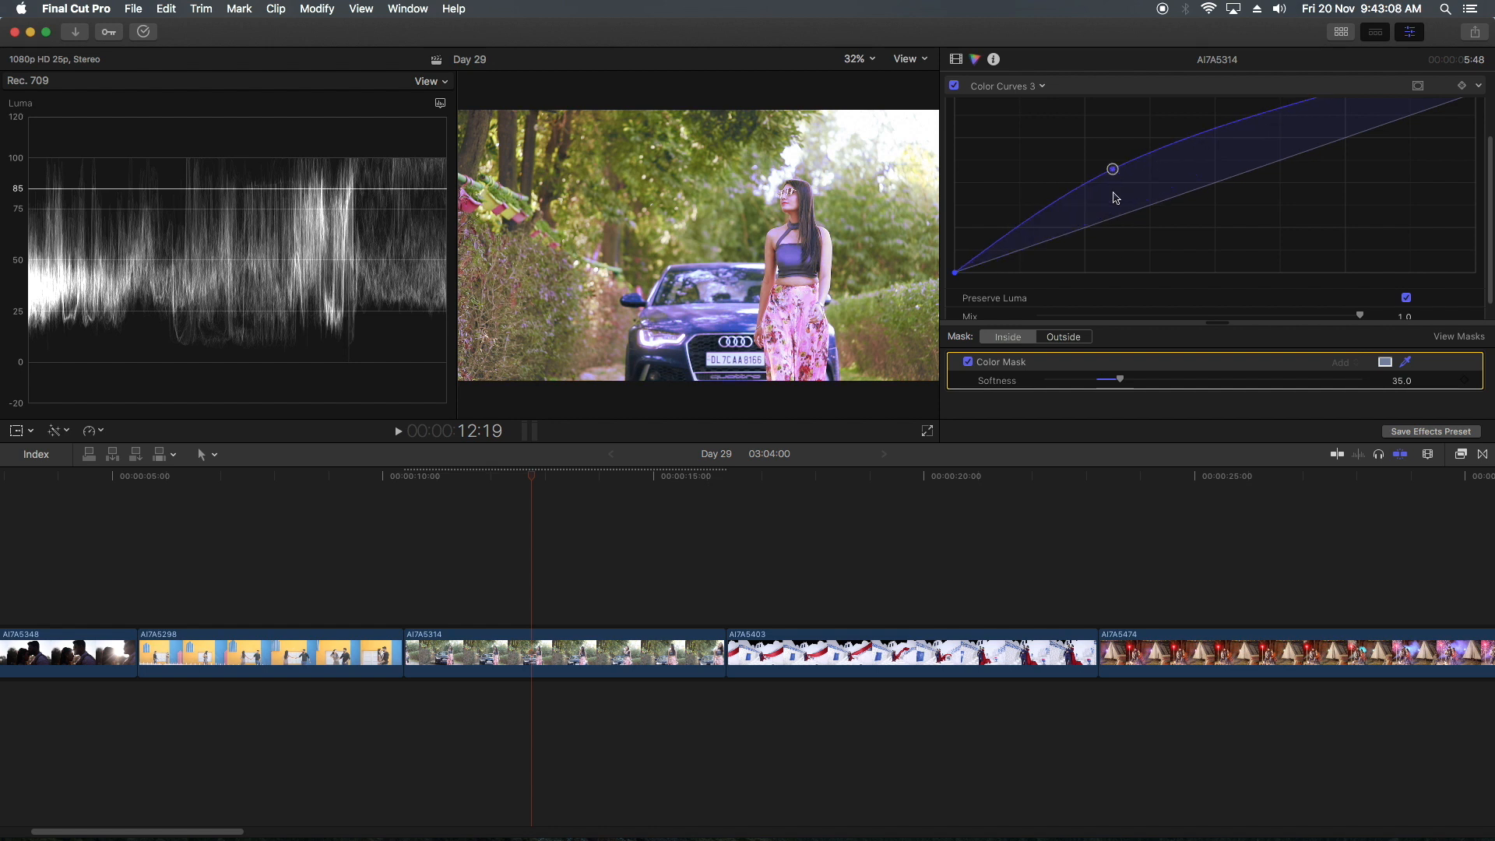
# Add a shape mask to Color Curves 3 and fit it around the woman's top
pyautogui.click(954, 59)
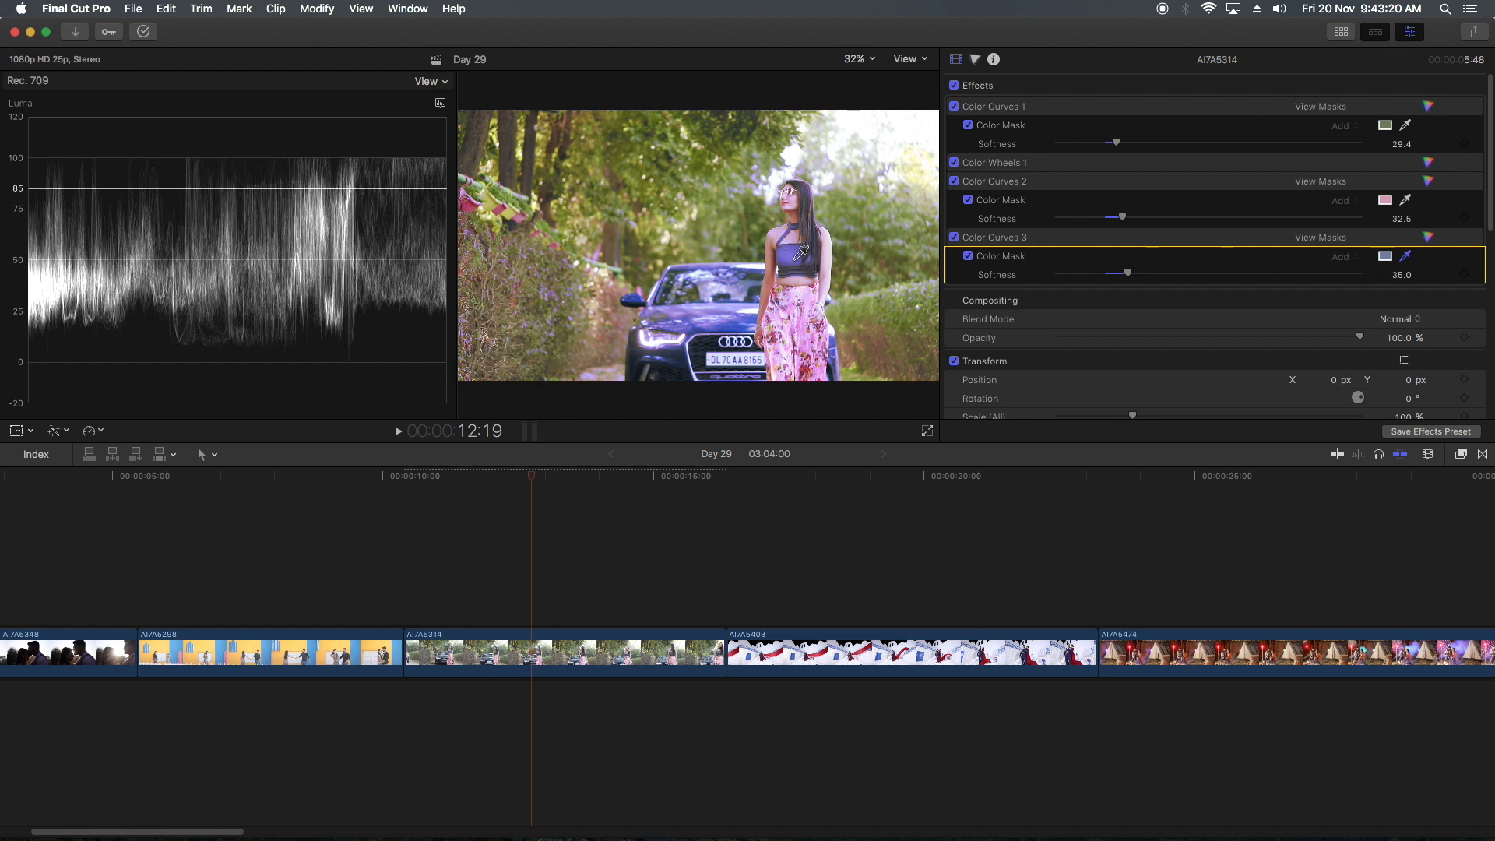
pyautogui.click(974, 60)
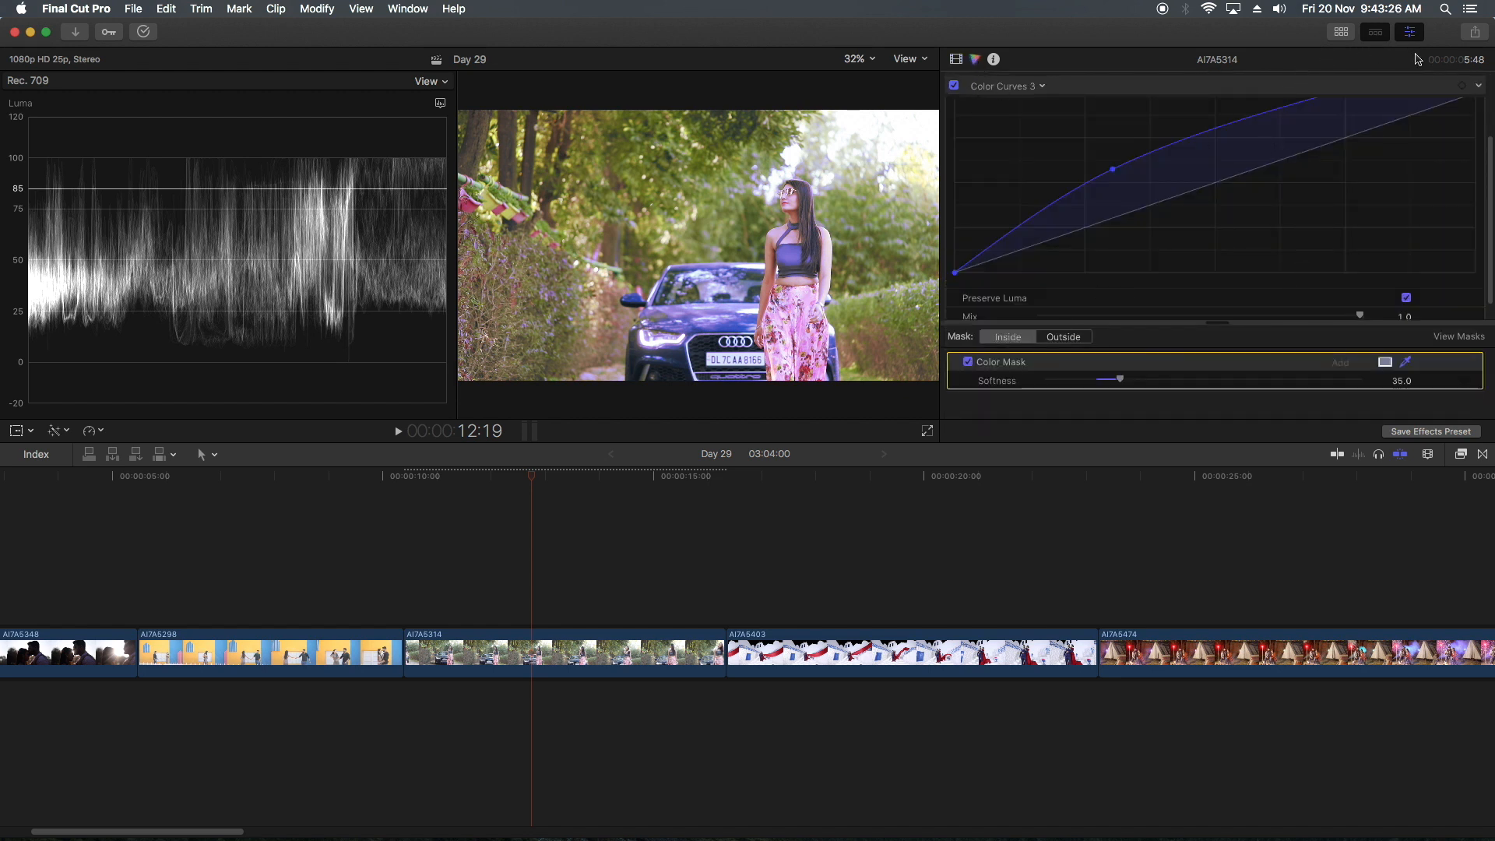
pyautogui.scroll(2, 1212, 158)
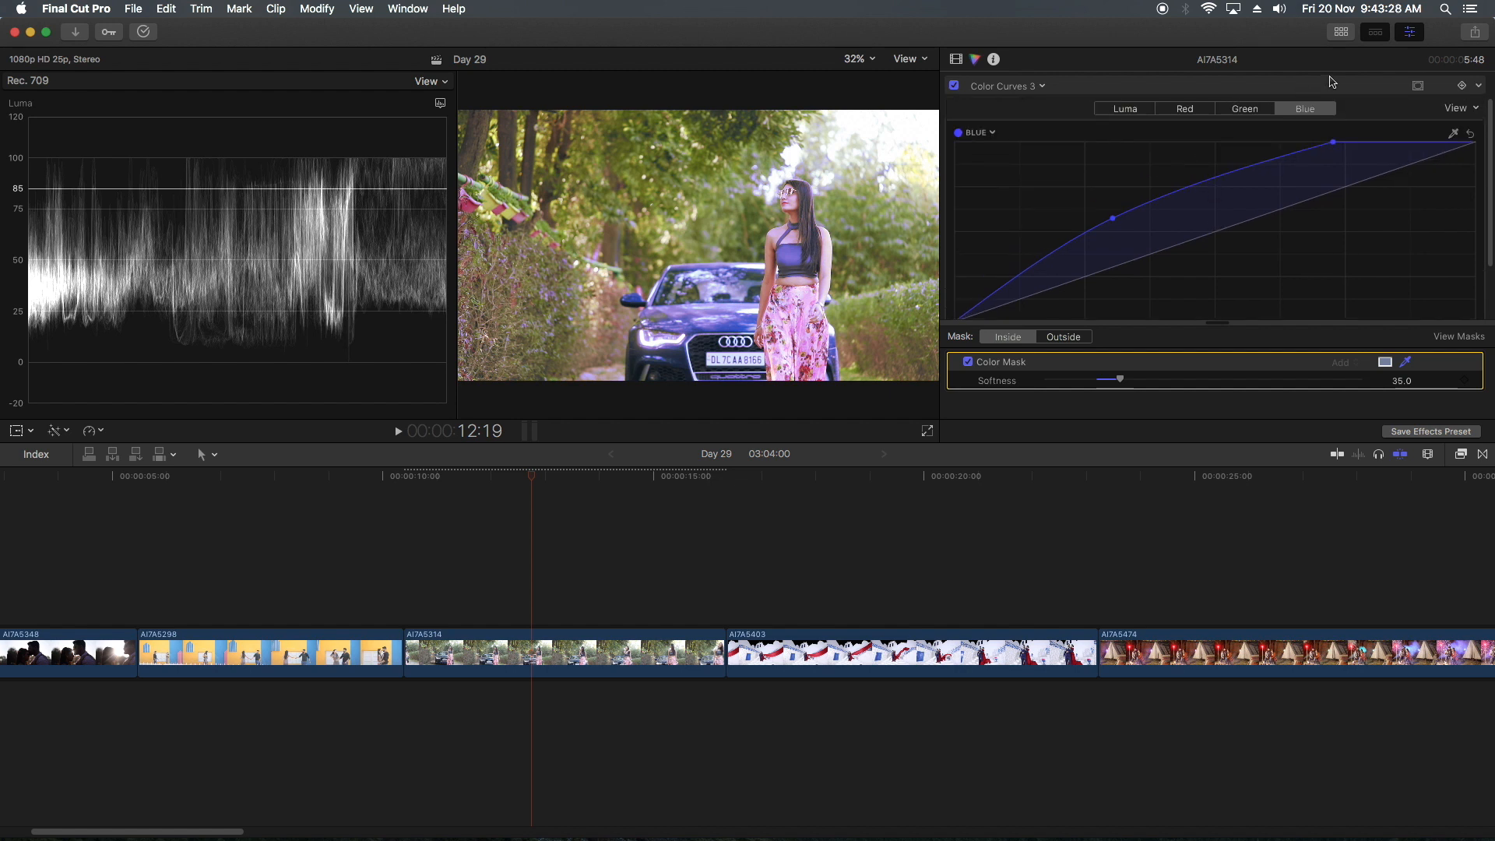
pyautogui.click(1418, 86)
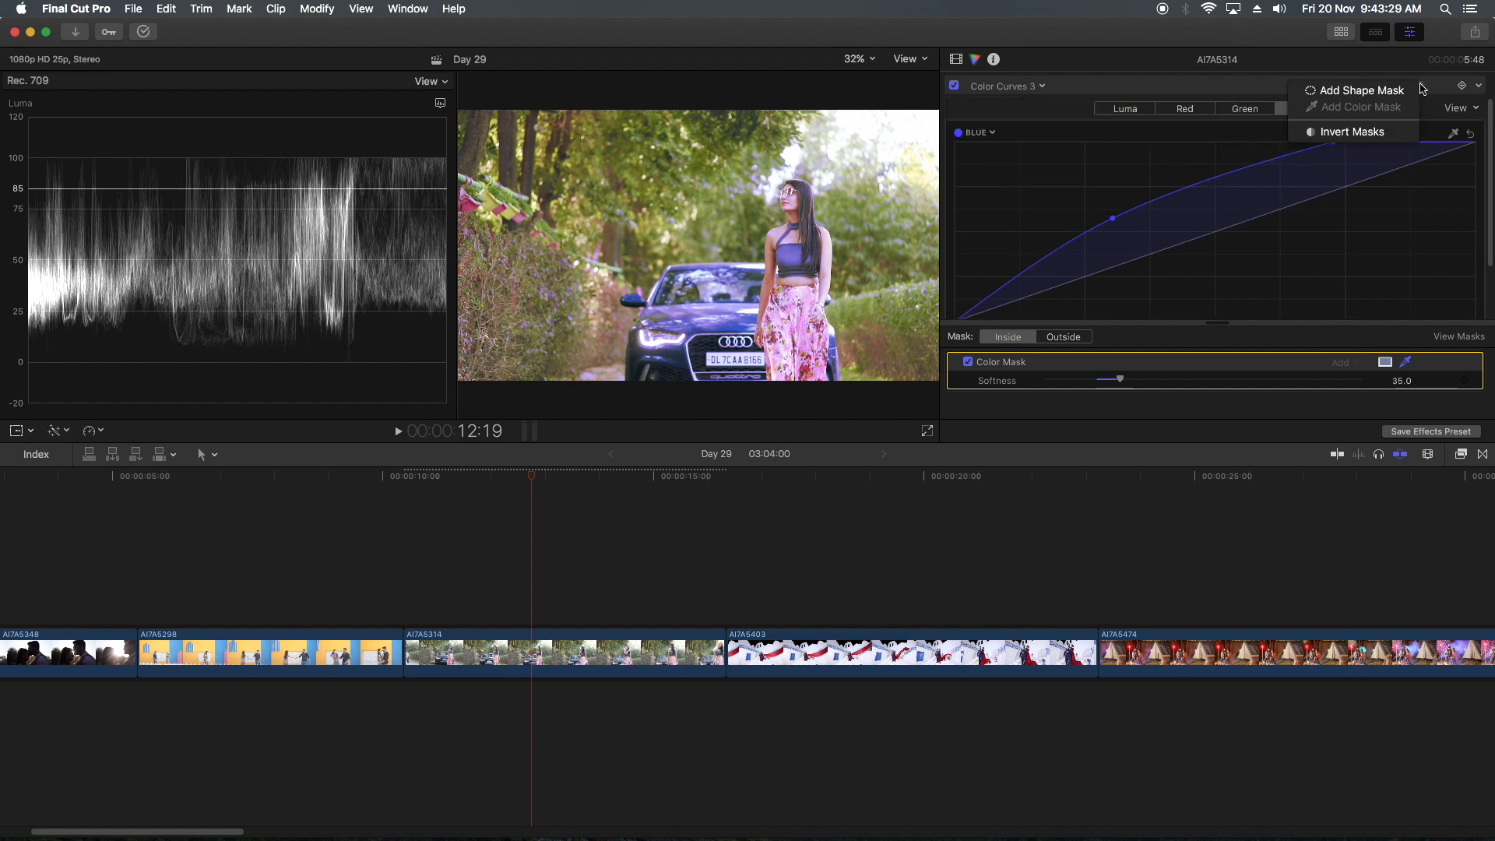
pyautogui.click(1370, 91)
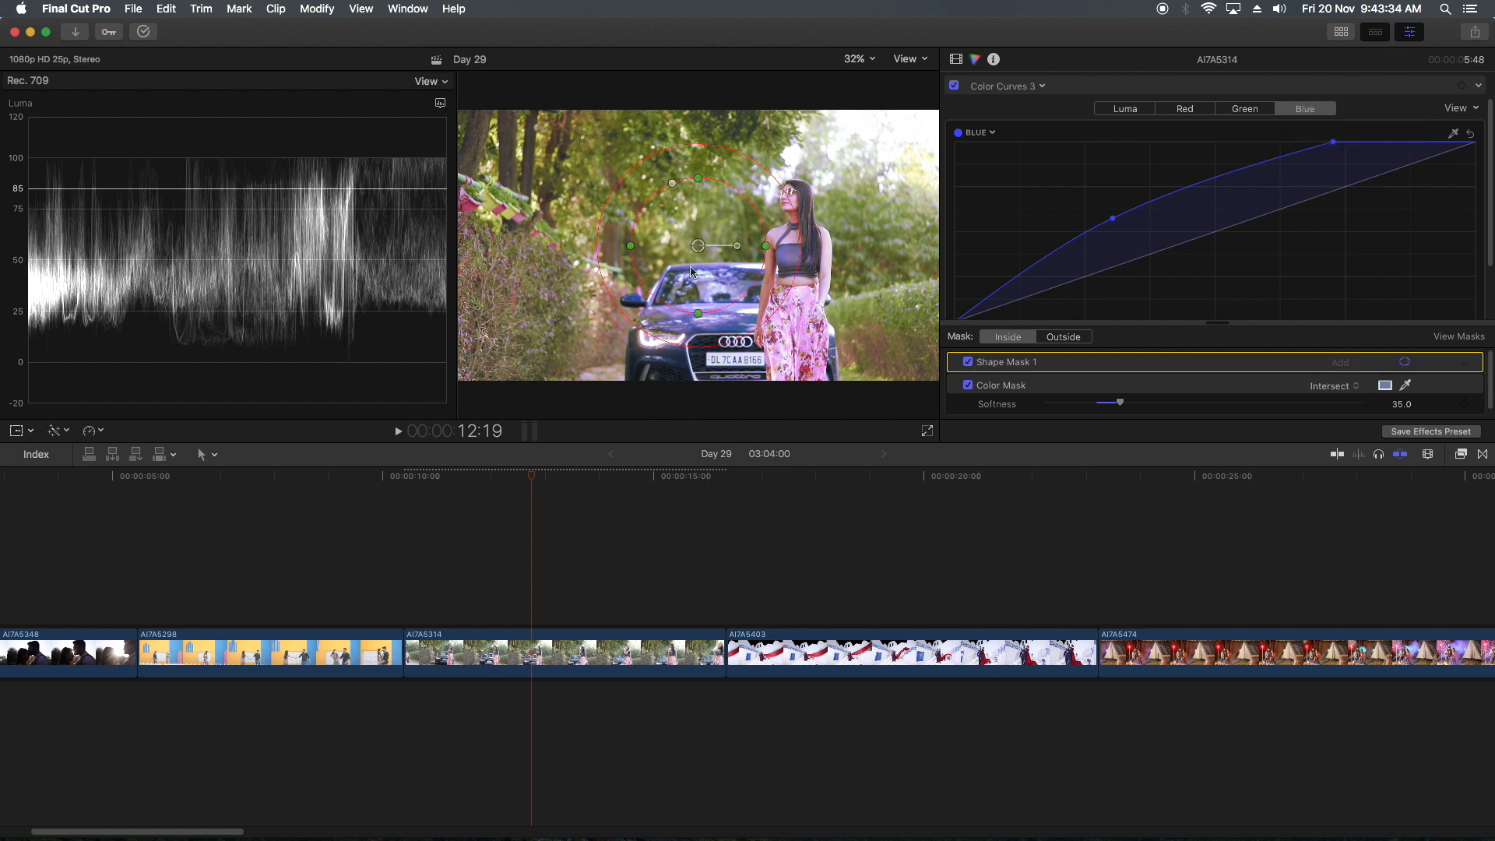
pyautogui.moveTo(702, 248); pyautogui.dragTo(848, 262)
pyautogui.moveTo(812, 193); pyautogui.dragTo(807, 267)
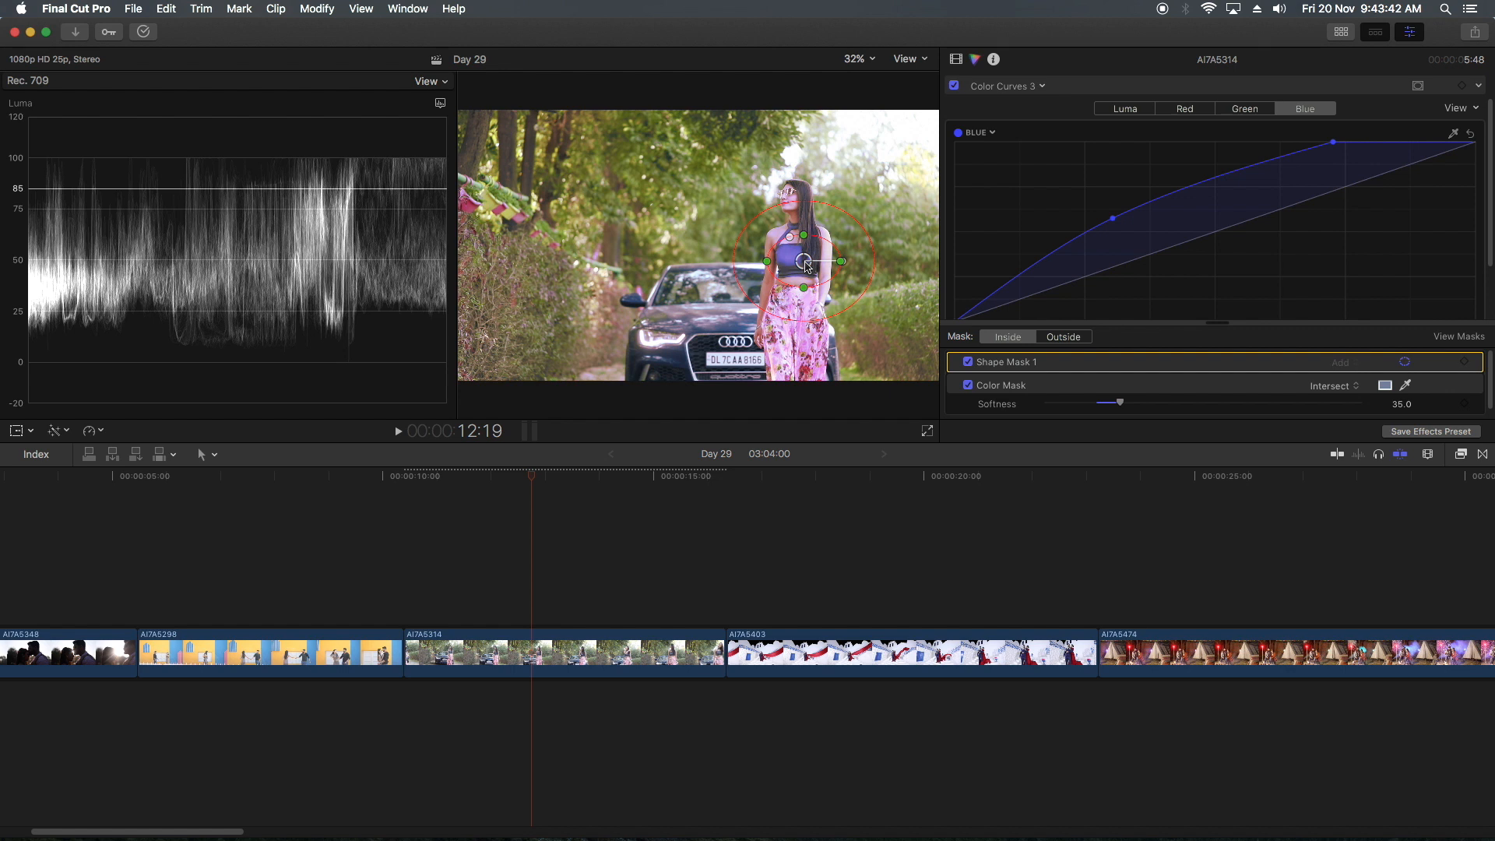
# Lower the blue curve's midtones slightly for the area outside the Color Curves 3 mask
pyautogui.click(1074, 339)
pyautogui.moveTo(1219, 237); pyautogui.dragTo(1226, 249)
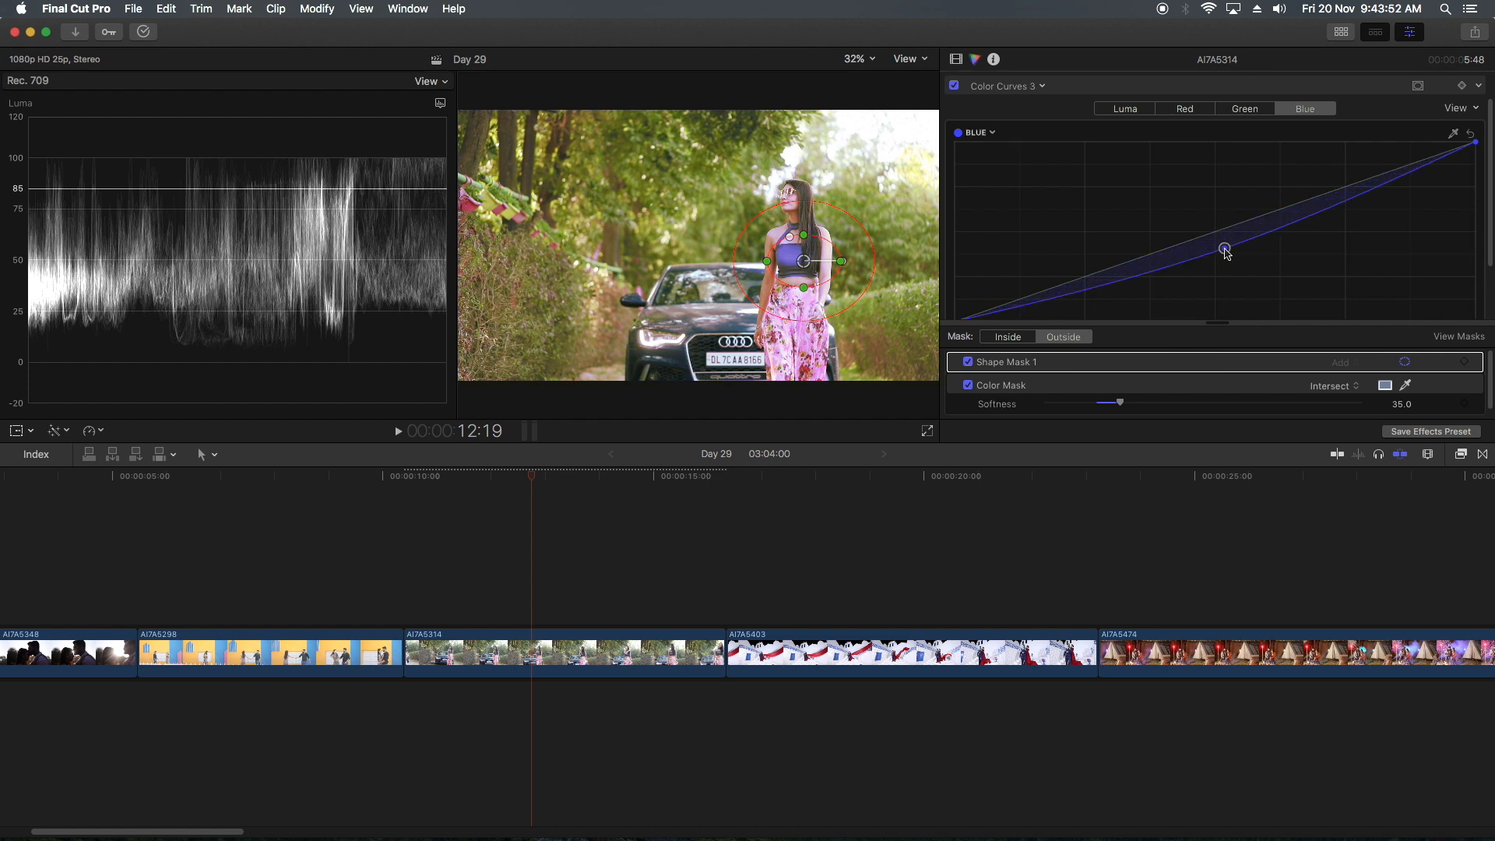
# Try lowering the midtone point of the inside-mask blue curve in Color Curves 3, and undo the change
pyautogui.click(1009, 338)
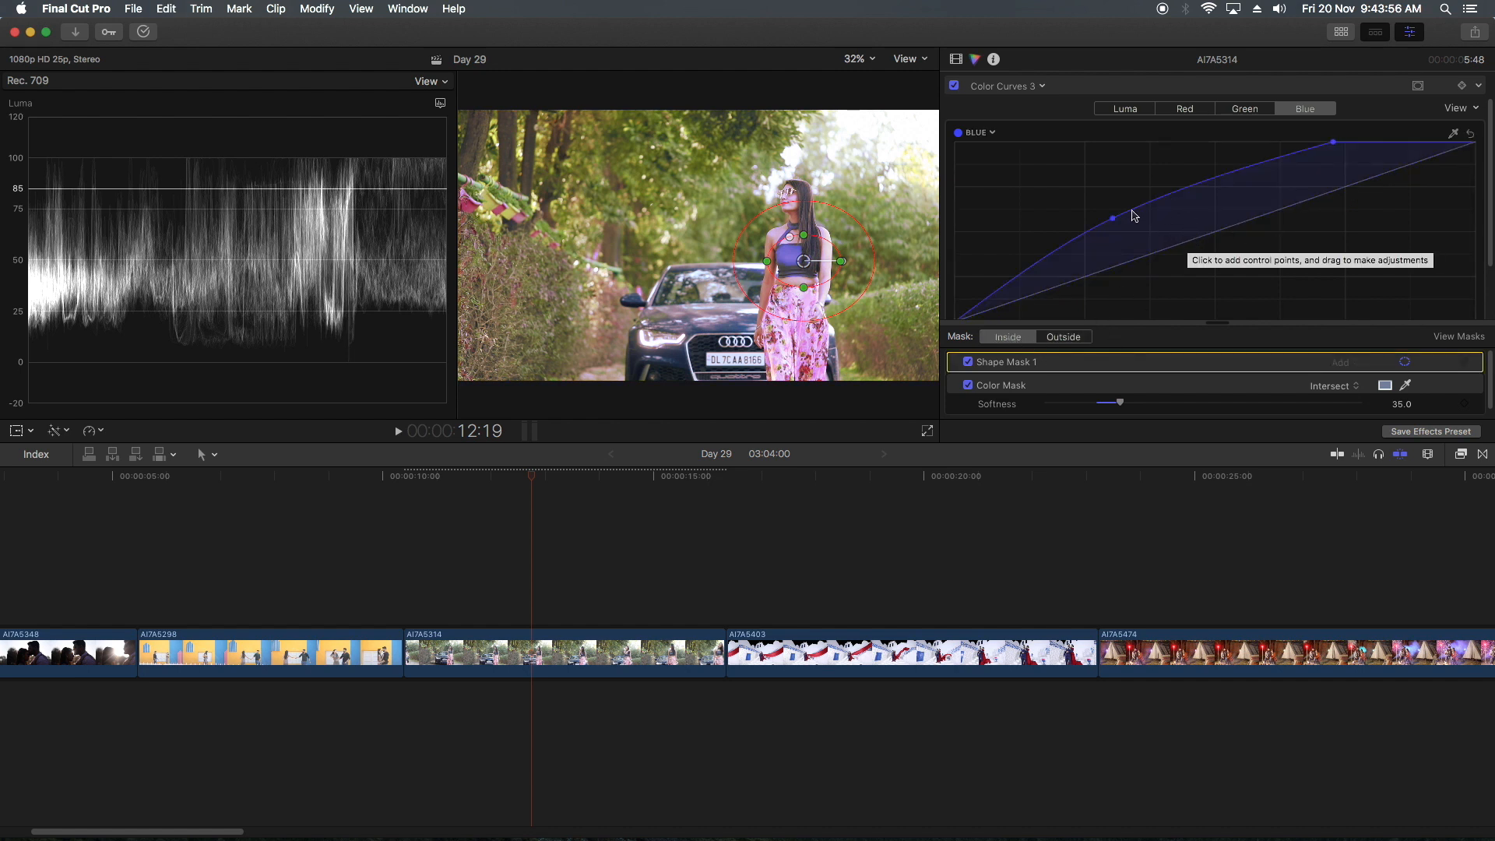
pyautogui.moveTo(1117, 223); pyautogui.dragTo(1136, 242)
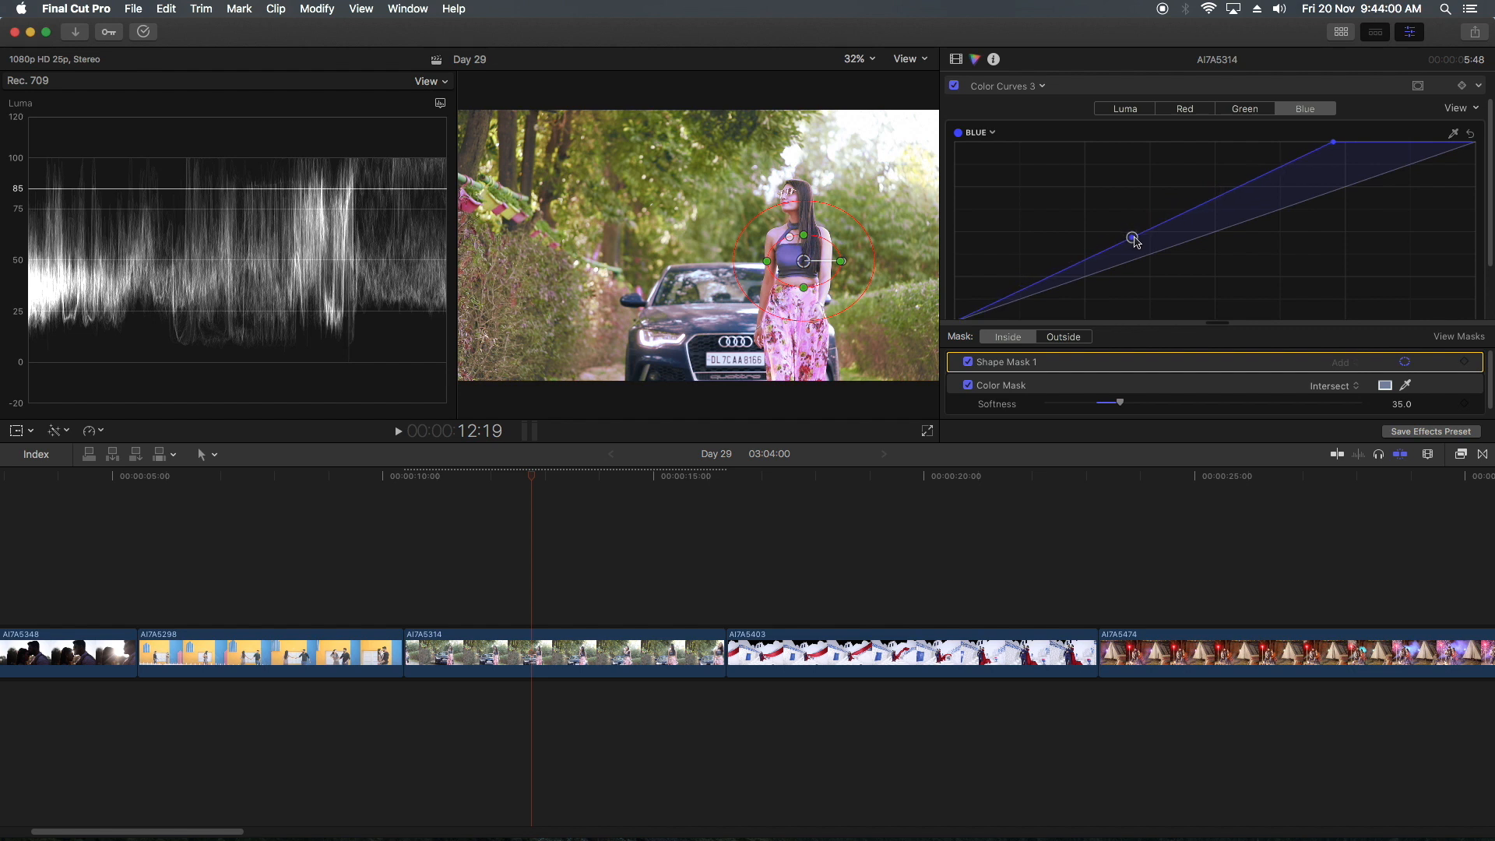
pyautogui.press('super+z')
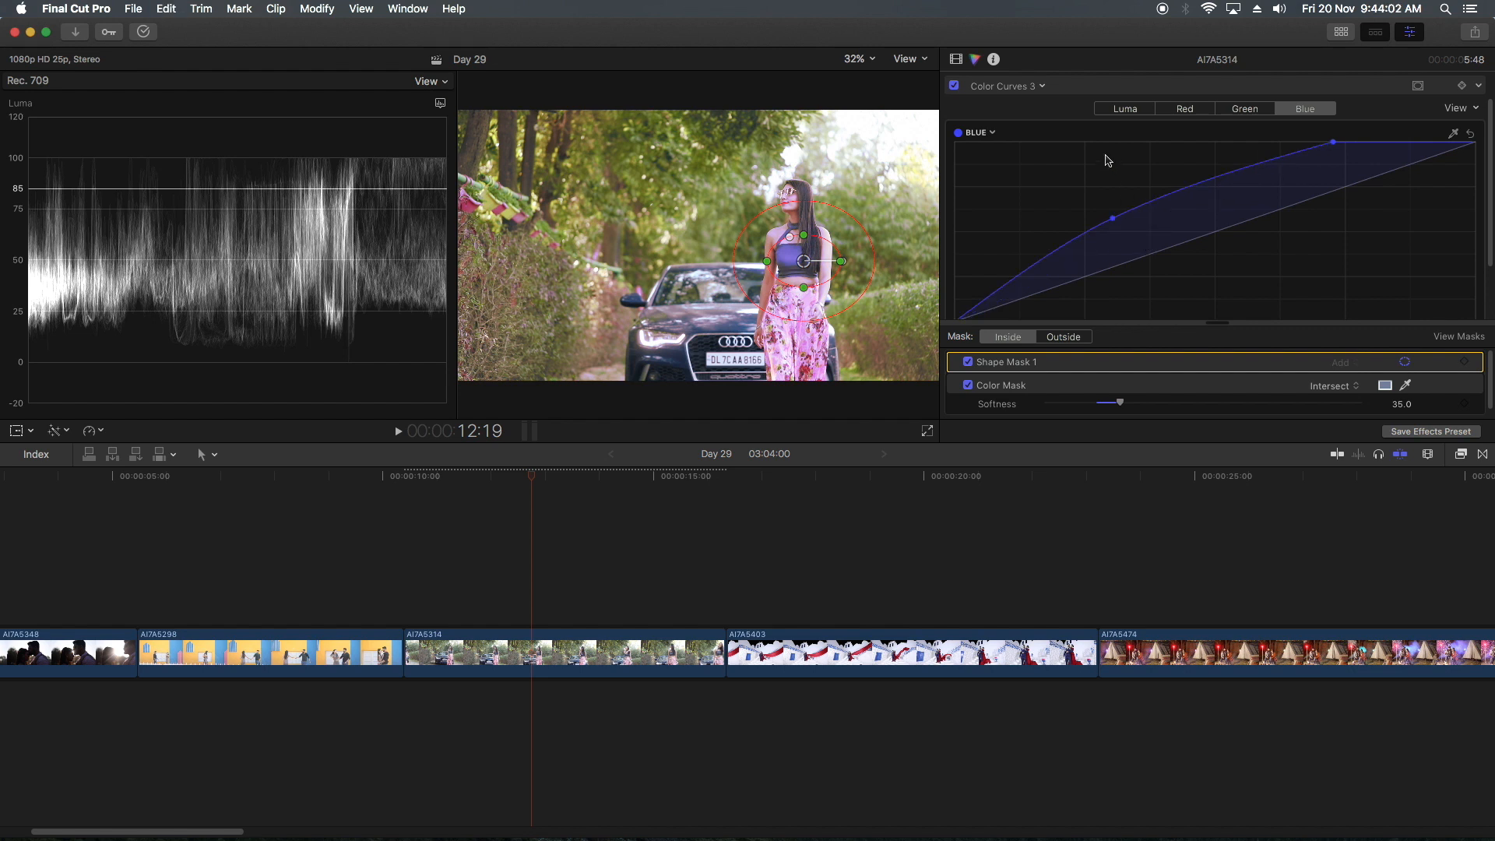
# Add a fourth Color Curves correction with a shape mask around the woman's top, and lower its blue curve's midtones
pyautogui.click(1022, 87)
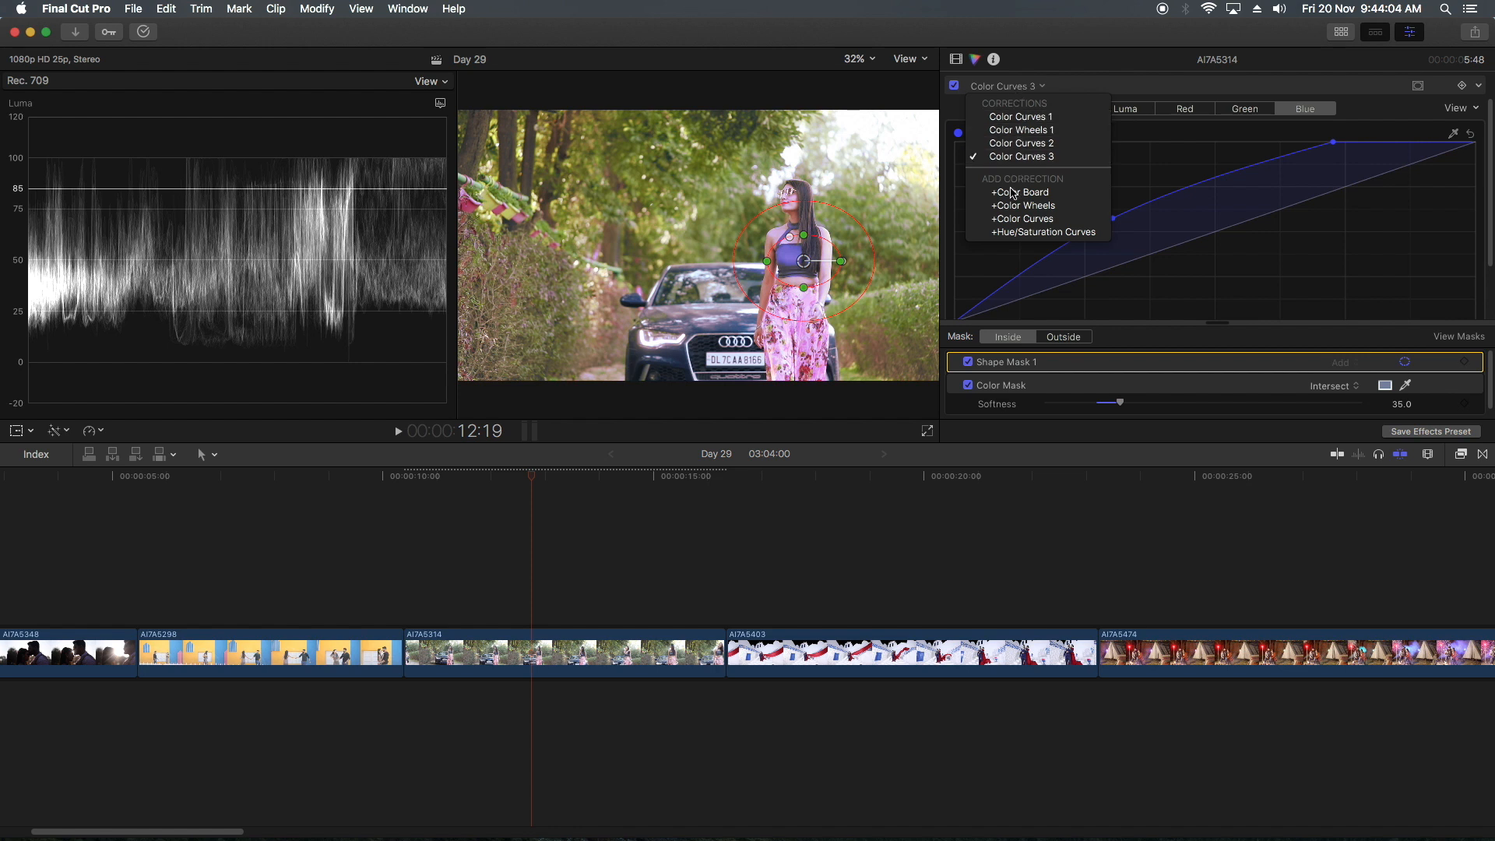
pyautogui.click(1011, 221)
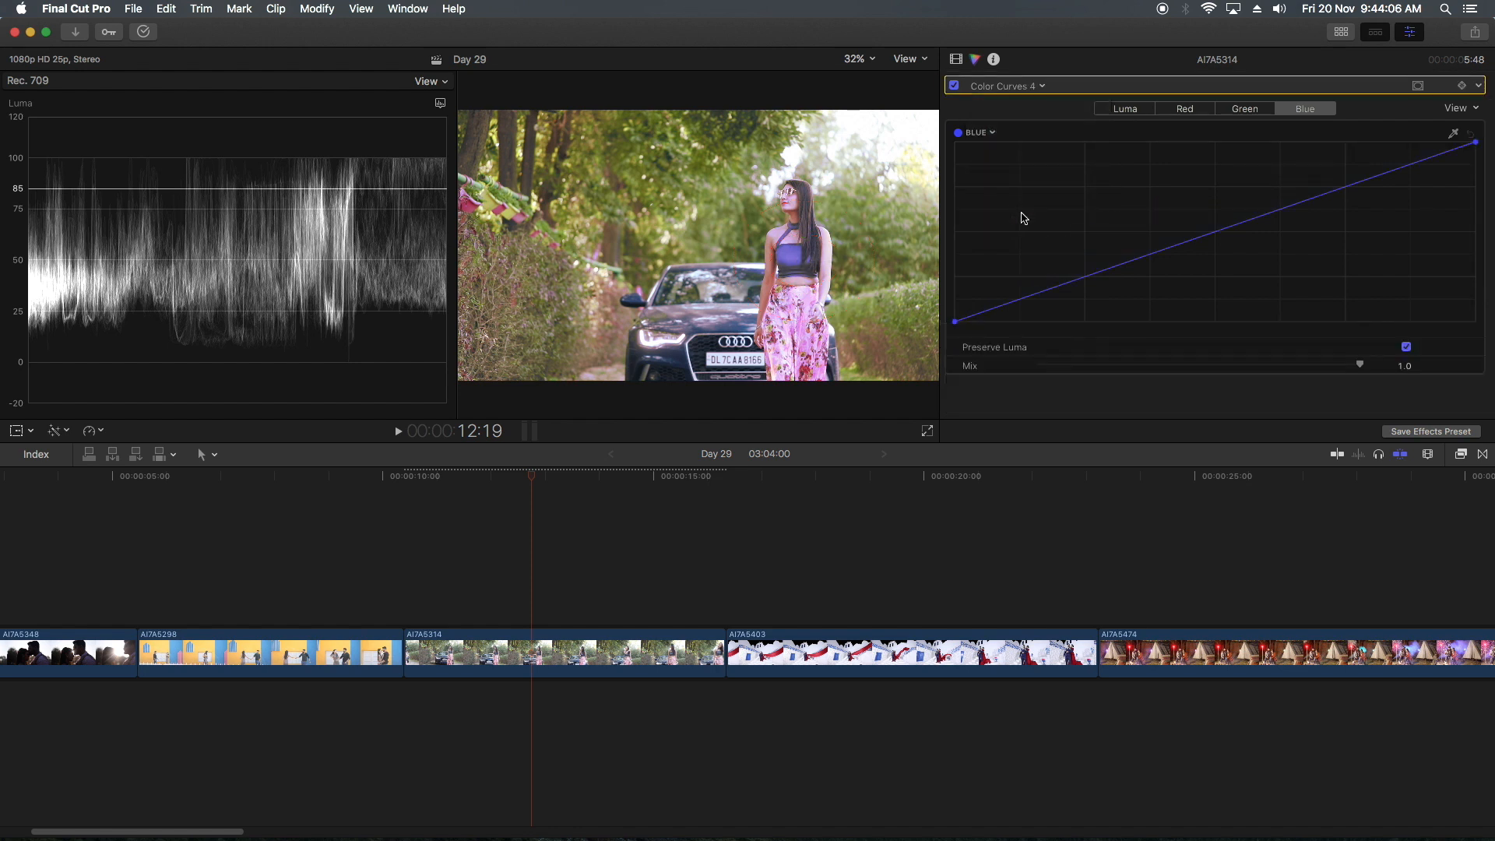
pyautogui.click(1417, 86)
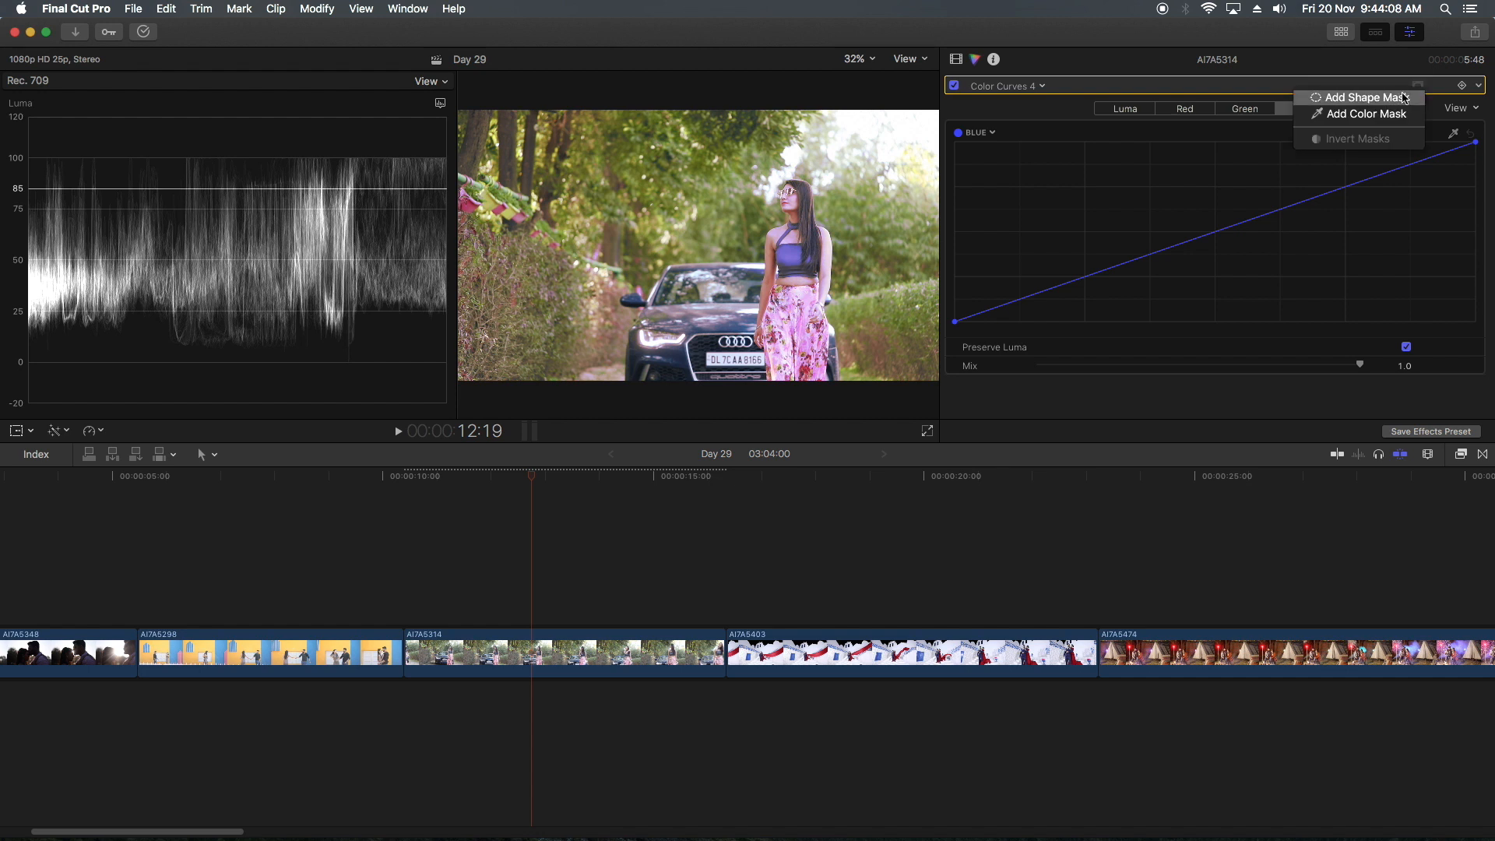
pyautogui.click(1361, 97)
pyautogui.moveTo(698, 246); pyautogui.dragTo(834, 264)
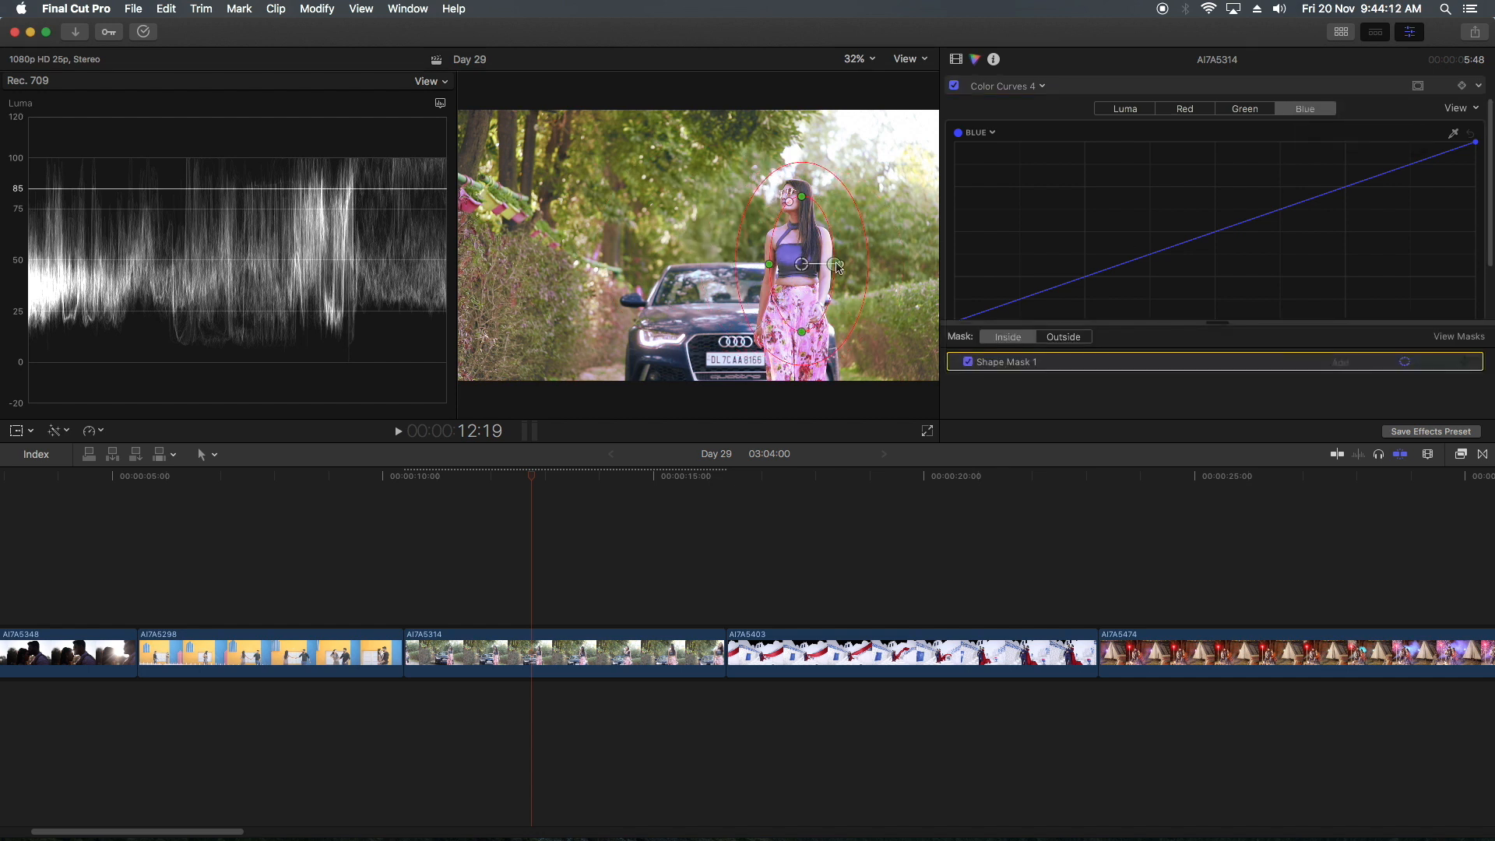
pyautogui.moveTo(802, 191); pyautogui.dragTo(802, 232)
pyautogui.moveTo(801, 293); pyautogui.dragTo(797, 252)
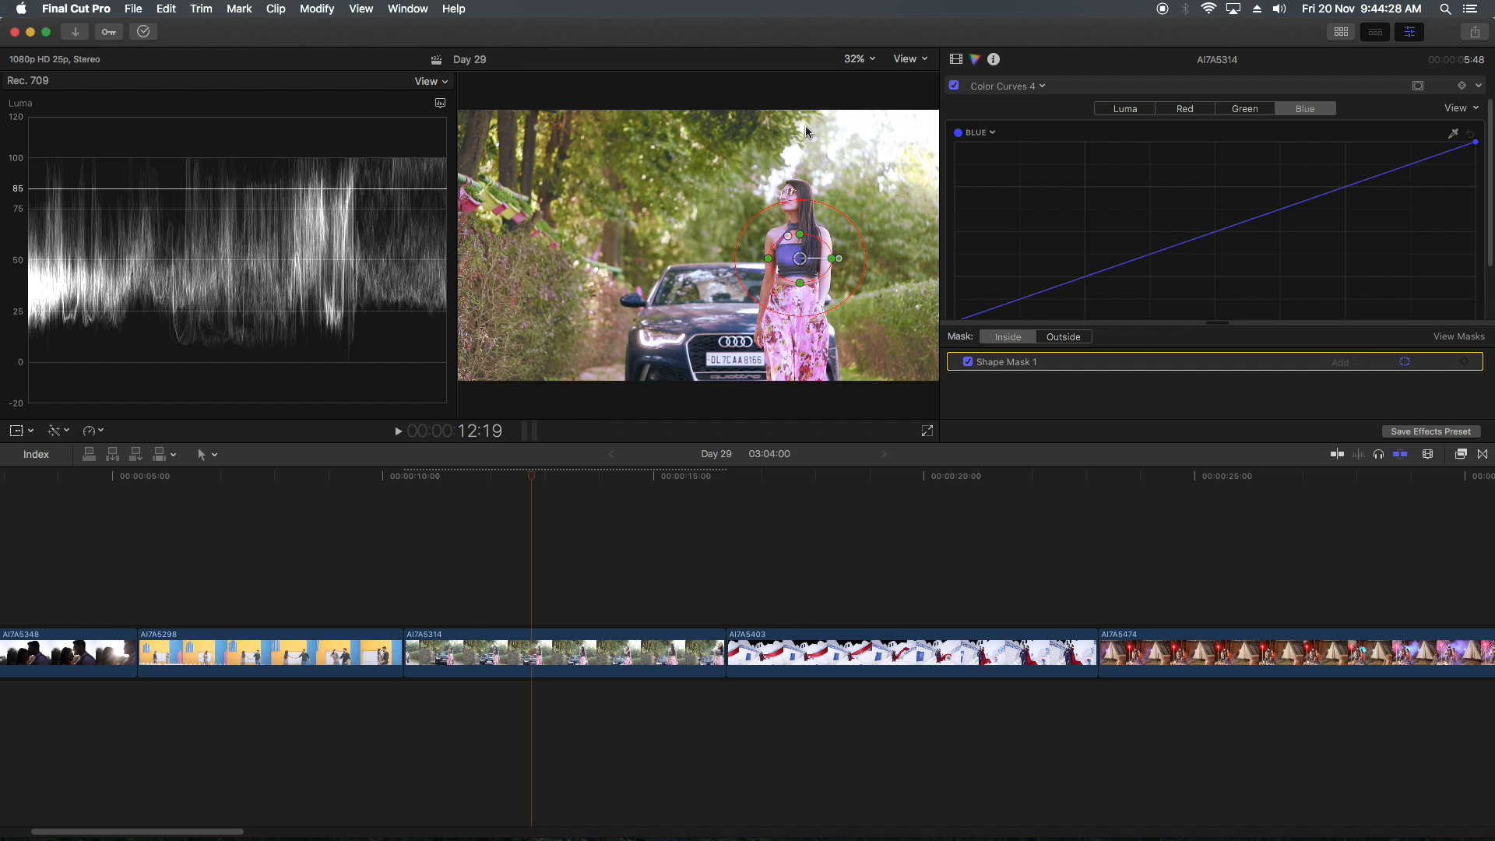
pyautogui.moveTo(1205, 240); pyautogui.dragTo(1228, 276)
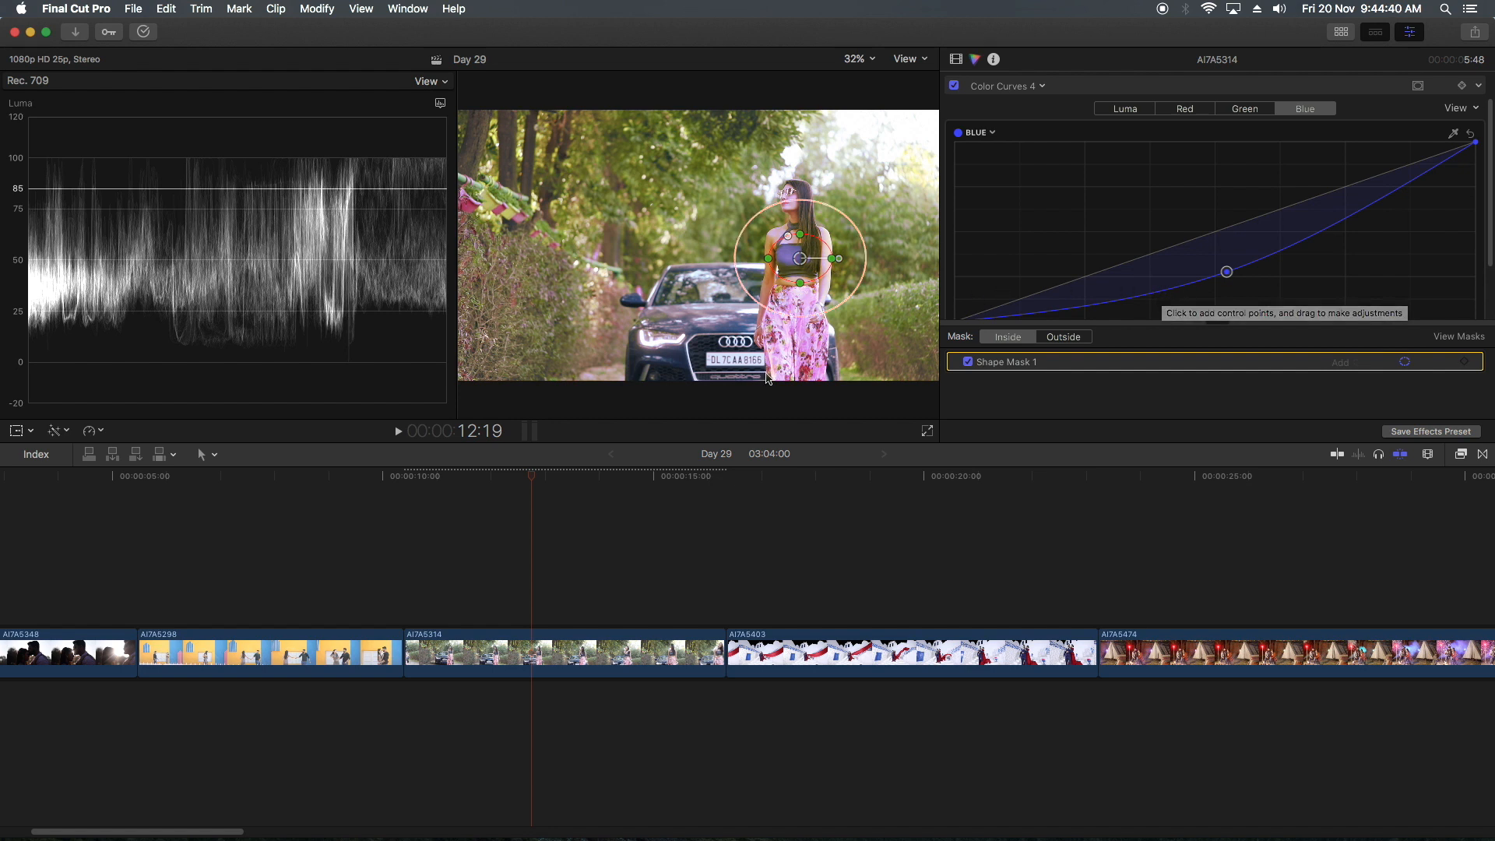
# Go to 10:19 near the start of clip AI7A5314 and add a keyframe to Shape Mask 1 of Color Curves 4
pyautogui.click(442, 474)
pyautogui.moveTo(444, 478)
pyautogui.mouseDown()
pyautogui.moveTo(514, 481)
pyautogui.moveTo(424, 493)
pyautogui.mouseUp()
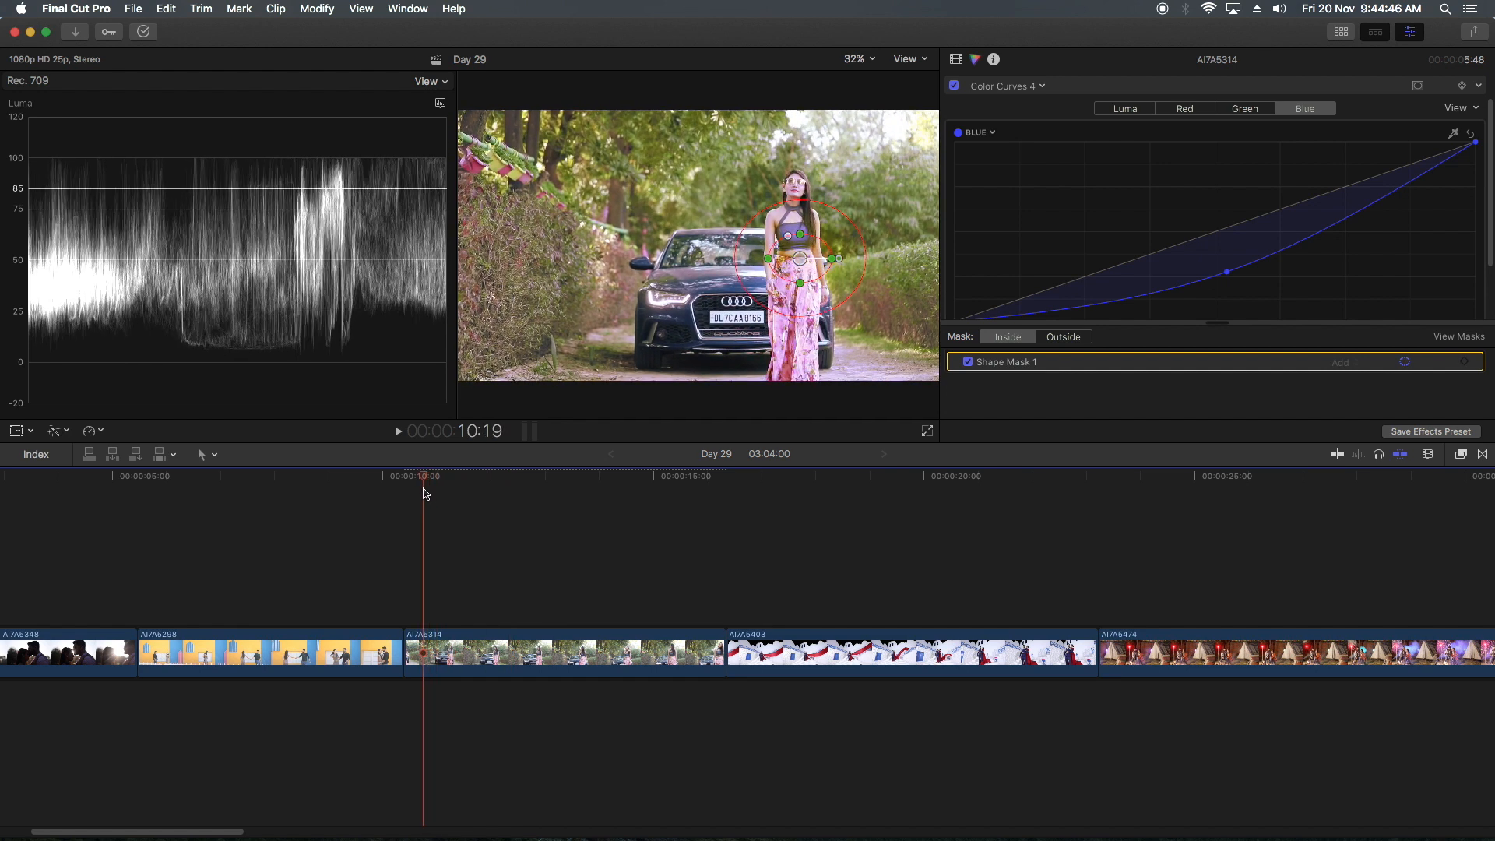
pyautogui.click(1463, 361)
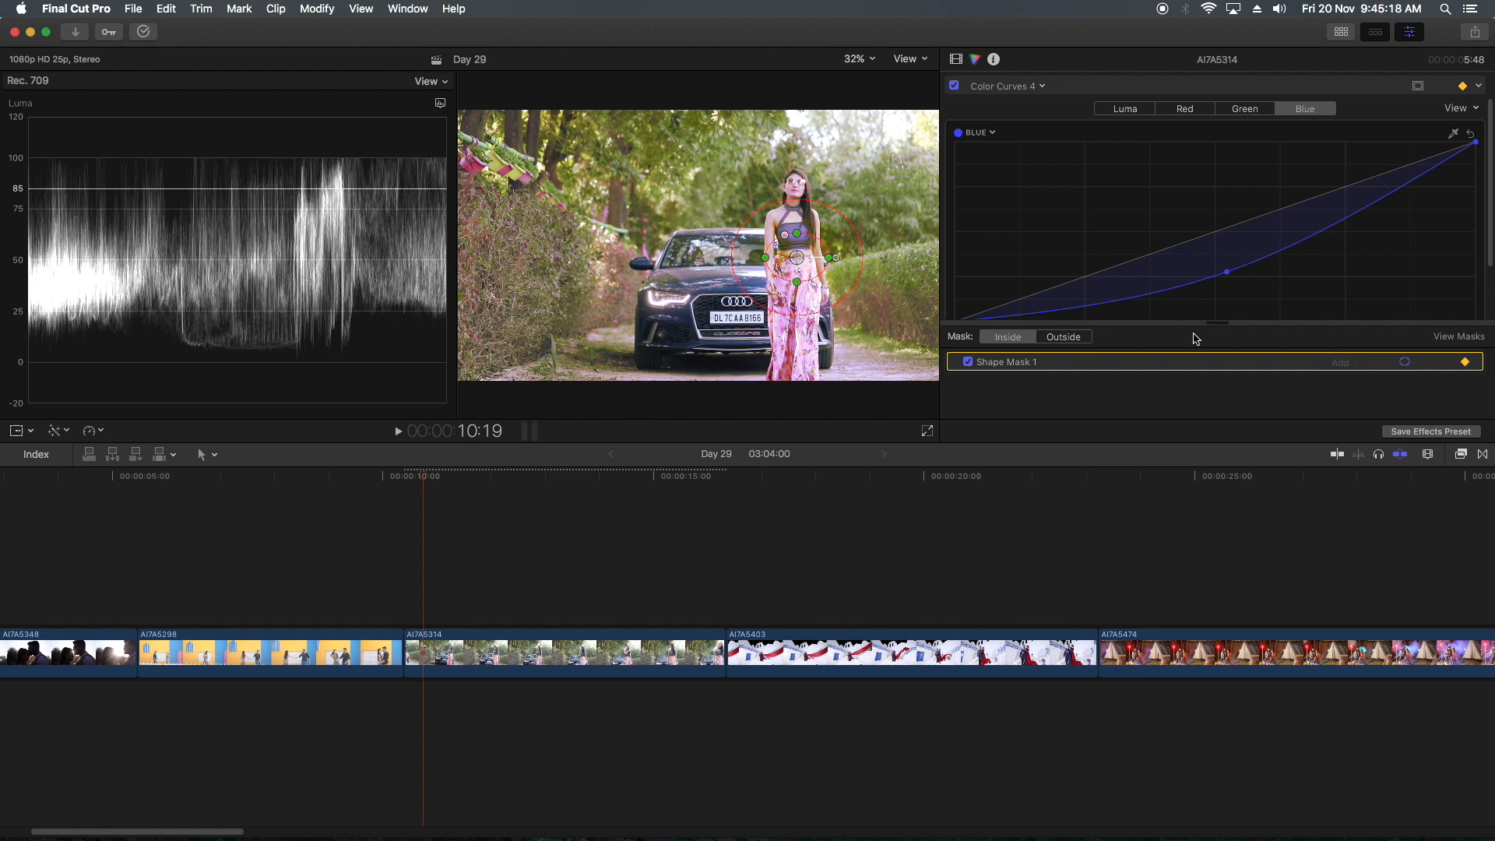
# Keyframe Shape Mask 1 to follow the woman's top by repositioning it at the clip's start, at 10:24 and near its end
pyautogui.moveTo(420, 487)
pyautogui.mouseDown()
pyautogui.moveTo(451, 485)
pyautogui.moveTo(403, 484)
pyautogui.mouseUp()
pyautogui.moveTo(796, 258); pyautogui.dragTo(794, 228)
pyautogui.moveTo(414, 477); pyautogui.dragTo(434, 475)
pyautogui.moveTo(798, 259); pyautogui.dragTo(799, 254)
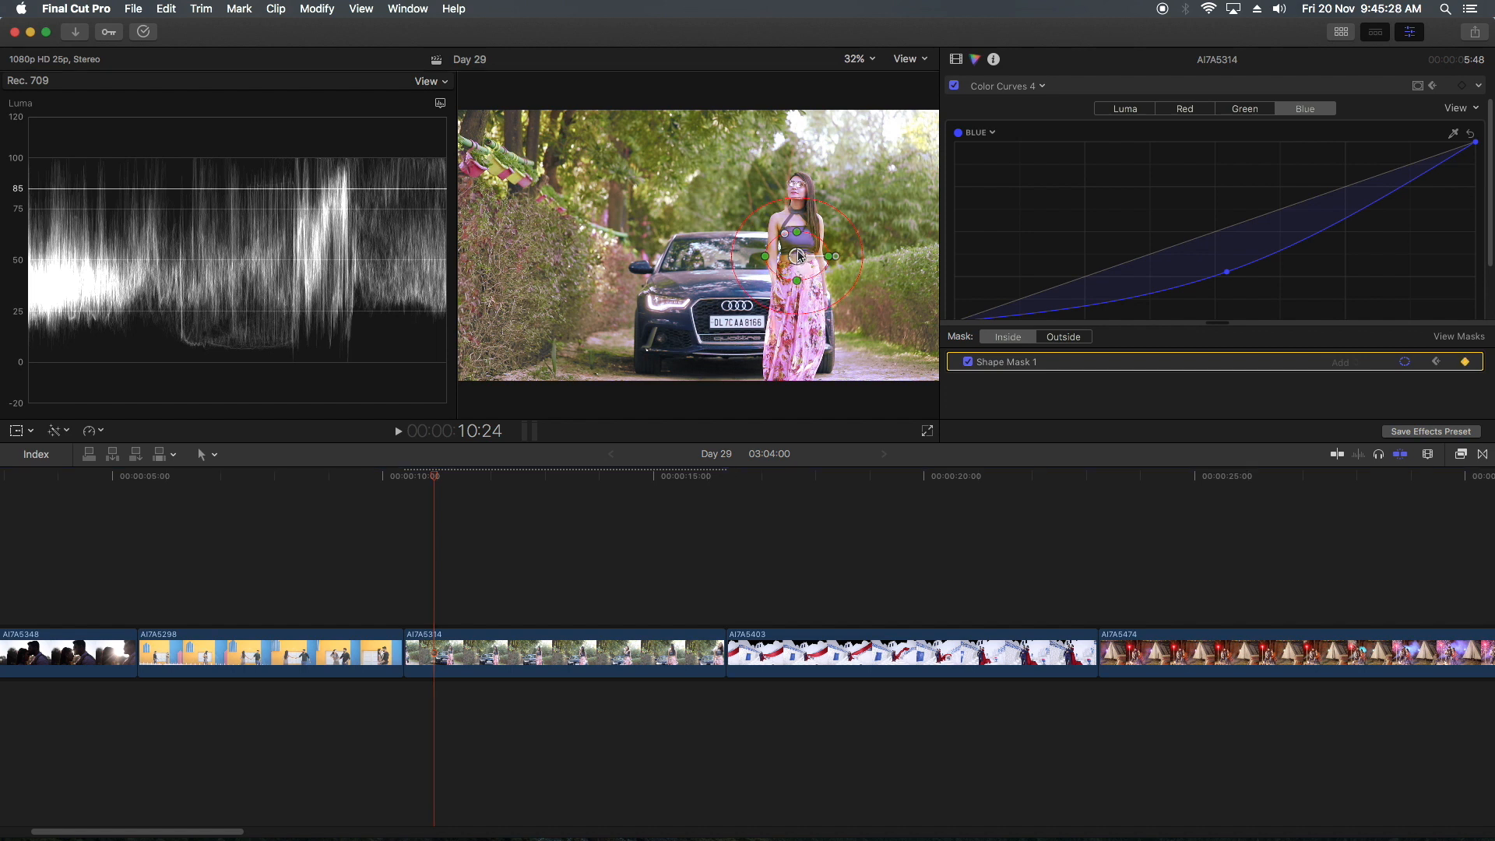
pyautogui.moveTo(444, 473); pyautogui.dragTo(707, 482)
pyautogui.click(798, 238)
pyautogui.moveTo(804, 263); pyautogui.dragTo(841, 257)
# Play clip AI7A5314 from its start to check how the keyframed shape mask follows the woman
pyautogui.click(406, 474)
pyautogui.press('space')
pyautogui.press('space')
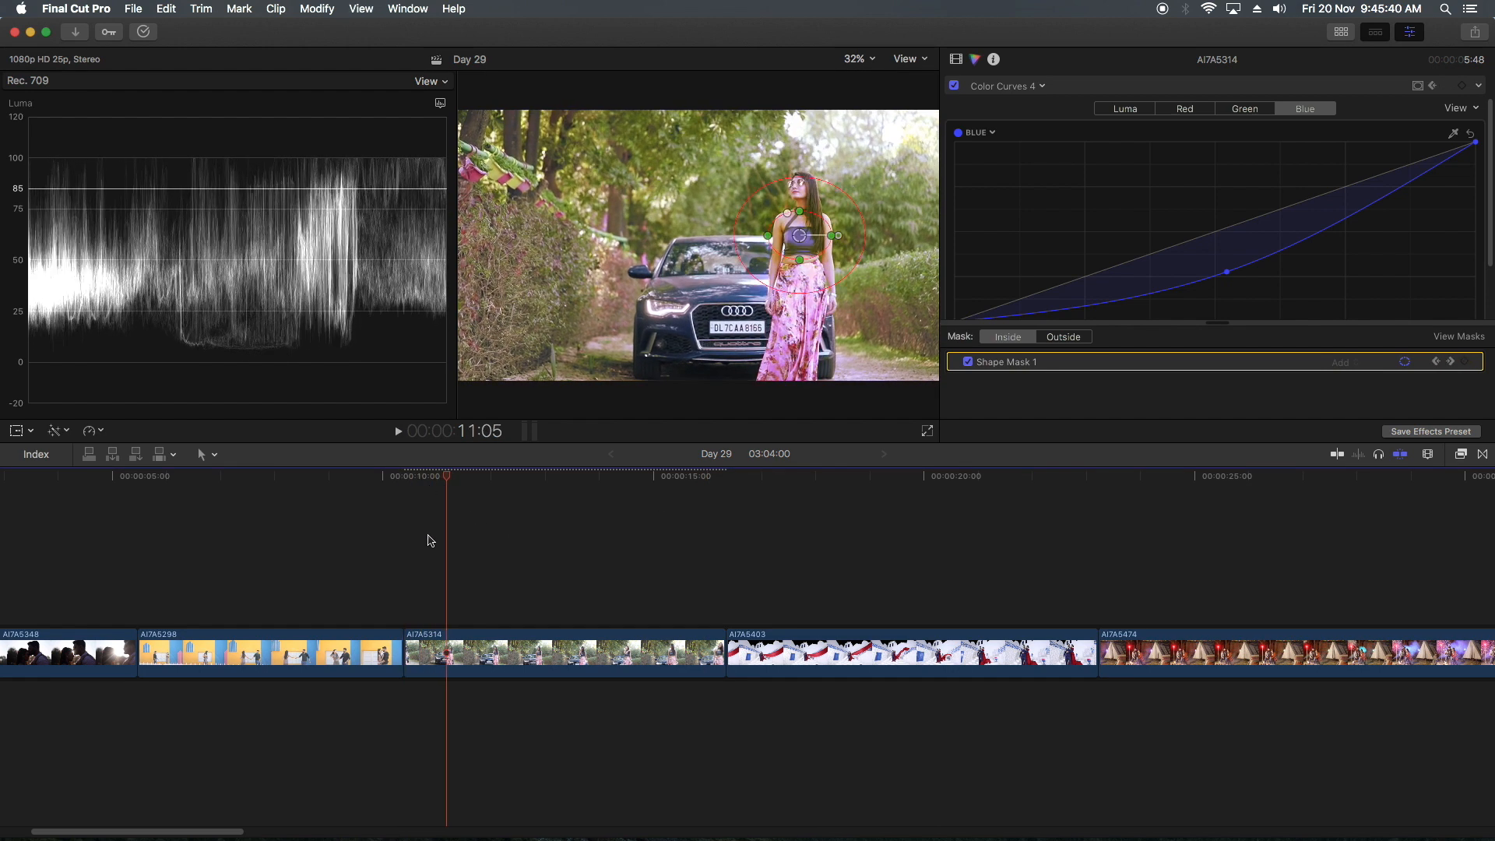
pyautogui.moveTo(447, 476); pyautogui.dragTo(405, 489)
pyautogui.press('space')
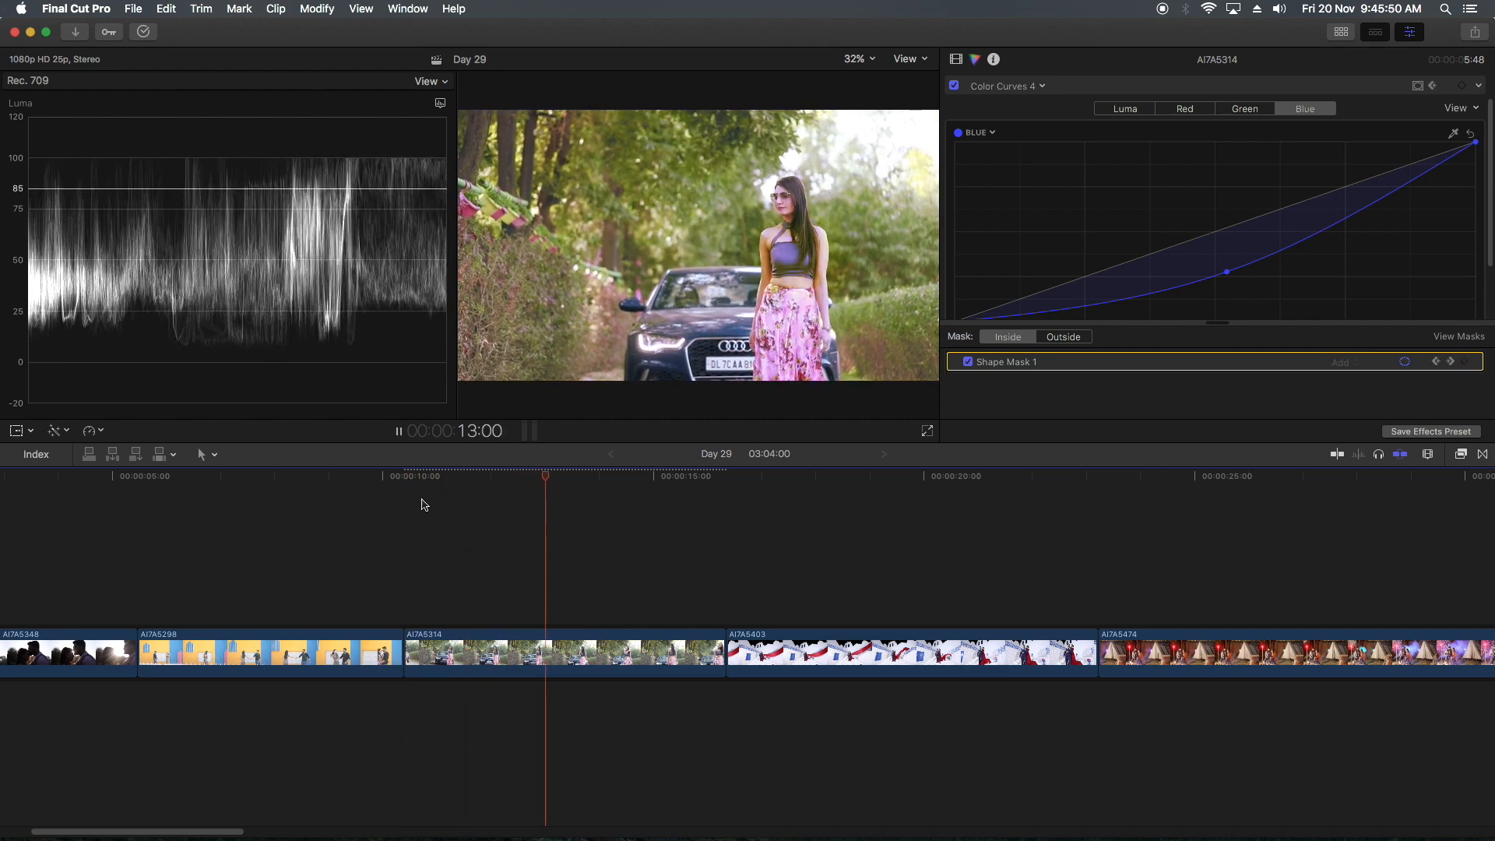
pyautogui.press('space')
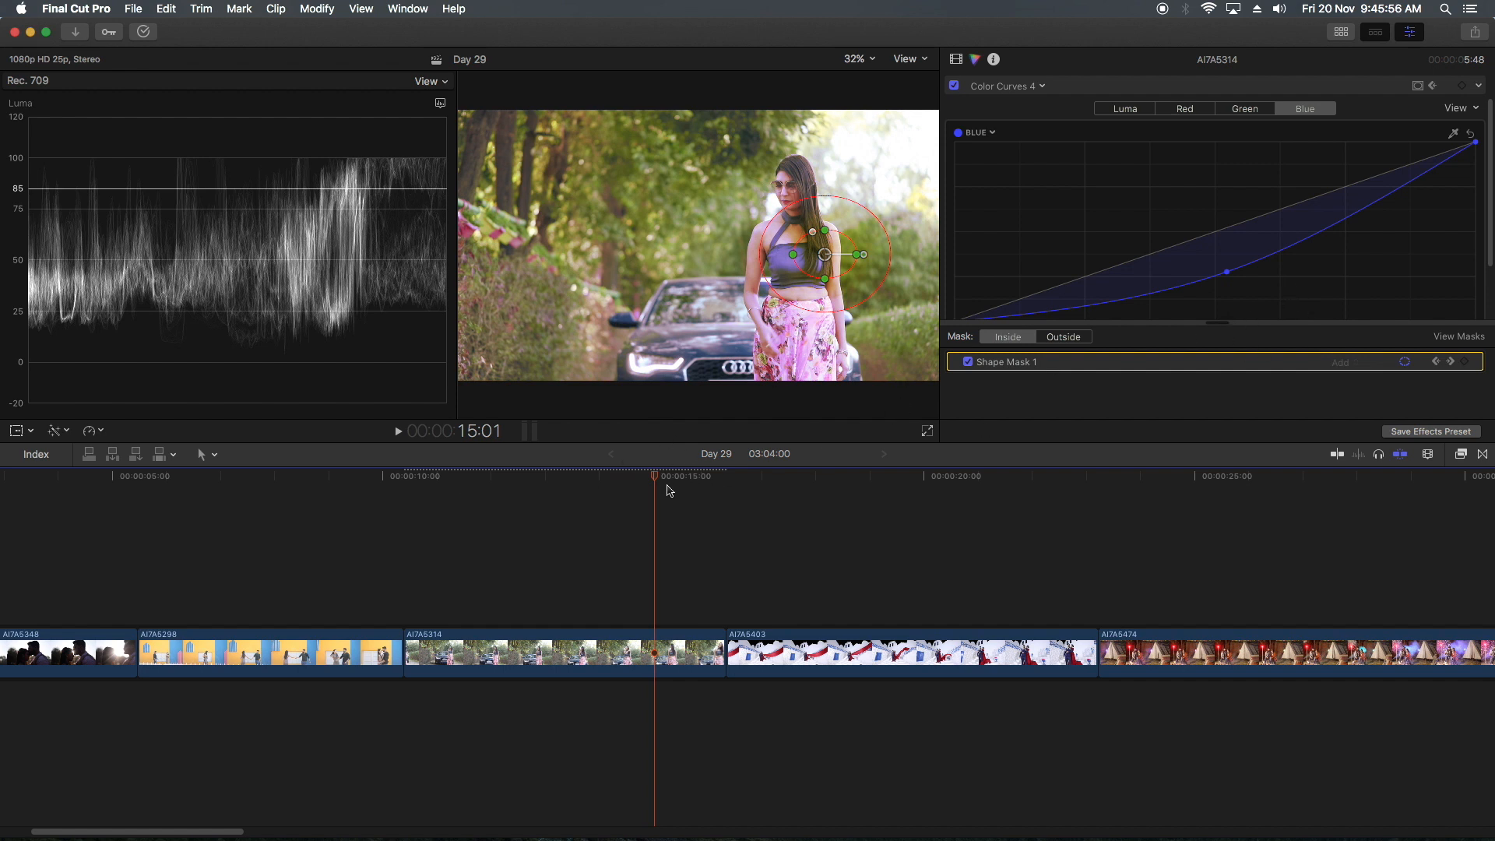
# Scrub around clip AI7A5314 and inspect its list of color corrections at 14:00
pyautogui.moveTo(594, 490); pyautogui.dragTo(373, 493)
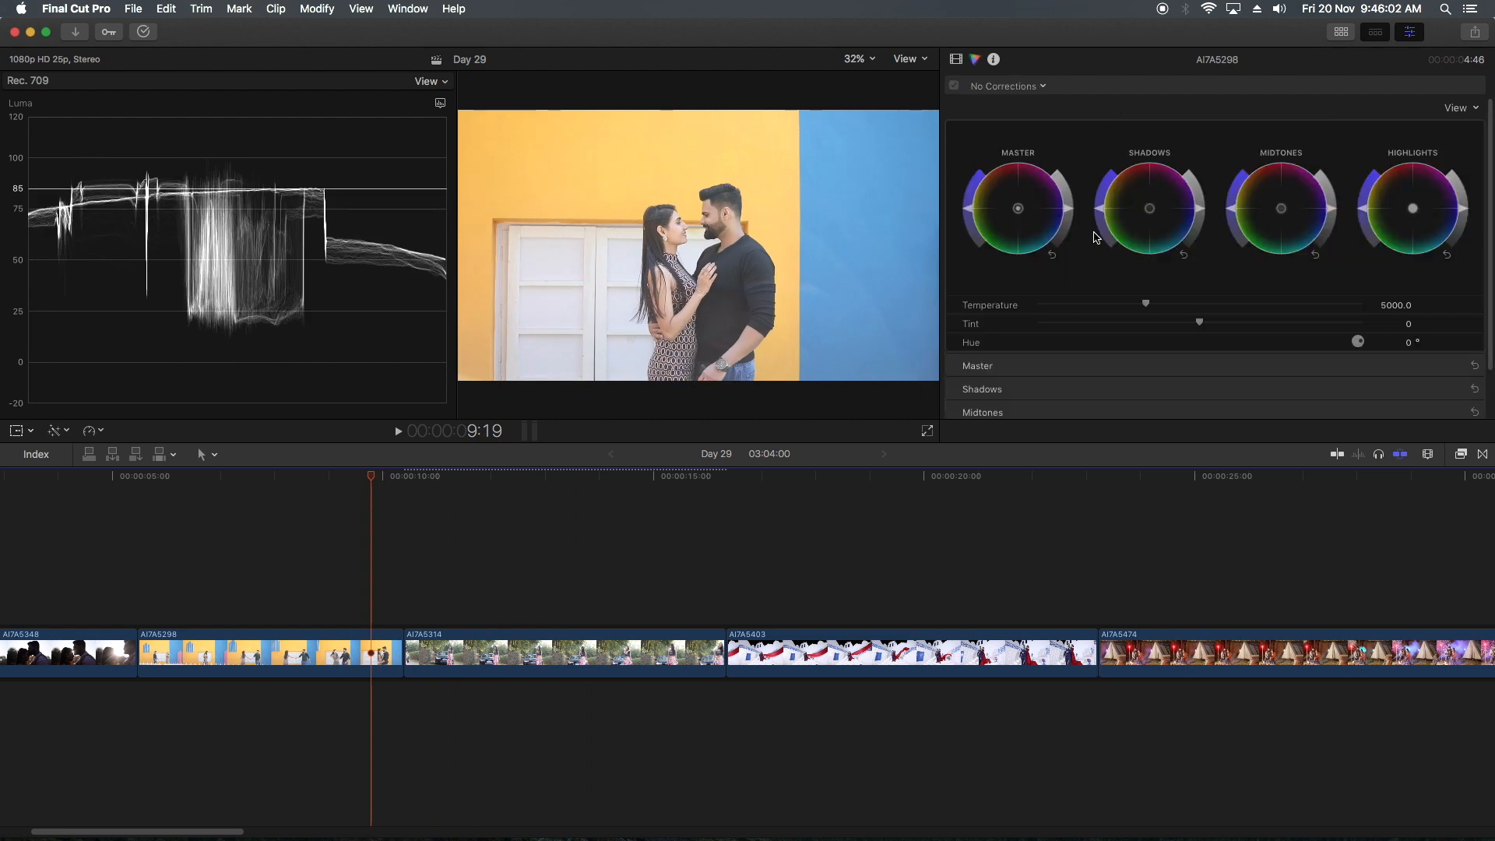
pyautogui.moveTo(497, 478); pyautogui.dragTo(602, 479)
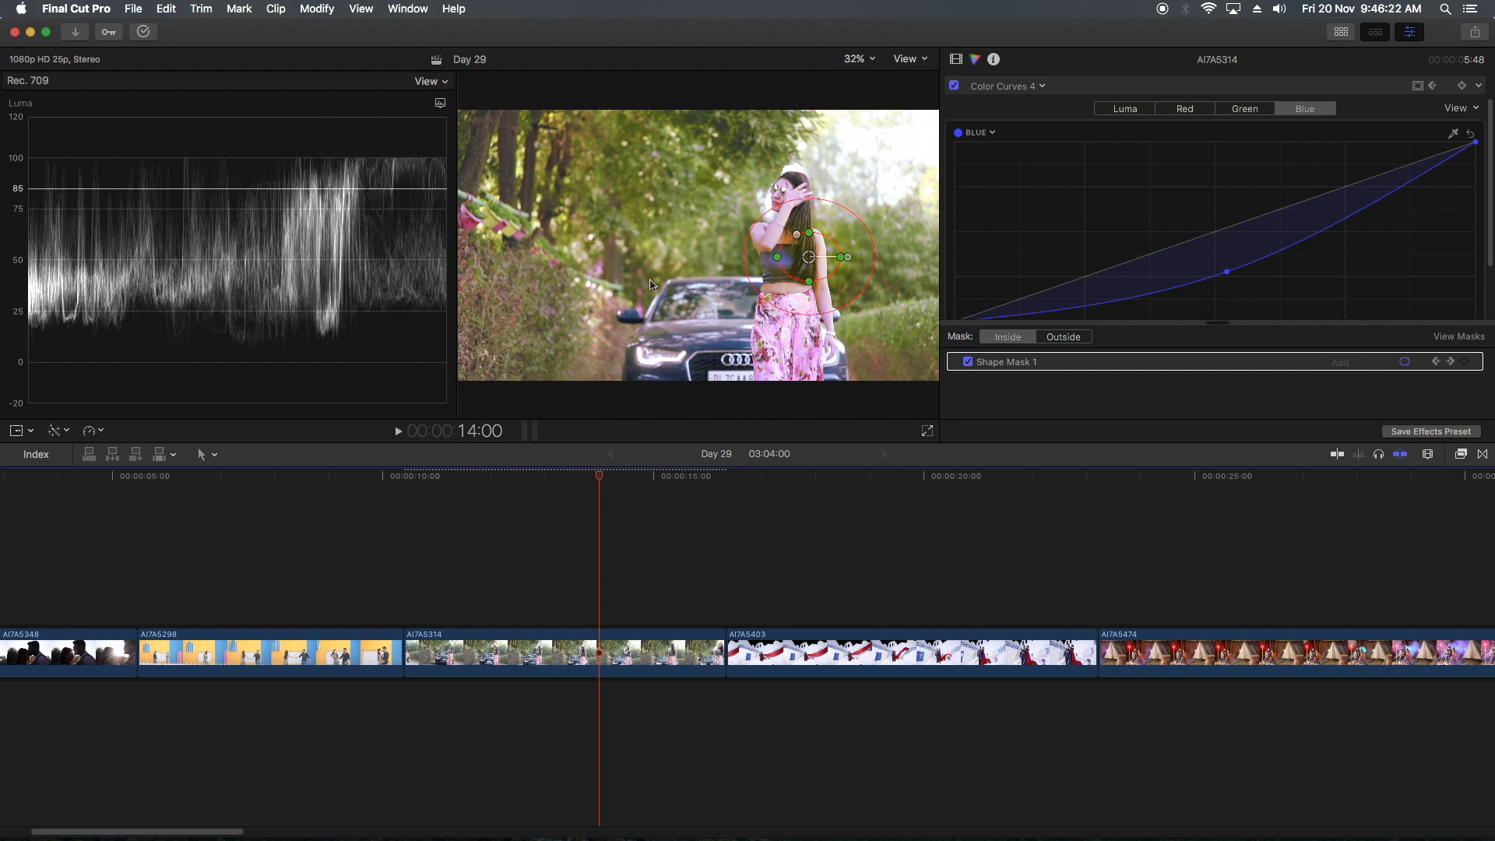
pyautogui.click(1018, 91)
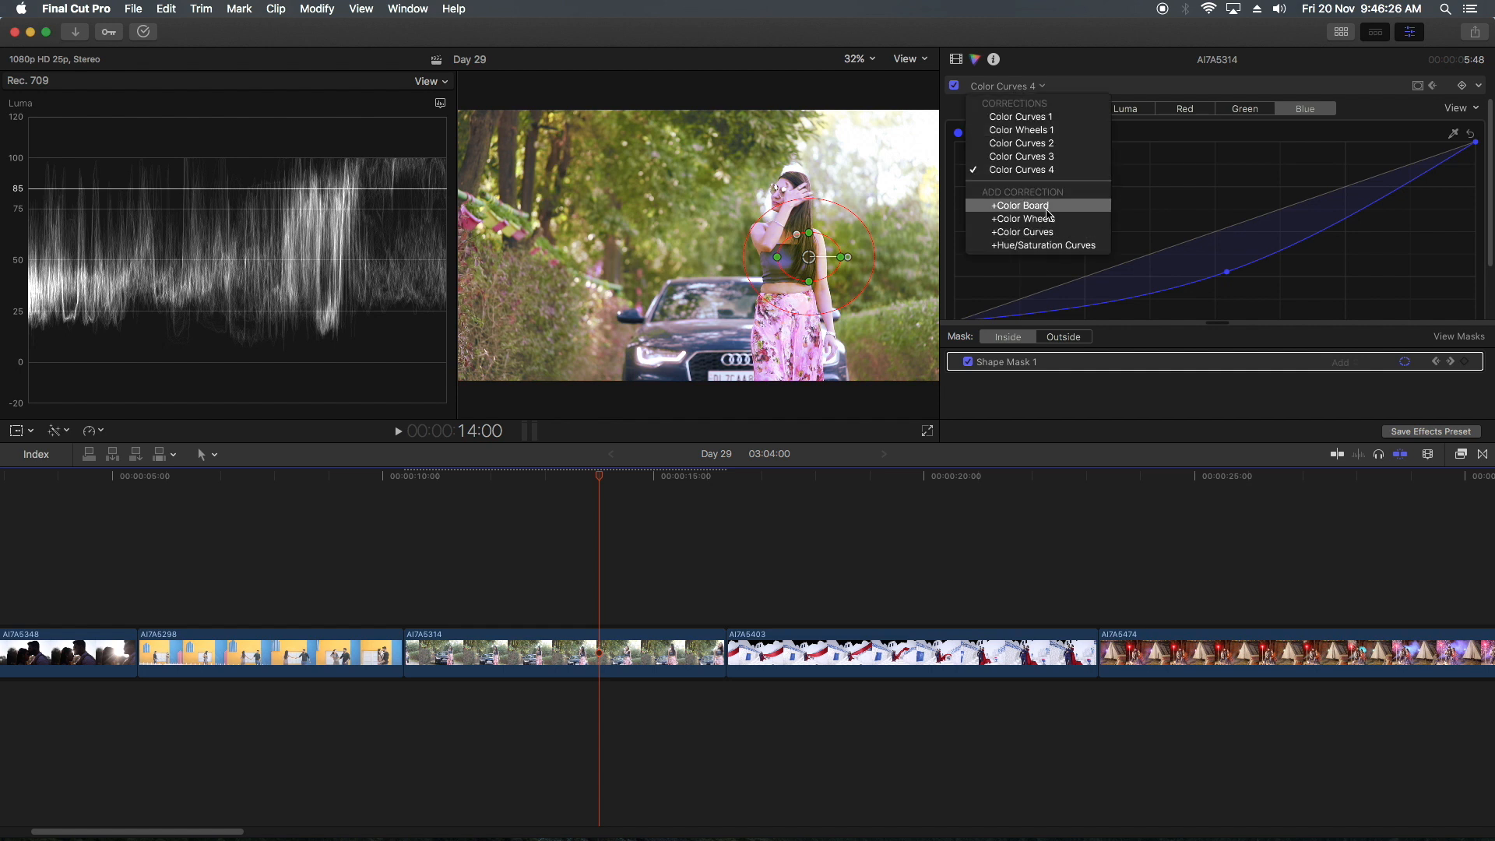
pyautogui.click(670, 537)
# Go to 19:02, select clip AI7A5403 and add a Color Wheels correction to it
pyautogui.click(692, 477)
pyautogui.moveTo(771, 478); pyautogui.dragTo(876, 478)
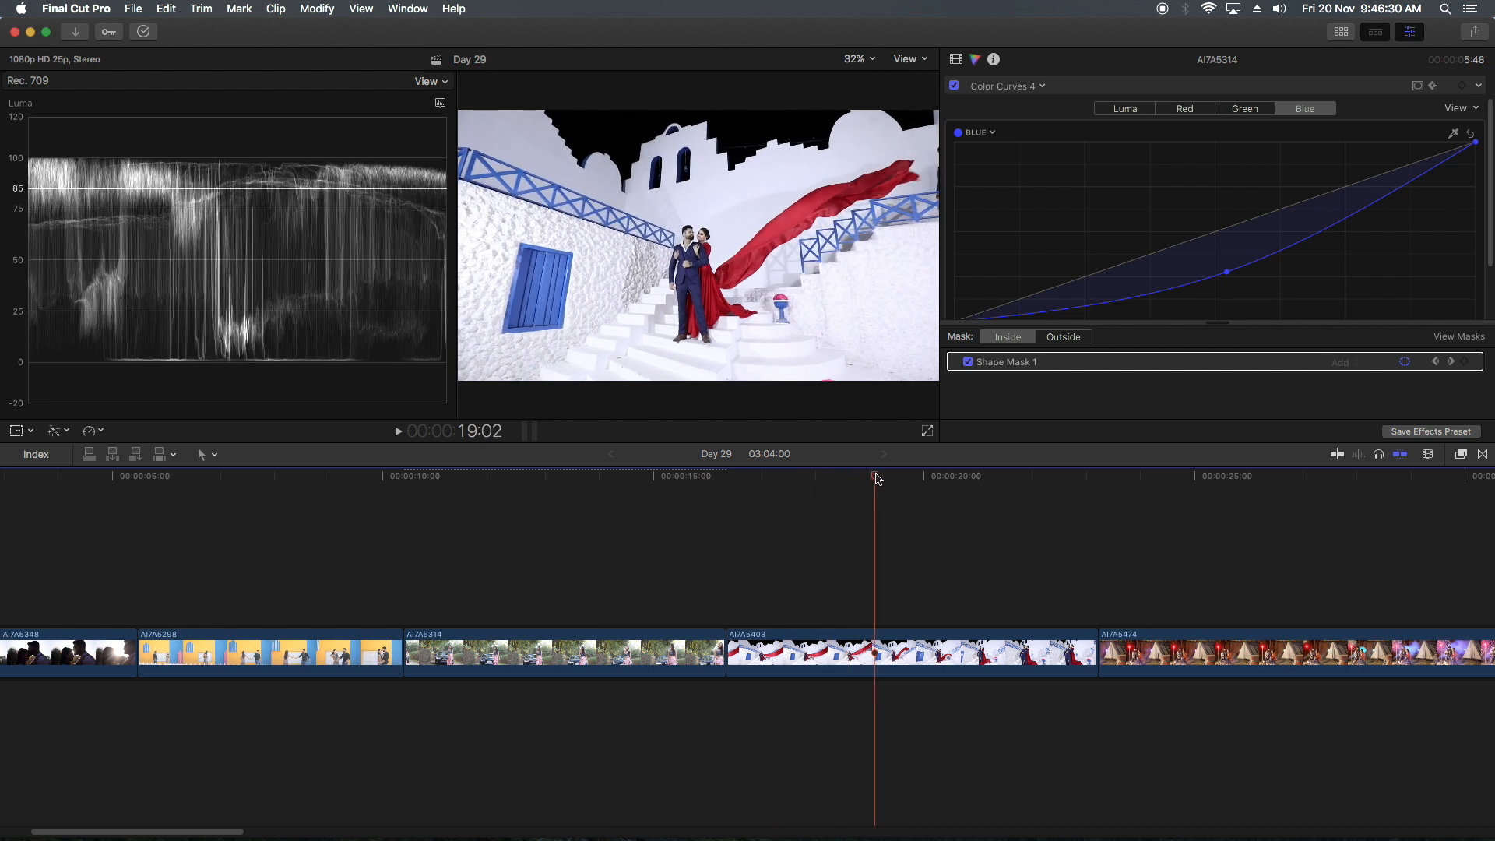
pyautogui.press('super+Tab')
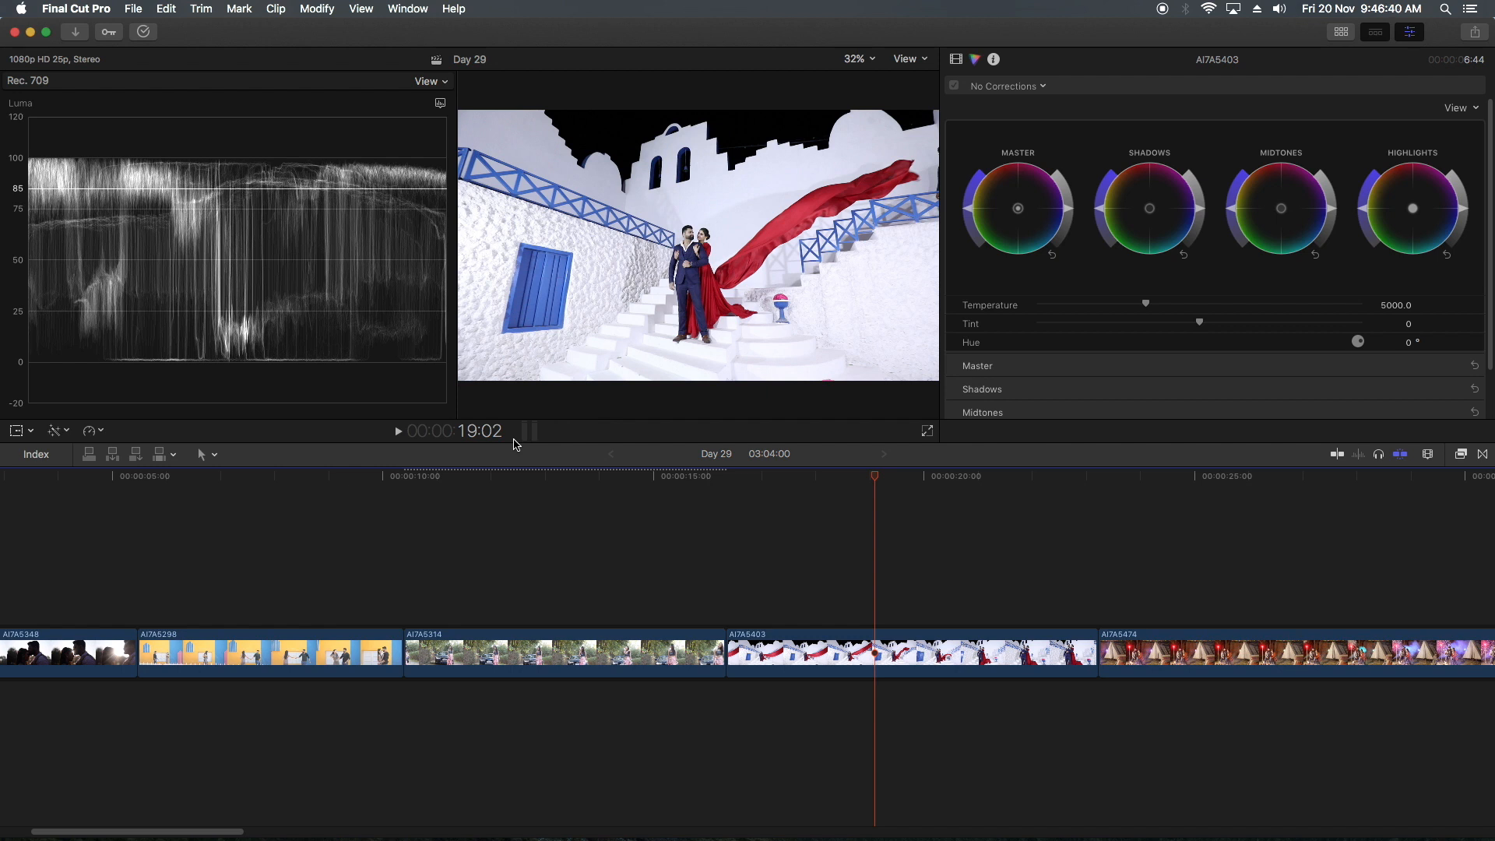
pyautogui.click(864, 666)
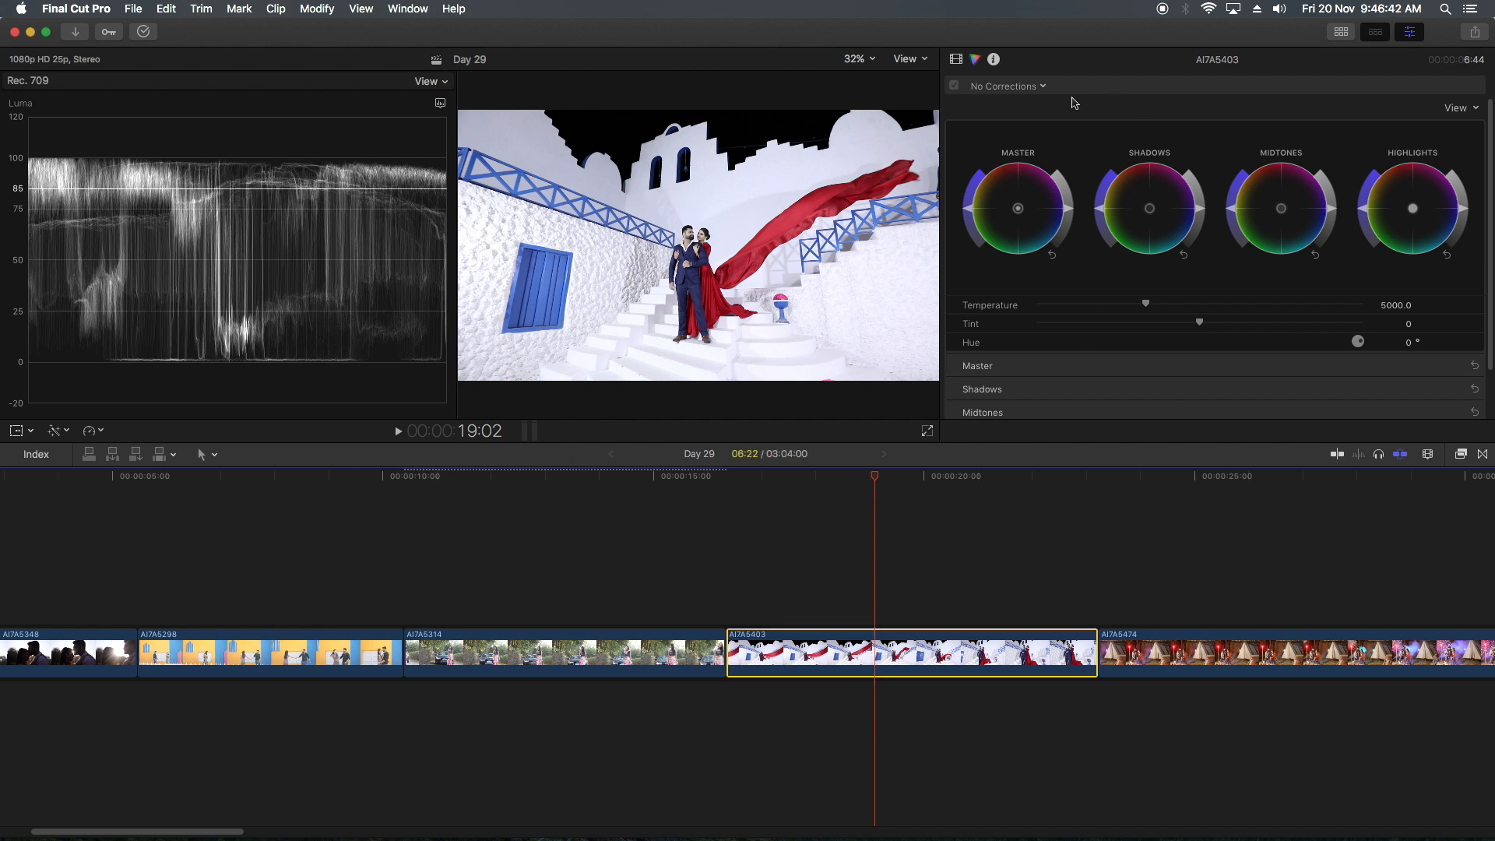
pyautogui.click(1026, 87)
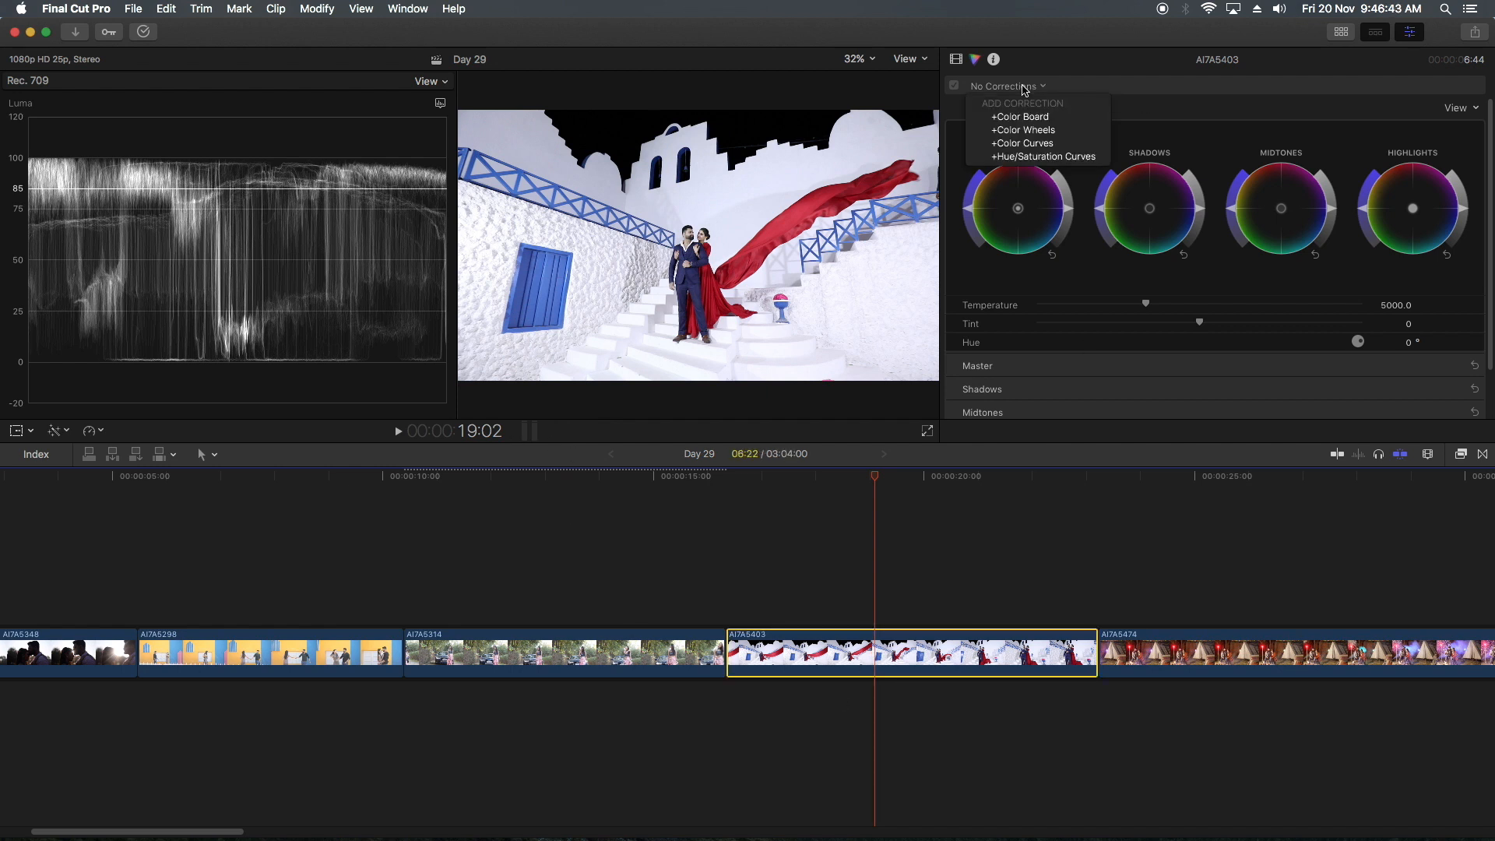
pyautogui.click(1022, 130)
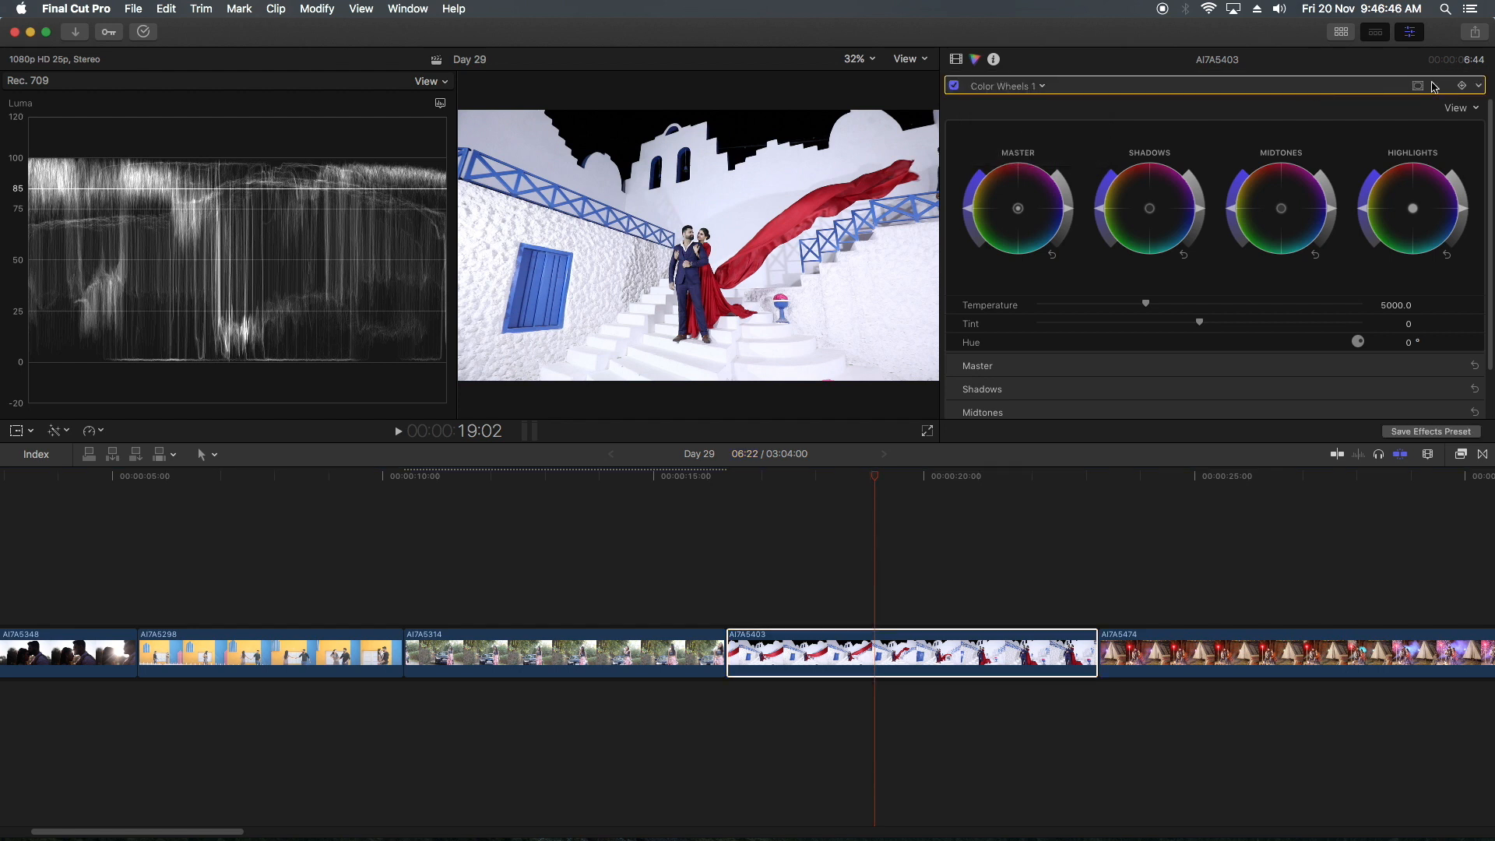
# Add a color mask to Color Wheels 1 and sample the red cloth and dress so the mask covers all their shades
pyautogui.click(1419, 88)
pyautogui.click(1381, 110)
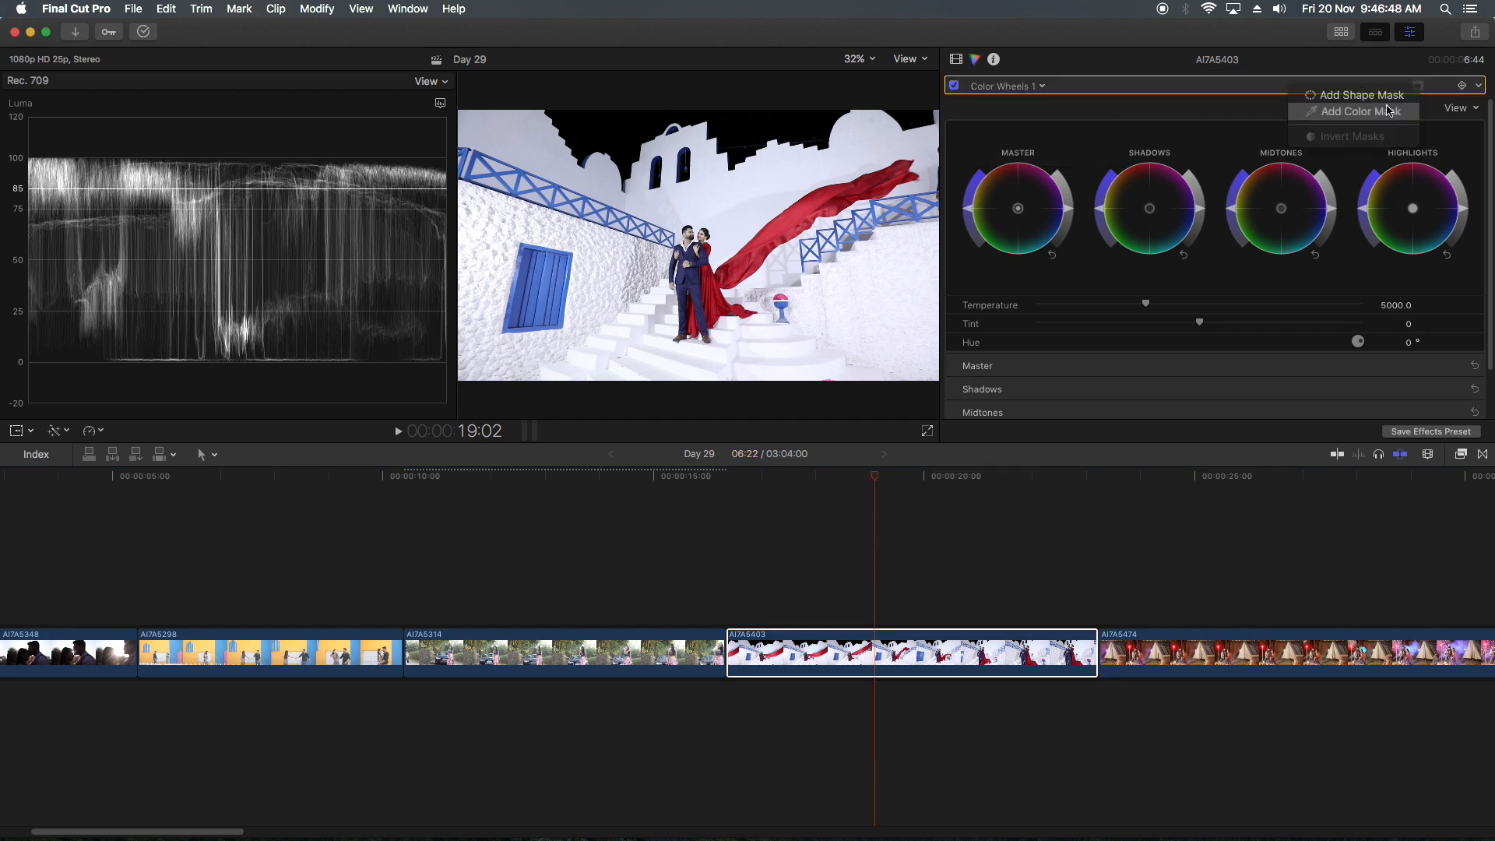
pyautogui.moveTo(785, 220); pyautogui.dragTo(796, 215)
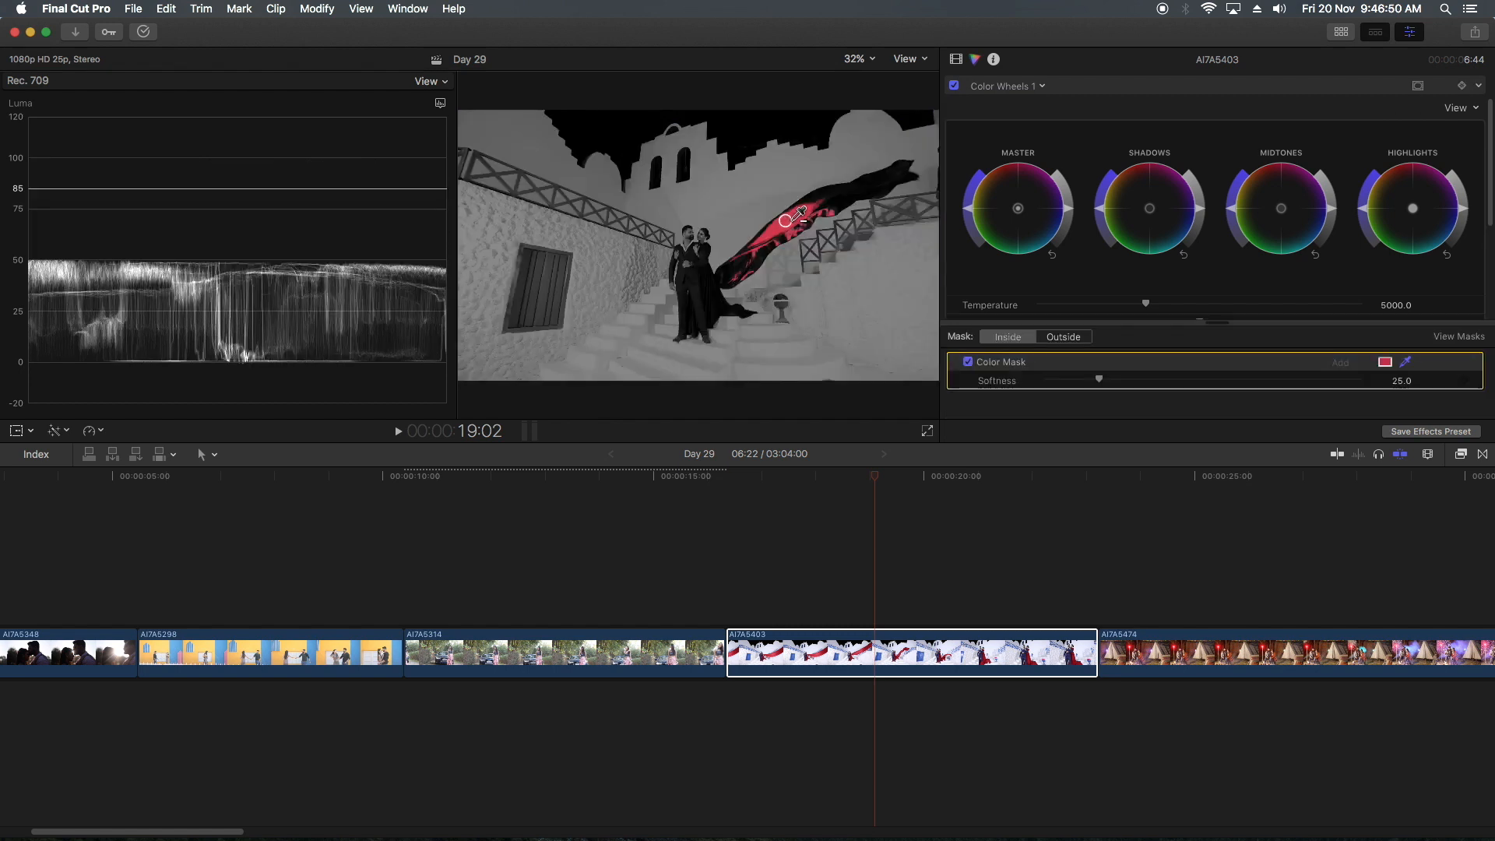
pyautogui.keyDown('alt'); pyautogui.click(784, 220); pyautogui.keyUp('alt')
pyautogui.moveTo(785, 220); pyautogui.dragTo(723, 273)
pyautogui.moveTo(865, 188)
pyautogui.mouseDown()
pyautogui.moveTo(854, 195)
pyautogui.moveTo(907, 166)
pyautogui.mouseUp()
pyautogui.keyDown('shift'); pyautogui.click(909, 178); pyautogui.keyUp('shift')
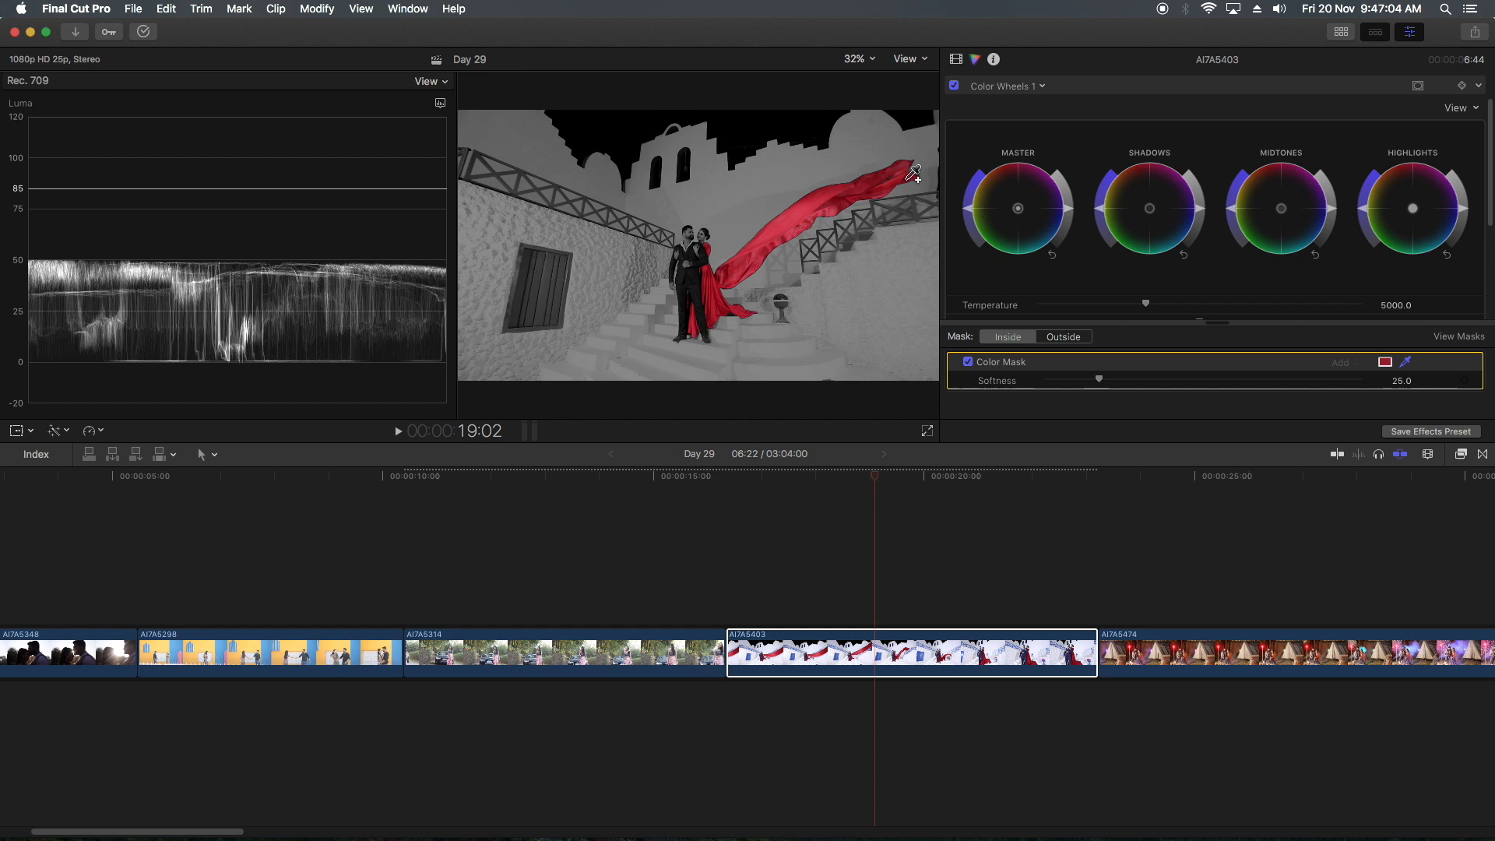
pyautogui.click(700, 326)
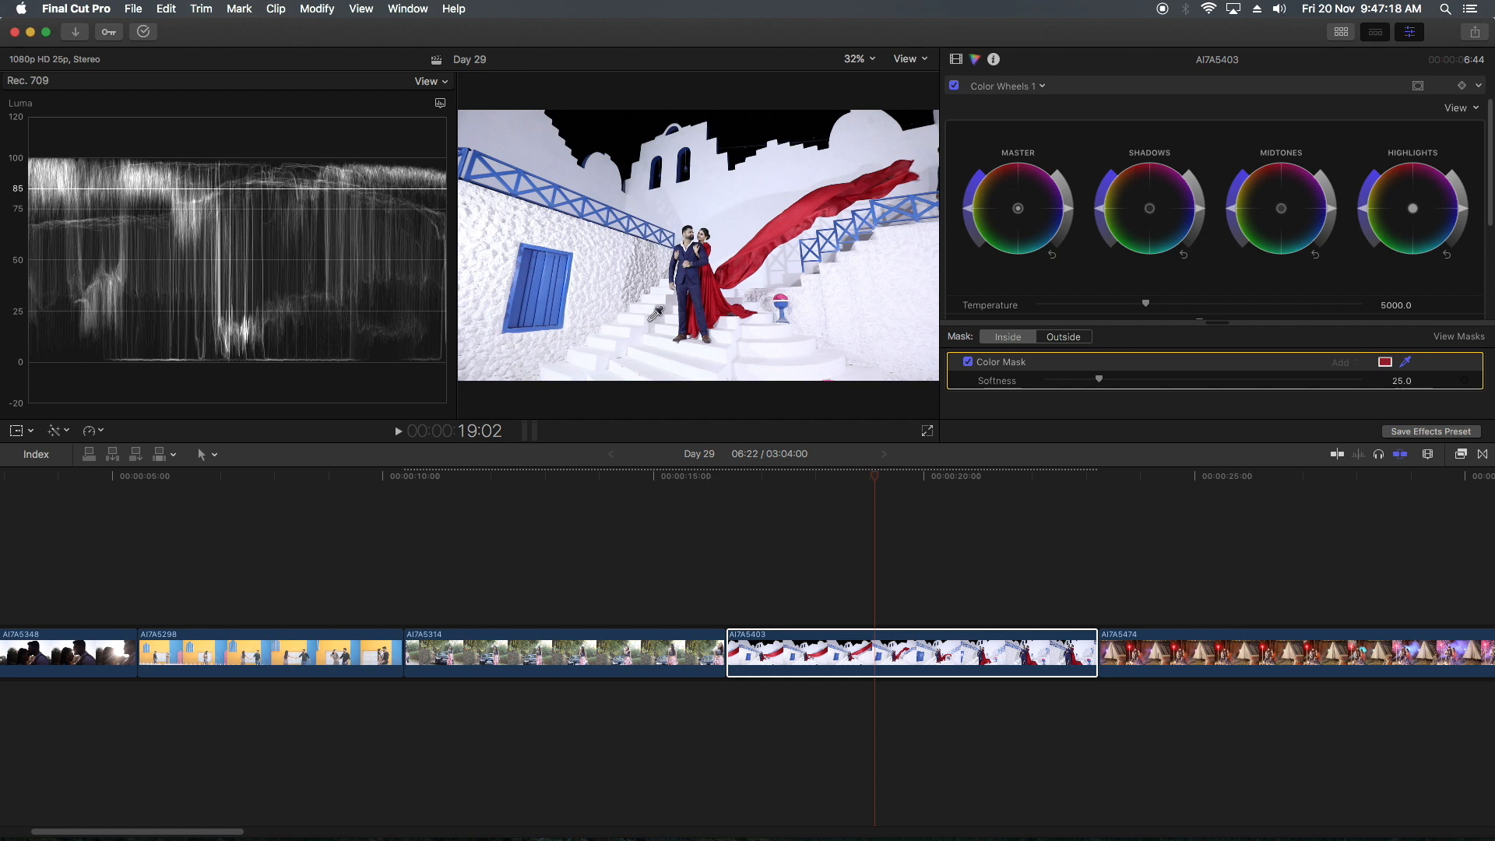
# Fully desaturate everything outside the color mask with the master wheel, and set the mask's softness to 29
pyautogui.click(1071, 342)
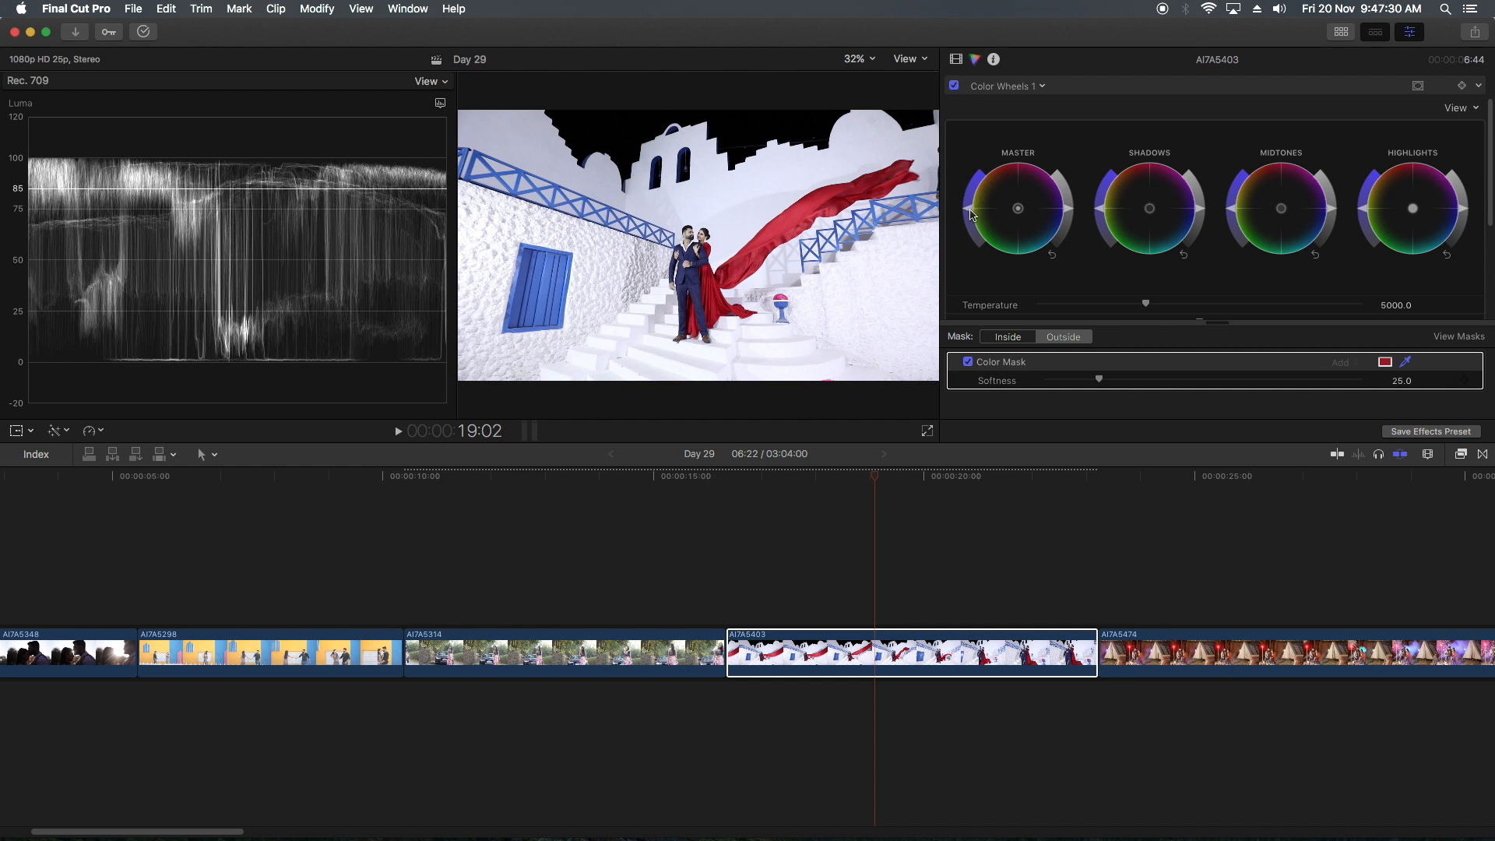
pyautogui.moveTo(972, 213); pyautogui.dragTo(1004, 261)
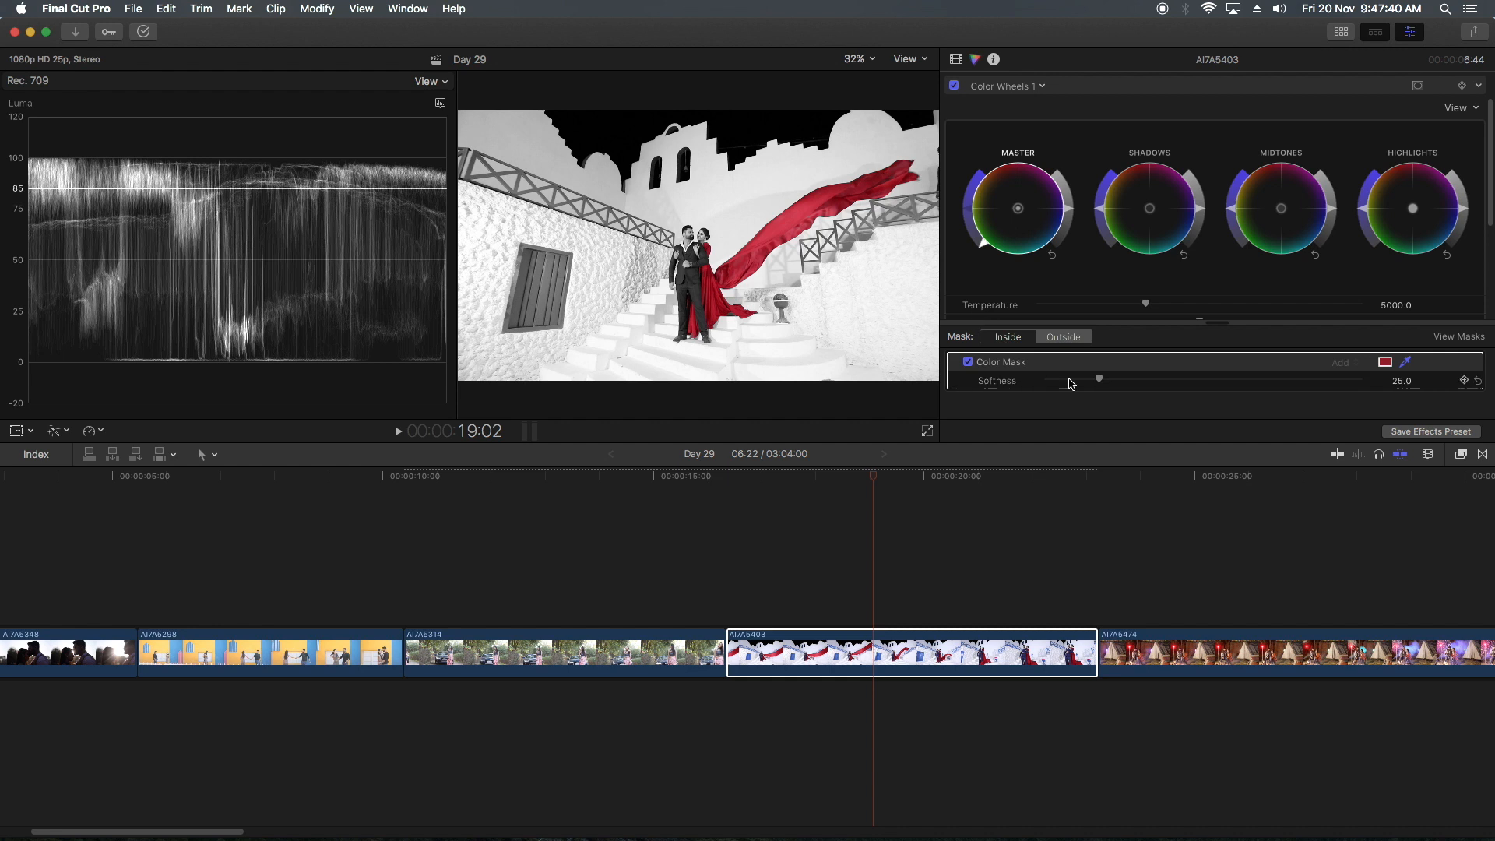
pyautogui.moveTo(1103, 383); pyautogui.dragTo(1112, 383)
# Play clip AI7A5403 from its start and, at 17:13, add the grey patch in the red cloth to the color mask
pyautogui.click(726, 485)
pyautogui.press('space')
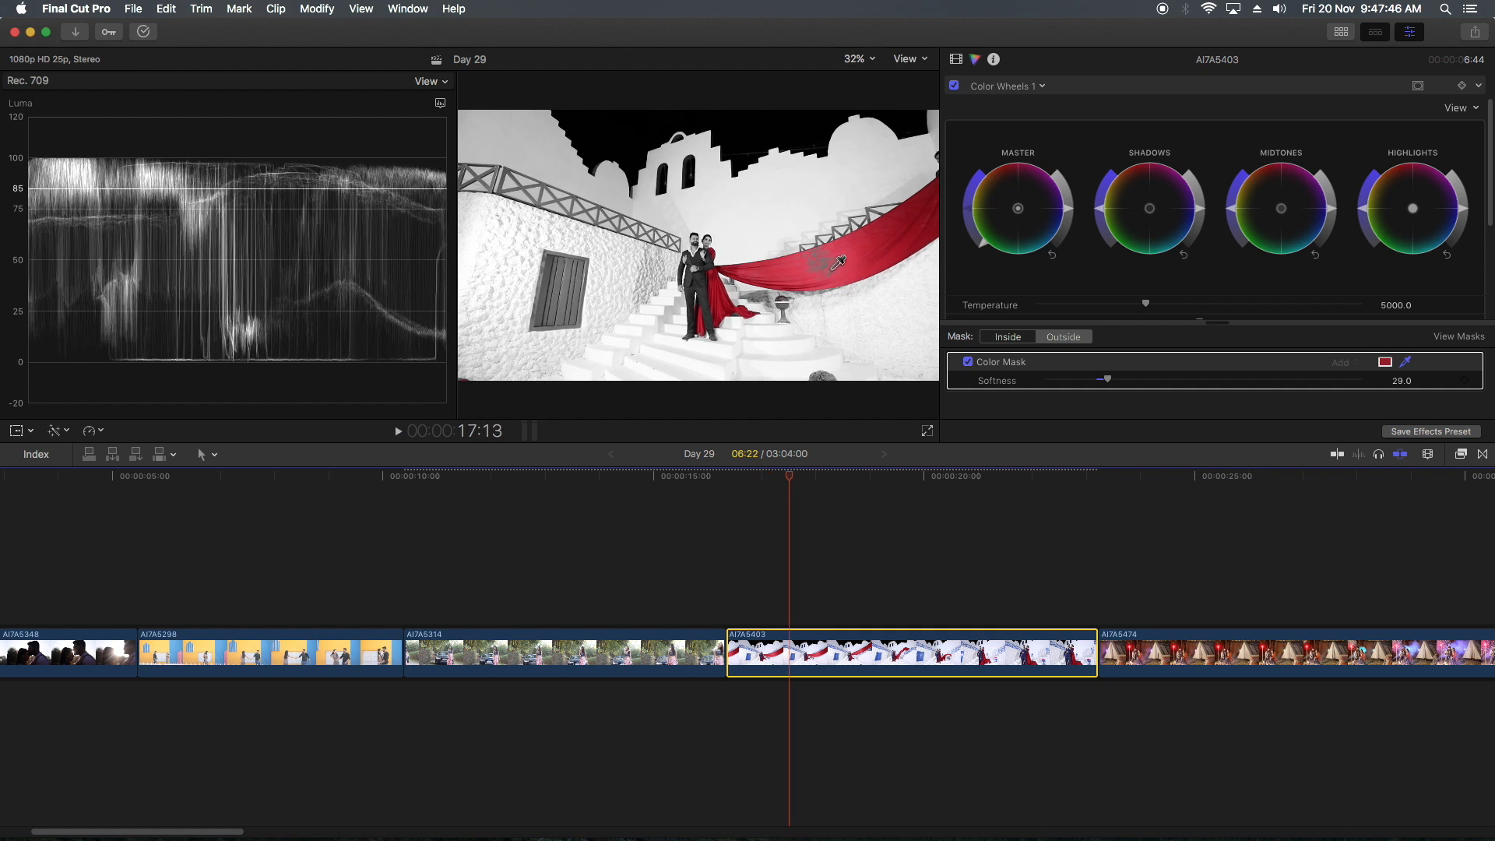
pyautogui.click(1408, 362)
pyautogui.click(1022, 339)
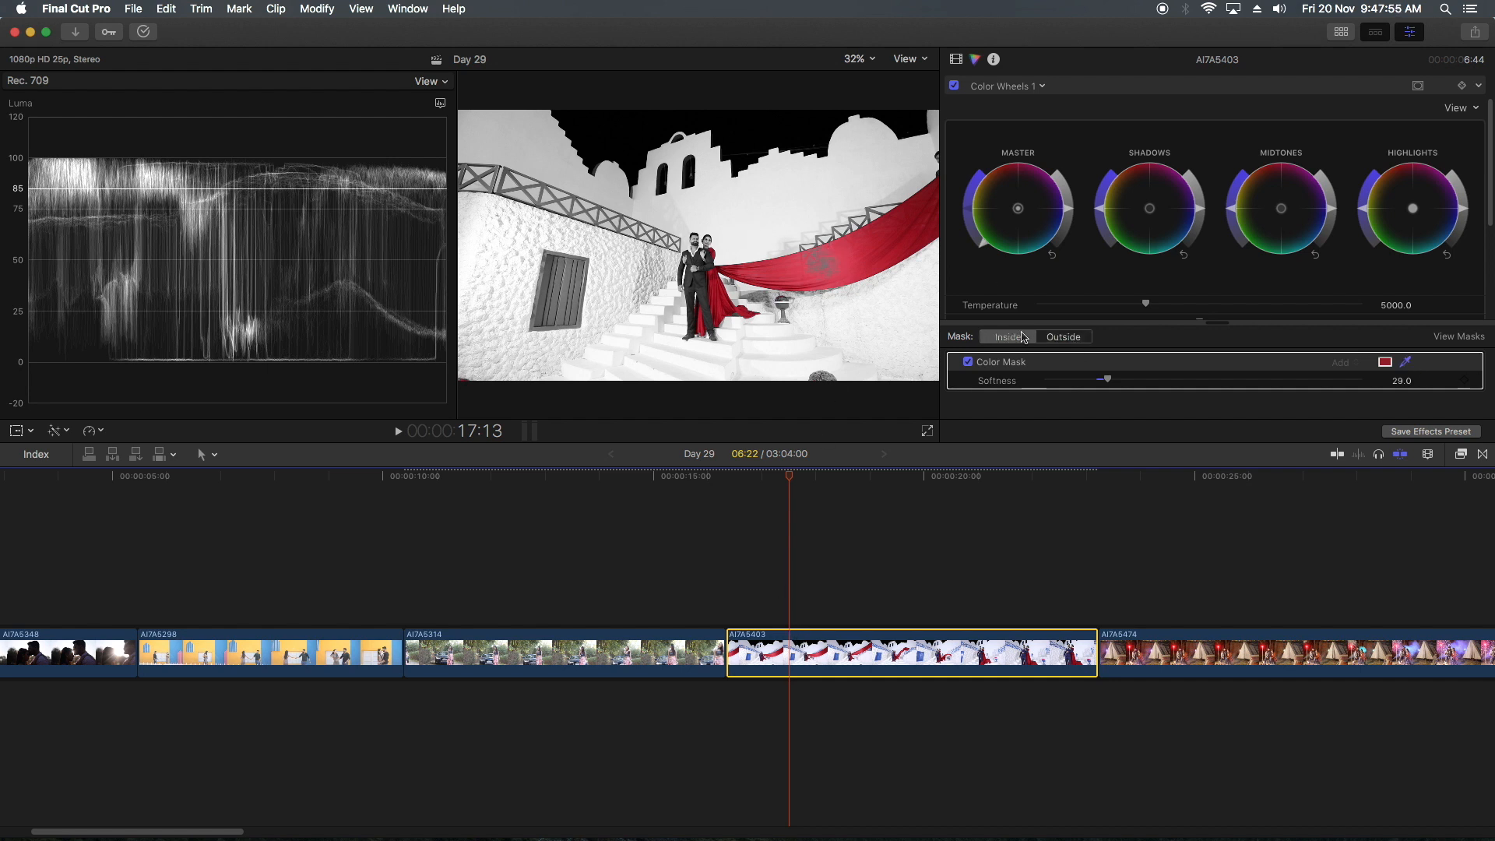
pyautogui.click(829, 257)
pyautogui.moveTo(822, 263)
pyautogui.mouseDown()
pyautogui.moveTo(877, 268)
pyautogui.moveTo(837, 249)
pyautogui.mouseUp()
pyautogui.click(820, 256)
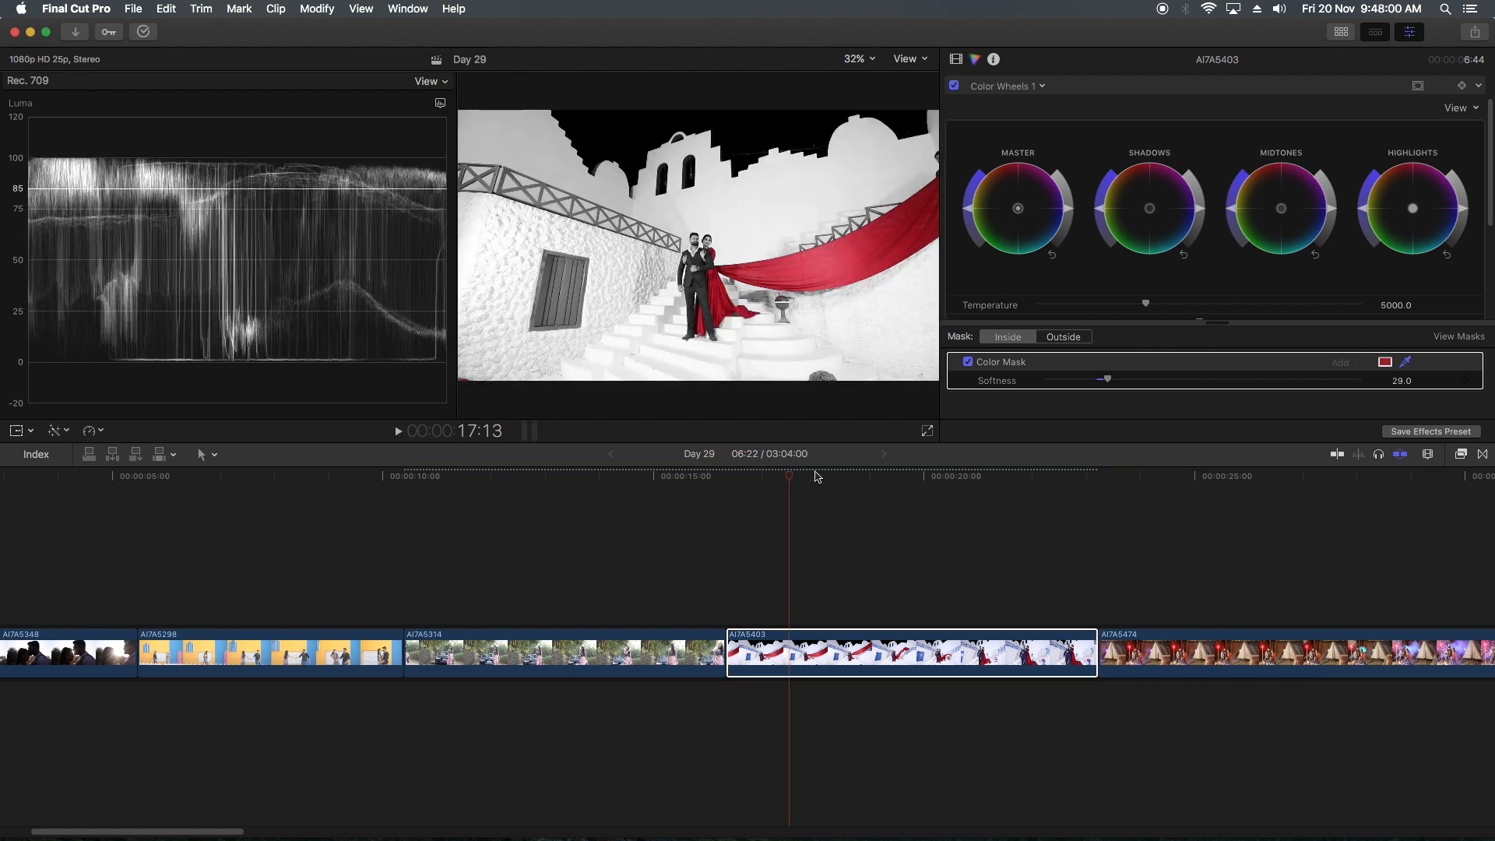
# Split clip AI7A5403 near 18:16 and delete the part before the cut
pyautogui.click(745, 476)
pyautogui.press('space')
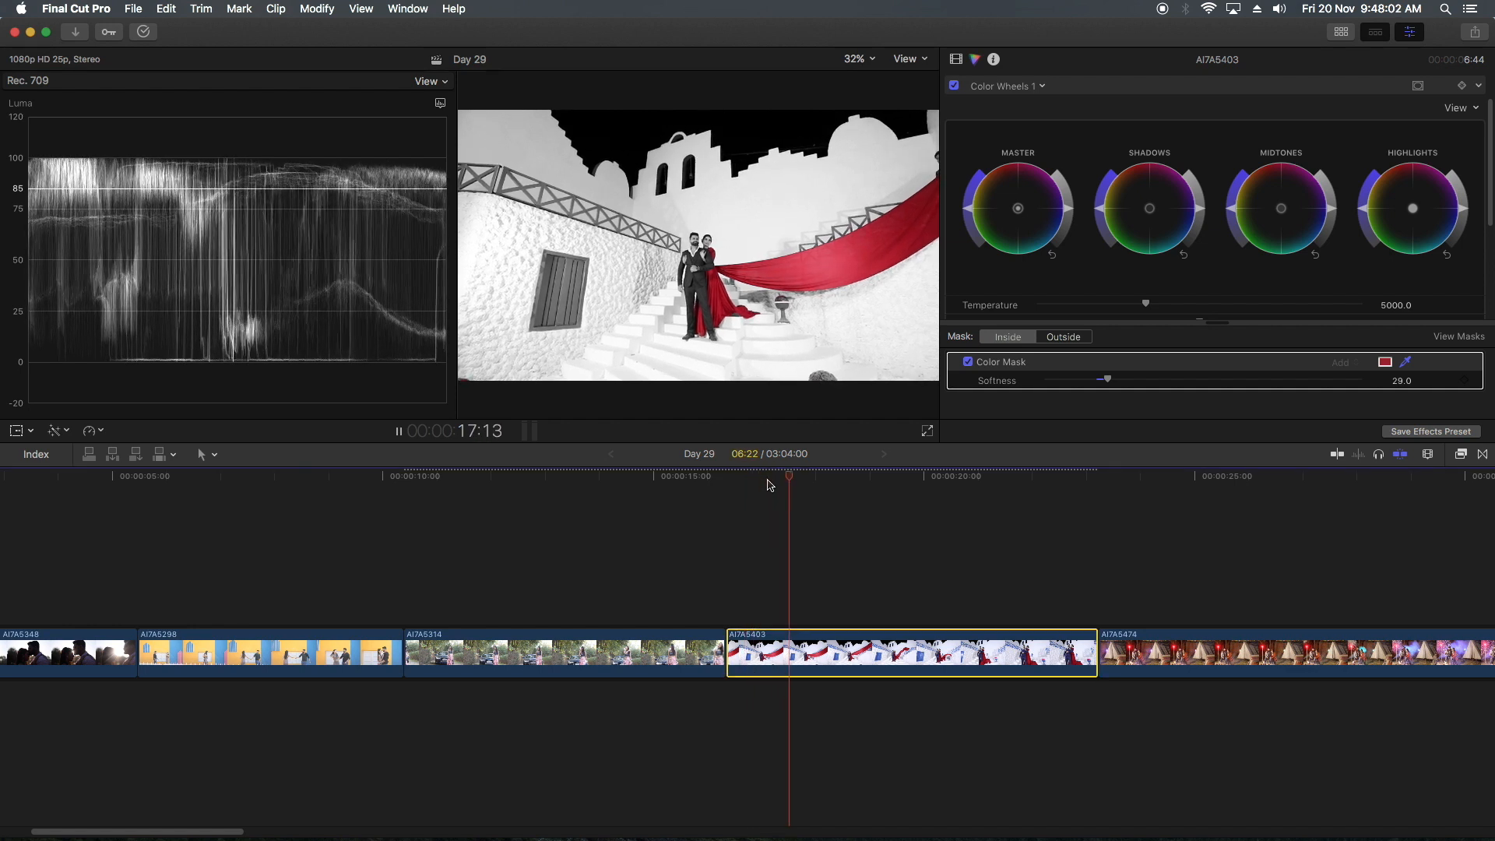
pyautogui.press('space')
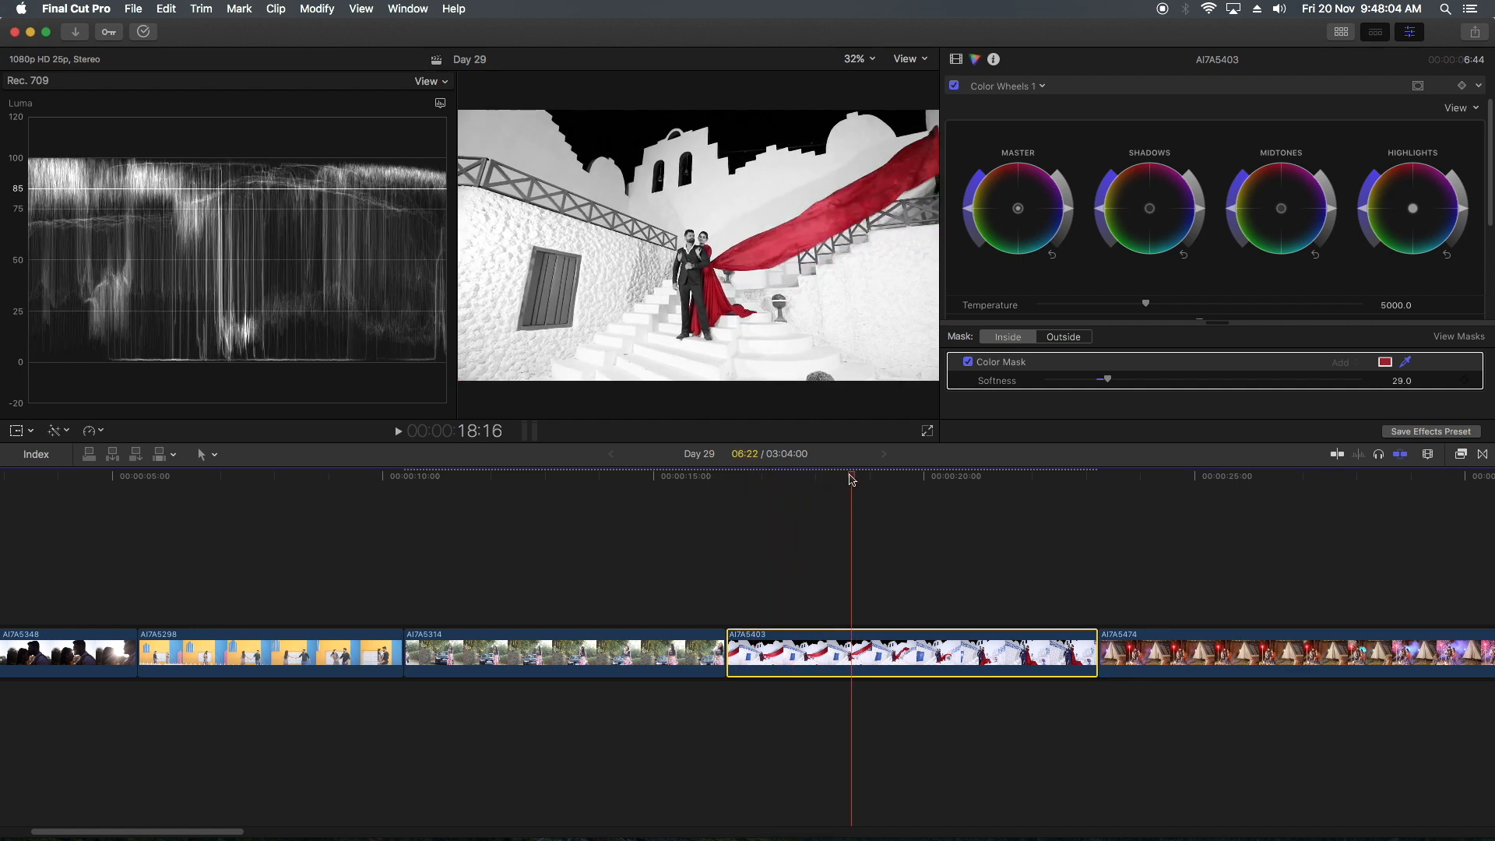
pyautogui.press('super+b')
pyautogui.press('Delete')
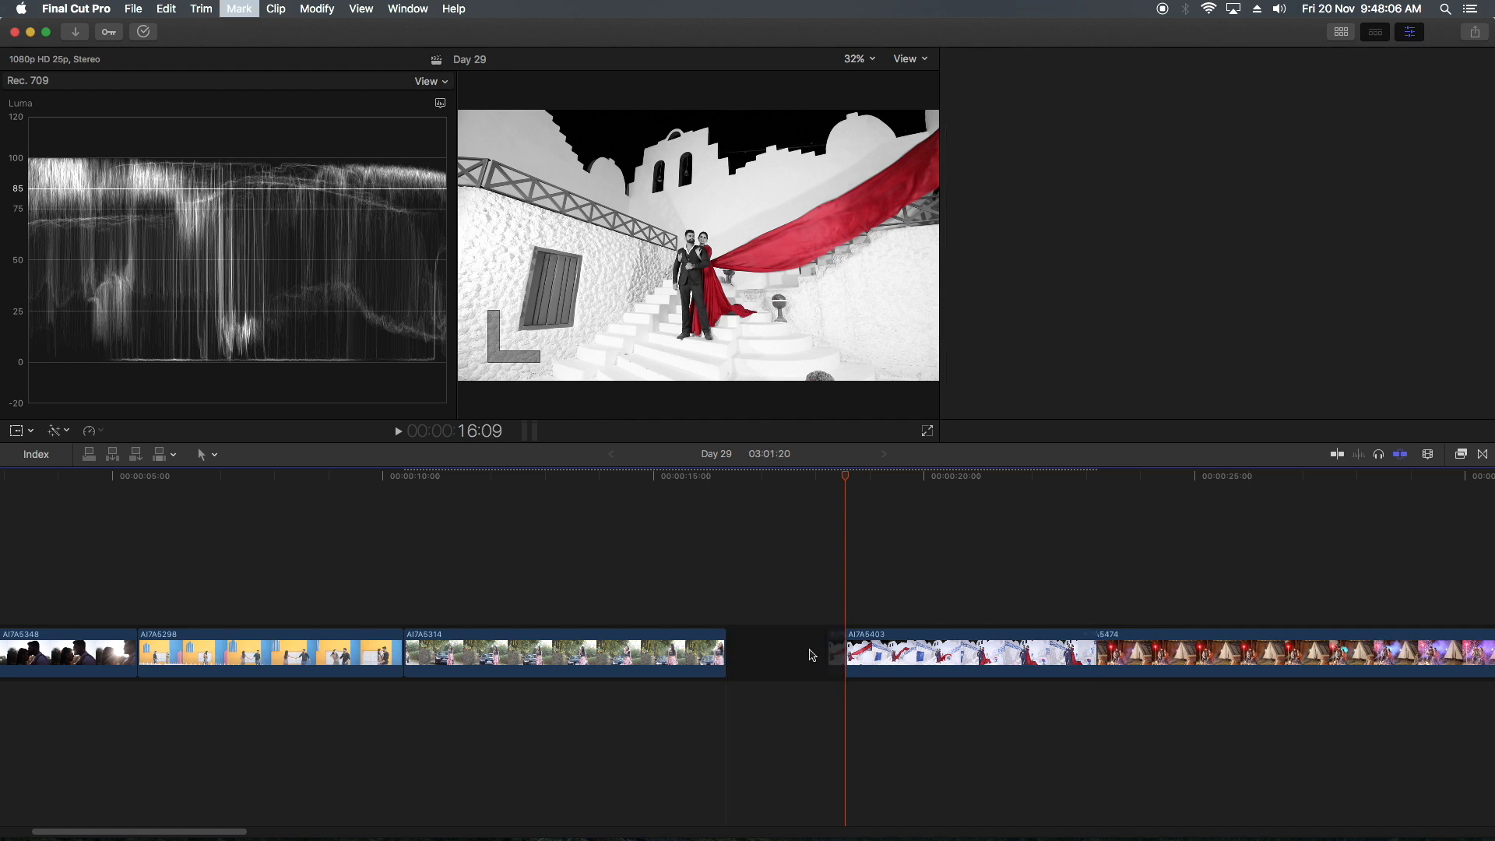
# Play the shortened clip AI7A5403, split it at 18:15 and delete the part after the cut
pyautogui.press('space')
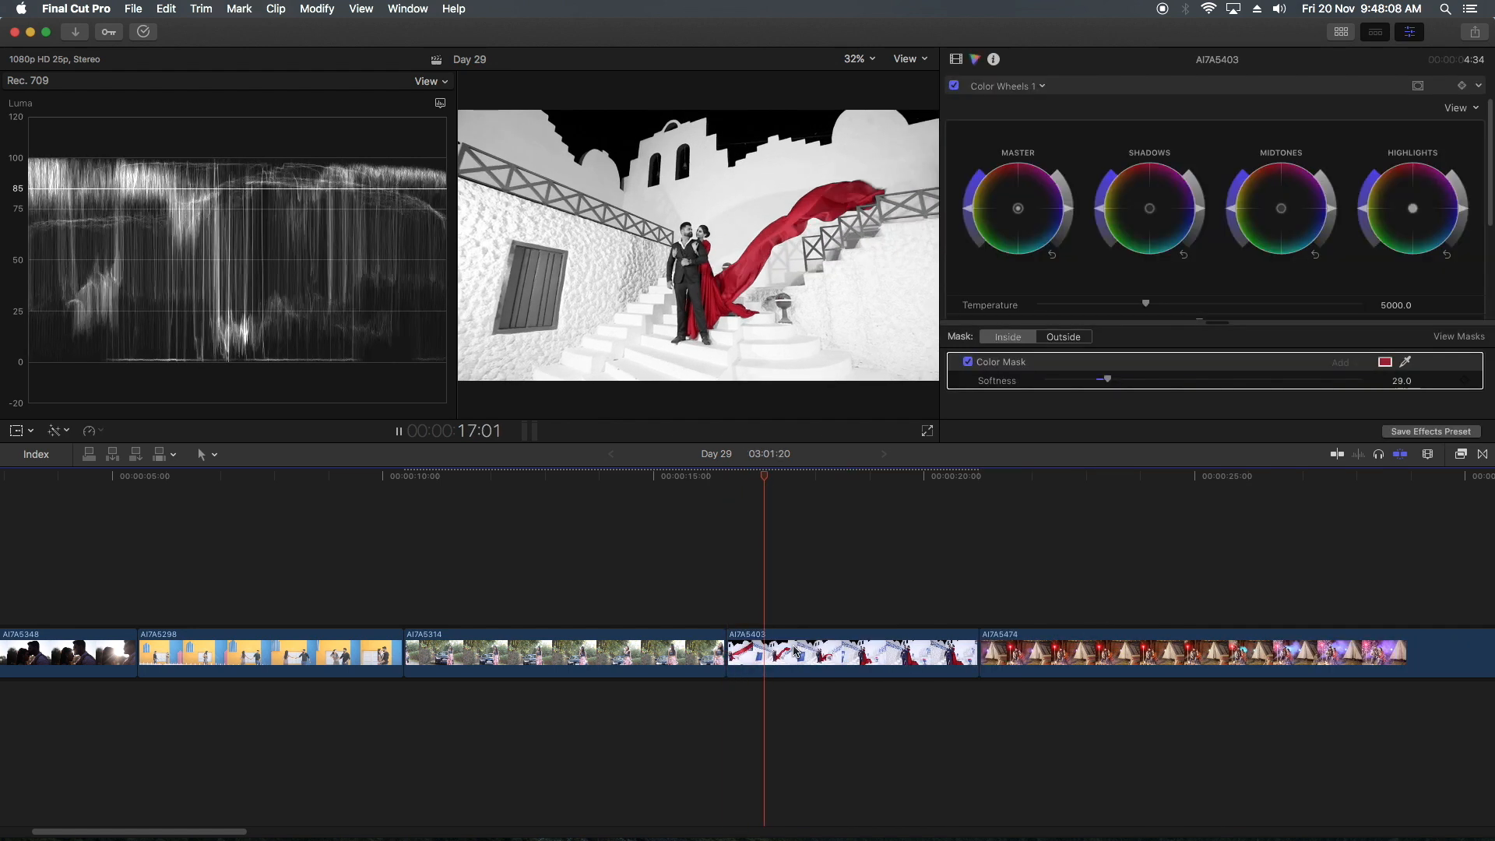
pyautogui.press('space')
pyautogui.press('super+b')
pyautogui.click(893, 656)
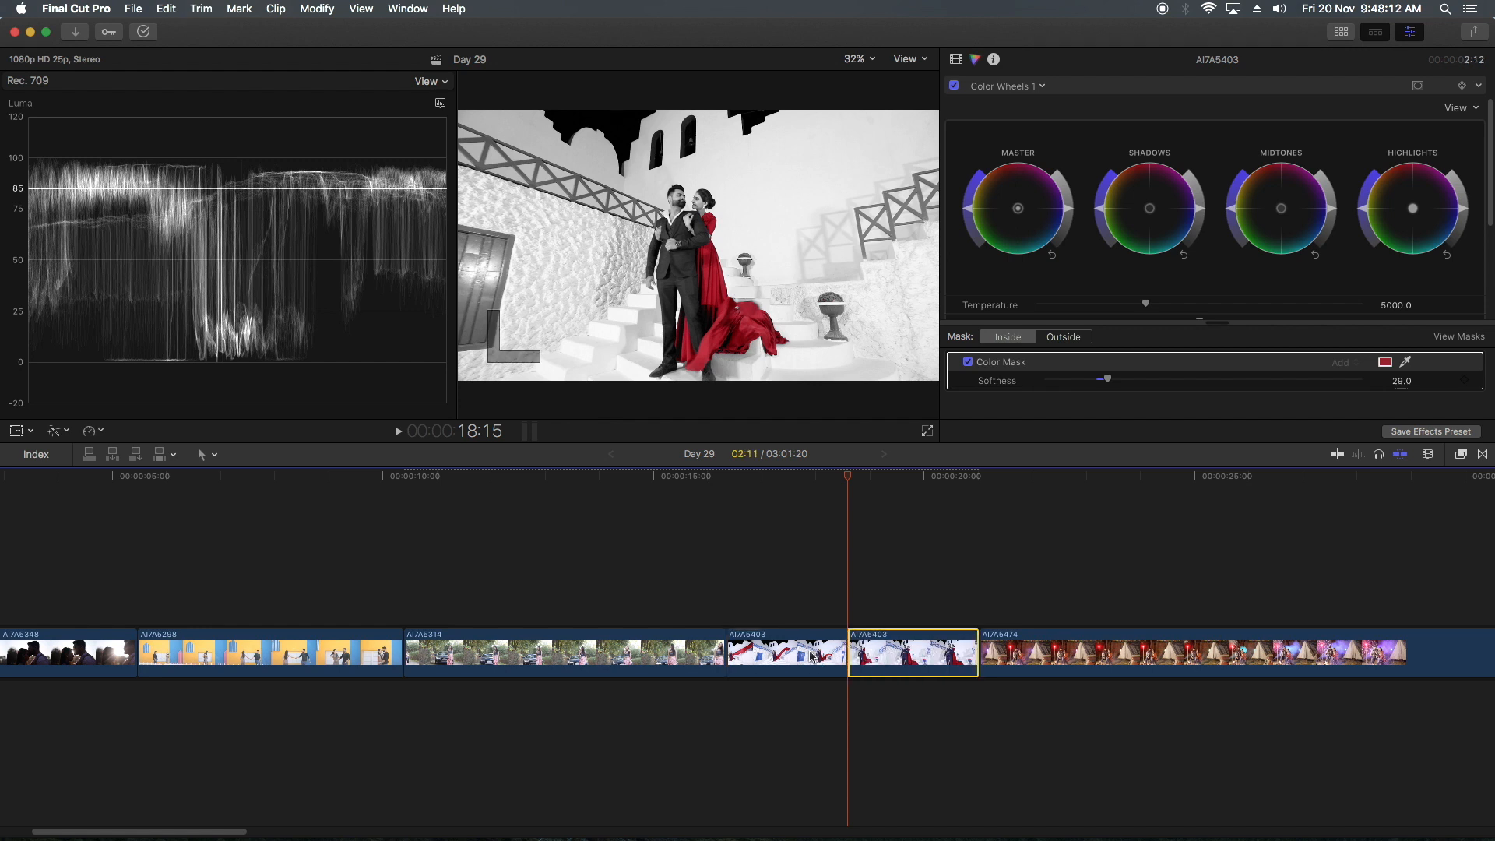
pyautogui.press('Up')
pyautogui.press('Delete')
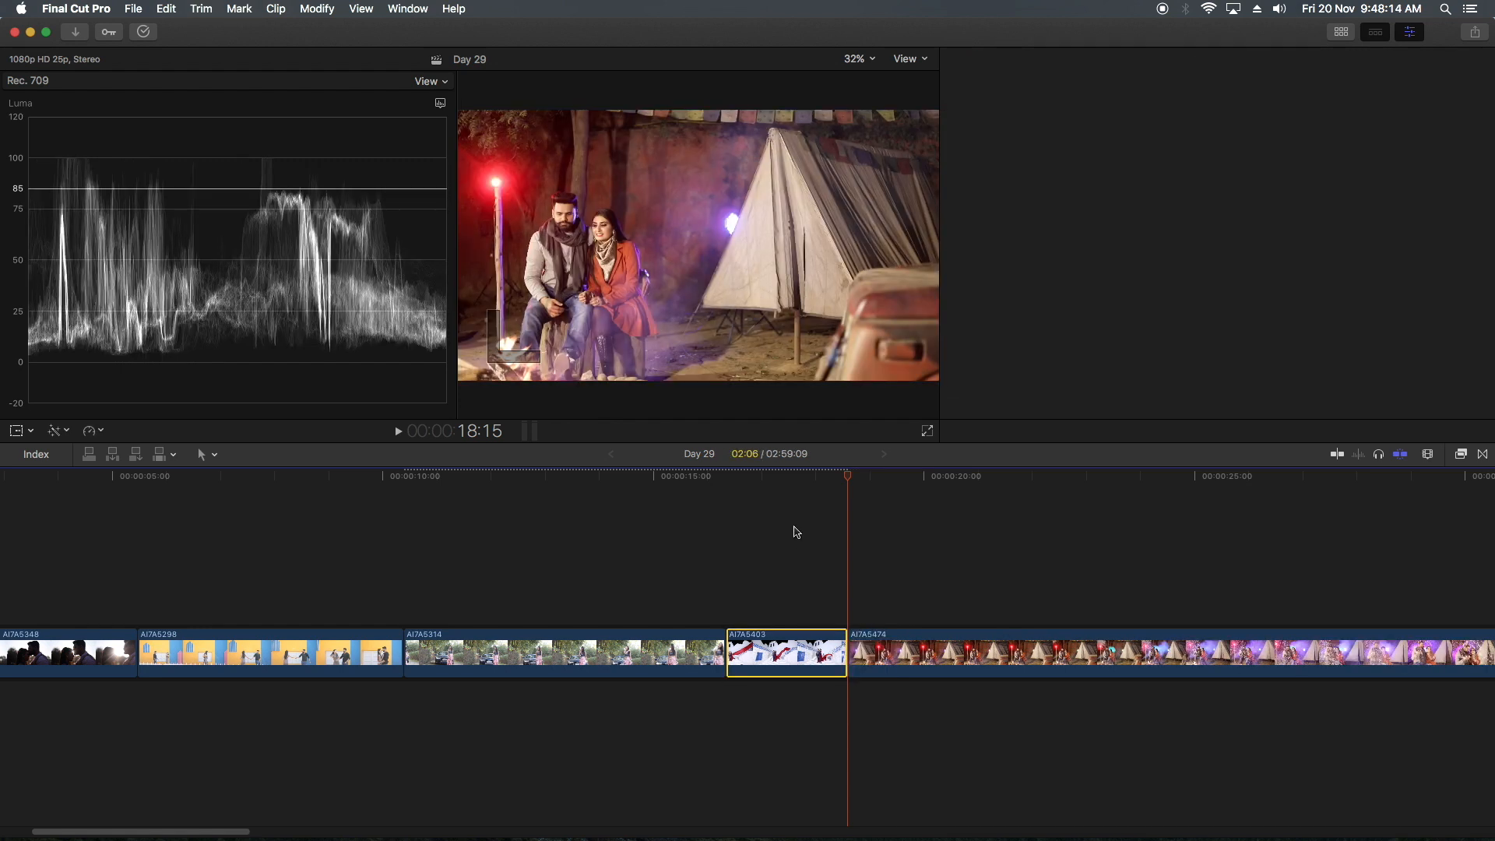
# Compare the frame rate of clip AI7A5403 with the frame rate of the Day 29 project
pyautogui.click(763, 479)
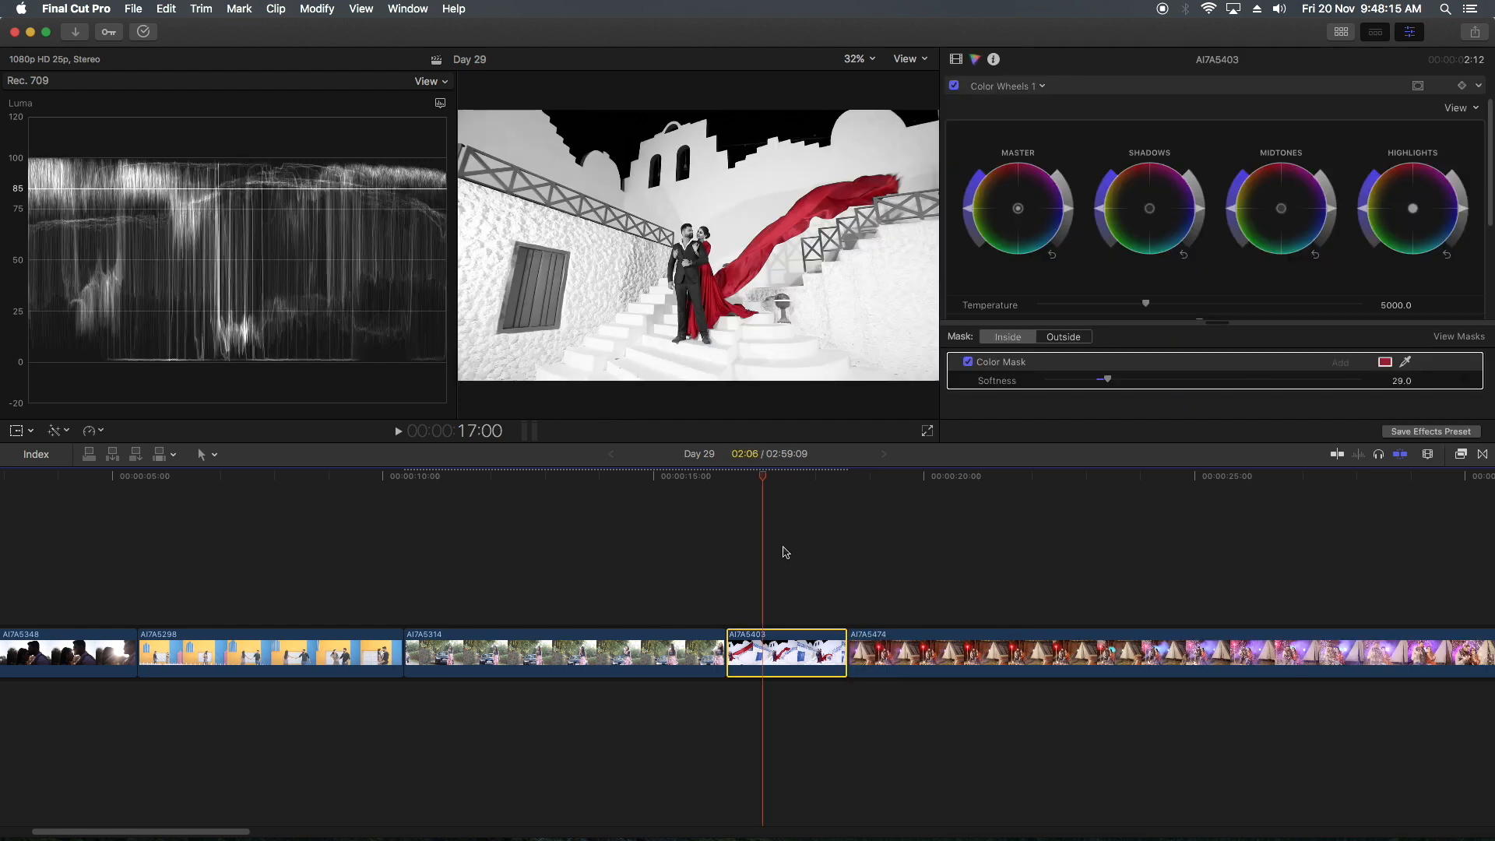
pyautogui.click(994, 60)
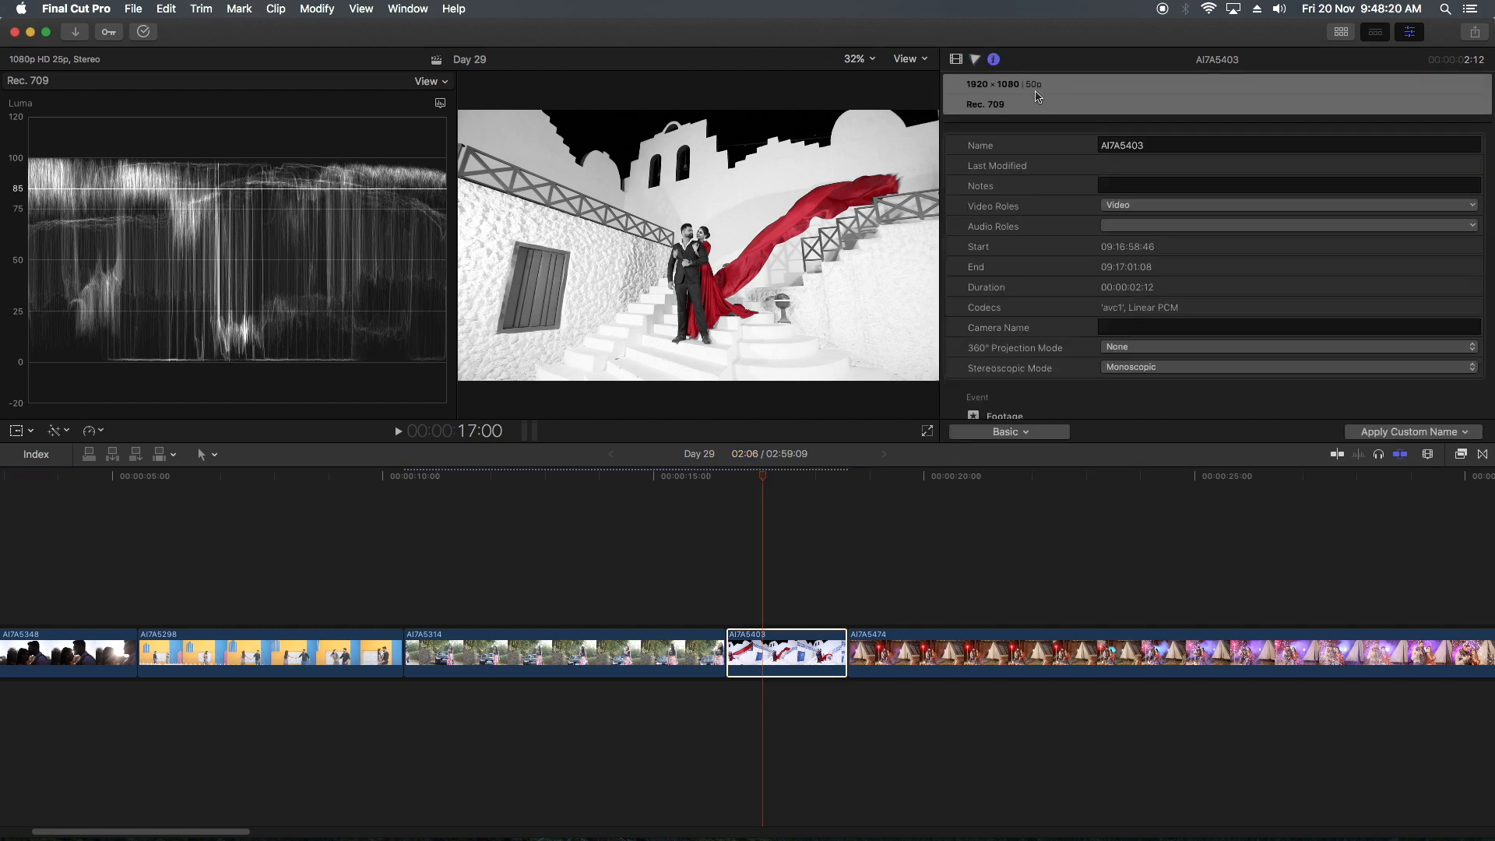
pyautogui.click(777, 660)
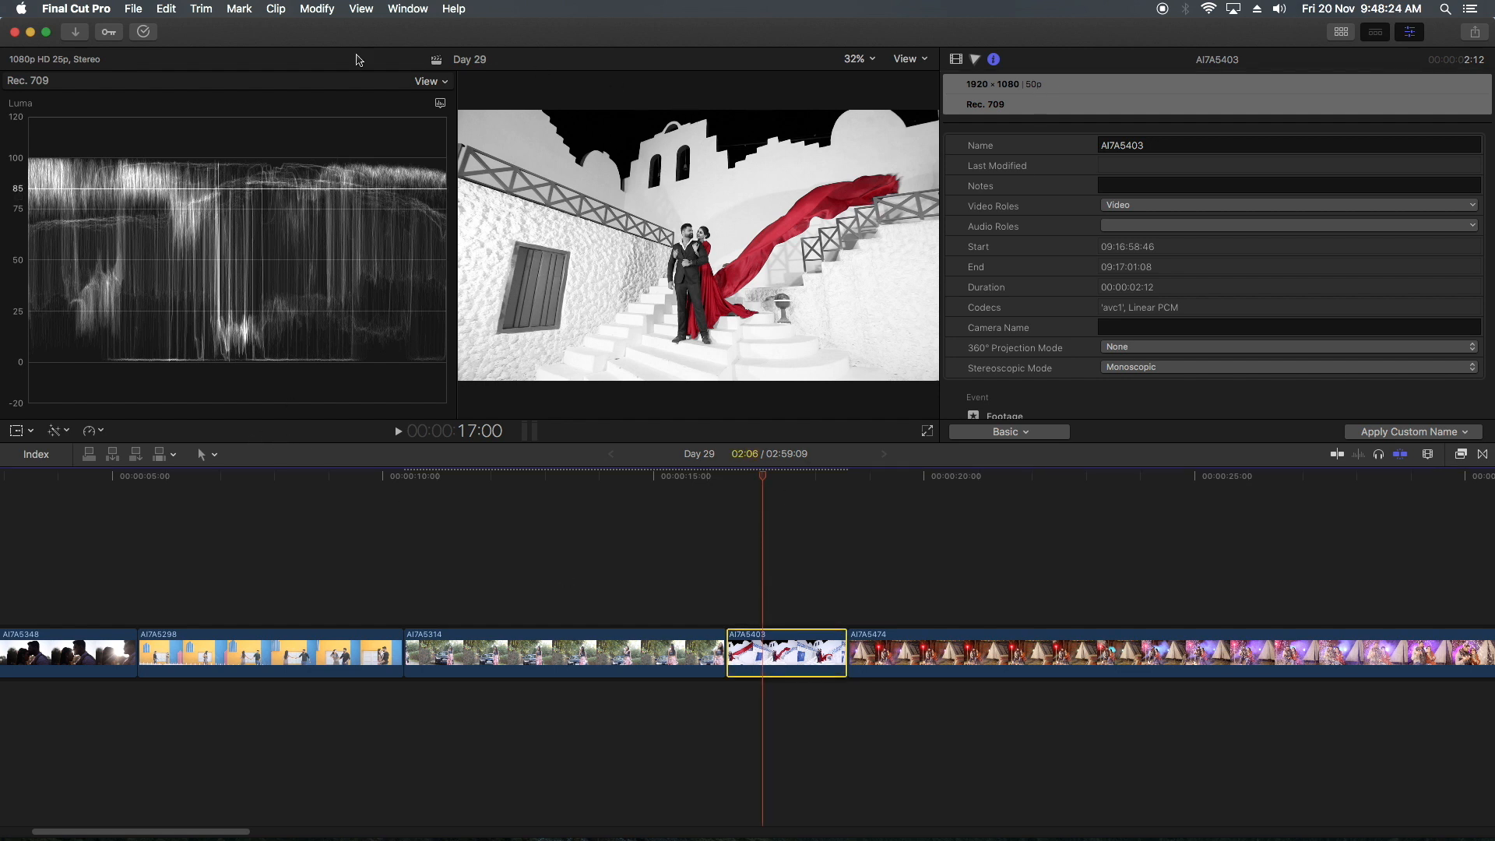
pyautogui.click(1341, 32)
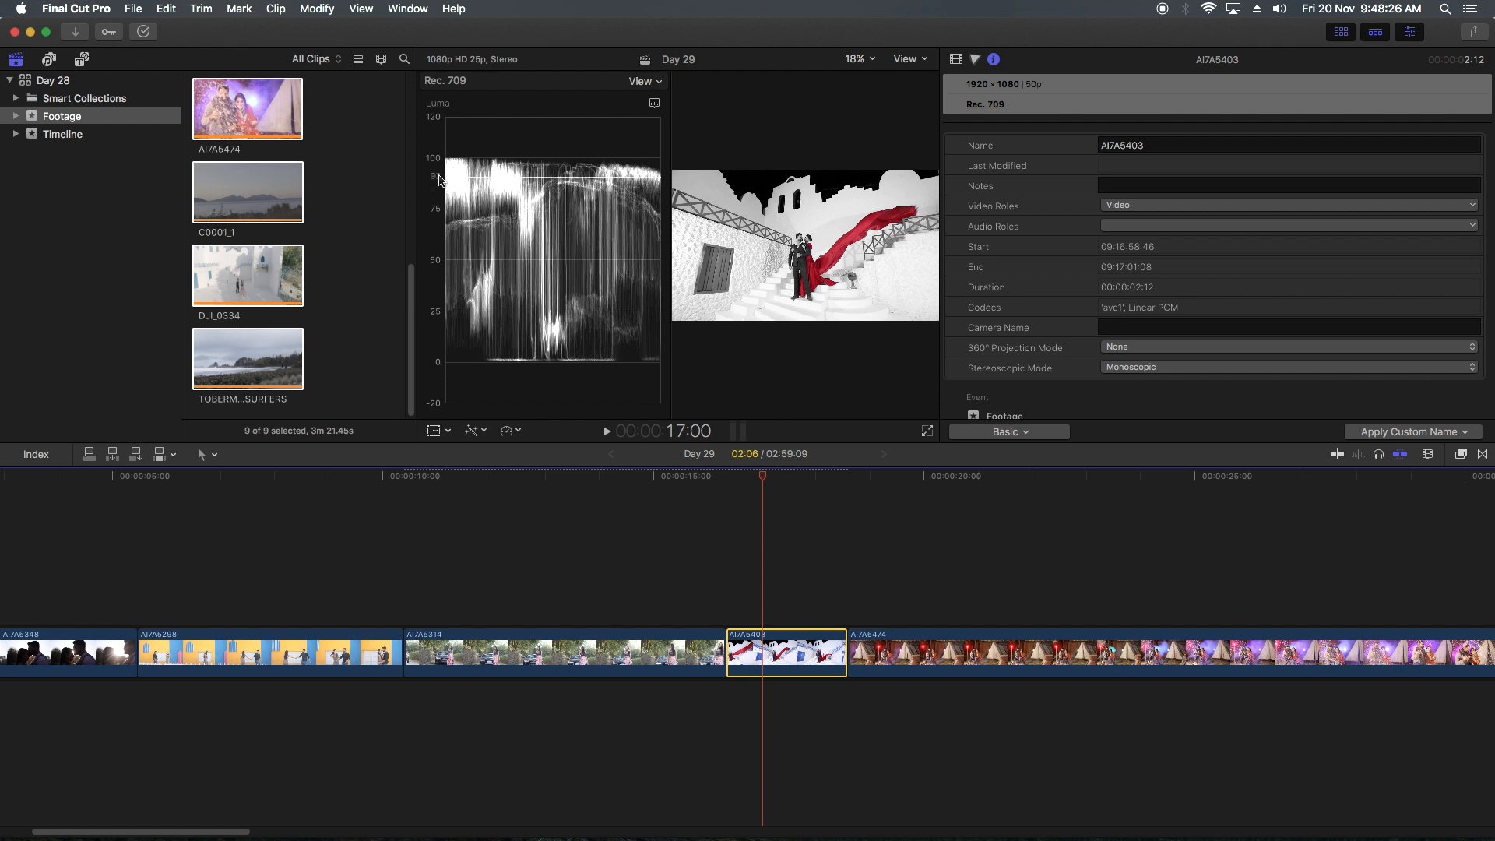
pyautogui.click(81, 135)
pyautogui.click(219, 133)
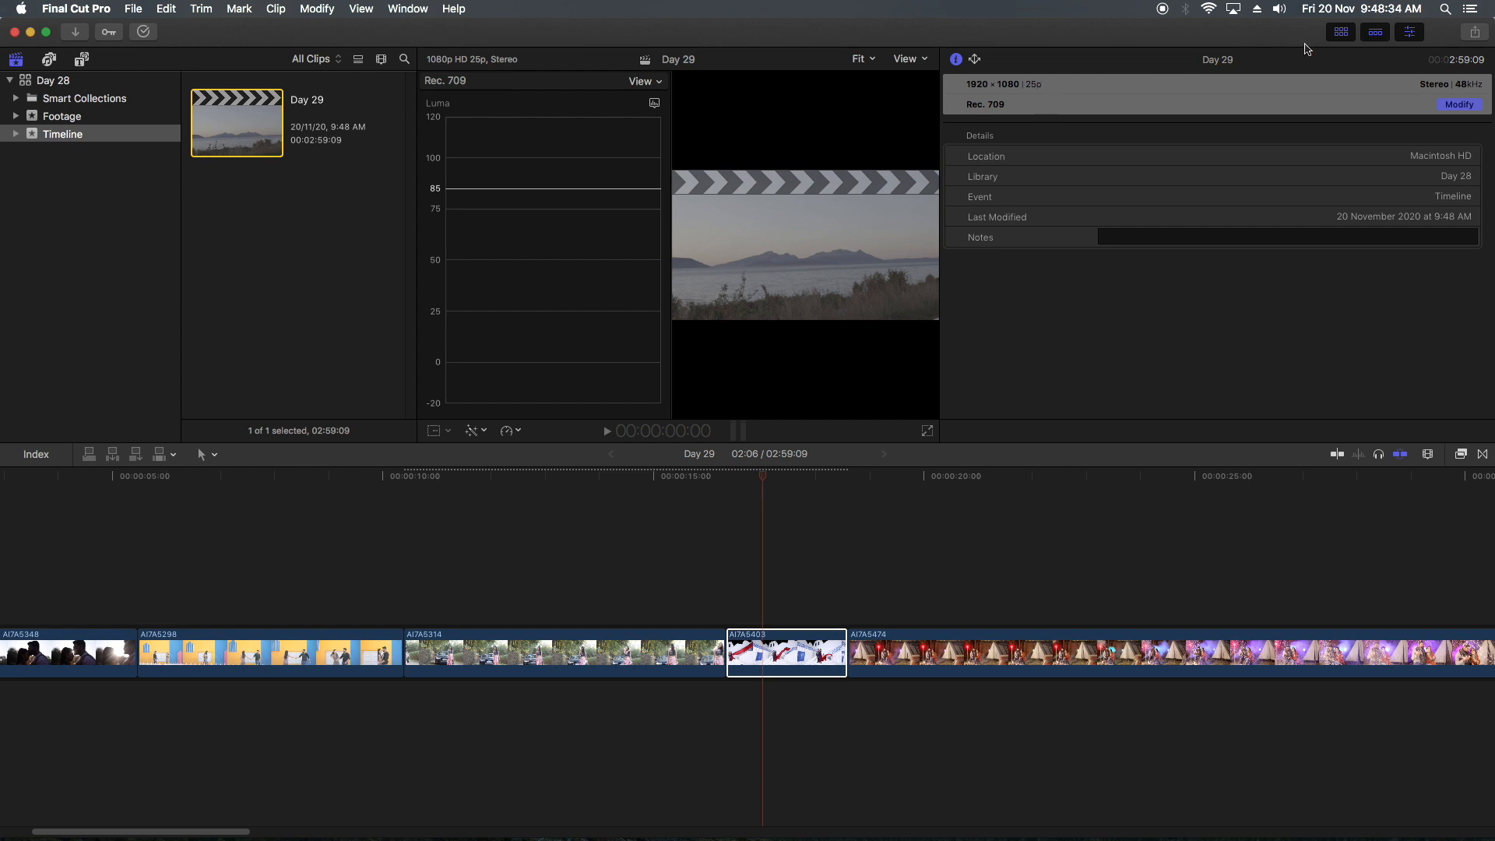
pyautogui.click(1341, 32)
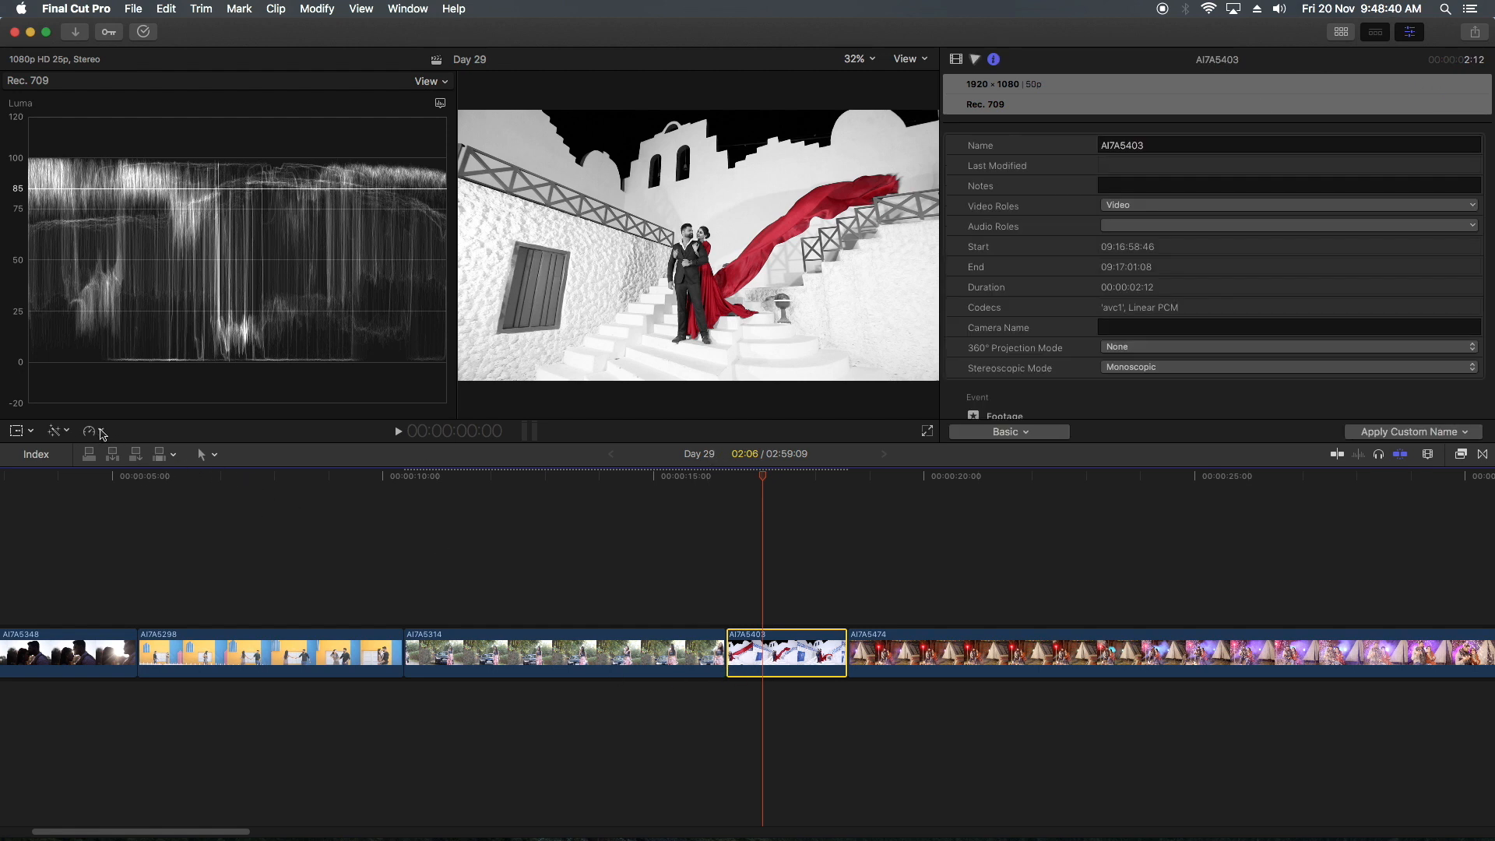
# Retime clip AI7A5403 with Automatic Speed
pyautogui.click(101, 432)
pyautogui.moveTo(106, 456)
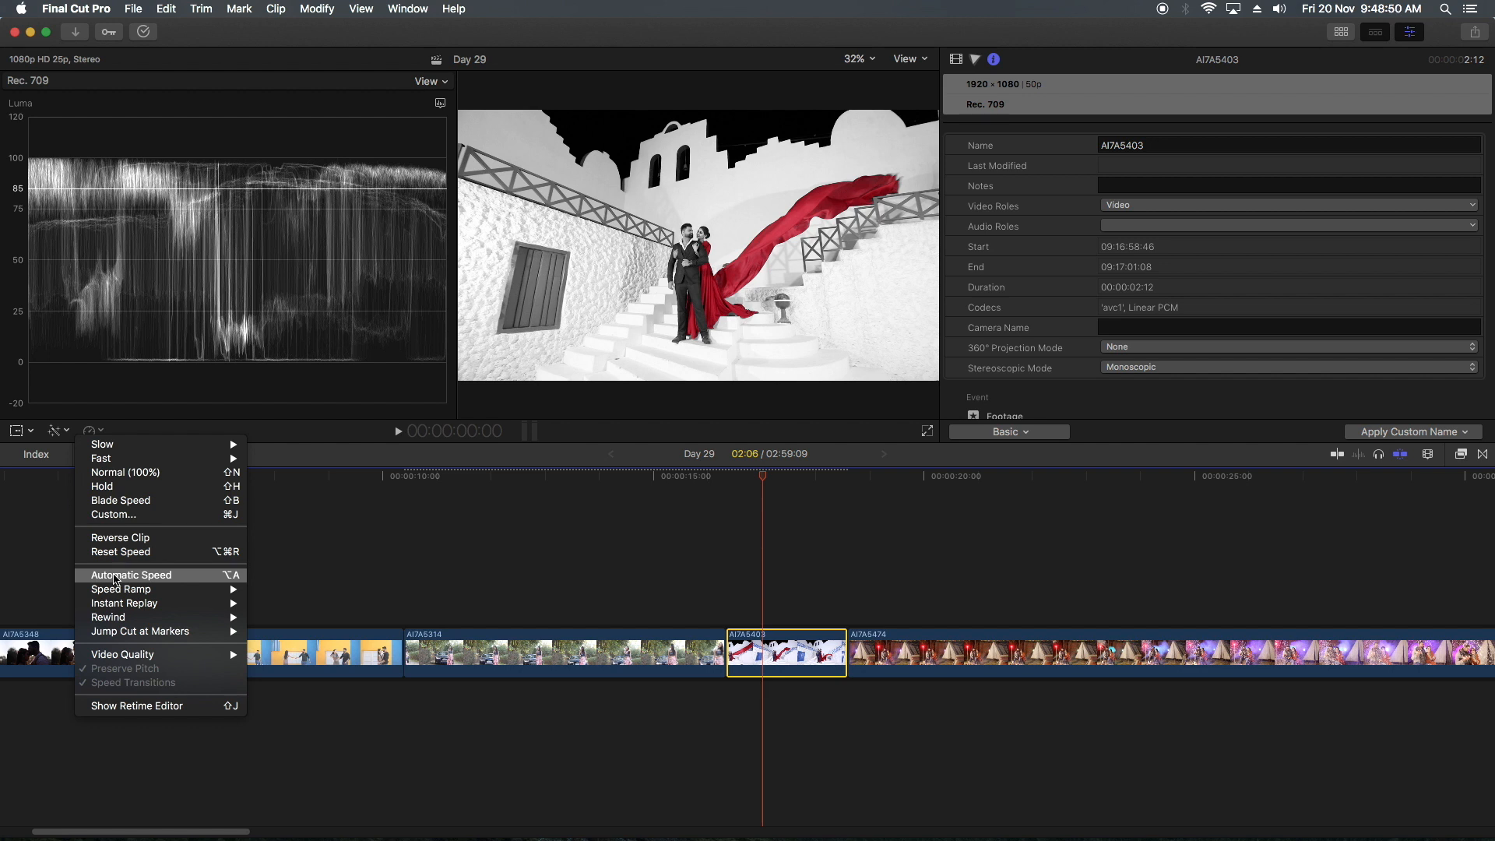
pyautogui.click(115, 577)
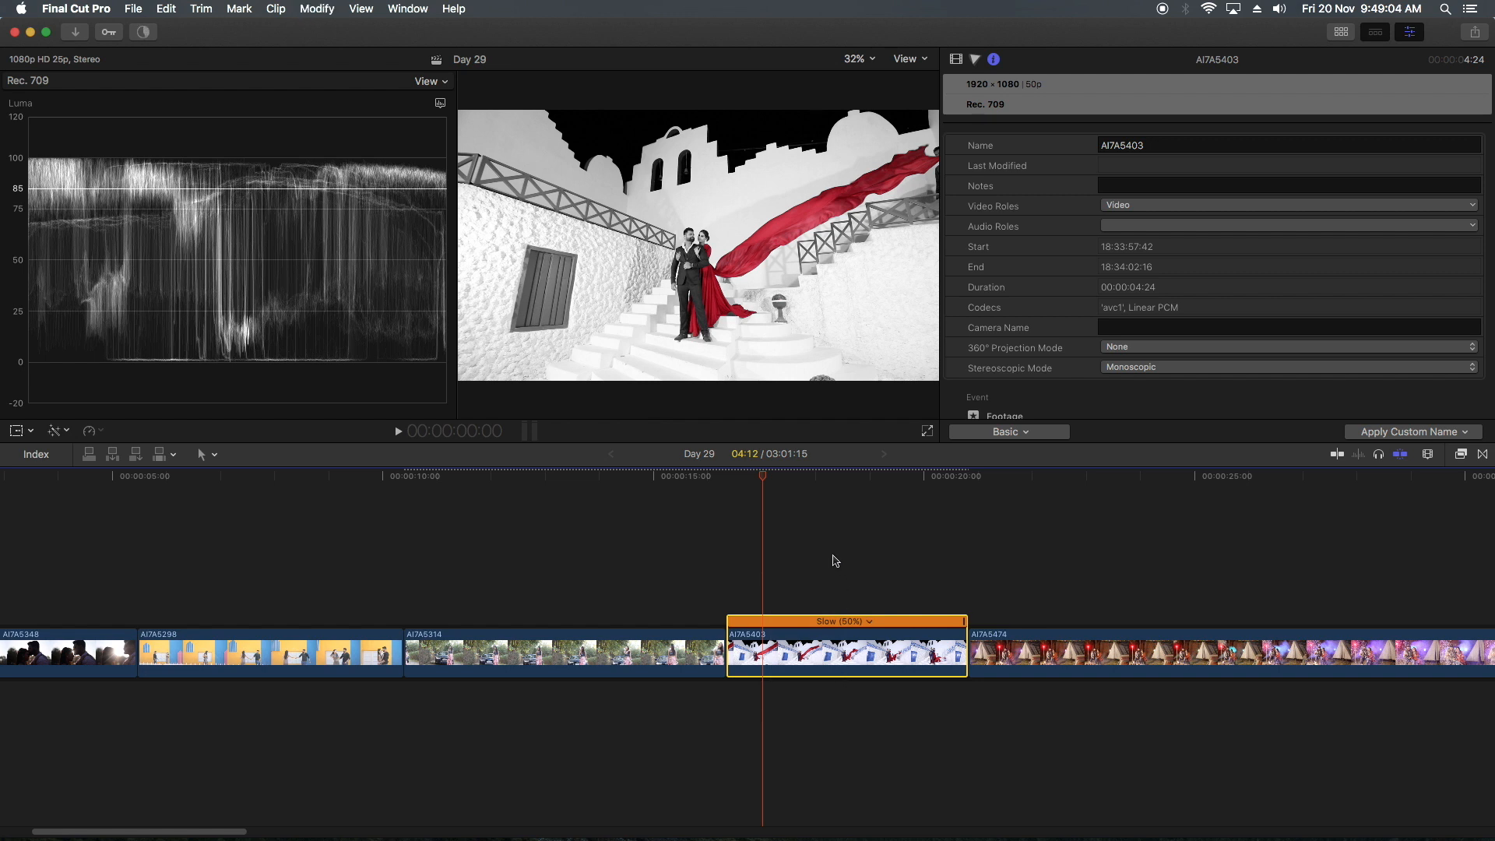
# Play the retimed clip AI7A5403 from its start to check the motion, and return to 17:01
pyautogui.moveTo(752, 476); pyautogui.dragTo(730, 478)
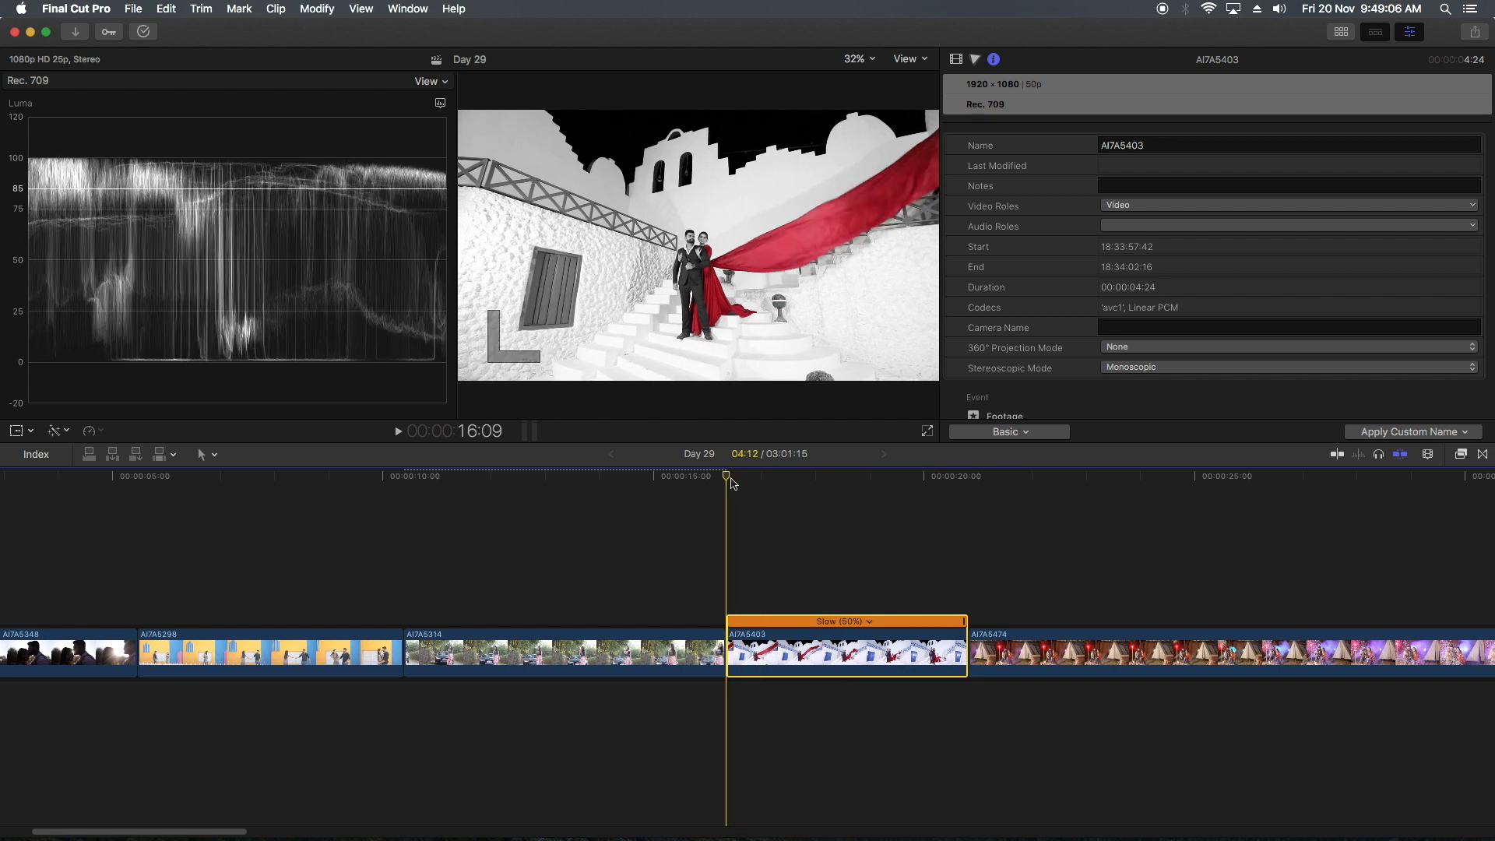
pyautogui.press('space')
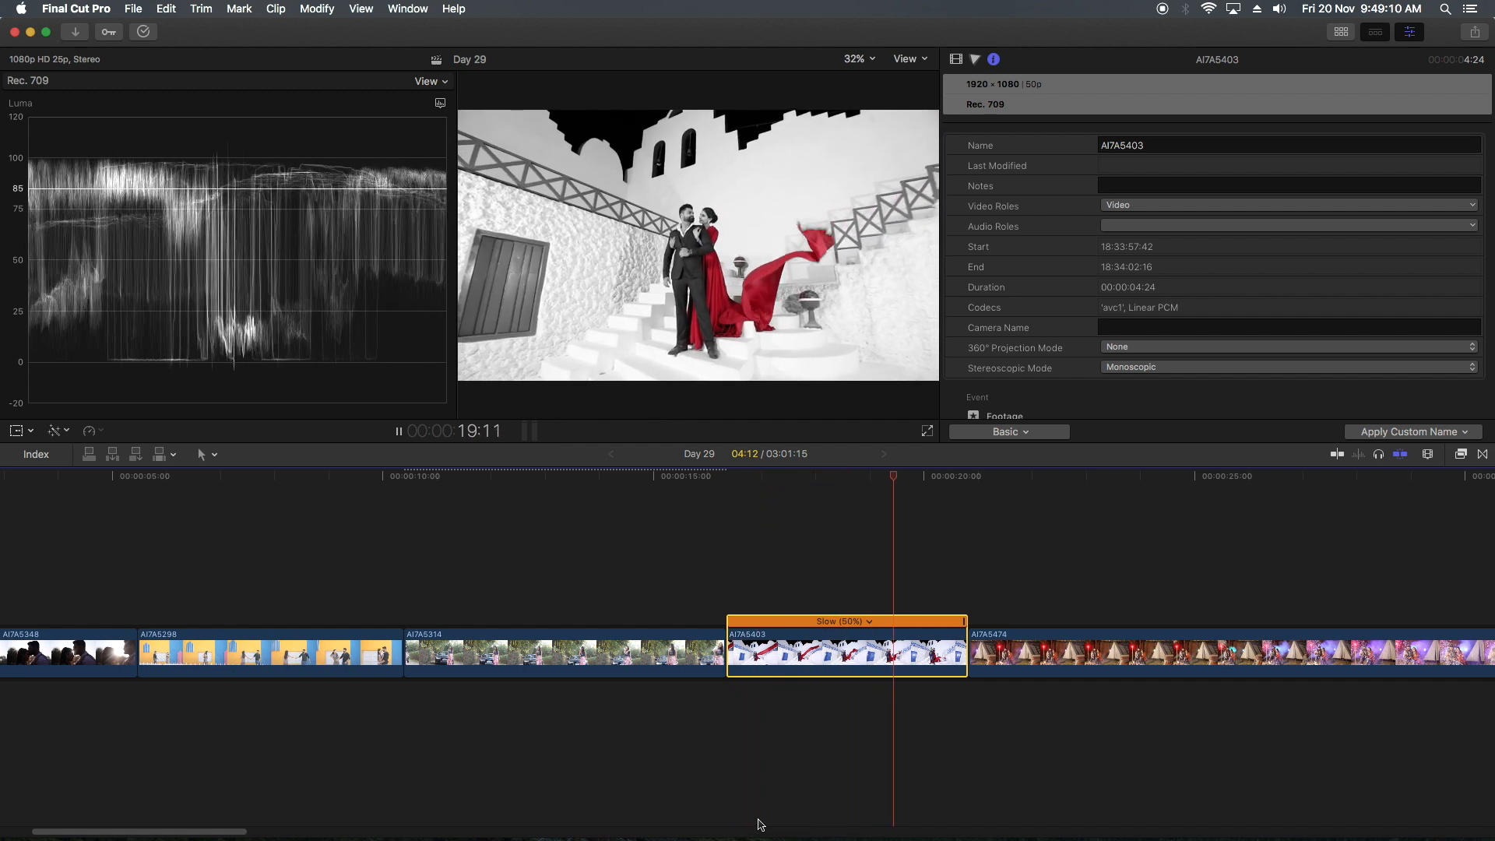
pyautogui.press('space')
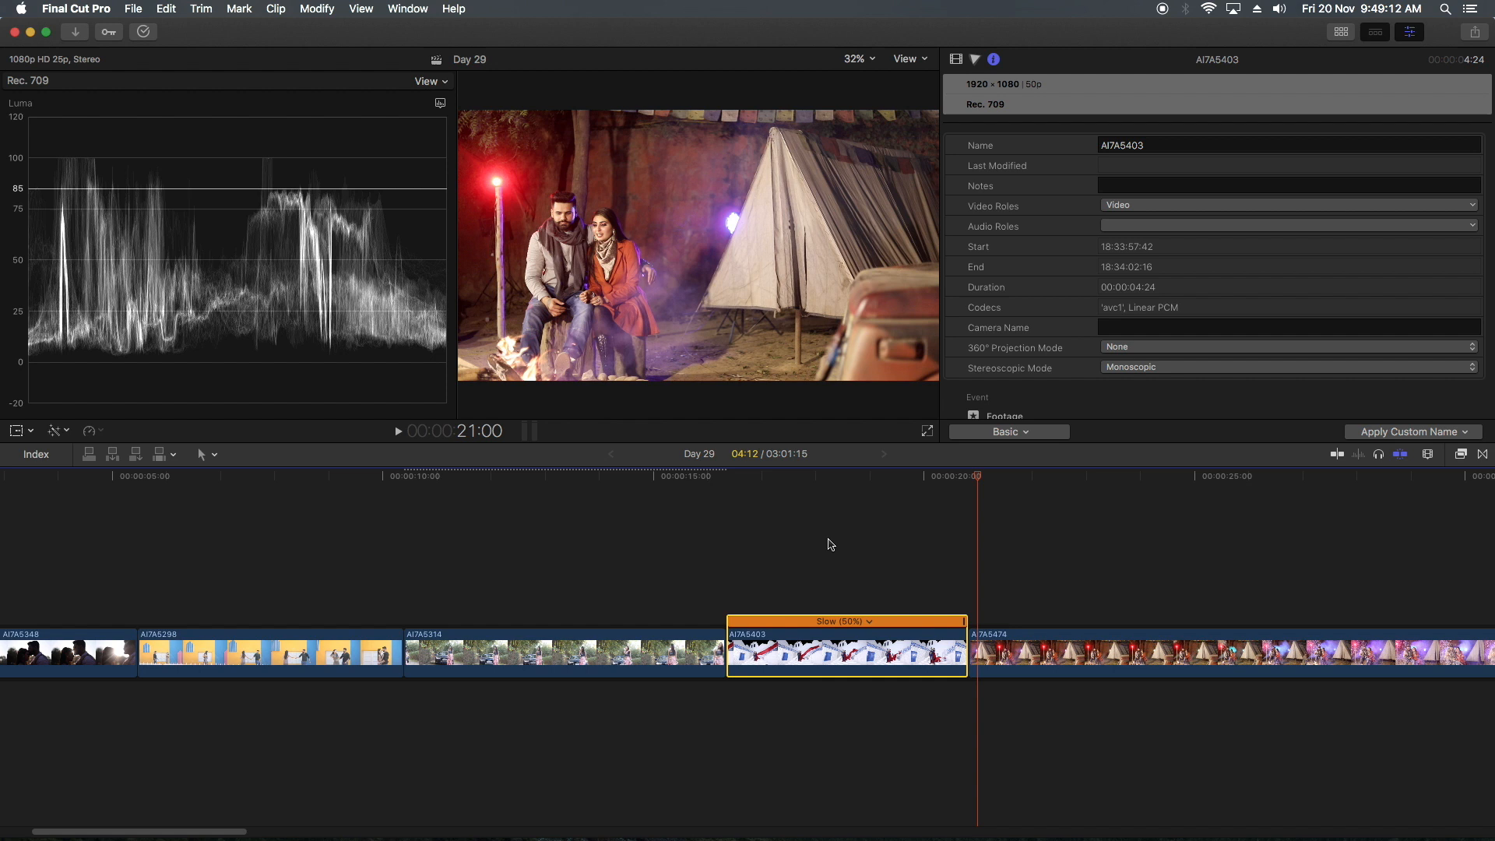
pyautogui.moveTo(851, 475); pyautogui.dragTo(765, 478)
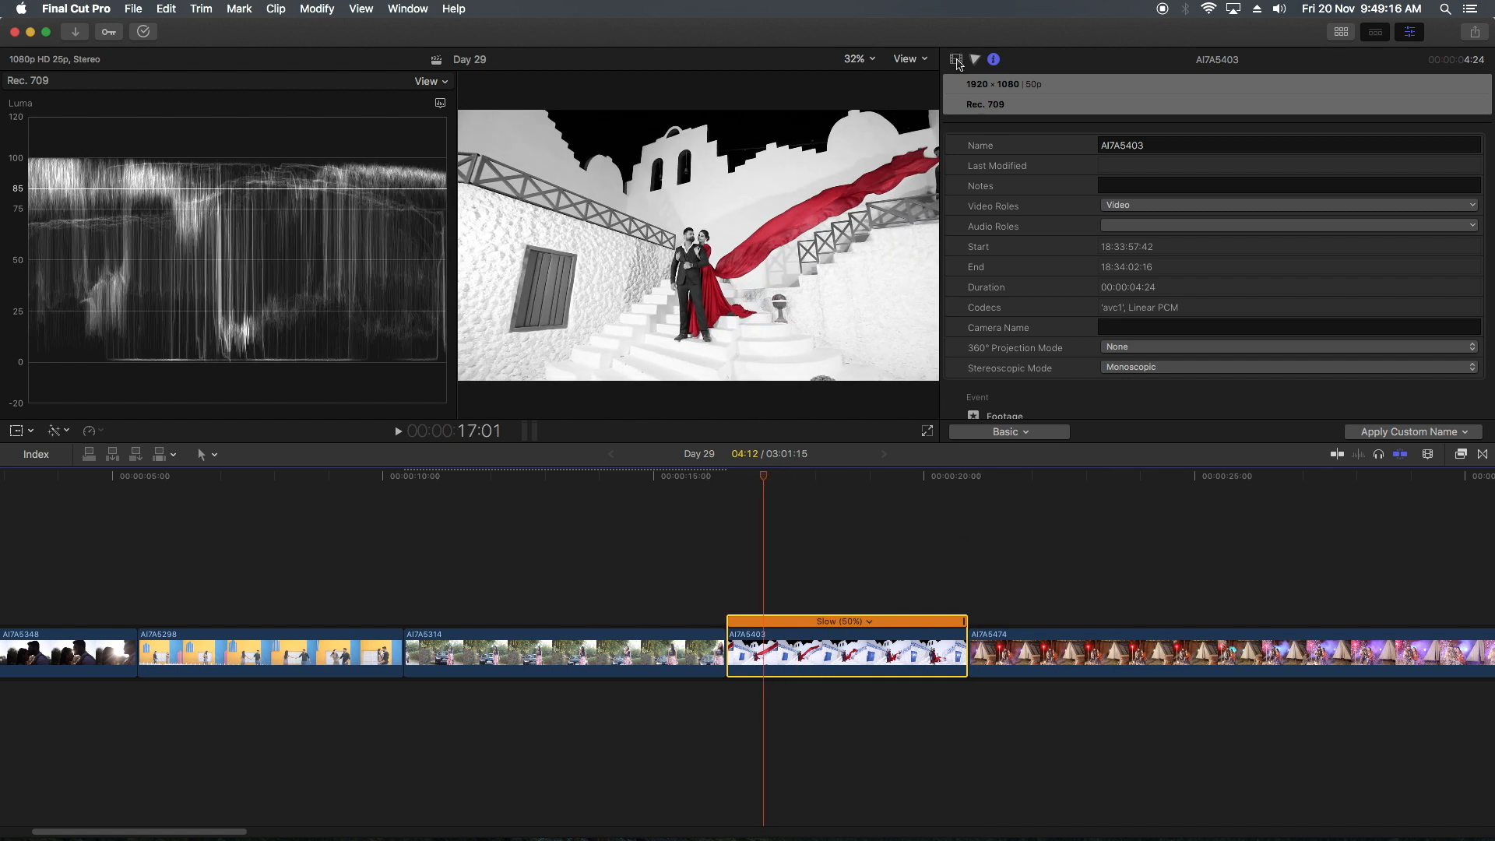
# Compare clip AI7A5403 with and without the Color Wheels 1 effect, leaving the effect enabled
pyautogui.click(956, 59)
pyautogui.click(954, 105)
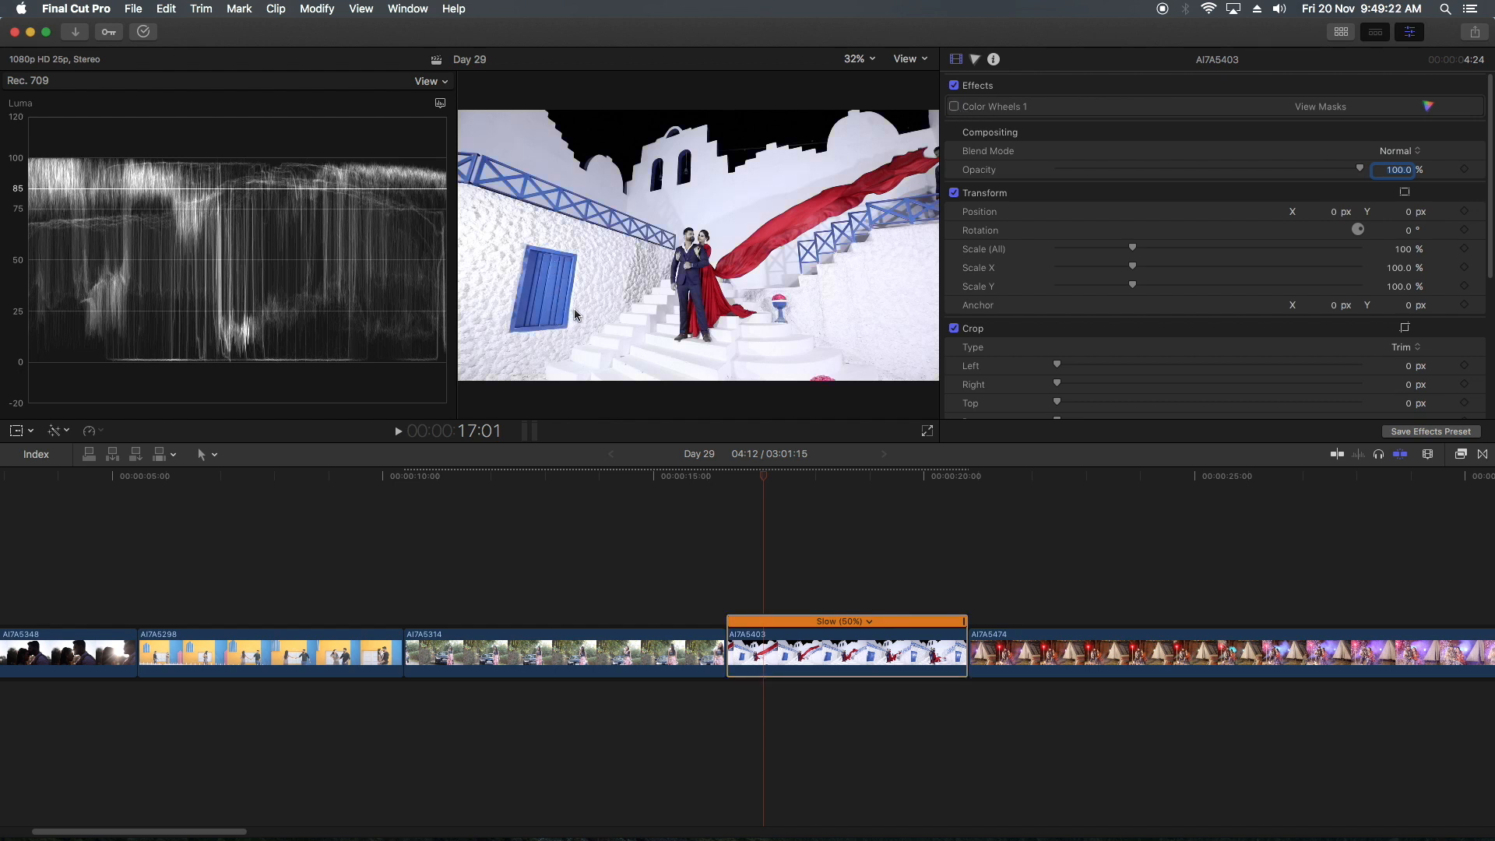
pyautogui.moveTo(1005, 100)
pyautogui.click(955, 107)
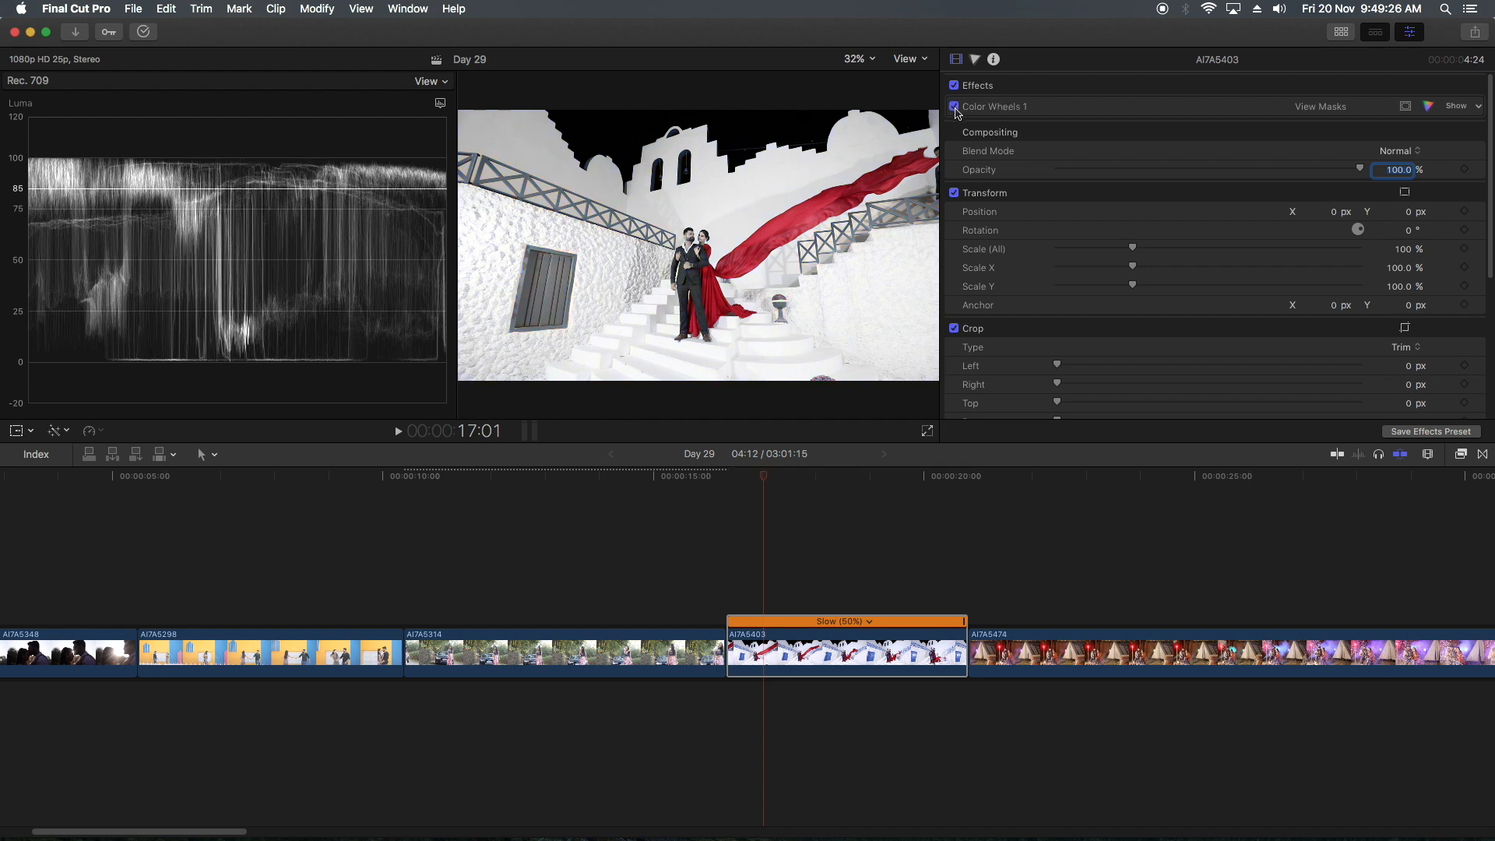
# Add a shape mask to Color Wheels 1 and shrink it around the blue-and-red urn beside the stairs
pyautogui.click(976, 60)
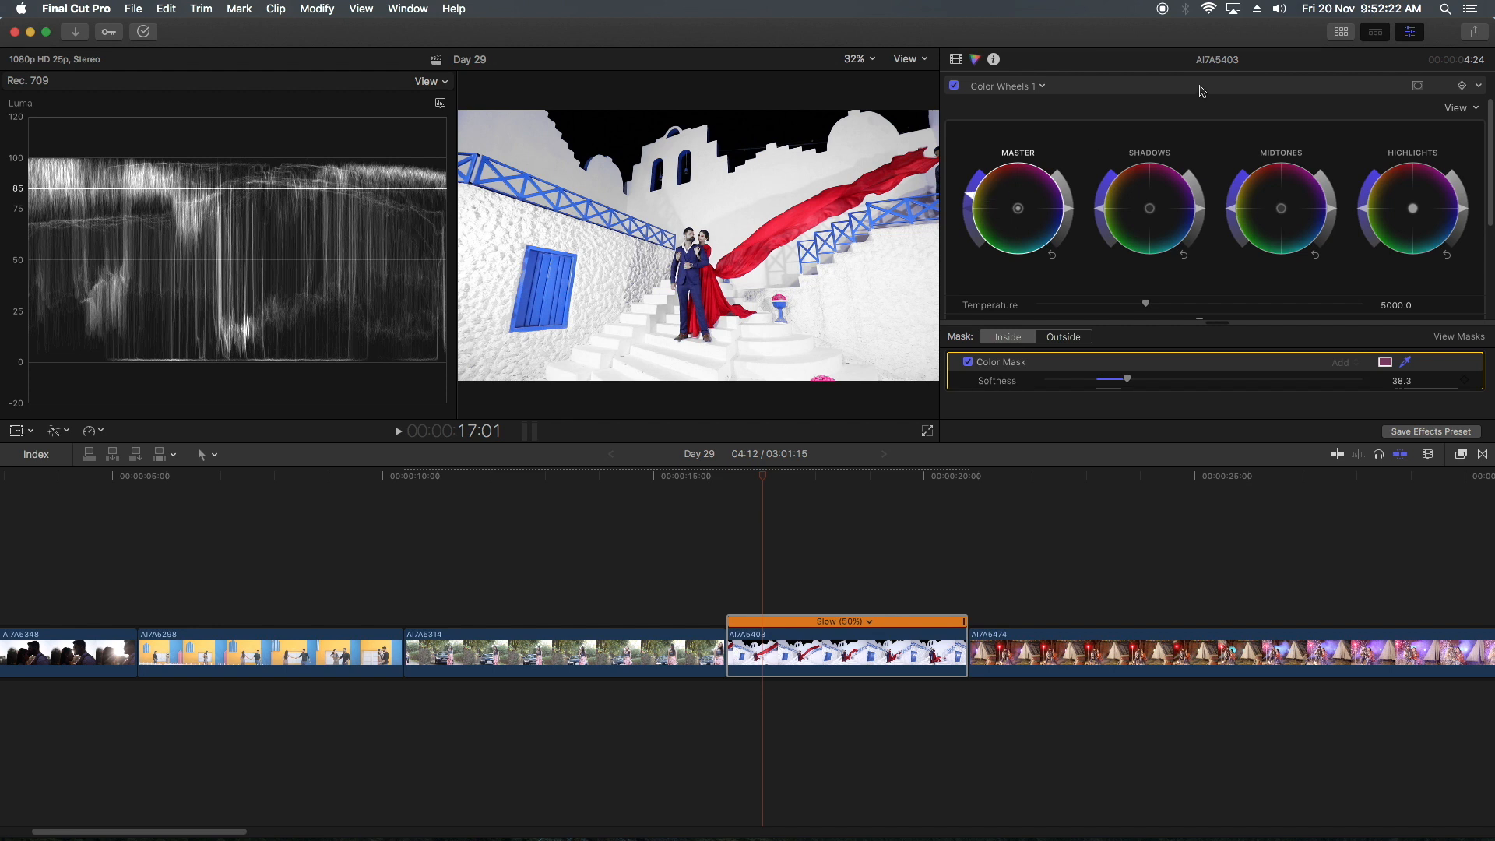
pyautogui.click(1415, 85)
pyautogui.click(1323, 91)
pyautogui.moveTo(752, 248); pyautogui.dragTo(826, 307)
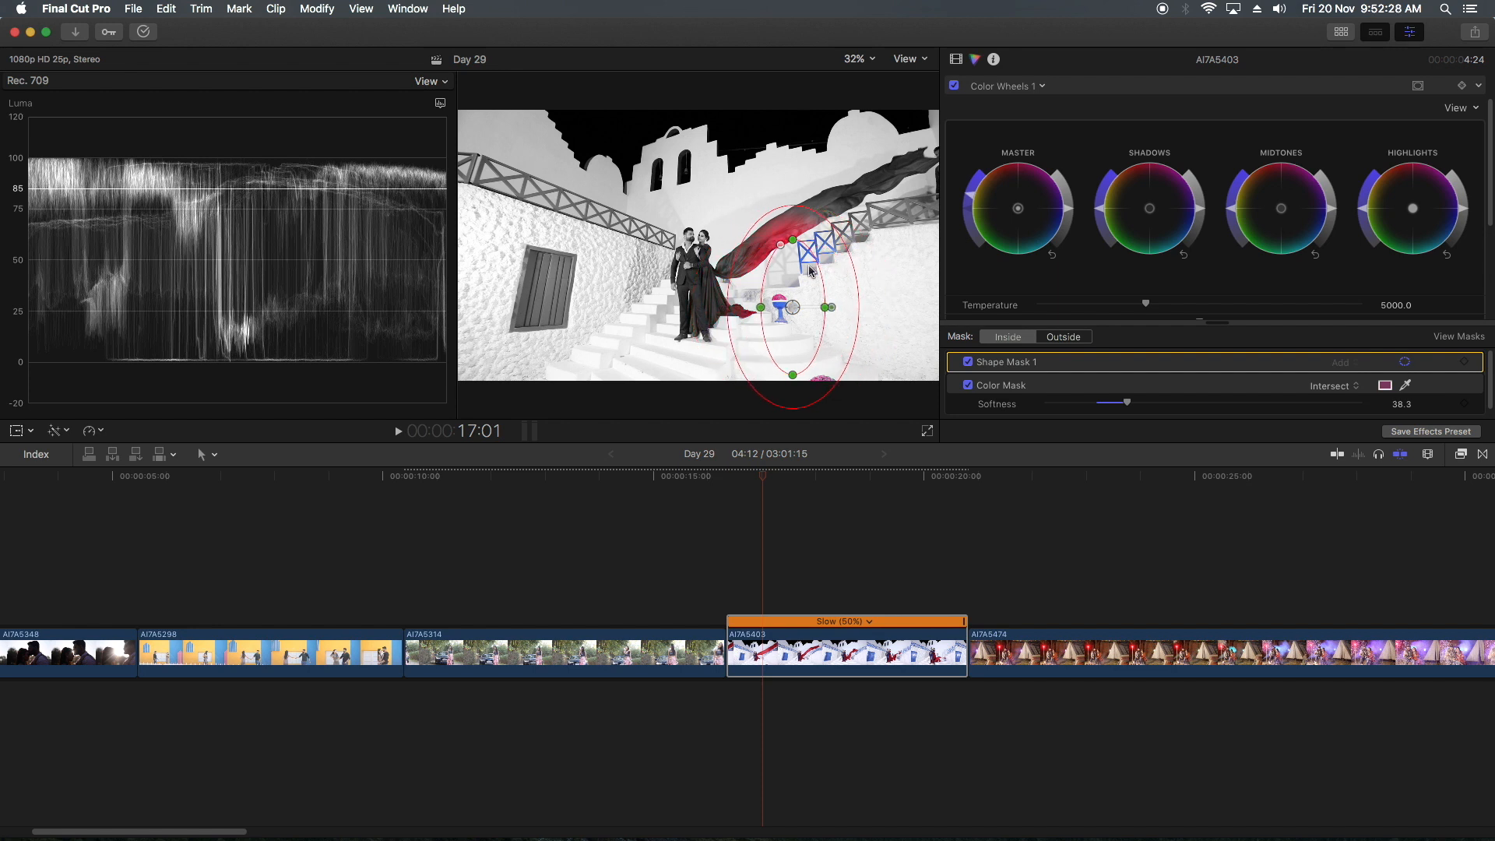
pyautogui.moveTo(792, 241); pyautogui.dragTo(758, 302)
# Place Shape Mask 1 below the Color Mask and fully lower the Master saturation outside the masks
pyautogui.click(1066, 341)
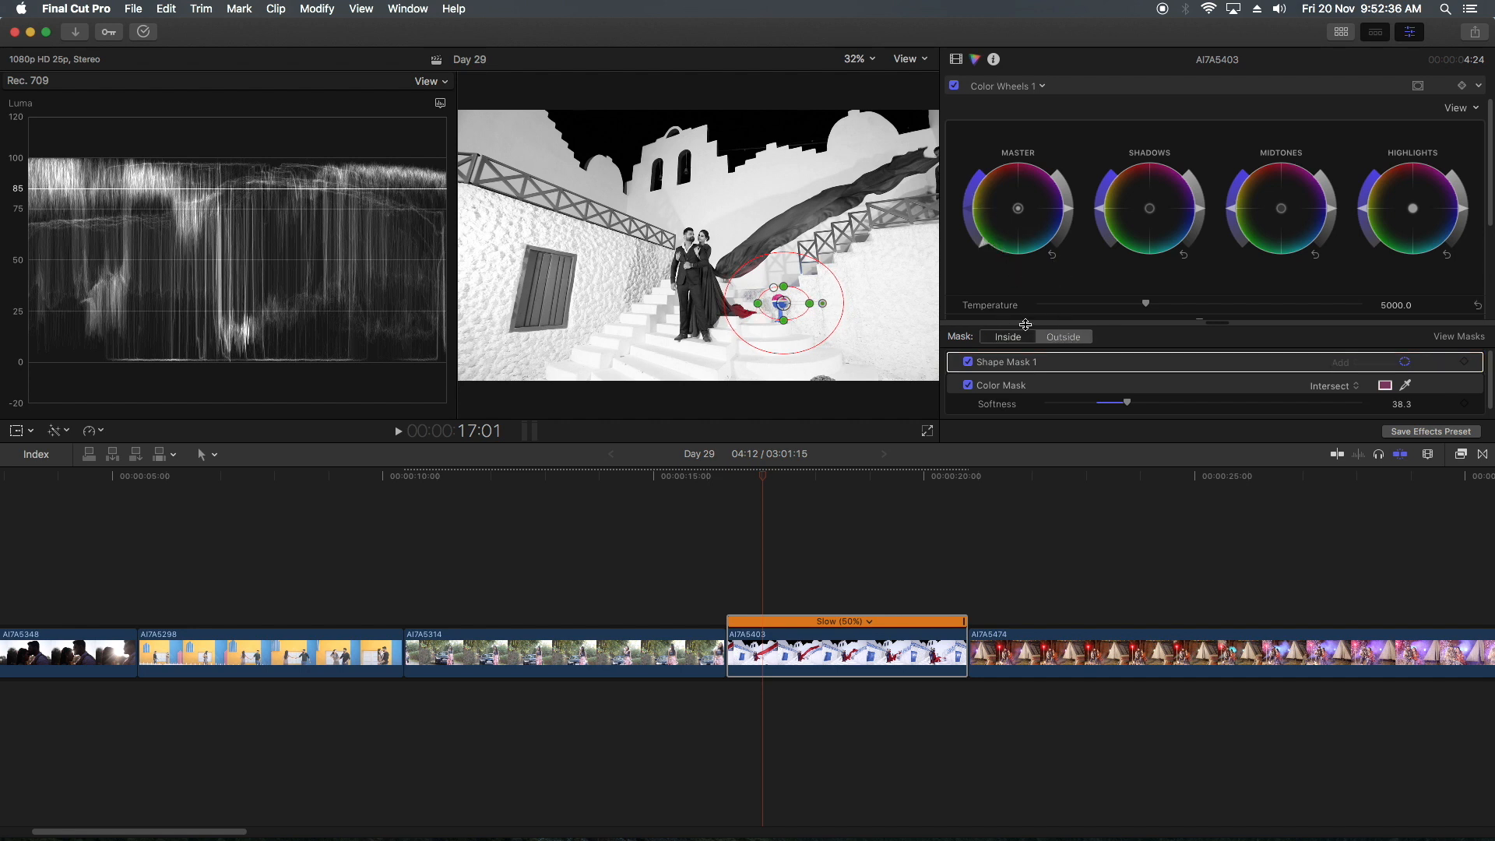
pyautogui.moveTo(1251, 366); pyautogui.dragTo(1251, 401)
pyautogui.moveTo(971, 205); pyautogui.dragTo(982, 244)
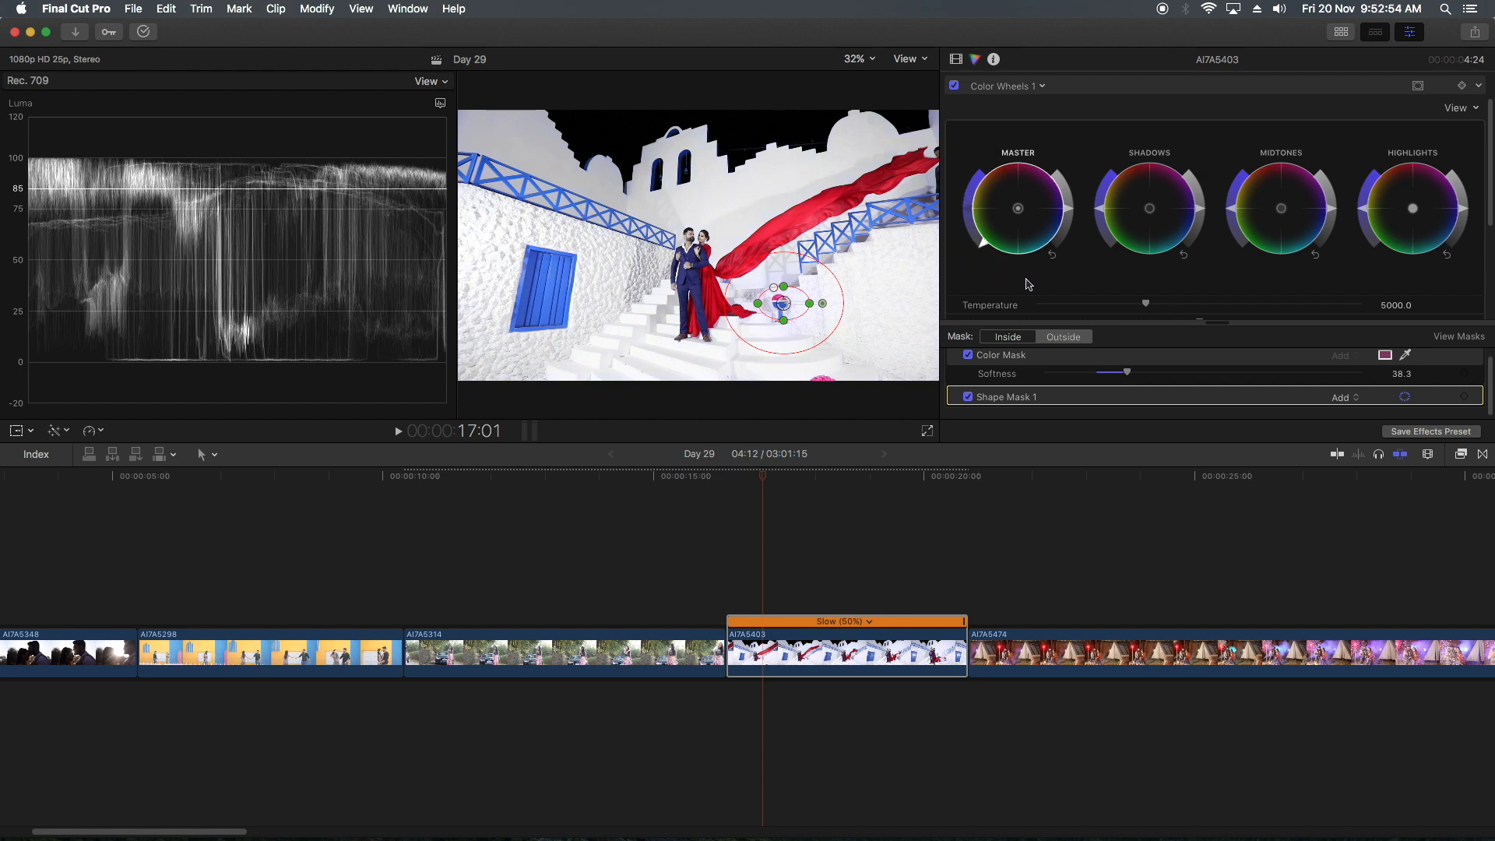
# Set Shape Mask 1 to Subtract and narrow its outline around the urn
pyautogui.click(1342, 398)
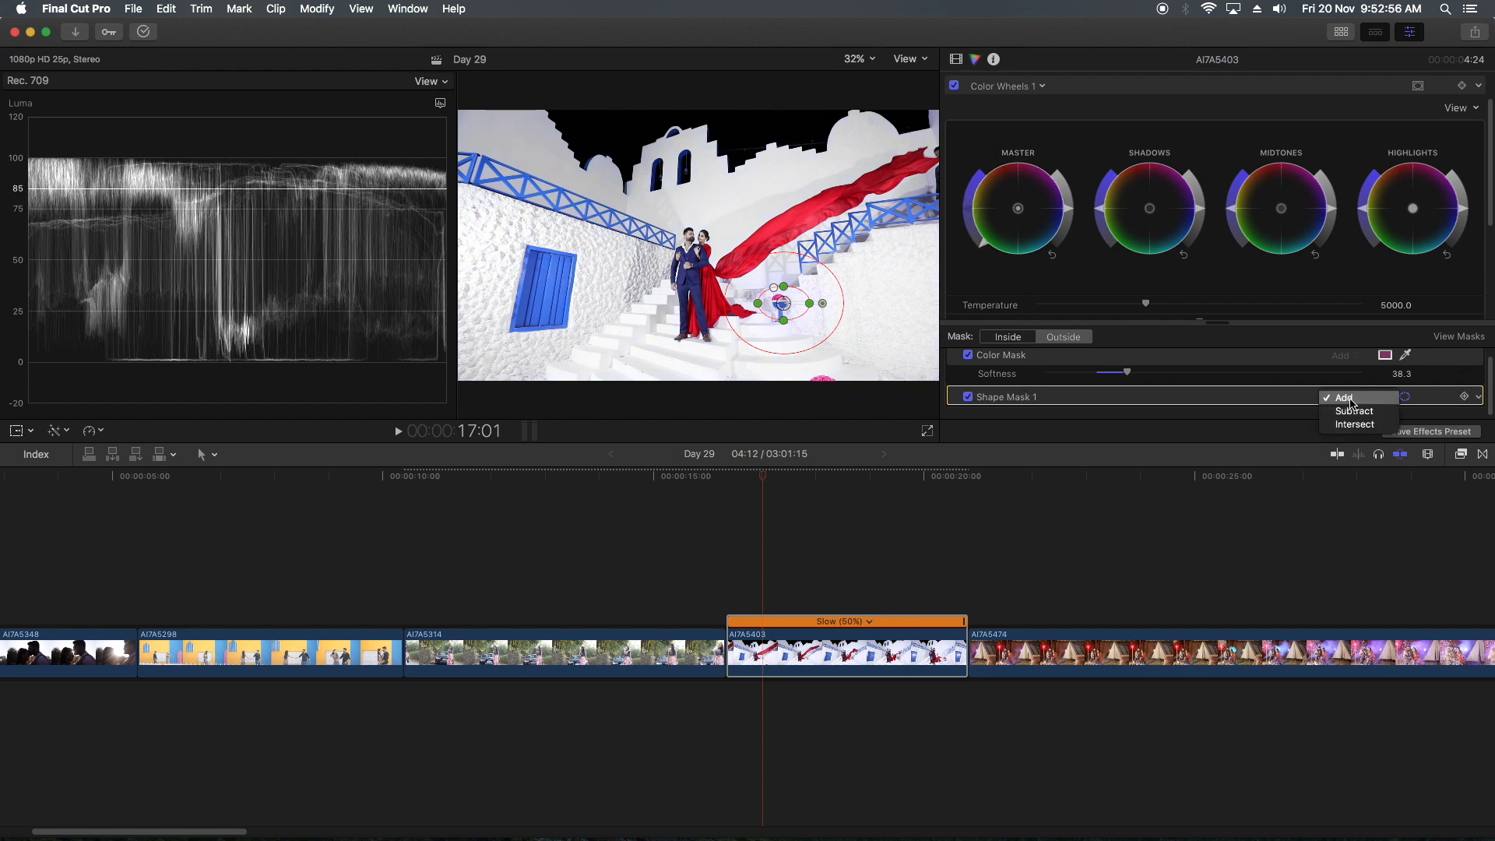
pyautogui.click(1354, 411)
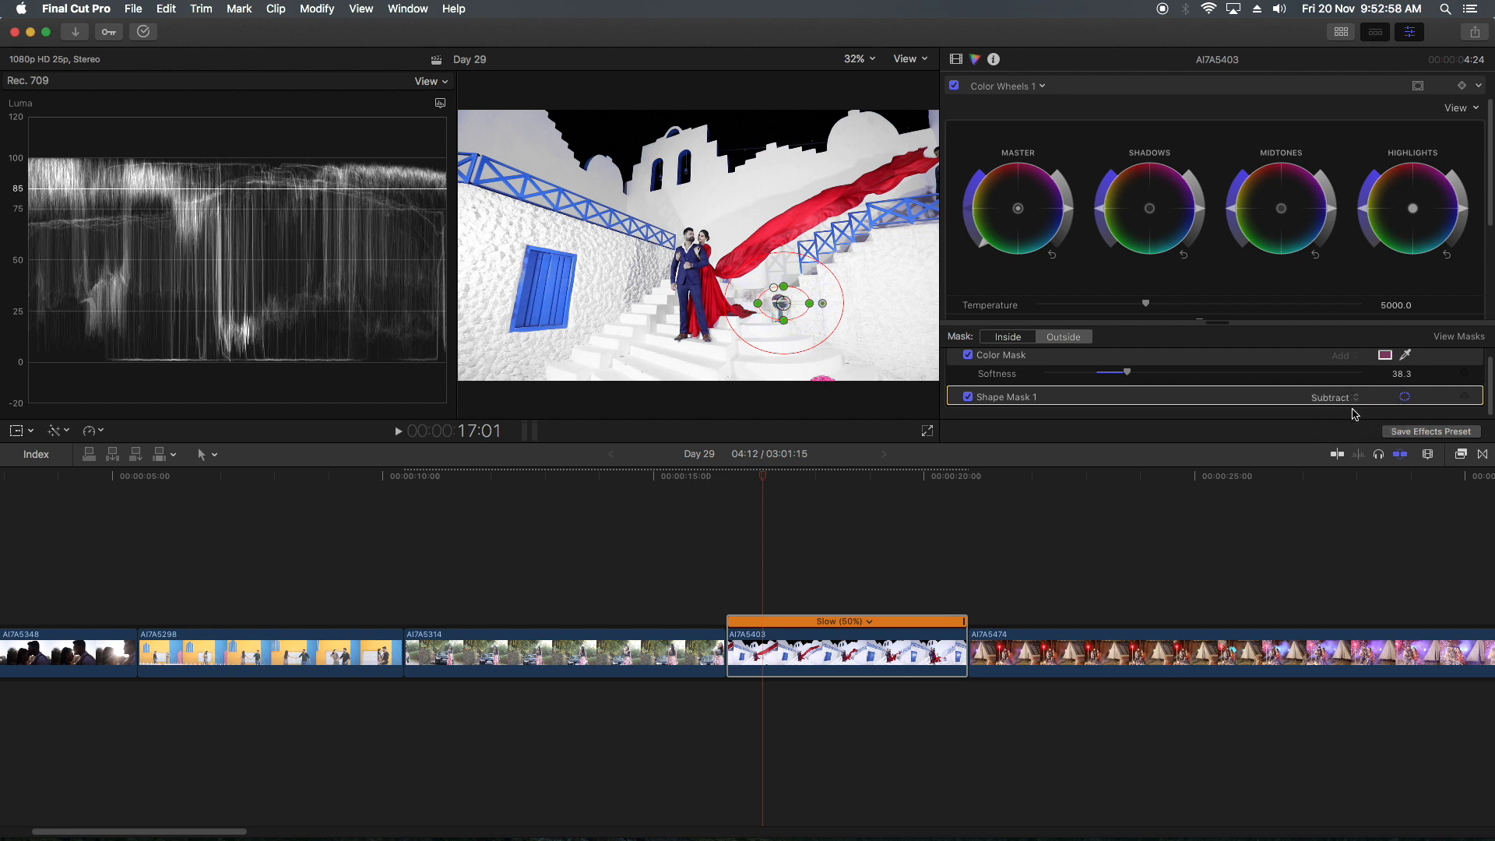
pyautogui.moveTo(757, 302); pyautogui.dragTo(765, 308)
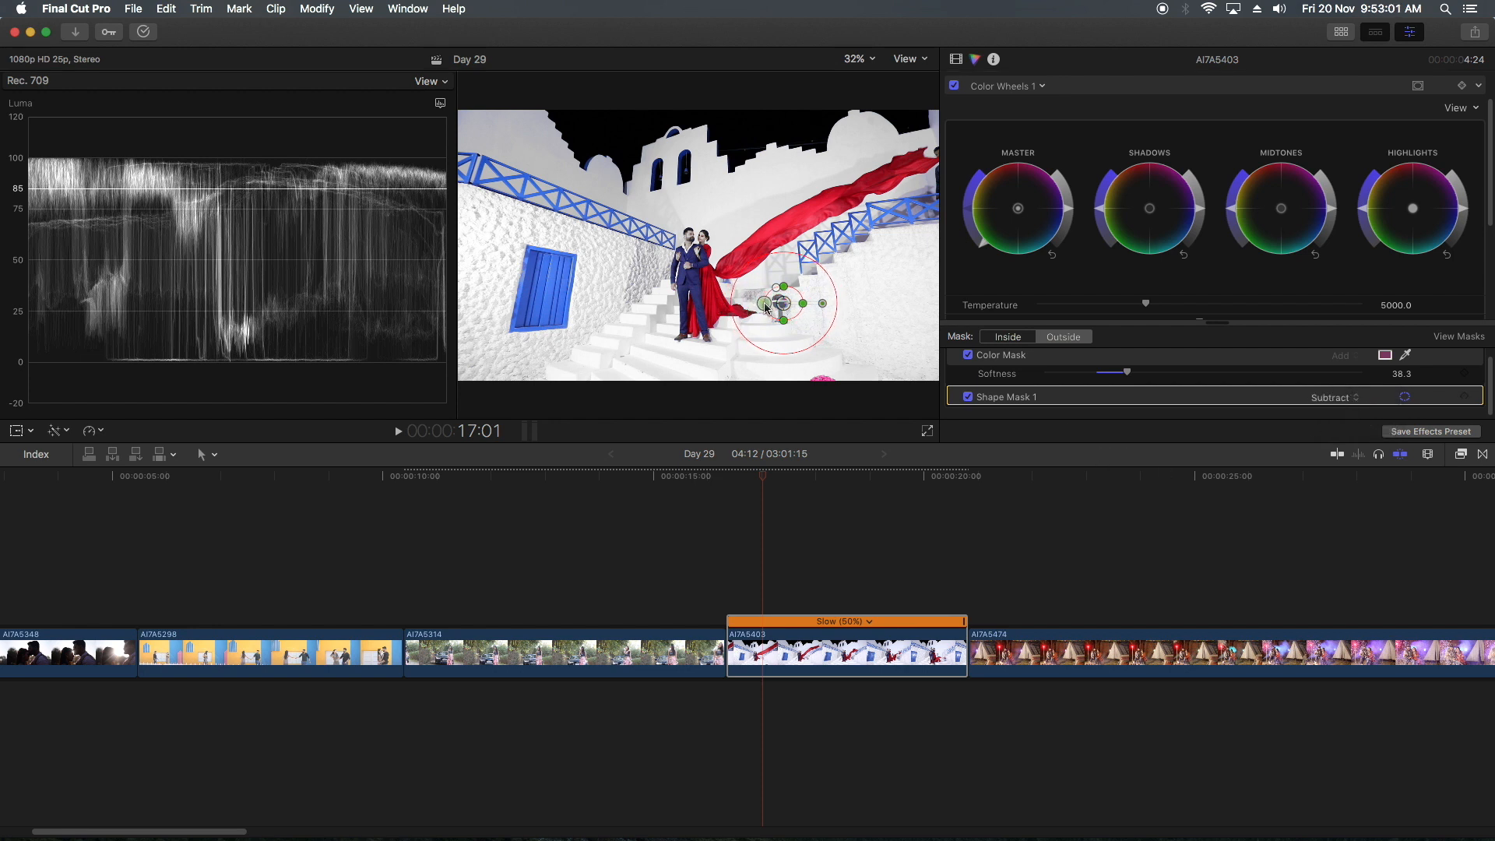
# Check the clip at 16:21 and review its Color Wheels 1 effect and mask settings
pyautogui.click(752, 511)
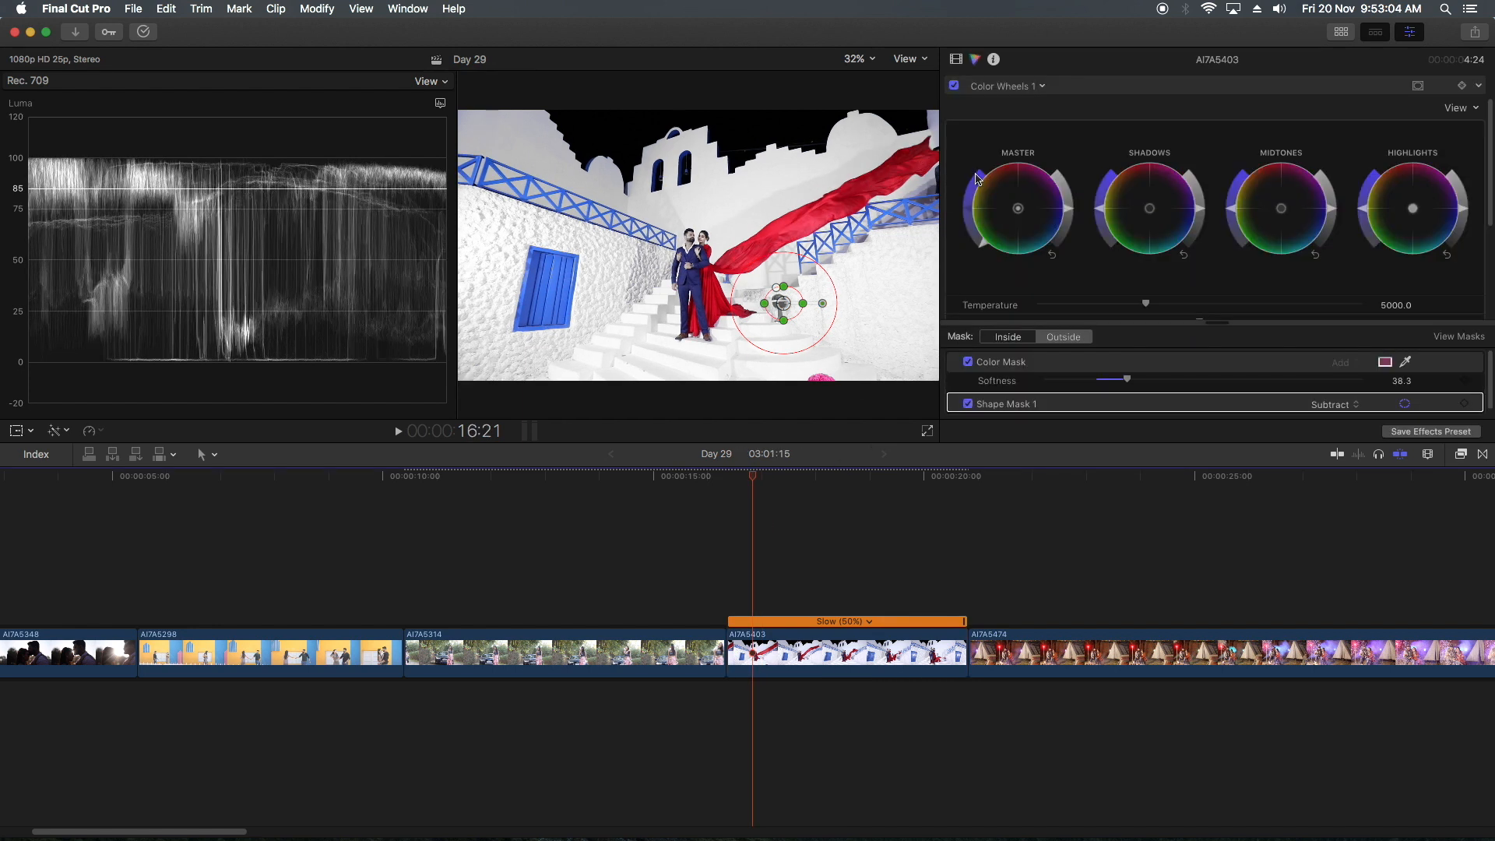
pyautogui.click(958, 62)
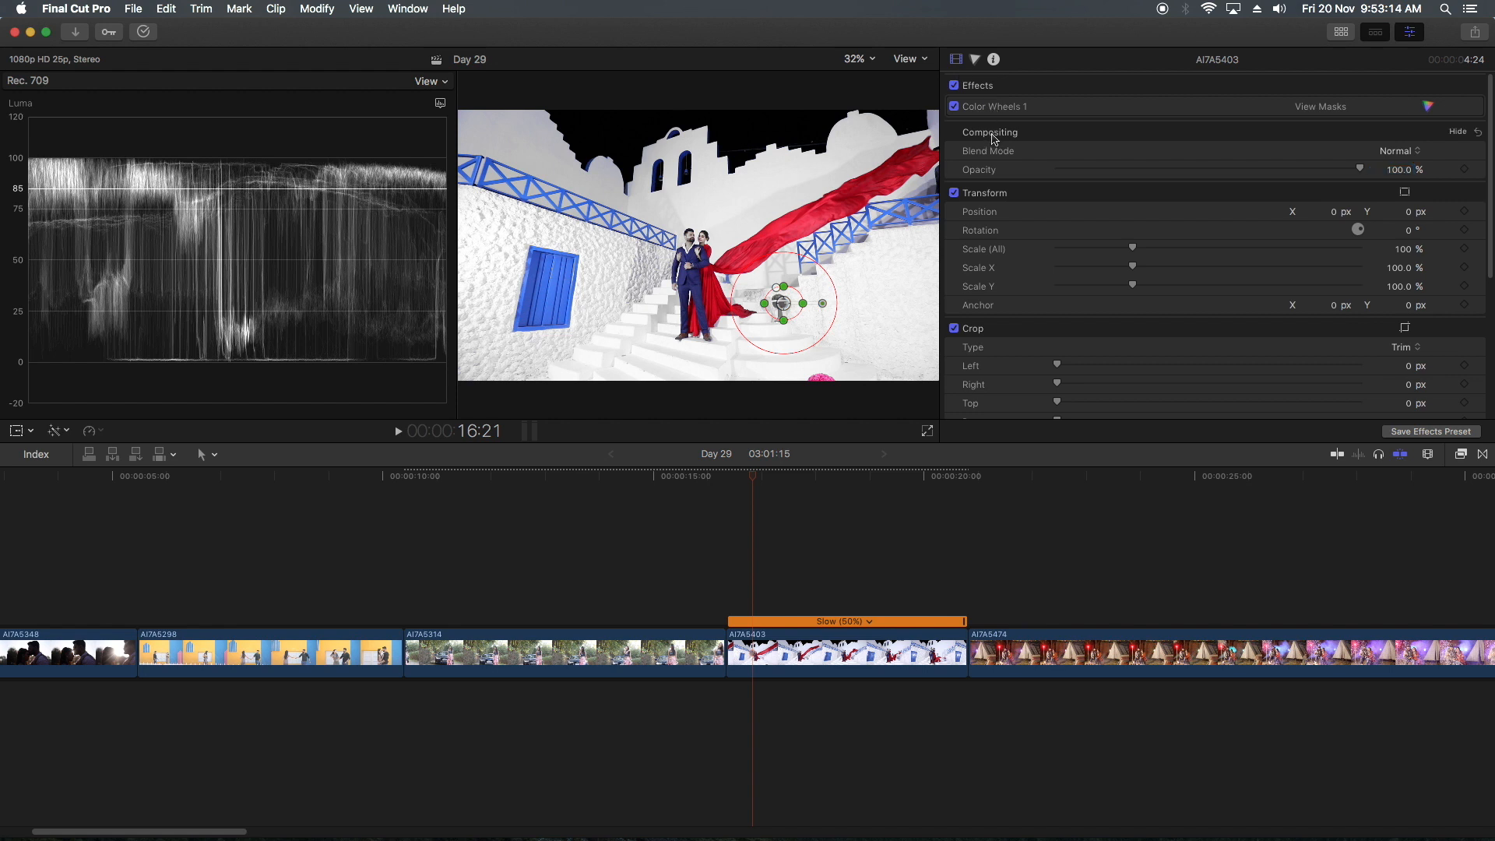
pyautogui.click(994, 109)
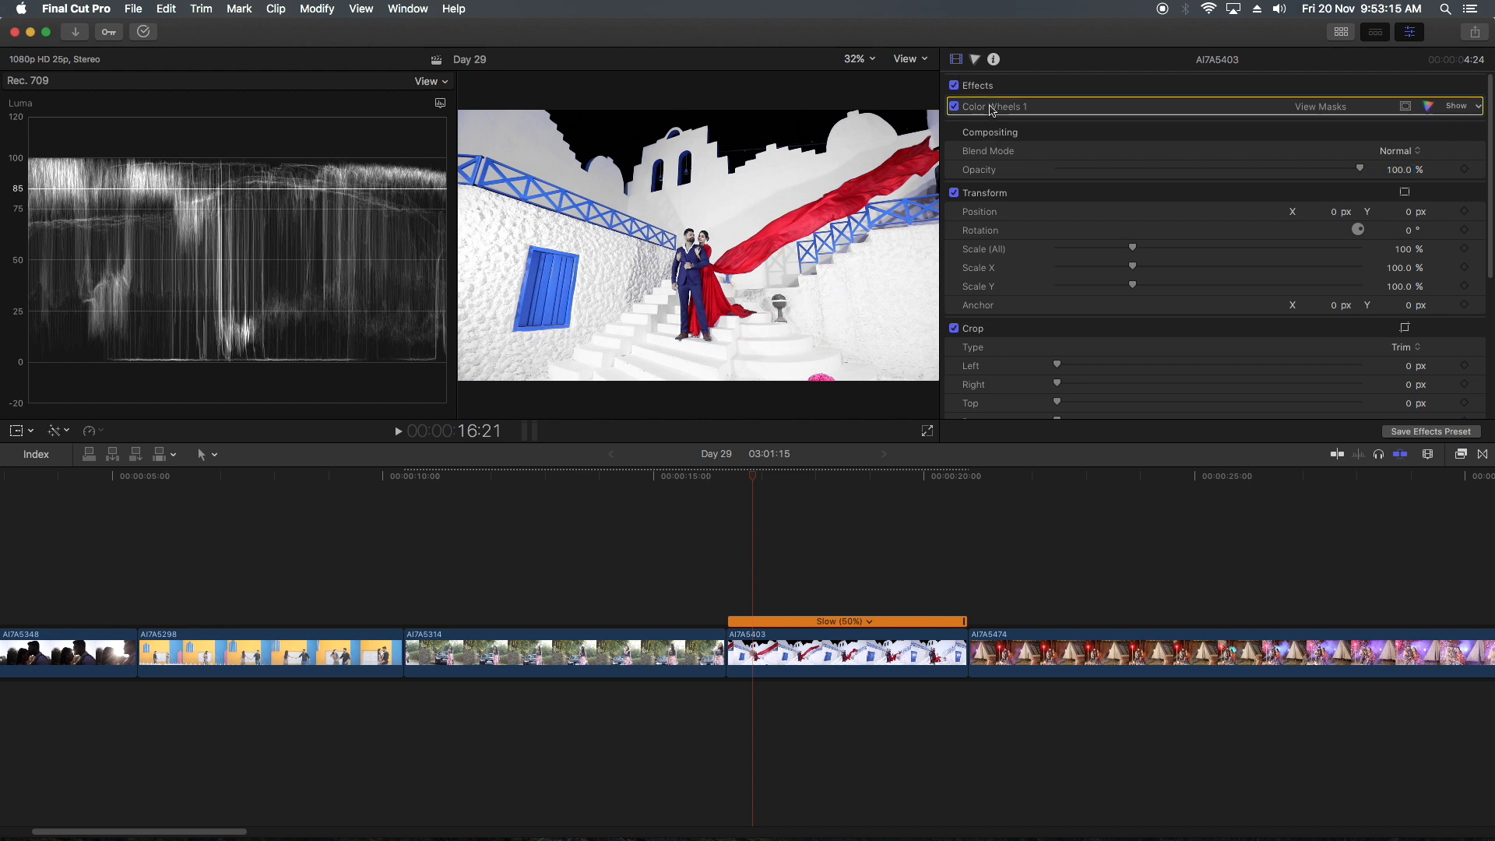
pyautogui.click(975, 60)
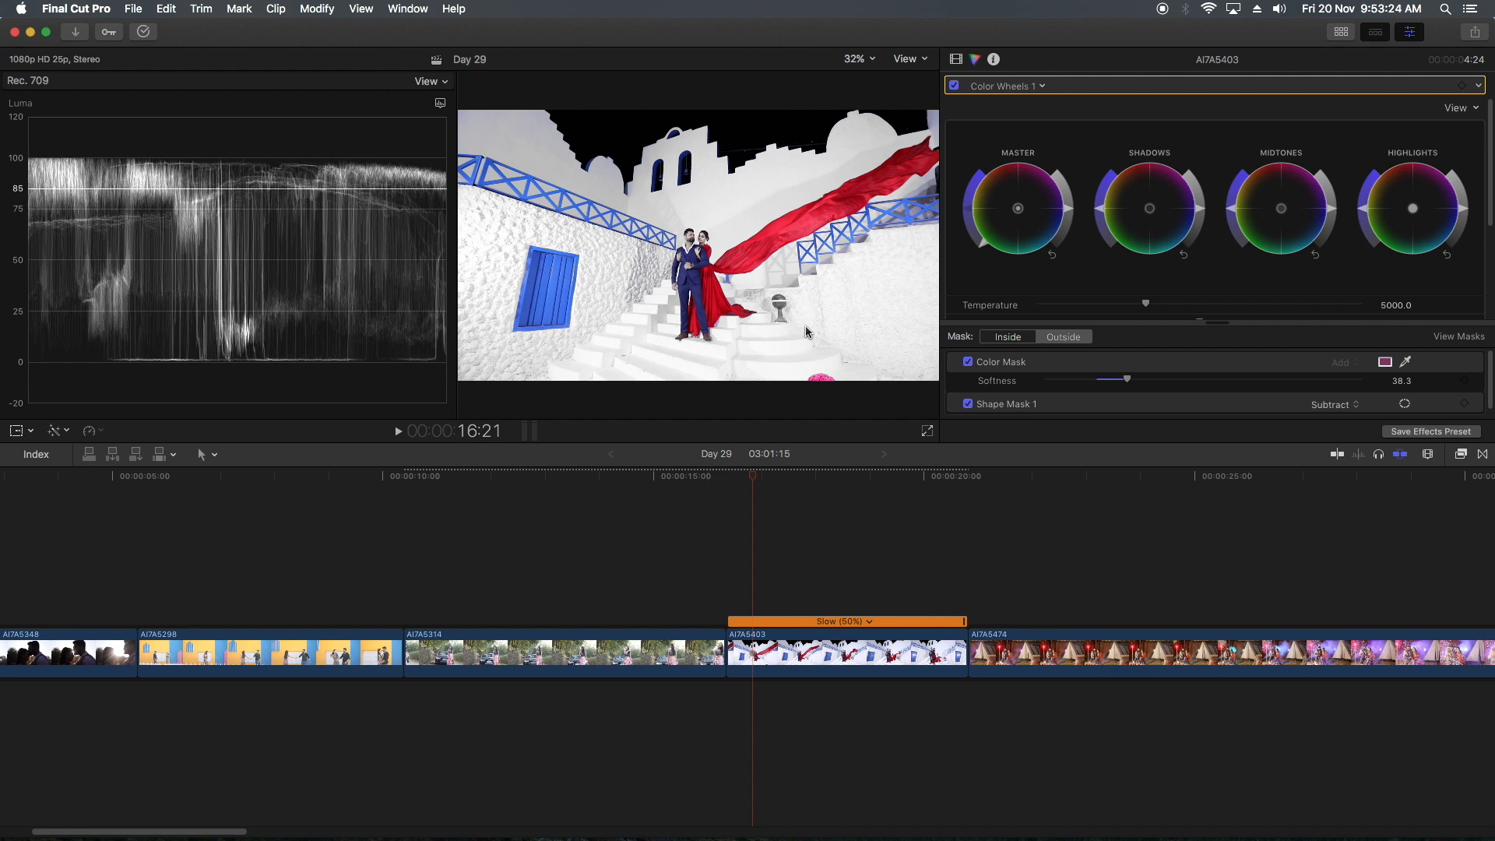
# At 18:24, fit Shape Mask 1 more tightly over the urn, reduce its feathering and keyframe it
pyautogui.moveTo(731, 478); pyautogui.dragTo(868, 478)
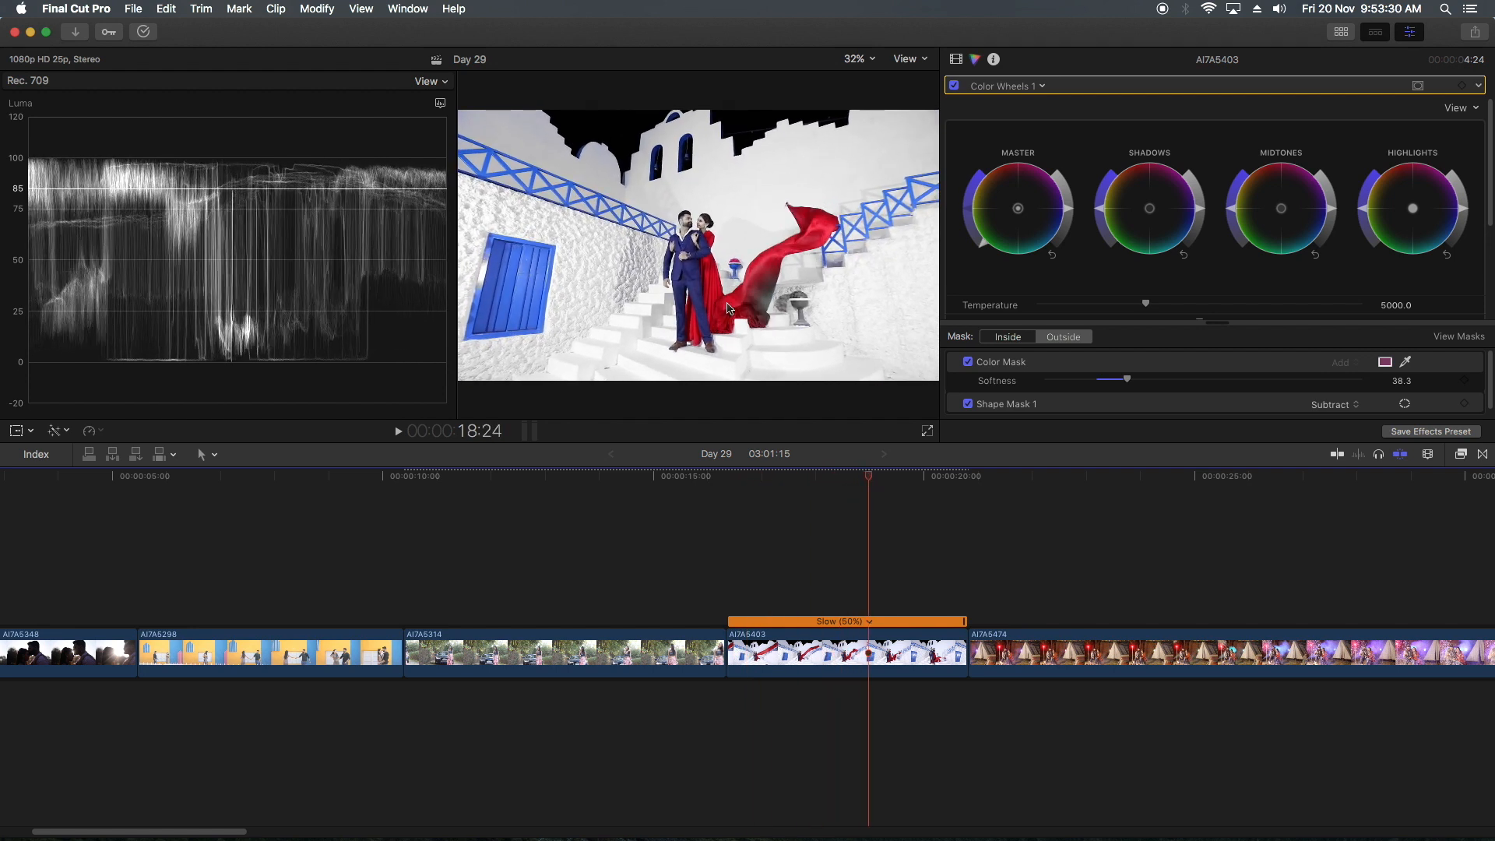
pyautogui.click(831, 661)
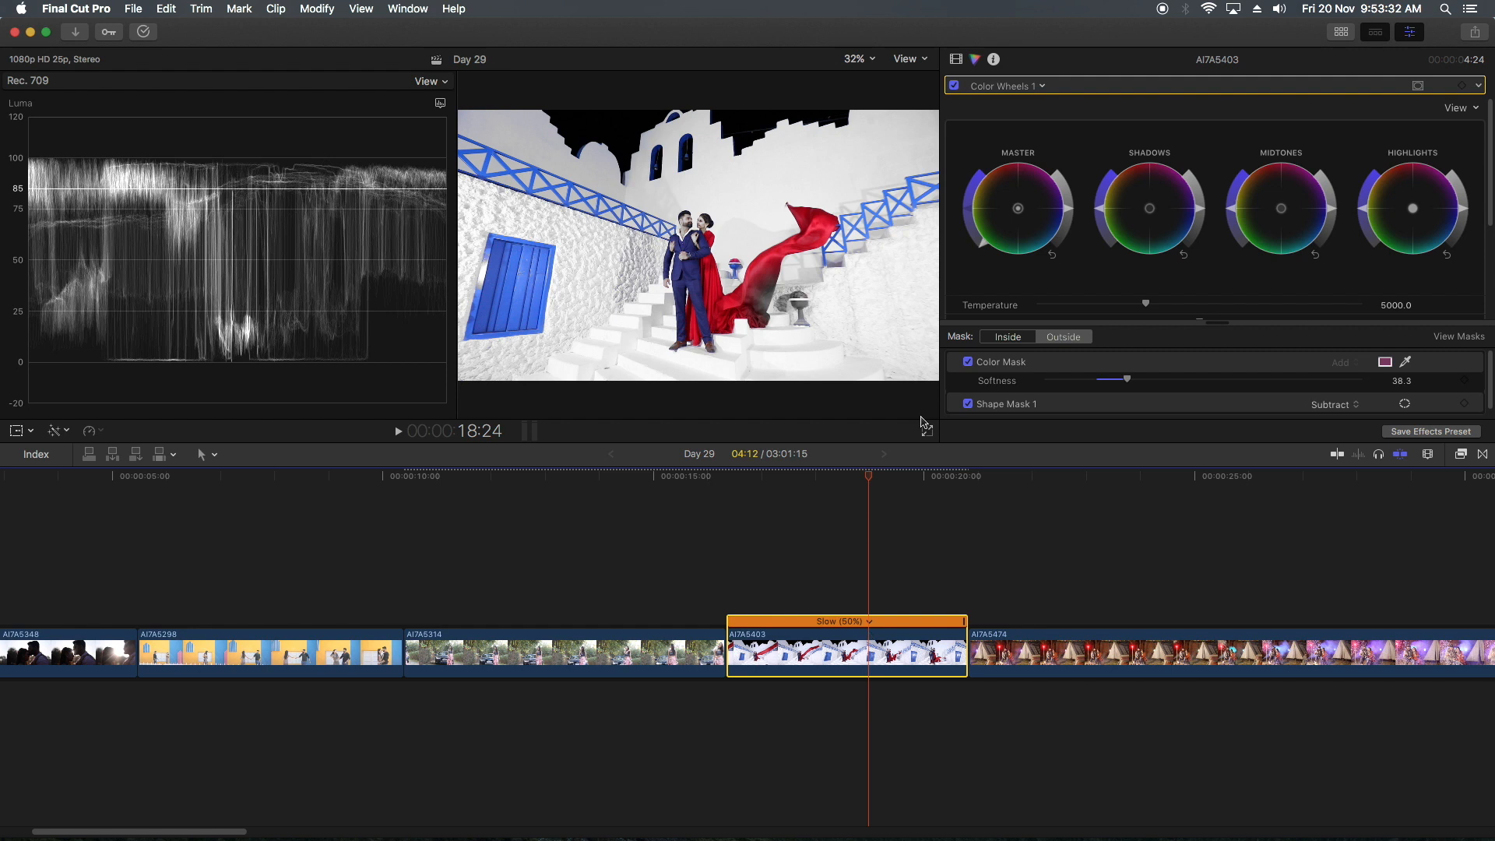
pyautogui.click(1026, 406)
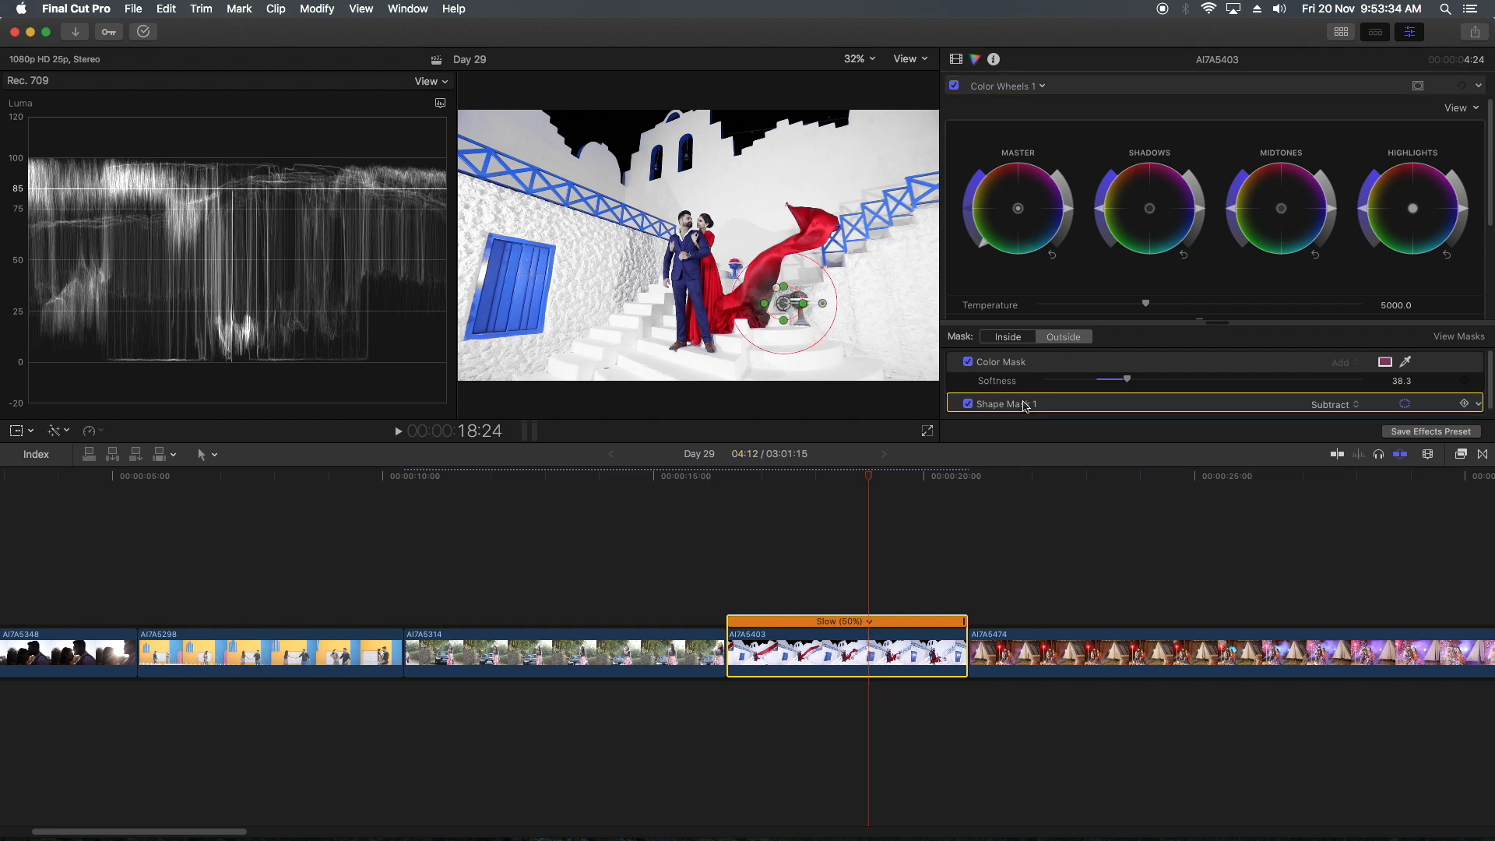
pyautogui.moveTo(783, 303); pyautogui.dragTo(839, 299)
pyautogui.moveTo(845, 493)
pyautogui.mouseDown()
pyautogui.moveTo(763, 485)
pyautogui.moveTo(870, 489)
pyautogui.mouseUp()
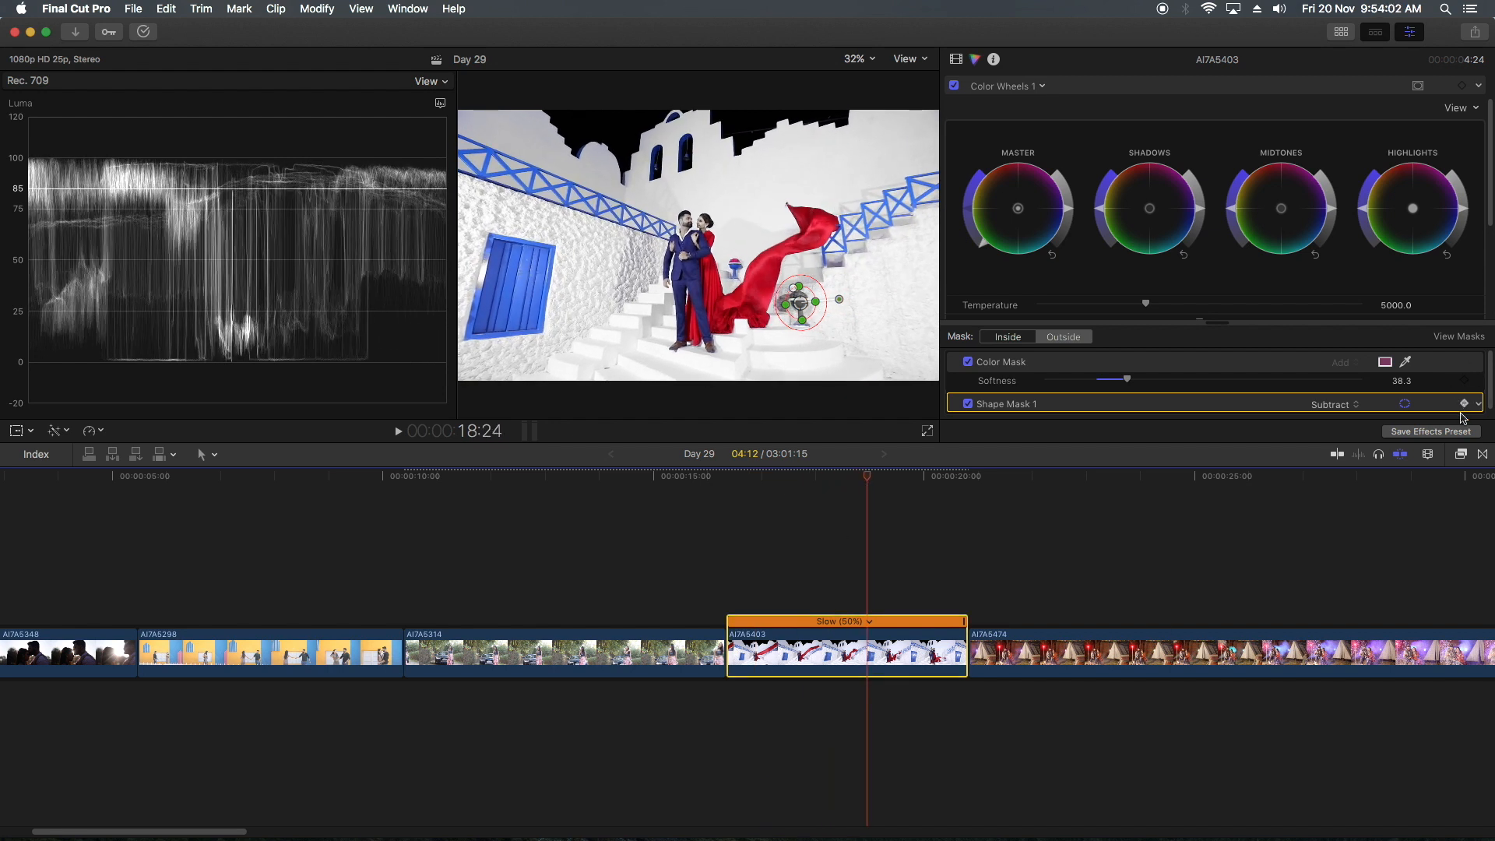
# Reposition Shape Mask 1 over the urn at 17:20 and at 16:14 to keyframe its movement
pyautogui.click(856, 481)
pyautogui.moveTo(856, 481); pyautogui.dragTo(808, 488)
pyautogui.moveTo(801, 308); pyautogui.dragTo(781, 306)
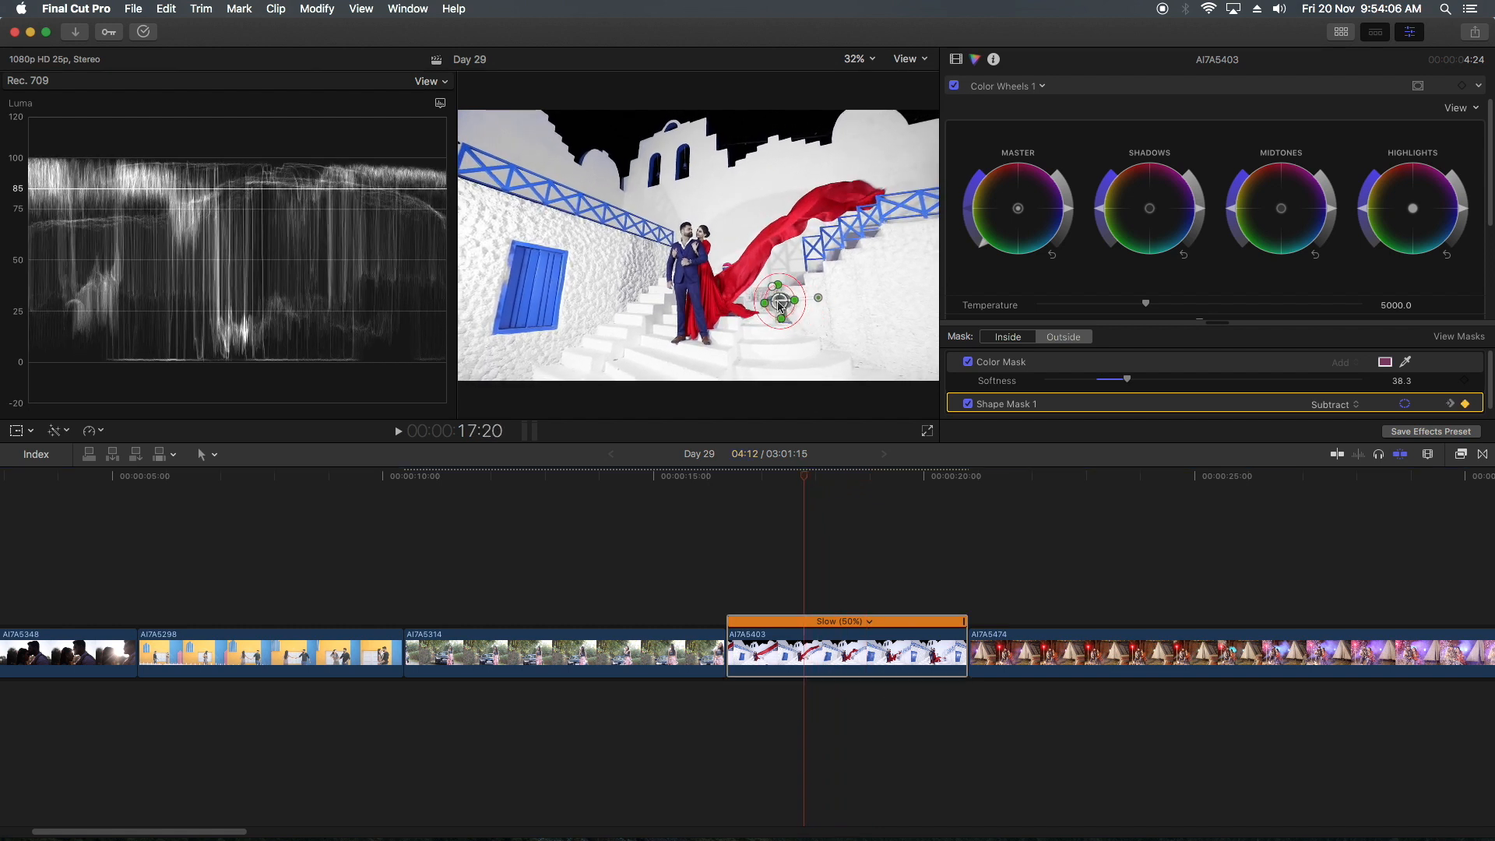
pyautogui.moveTo(802, 483); pyautogui.dragTo(737, 485)
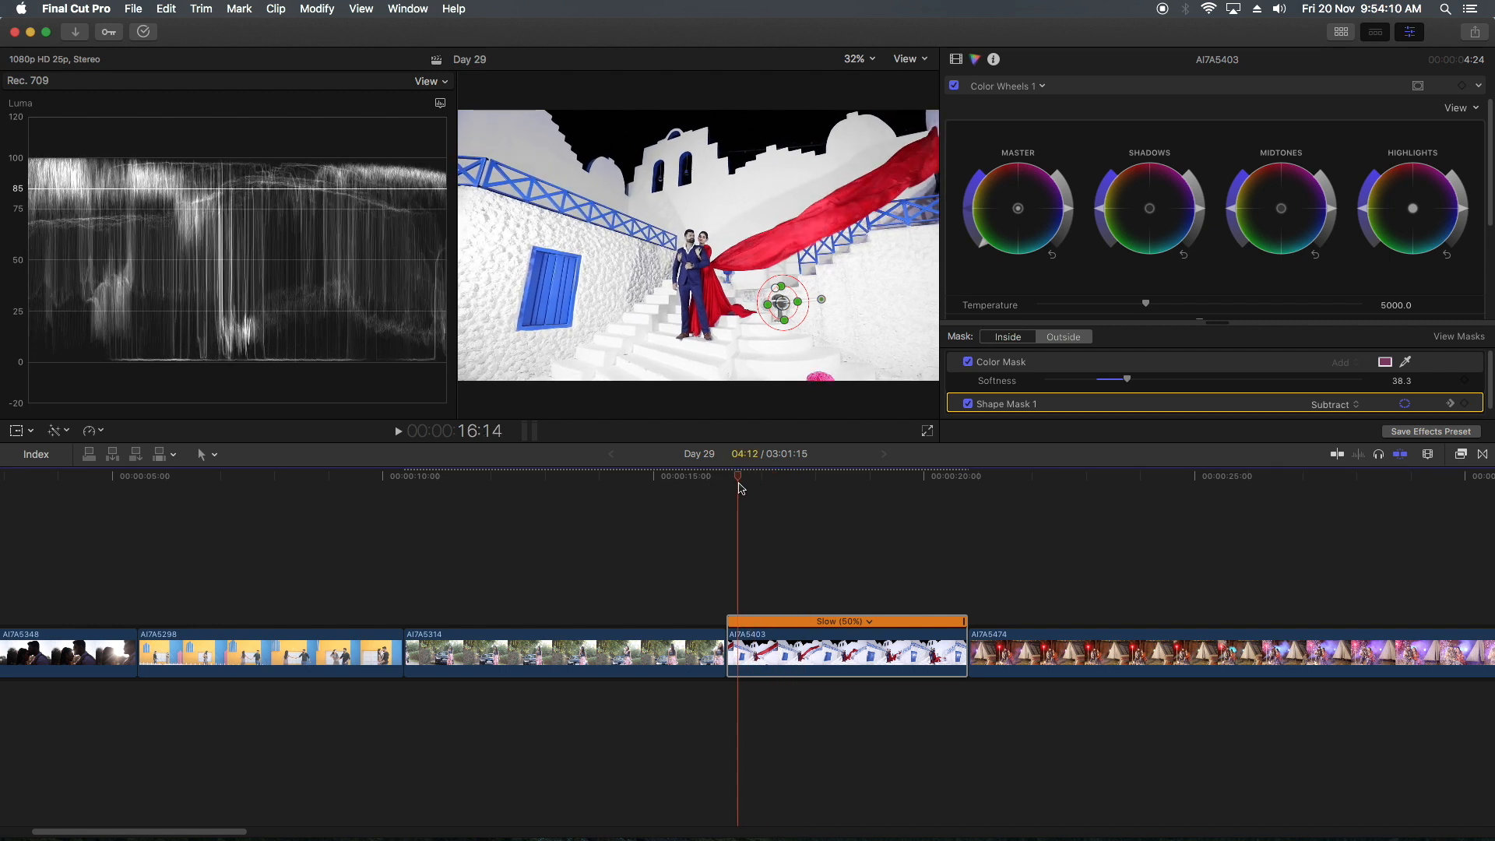
pyautogui.moveTo(784, 306); pyautogui.dragTo(779, 306)
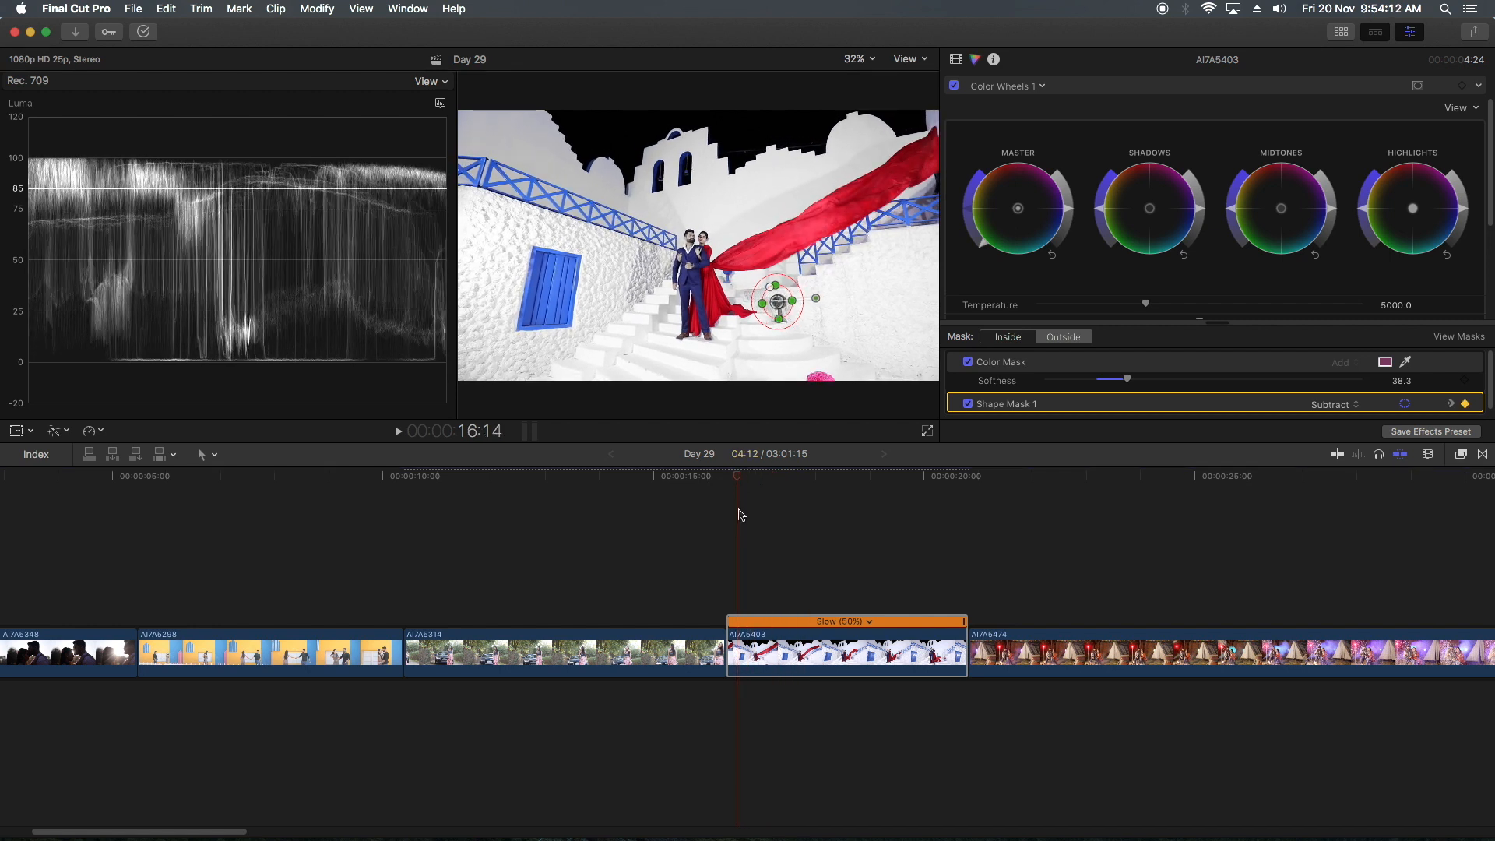
# Play the clip from its start to check the mask tracking, and move Shape Mask 1 over the urn at 19:12
pyautogui.moveTo(735, 479); pyautogui.dragTo(729, 480)
pyautogui.press('space')
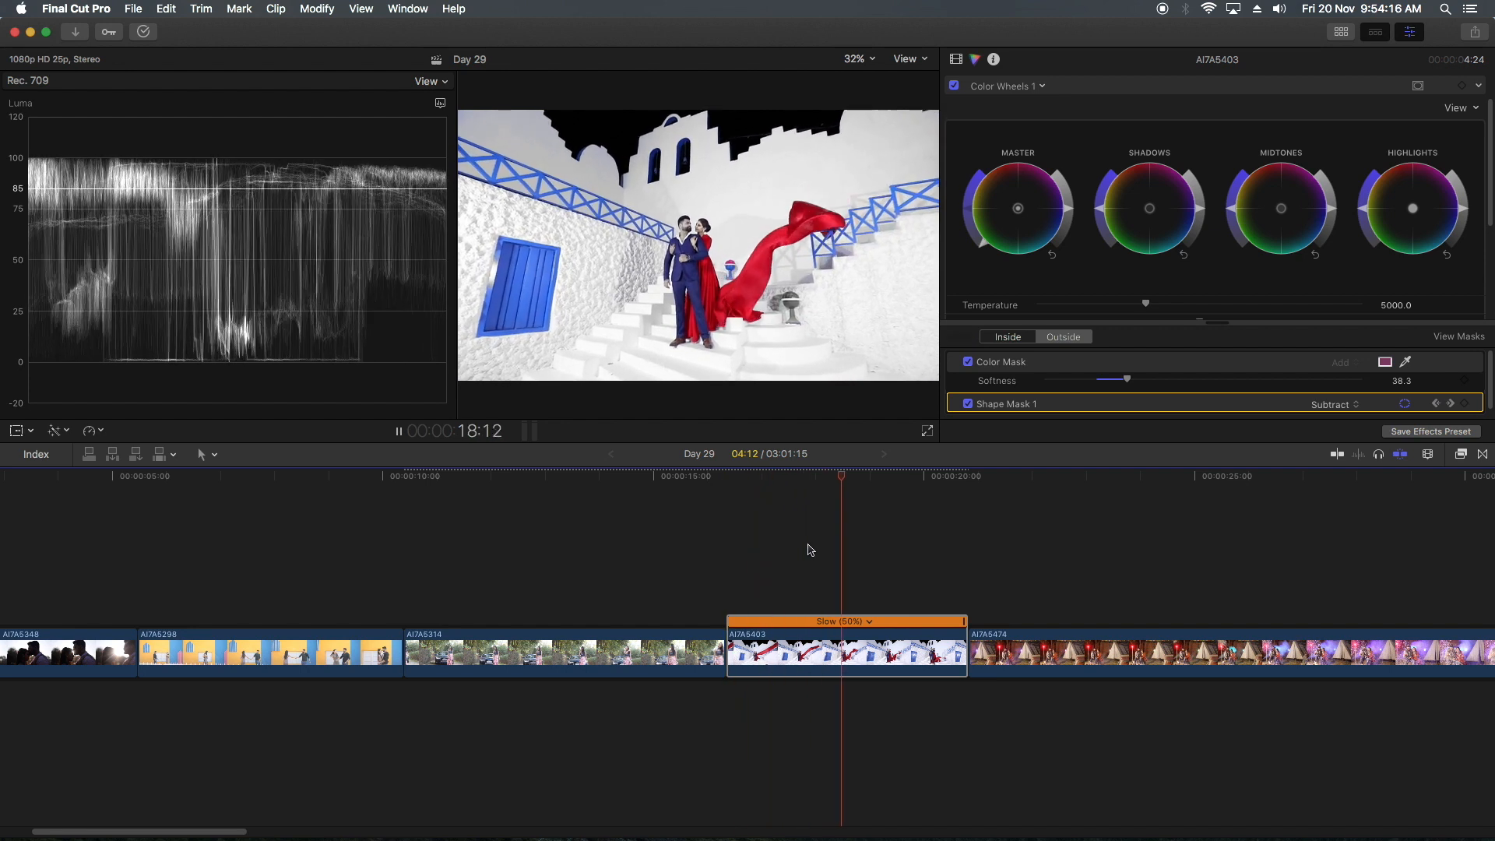
pyautogui.press('space')
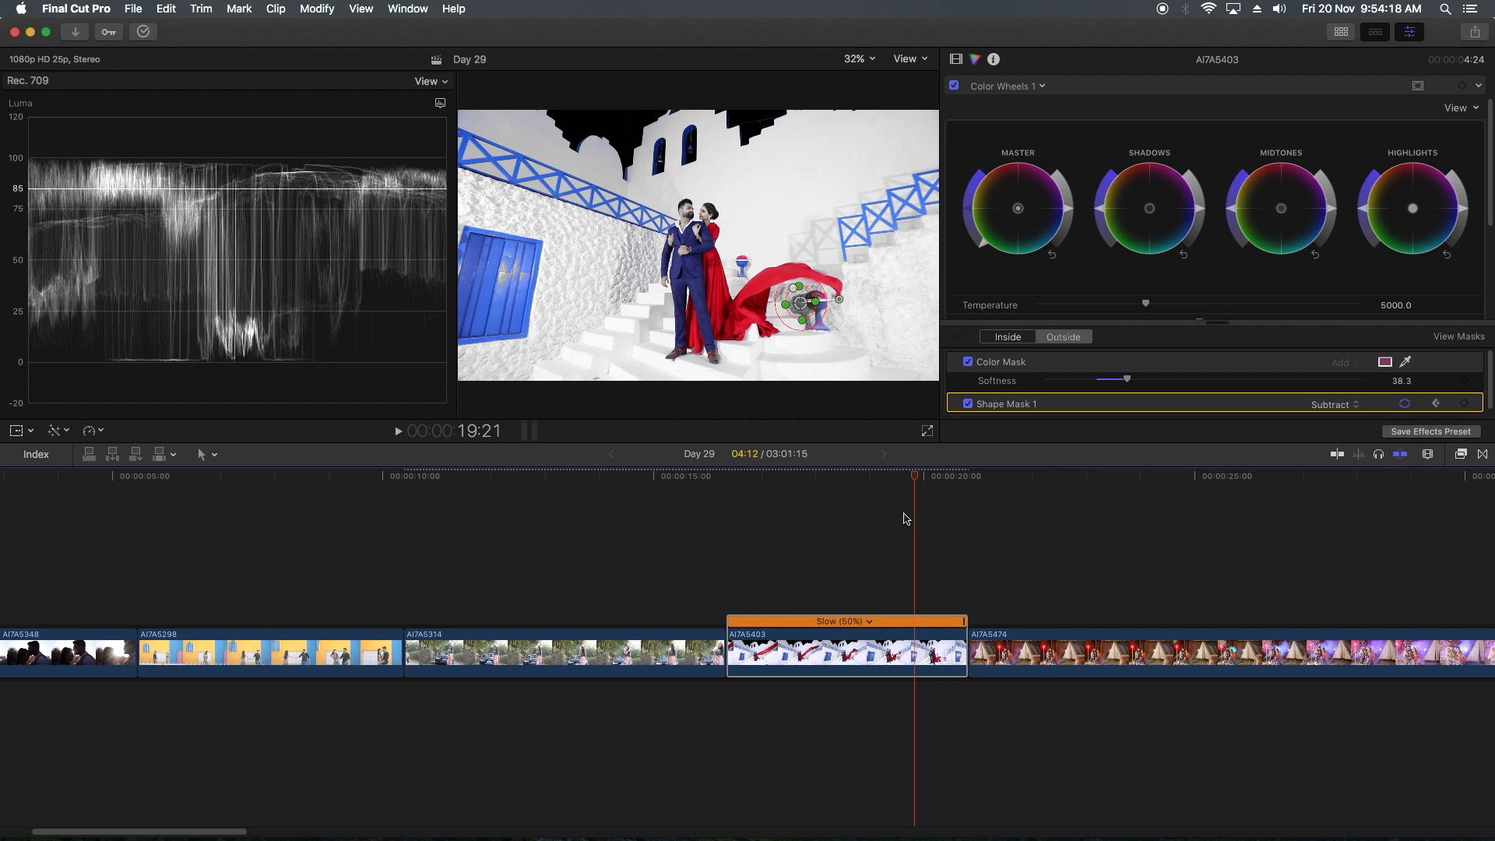
pyautogui.moveTo(919, 478); pyautogui.dragTo(901, 478)
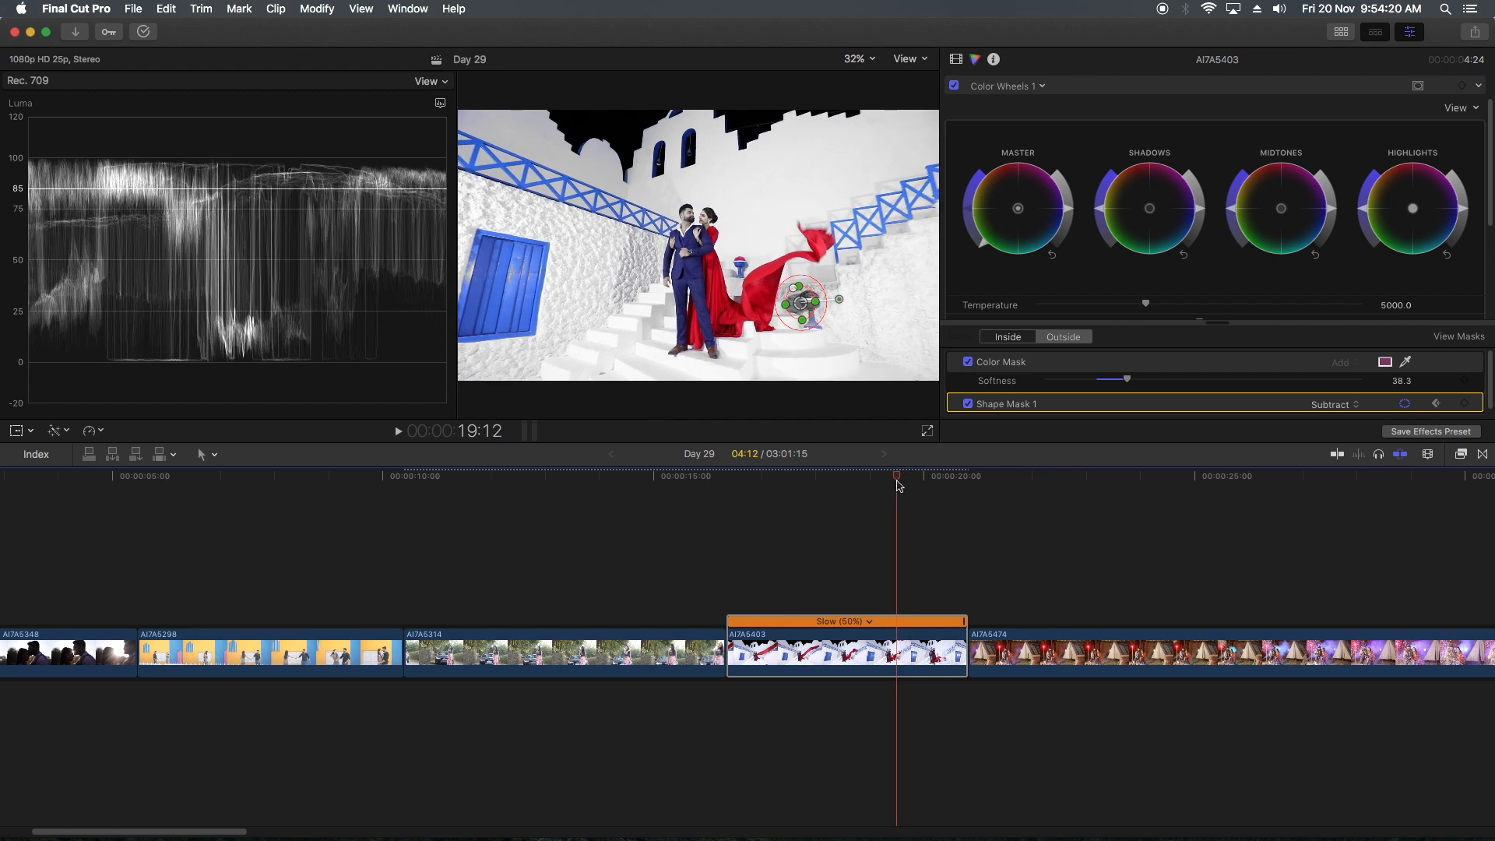
pyautogui.moveTo(800, 307); pyautogui.dragTo(812, 312)
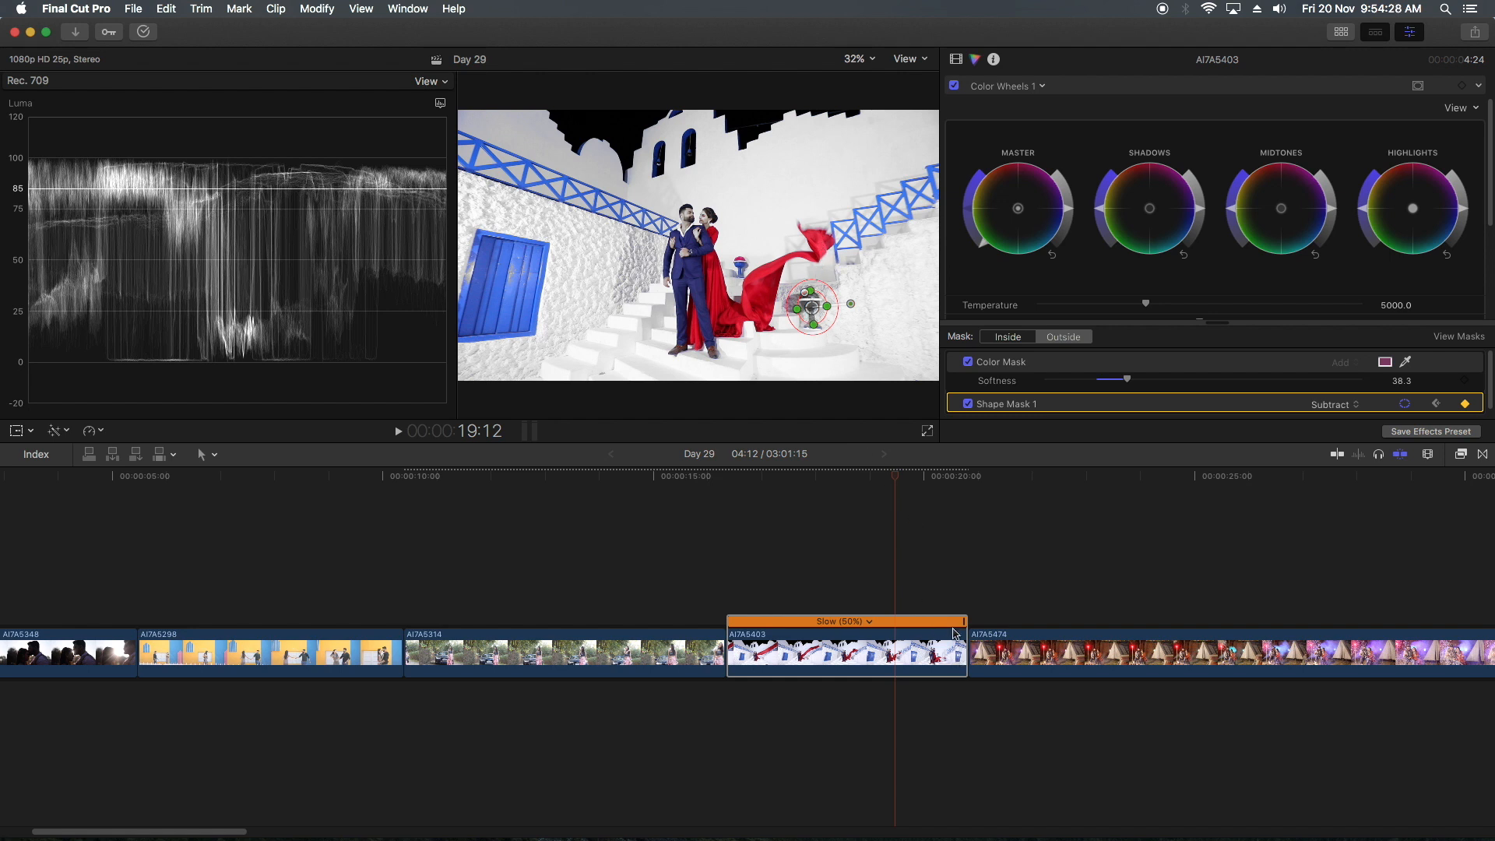
# Trim the end of clip AI7A5403 to a duration of 3:06 and play it from its start
pyautogui.moveTo(966, 654); pyautogui.dragTo(883, 653)
pyautogui.click(728, 478)
pyautogui.press('space')
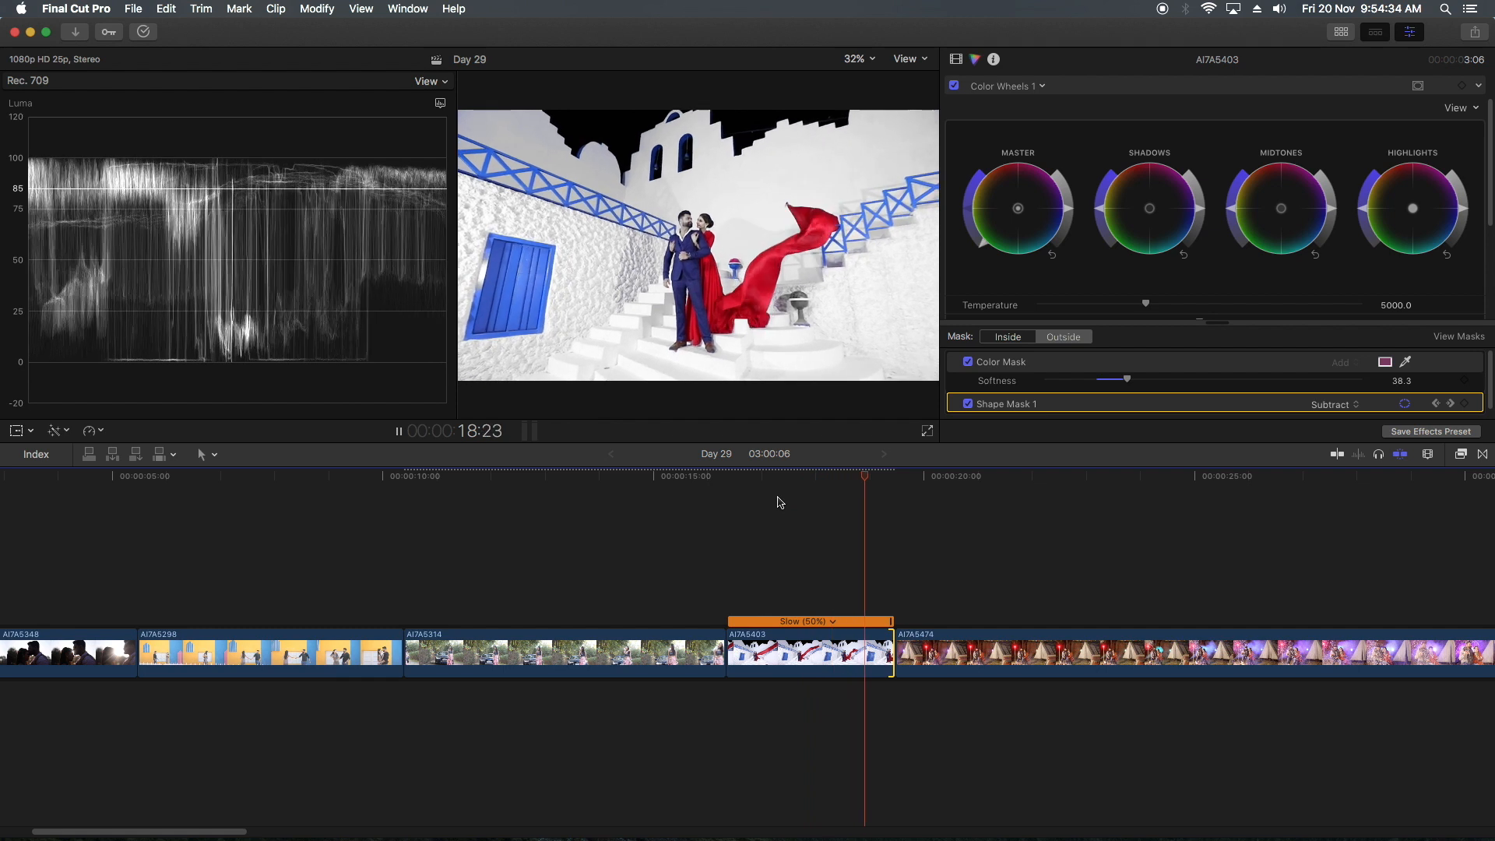
pyautogui.press('space')
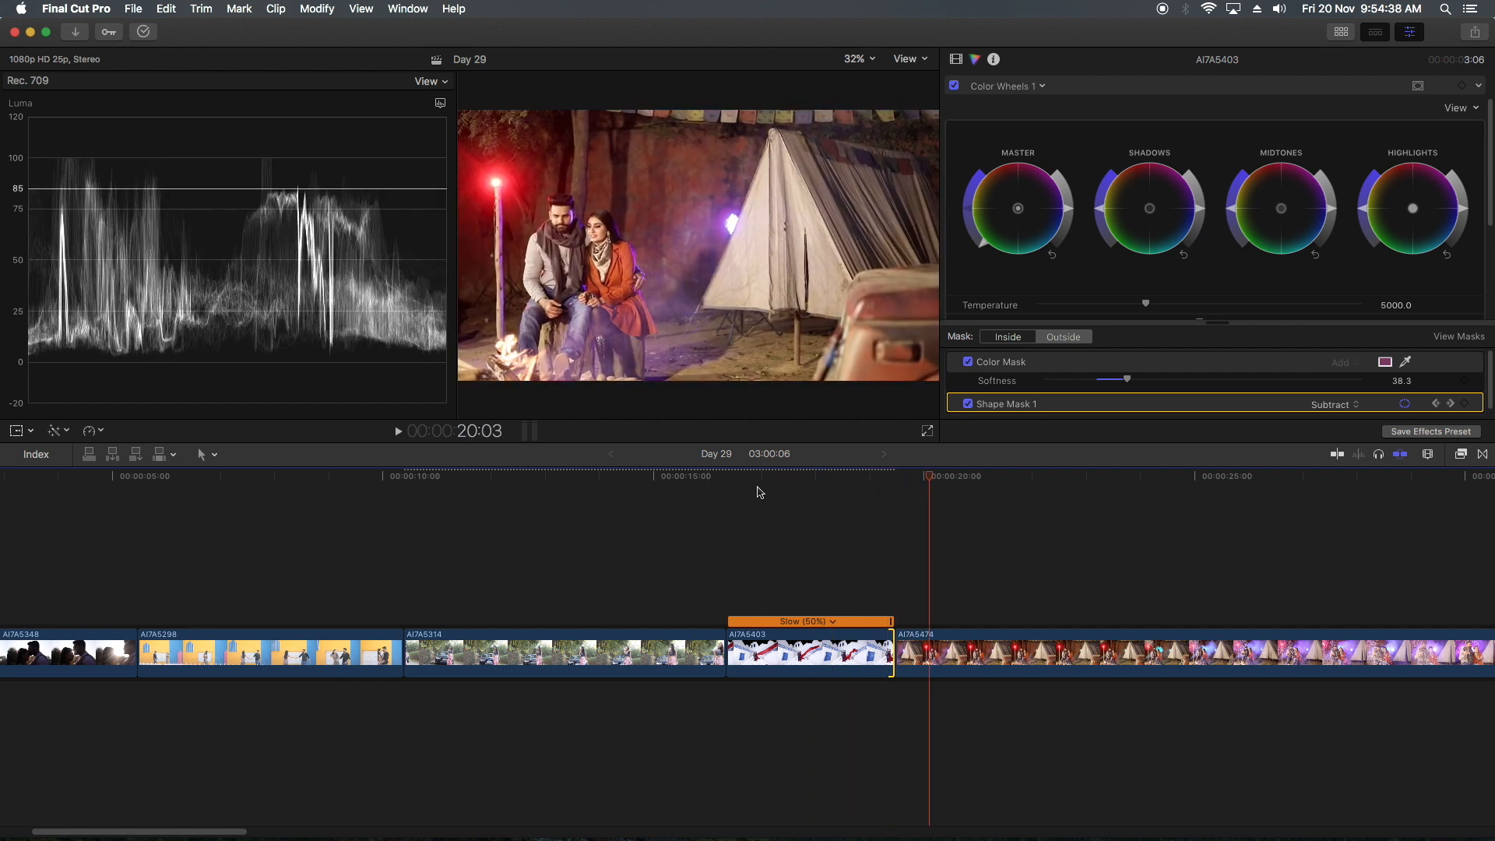
# Invert the masks of Color Wheels 1 with the playhead at 17:10
pyautogui.click(784, 476)
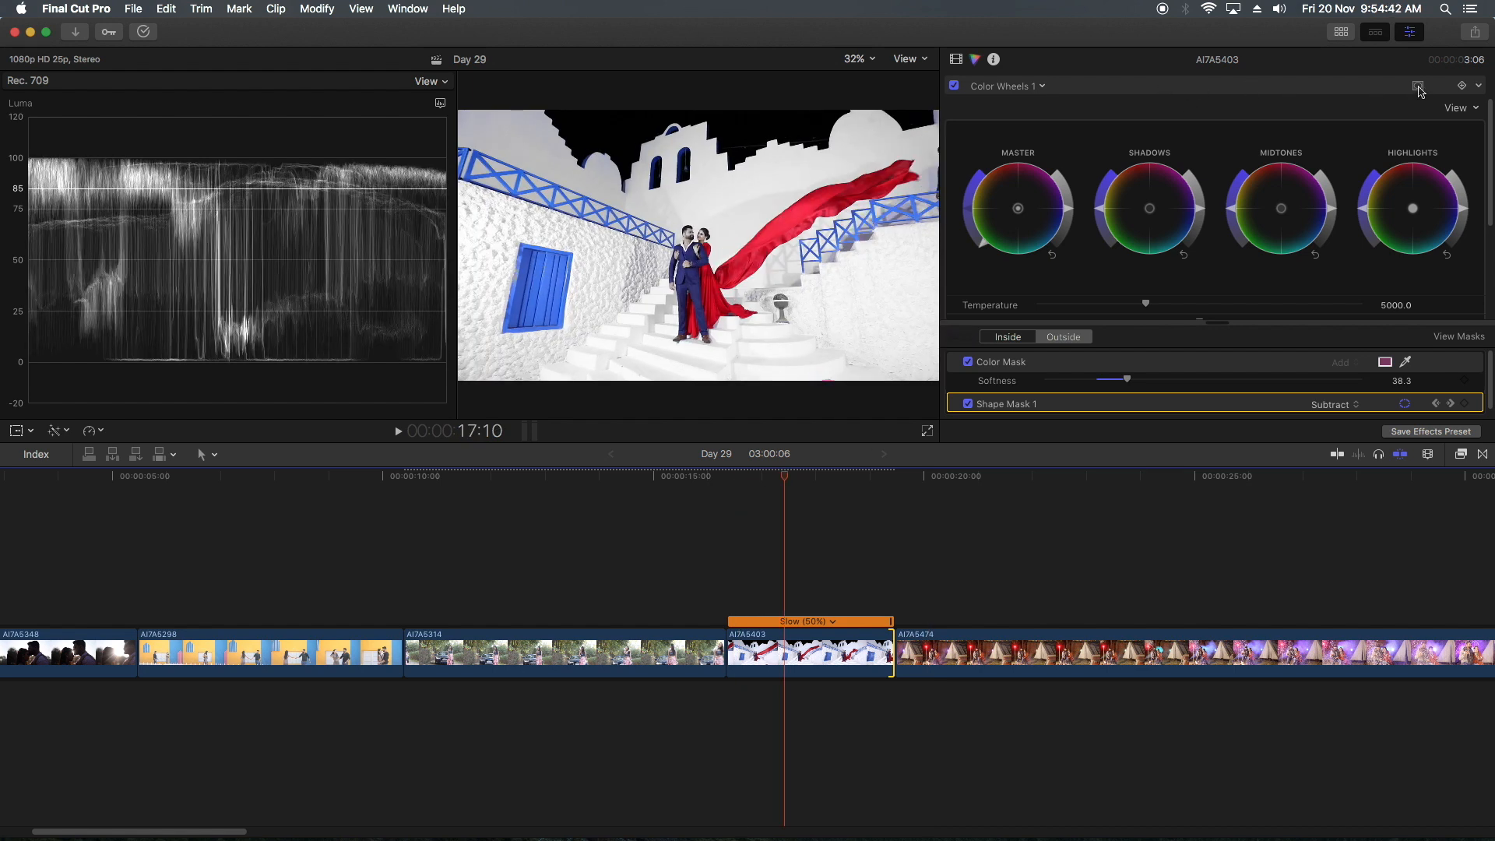
pyautogui.click(1417, 88)
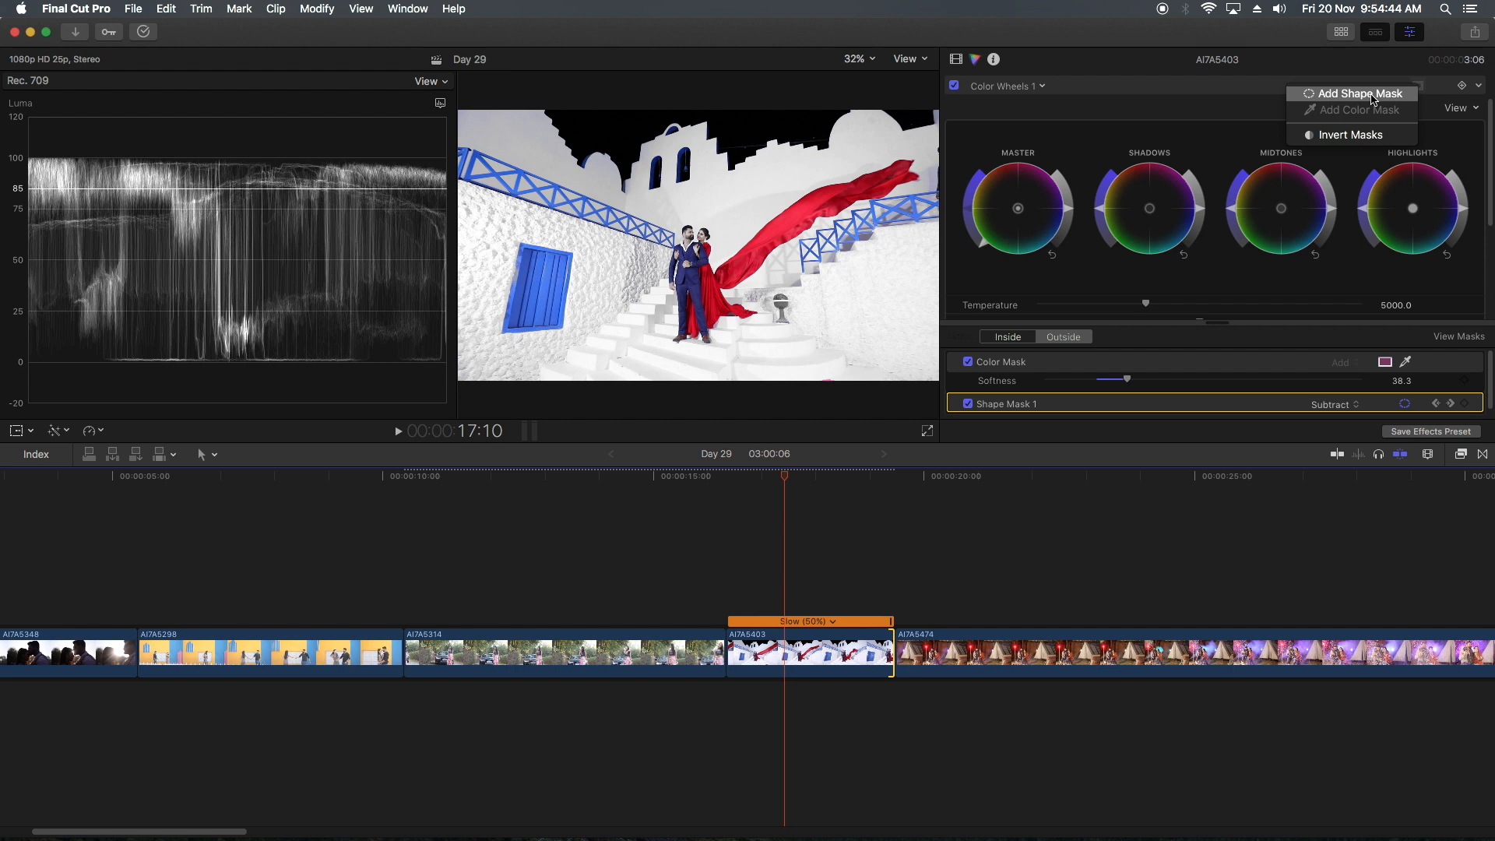
pyautogui.click(1338, 137)
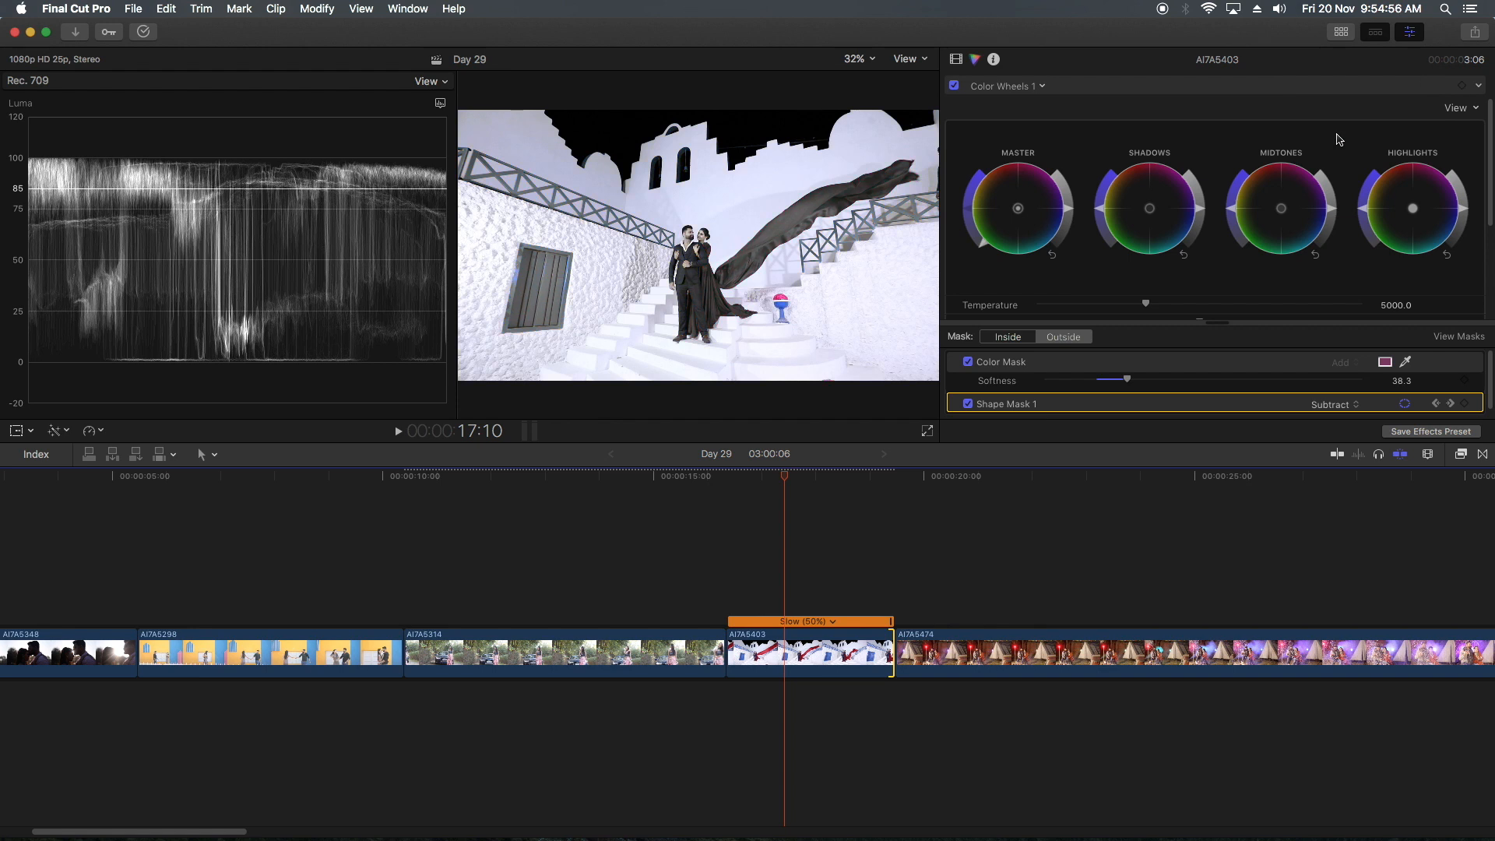
# Try the Add mode for Shape Mask 1, and set it to Intersect
pyautogui.click(1328, 405)
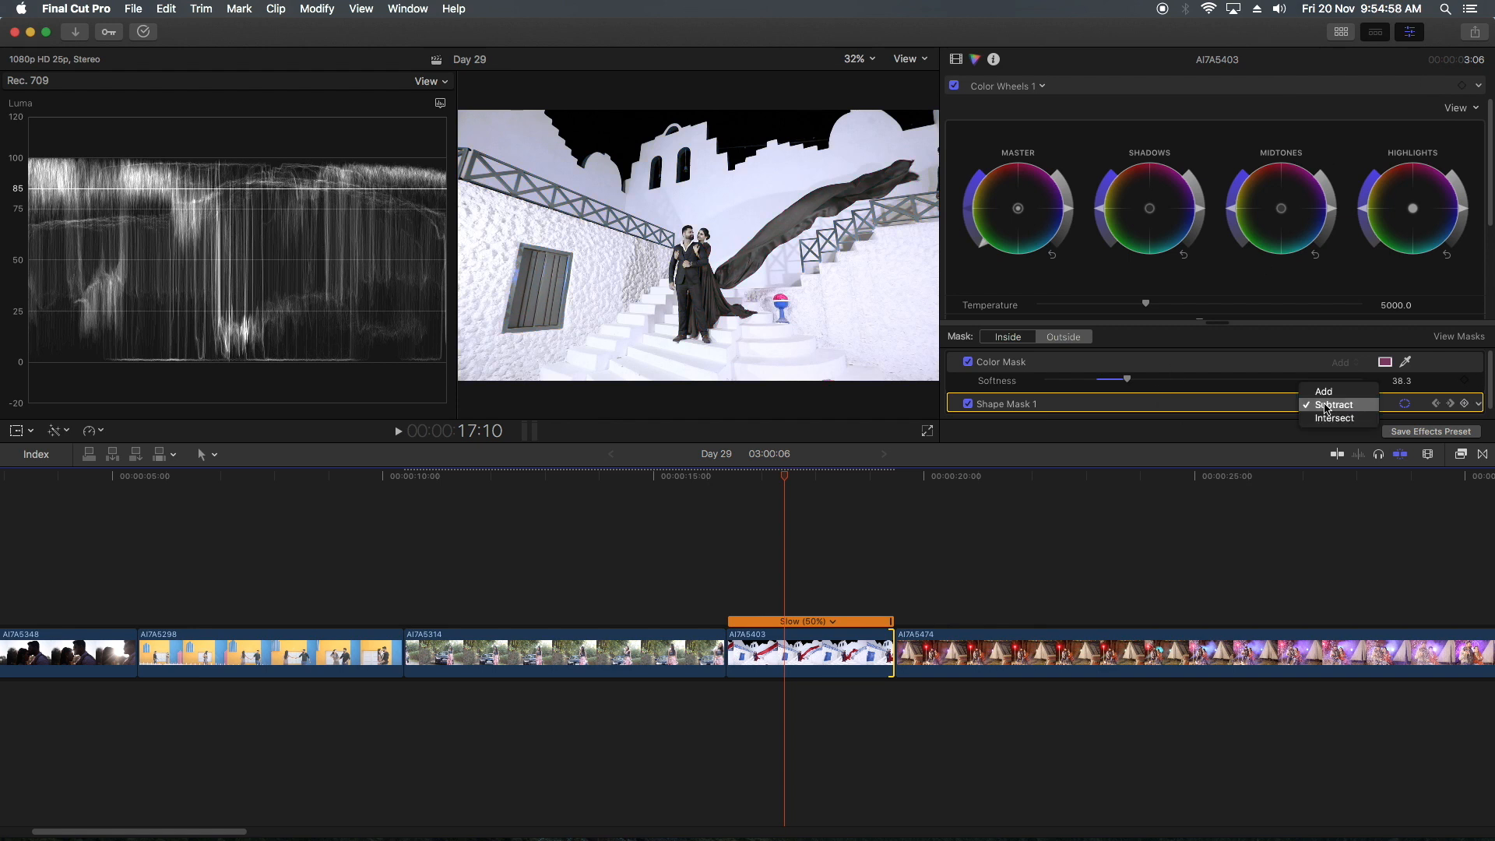
pyautogui.click(1326, 397)
pyautogui.click(1328, 401)
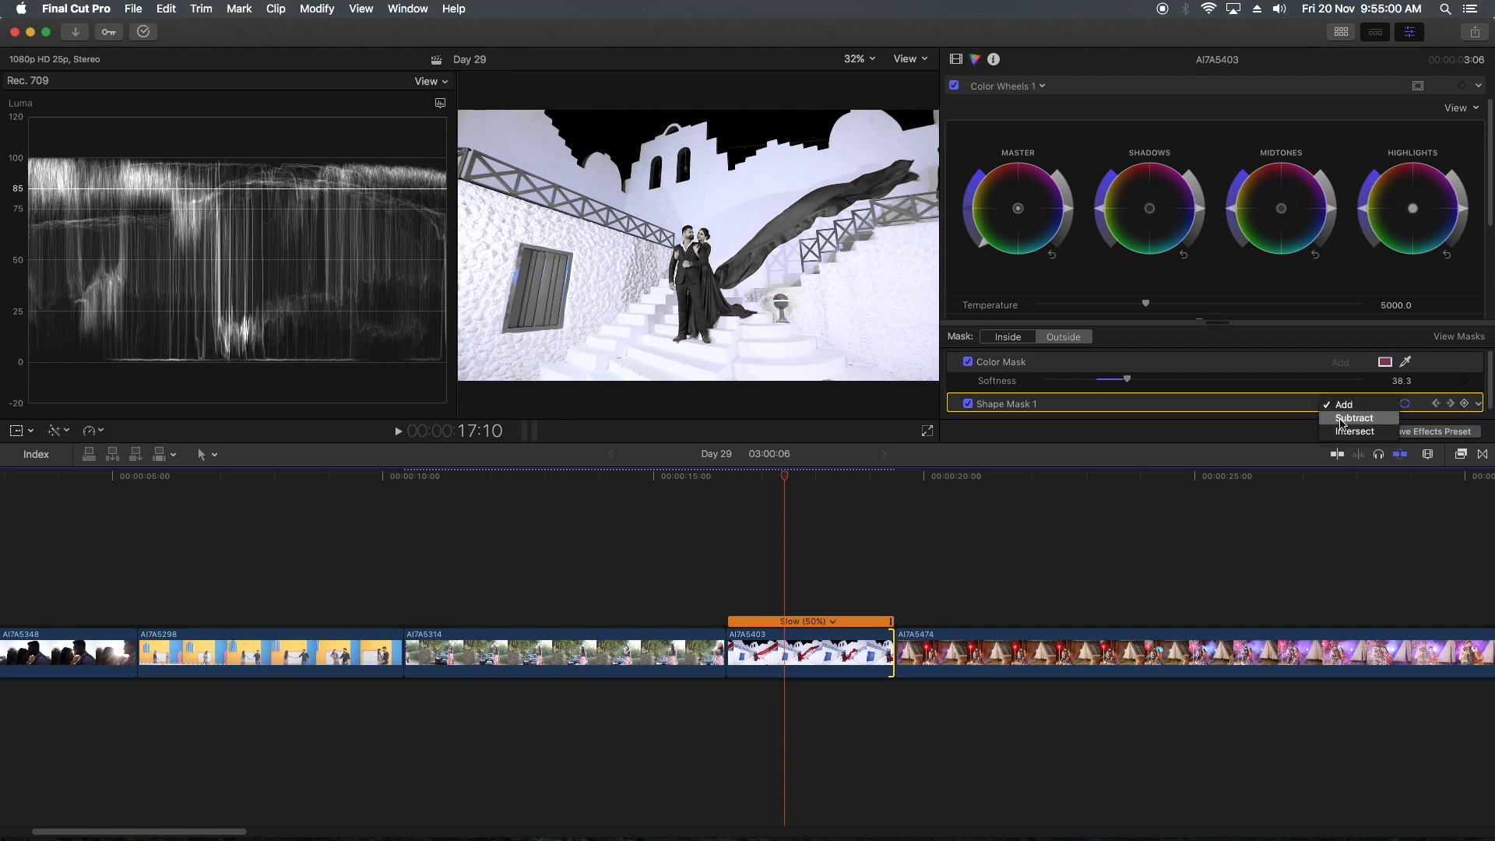
pyautogui.click(1343, 433)
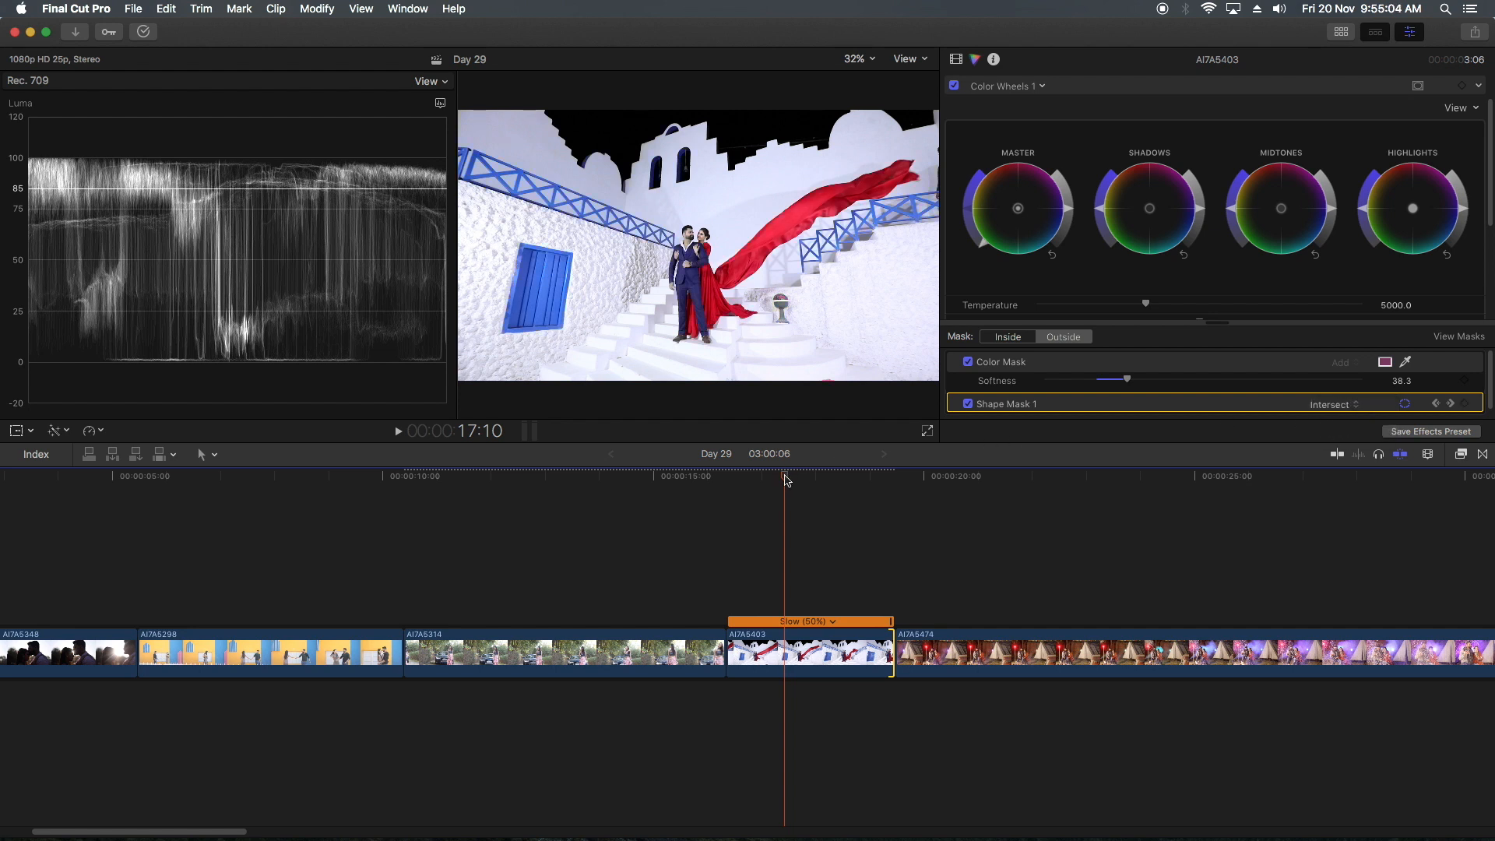
# Turn off Invert Masks for the Color Wheels 1 correction on clip AI7A5403 and play the clip back
pyautogui.click(825, 475)
pyautogui.moveTo(827, 478); pyautogui.dragTo(882, 477)
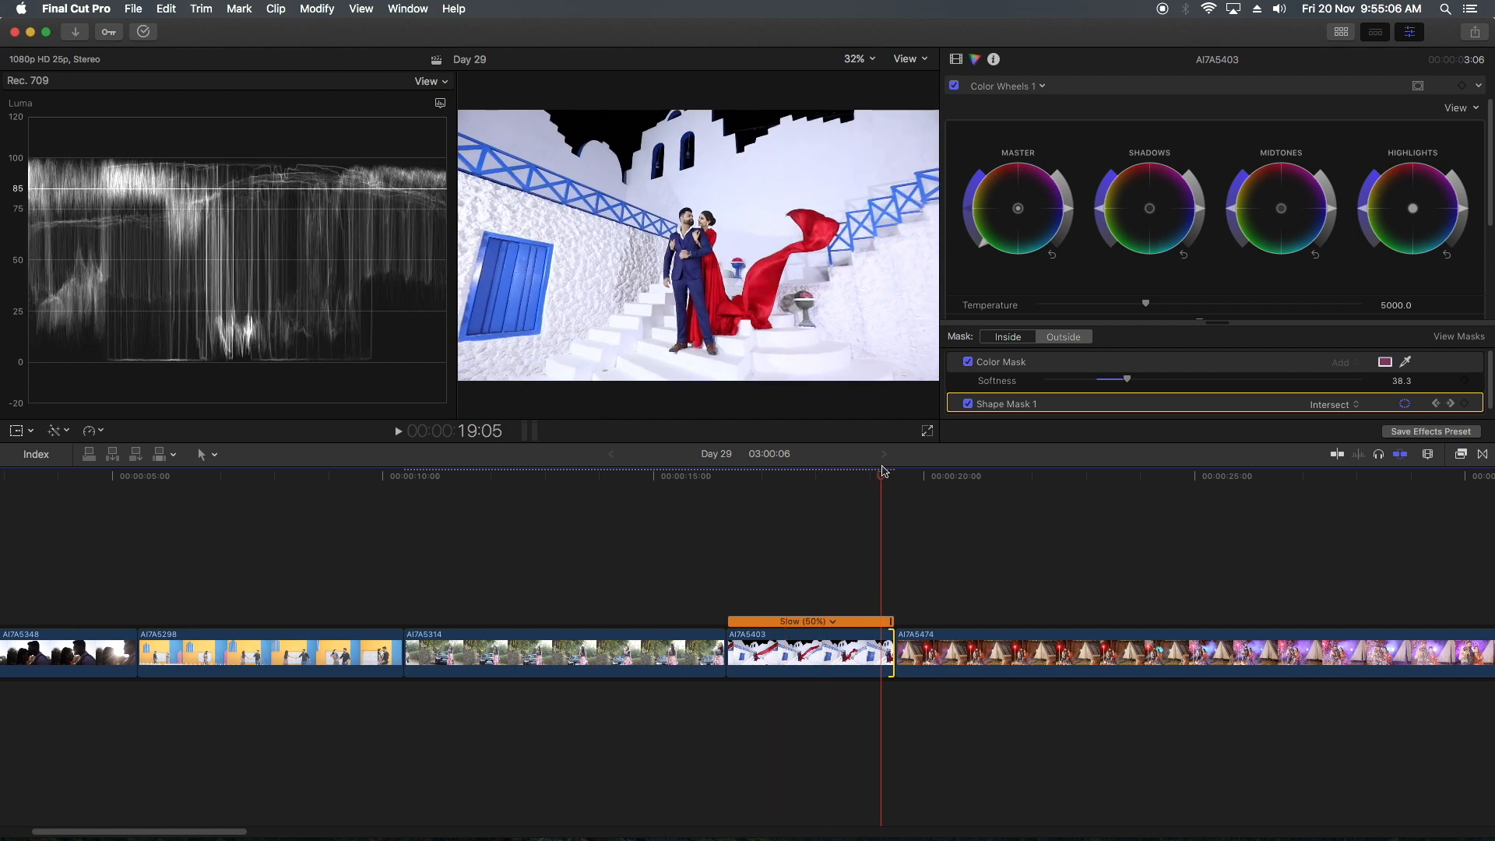
pyautogui.click(1418, 87)
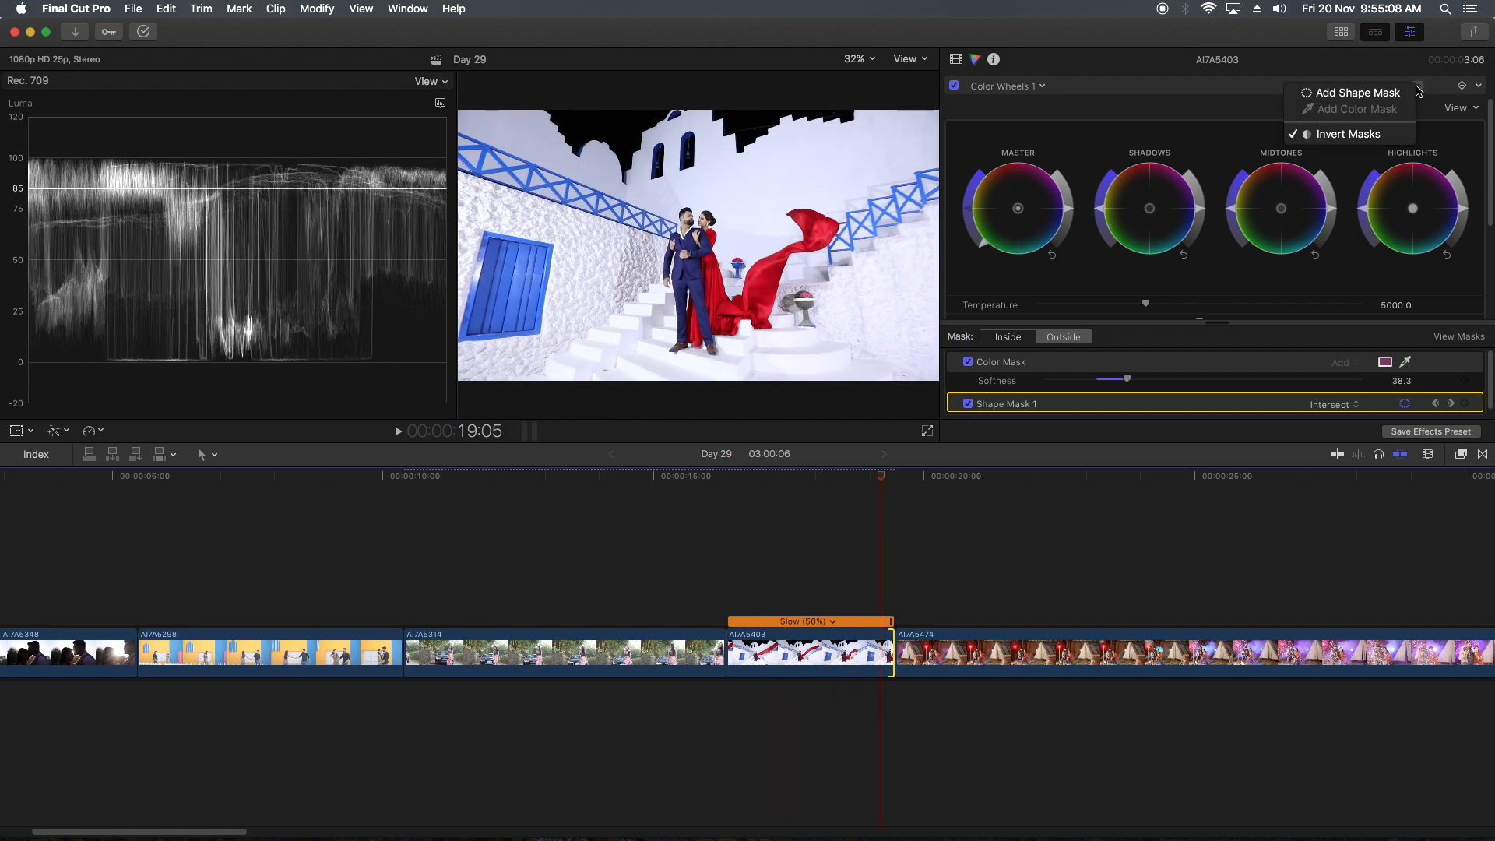
pyautogui.click(1349, 137)
pyautogui.moveTo(884, 482); pyautogui.dragTo(737, 477)
pyautogui.press('space')
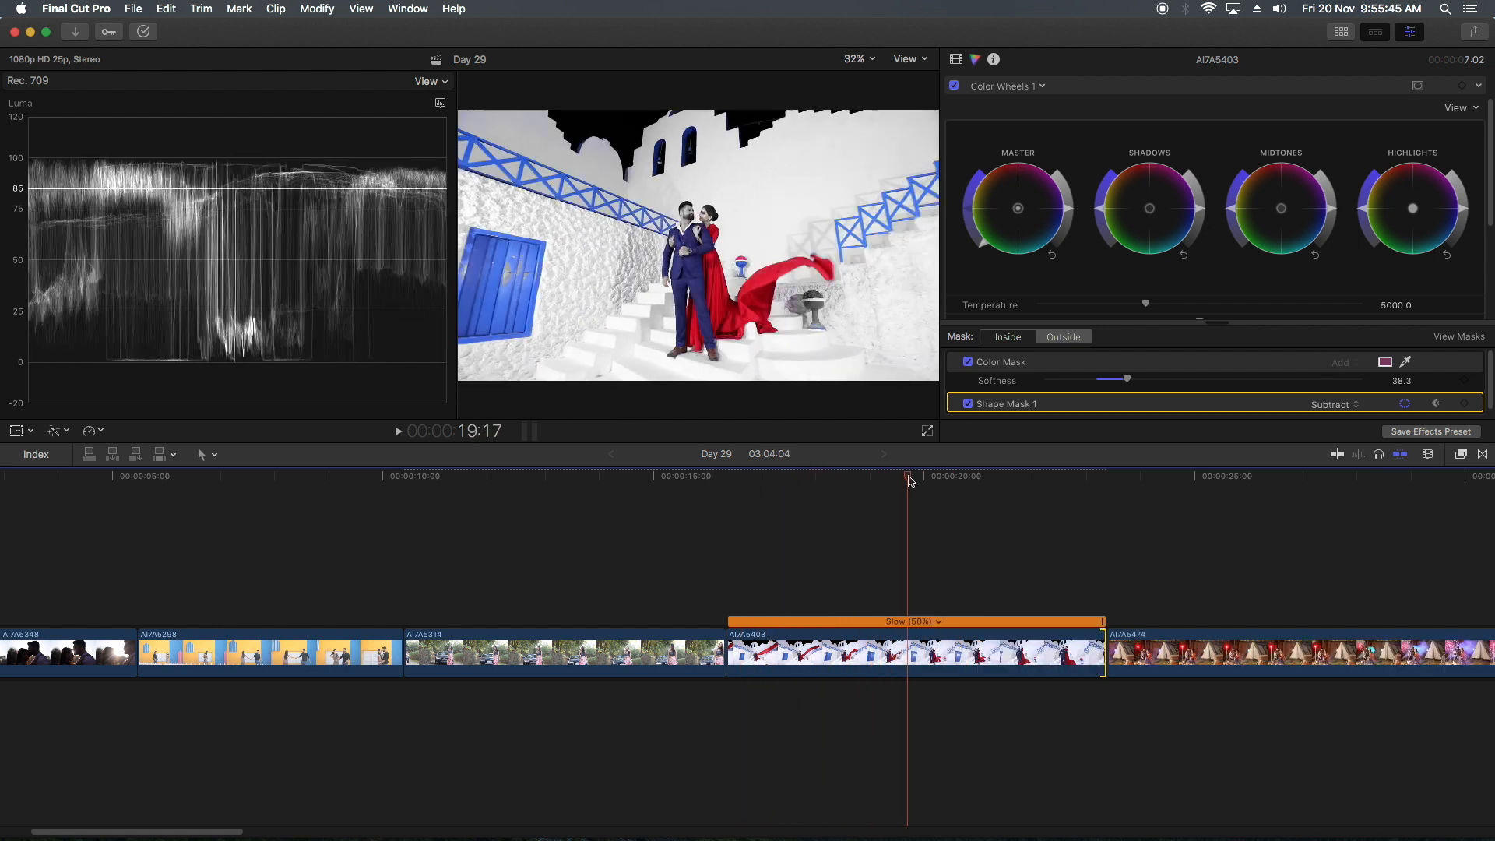
# Trim the end of clip AI7A5403 so that its duration is 3:06, and scrub back through it
pyautogui.click(897, 477)
pyautogui.moveTo(1099, 650); pyautogui.dragTo(893, 656)
pyautogui.moveTo(876, 478); pyautogui.dragTo(750, 486)
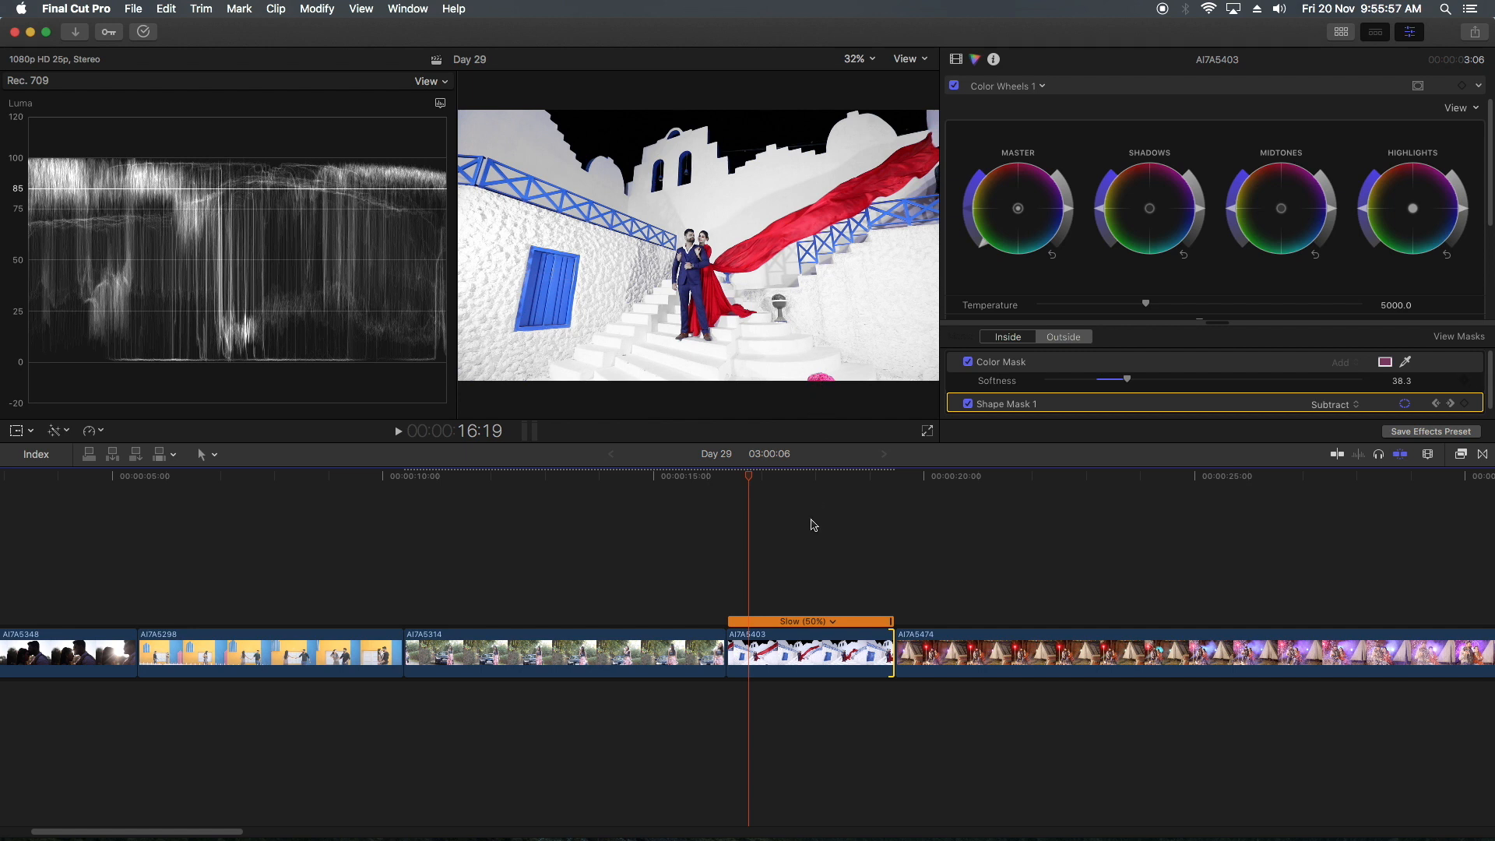
pyautogui.moveTo(728, 479); pyautogui.dragTo(478, 495)
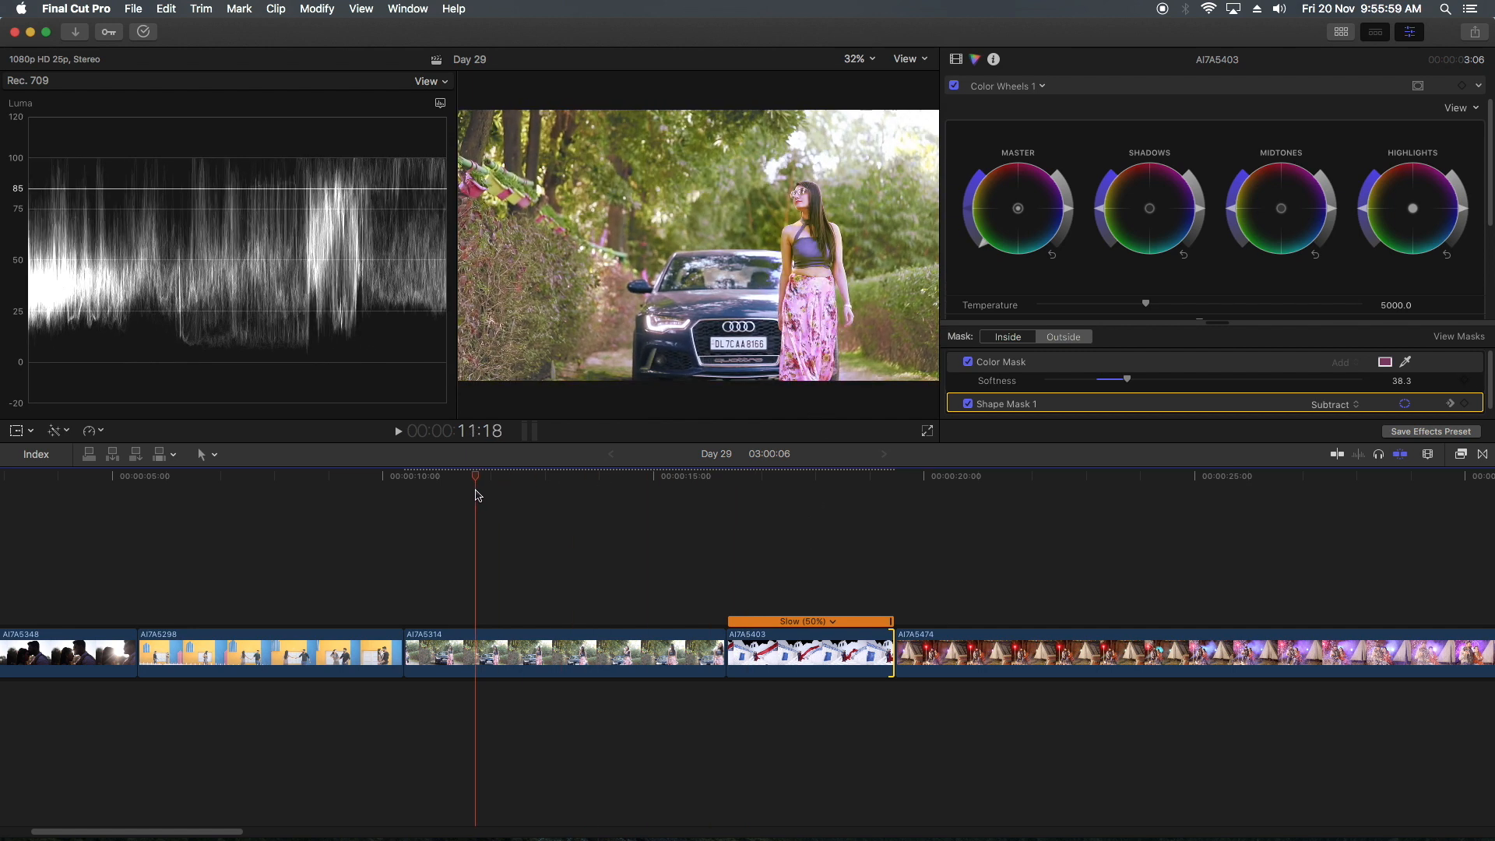
# Remove the Color Wheels 1 correction from clip AI7A5403
pyautogui.press('super+minus')
pyautogui.press('super+Tab')
pyautogui.click(633, 421)
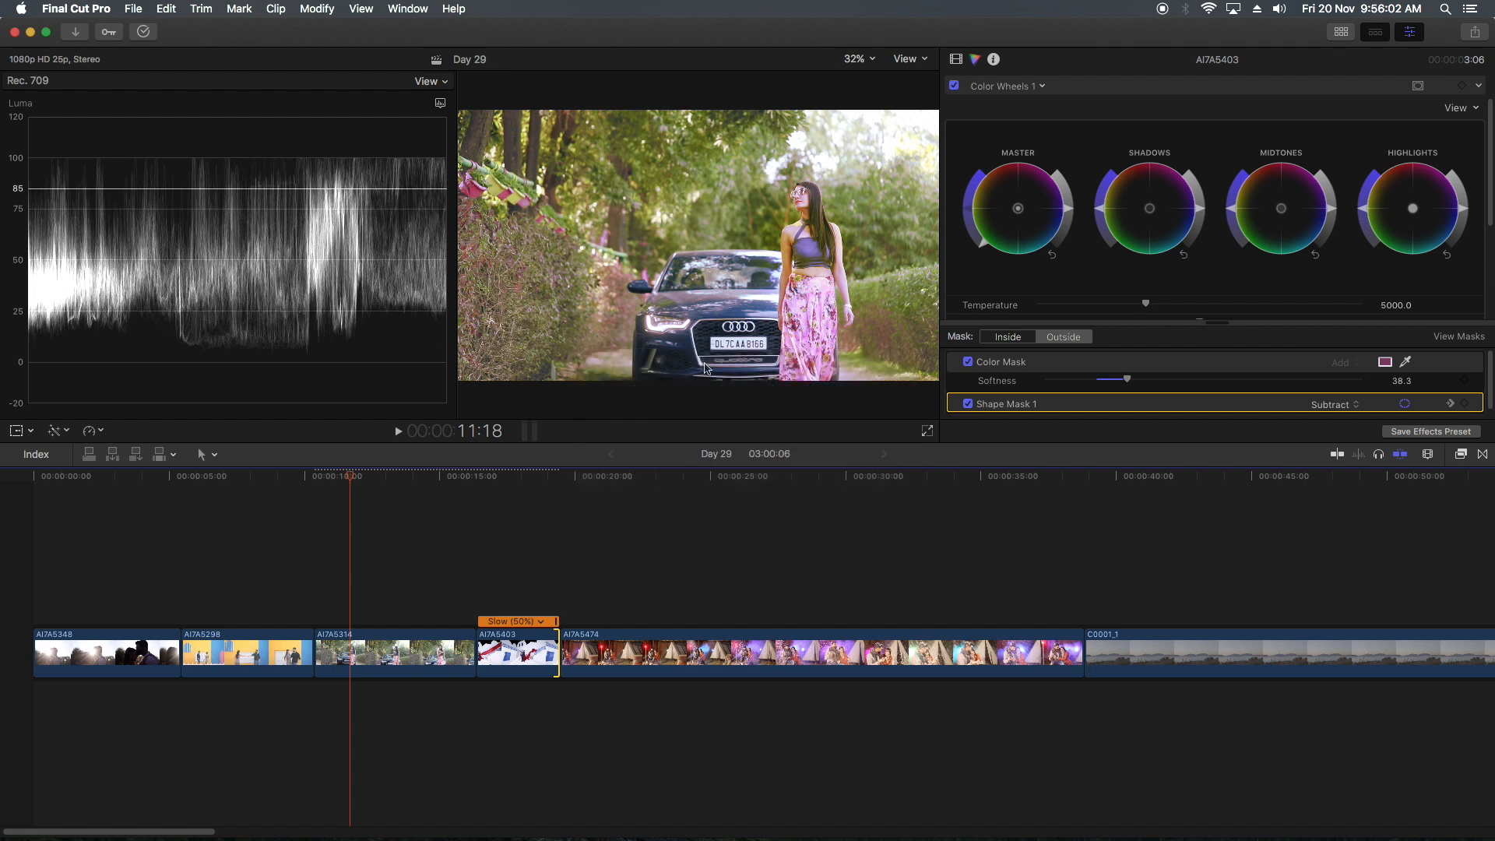
pyautogui.click(517, 496)
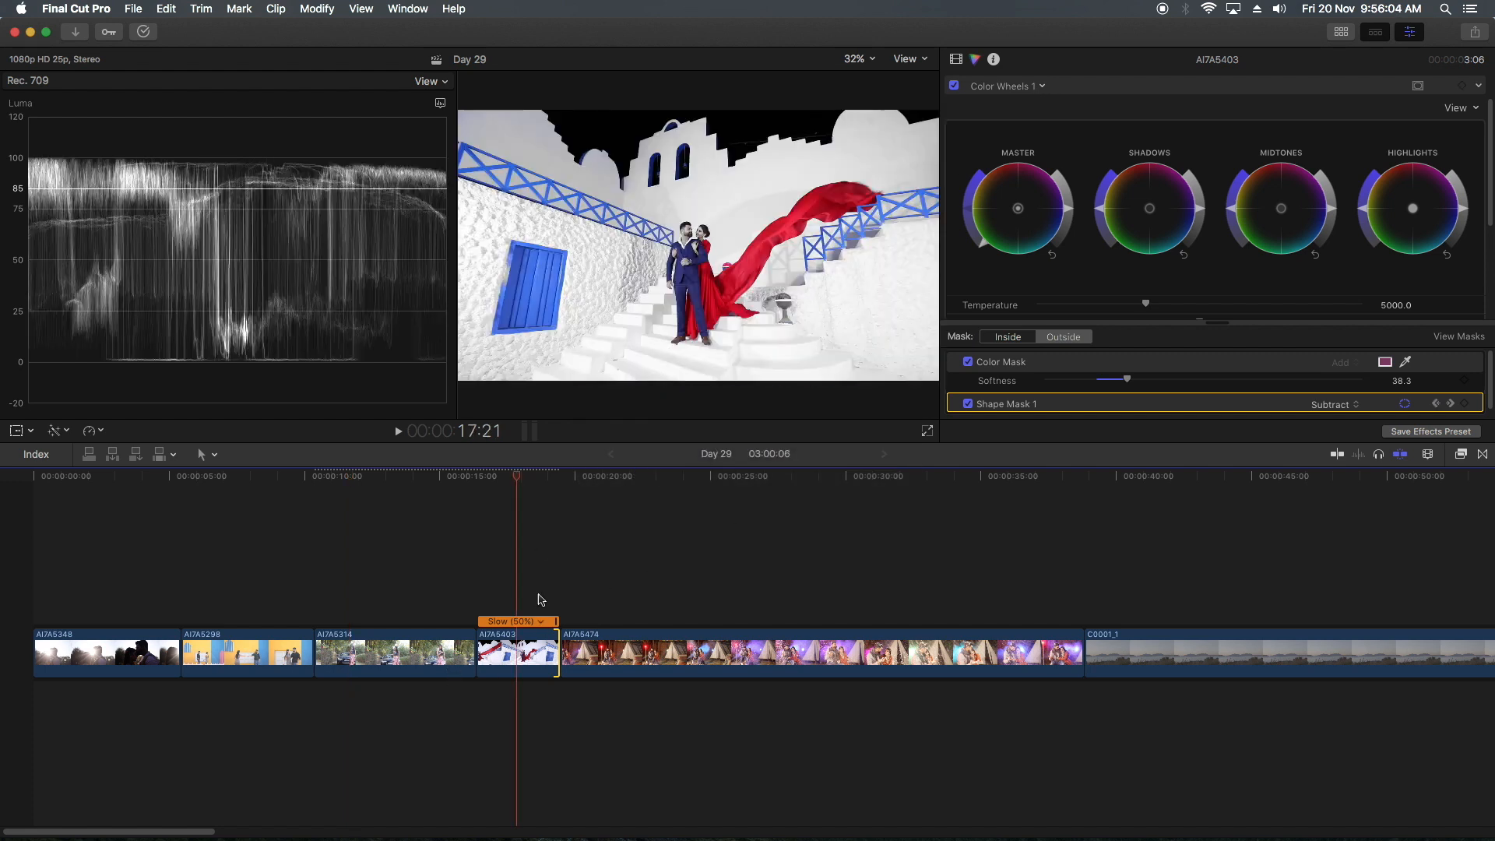
pyautogui.click(532, 671)
pyautogui.click(998, 89)
pyautogui.click(964, 60)
pyautogui.click(955, 59)
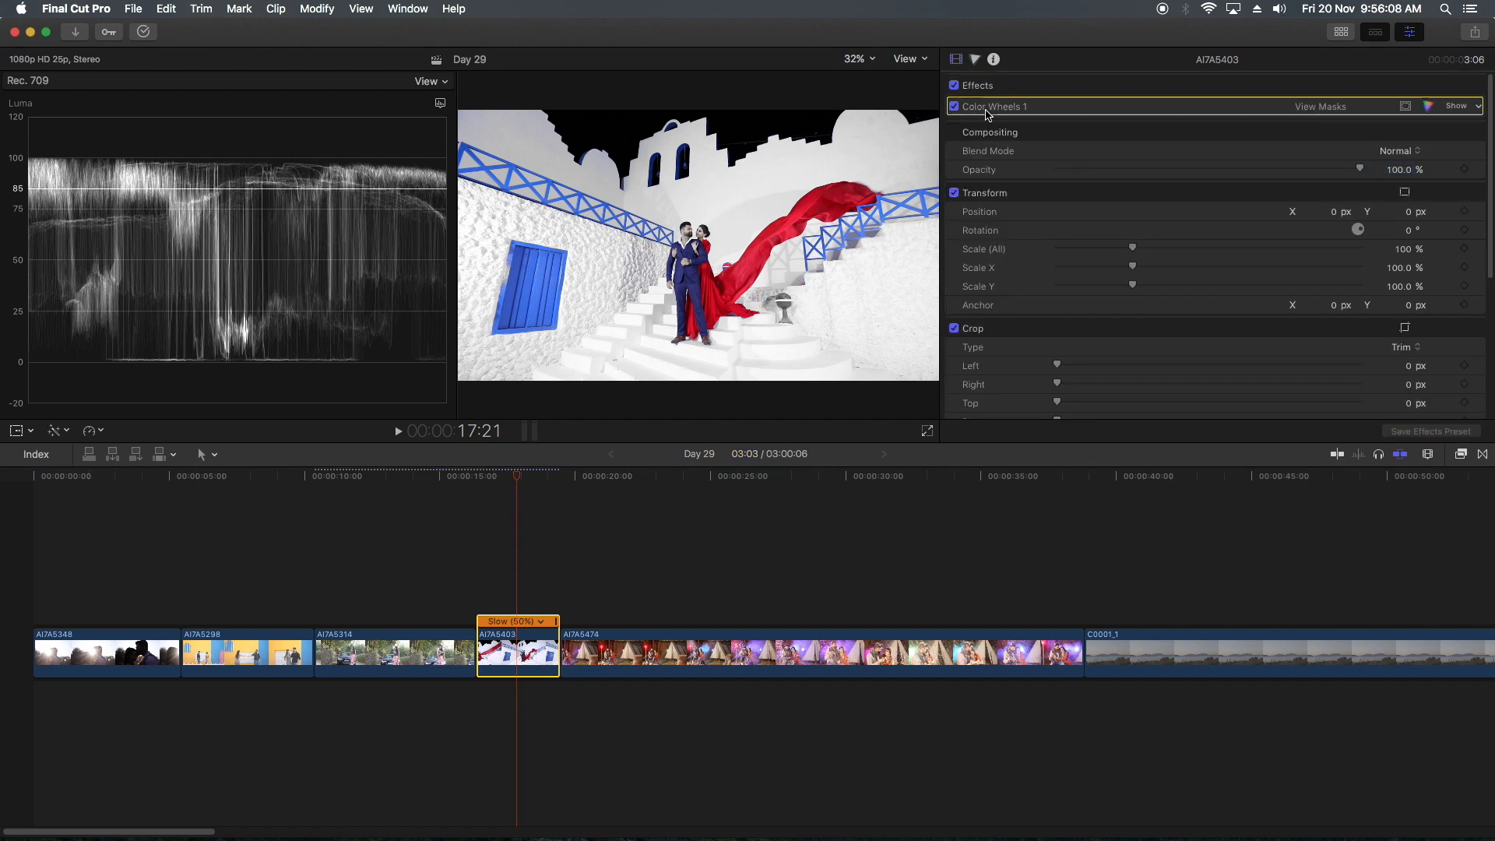
pyautogui.scroll(-2, 987, 116)
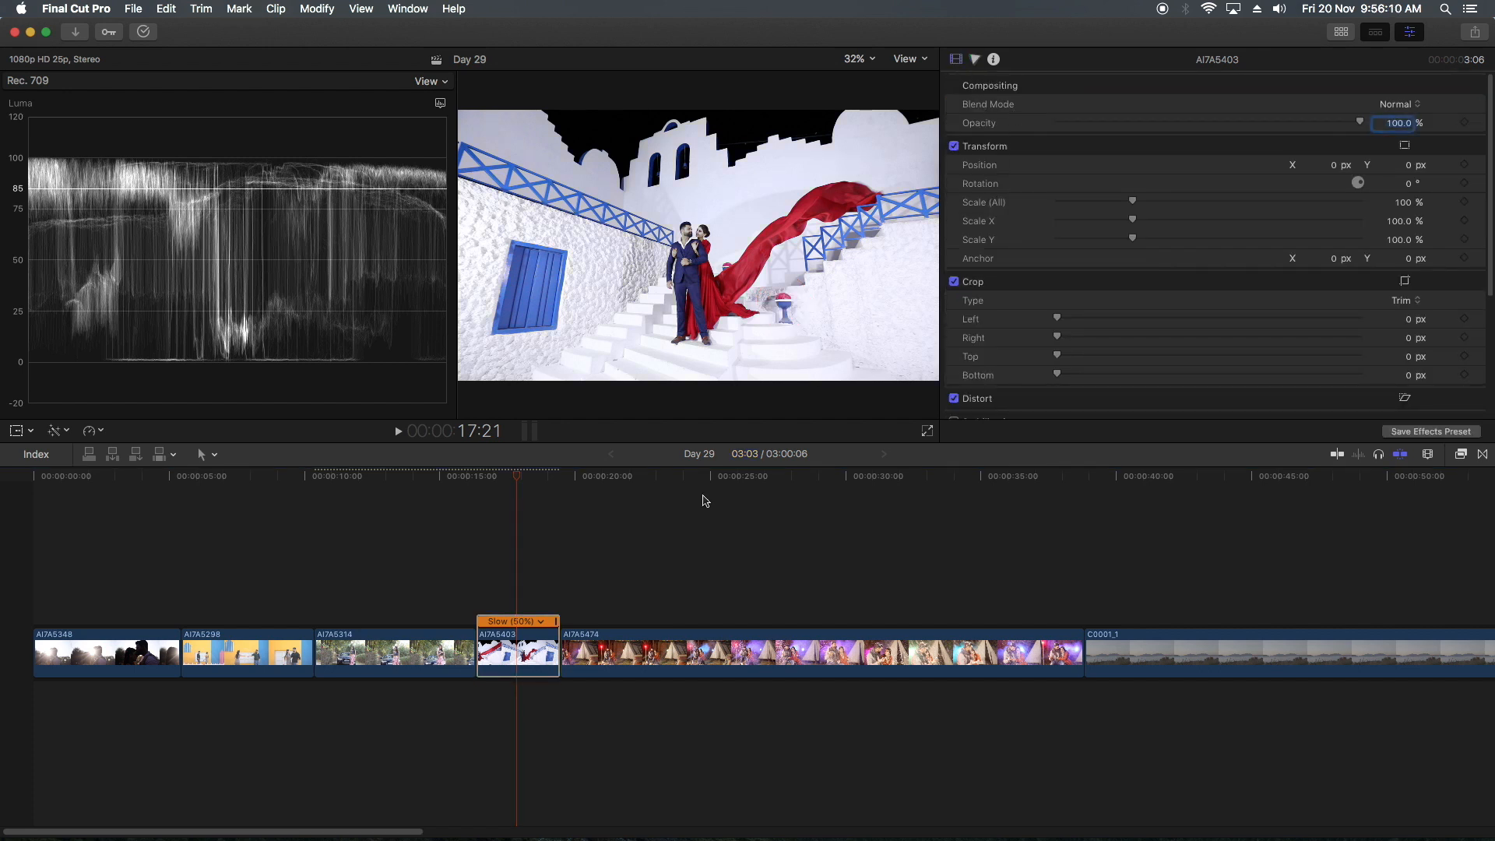
# Select the campfire clip AI7A5474 and switch its video scope to a coloured RGB Parade with Monochrome off
pyautogui.click(592, 473)
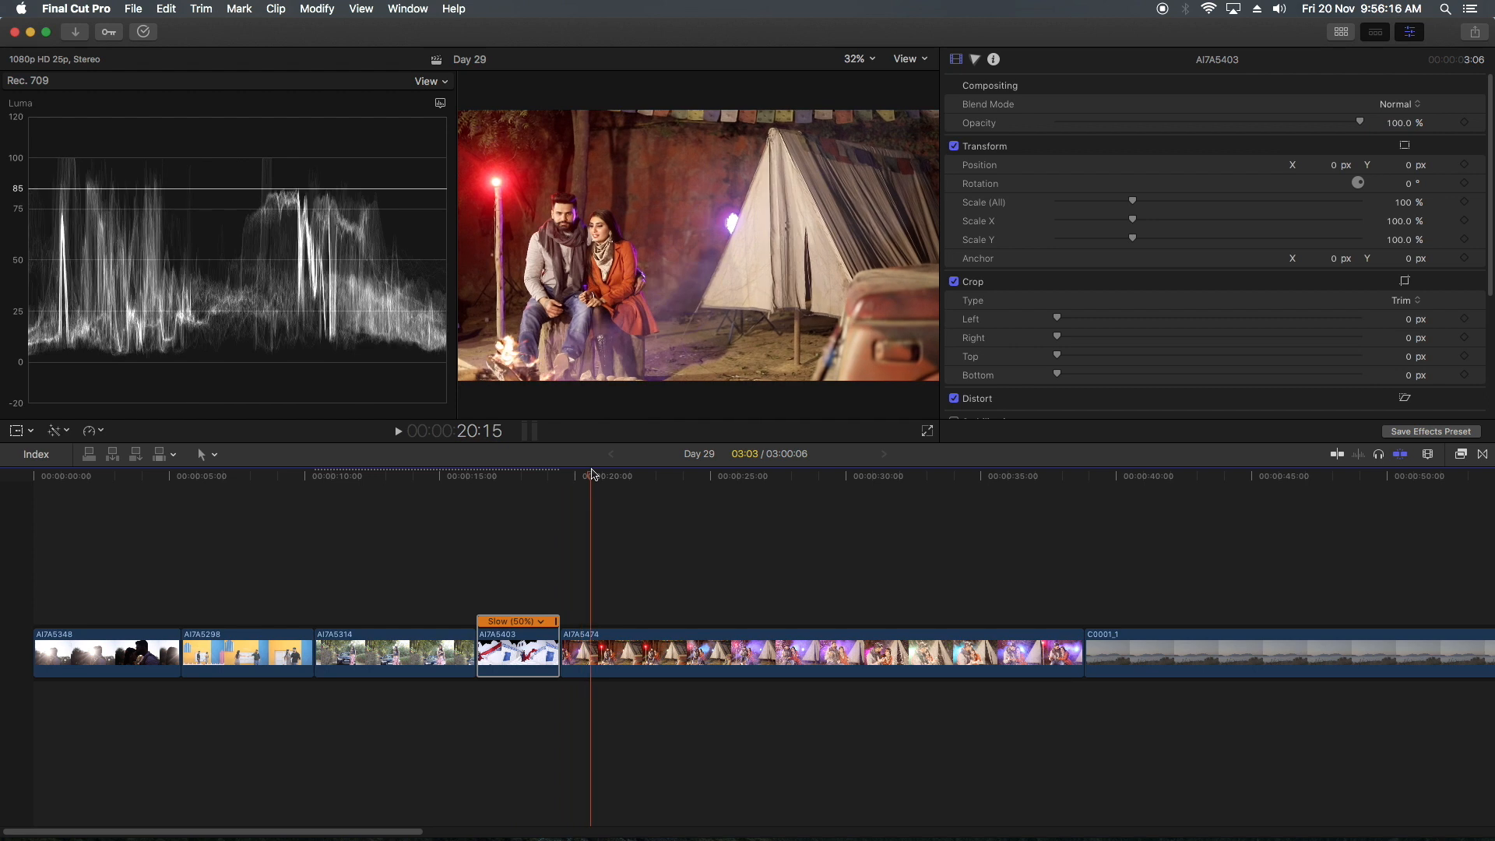
pyautogui.click(666, 661)
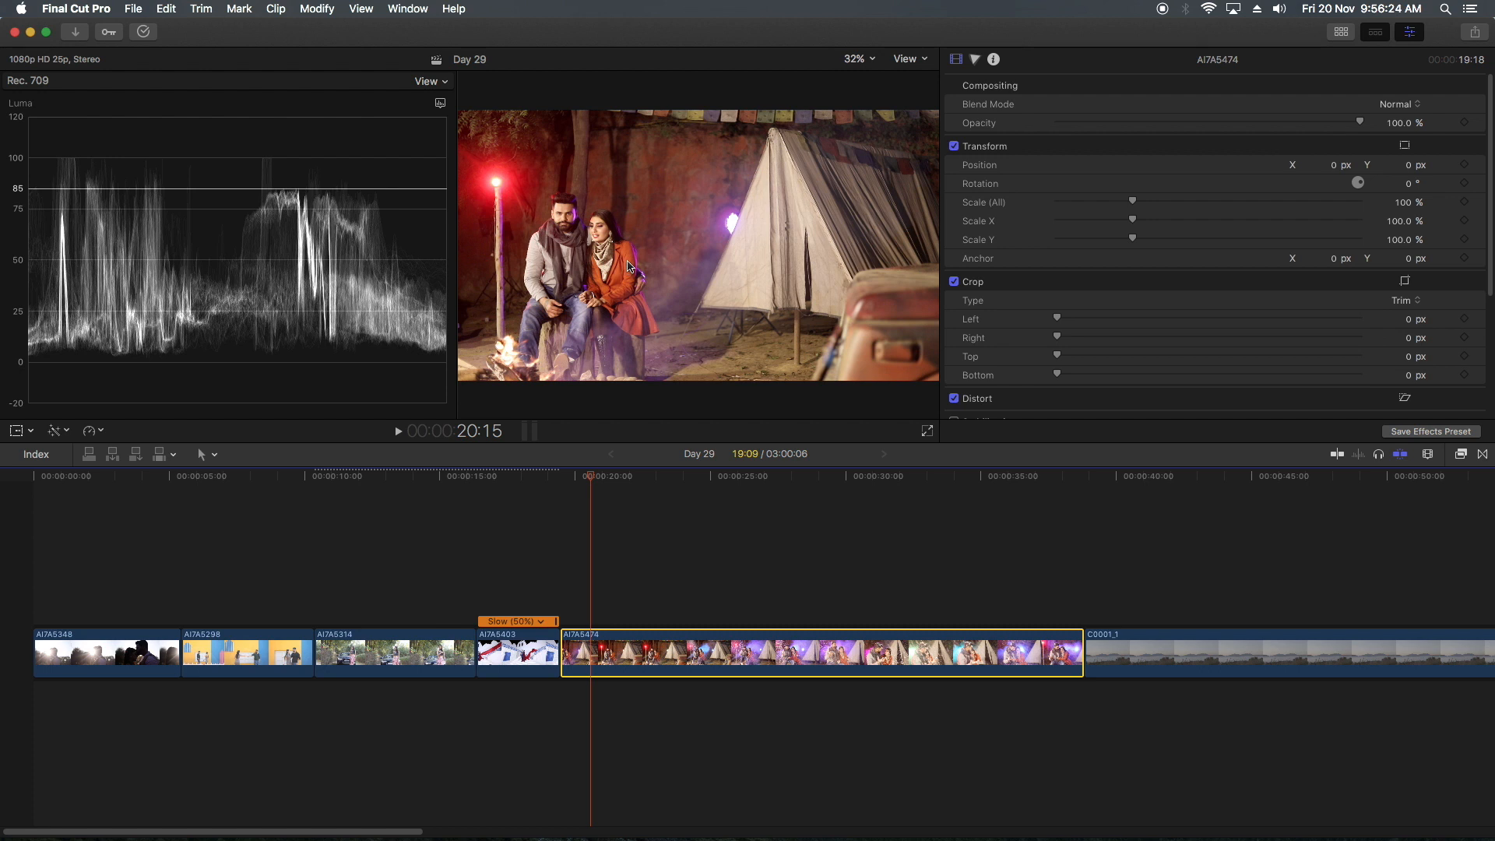
pyautogui.click(441, 103)
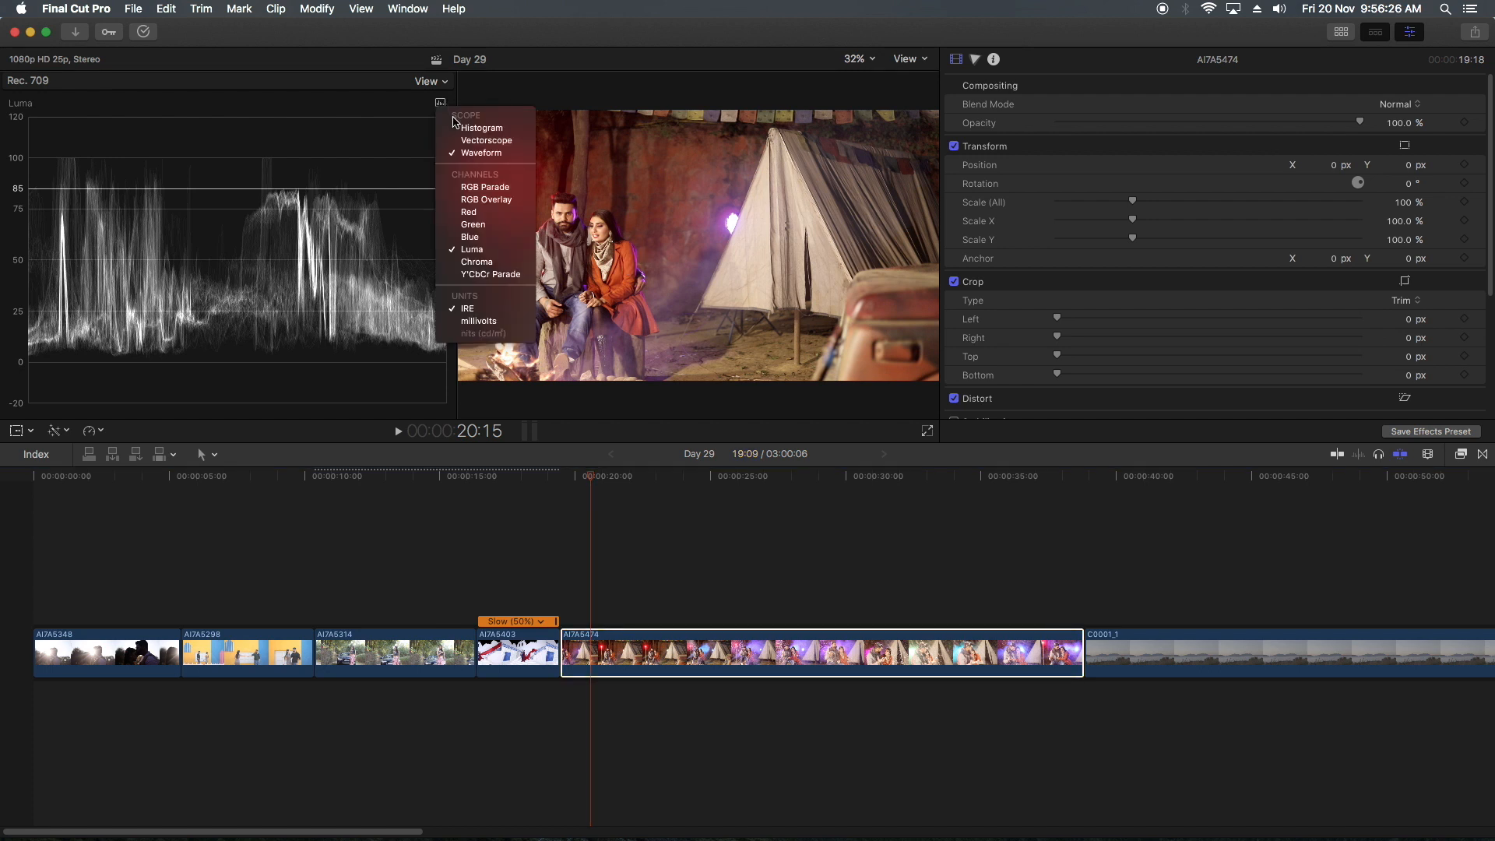
pyautogui.click(501, 190)
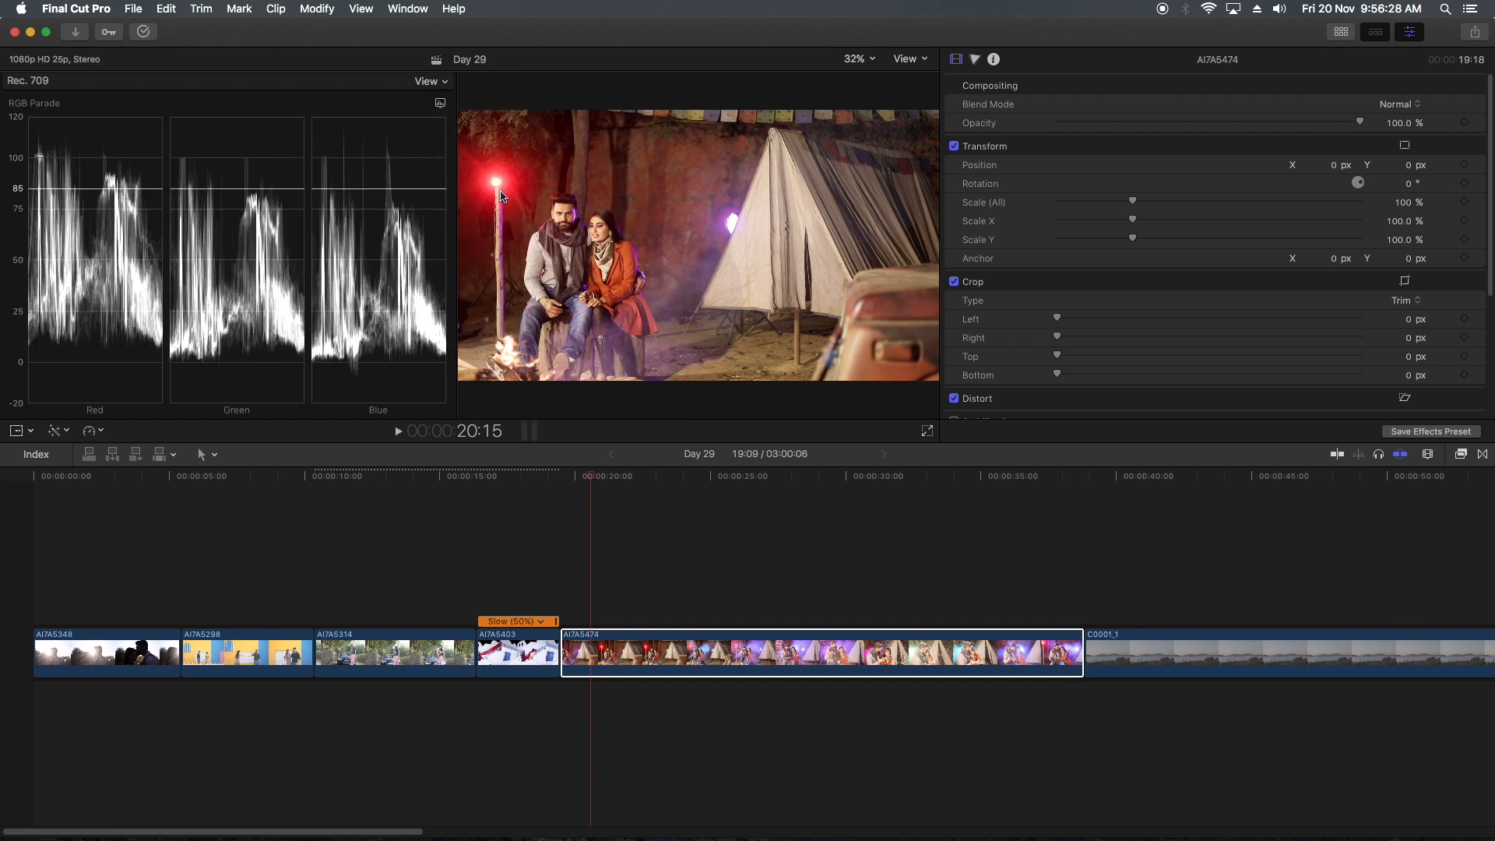
pyautogui.click(430, 81)
pyautogui.click(340, 259)
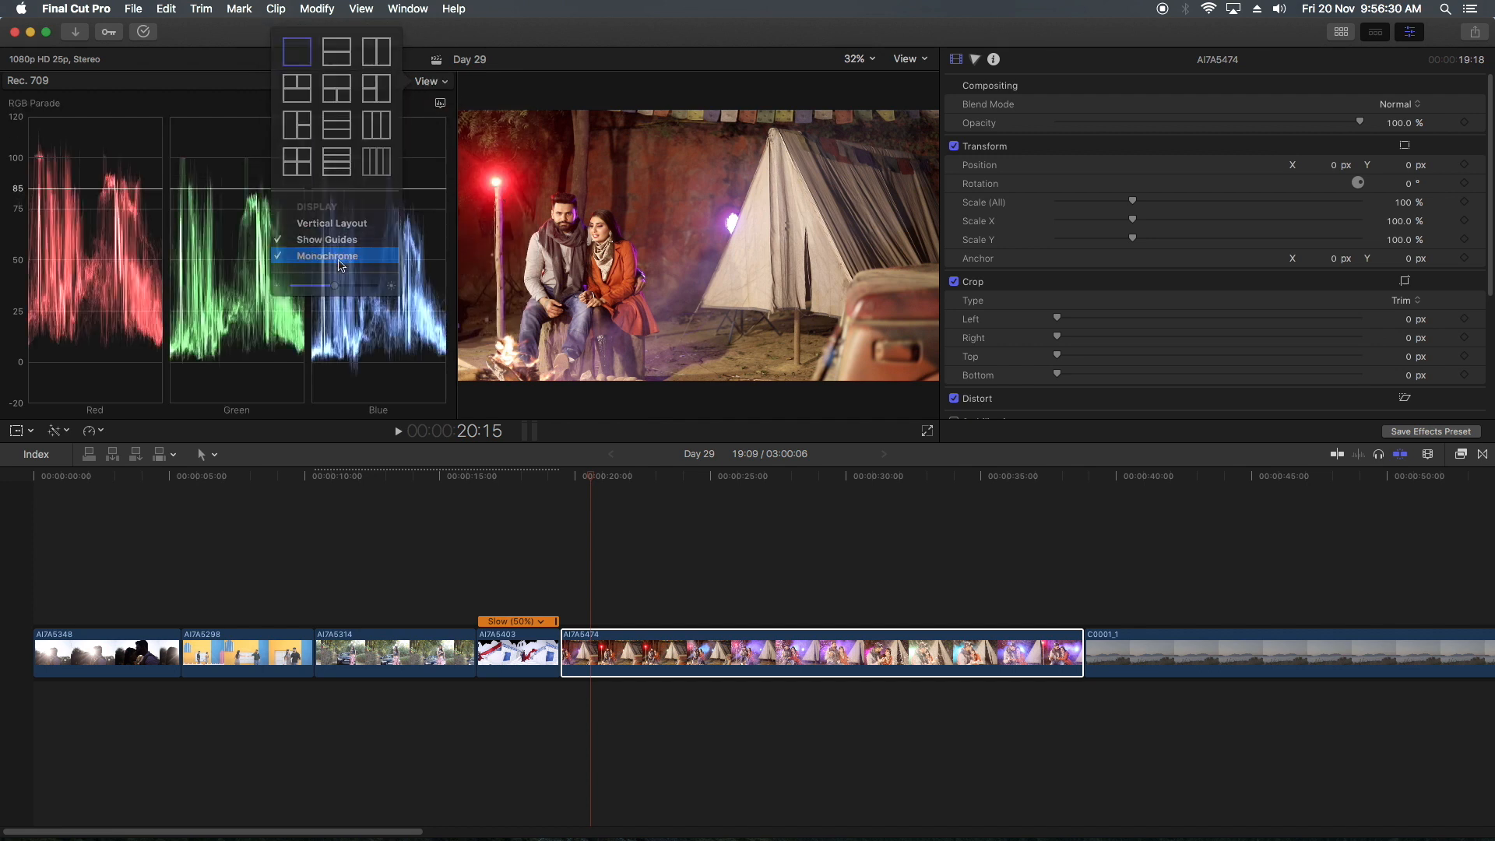
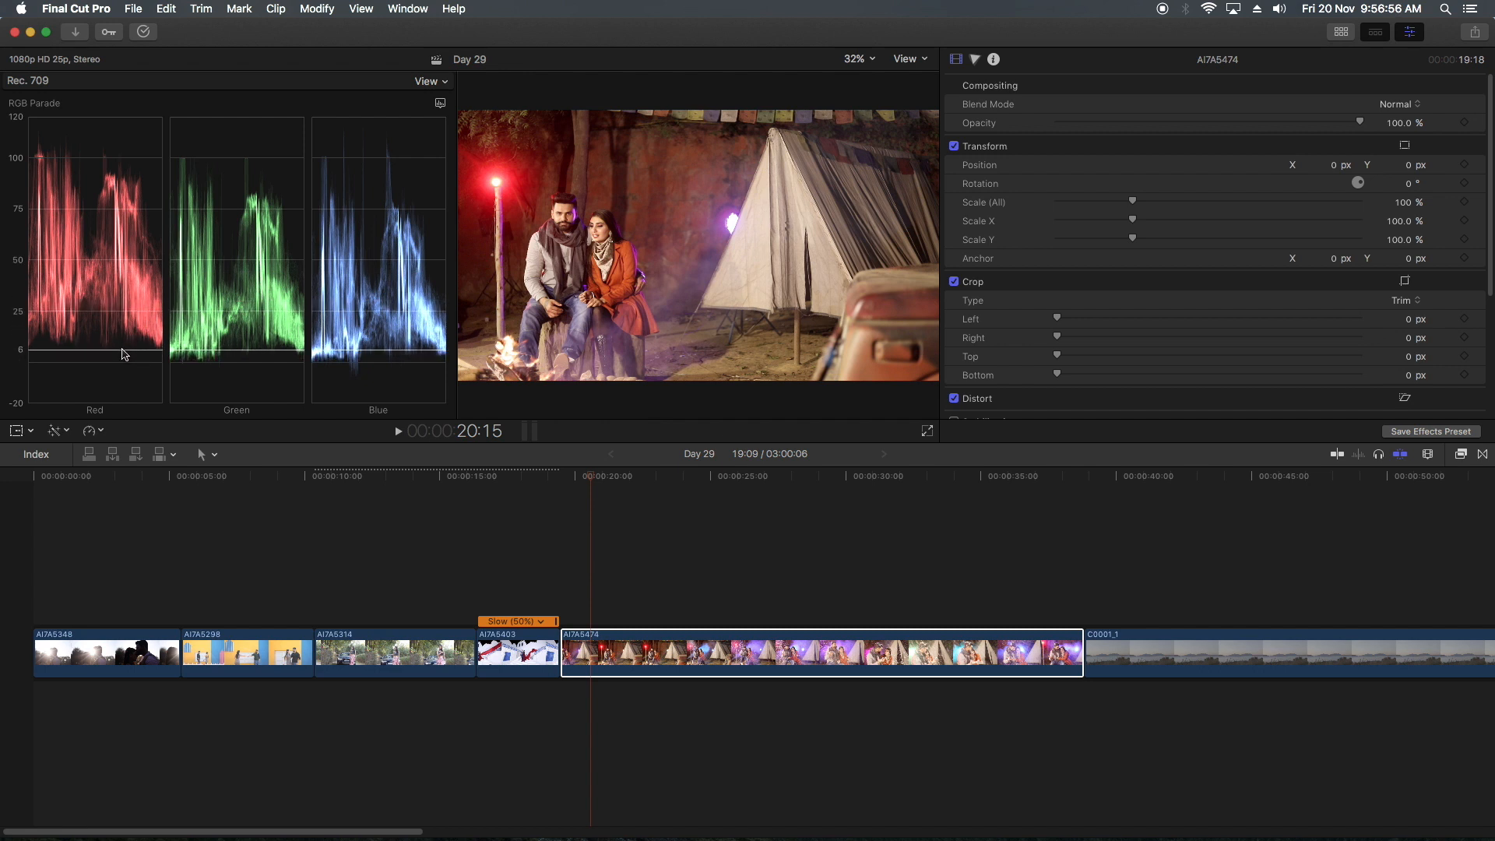
# Shift the shadows of clip AI7A5474 slightly towards green-cyan with Color Wheels, and compare the image with and without the correction
pyautogui.click(622, 657)
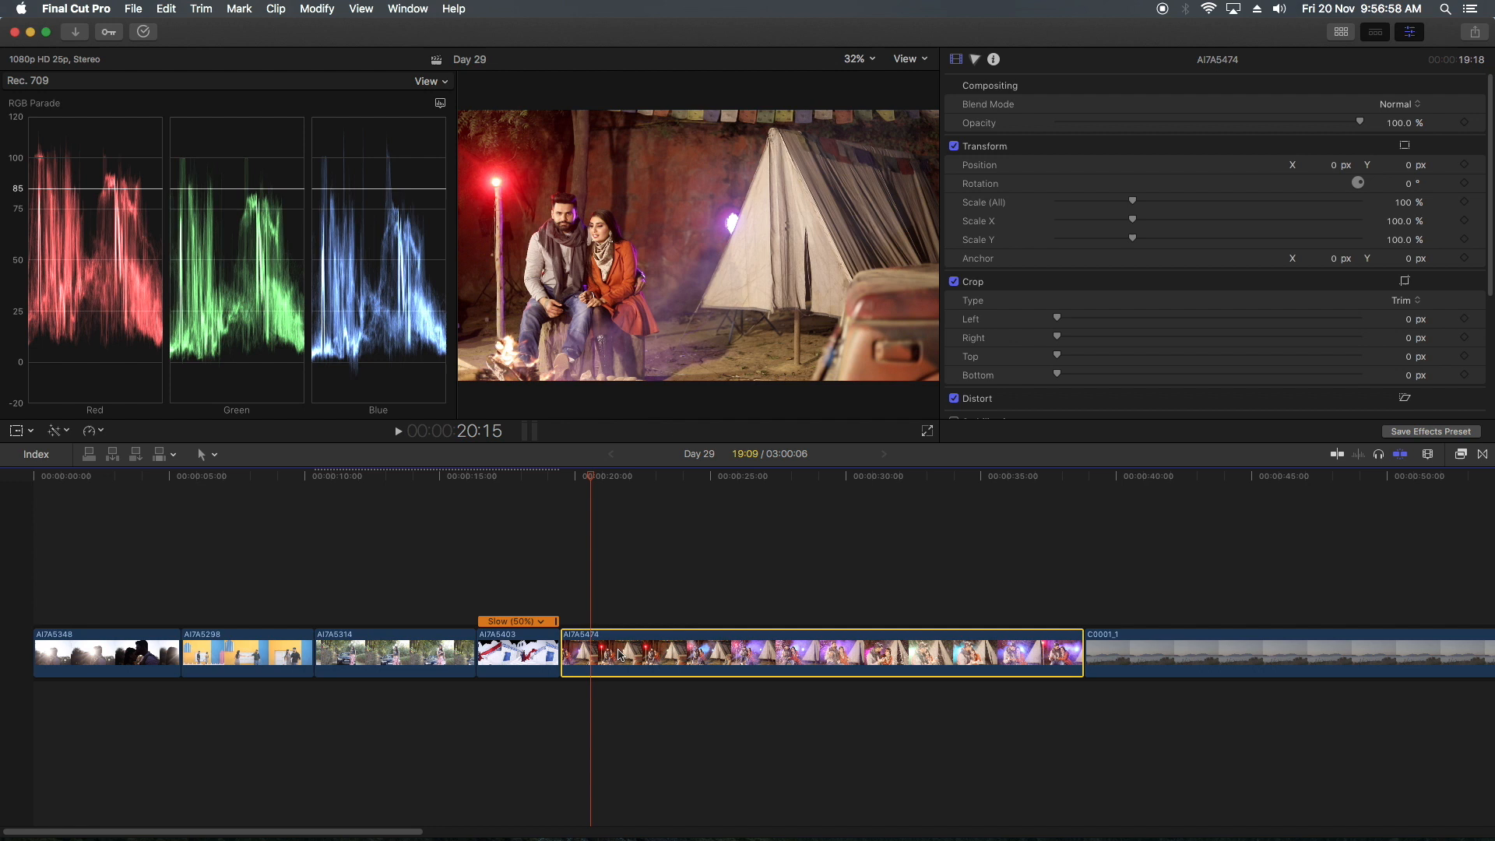
pyautogui.click(976, 60)
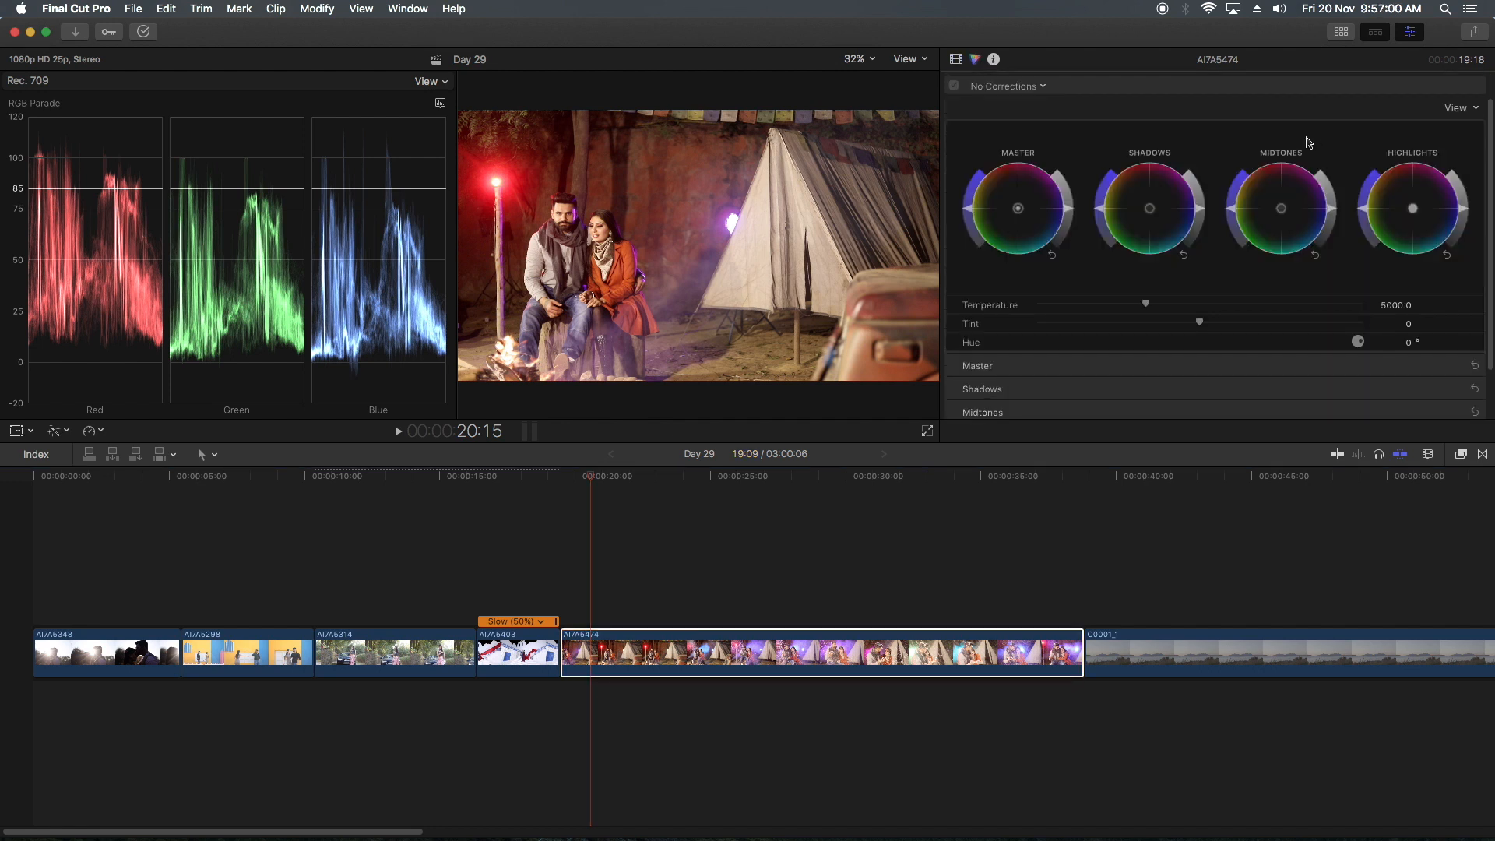
pyautogui.click(1150, 209)
pyautogui.moveTo(1151, 211); pyautogui.dragTo(1155, 221)
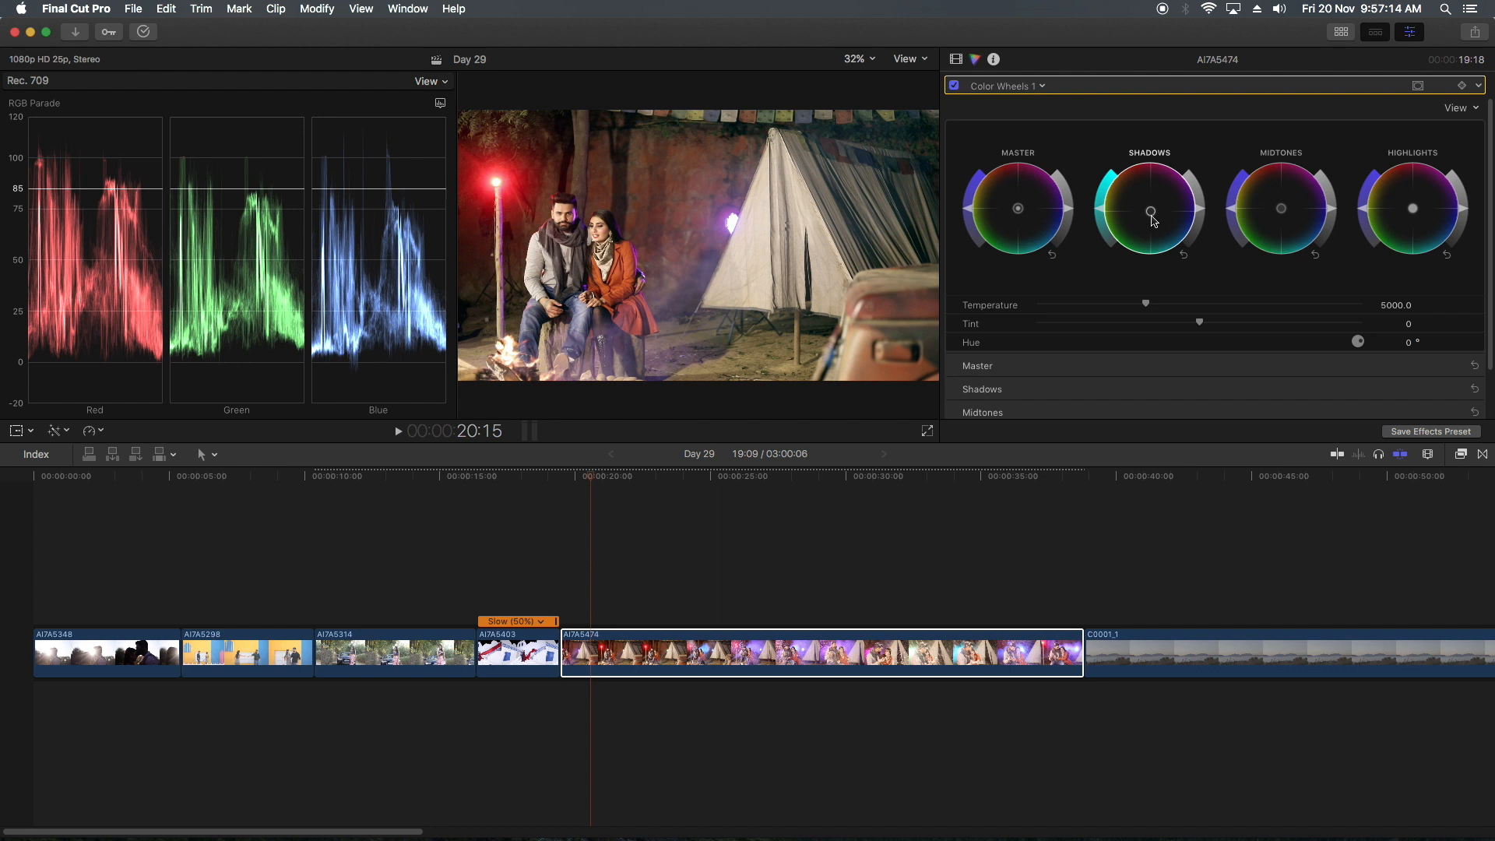
pyautogui.click(954, 86)
pyautogui.click(955, 86)
pyautogui.click(954, 87)
pyautogui.click(955, 86)
# Go to 25:06 in clip AI7A5474, add a Hue/Saturation Curves correction and show its Hue vs Sat curve
pyautogui.moveTo(643, 488); pyautogui.dragTo(719, 488)
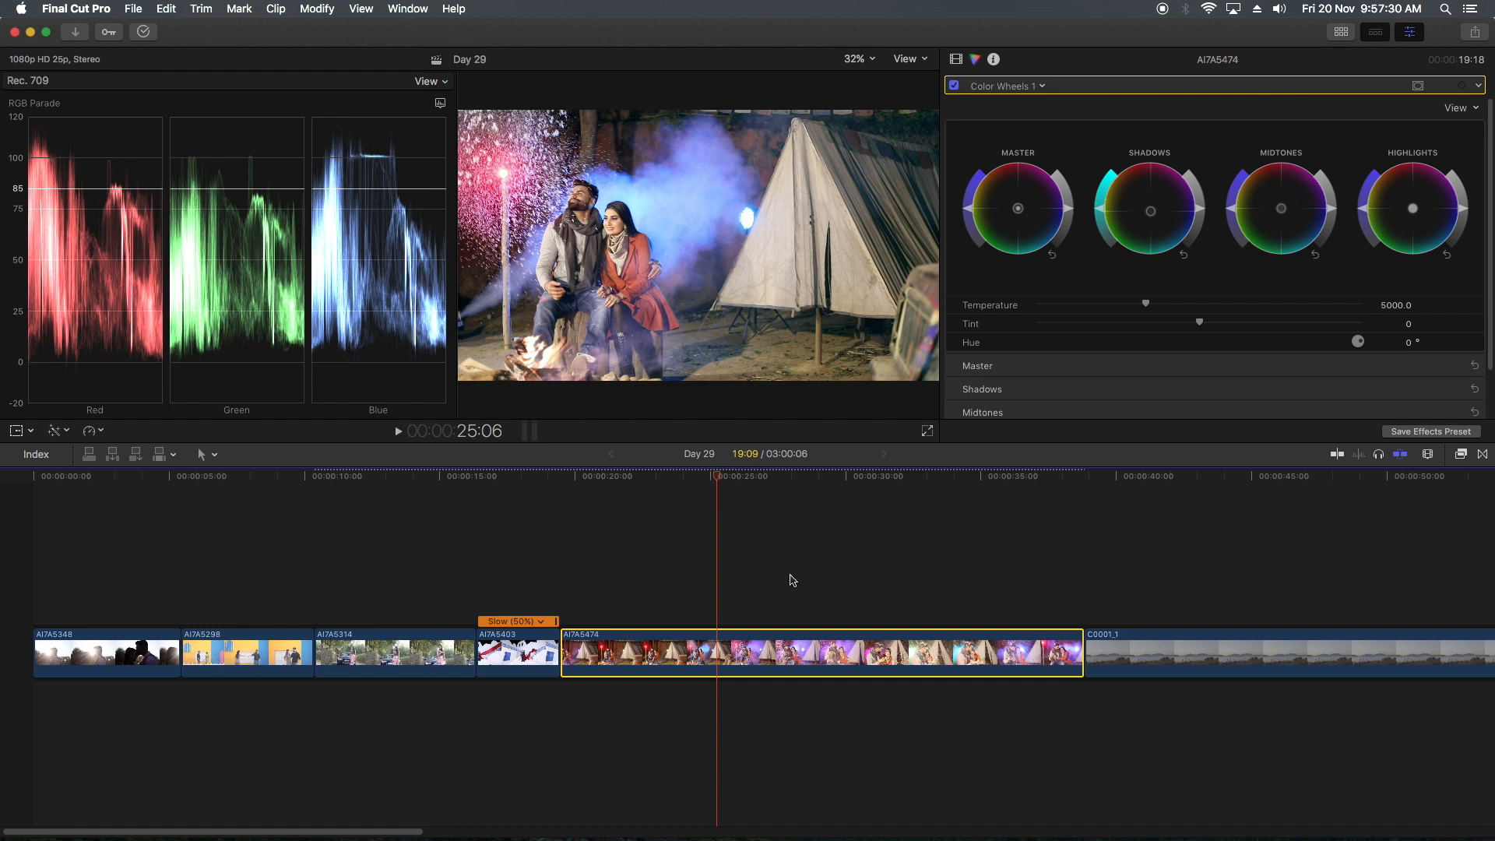
pyautogui.click(1462, 85)
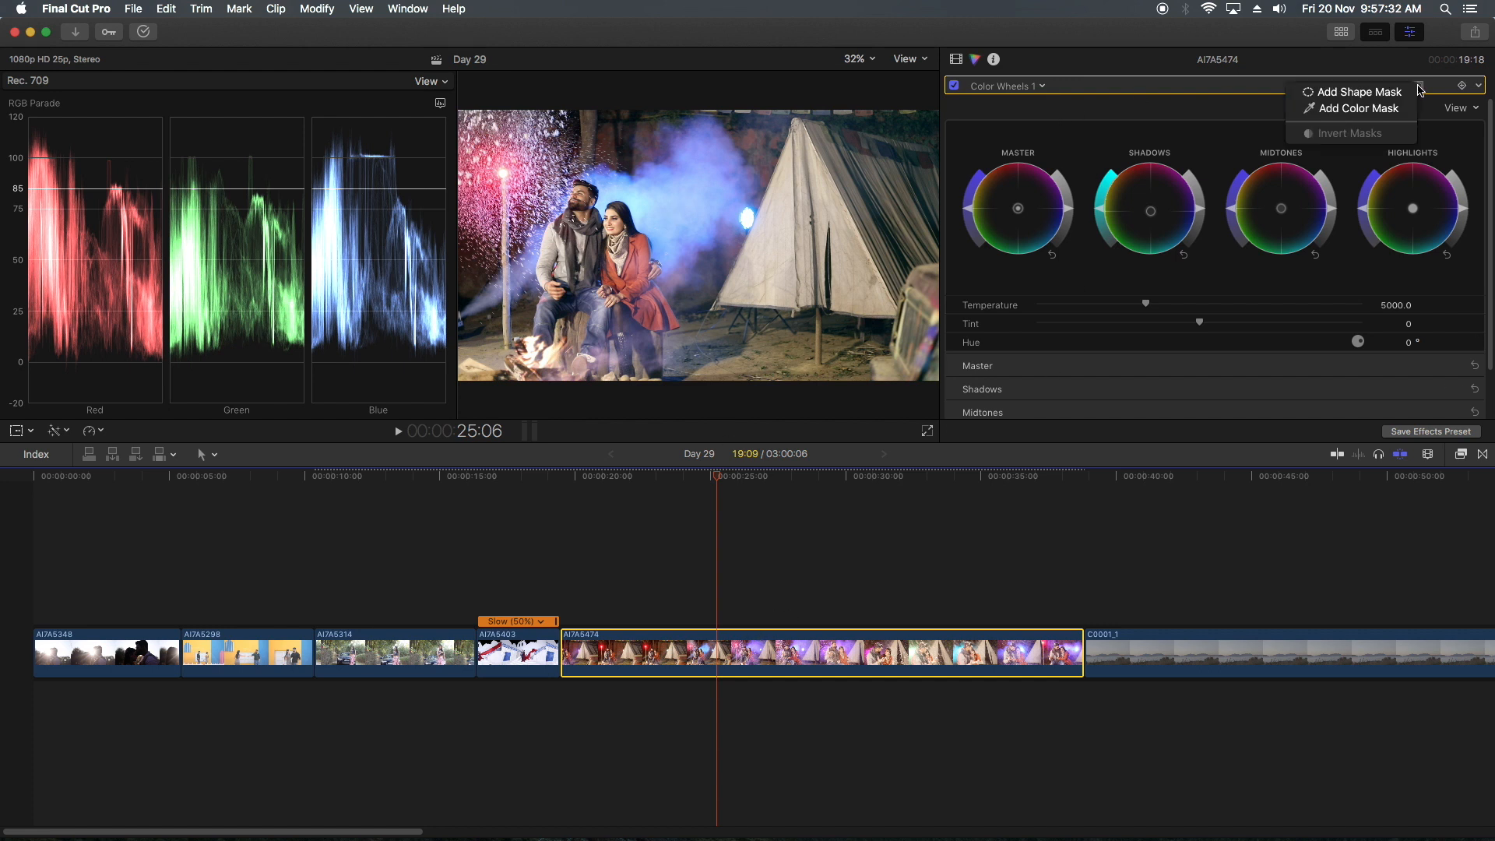
pyautogui.click(1038, 86)
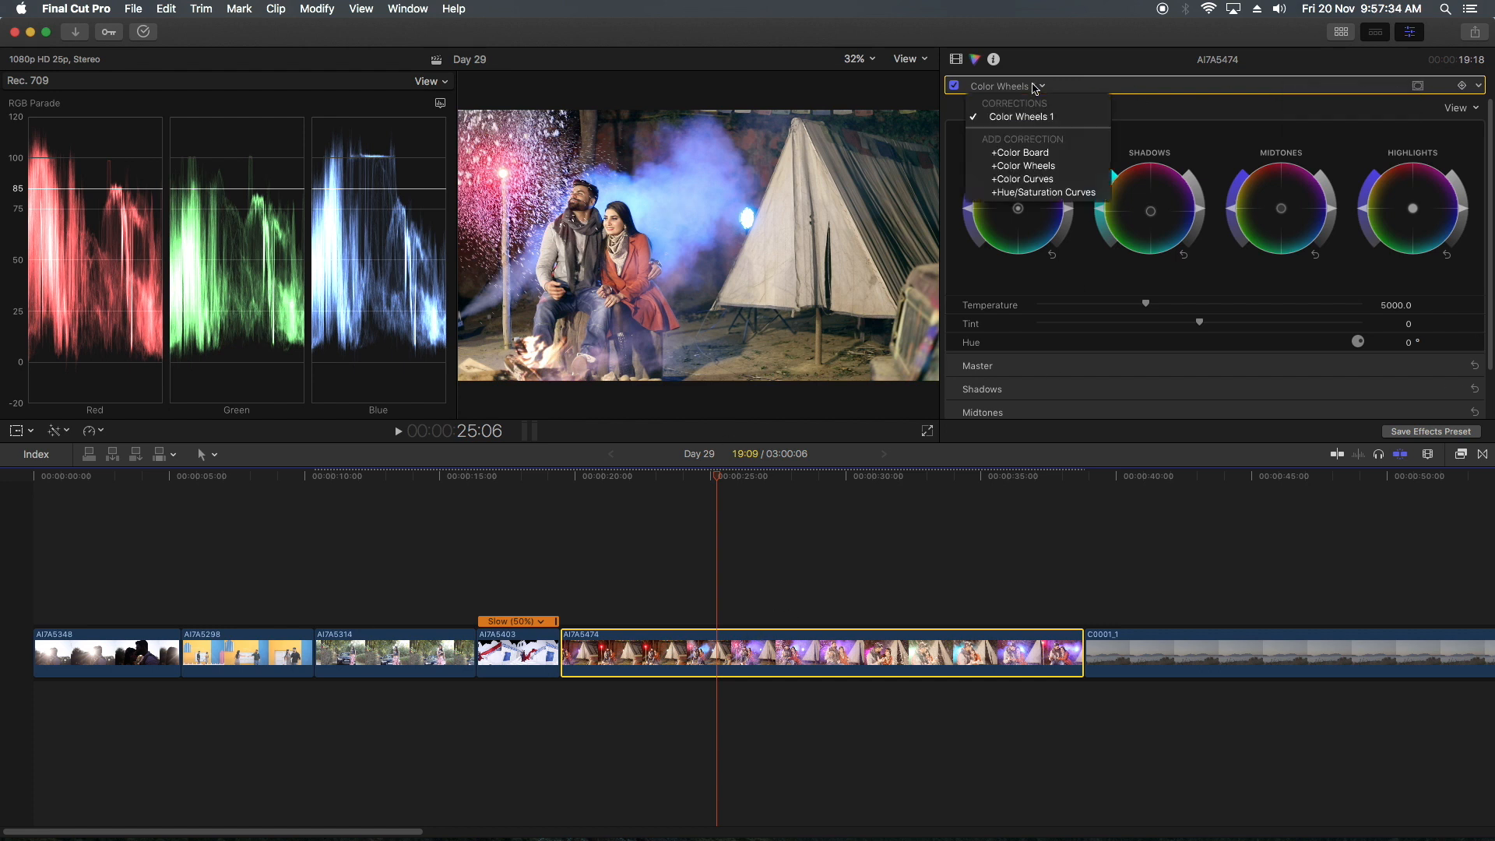
pyautogui.click(1027, 192)
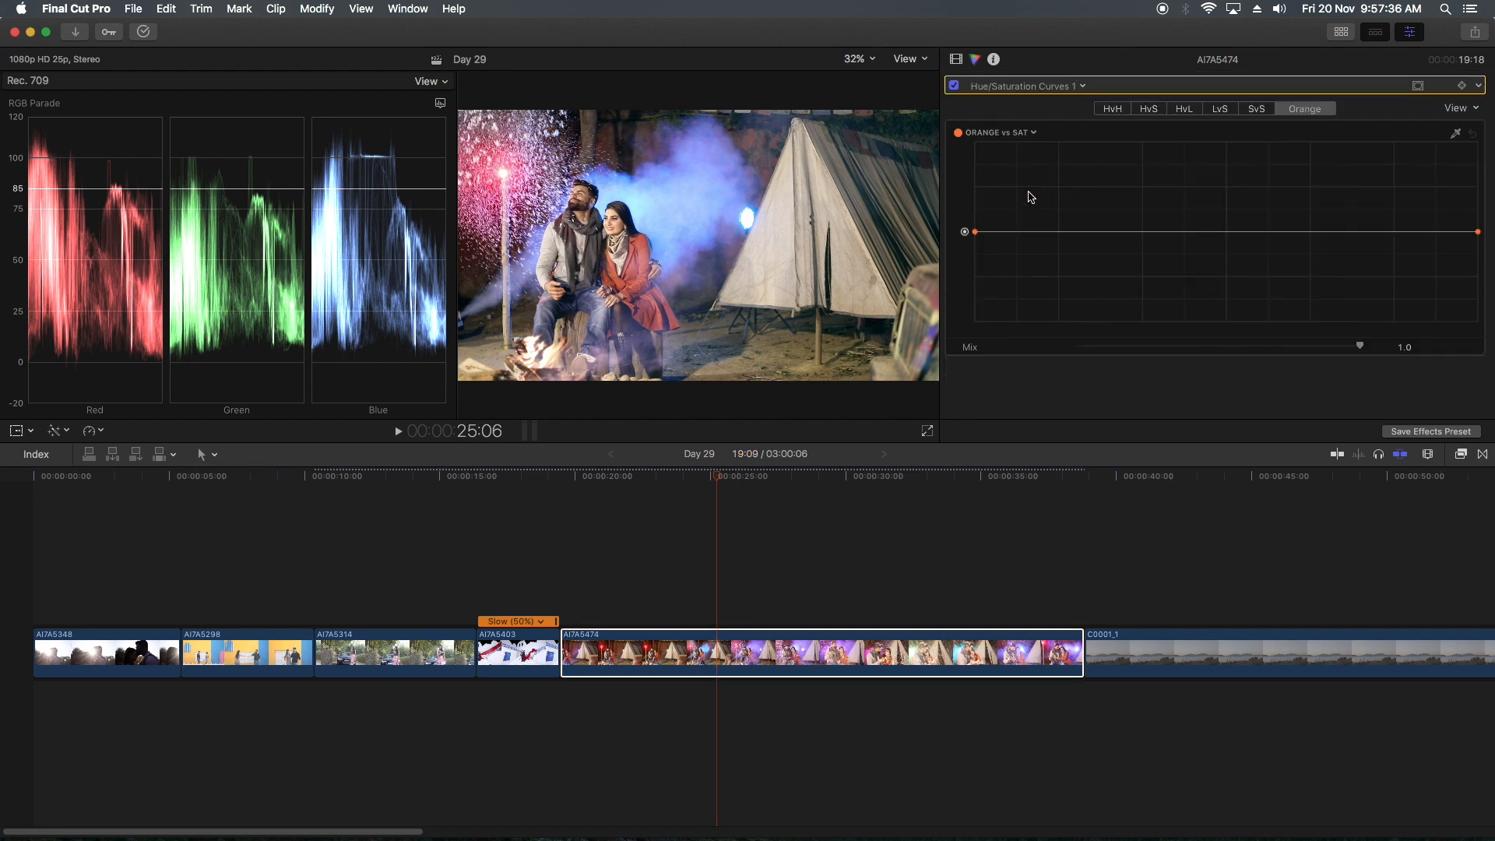
pyautogui.click(1125, 115)
pyautogui.click(1151, 115)
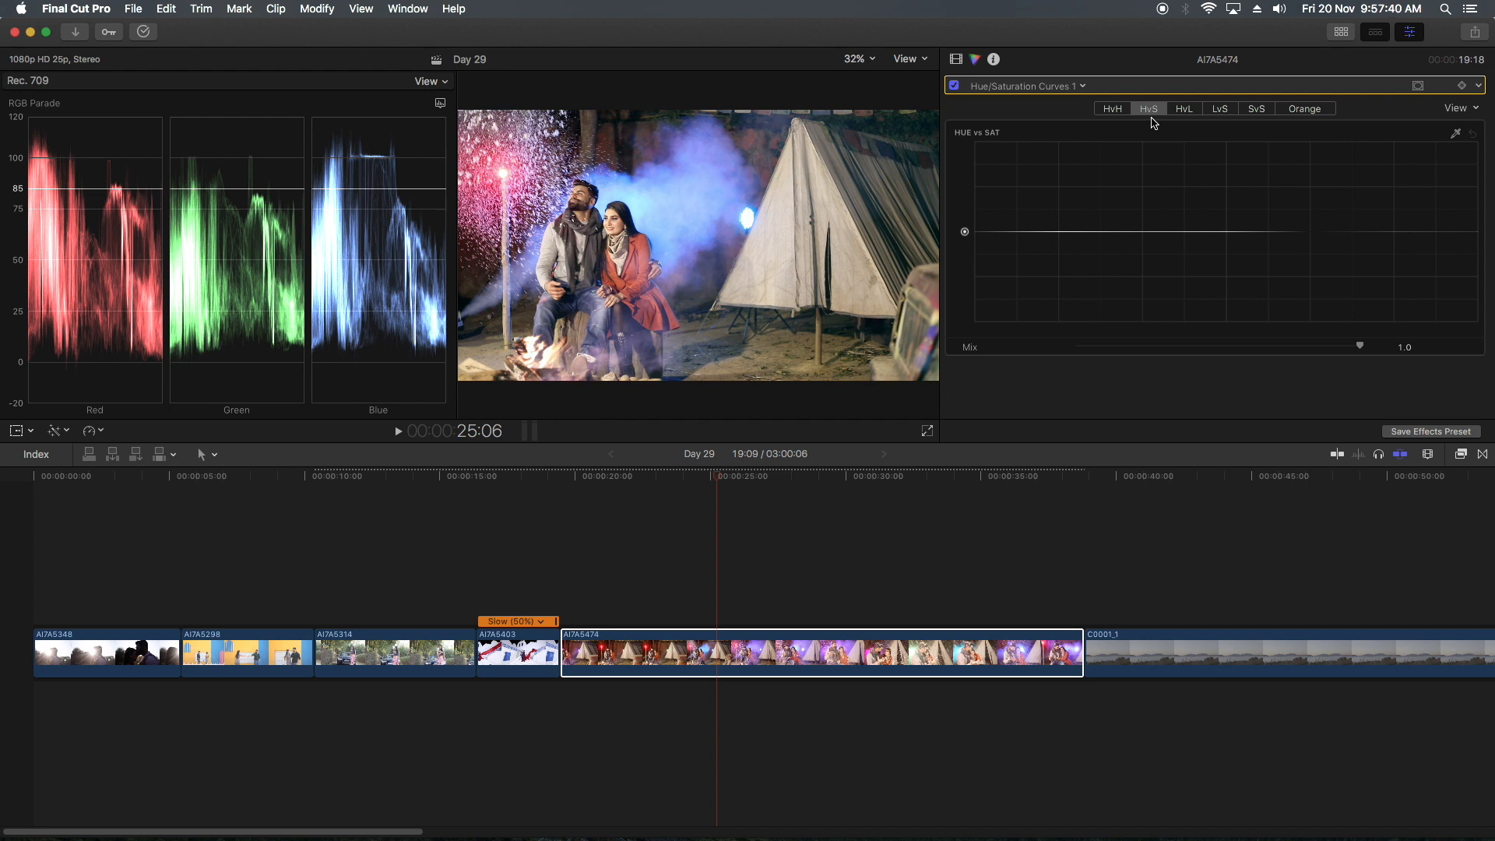
# Sample the blue smoke on the Hue vs Sat curve, raise its saturation strongly and narrow the affected hue range
pyautogui.click(1457, 136)
pyautogui.moveTo(654, 195); pyautogui.dragTo(665, 203)
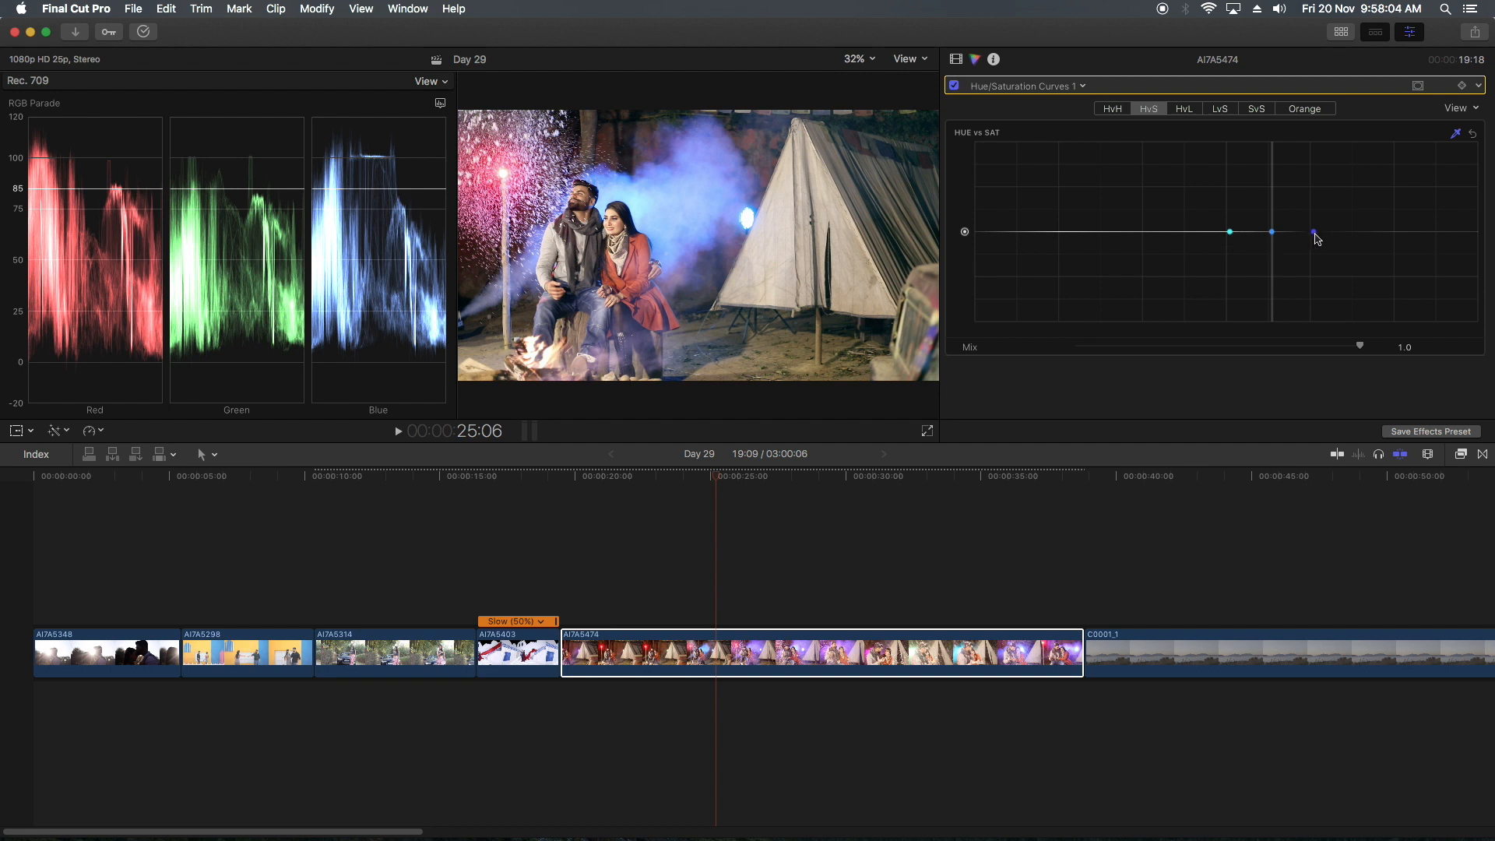
pyautogui.moveTo(1272, 232); pyautogui.dragTo(1269, 166)
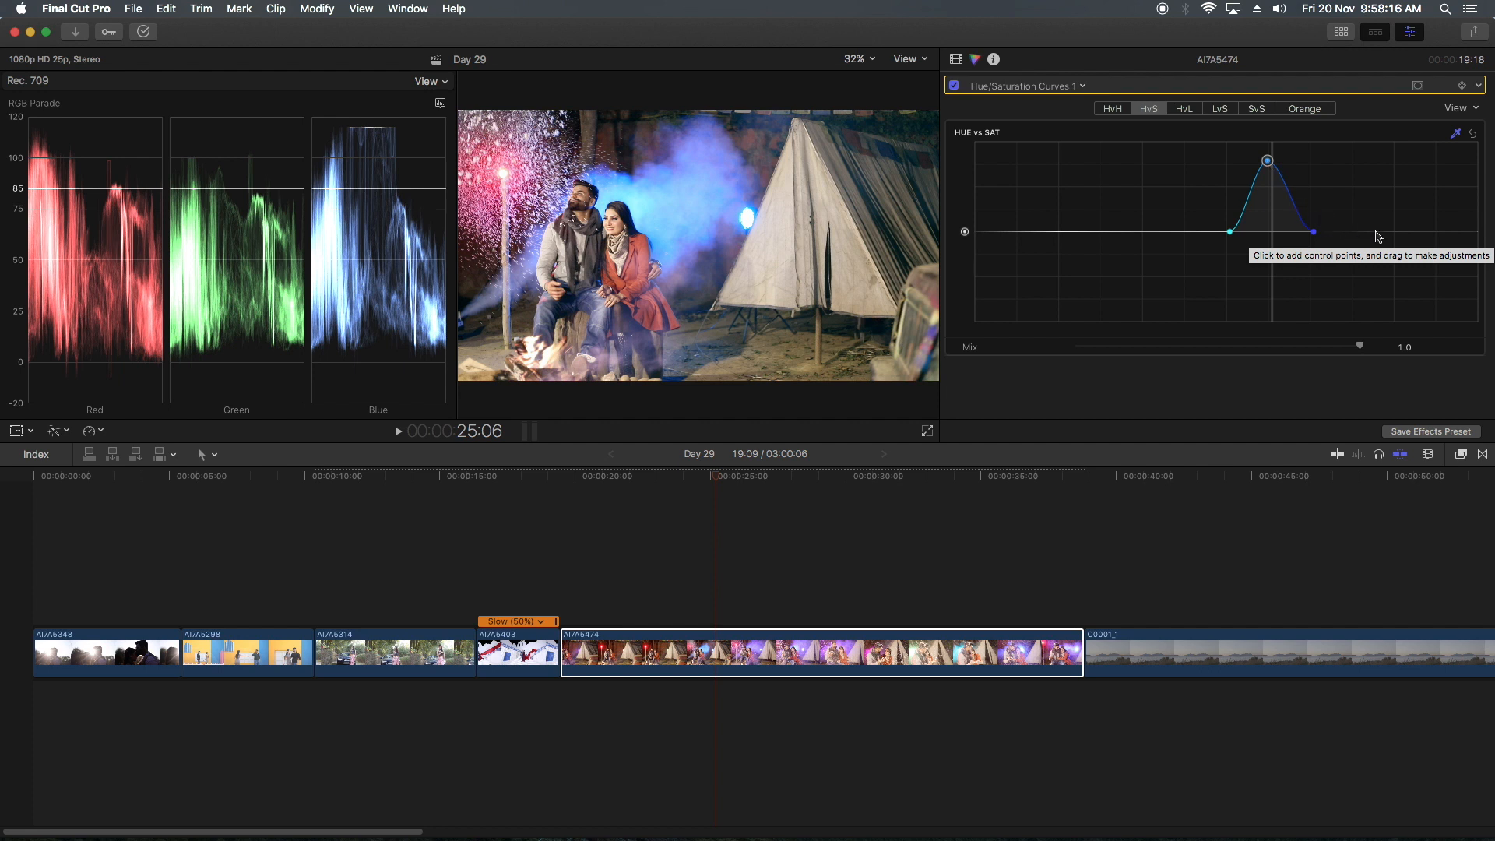
pyautogui.moveTo(1314, 233)
pyautogui.mouseDown()
pyautogui.moveTo(1410, 234)
pyautogui.moveTo(1290, 236)
pyautogui.mouseUp()
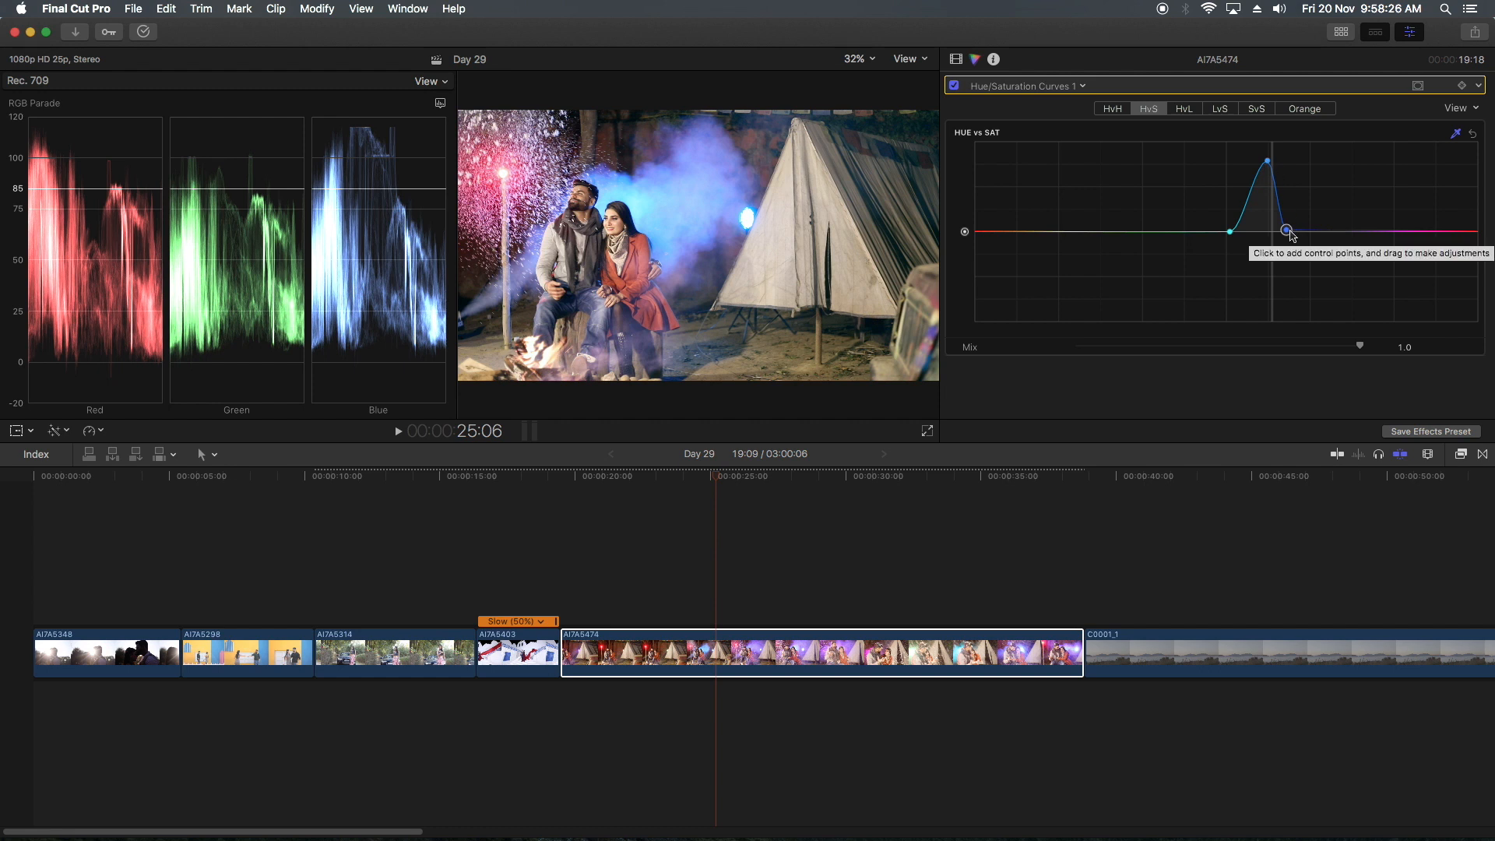
pyautogui.moveTo(1228, 233); pyautogui.dragTo(1246, 233)
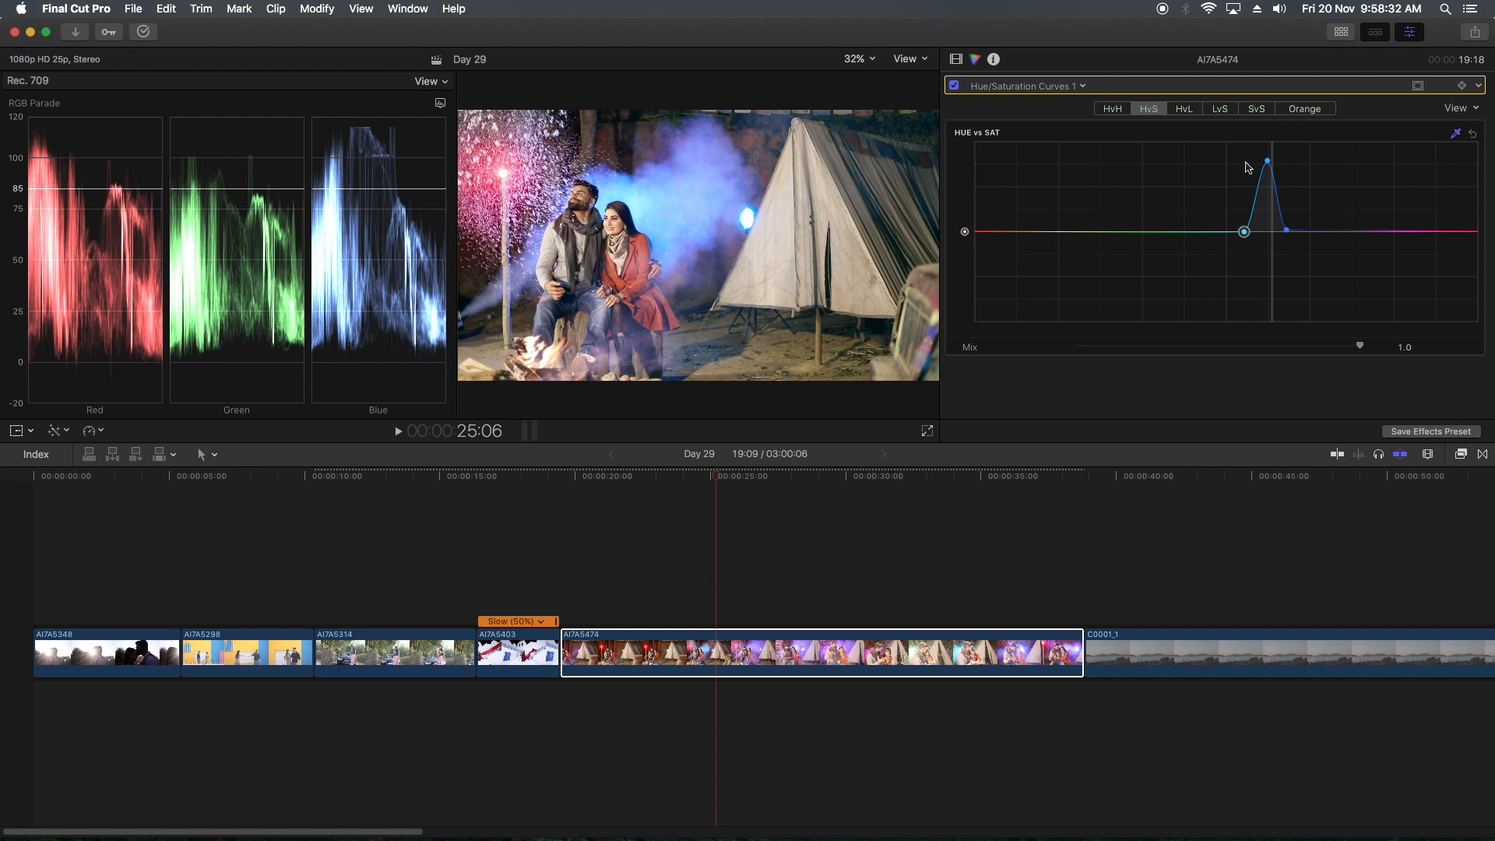
pyautogui.moveTo(1269, 160); pyautogui.dragTo(1268, 154)
# Sample the smoke on the Luma vs Sat curve and moderately raise the saturation around its brightness
pyautogui.click(1221, 109)
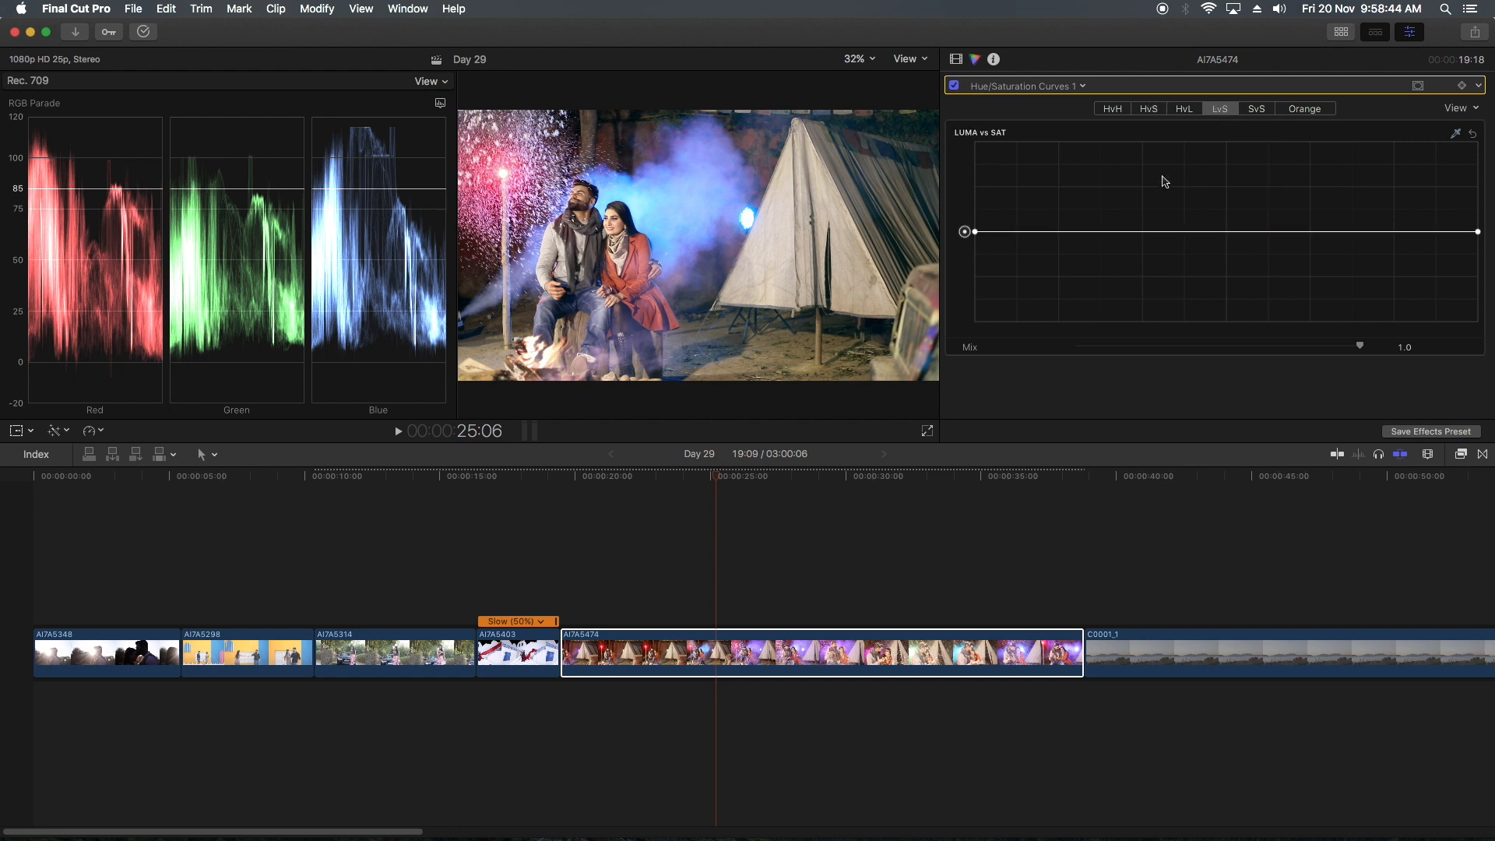
pyautogui.click(1455, 134)
pyautogui.click(656, 198)
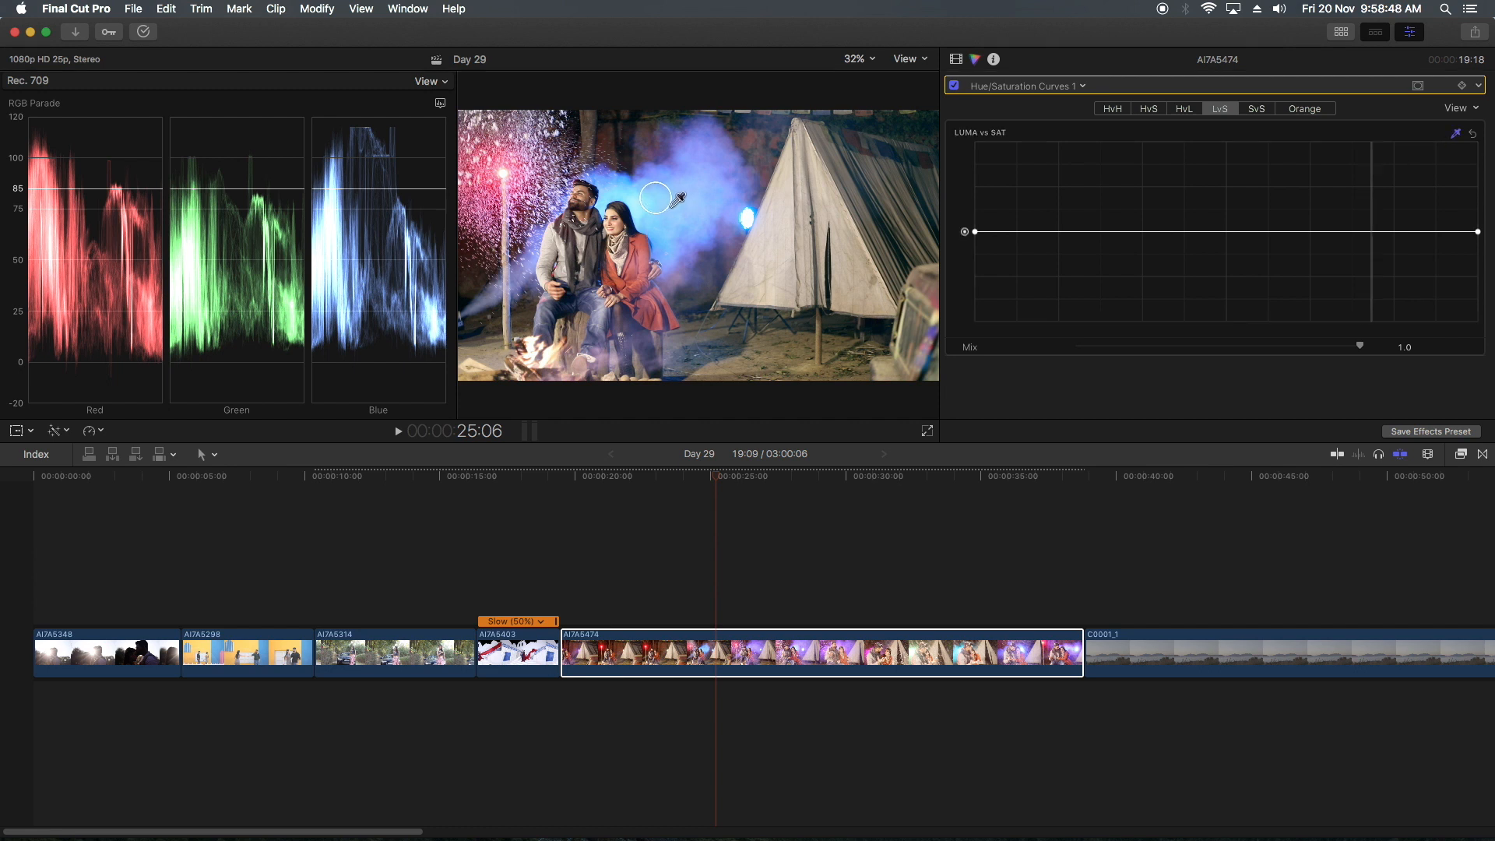
pyautogui.click(671, 204)
pyautogui.moveTo(1372, 232); pyautogui.dragTo(1375, 178)
pyautogui.moveTo(1353, 232); pyautogui.dragTo(1424, 231)
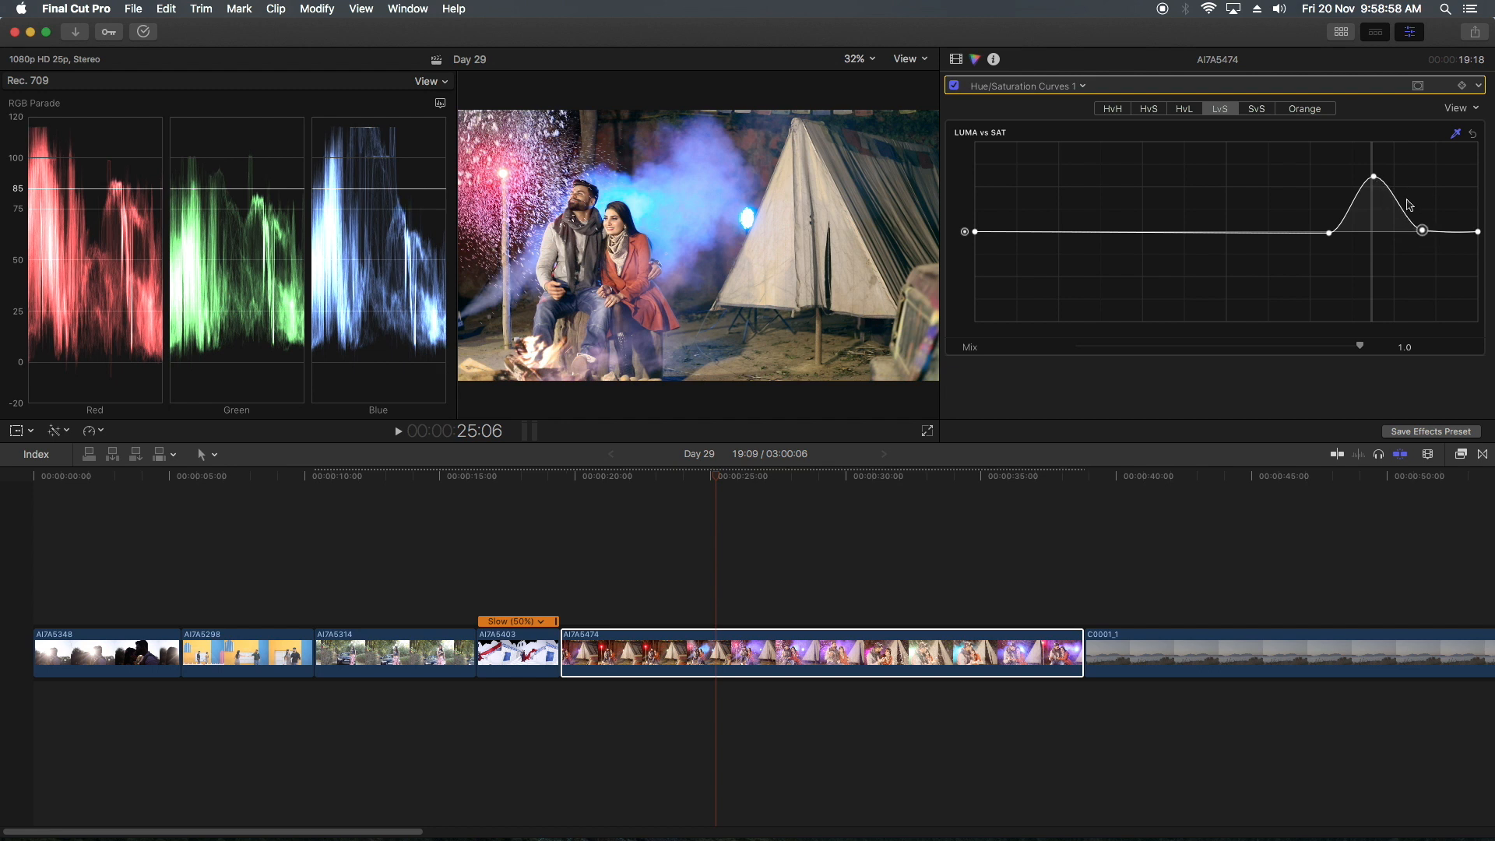
pyautogui.moveTo(1374, 178); pyautogui.dragTo(1374, 187)
# Add a second Hue/Saturation Curves correction, sample the blue smoke on its Hue vs Sat curve and raise the blue saturation
pyautogui.click(1070, 87)
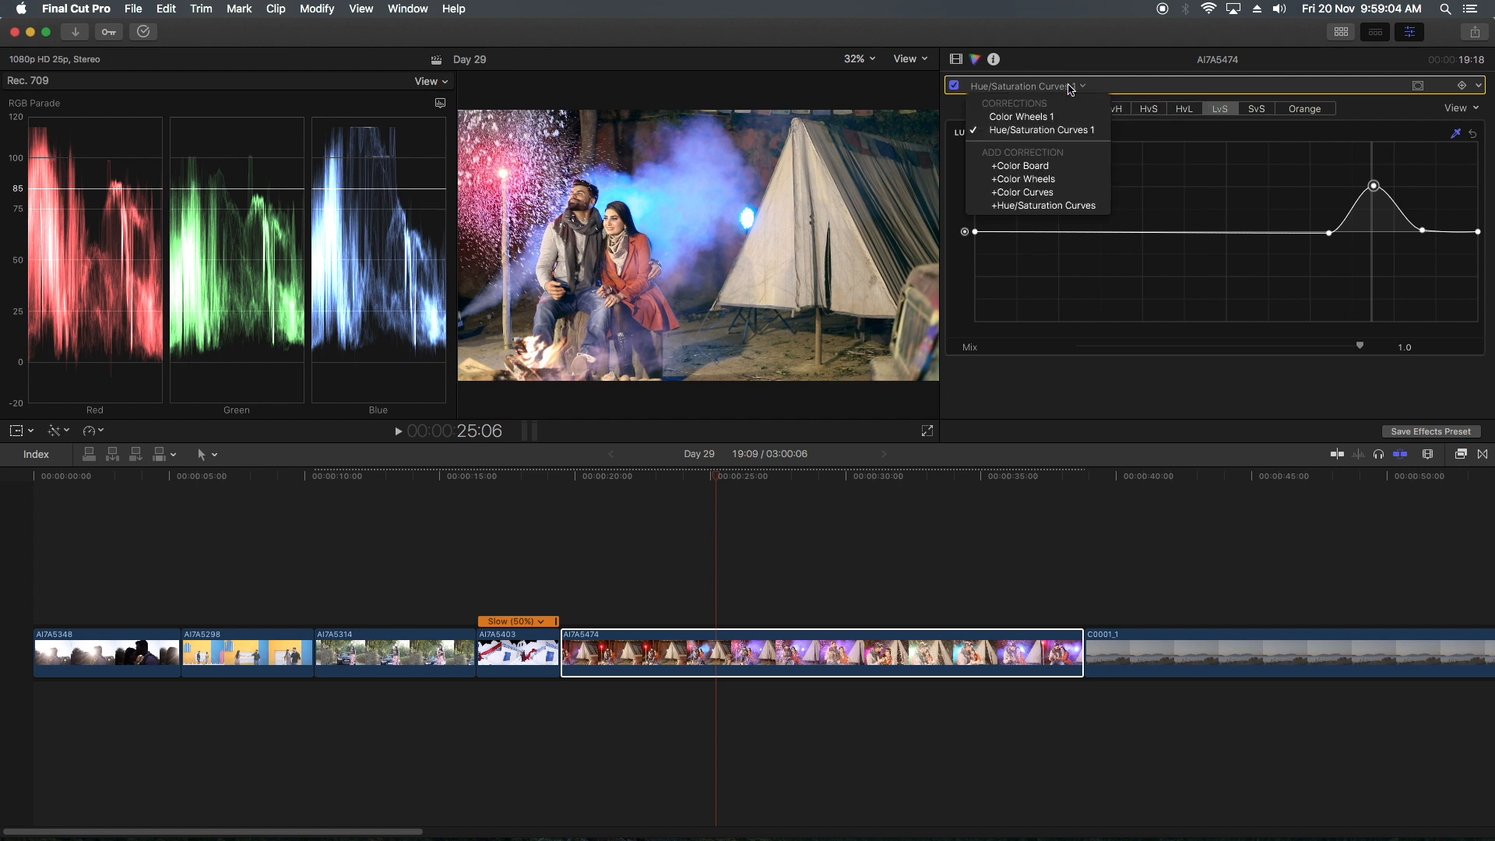
pyautogui.click(1043, 206)
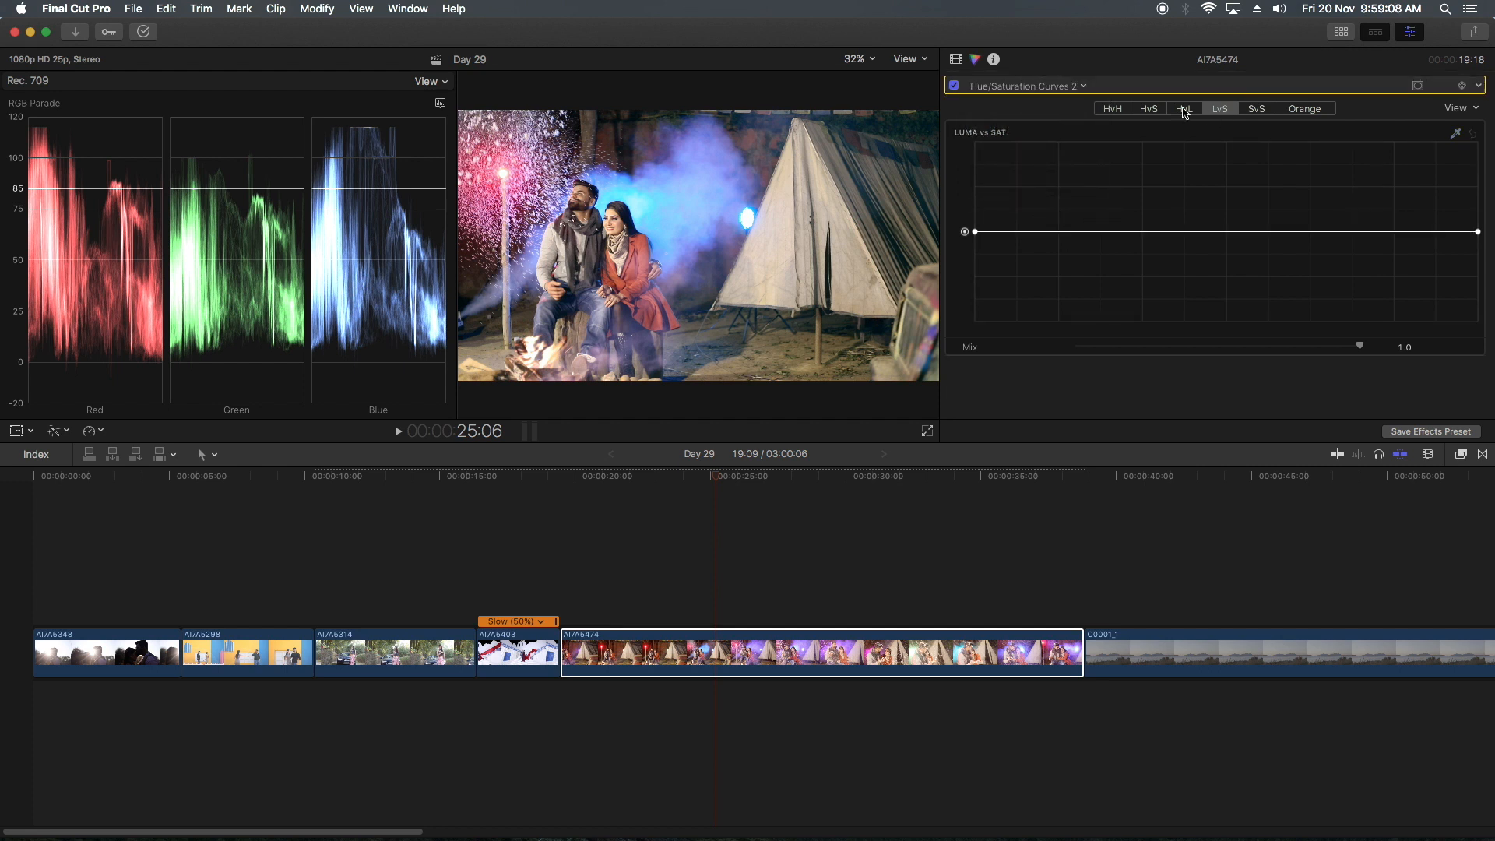
pyautogui.click(1150, 109)
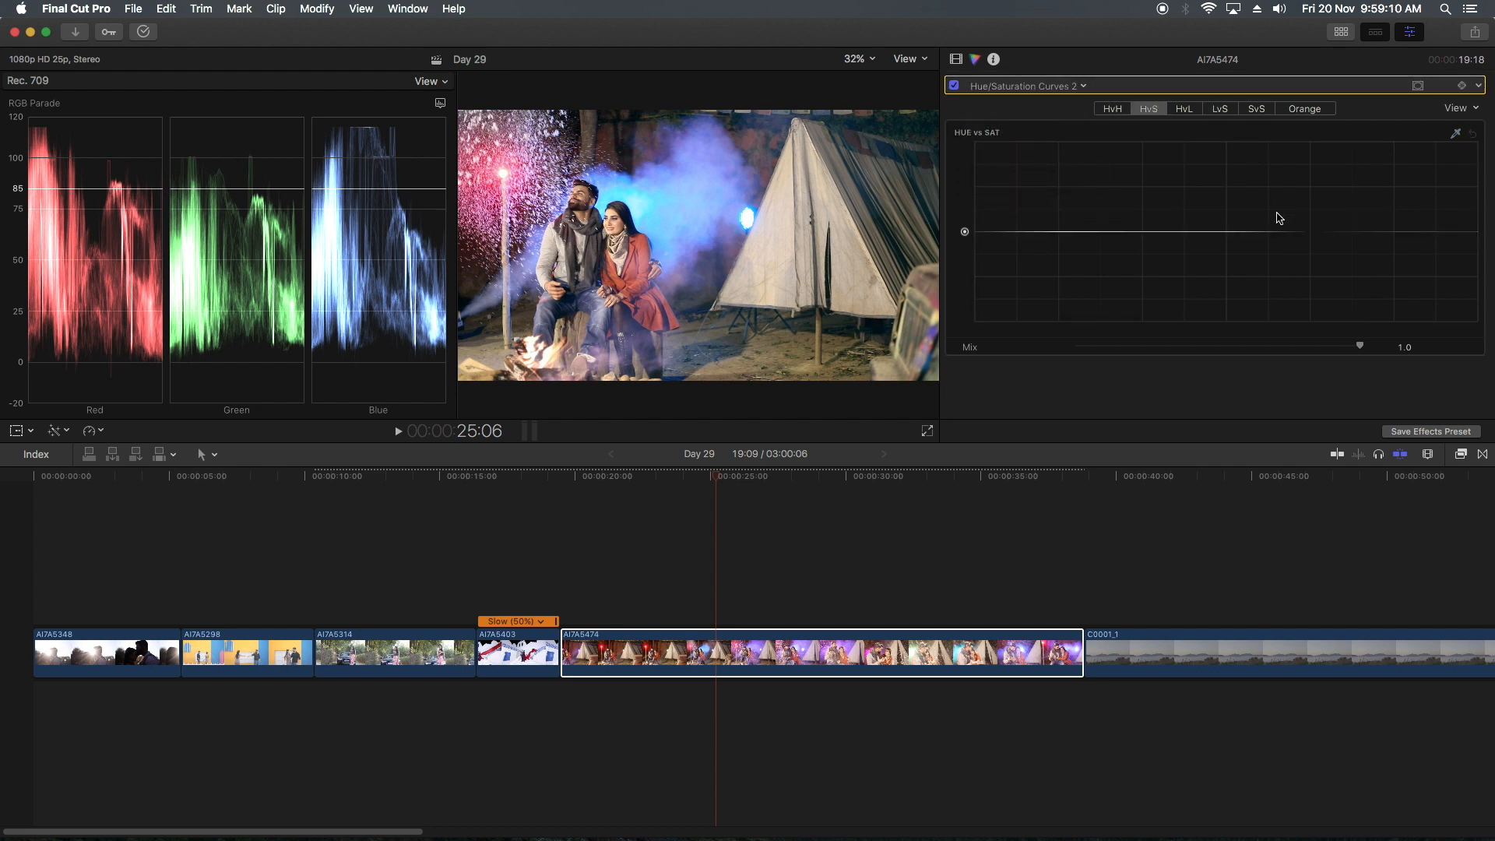
pyautogui.click(1455, 134)
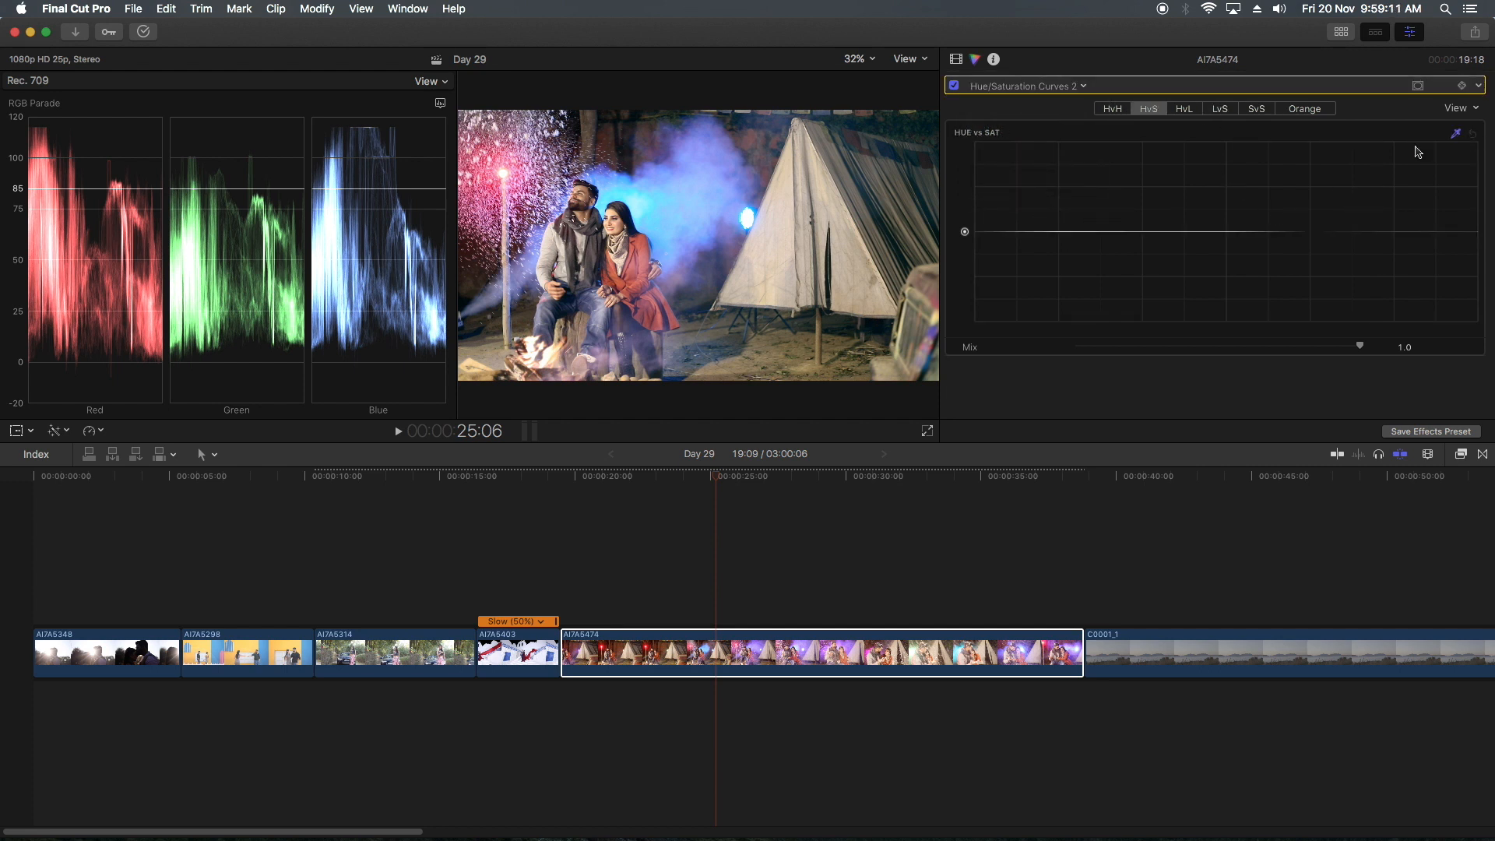
pyautogui.click(667, 197)
pyautogui.moveTo(1276, 233); pyautogui.dragTo(1271, 181)
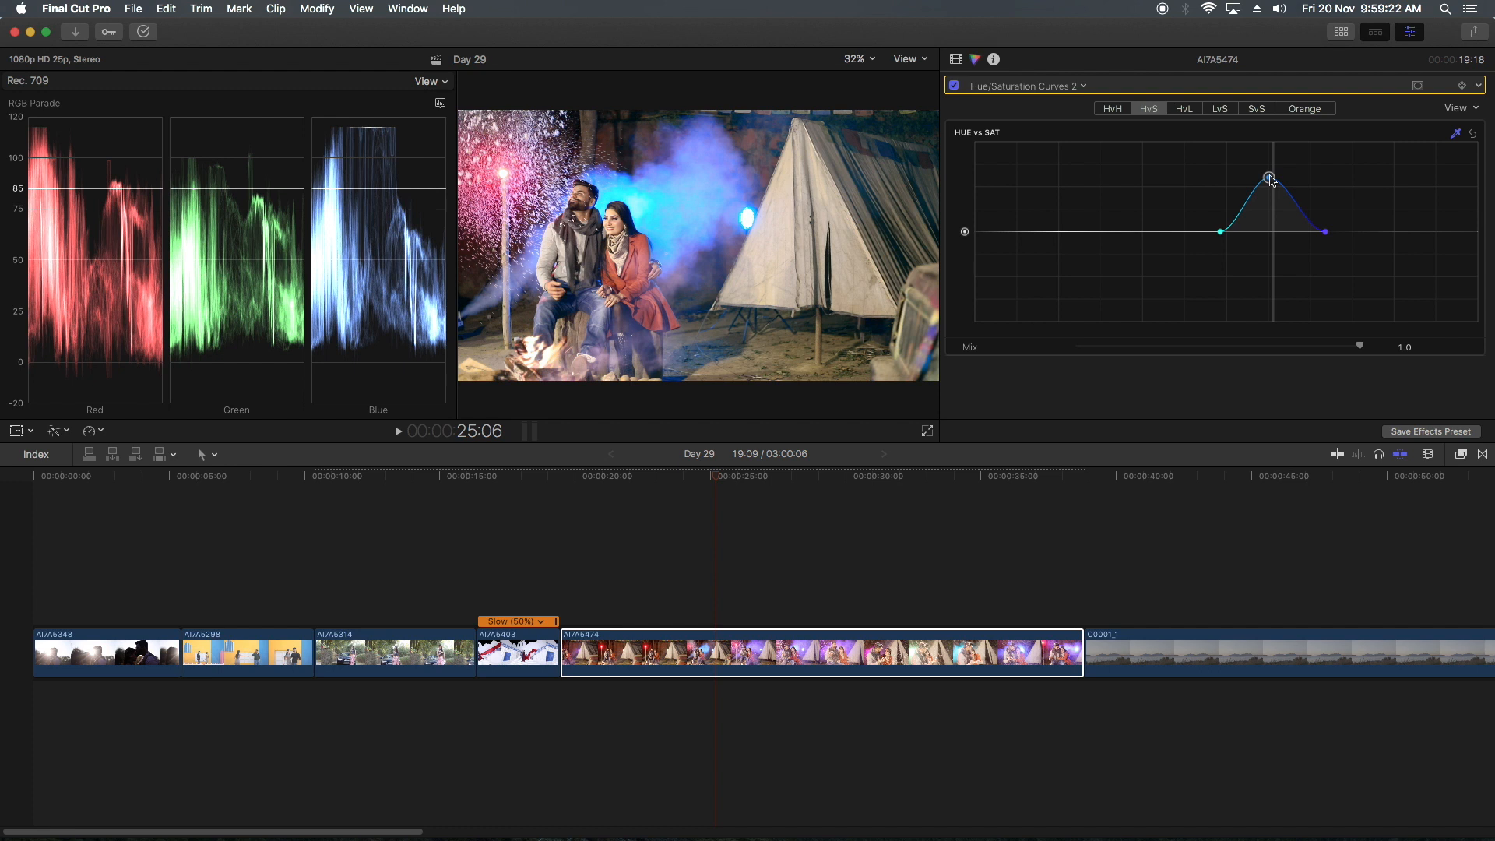
# Reset the second correction's Hue vs Sat curve and delete both Hue/Saturation Curves corrections from clip AI7A5474
pyautogui.moveTo(1268, 181); pyautogui.dragTo(1268, 191)
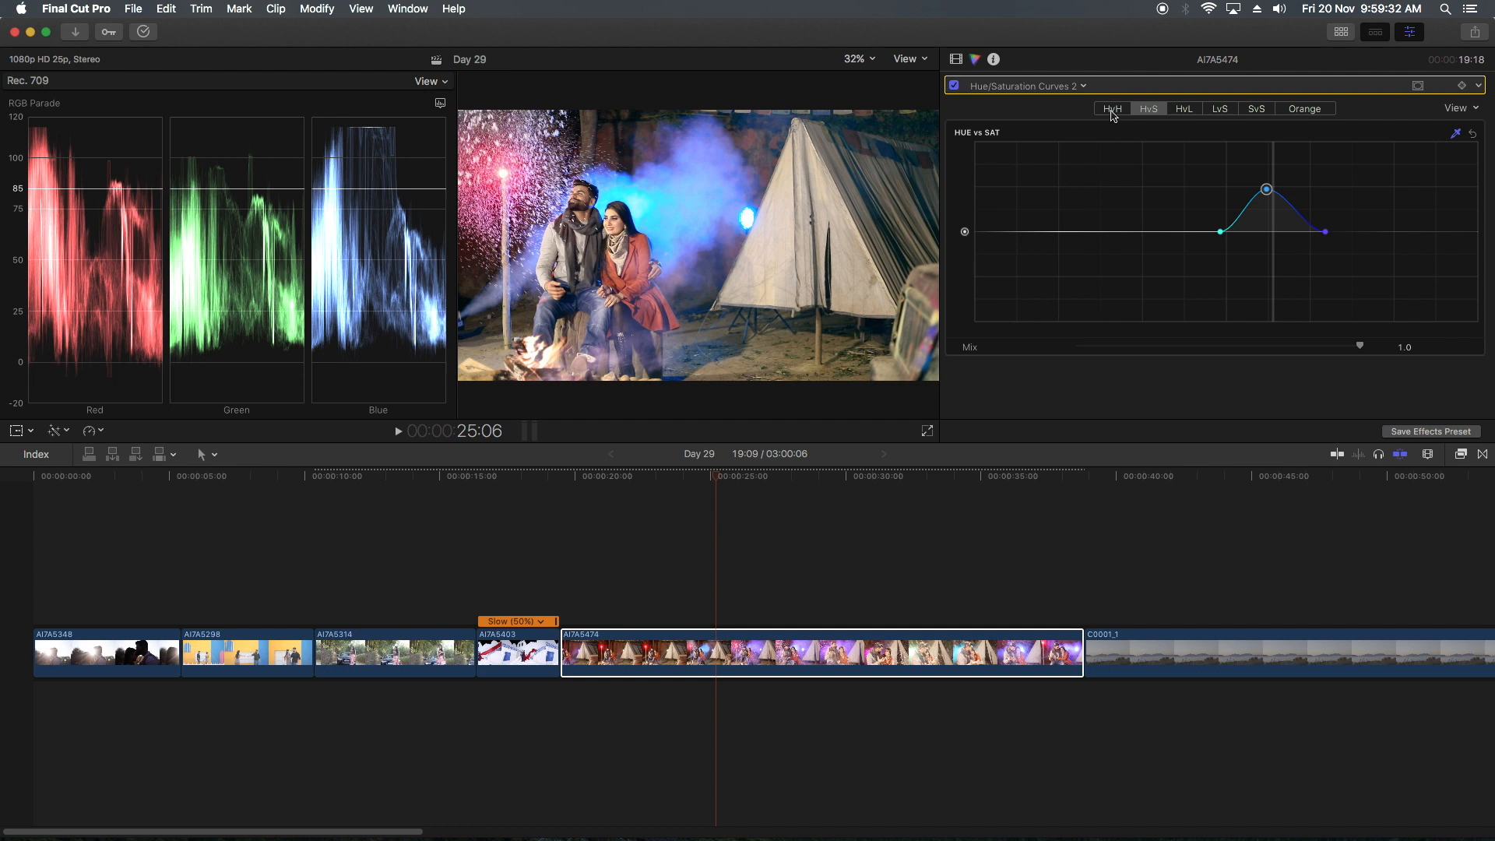
pyautogui.click(1472, 134)
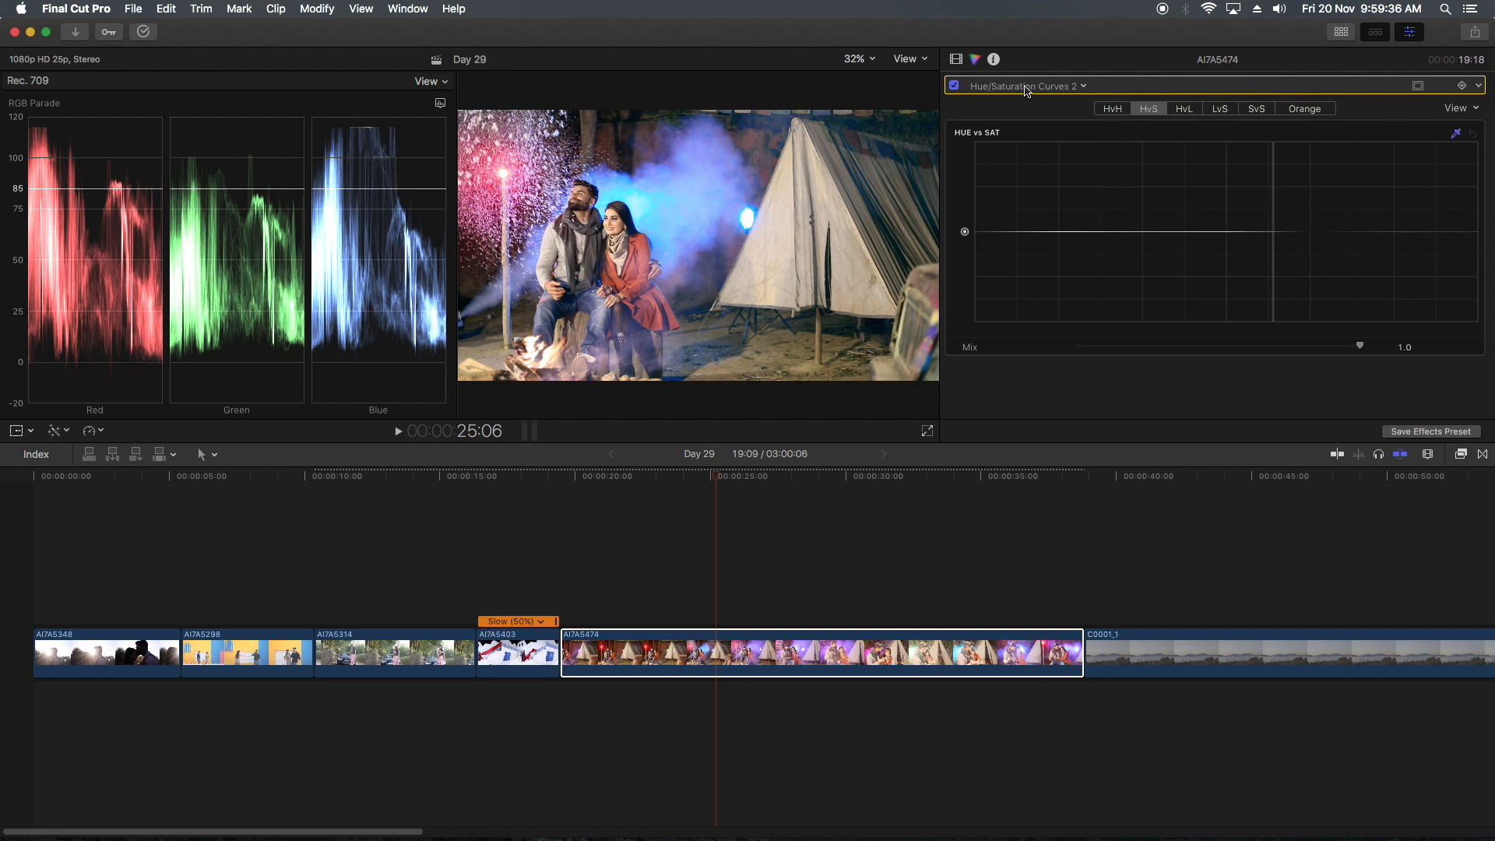
pyautogui.click(957, 60)
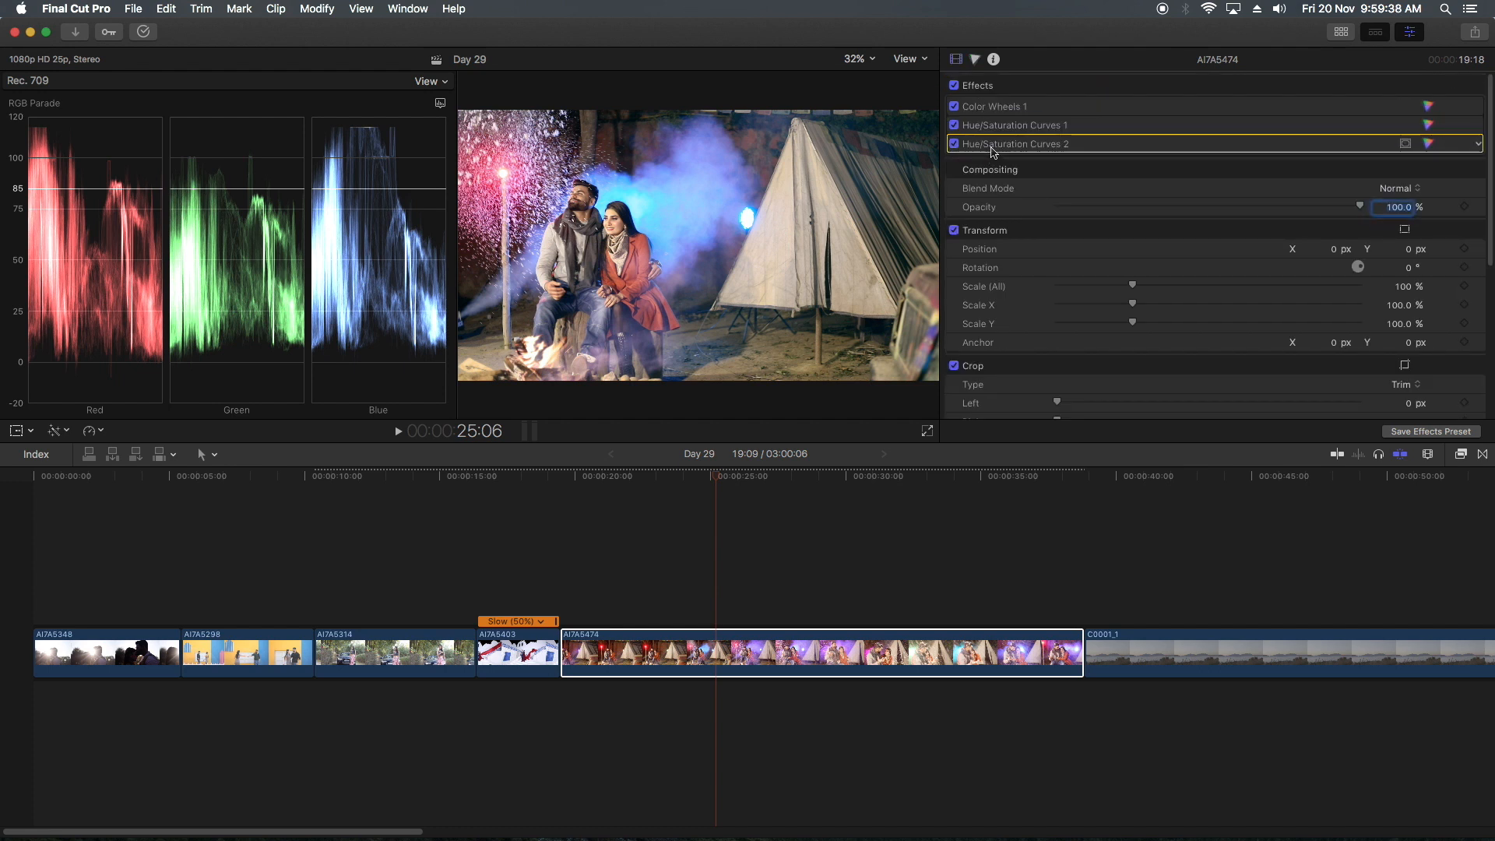
pyautogui.press('Delete')
pyautogui.click(1002, 127)
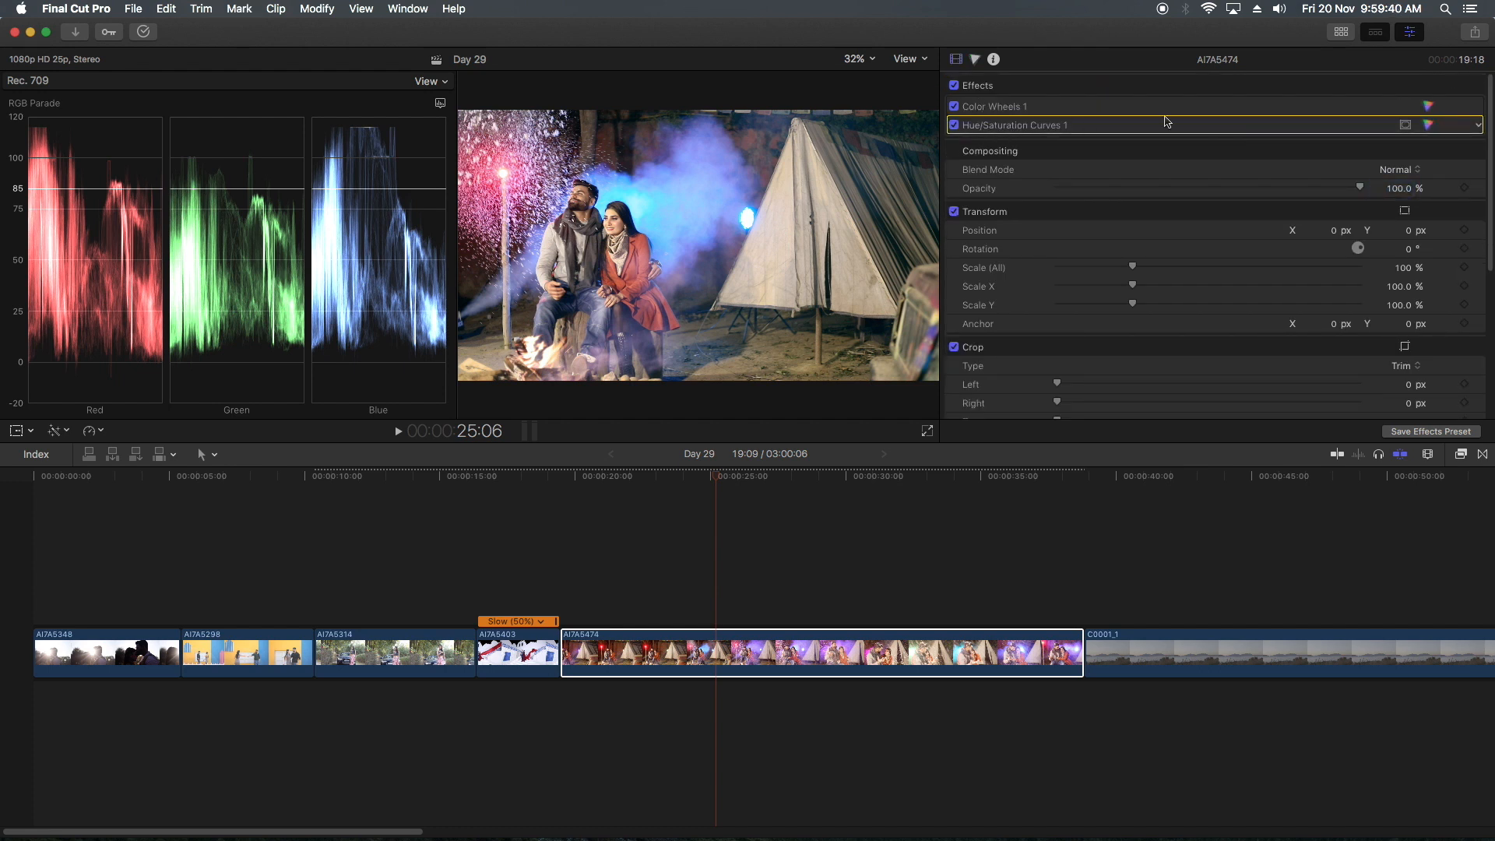
pyautogui.press('Delete')
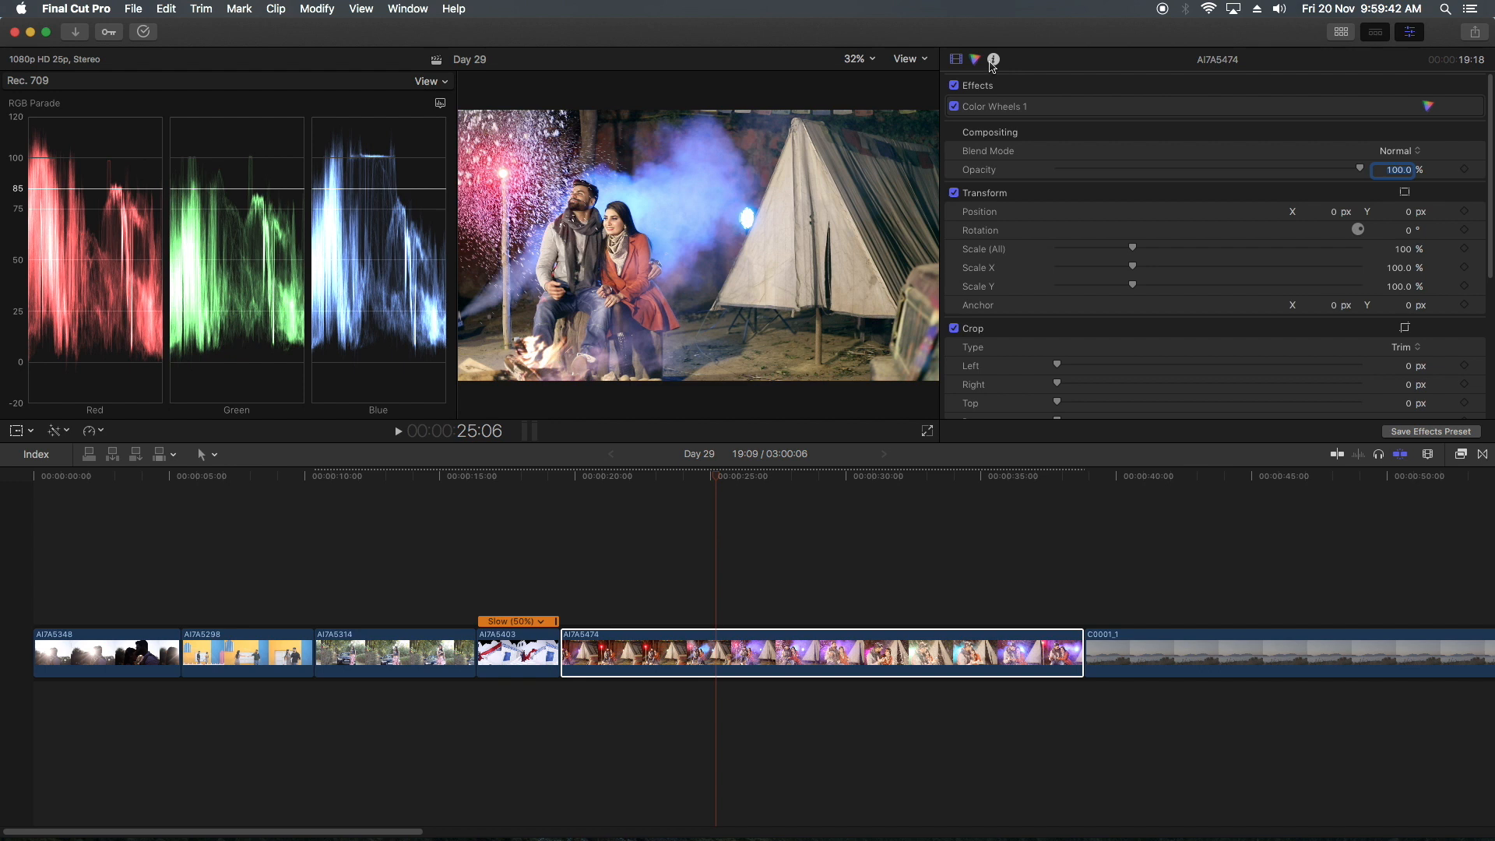
# Add a fresh Hue/Saturation Curves correction, sample the blue smoke on its Hue vs Sat curve and strongly raise the blue saturation
pyautogui.click(975, 60)
pyautogui.click(1025, 88)
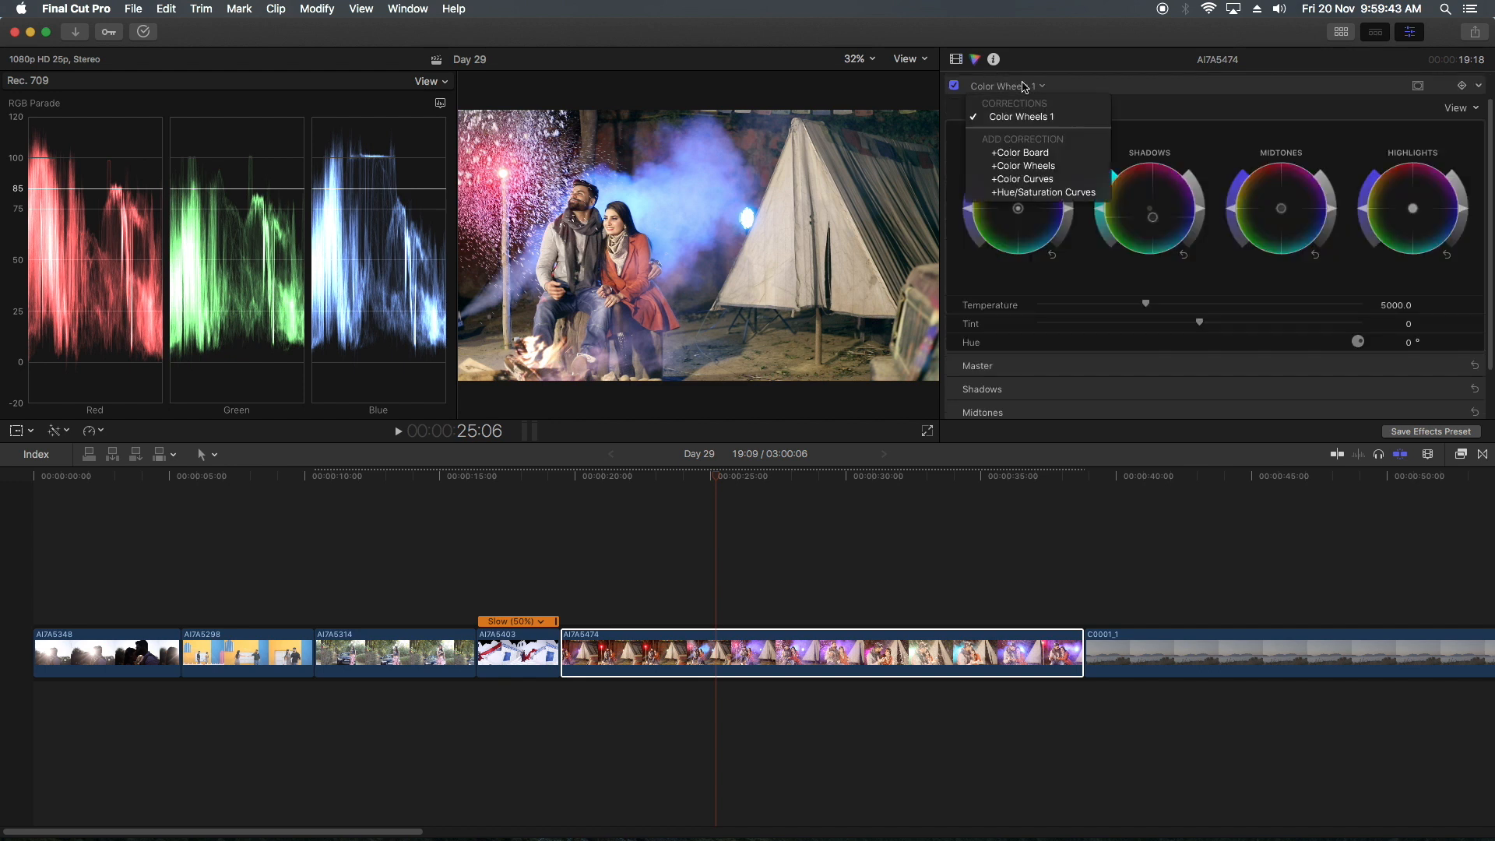
pyautogui.click(1030, 192)
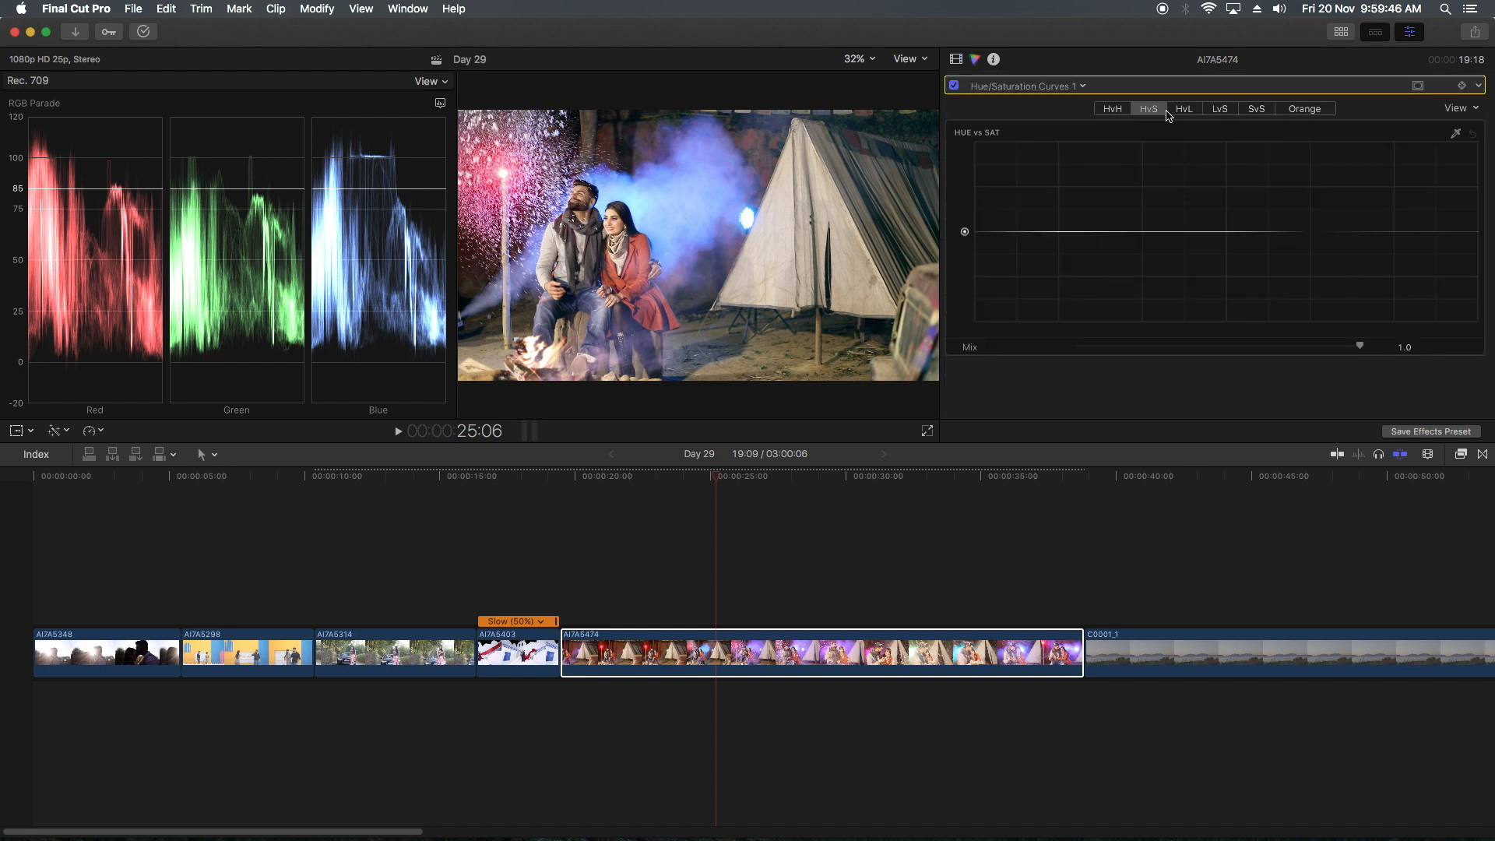
pyautogui.click(1455, 133)
pyautogui.click(664, 195)
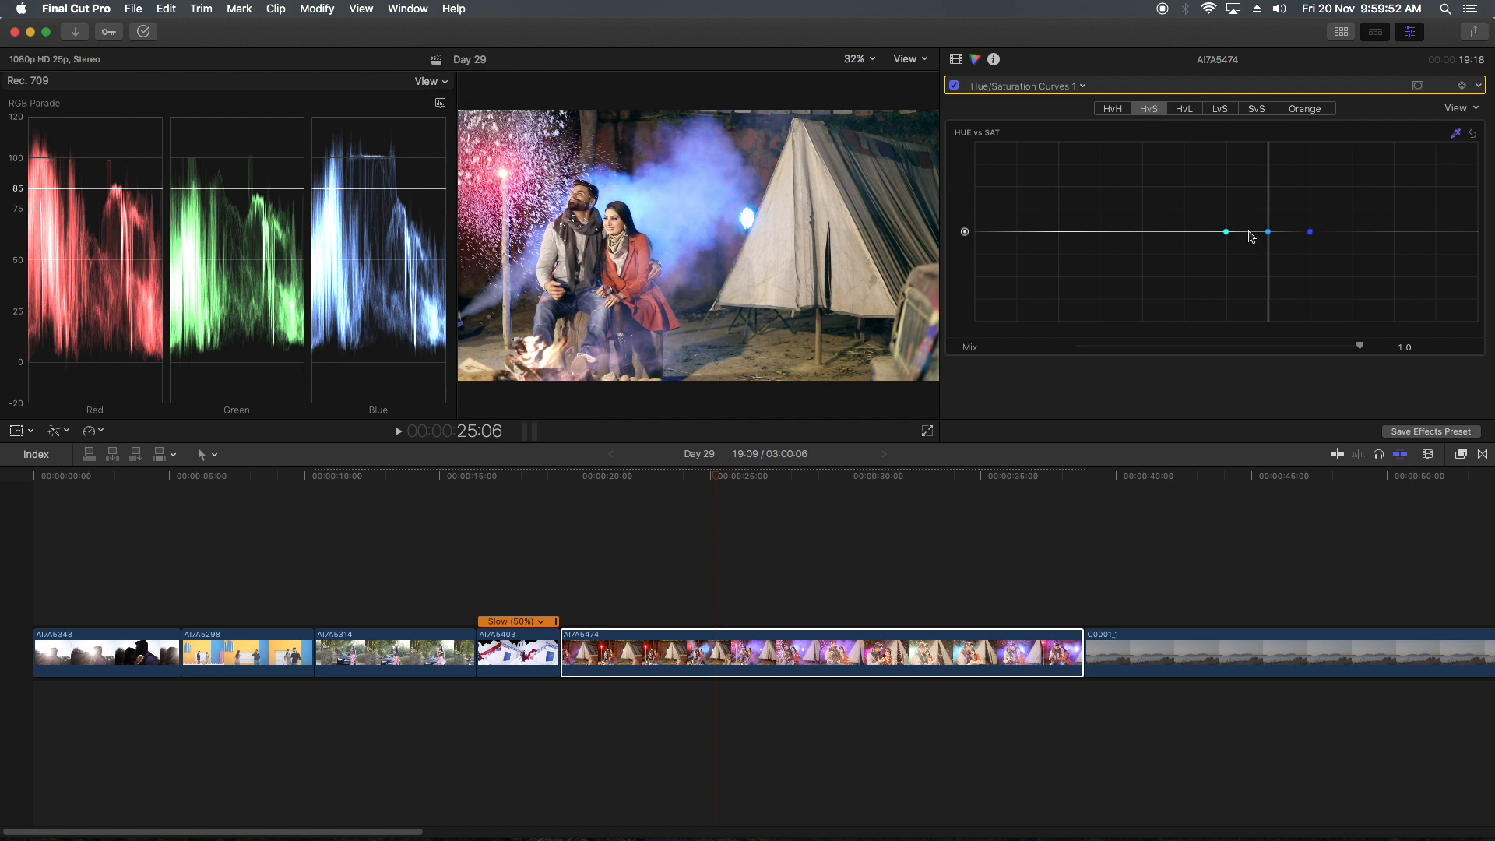
pyautogui.moveTo(1267, 232); pyautogui.dragTo(1268, 180)
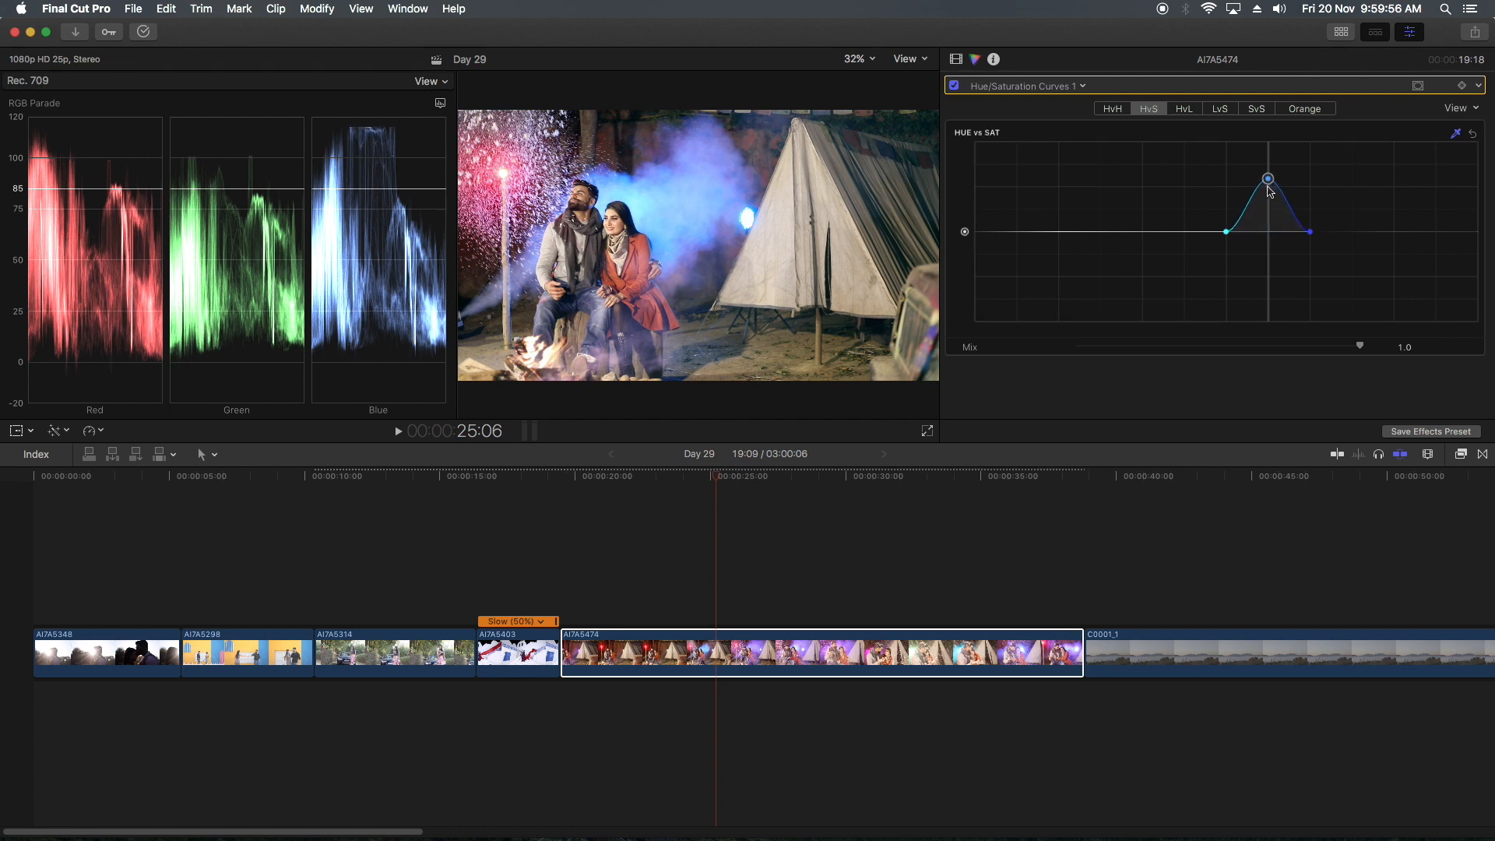
# Sample the blue smoke on the Hue vs Hue curve, widen the affected range and shift its hue to magenta-purple
pyautogui.click(1113, 110)
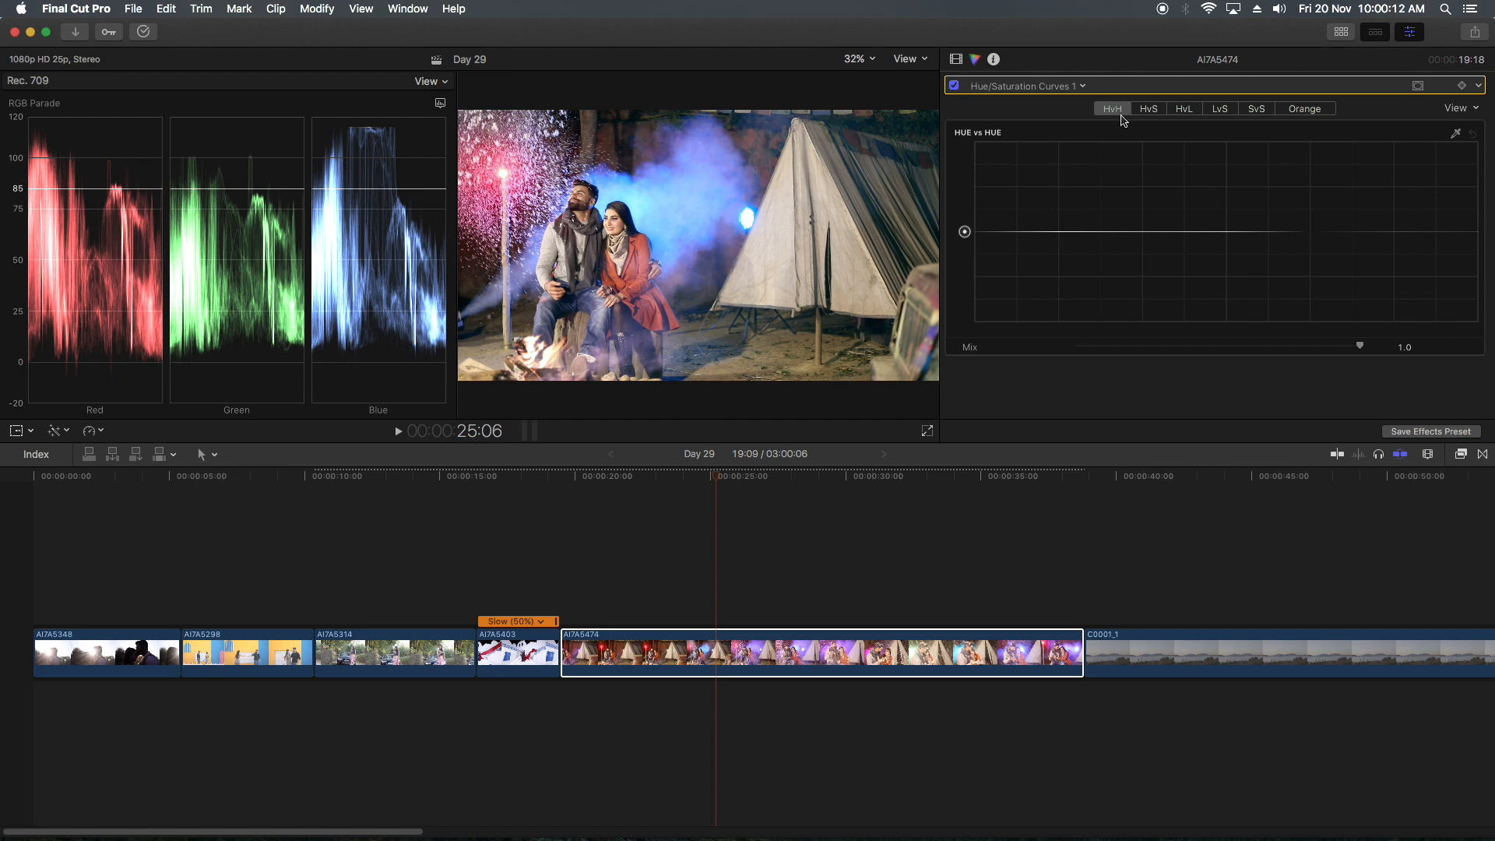
pyautogui.click(1454, 133)
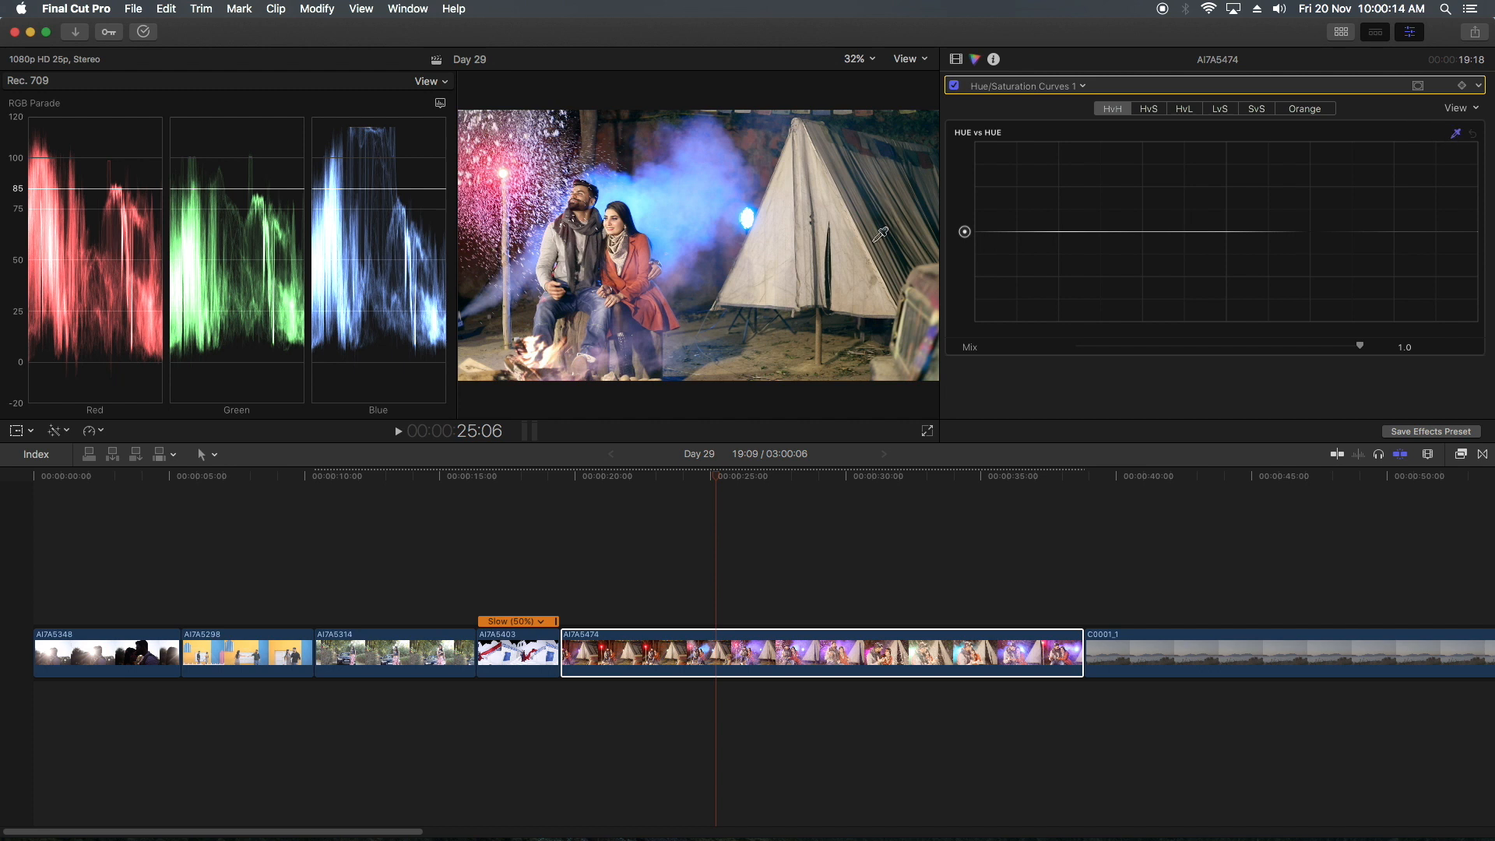
pyautogui.click(665, 209)
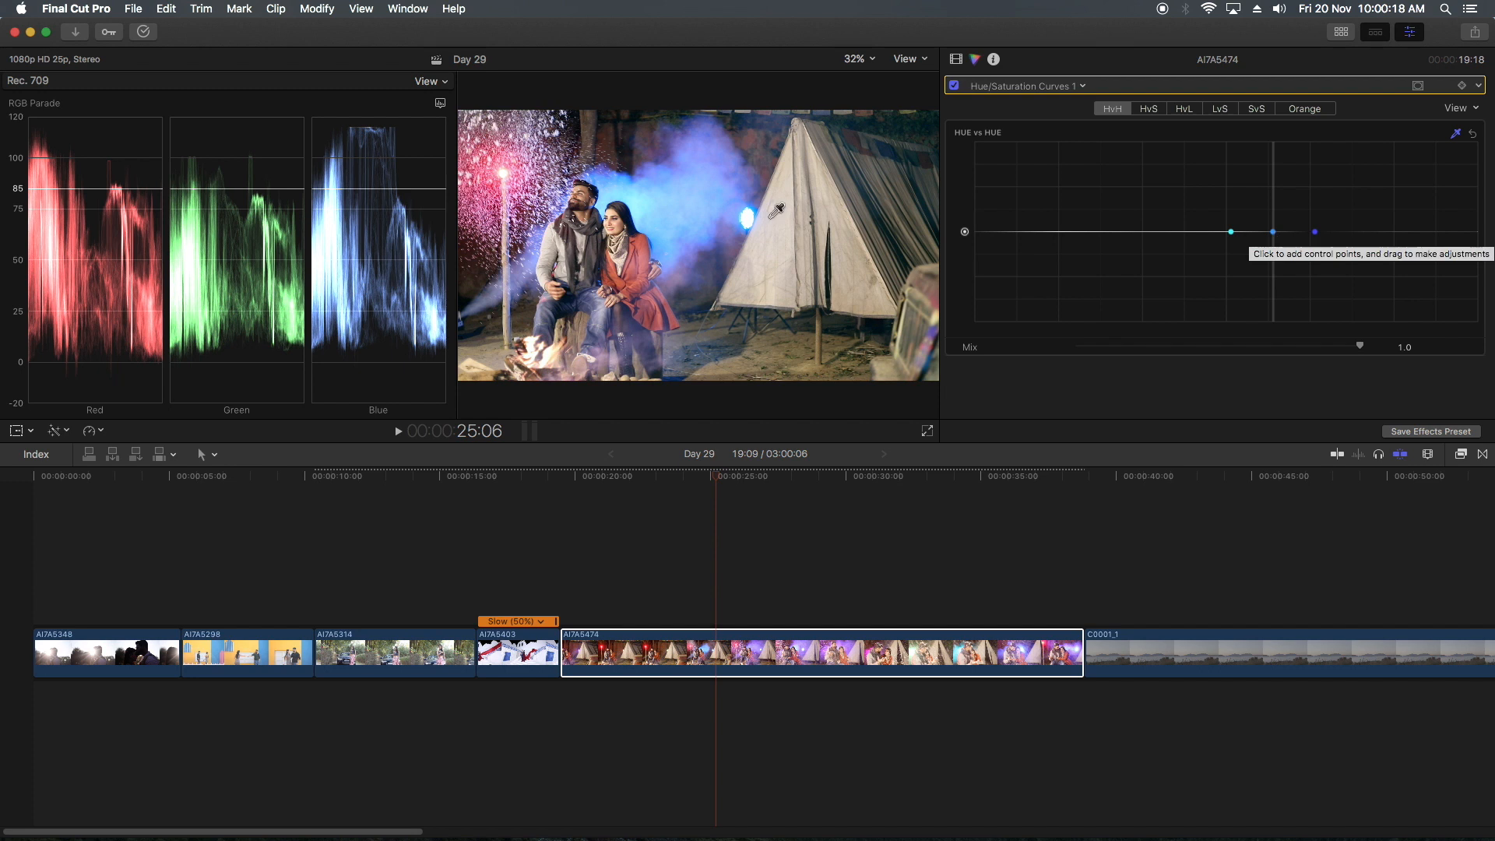
pyautogui.moveTo(656, 191); pyautogui.dragTo(667, 201)
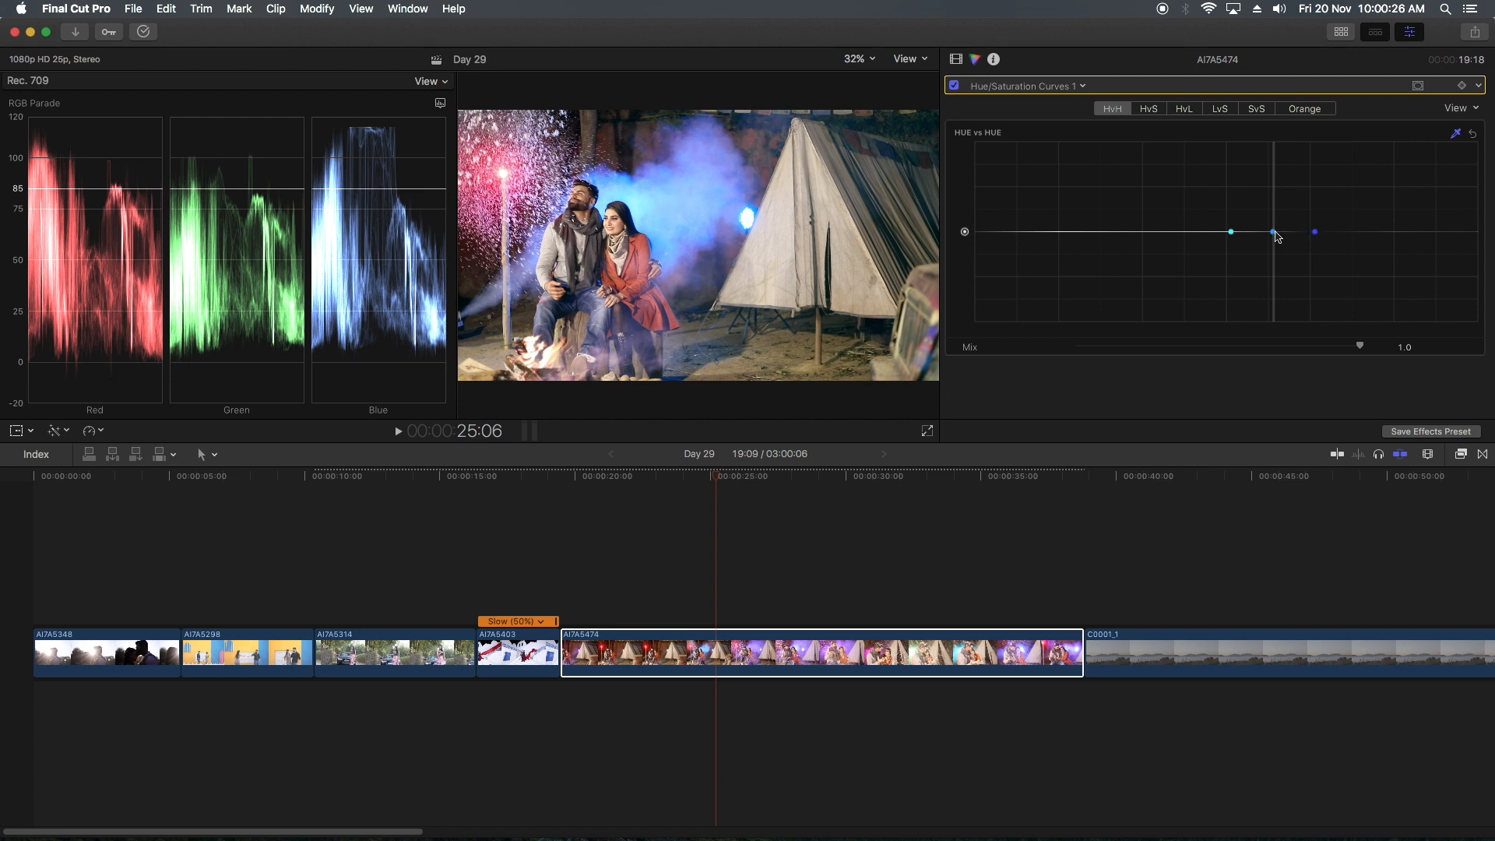
pyautogui.moveTo(1276, 236); pyautogui.dragTo(1199, 233)
pyautogui.moveTo(1315, 239); pyautogui.dragTo(1270, 265)
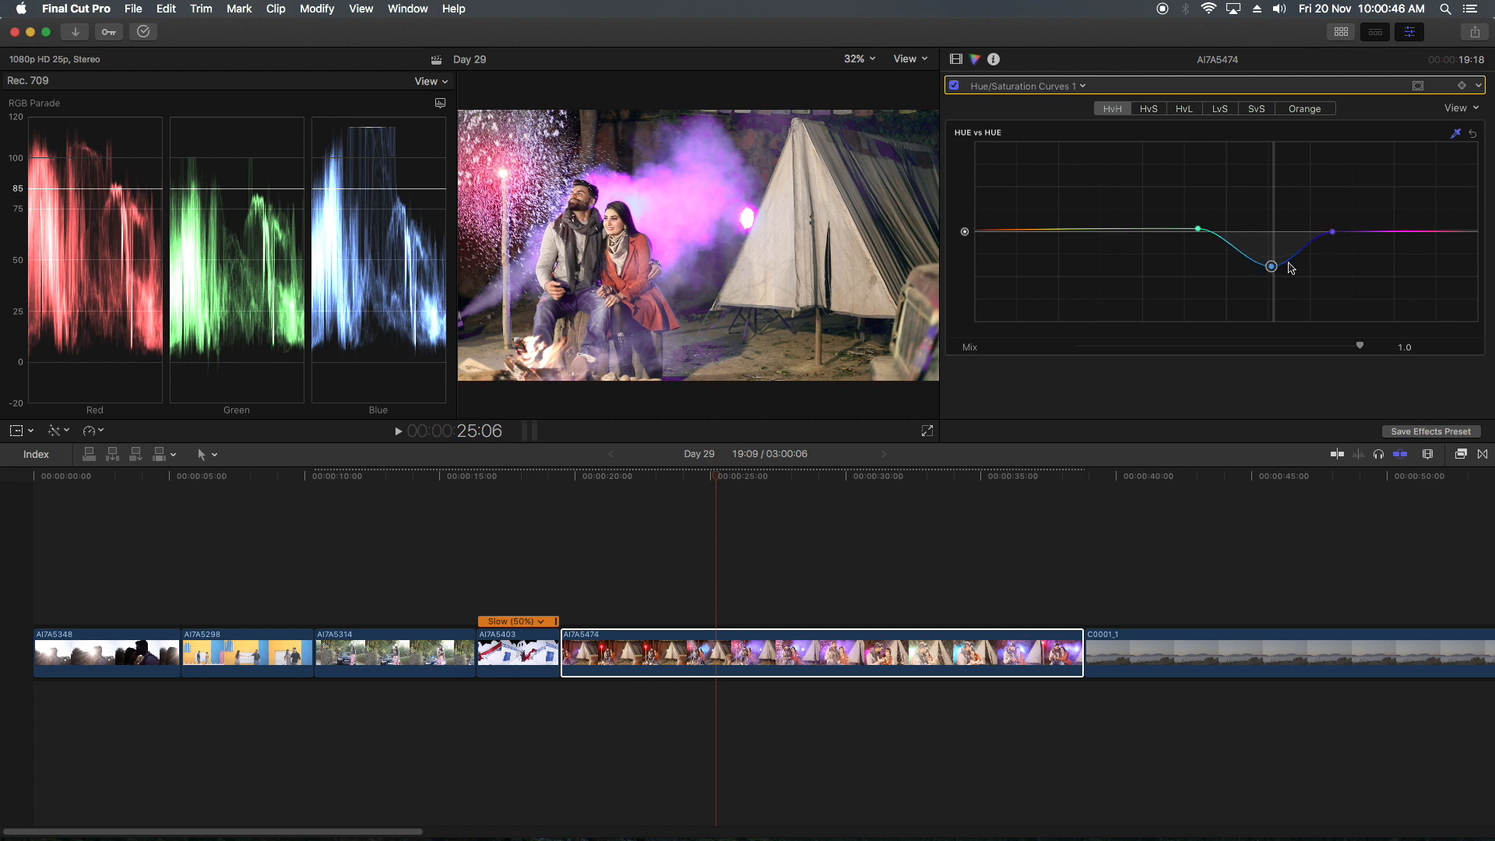
# Duplicate clip AI7A5474 directly above itself and remove the Color Wheels and Hue/Saturation Curves effects from the copy
pyautogui.click(956, 59)
pyautogui.click(724, 657)
pyautogui.moveTo(726, 600); pyautogui.dragTo(740, 601)
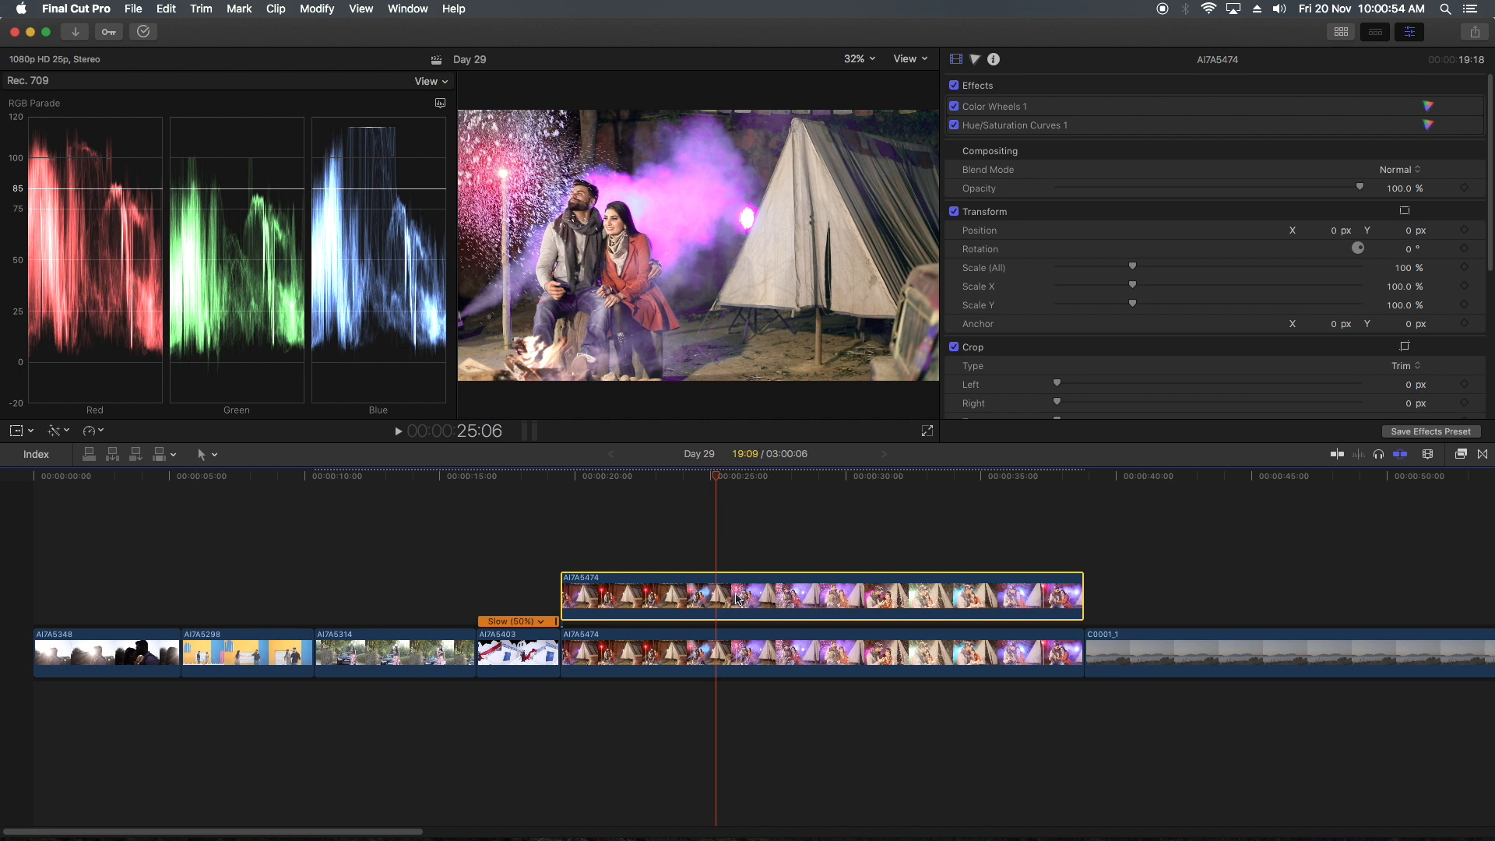
pyautogui.press('super+shift+v')
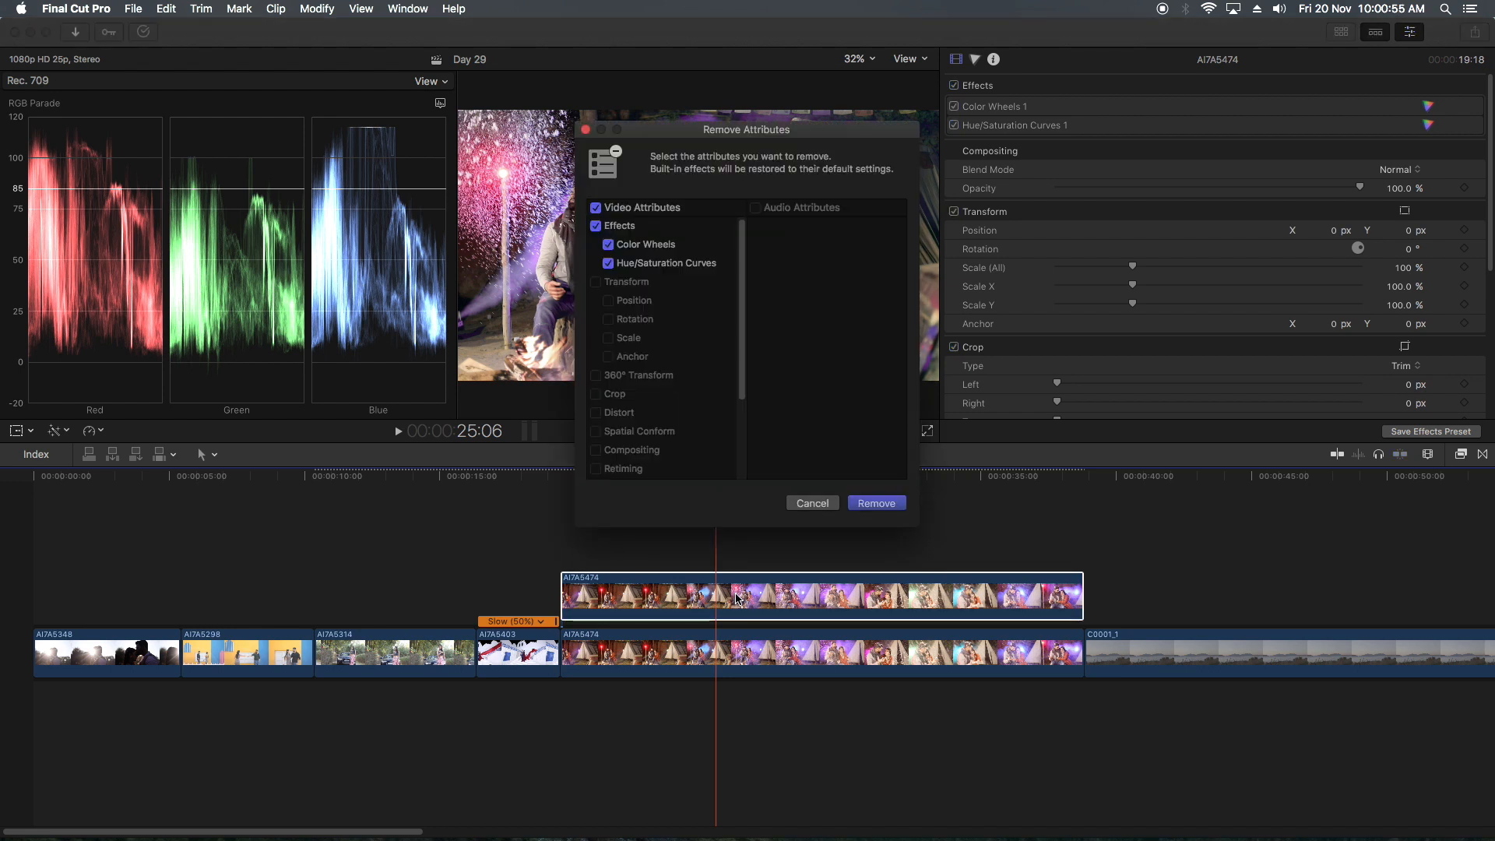
pyautogui.click(874, 501)
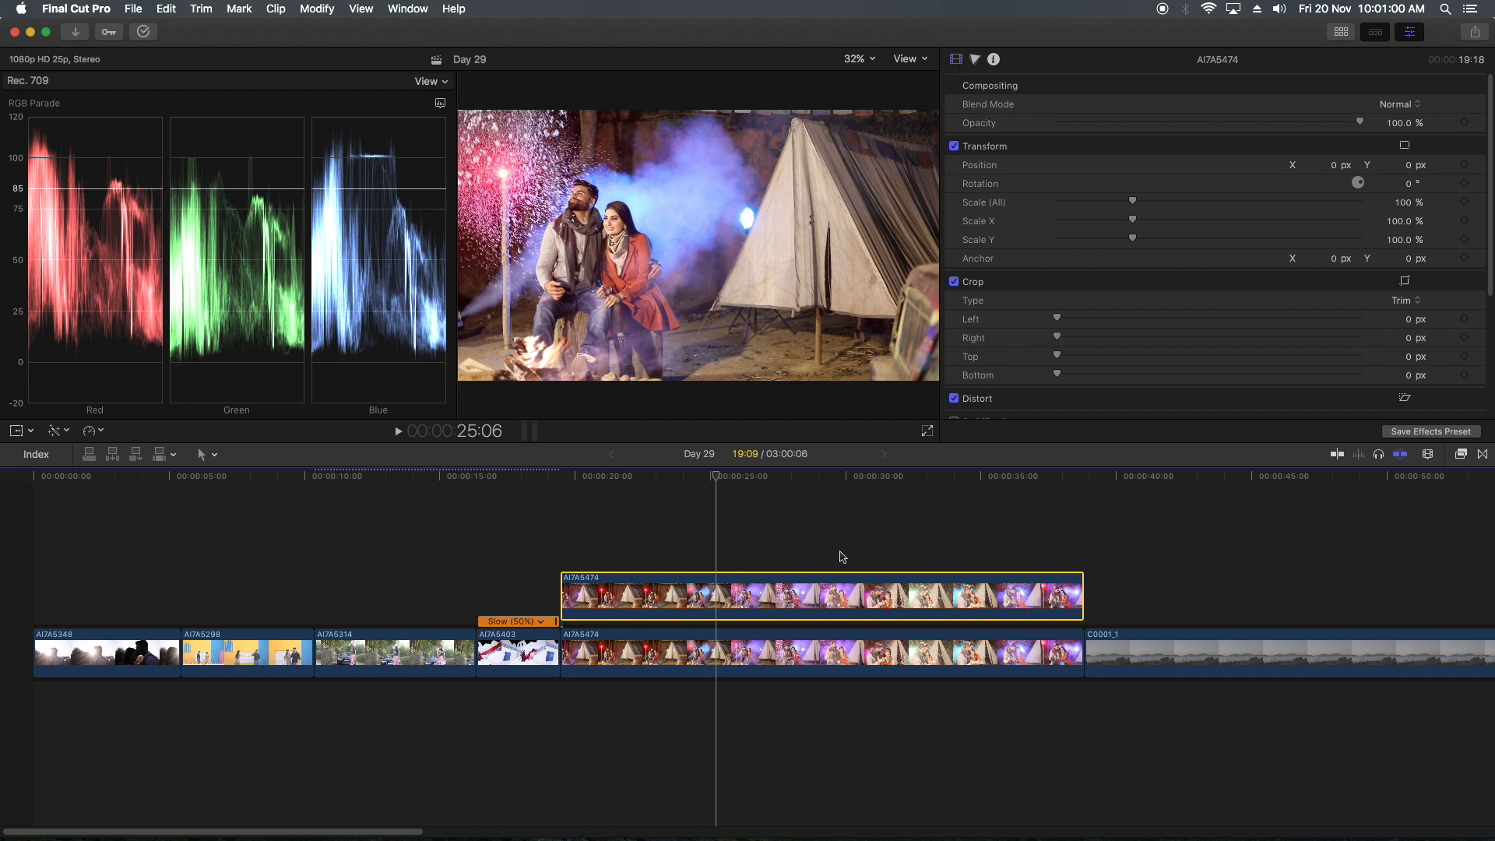
# Compare the grade with the uncorrected copy by repeatedly disabling and enabling the upper clip, and leave the copy disabled
pyautogui.press('v')
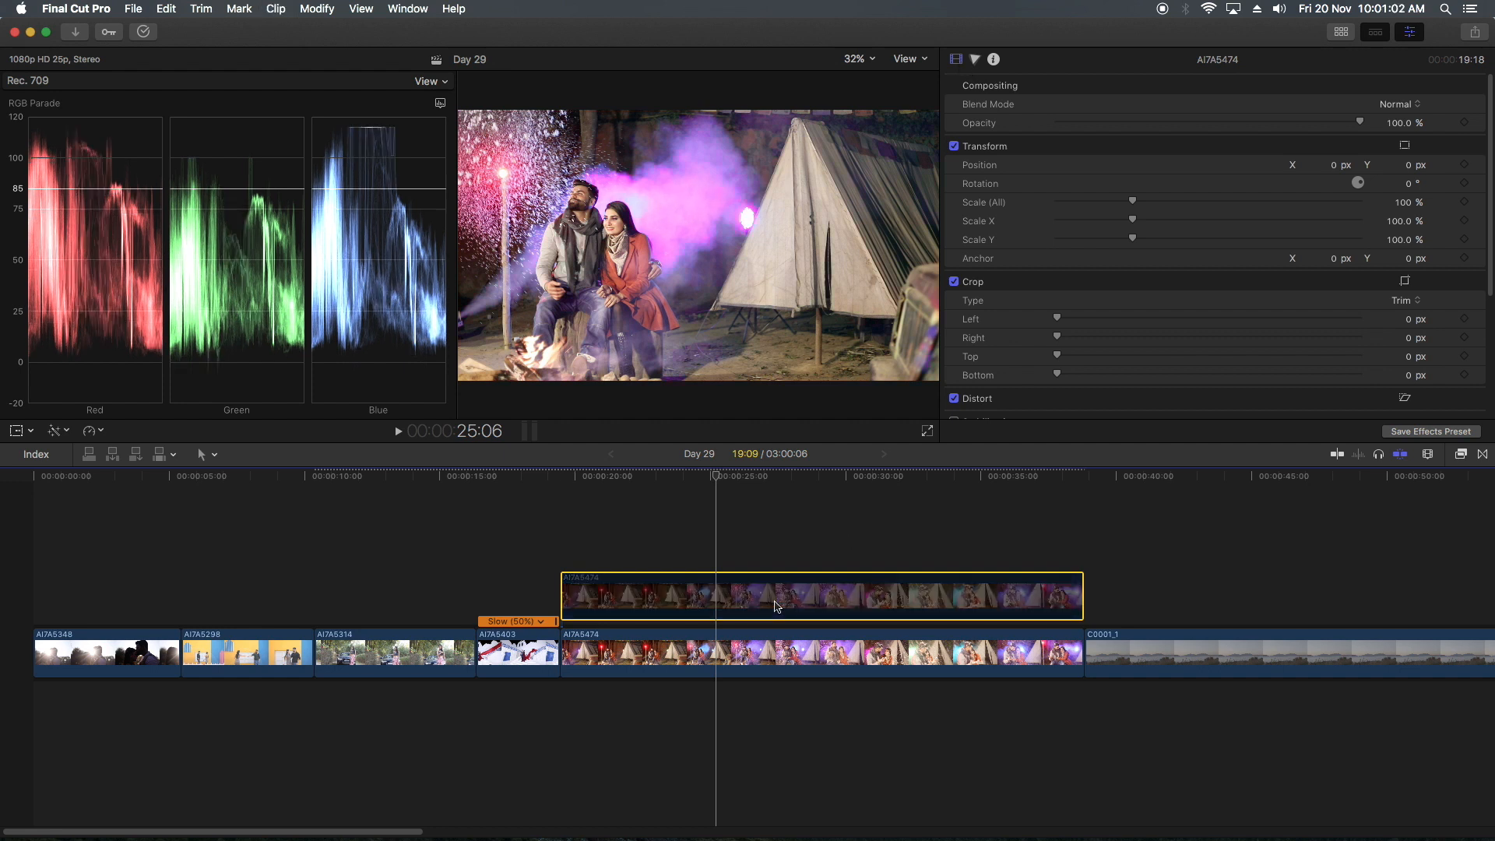
pyautogui.press('v')
pyautogui.press('v')
pyautogui.press('v')
pyautogui.press('v')
pyautogui.press('v')
pyautogui.press('v')
# Go to 25:22 and add a Color Curves correction to the lower AI7A5474 clip
pyautogui.moveTo(851, 476); pyautogui.dragTo(734, 489)
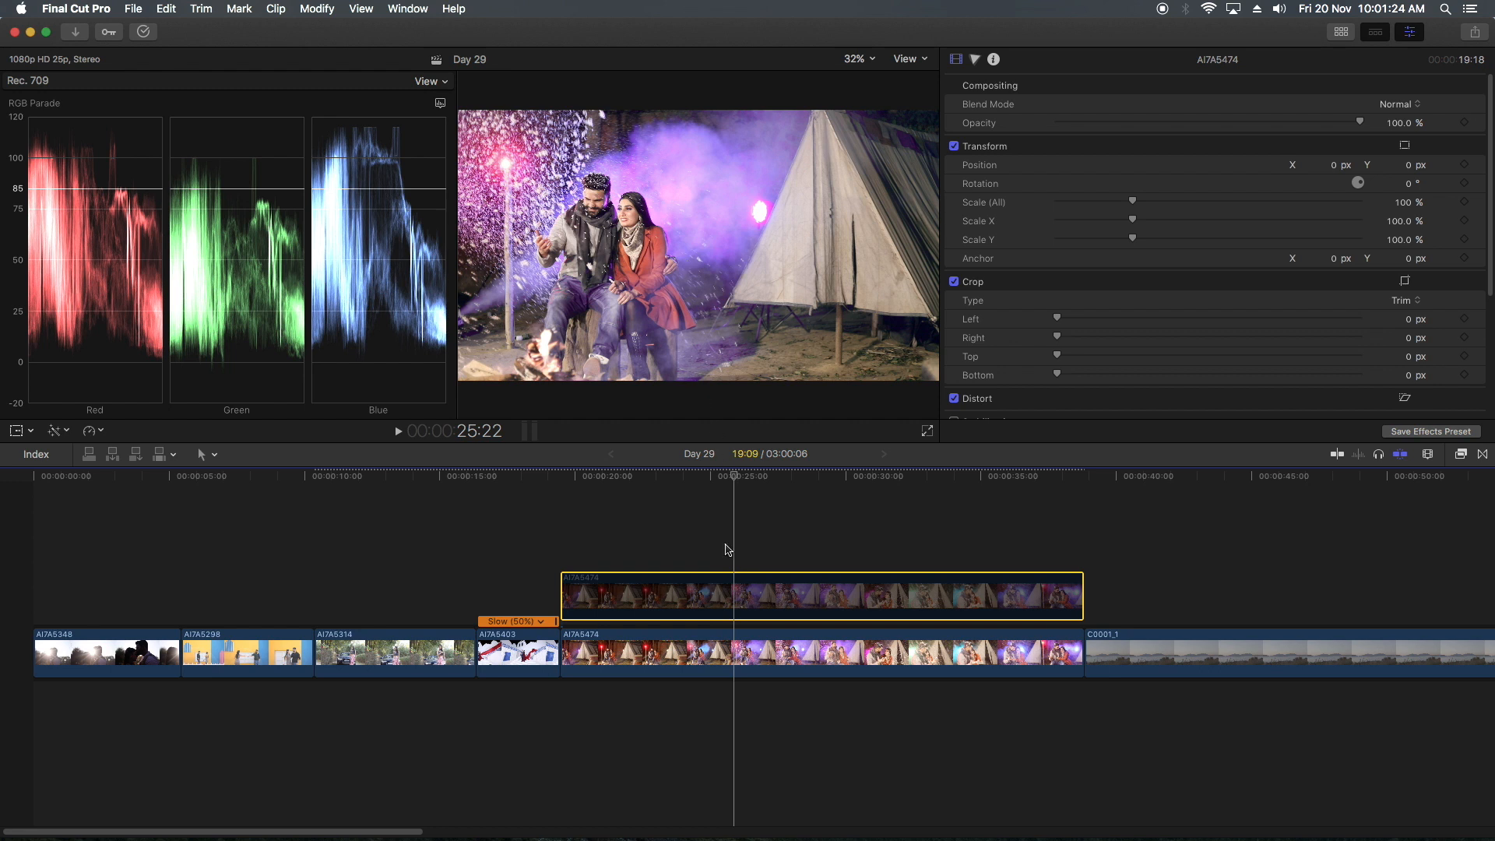
pyautogui.click(740, 657)
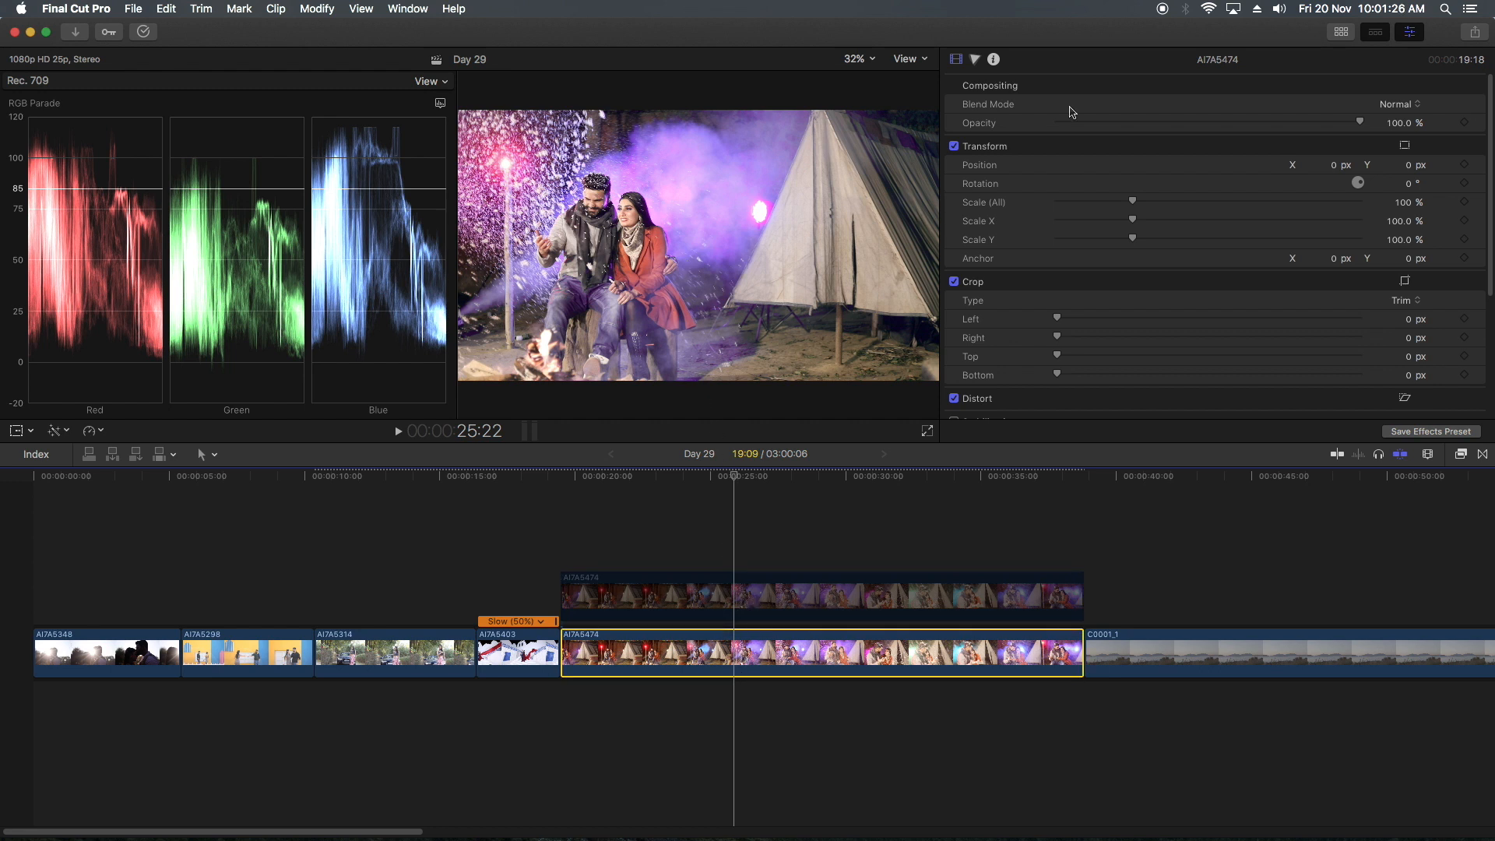
pyautogui.click(976, 60)
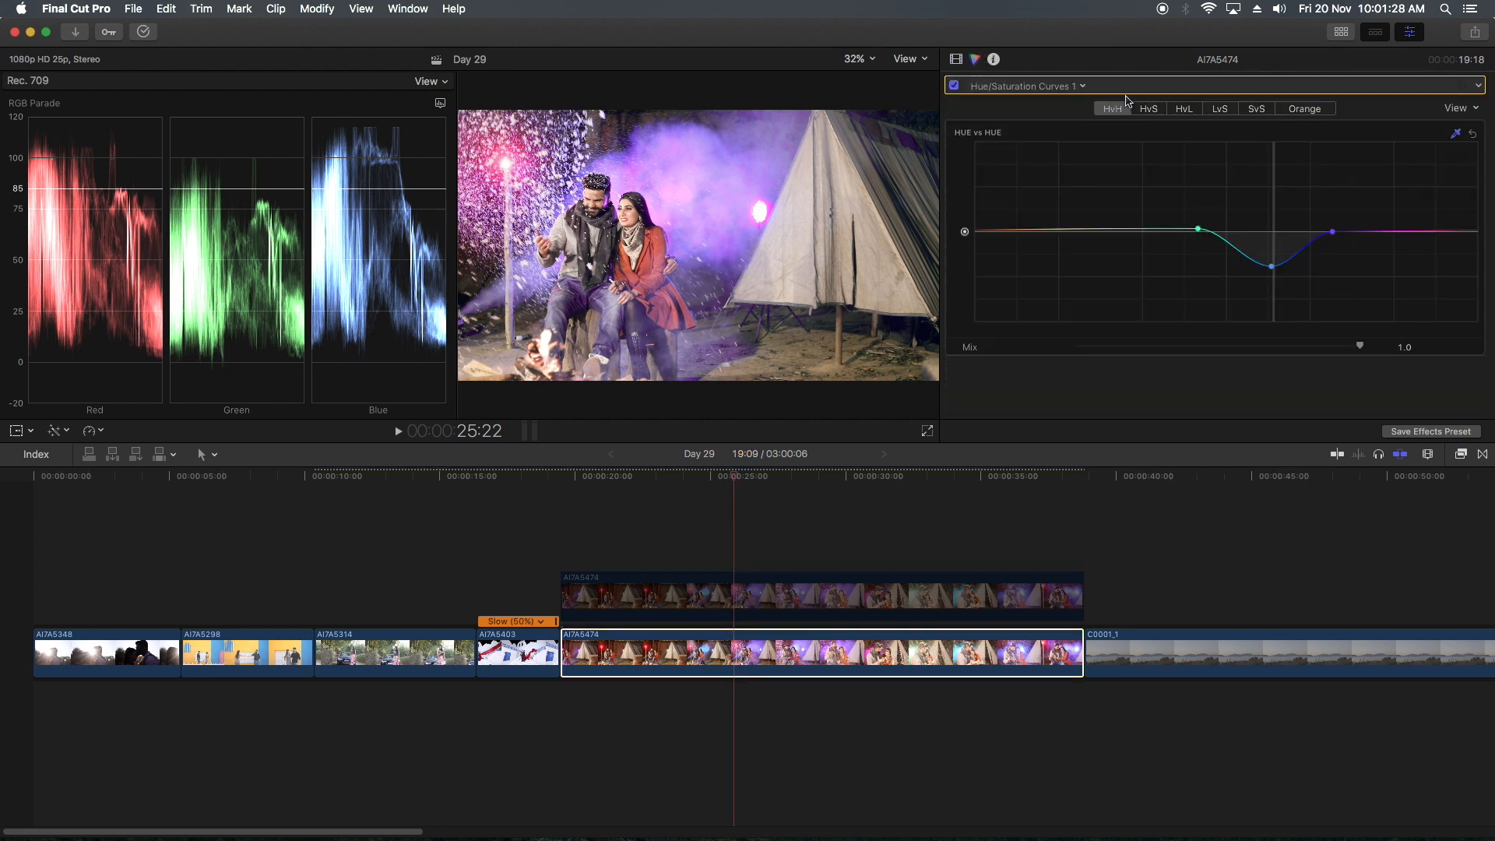
pyautogui.click(1058, 85)
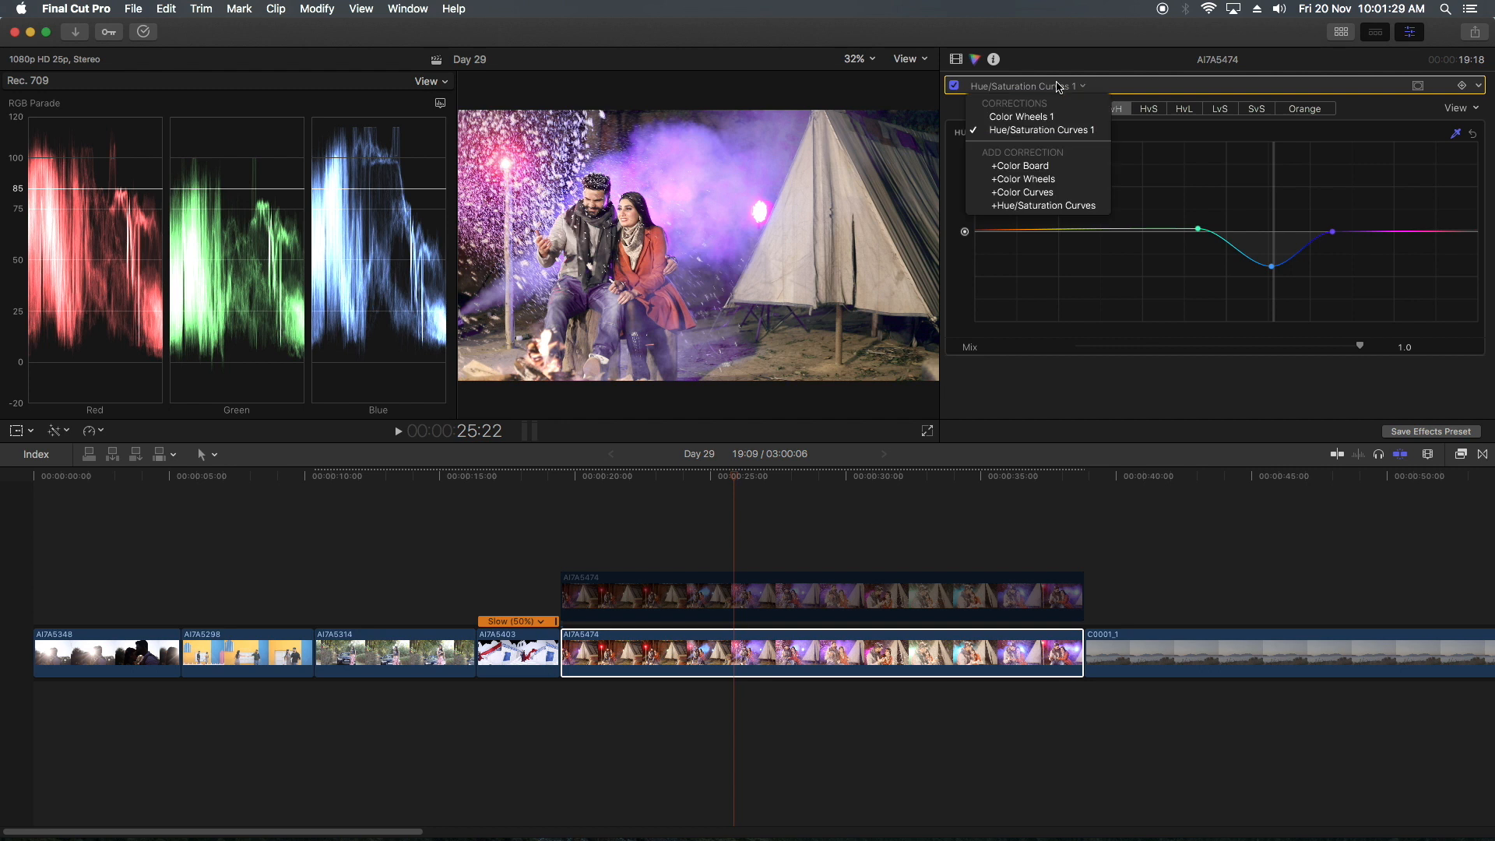
pyautogui.click(1029, 194)
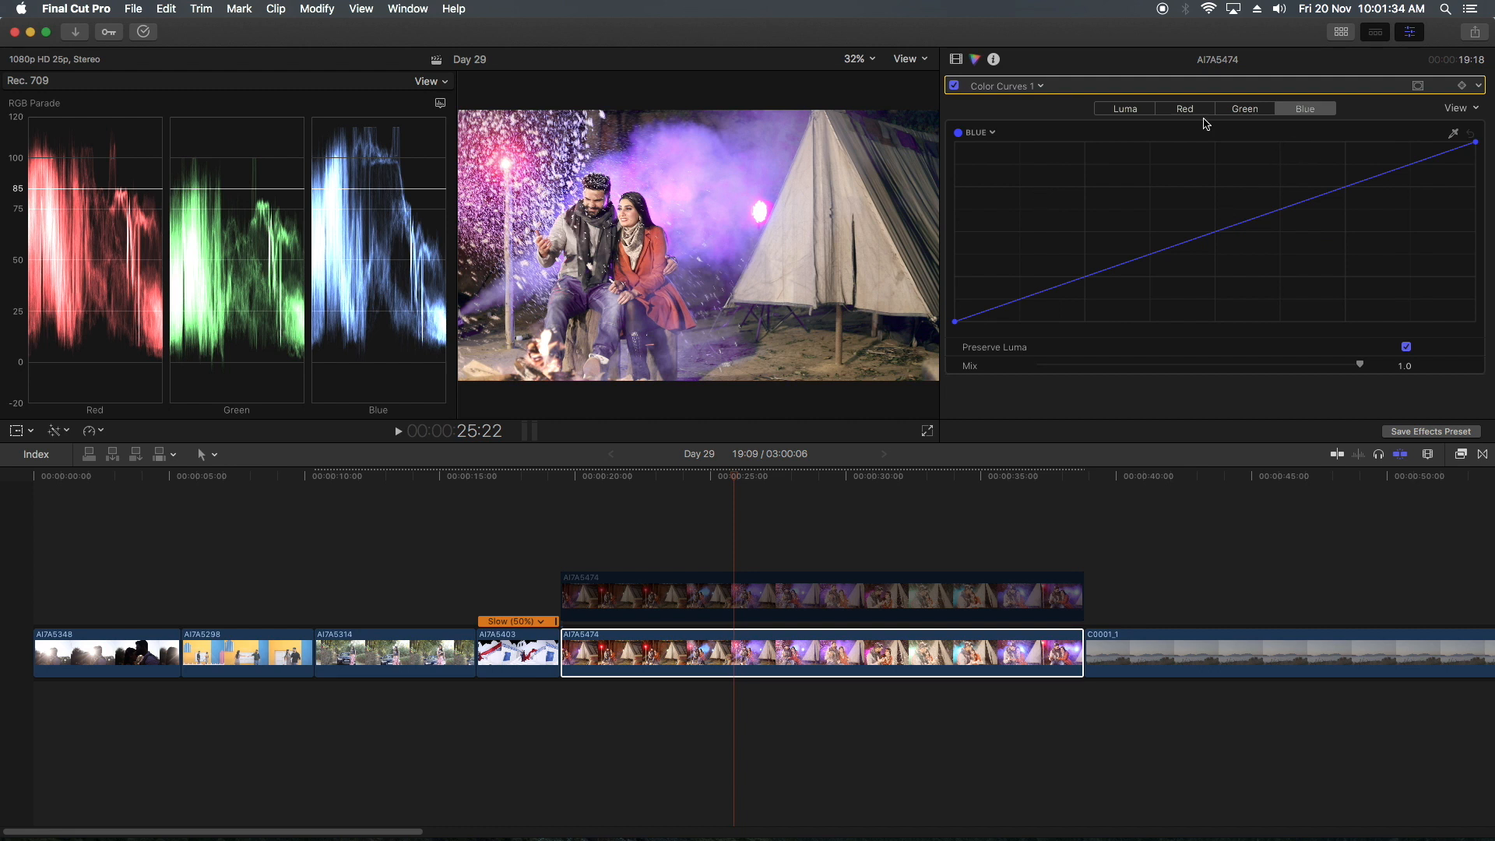
# Lift the black point of the Luma curve and hold the shadows down with a control point just above it
pyautogui.click(1137, 114)
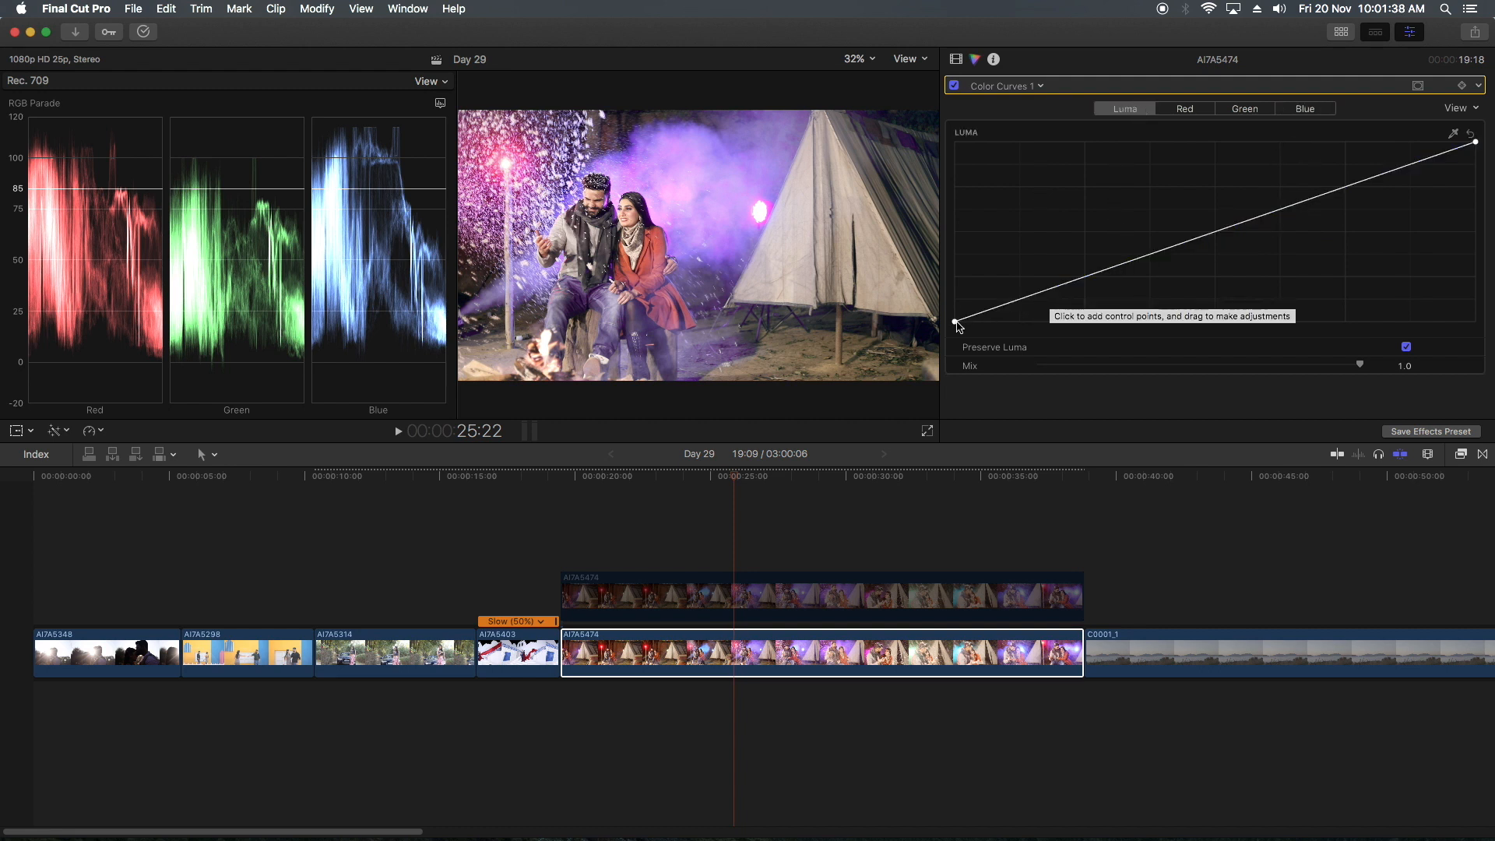
pyautogui.moveTo(955, 321); pyautogui.dragTo(956, 315)
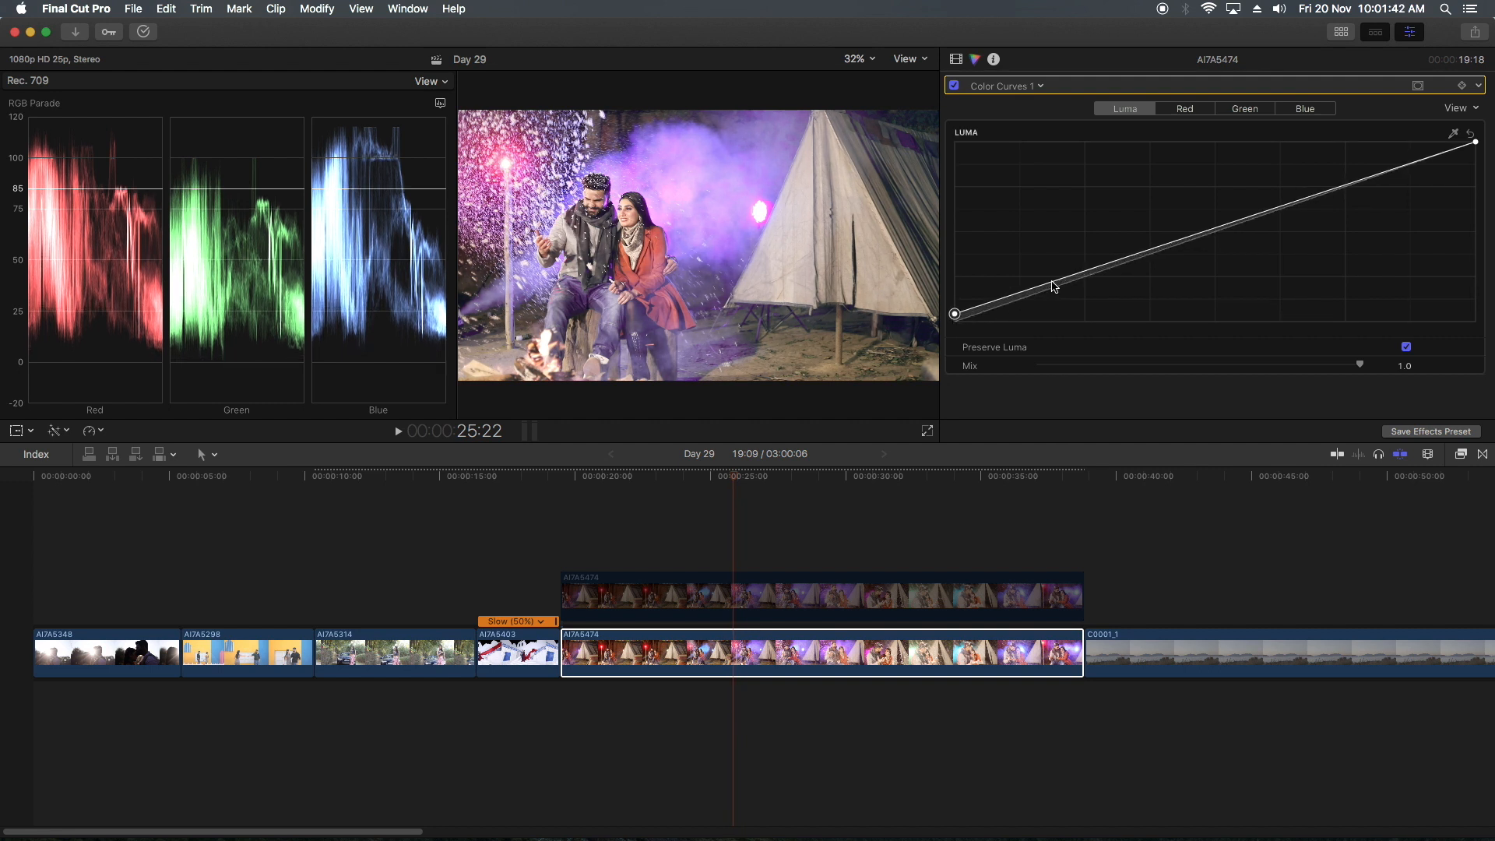
pyautogui.moveTo(1063, 278); pyautogui.dragTo(1063, 287)
pyautogui.moveTo(955, 314); pyautogui.dragTo(954, 302)
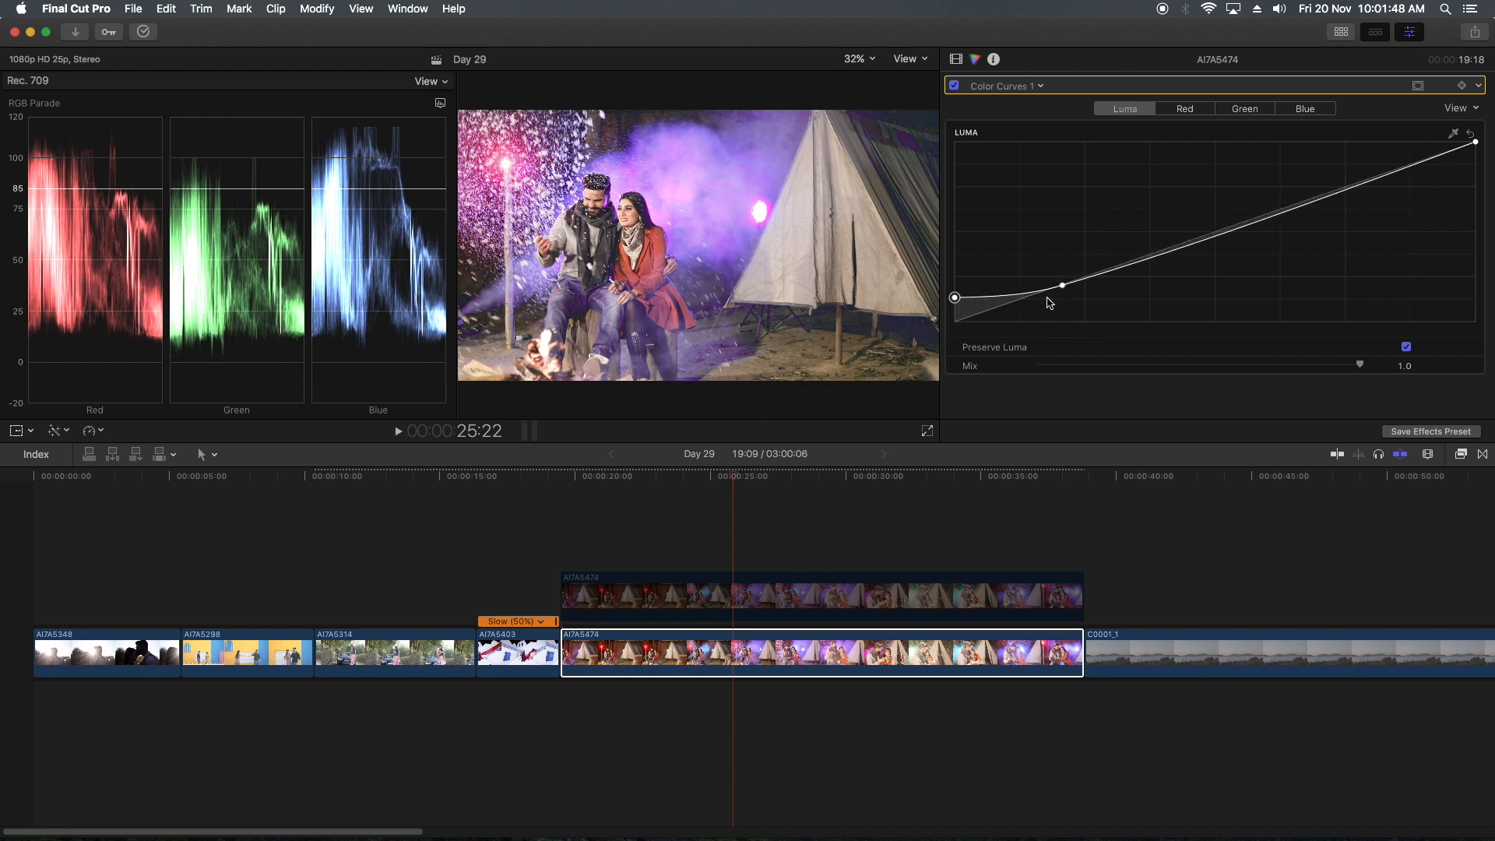
pyautogui.moveTo(1064, 287); pyautogui.dragTo(1038, 293)
# Add a highlight control point to the Luma curve and lower its white point to fade the highlights, checking at 23:14
pyautogui.moveTo(695, 480); pyautogui.dragTo(638, 477)
pyautogui.press('space')
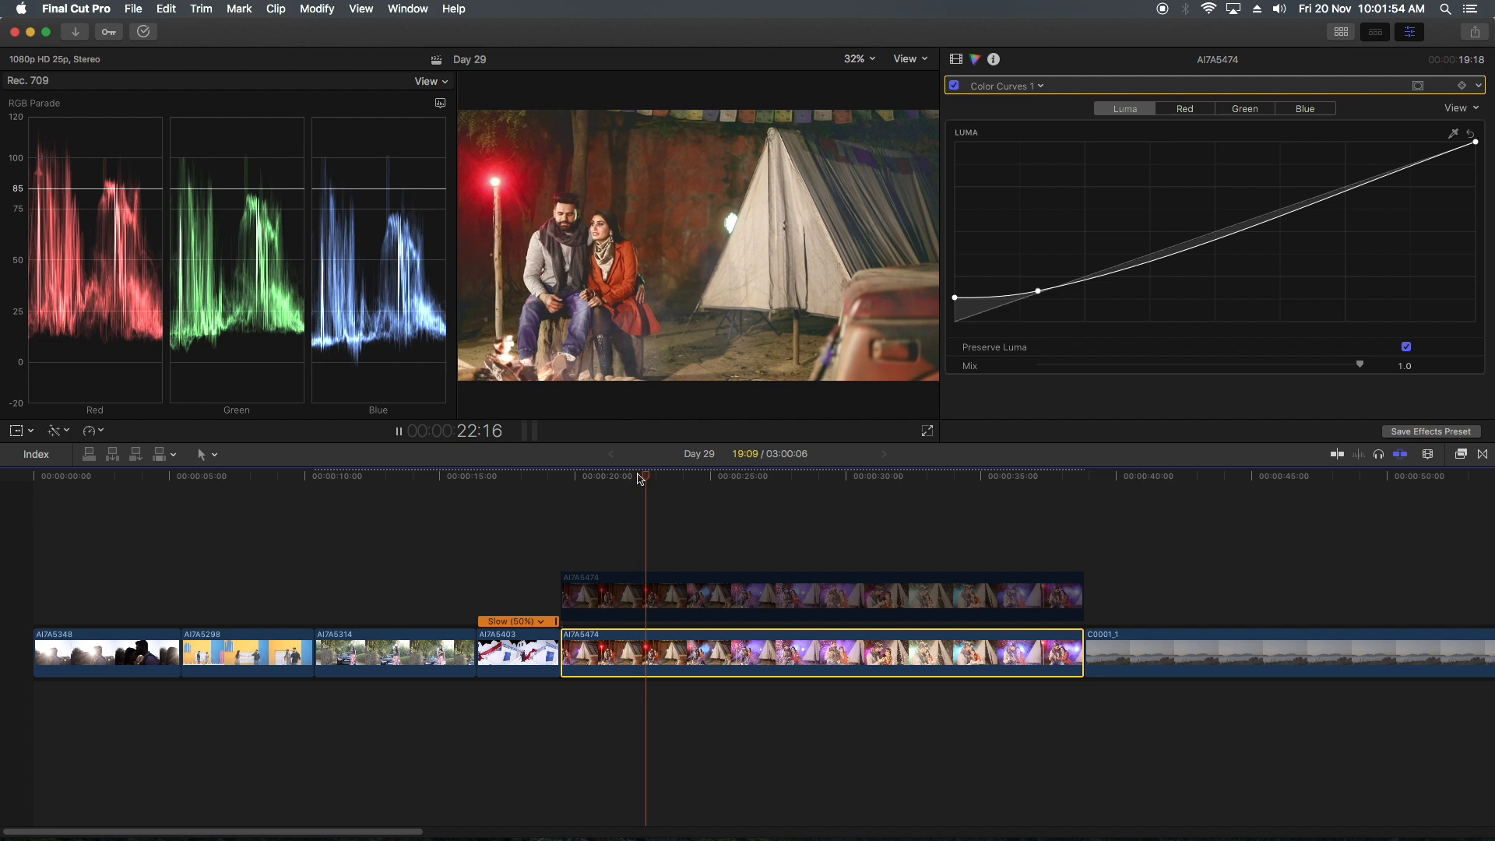
pyautogui.press('space')
pyautogui.click(1368, 181)
pyautogui.moveTo(1475, 142); pyautogui.dragTo(1473, 172)
pyautogui.moveTo(684, 481)
pyautogui.mouseDown()
pyautogui.moveTo(721, 477)
pyautogui.moveTo(671, 477)
pyautogui.mouseUp()
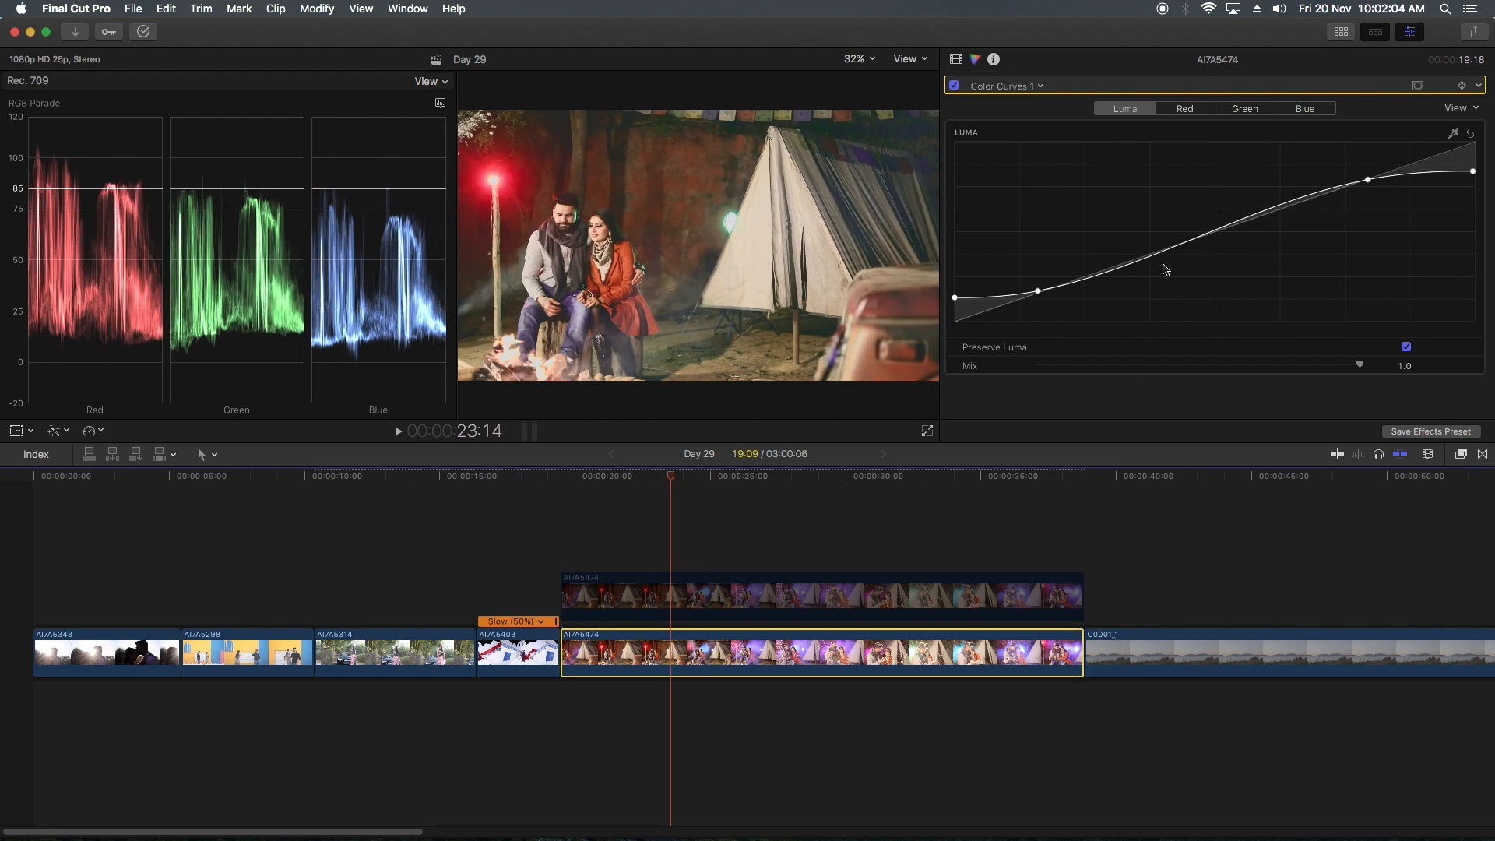
pyautogui.moveTo(1370, 182); pyautogui.dragTo(1325, 194)
pyautogui.moveTo(1473, 172); pyautogui.dragTo(1474, 186)
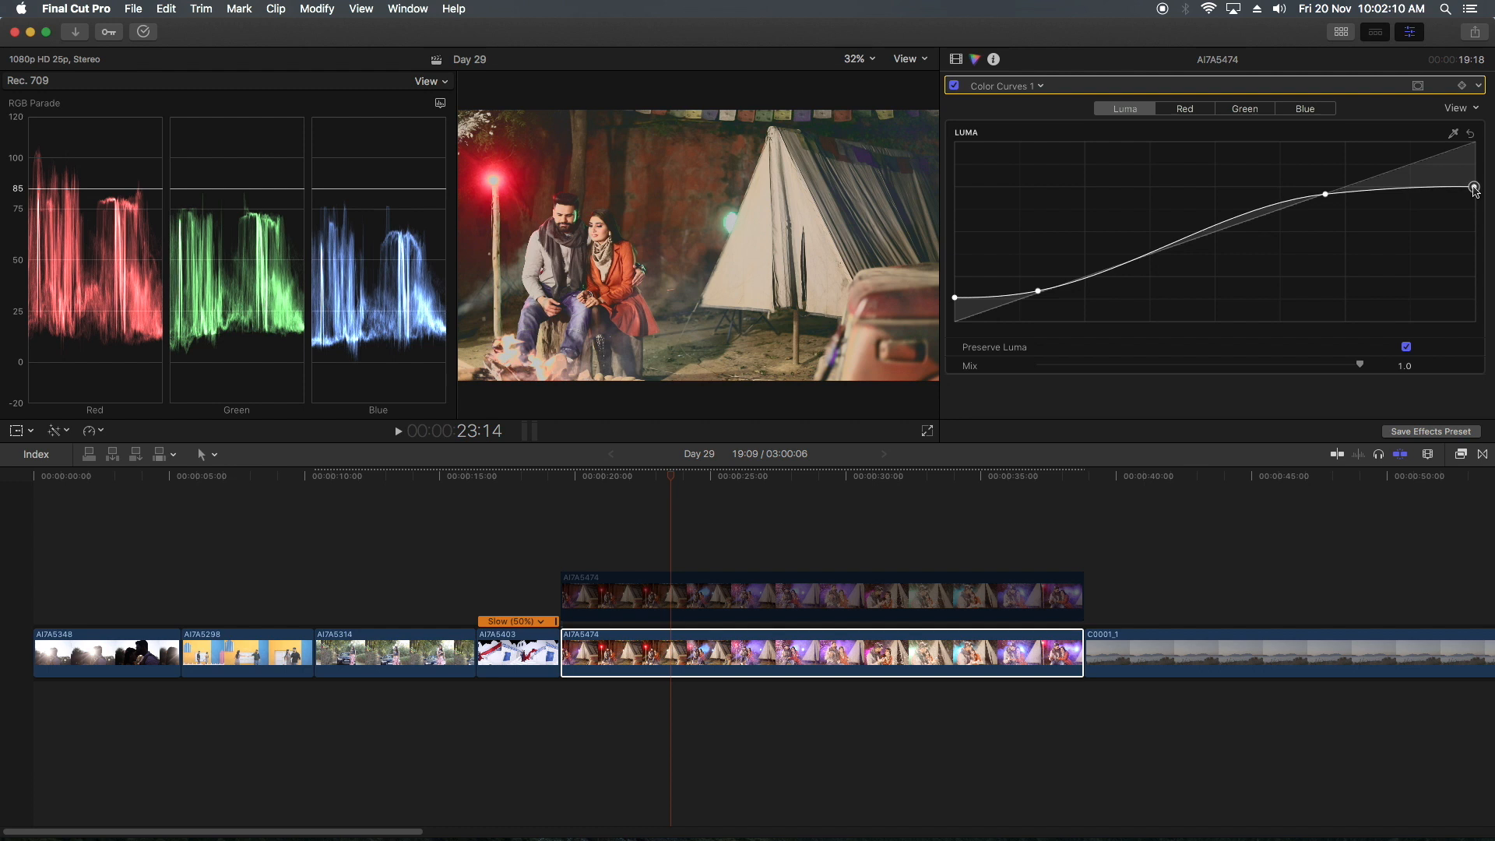
# Raise the Luma curve's black point slightly further and refine the shadows with additional control points
pyautogui.moveTo(954, 298); pyautogui.dragTo(954, 293)
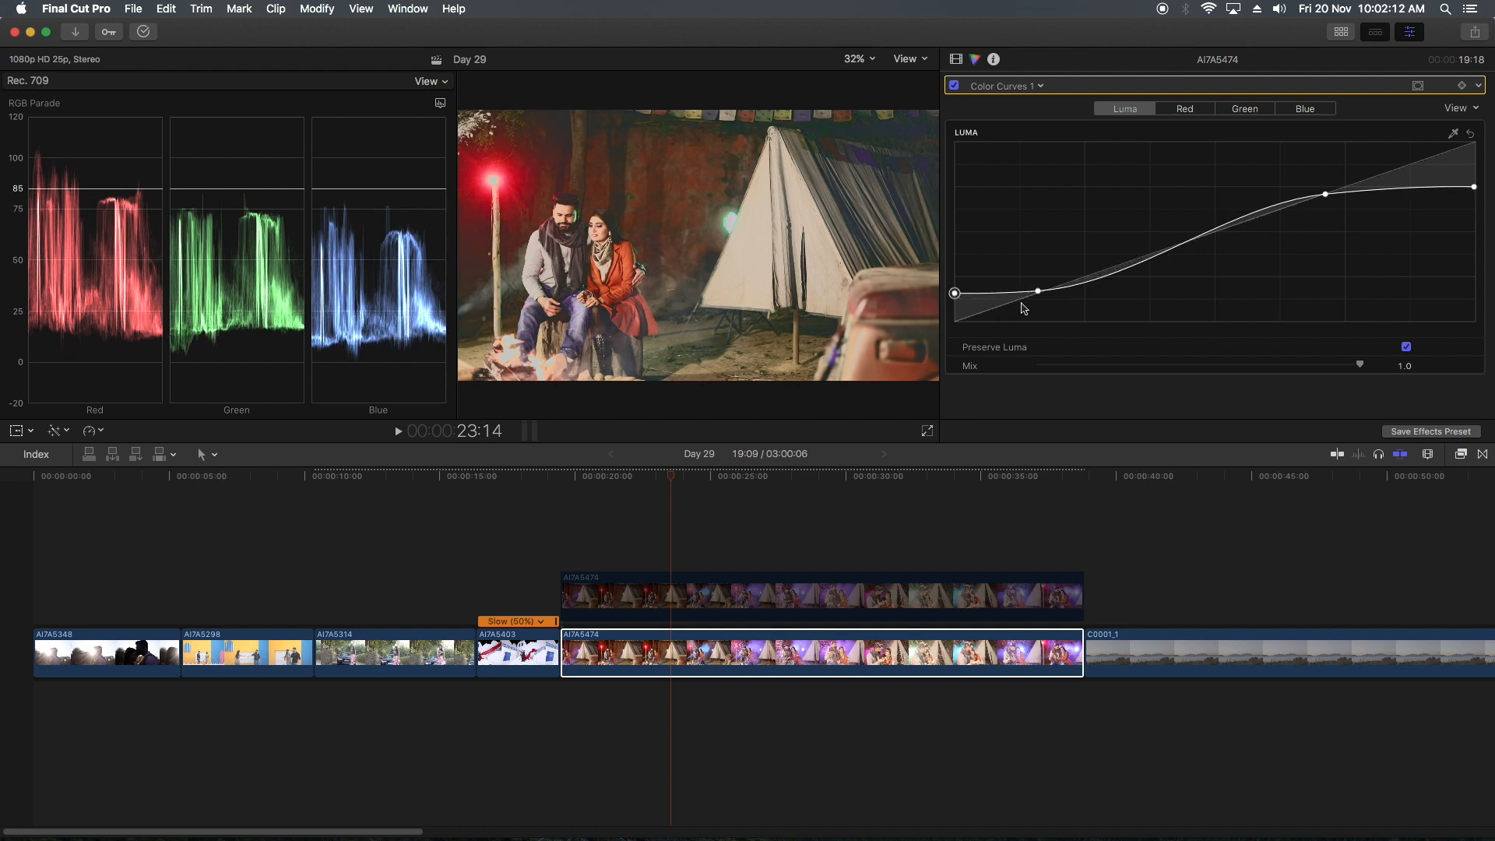
pyautogui.moveTo(1072, 286); pyautogui.dragTo(1072, 282)
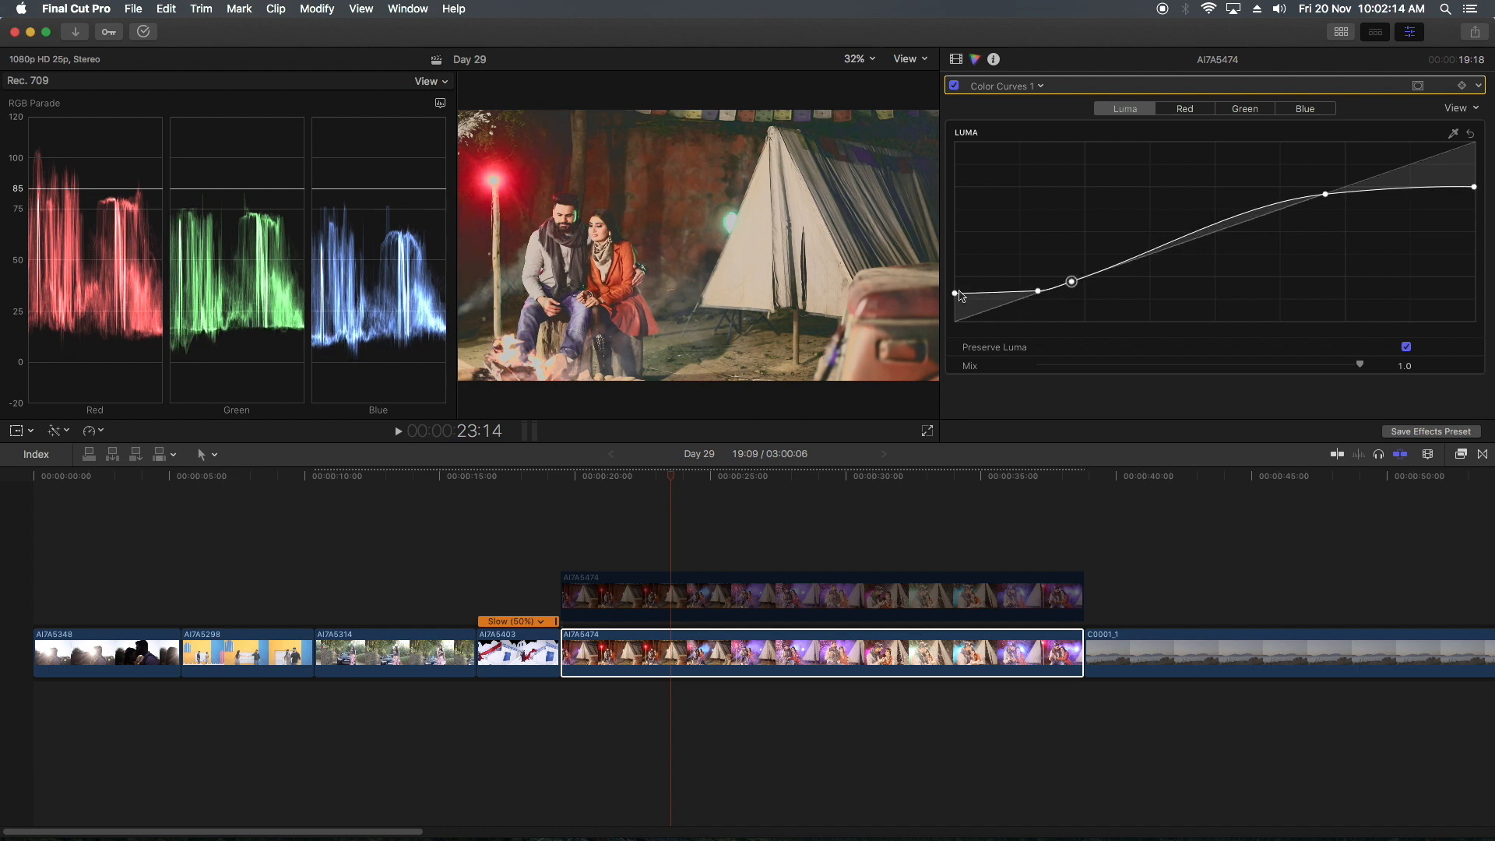
pyautogui.click(989, 293)
# Play back the graded AI7A5474 clip to review the colours through the smoke scene
pyautogui.click(616, 477)
pyautogui.press('space')
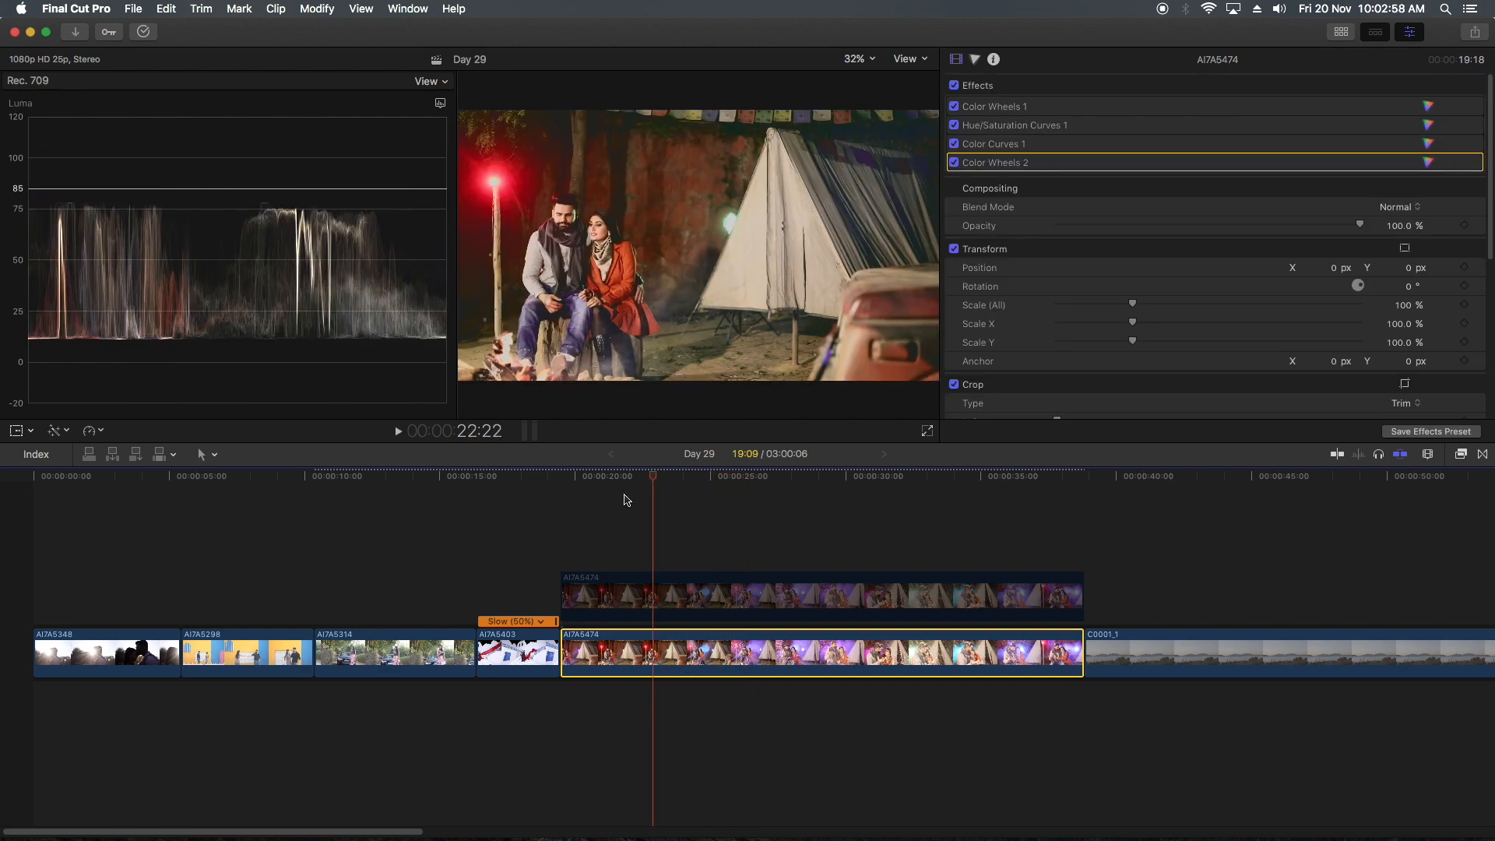
pyautogui.press('space')
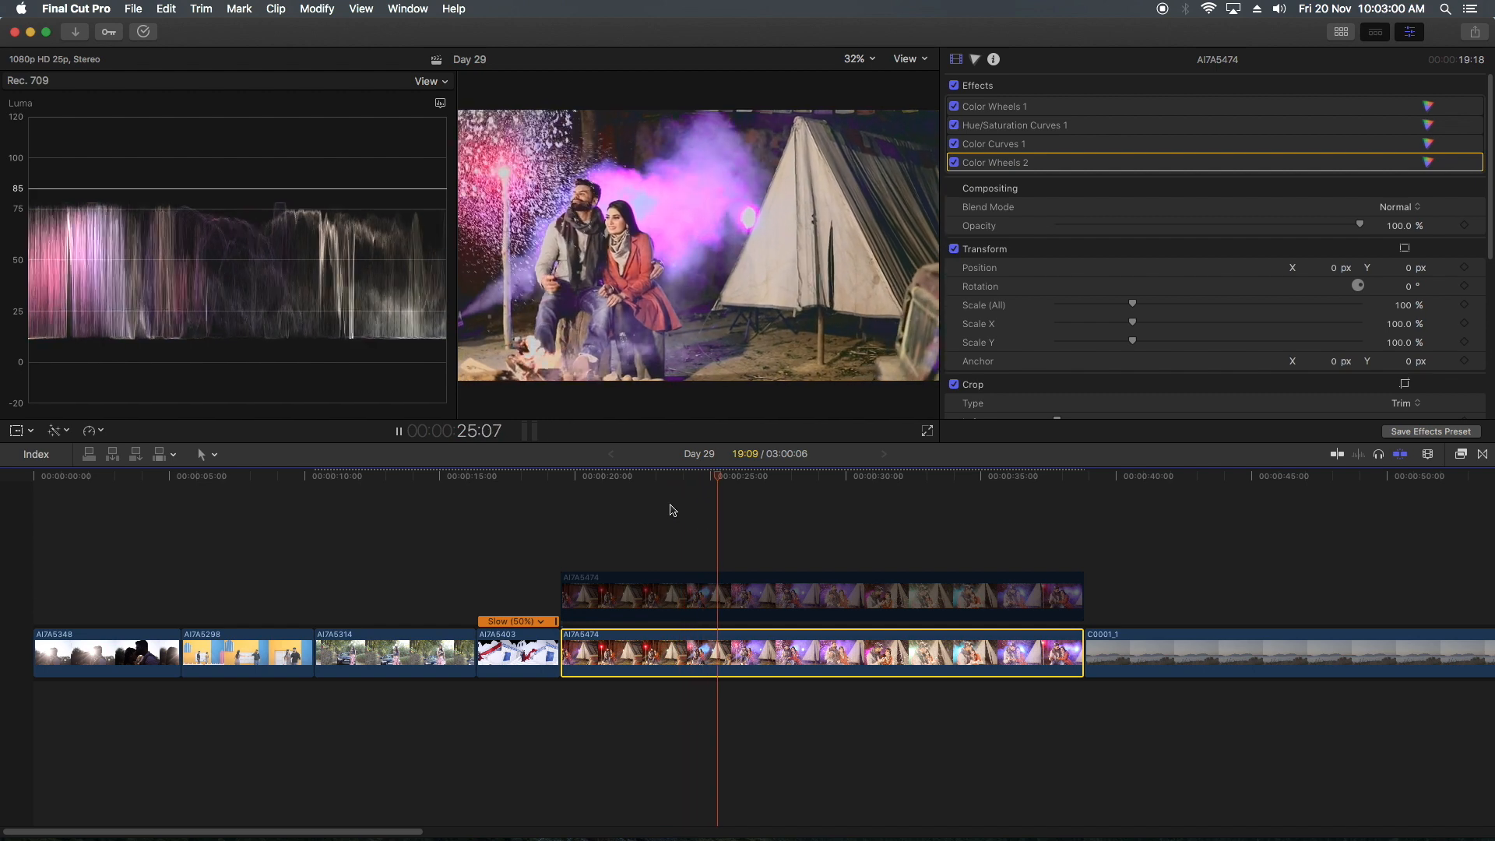
pyautogui.press('space')
# Toggle the upper uncorrected copy to compare before and after, leave it enabled and go to 35:09
pyautogui.click(769, 587)
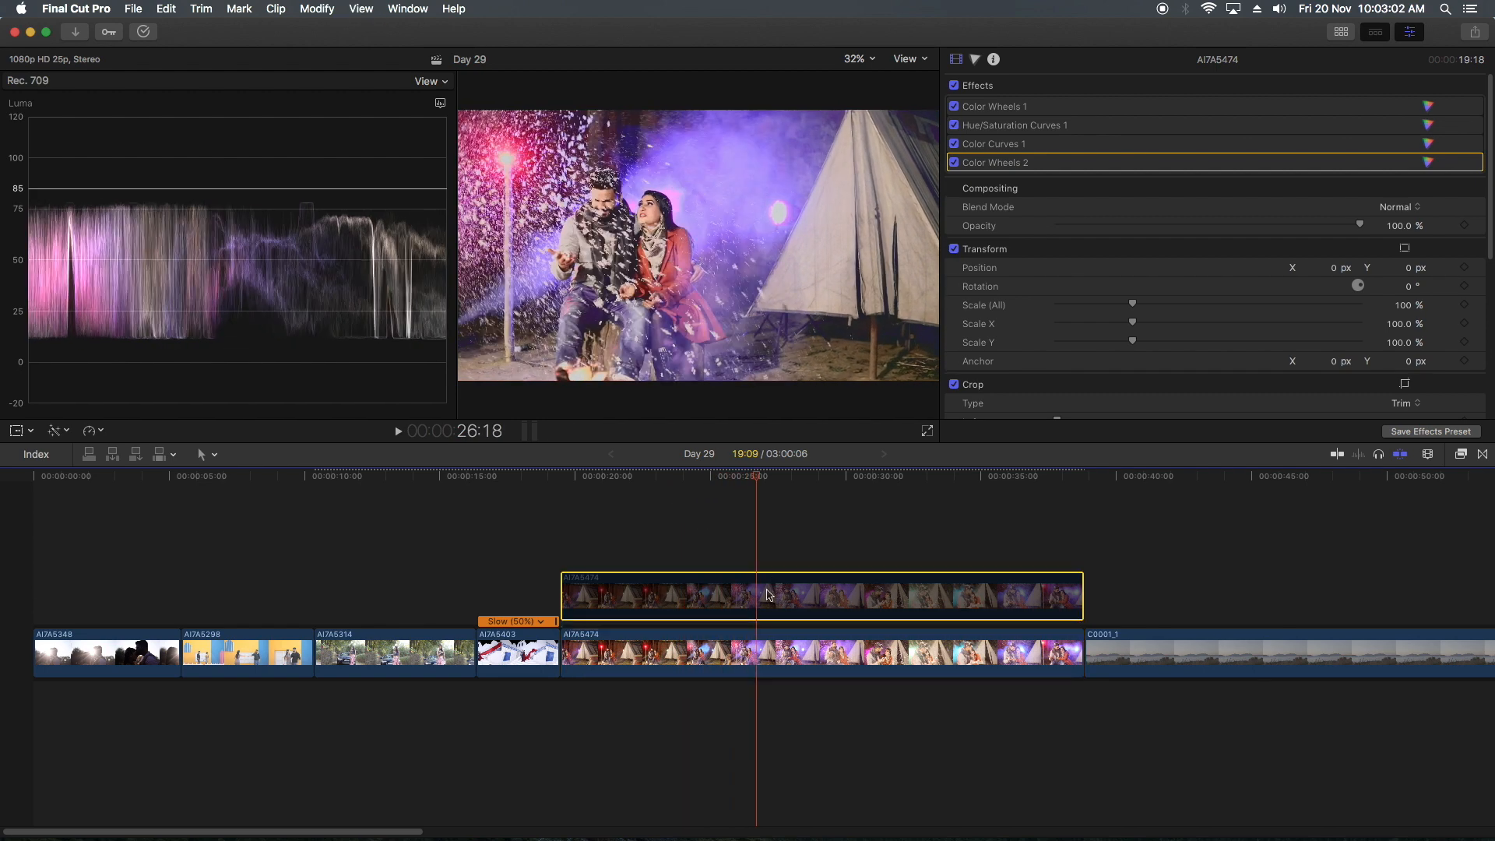
pyautogui.press('v')
pyautogui.press('v')
pyautogui.press('v')
pyautogui.press('v')
pyautogui.press('v')
pyautogui.press('v')
pyautogui.moveTo(819, 480); pyautogui.dragTo(993, 490)
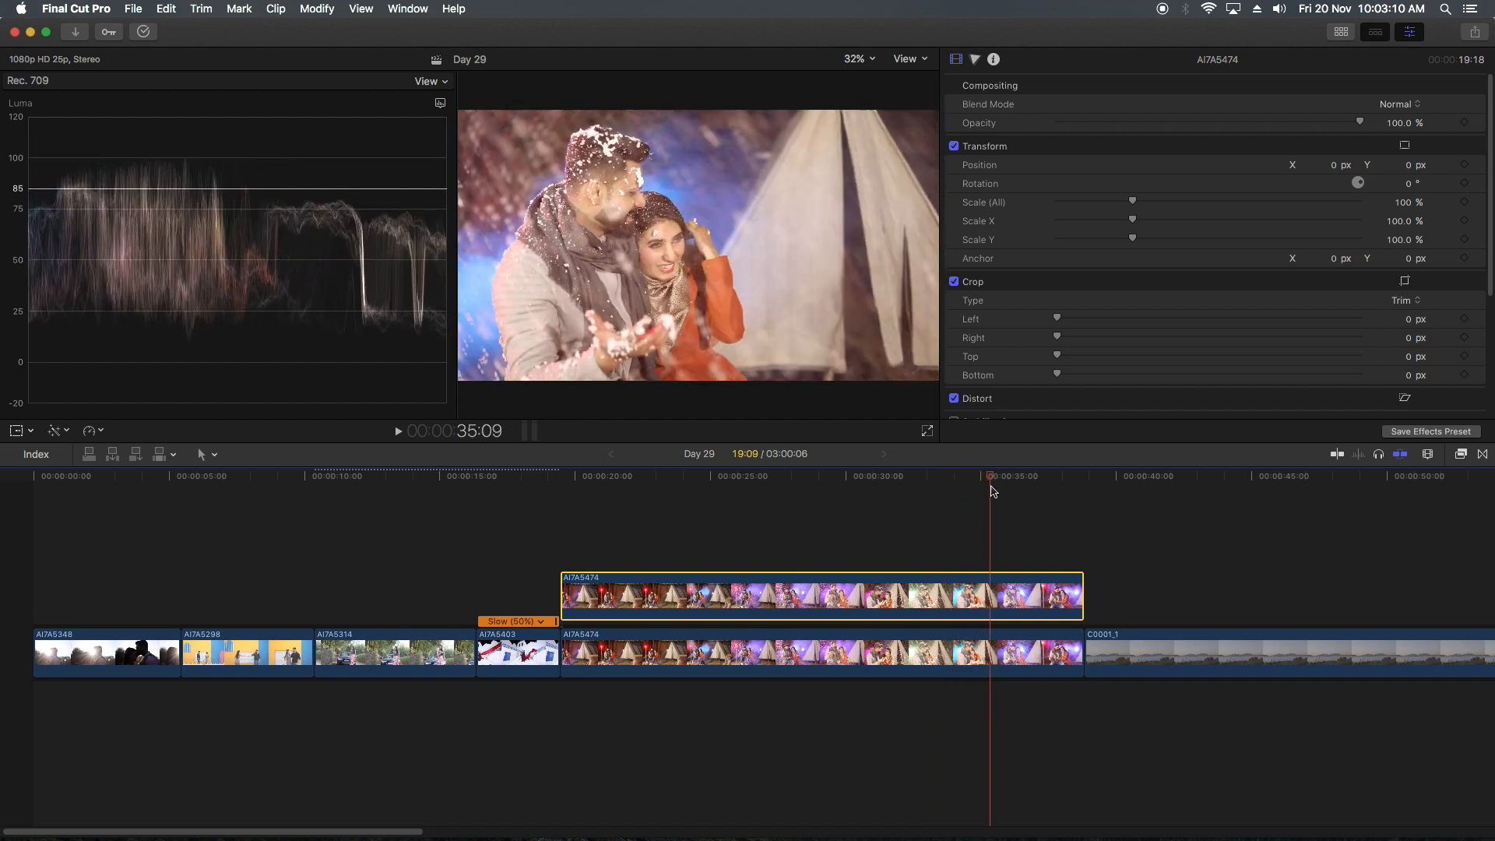
# Toggle the upper AI7A5474 copy at 35:09 to compare the original with the grade, leaving the copy disabled
pyautogui.press('v')
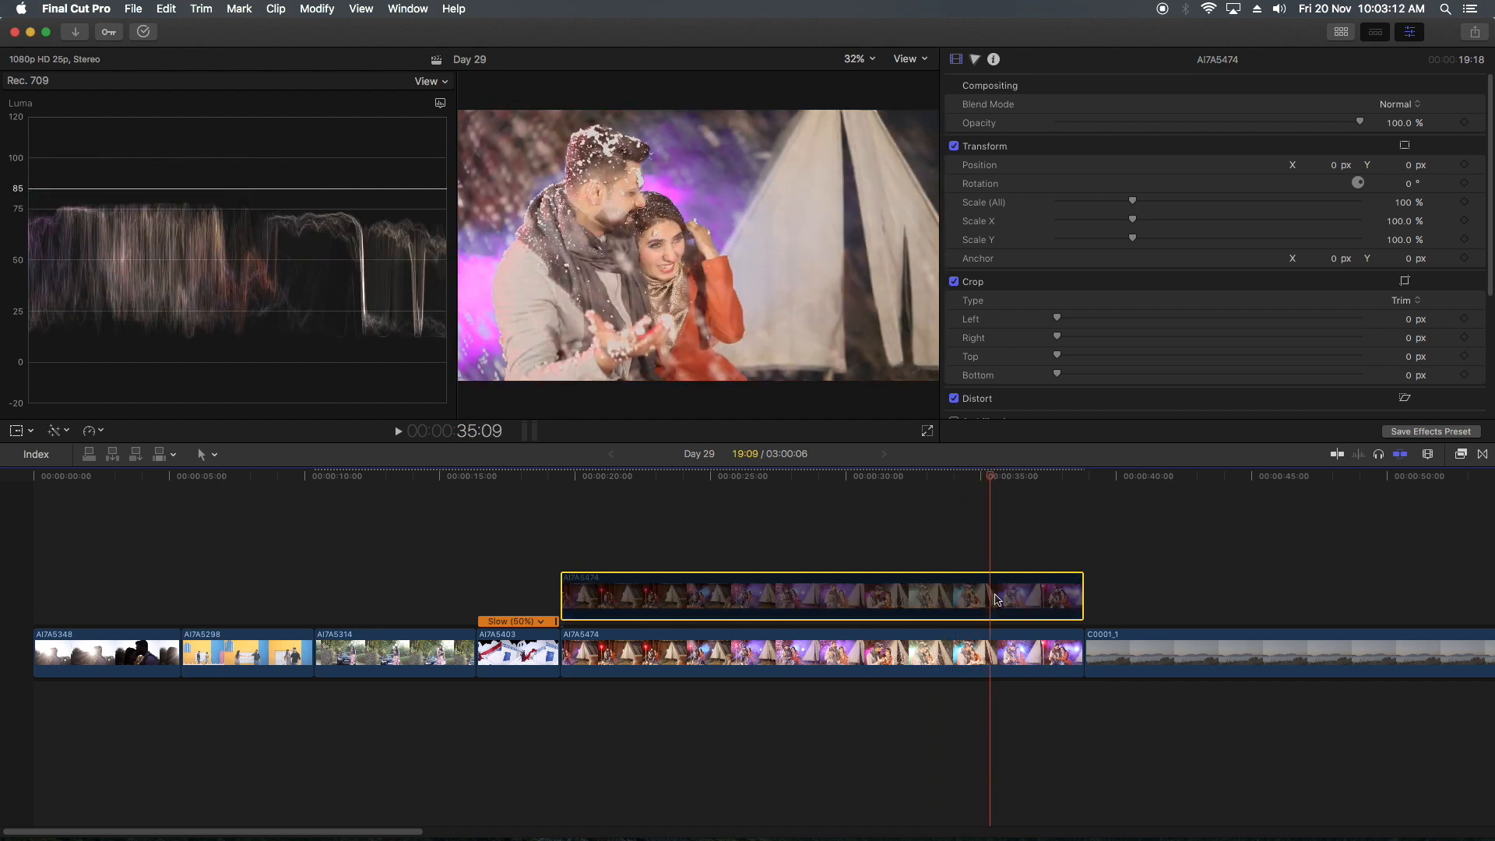
pyautogui.press('v')
pyautogui.press('v')
pyautogui.press('v')
pyautogui.press('v')
# Delete all four colour corrections from the lower AI7A5474 clip: both Color Wheels, the Hue/Saturation Curves and the Color Curves
pyautogui.press('super+minus')
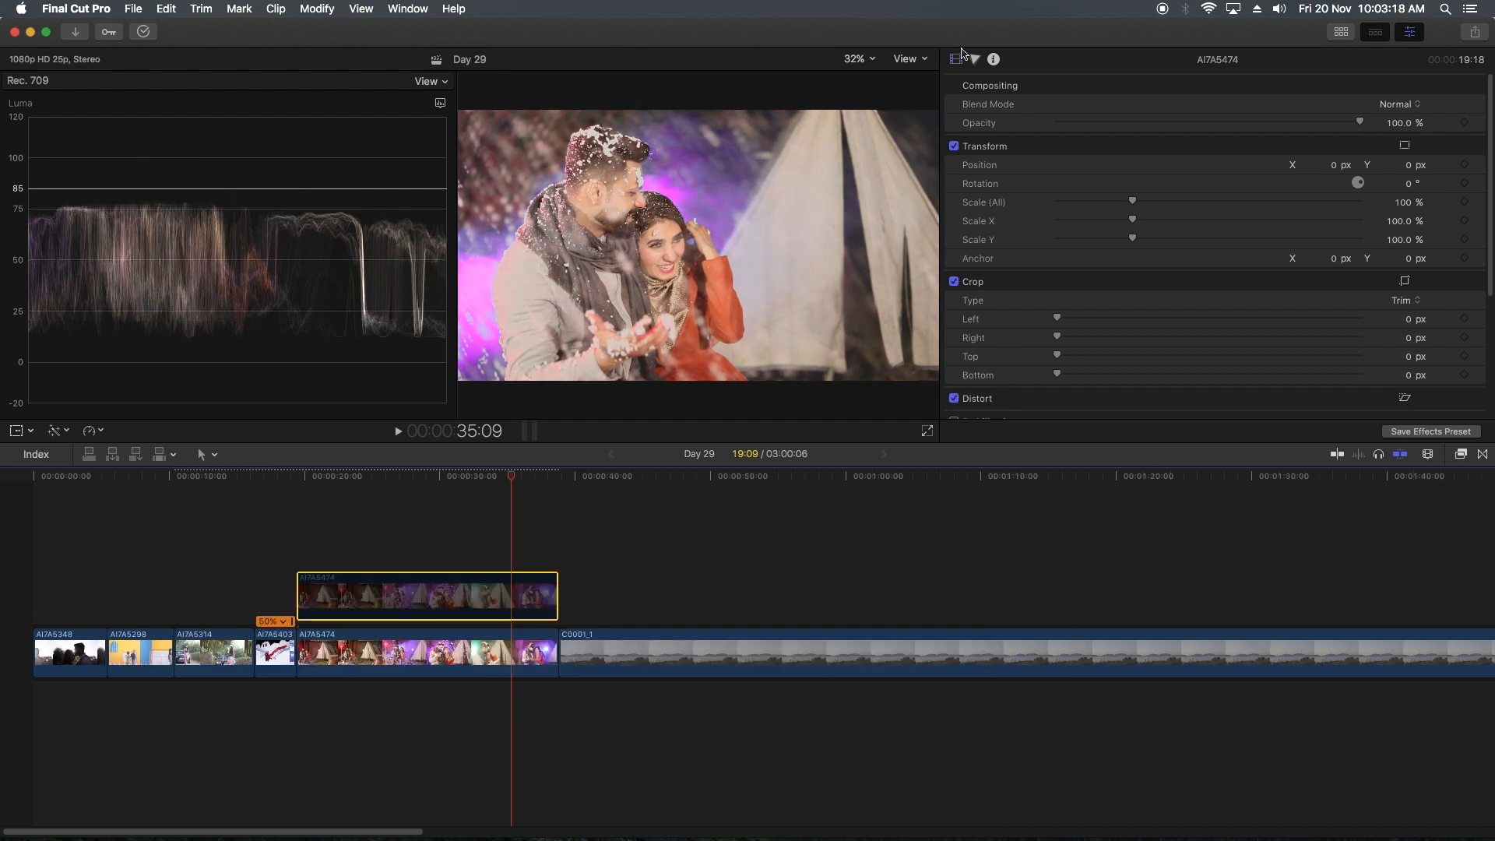
pyautogui.click(434, 662)
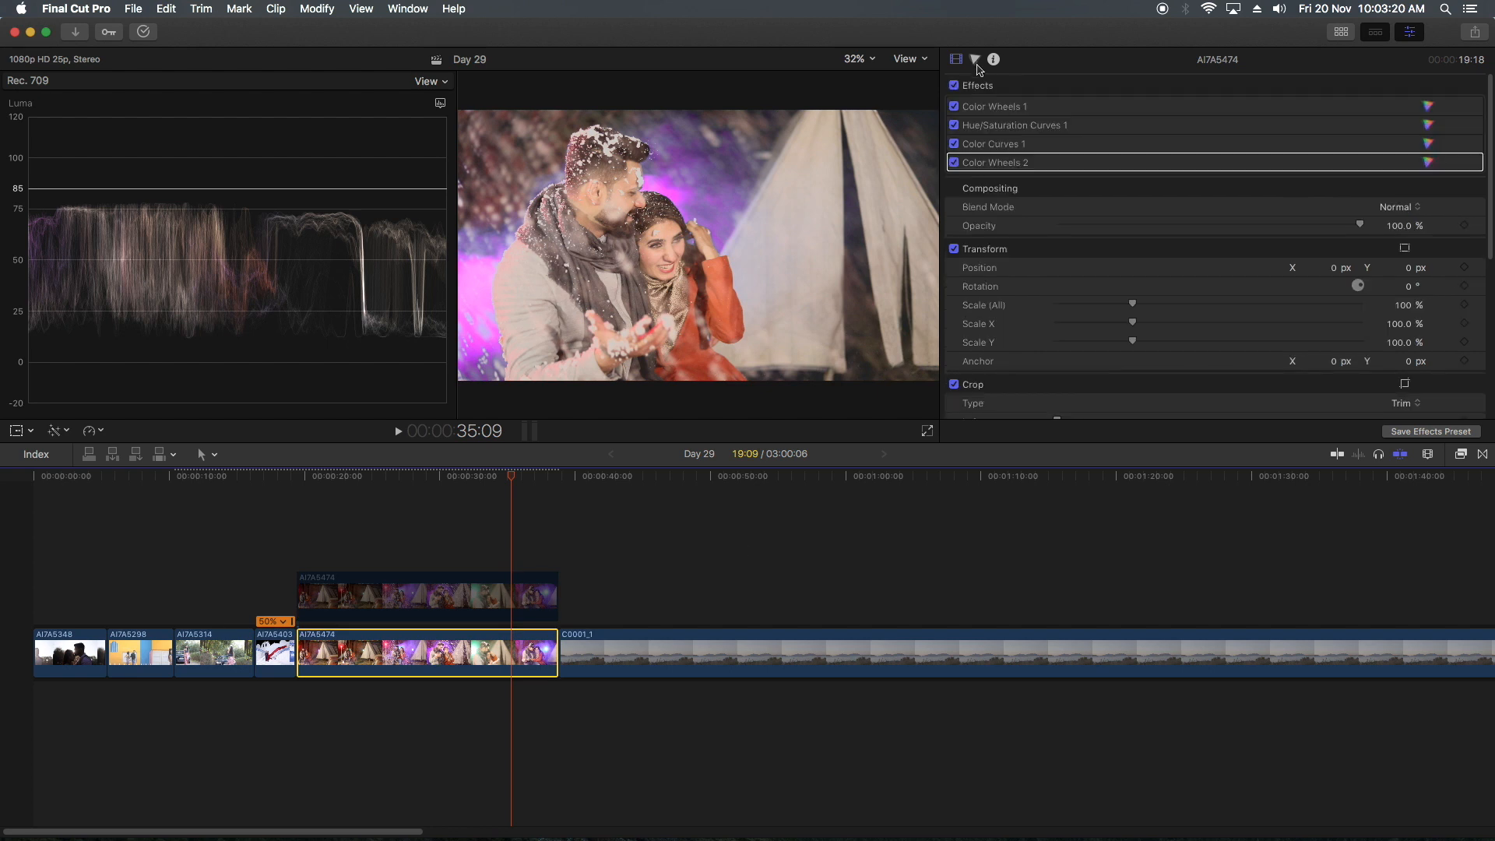
pyautogui.click(992, 106)
pyautogui.press('Delete')
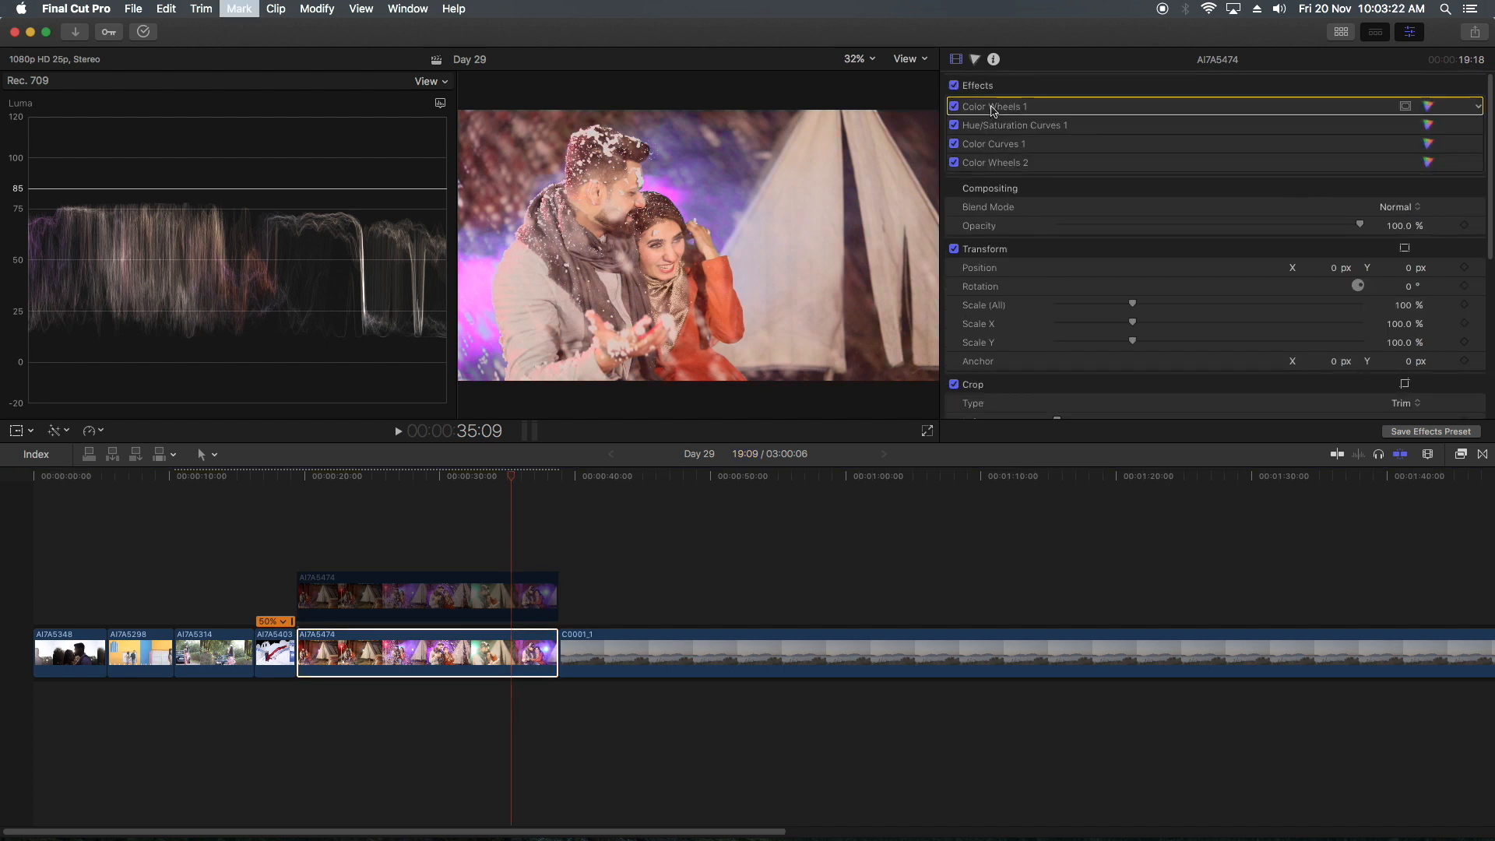
pyautogui.press('Delete')
pyautogui.click(993, 109)
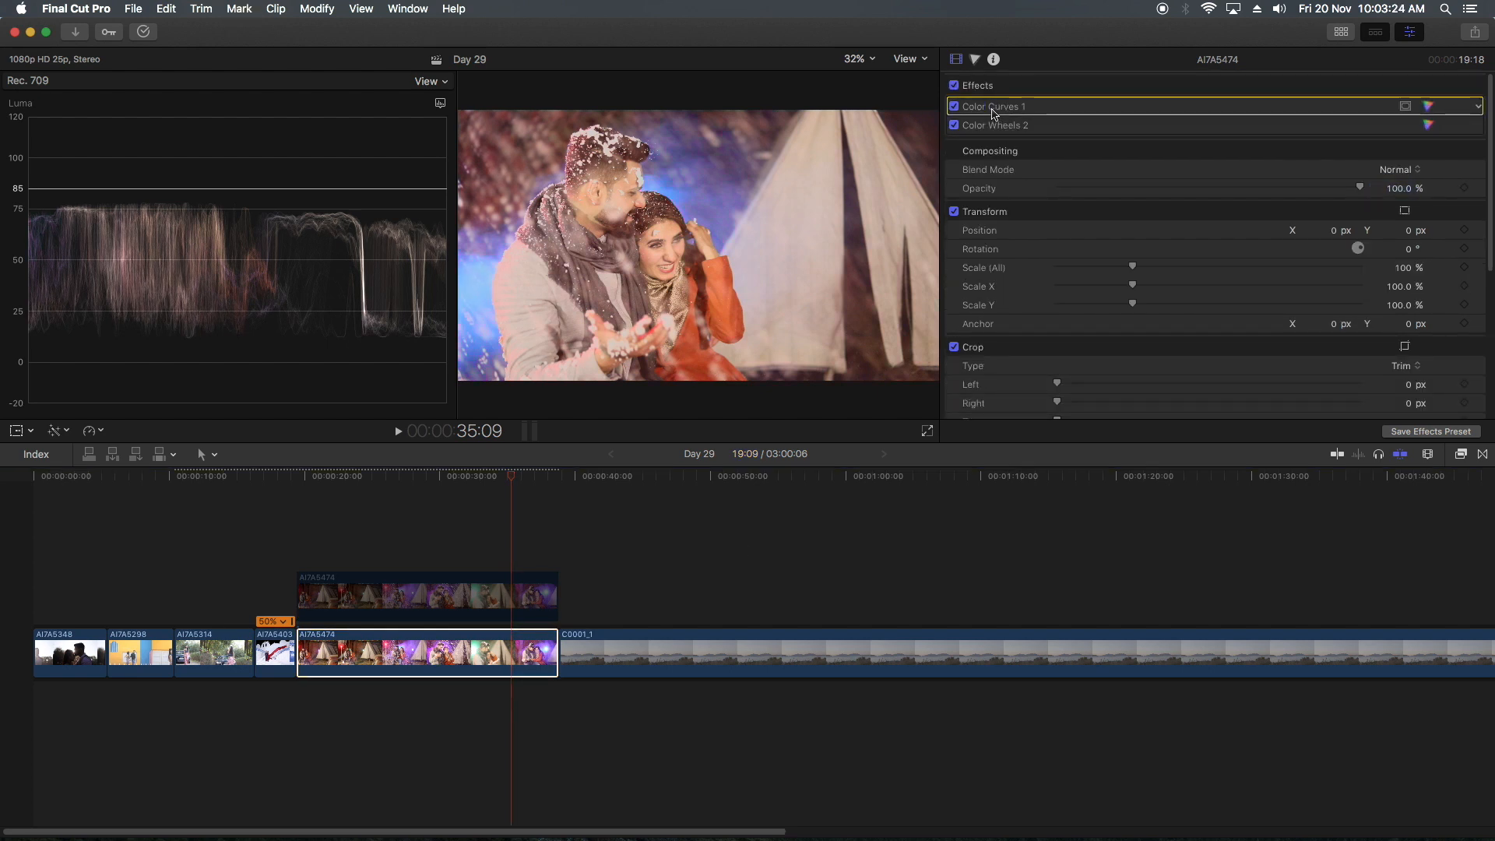
pyautogui.press('Delete')
pyautogui.click(994, 109)
pyautogui.press('Delete')
# Add a new Hue/Saturation Curves correction to the lower AI7A5474 clip and check its mask options without adding a mask
pyautogui.click(974, 59)
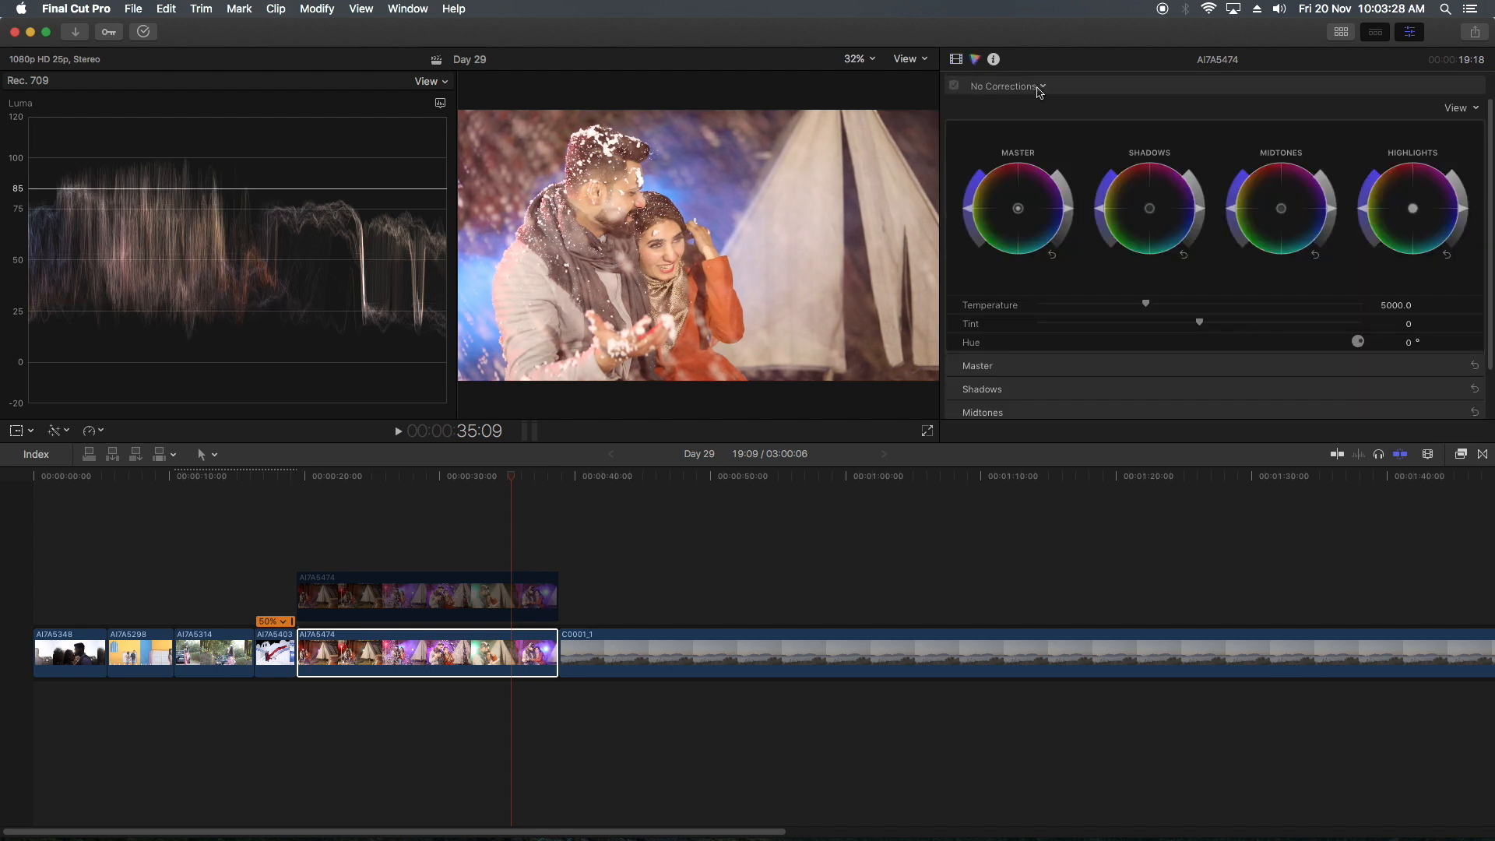
pyautogui.click(1039, 85)
pyautogui.click(1043, 159)
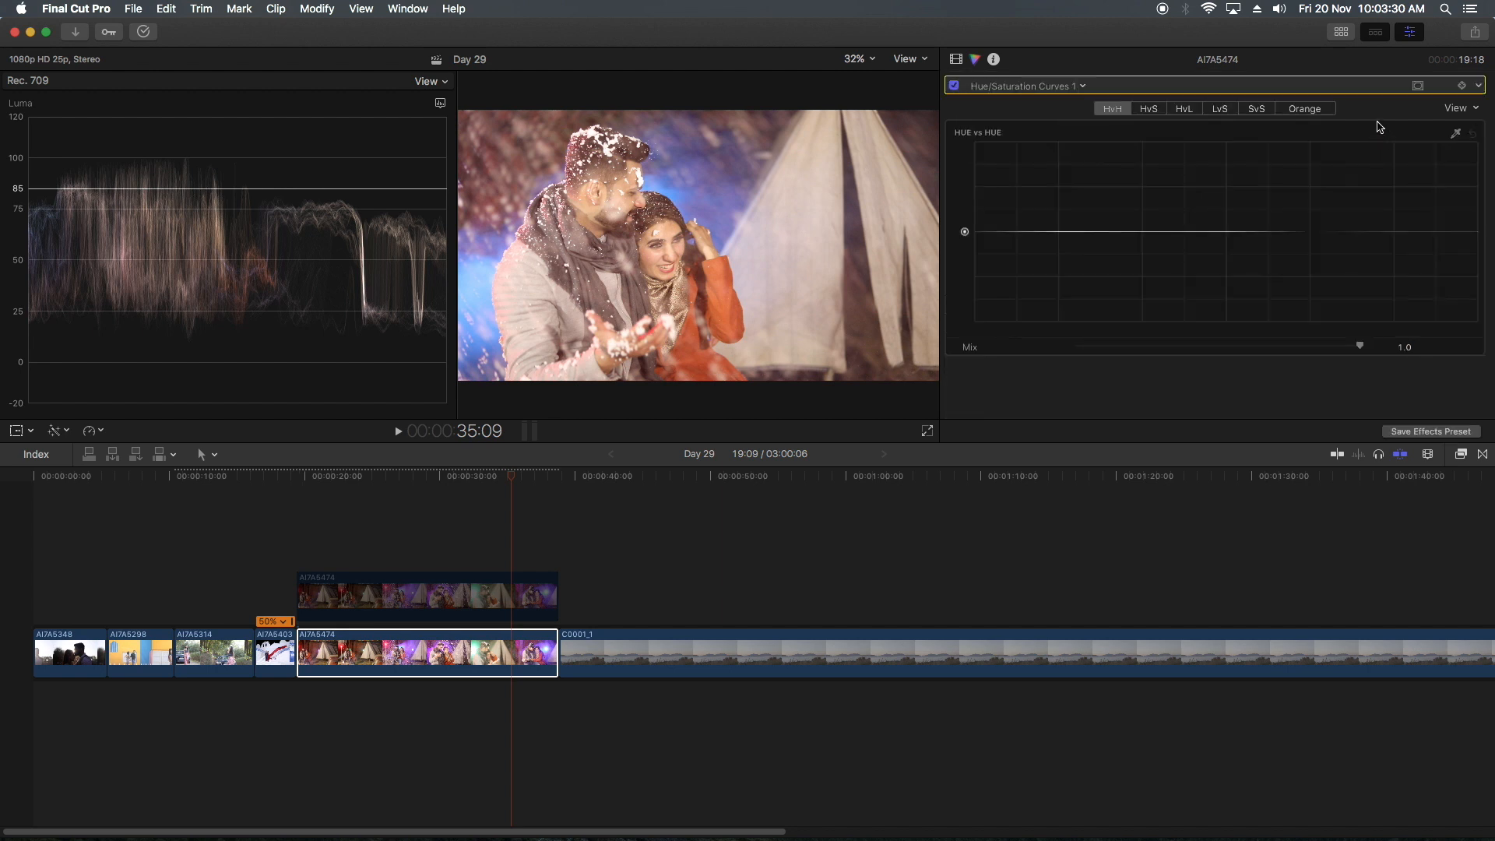
pyautogui.click(1417, 86)
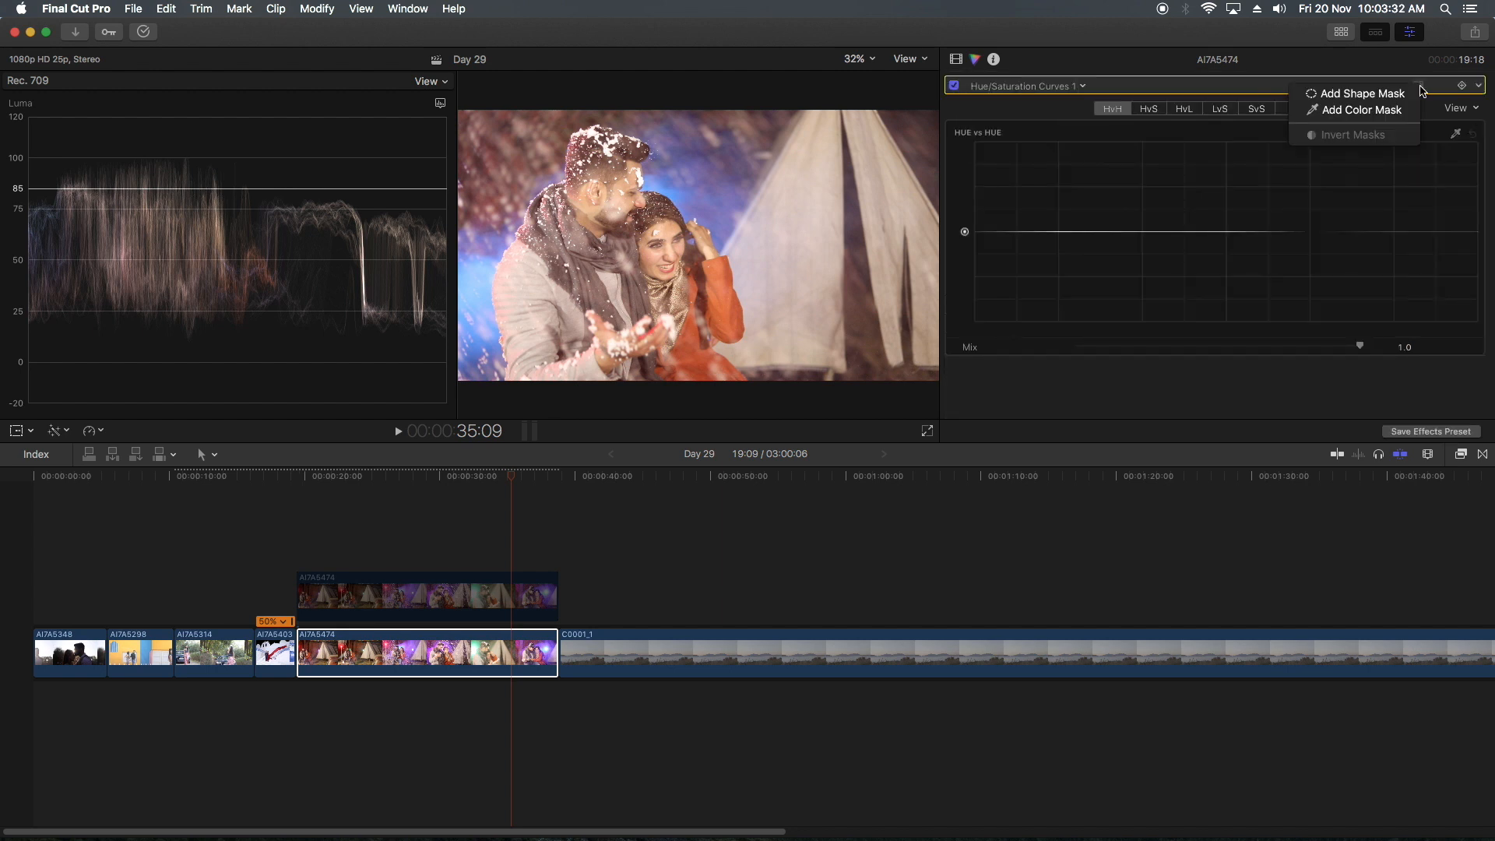
pyautogui.press('Escape')
# Go to 1:12:15, select the C0001_1 landscape clip and add a Hue/Saturation Curves correction to it
pyautogui.moveTo(668, 478); pyautogui.dragTo(781, 490)
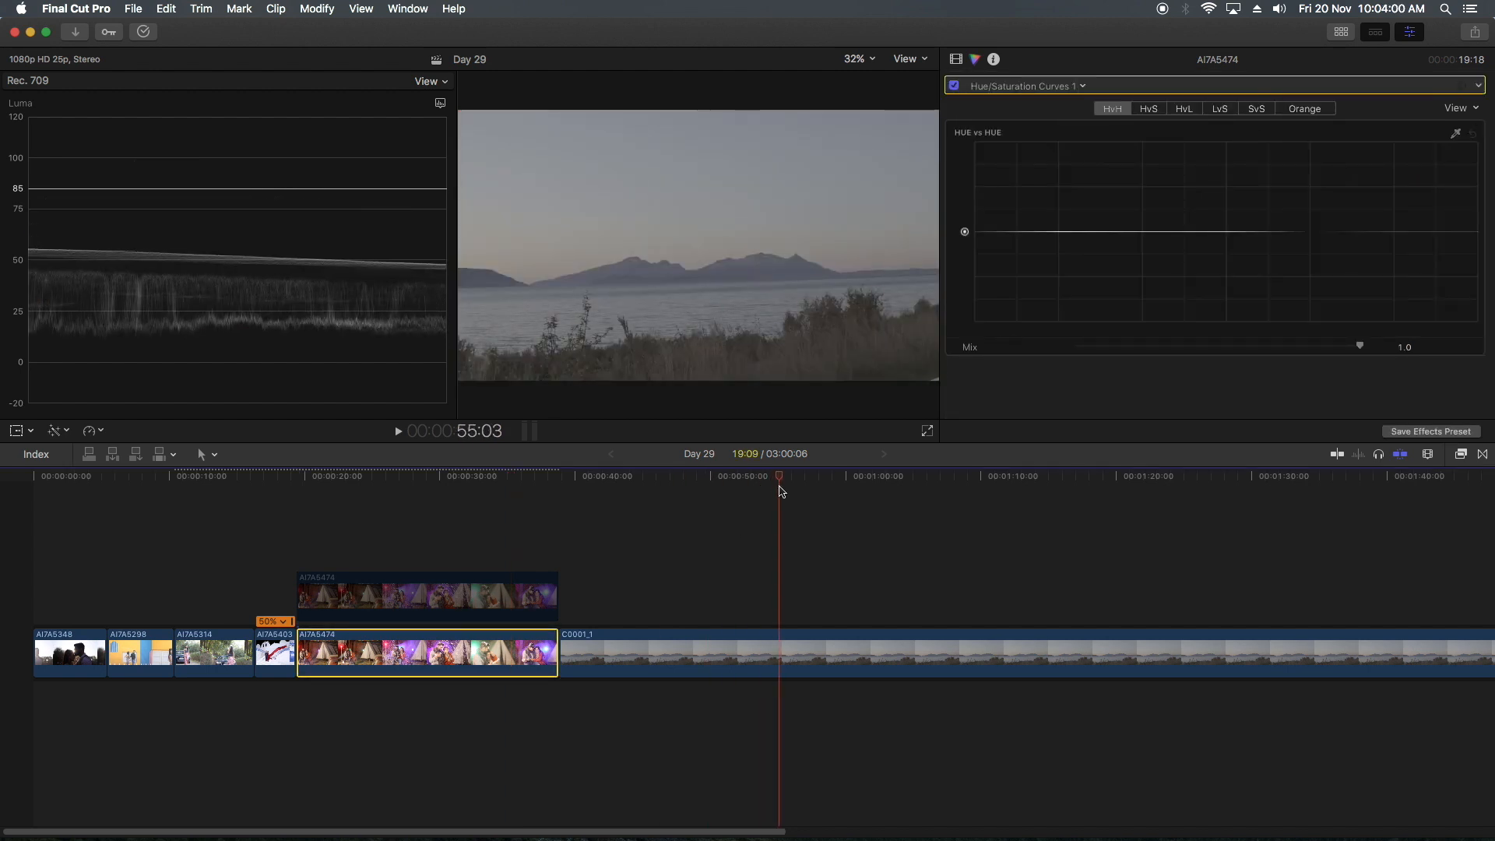
pyautogui.press('super+minus')
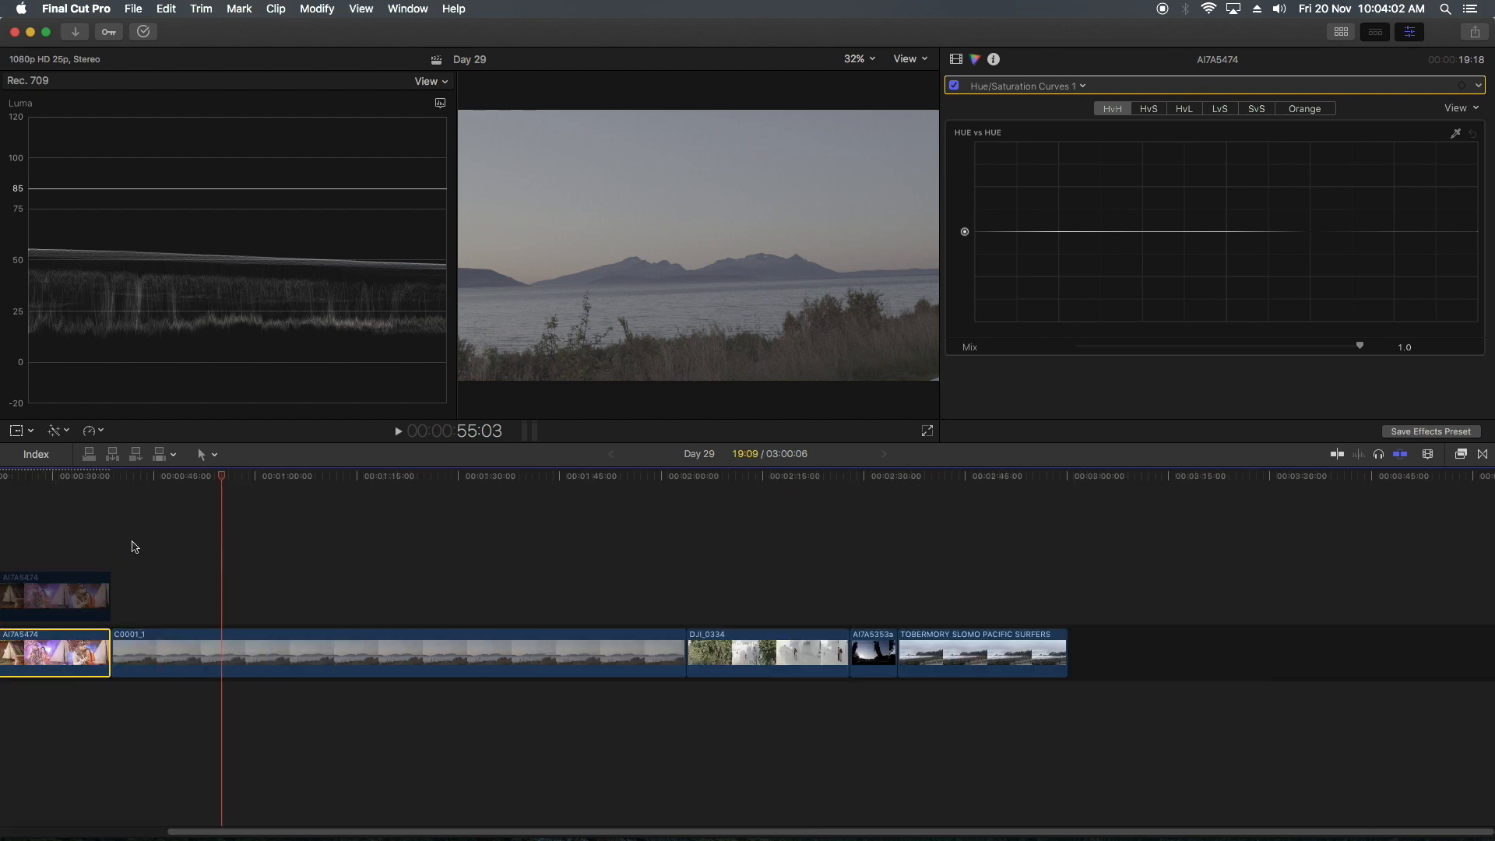
pyautogui.hscroll(-5, 240, 568)
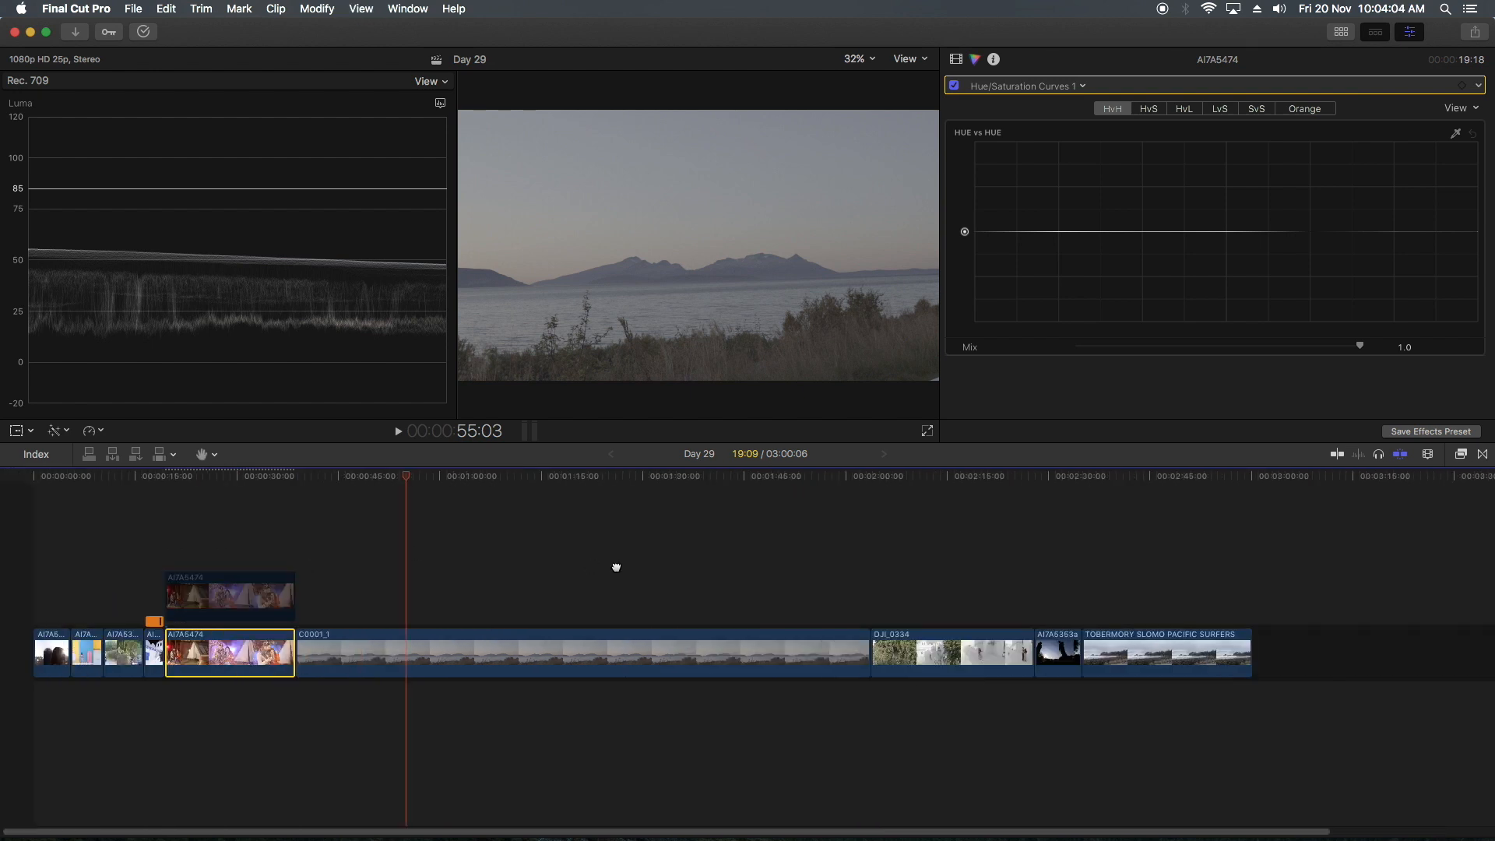
pyautogui.click(511, 477)
pyautogui.moveTo(512, 476); pyautogui.dragTo(524, 478)
pyautogui.click(520, 660)
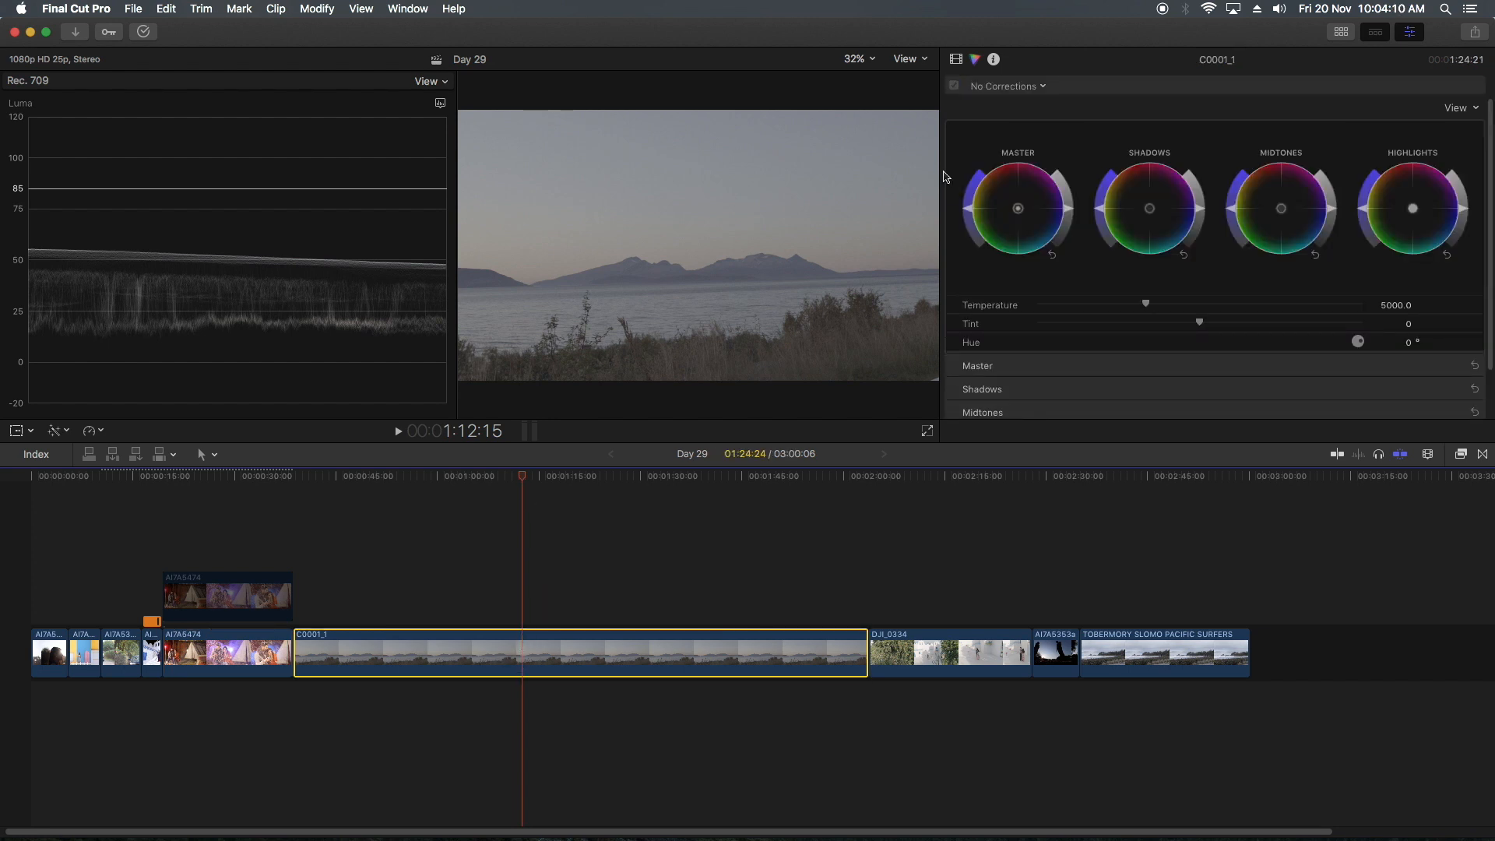
pyautogui.click(1030, 91)
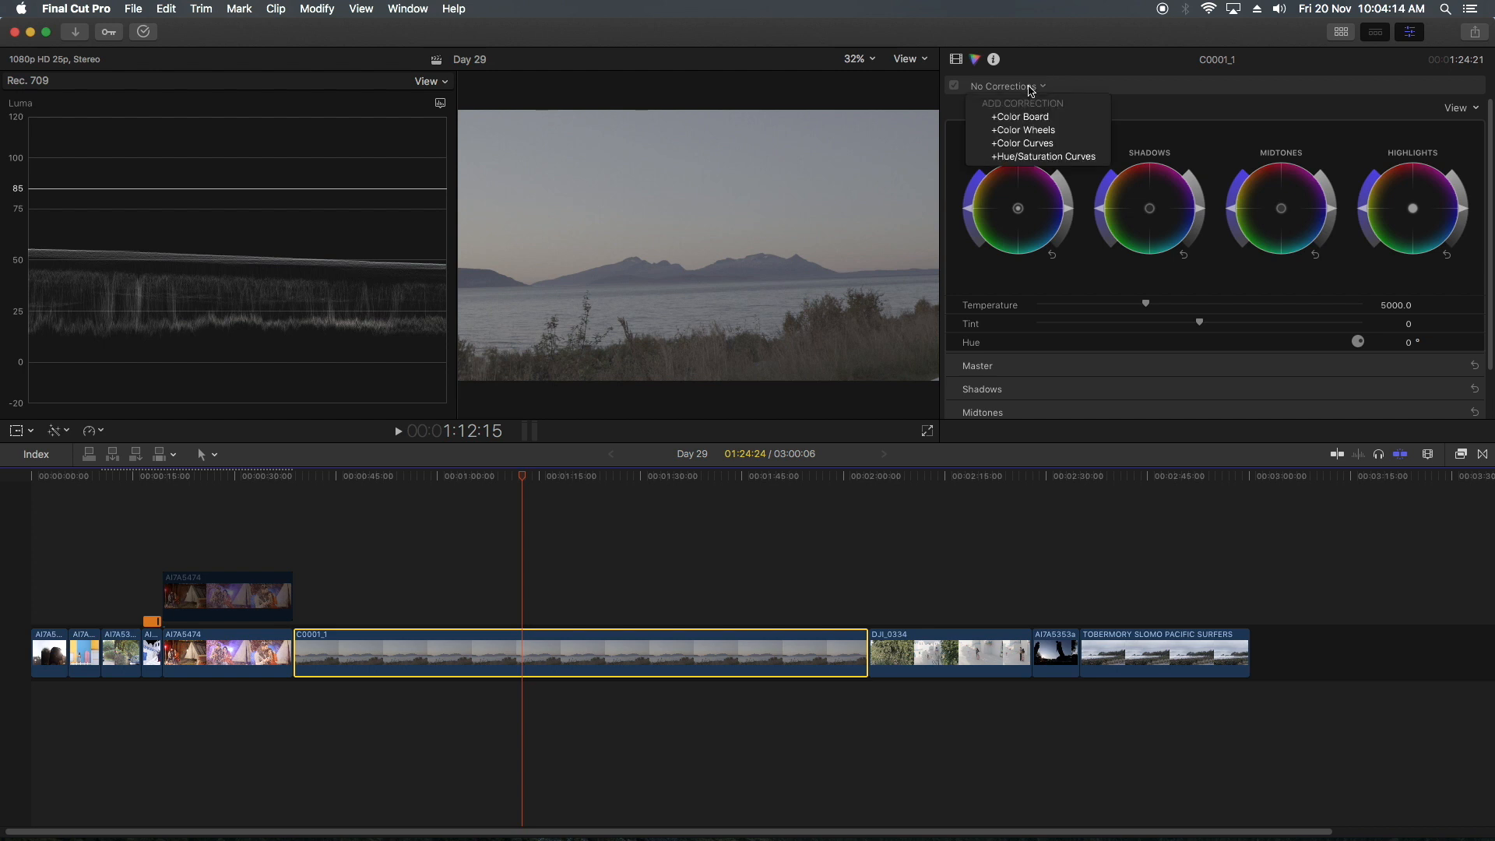
pyautogui.click(1036, 158)
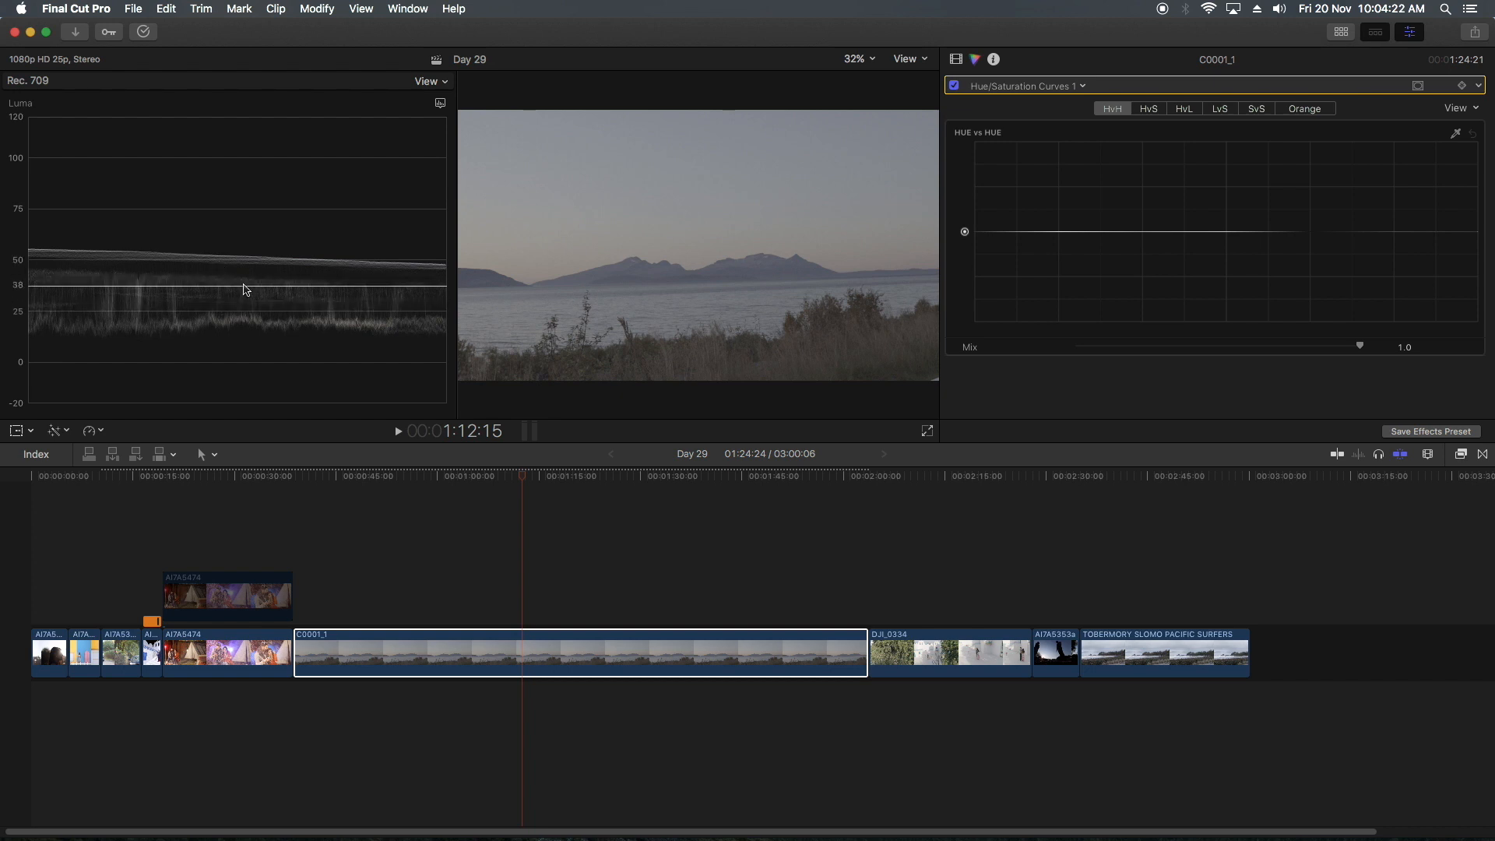
# Add a Color Wheels correction to C0001_1, raising the highlights' brightness to about 80 on the Luma scope and darkening the shadows
pyautogui.click(1048, 88)
pyautogui.click(1035, 166)
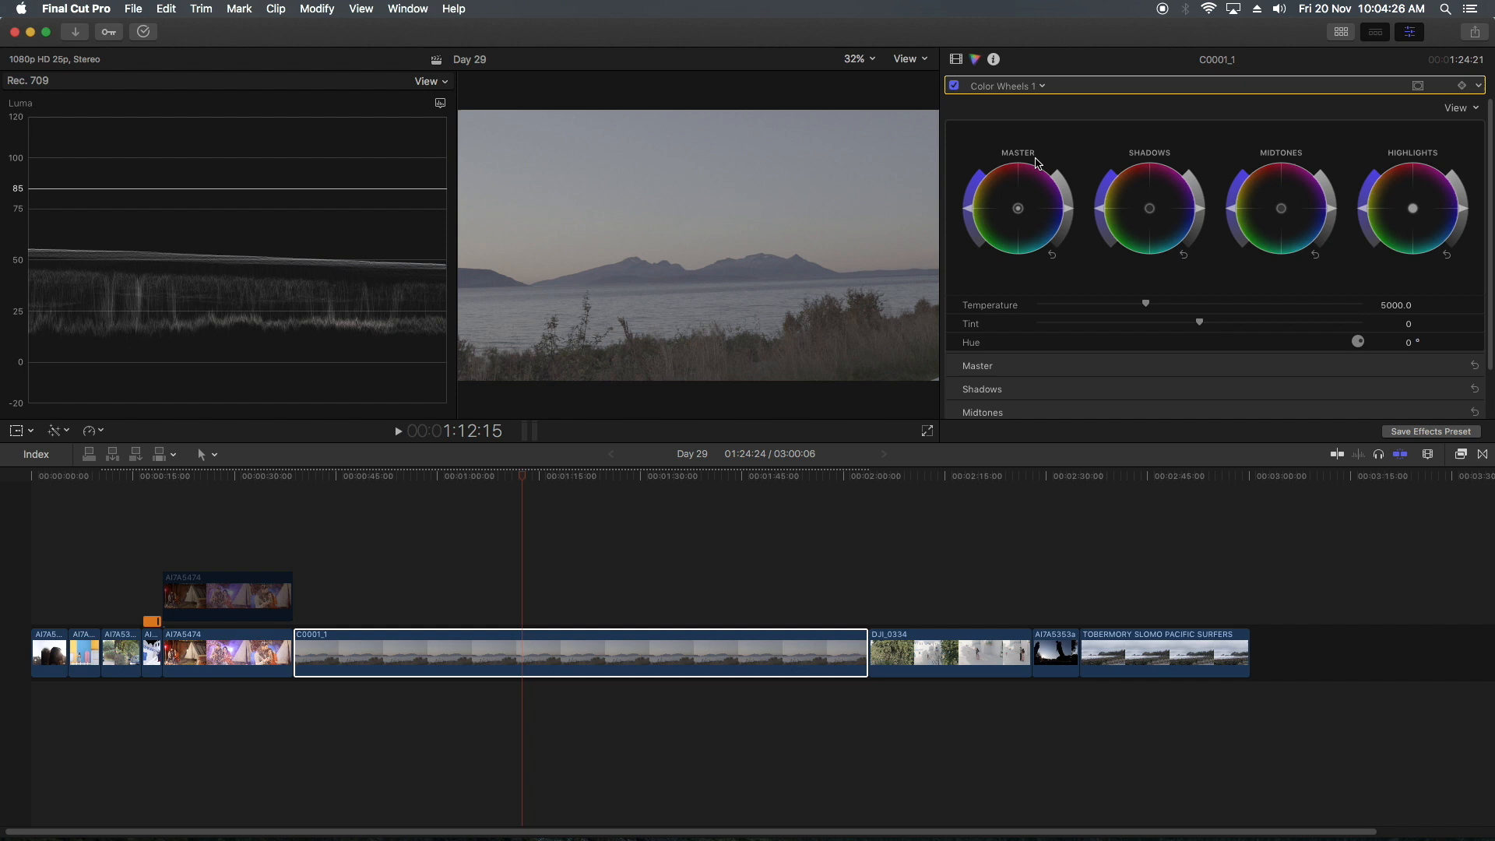
pyautogui.moveTo(1462, 212); pyautogui.dragTo(1460, 193)
pyautogui.moveTo(1197, 225); pyautogui.dragTo(1201, 230)
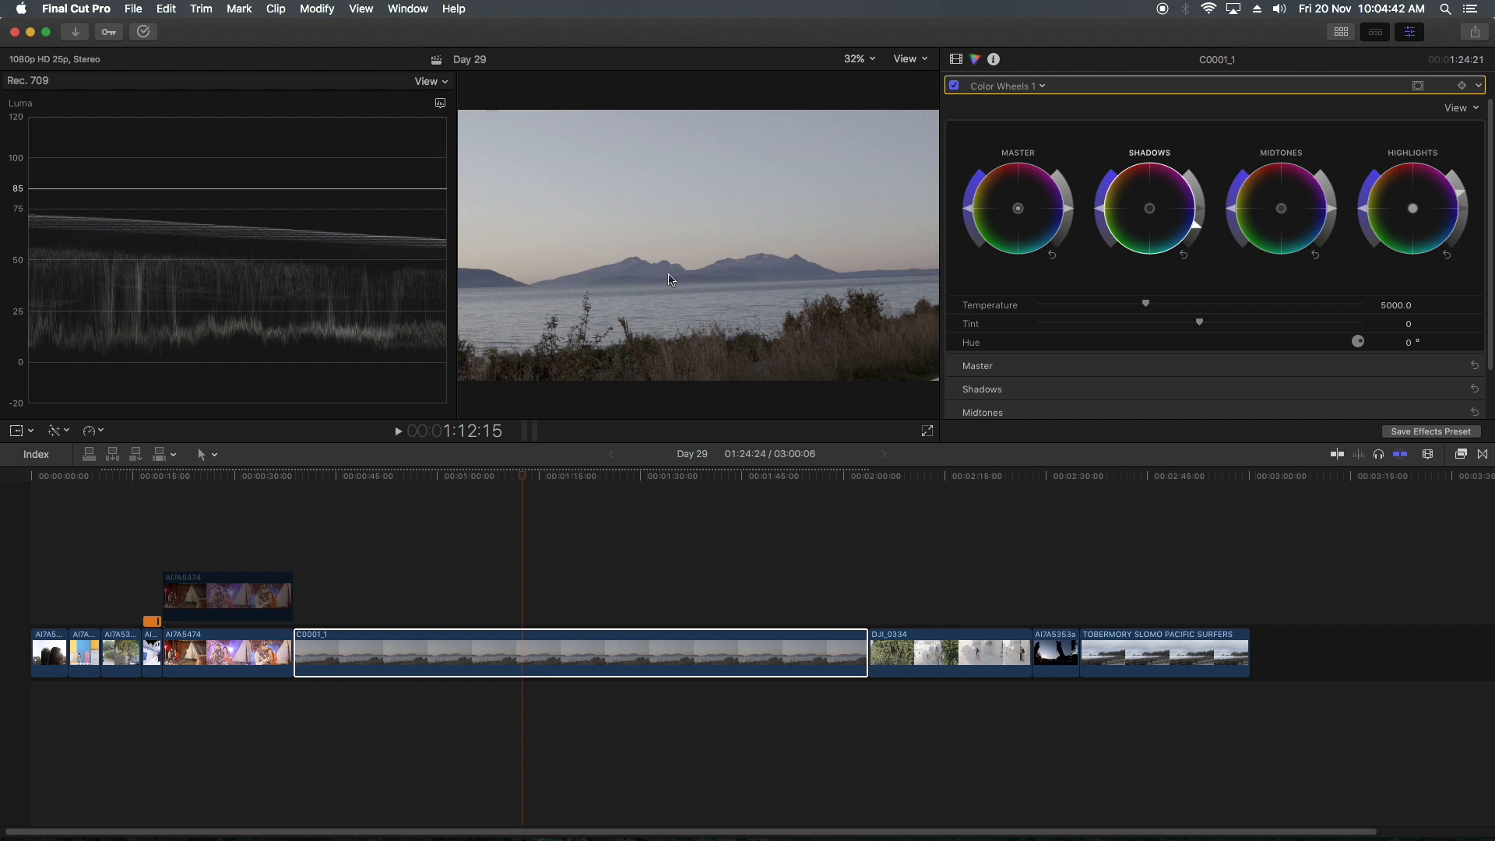
pyautogui.moveTo(1463, 200); pyautogui.dragTo(1459, 196)
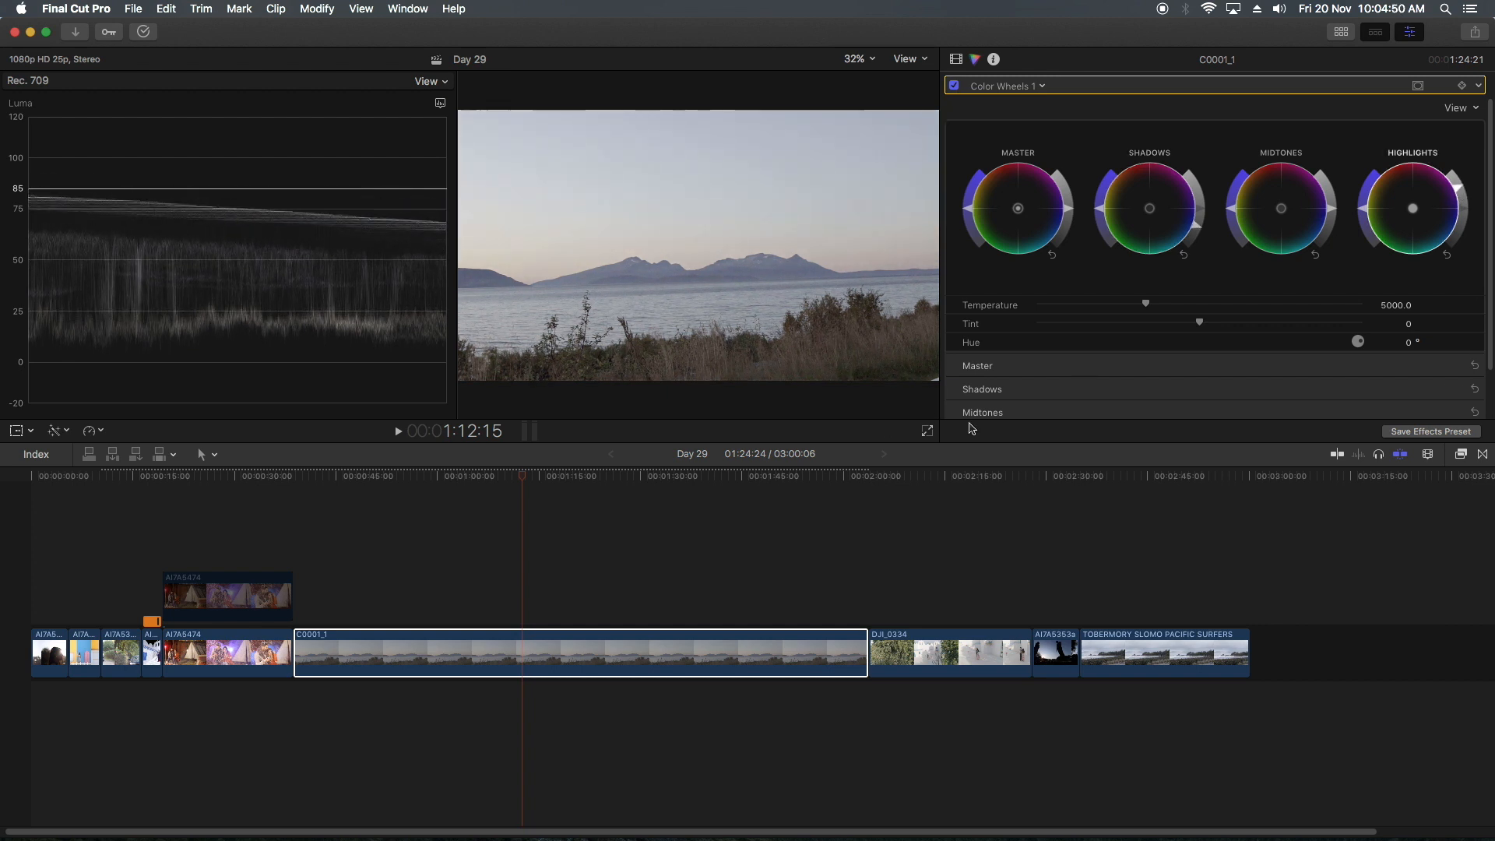
# In Hue/Saturation Curves 1, sample the warm sky above the mountains on Hue vs Sat and raise the orange saturation
pyautogui.click(1038, 86)
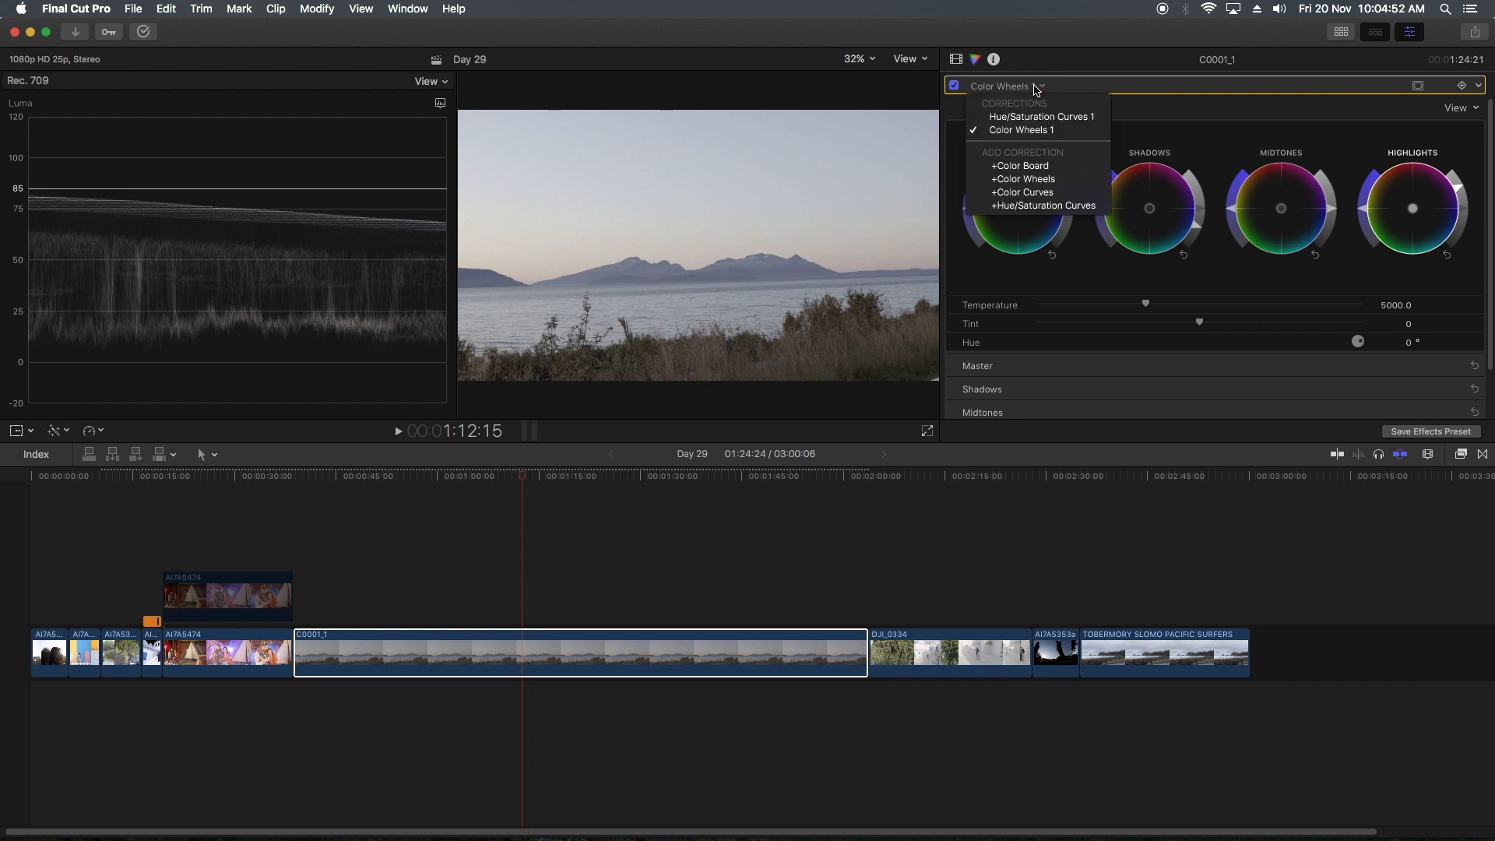
pyautogui.click(1033, 116)
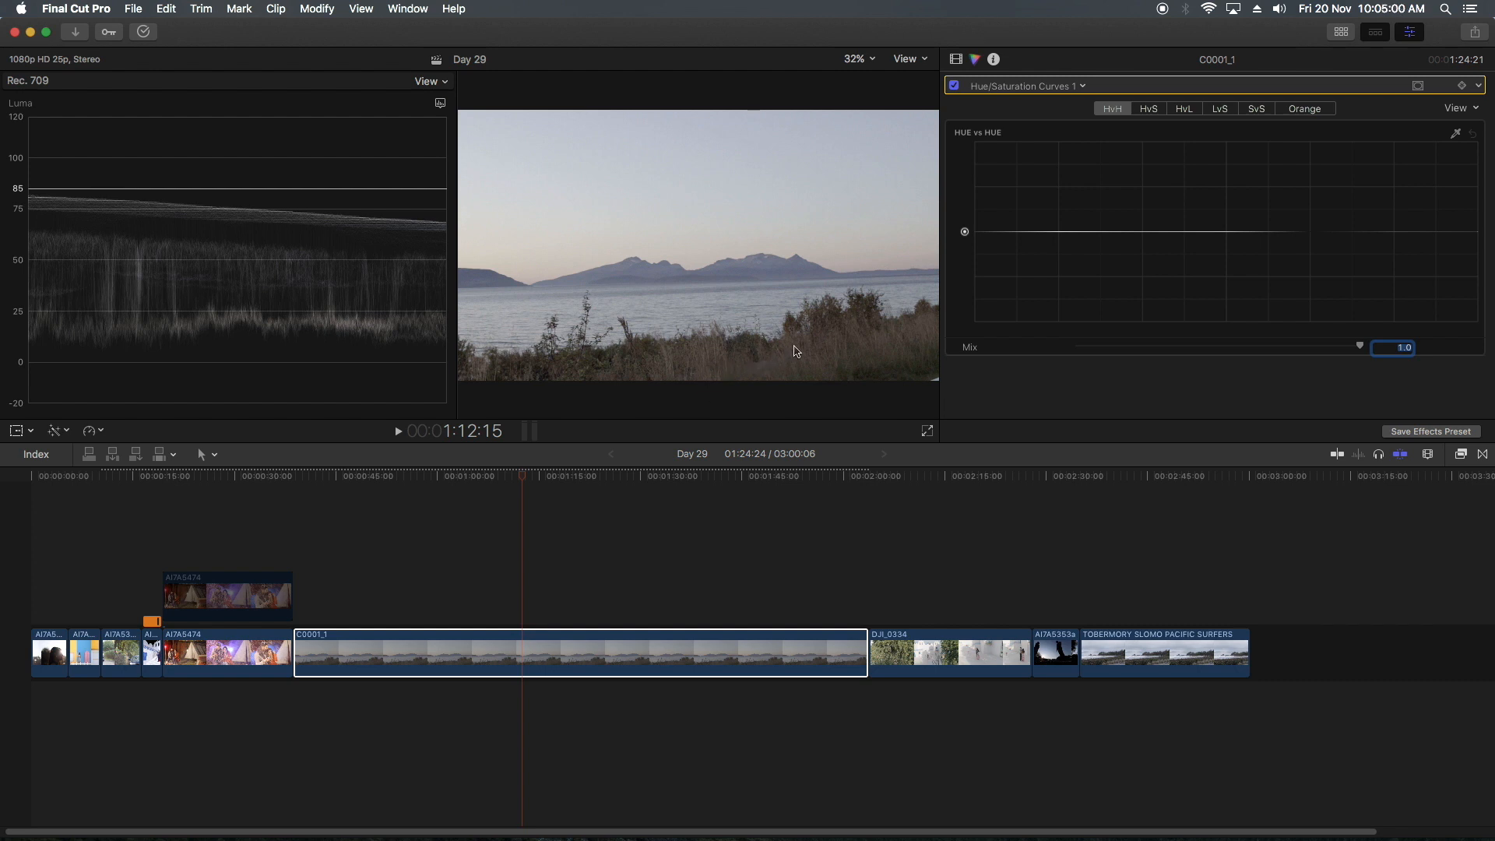
pyautogui.click(1151, 111)
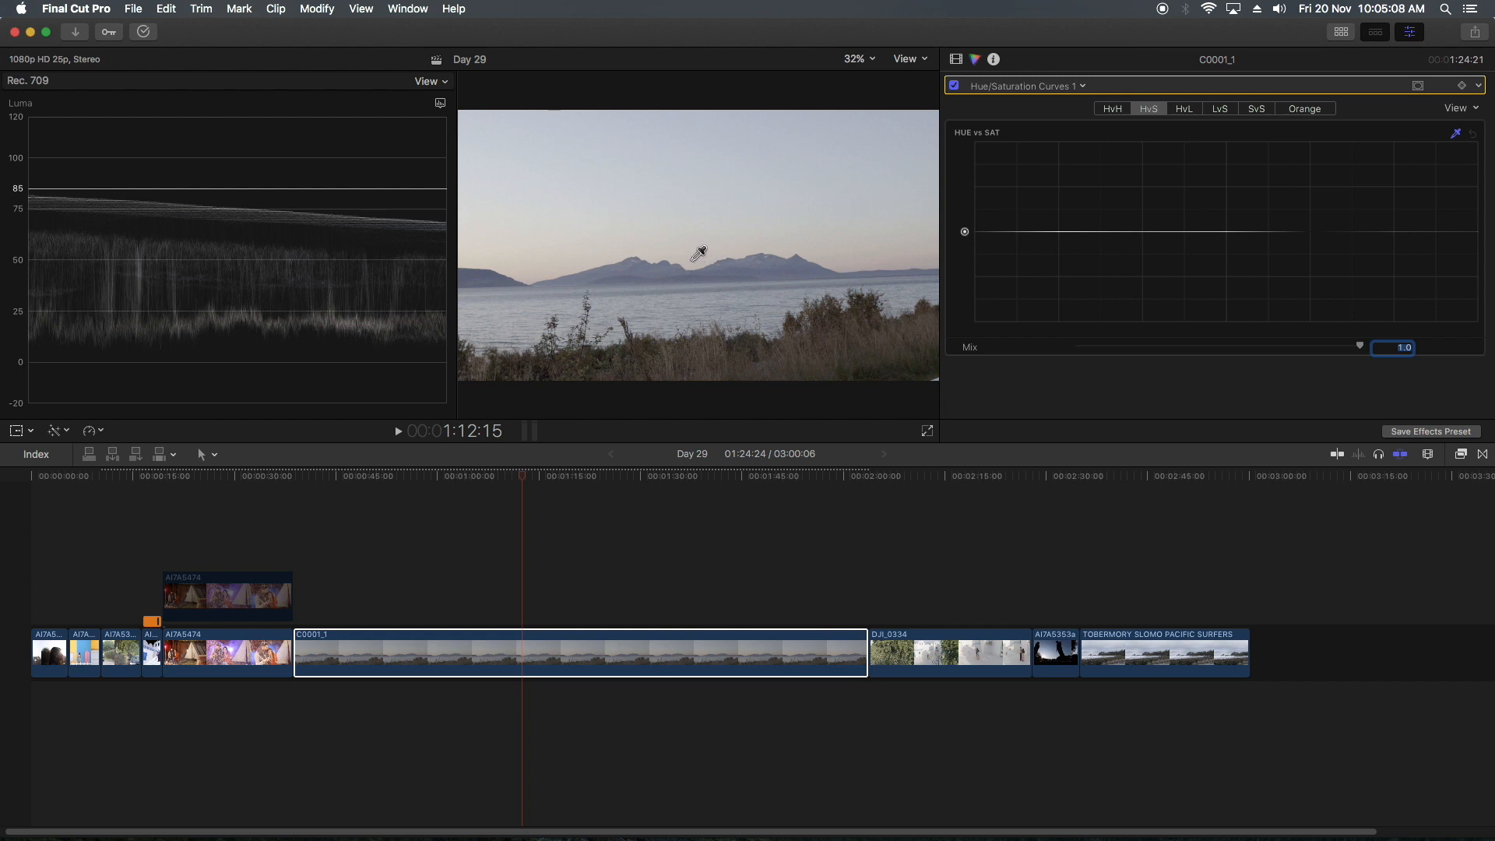
pyautogui.moveTo(693, 259); pyautogui.dragTo(703, 263)
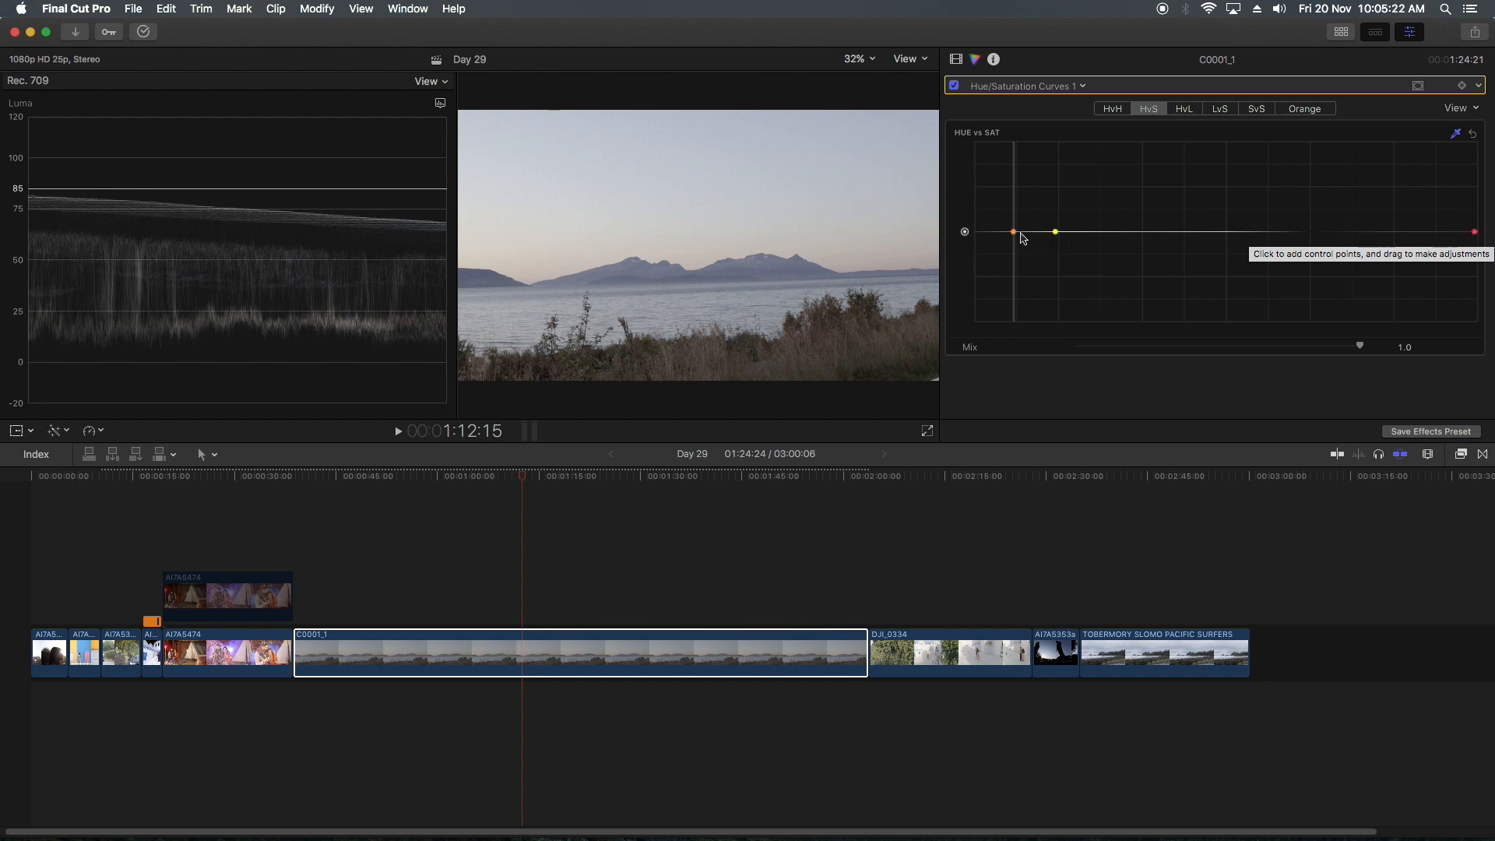
pyautogui.moveTo(1014, 234); pyautogui.dragTo(1016, 183)
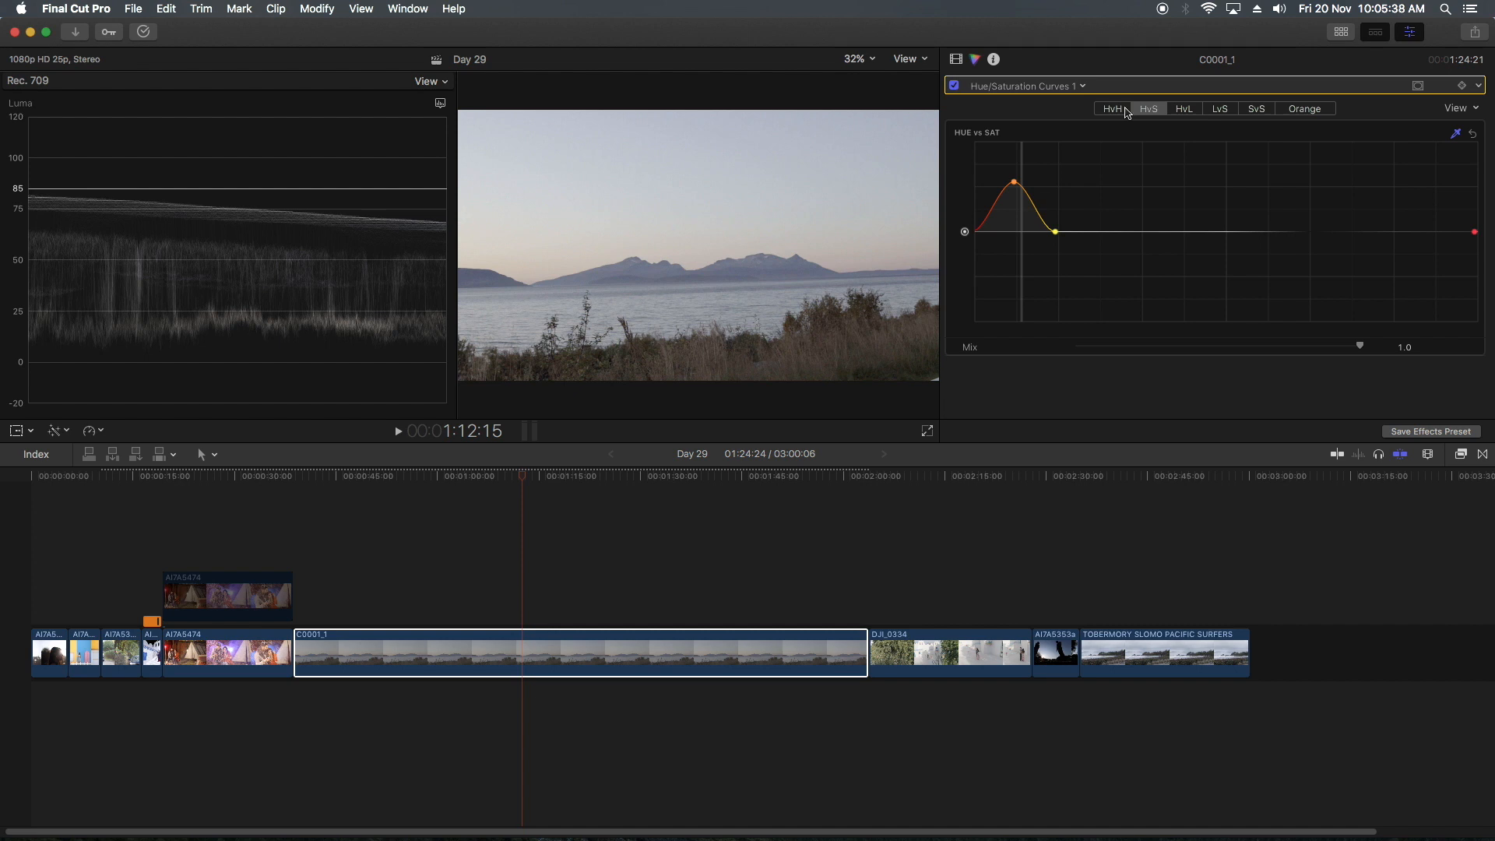
# Add a Color Curves correction to C0001_1 and change its red curve to the orange sampled at the horizon
pyautogui.click(1063, 85)
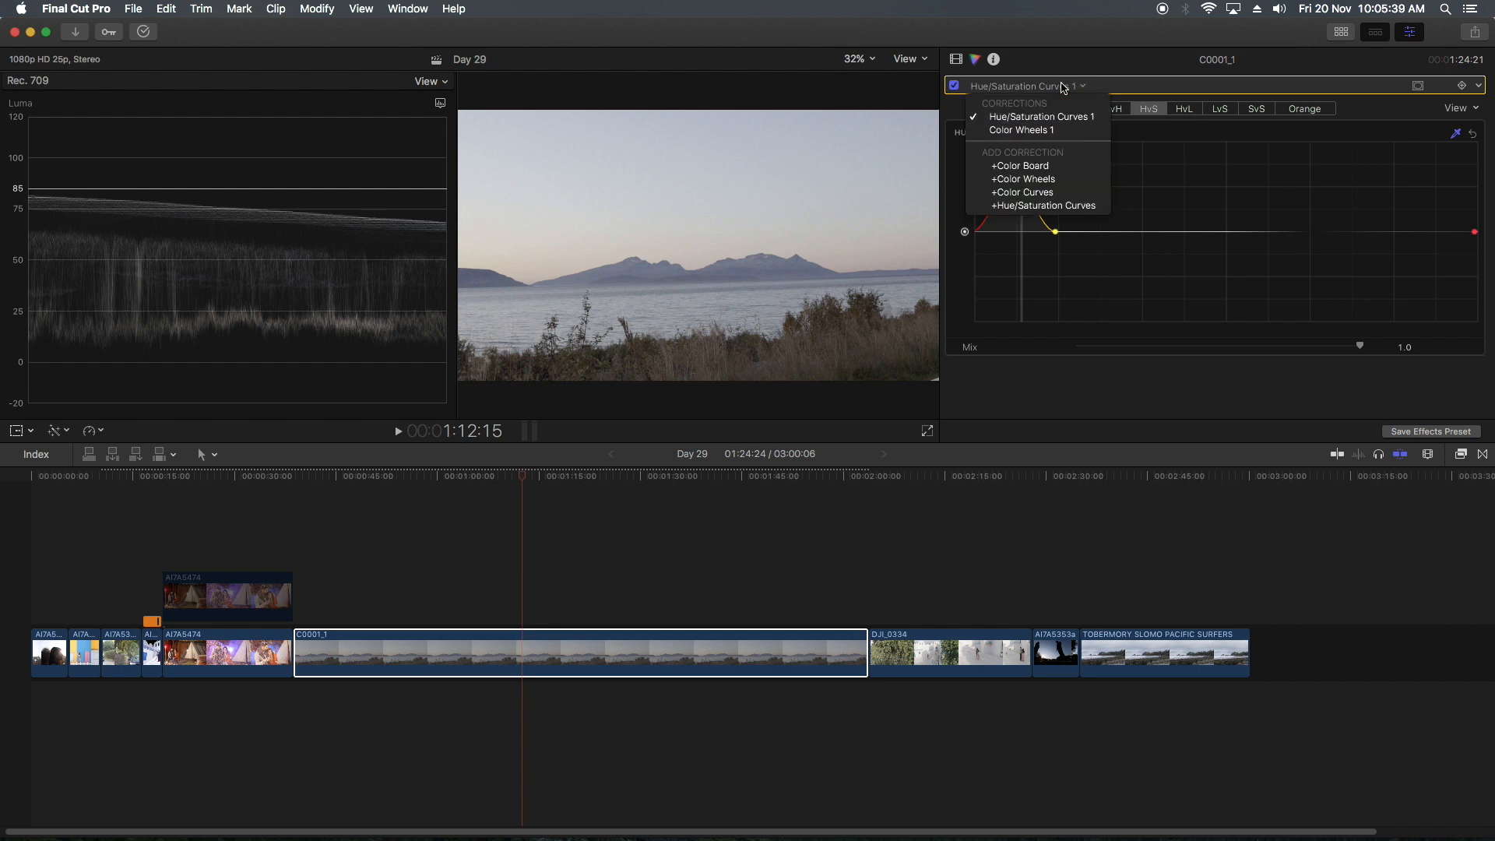
pyautogui.click(1041, 193)
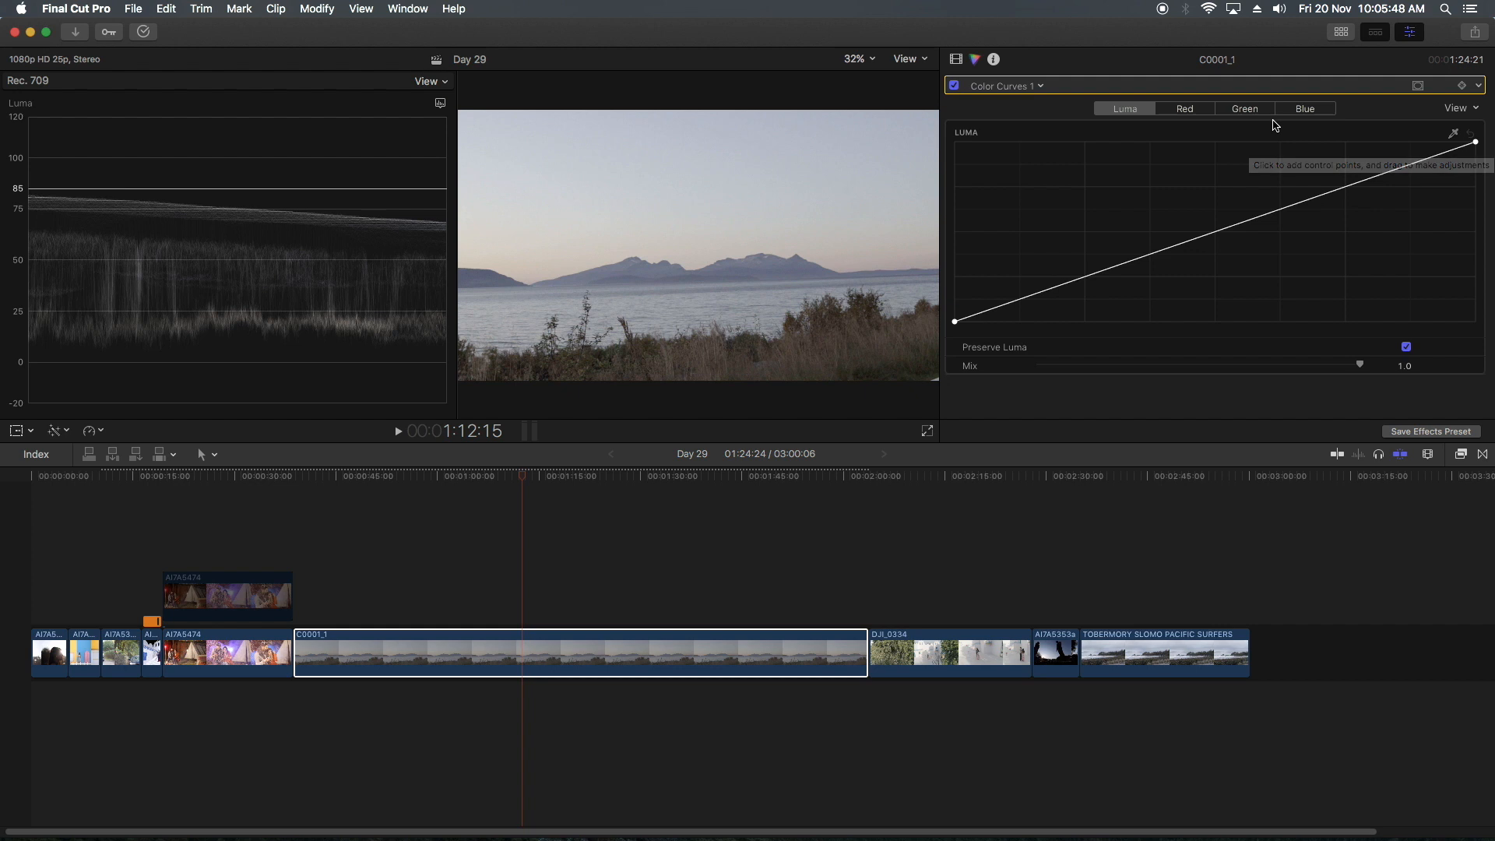
pyautogui.click(1189, 110)
pyautogui.click(1453, 134)
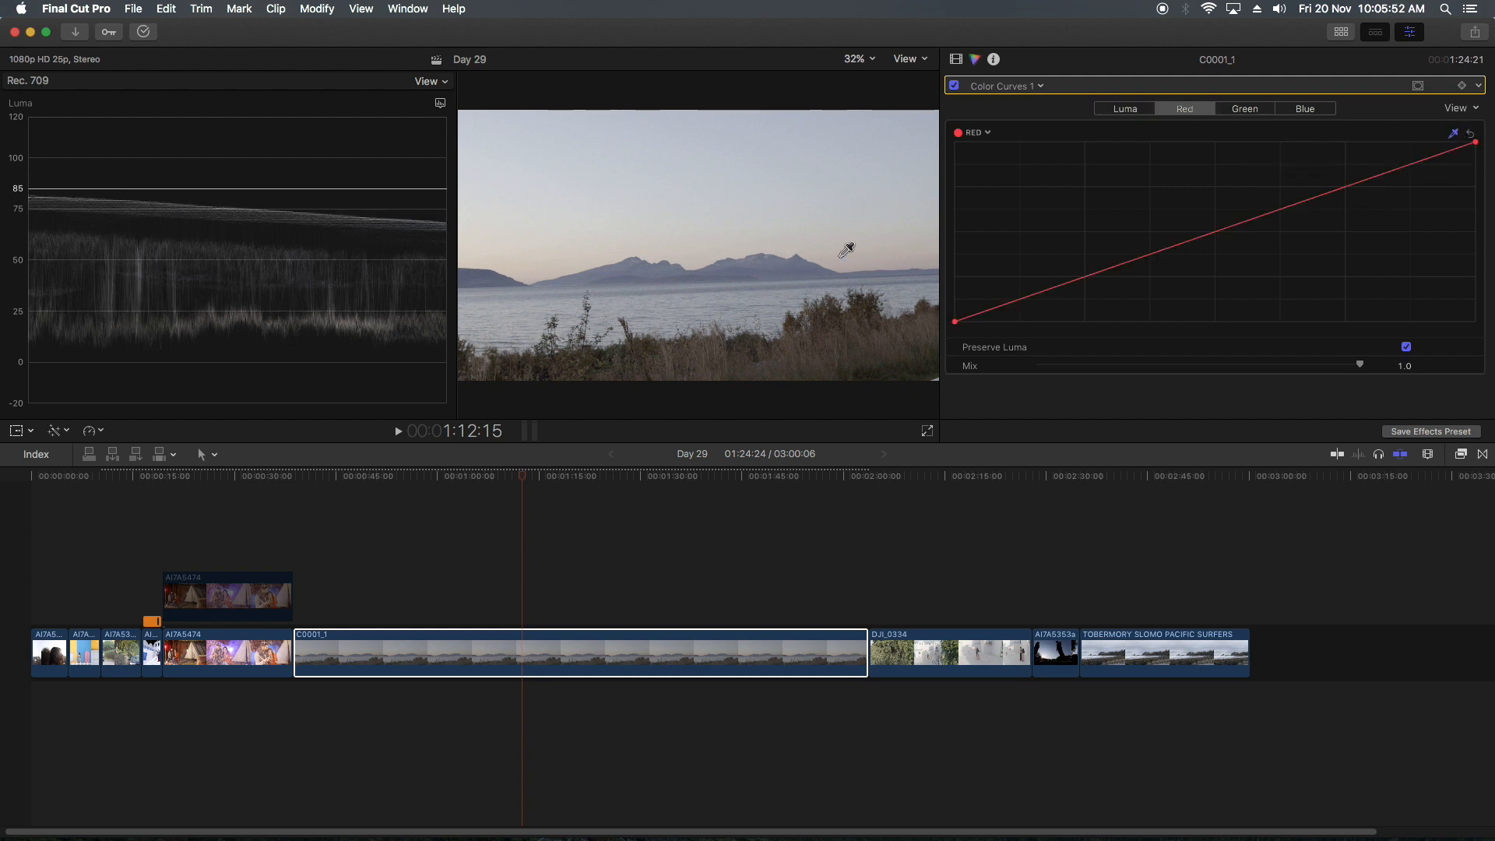
pyautogui.click(530, 271)
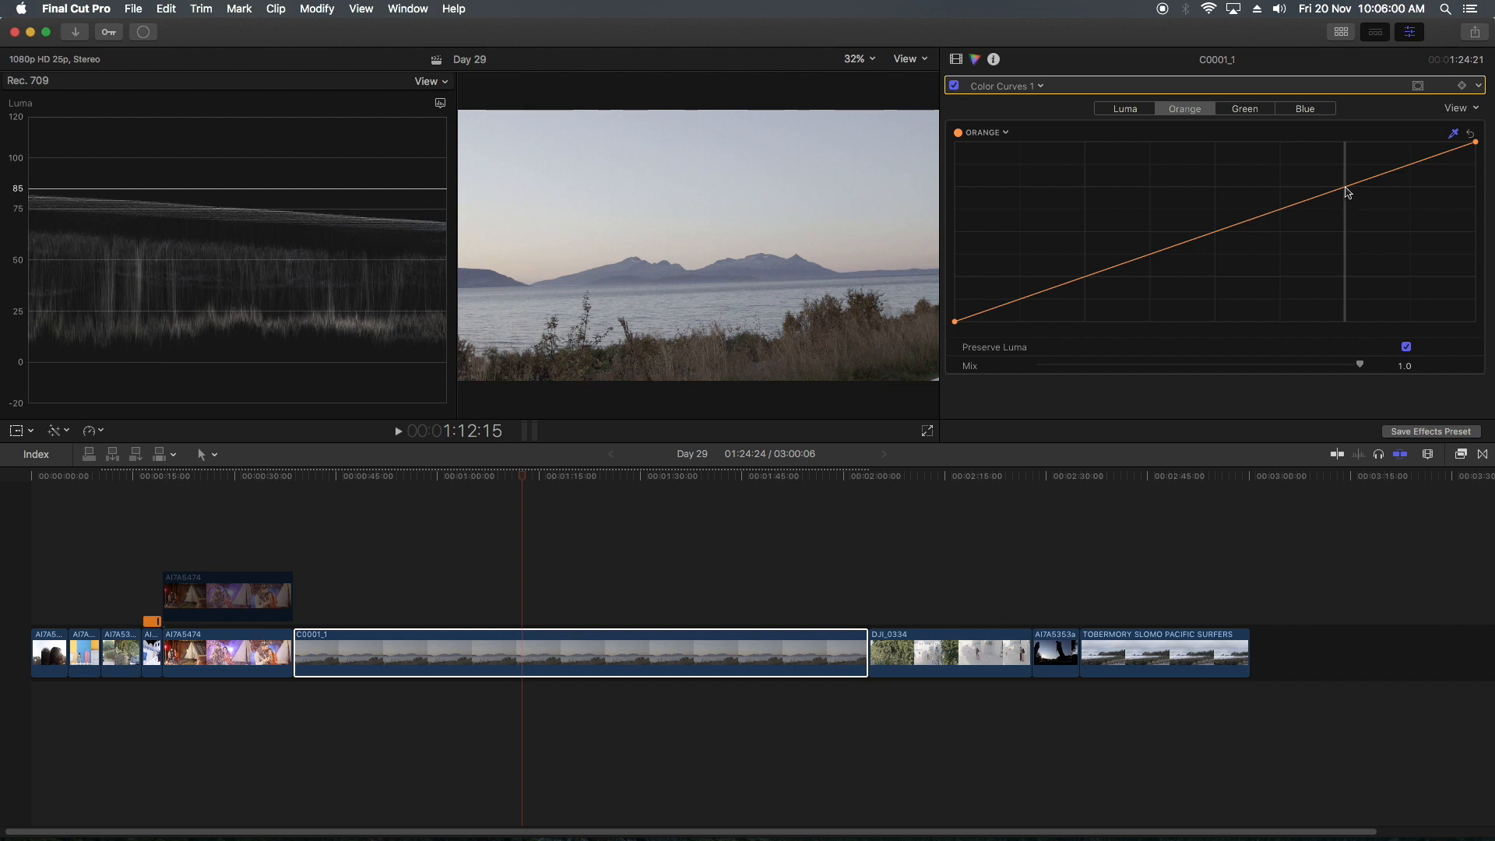
# Raise the Orange curve in the highlights with two control points and anchor the upper midtones with another point
pyautogui.moveTo(1346, 190); pyautogui.dragTo(1338, 177)
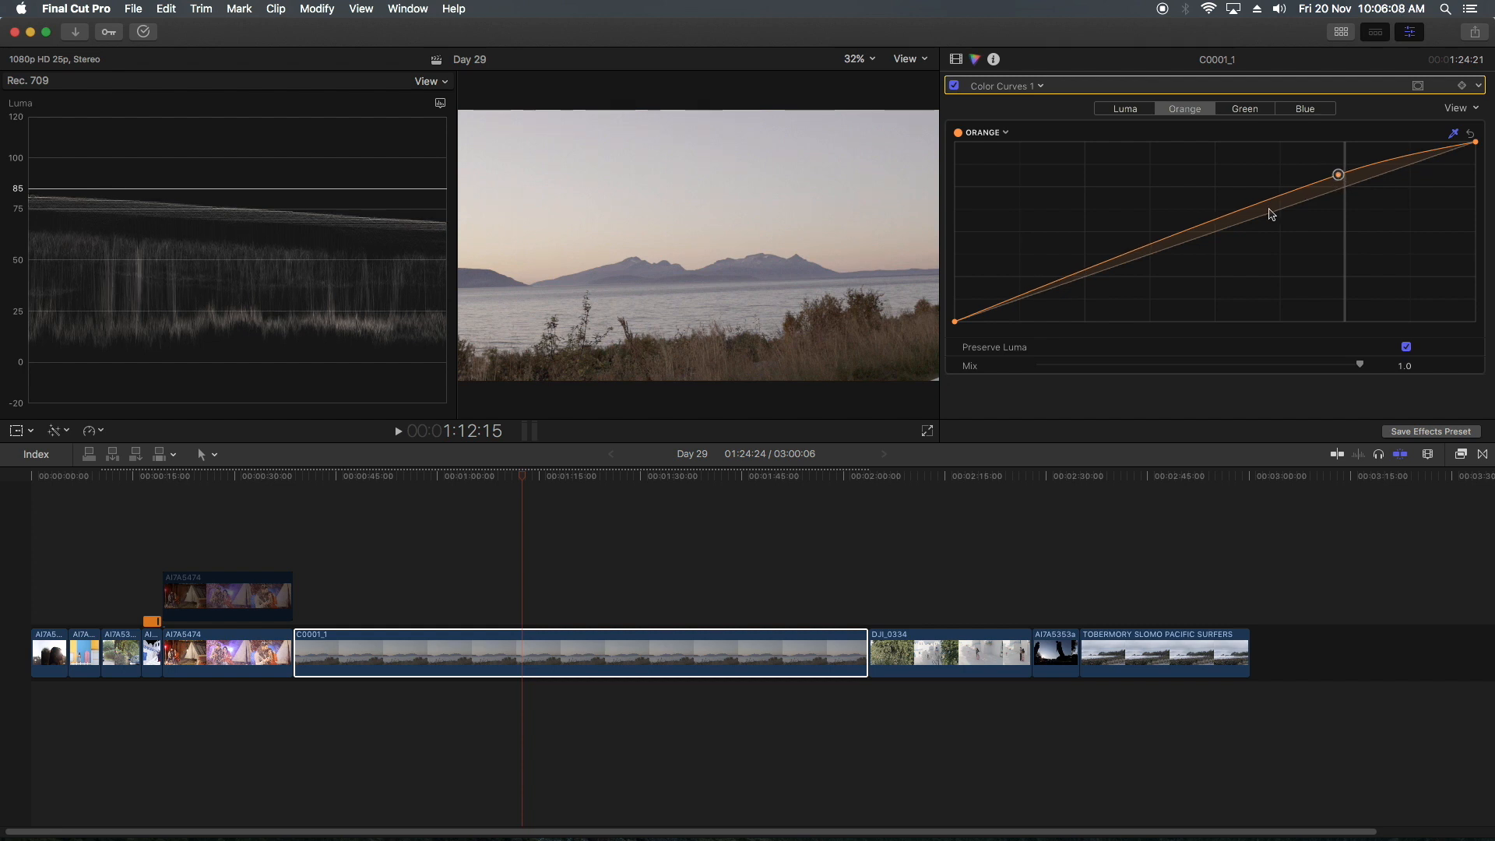
pyautogui.moveTo(1262, 206); pyautogui.dragTo(1276, 216)
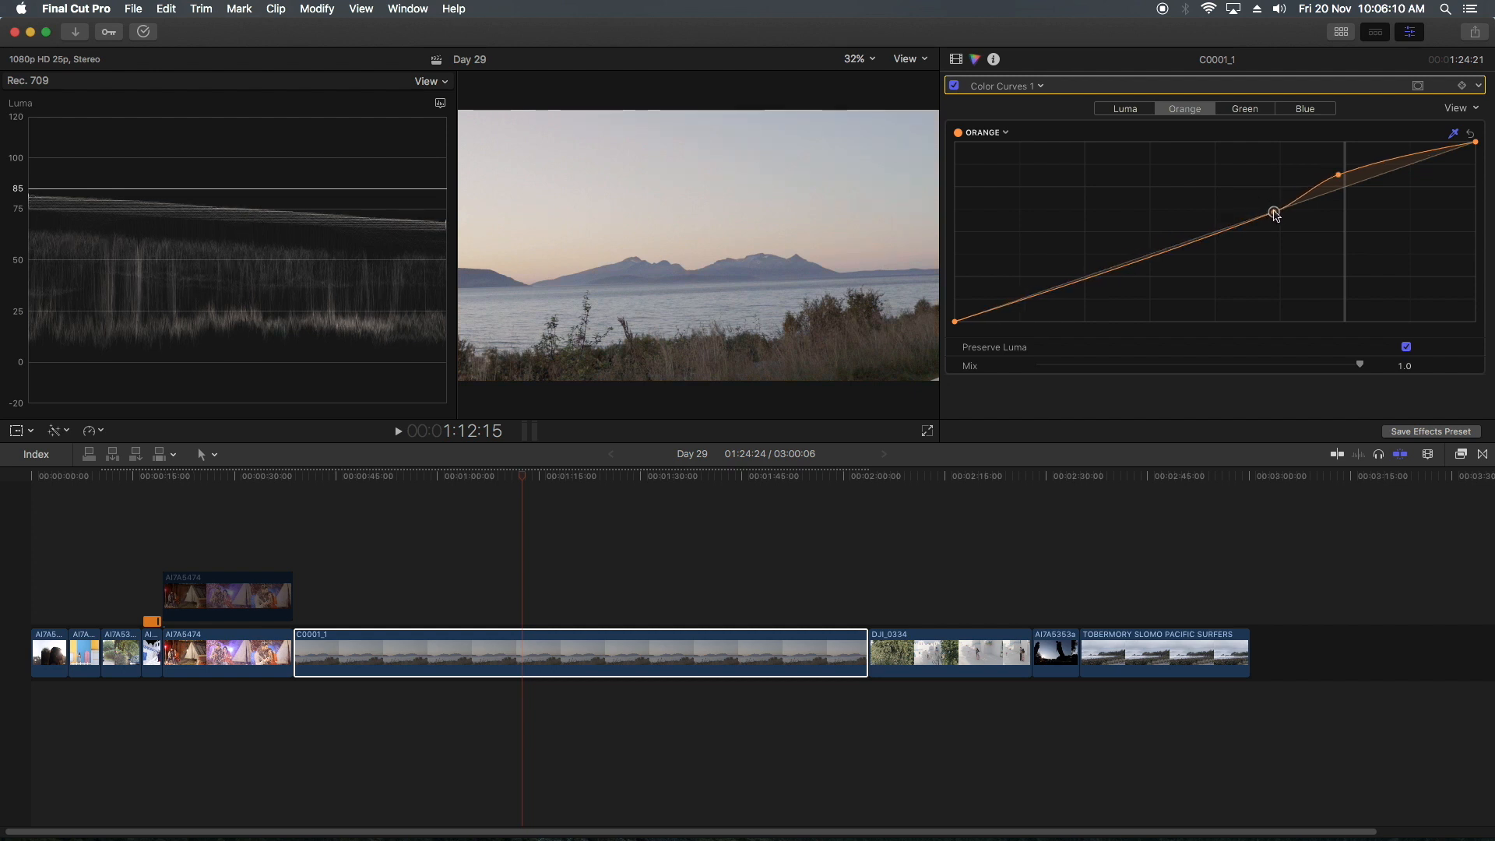
pyautogui.moveTo(1378, 161); pyautogui.dragTo(1329, 173)
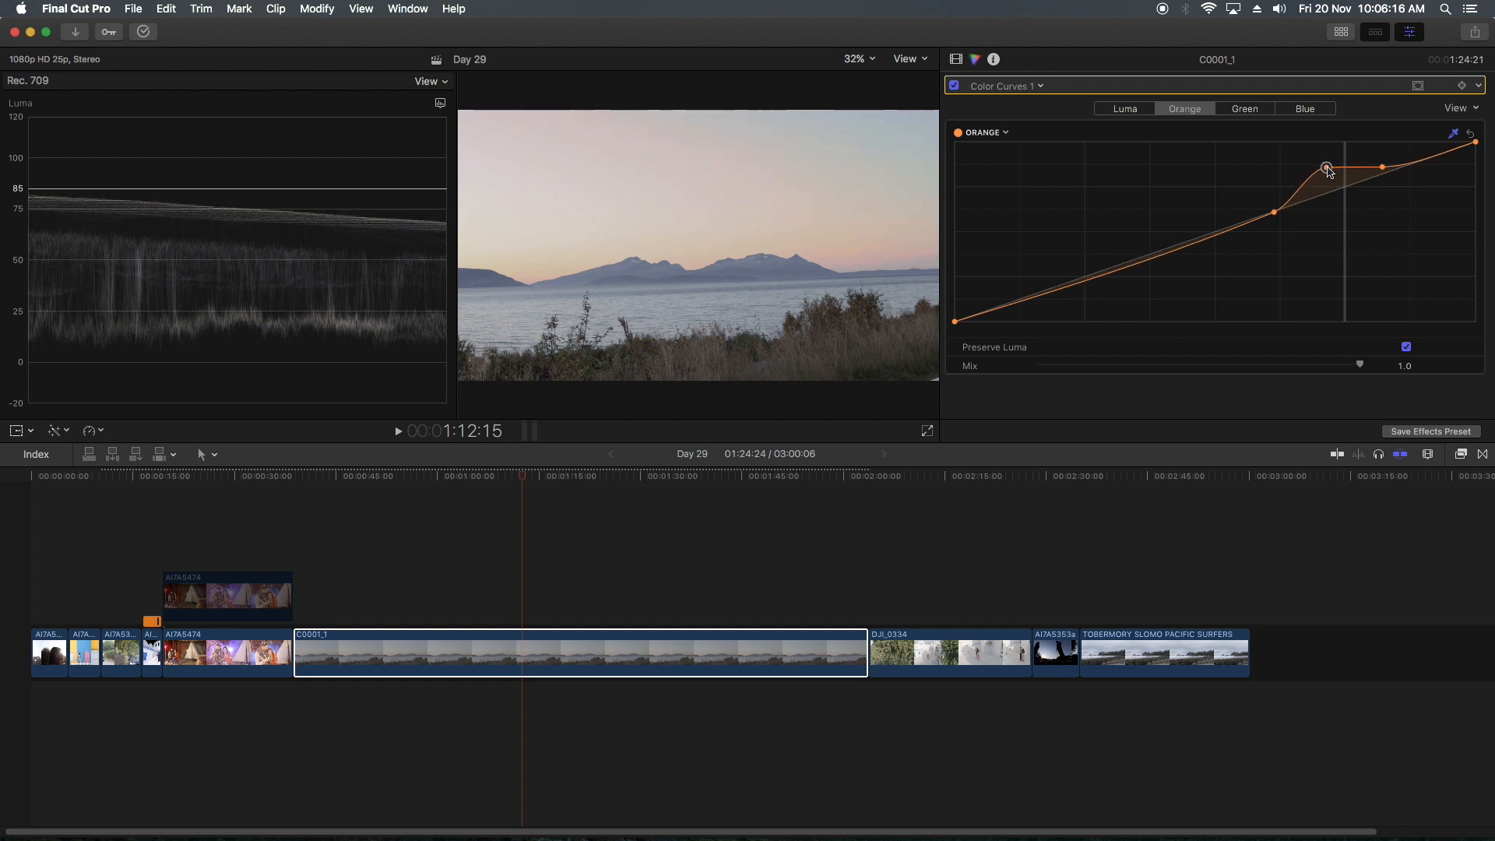
pyautogui.click(1382, 168)
# Add a second Color Wheels correction to C0001_1 with a color mask sampled from the foreground grass and bushes
pyautogui.click(1005, 86)
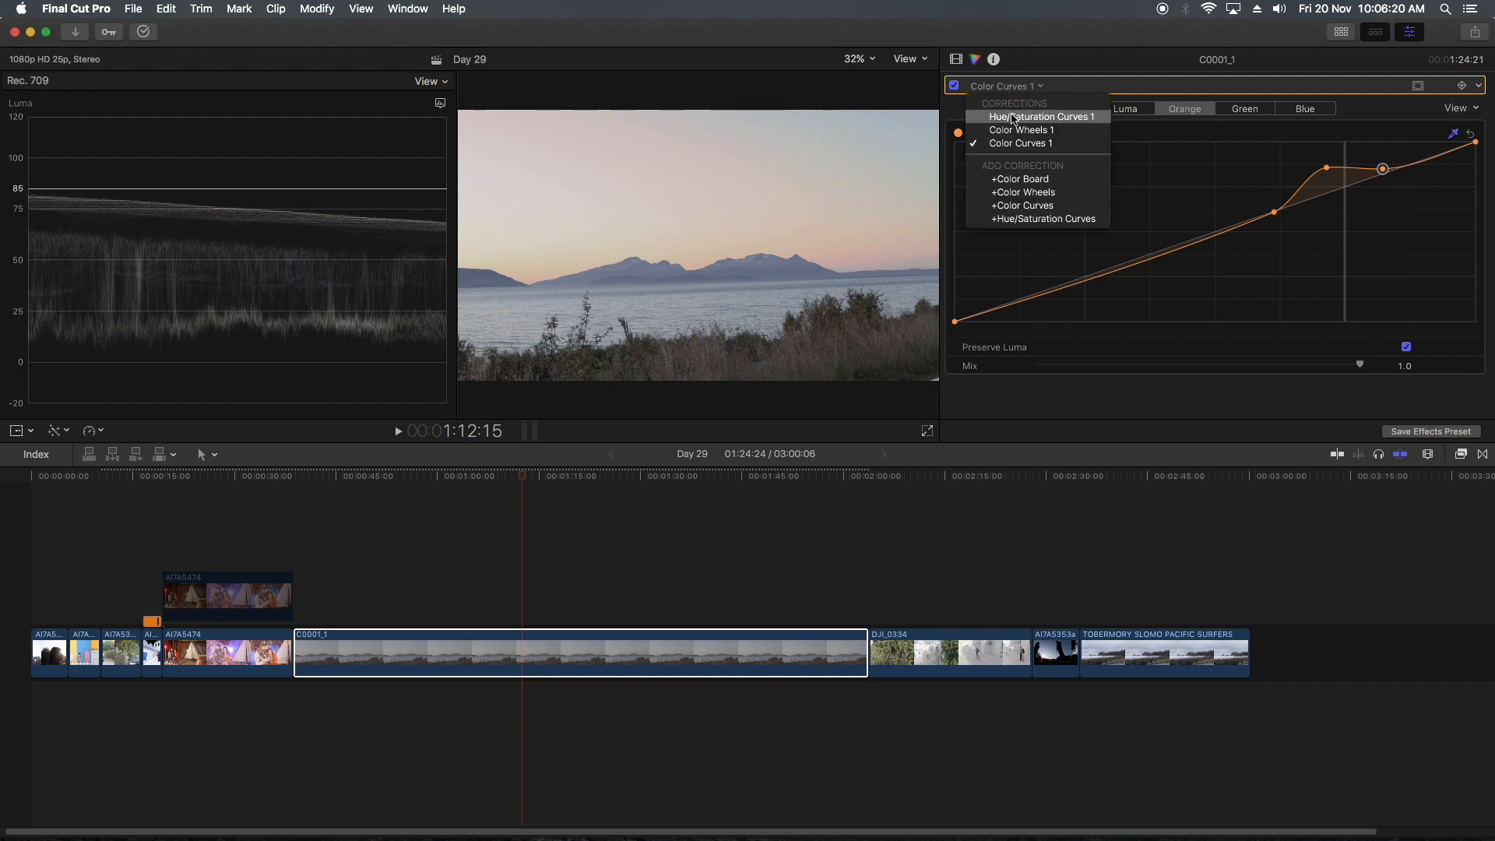
pyautogui.click(1016, 193)
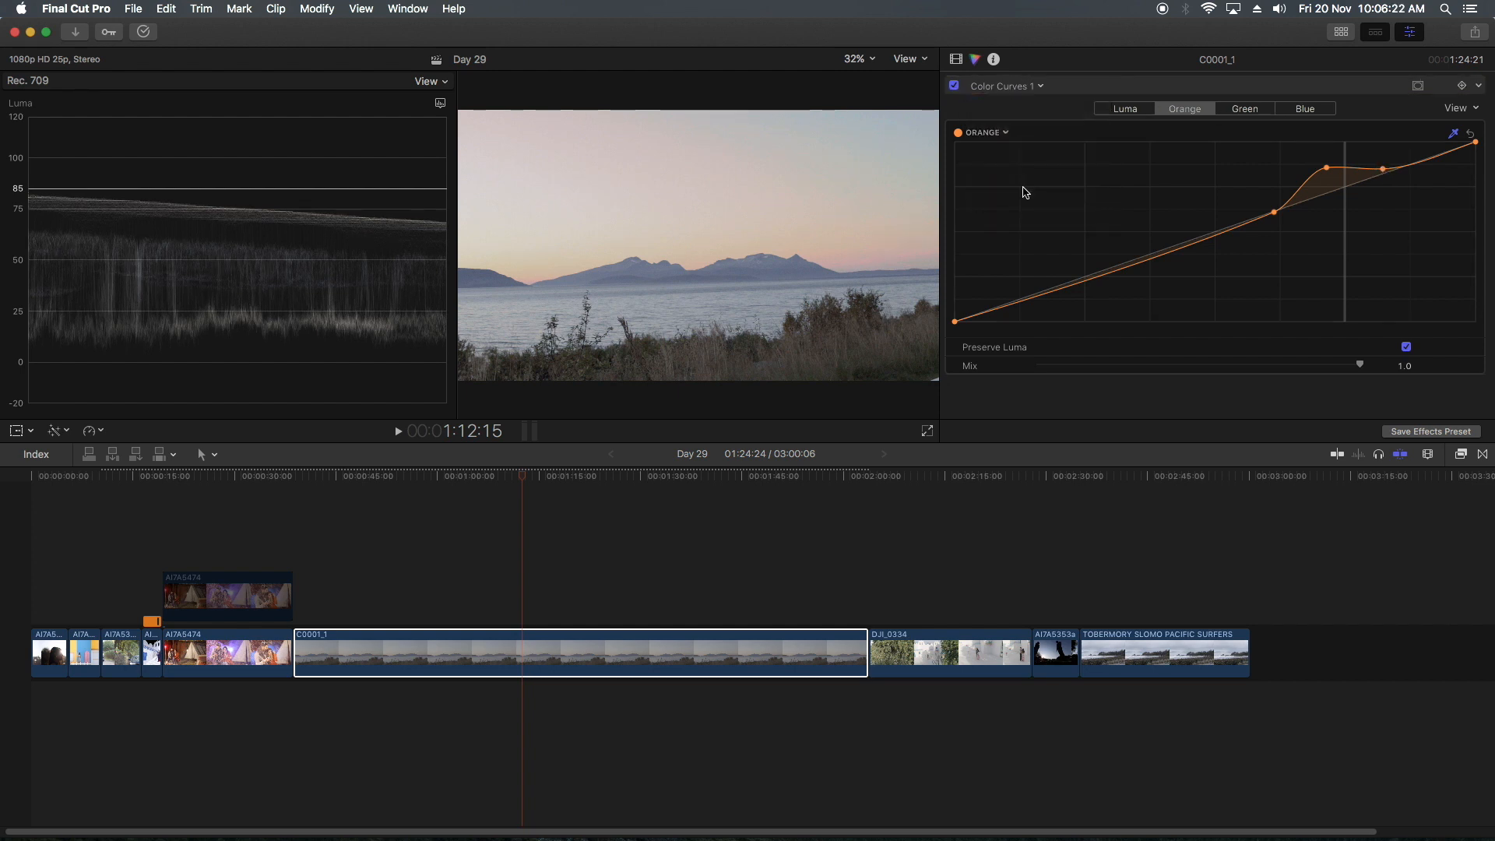
pyautogui.click(1418, 86)
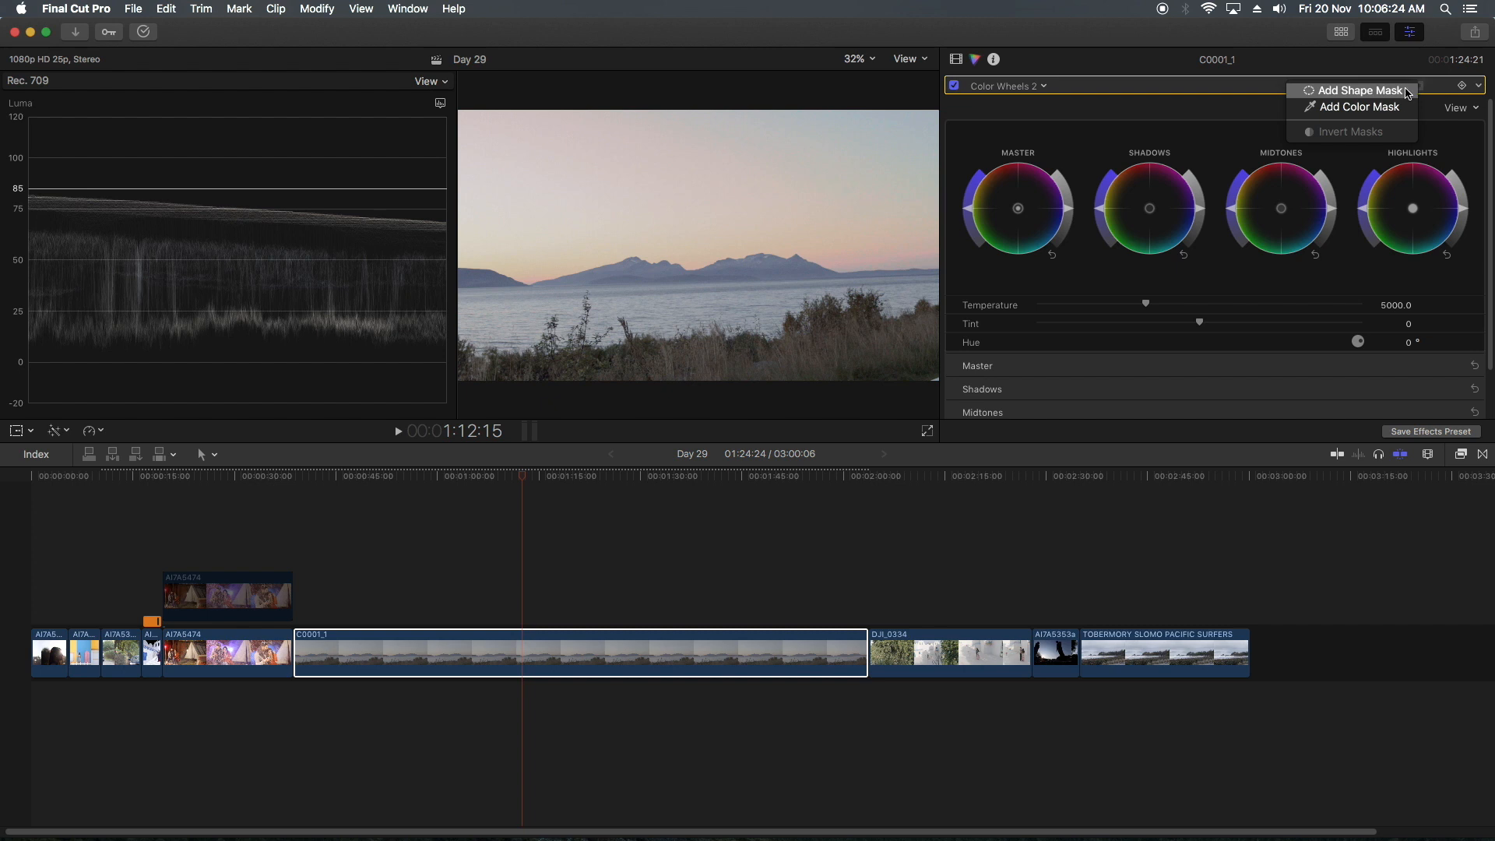
pyautogui.click(1371, 109)
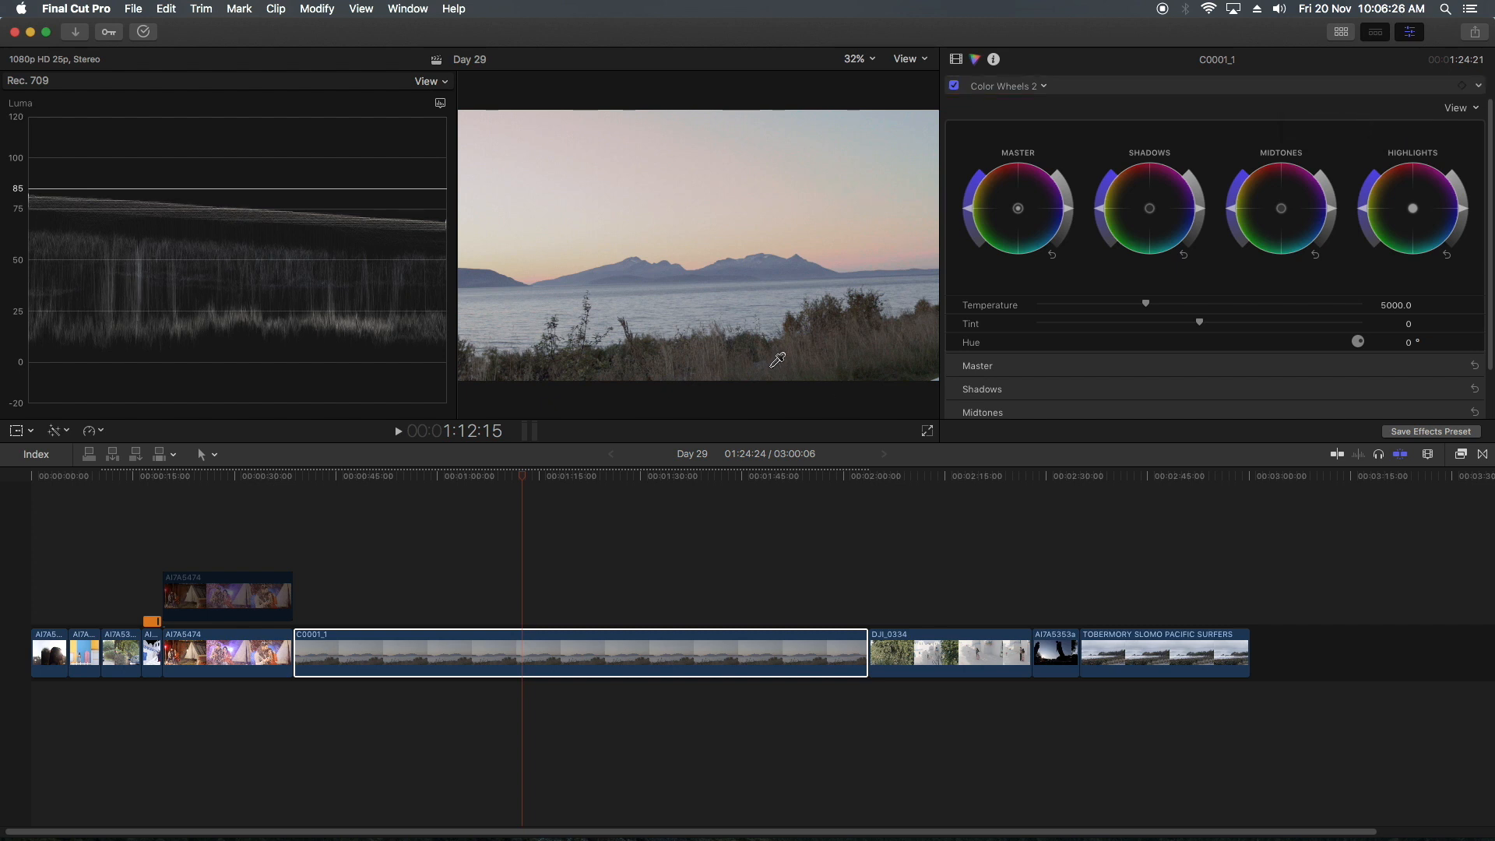
pyautogui.moveTo(829, 358); pyautogui.dragTo(828, 359)
# Set the color mask's softness to 31.4, raise the master saturation and shift the shadows towards yellow-orange
pyautogui.moveTo(1100, 383); pyautogui.dragTo(1111, 381)
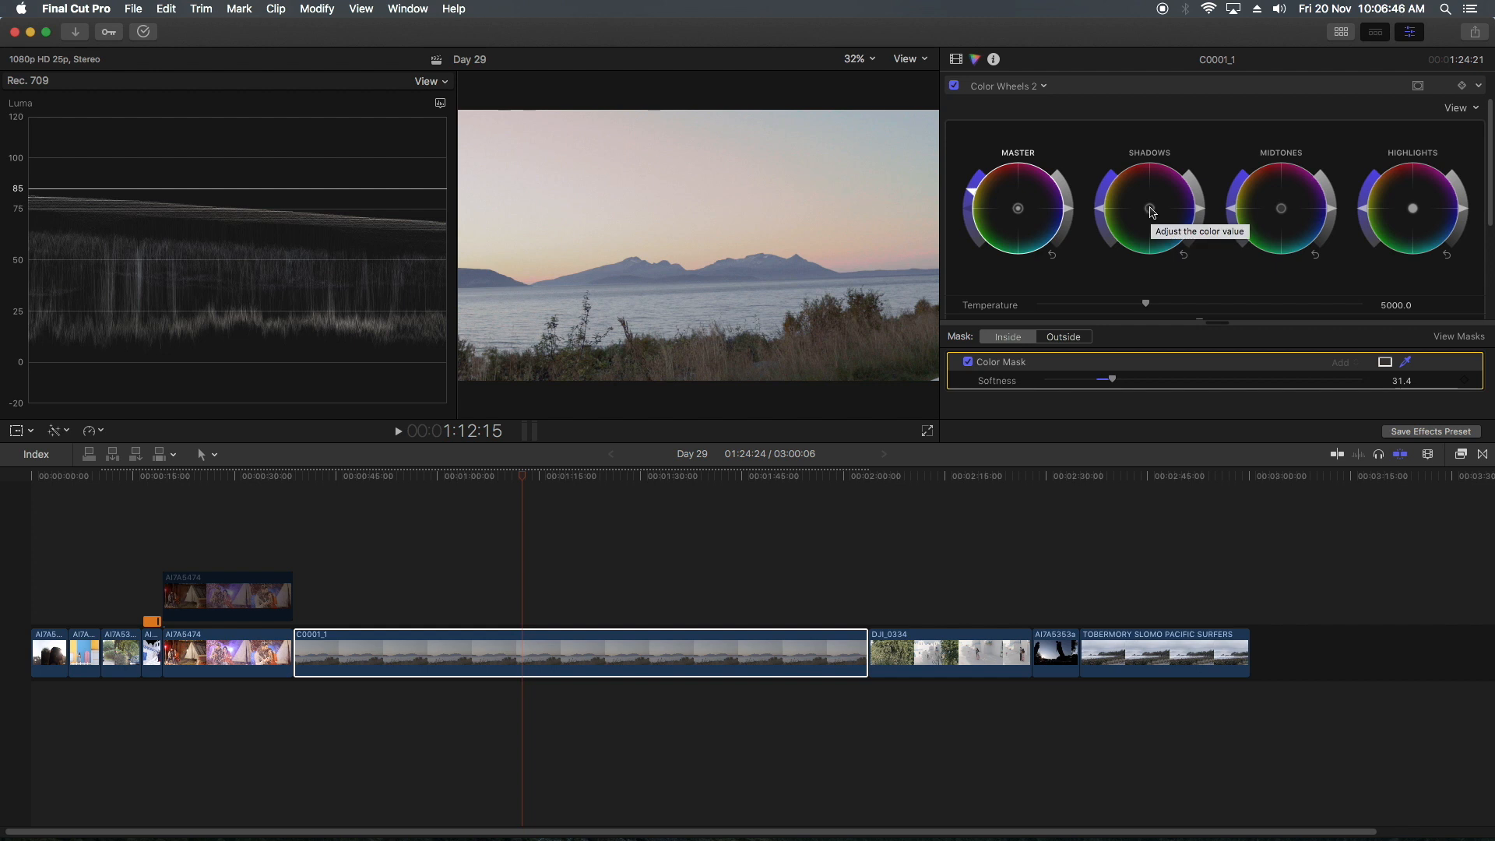
pyautogui.moveTo(1150, 213); pyautogui.dragTo(1141, 206)
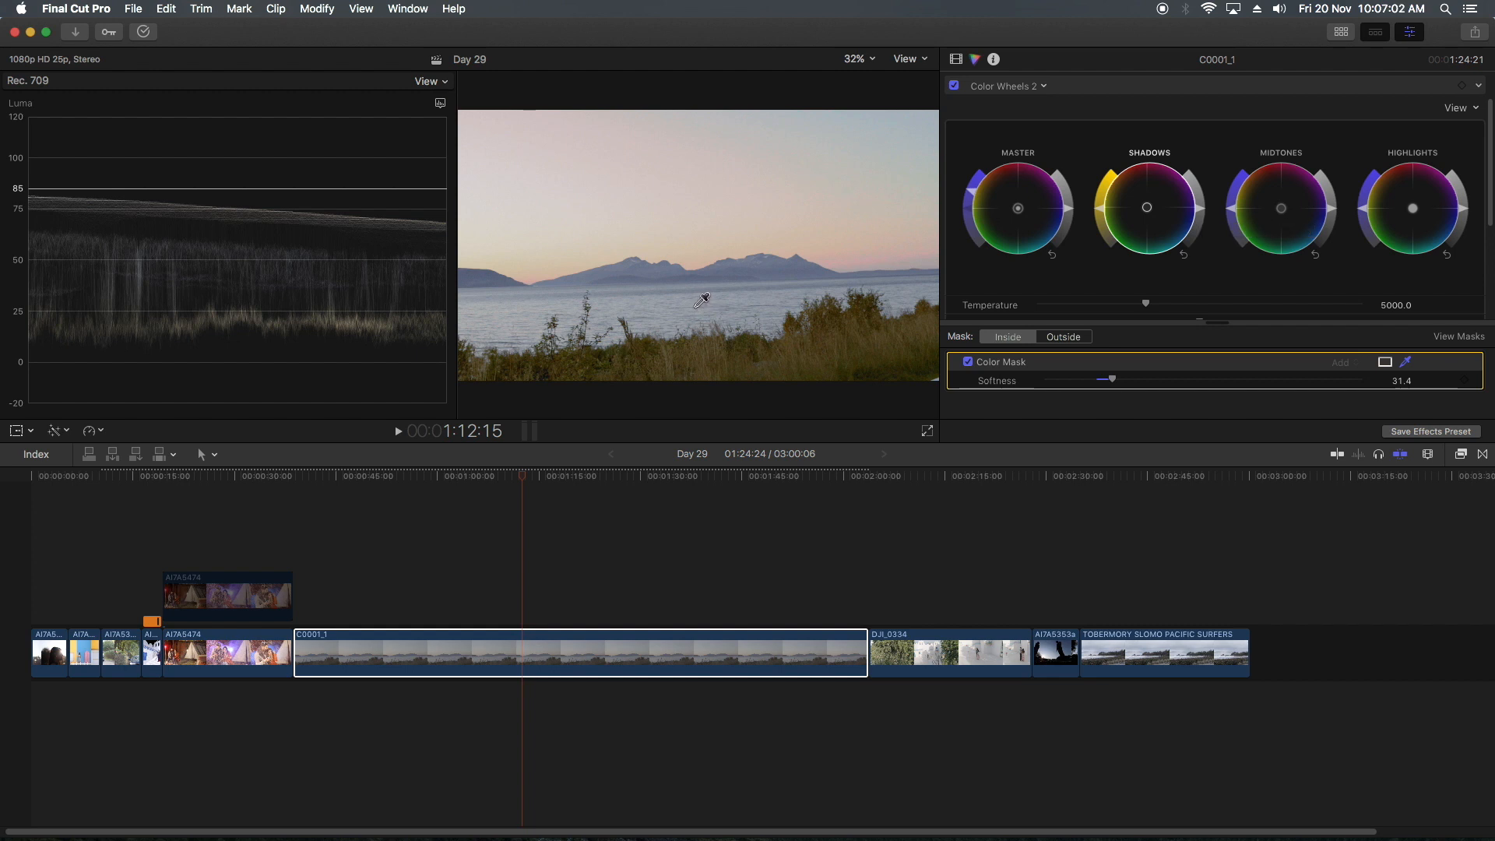
# Add a second Hue/Saturation Curves correction to C0001_1 and raise the Hue vs Sat curve at the blue sampled from the water
pyautogui.click(1036, 87)
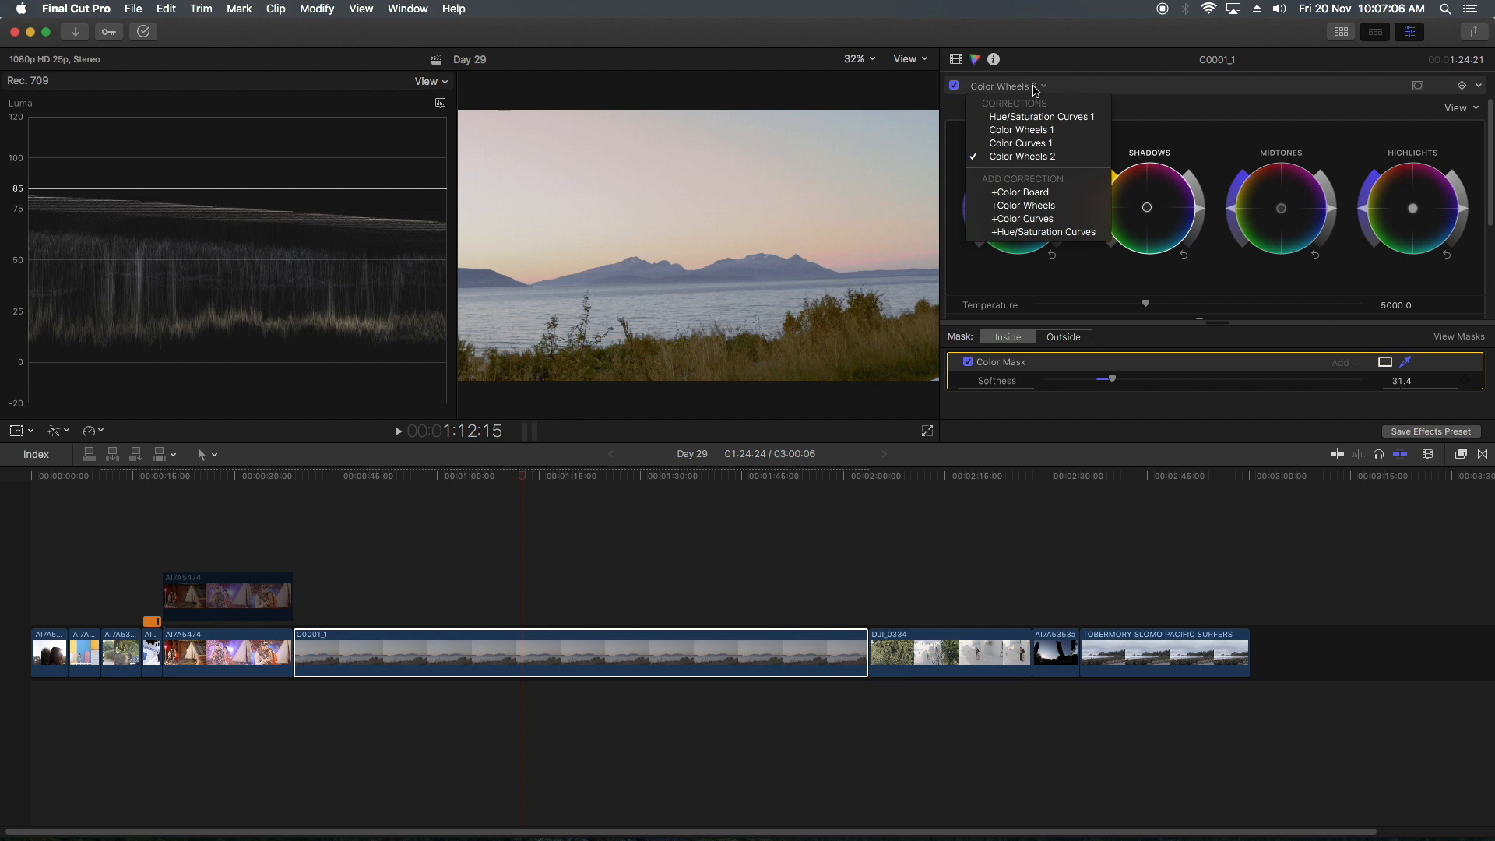
pyautogui.click(1043, 232)
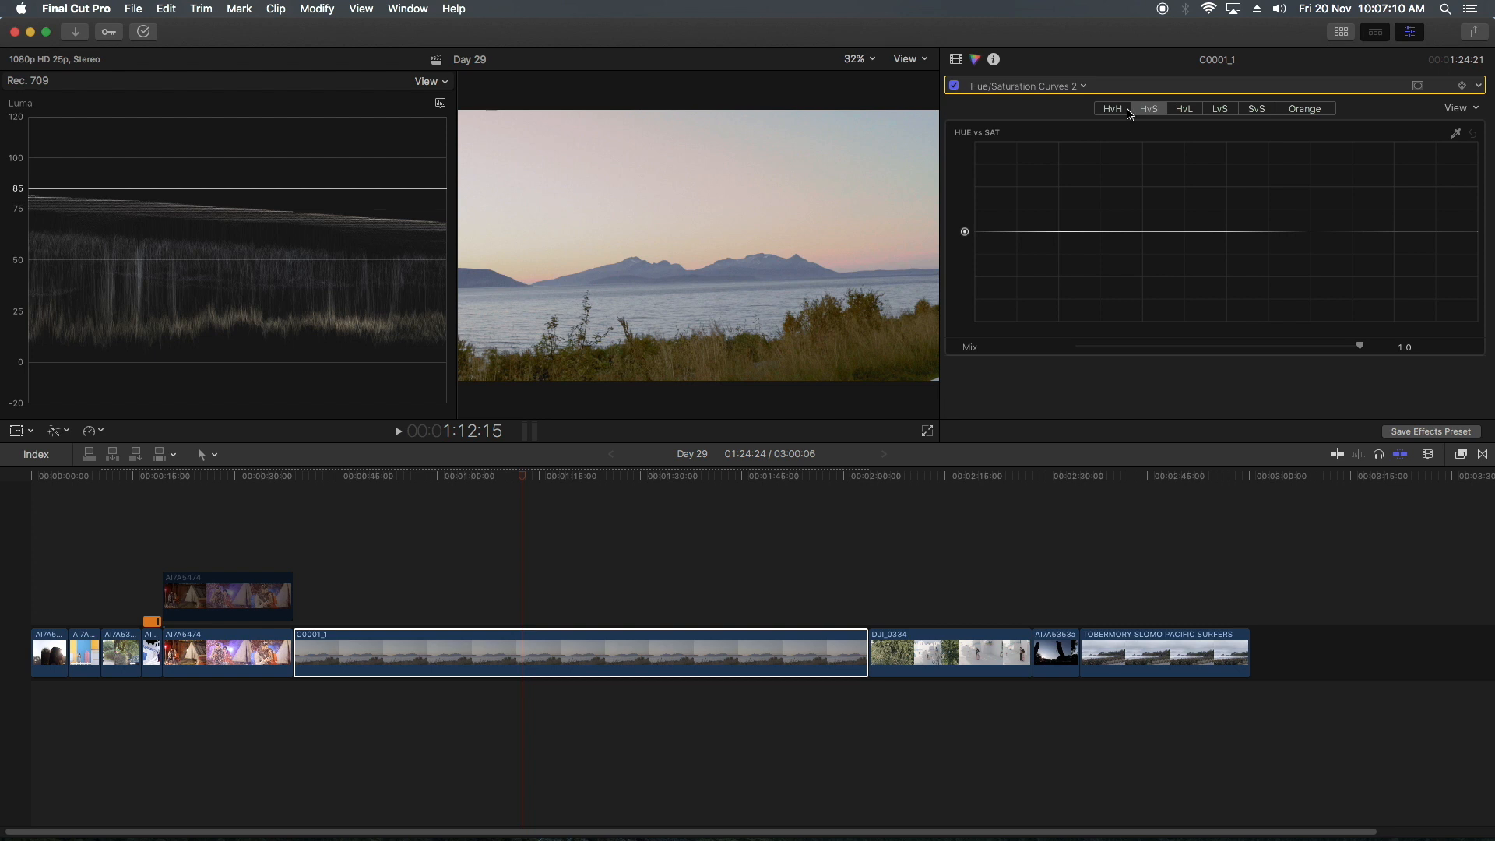
pyautogui.click(1457, 134)
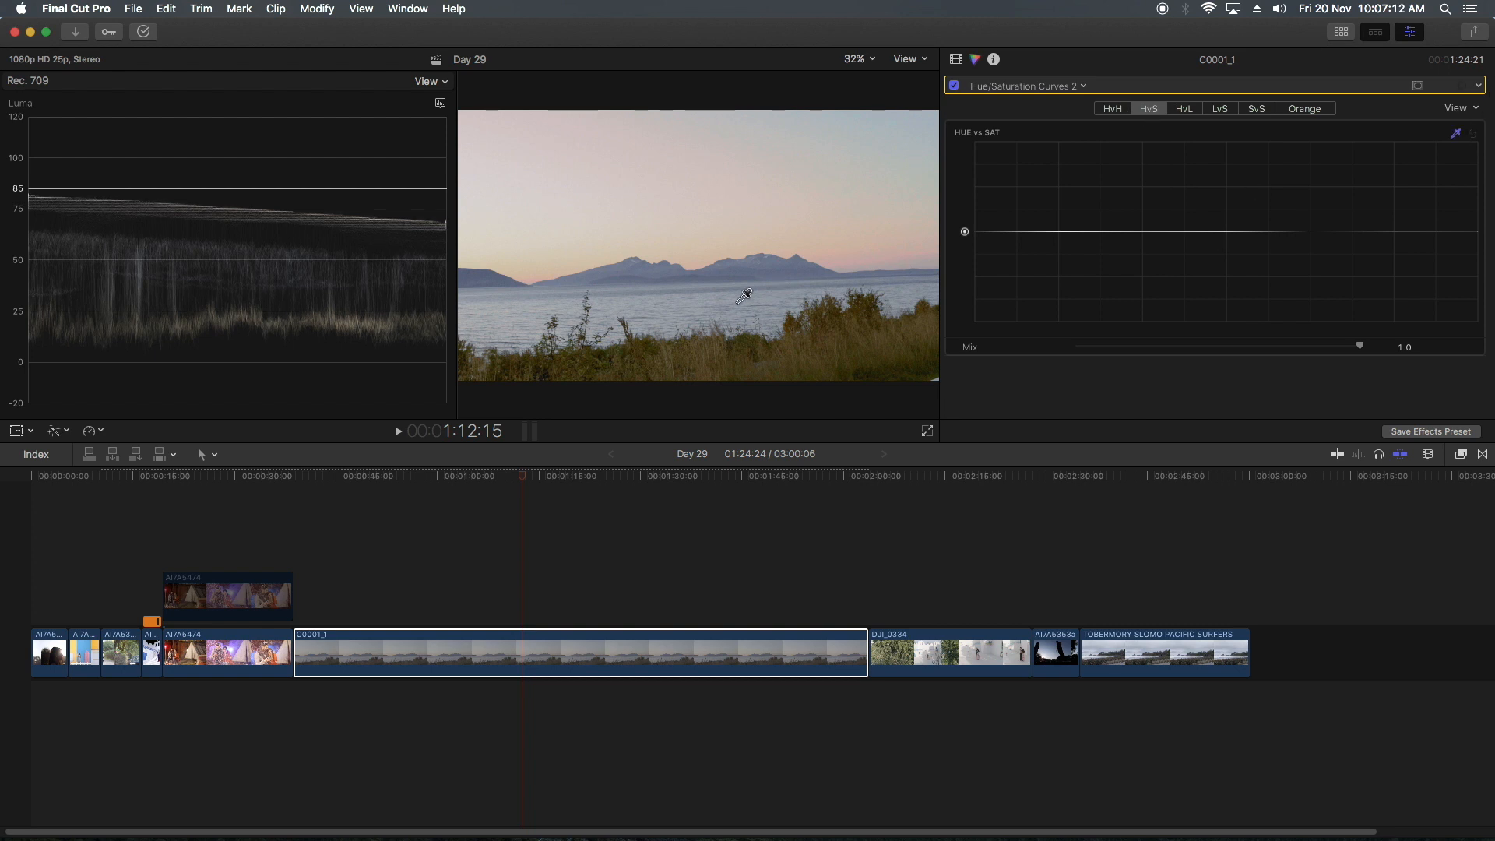
pyautogui.click(678, 300)
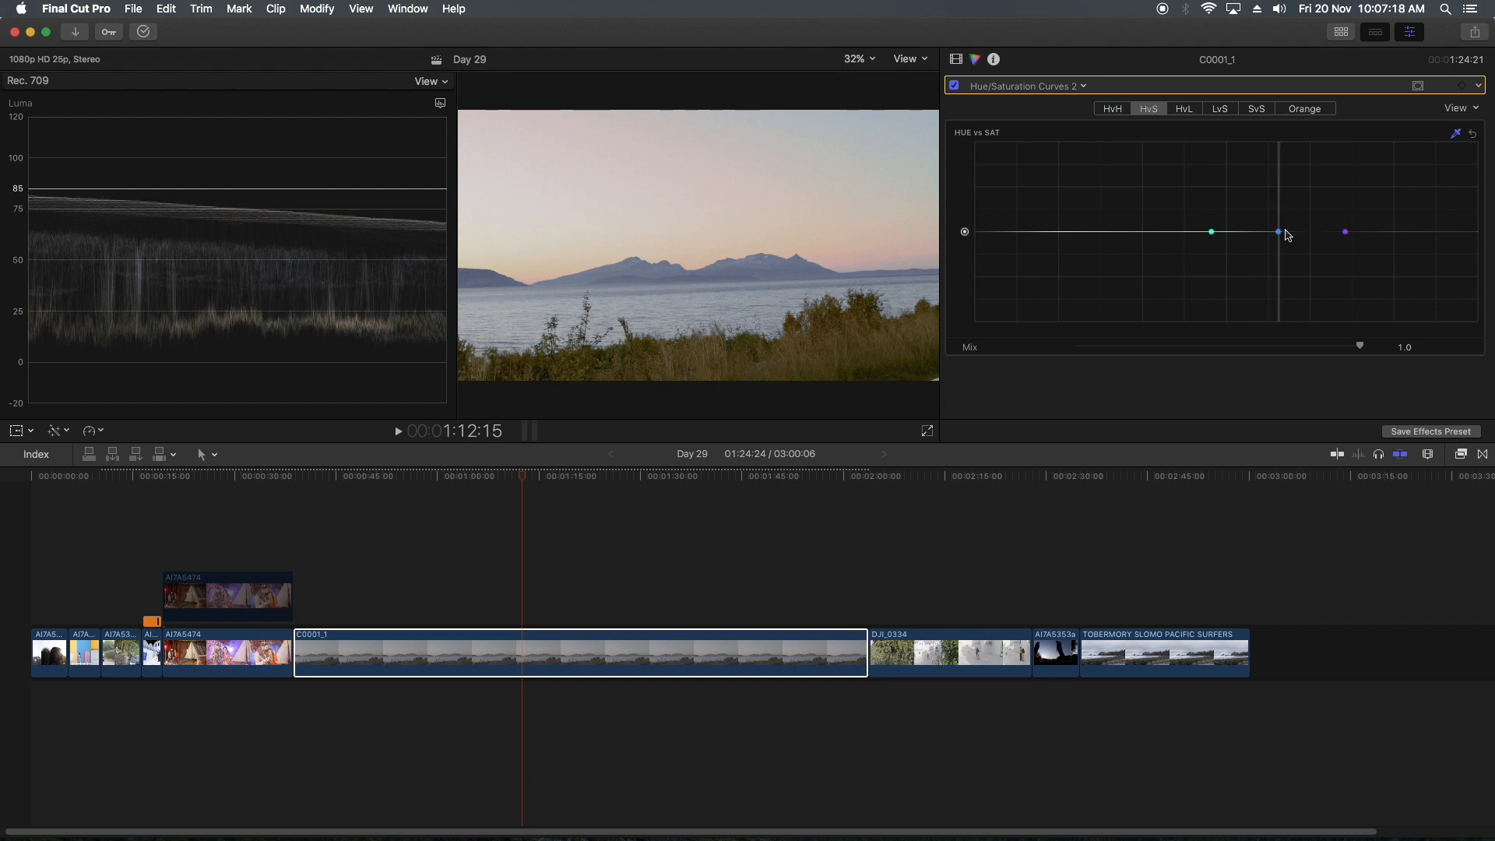
pyautogui.moveTo(1281, 232); pyautogui.dragTo(1280, 173)
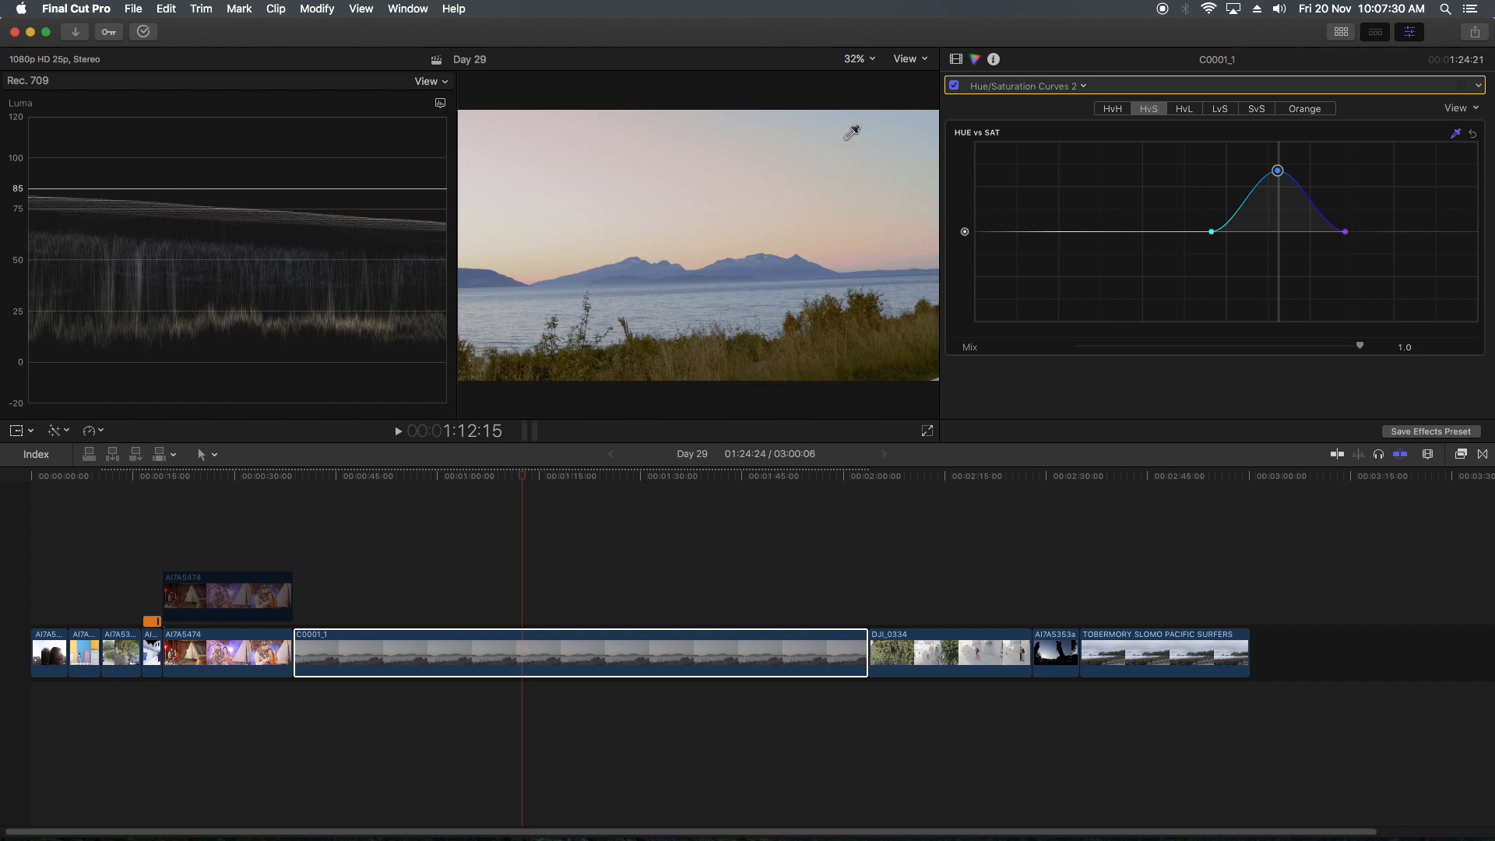
pyautogui.click(962, 60)
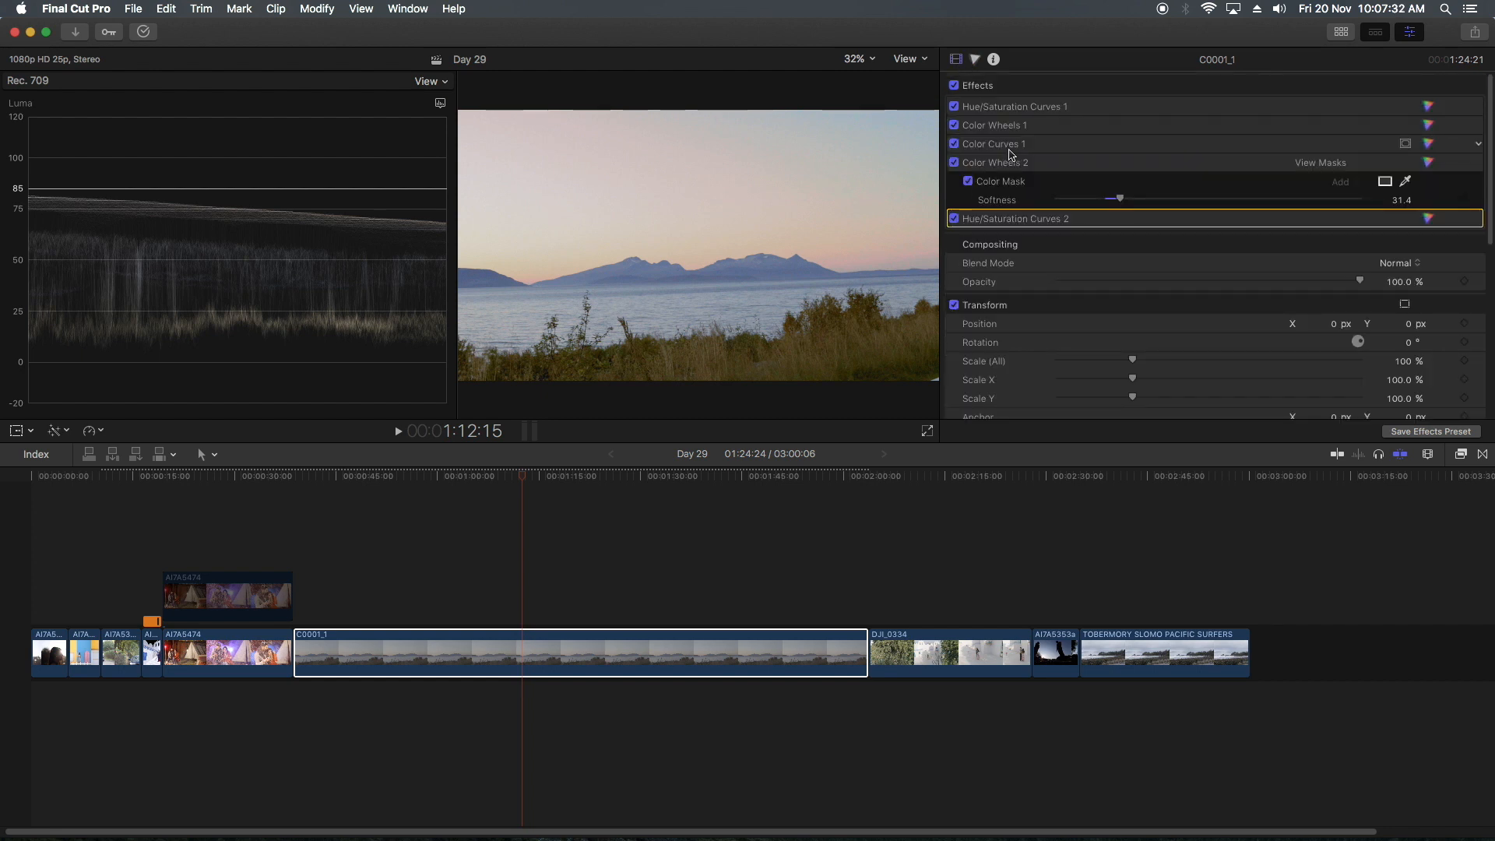
pyautogui.click(975, 60)
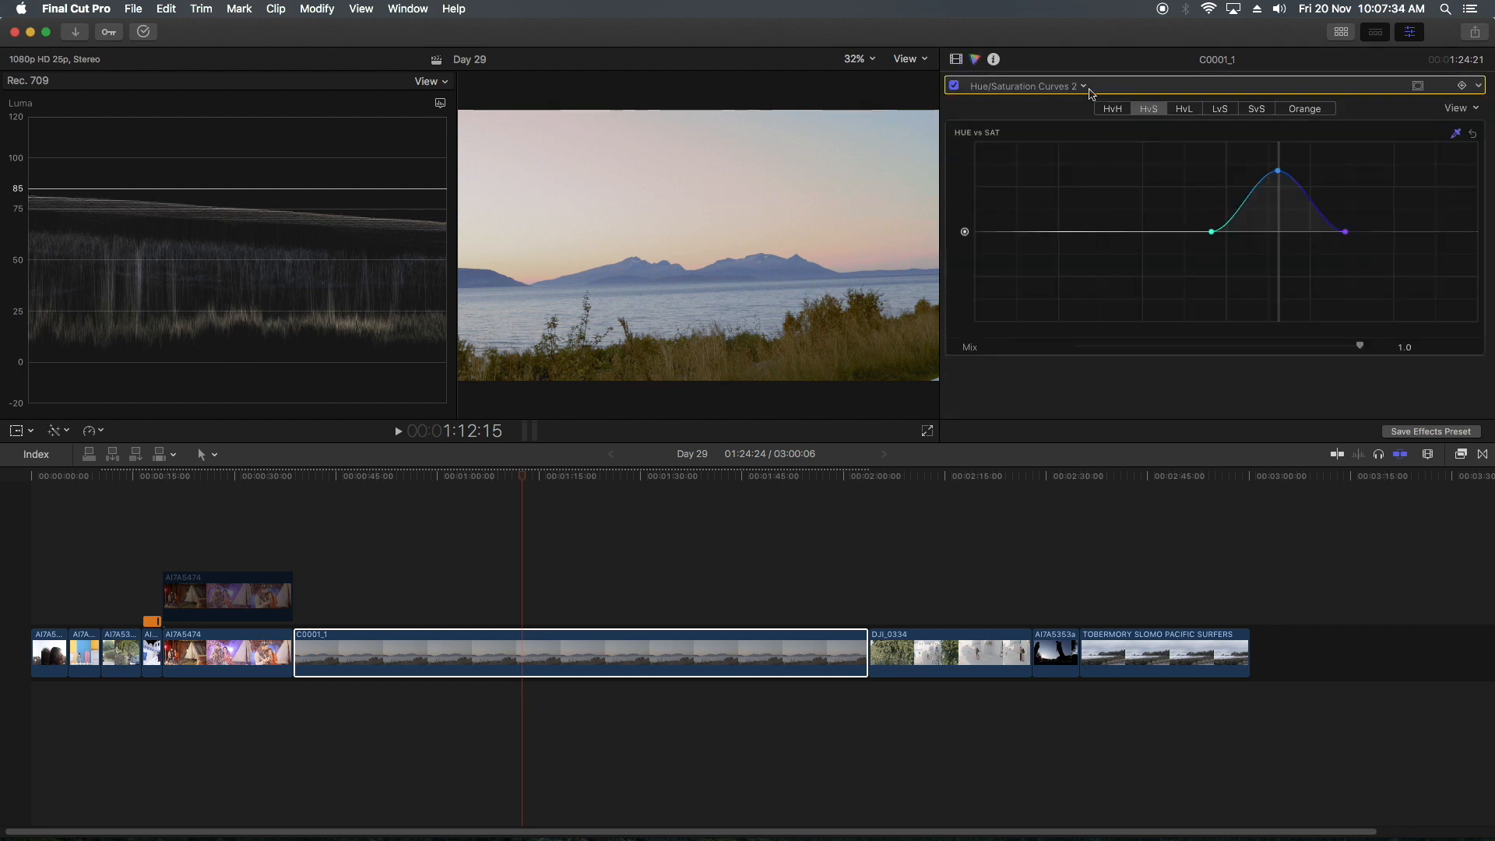
# Add a third Color Wheels correction to C0001_1 and shift its highlights slightly towards orange
pyautogui.click(990, 87)
pyautogui.click(1025, 220)
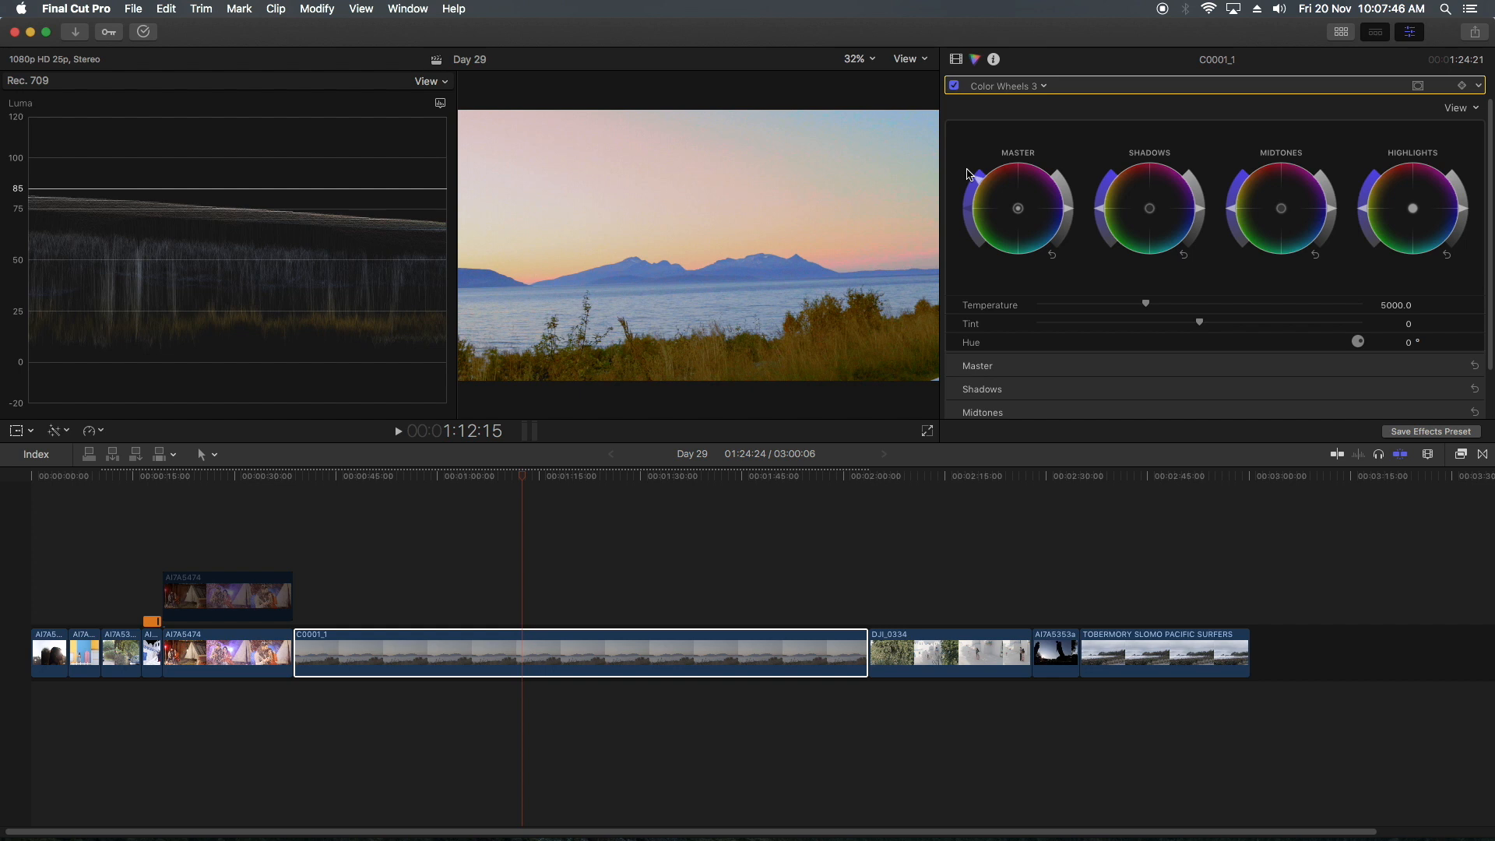
pyautogui.moveTo(968, 173); pyautogui.dragTo(966, 210)
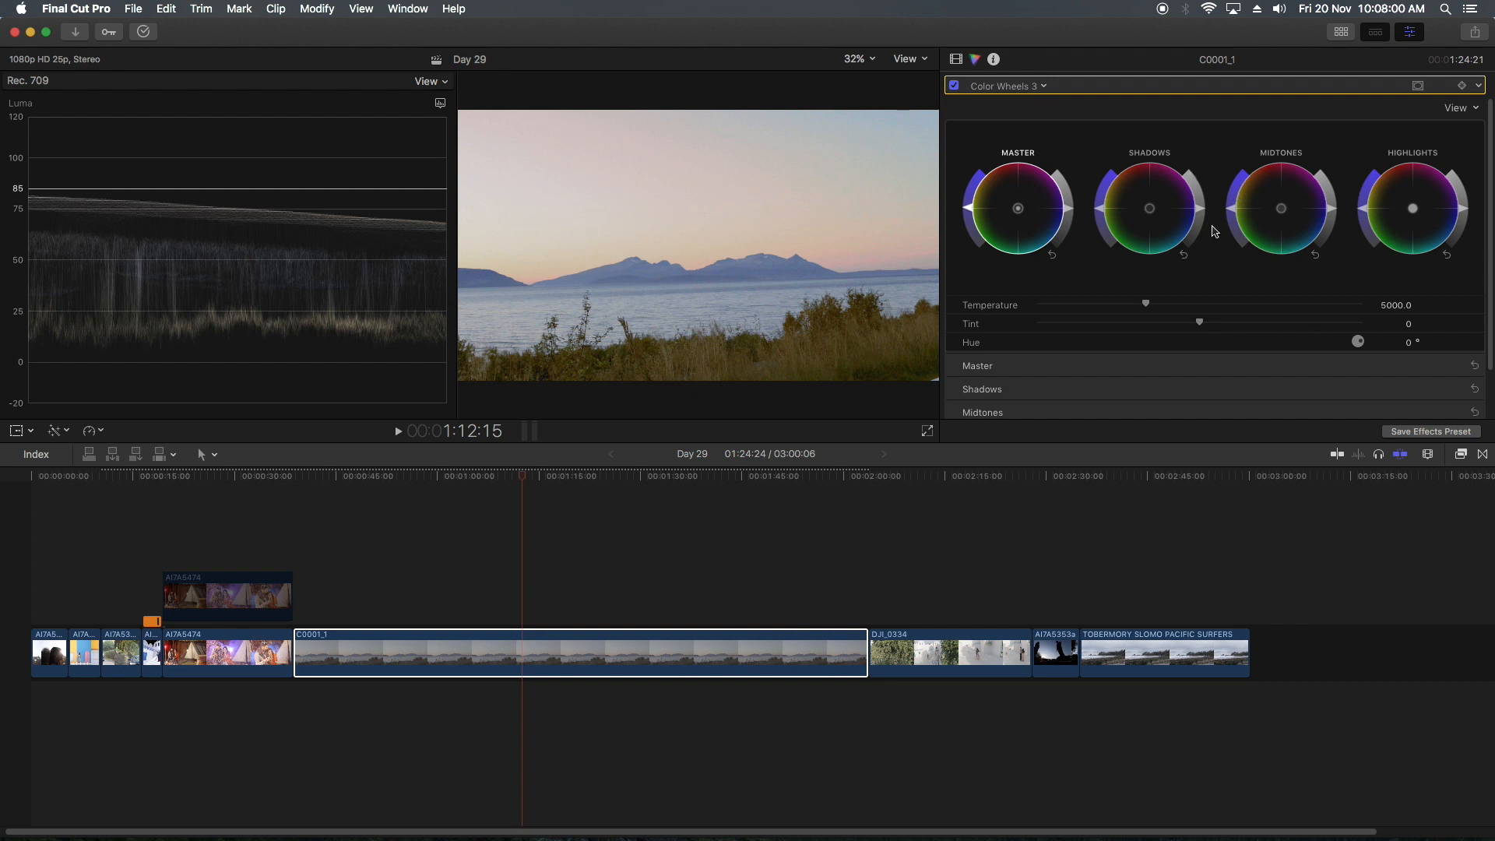
pyautogui.moveTo(1414, 209); pyautogui.dragTo(1408, 205)
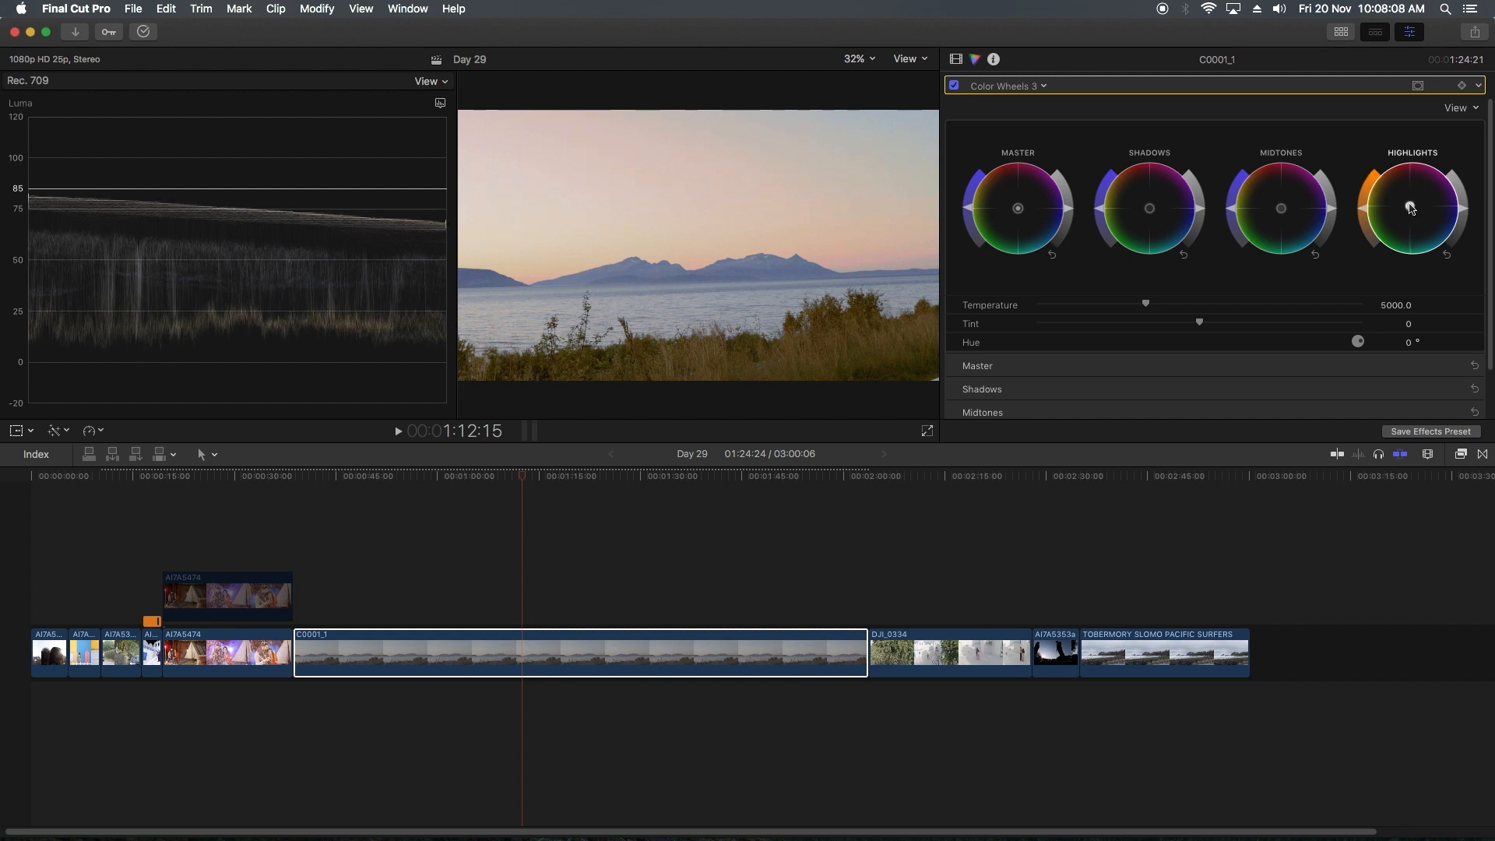
# Add a shape mask to the third Color Wheels correction, square it into a rectangle and spread it across the full width of the sky
pyautogui.click(1418, 87)
pyautogui.click(1366, 95)
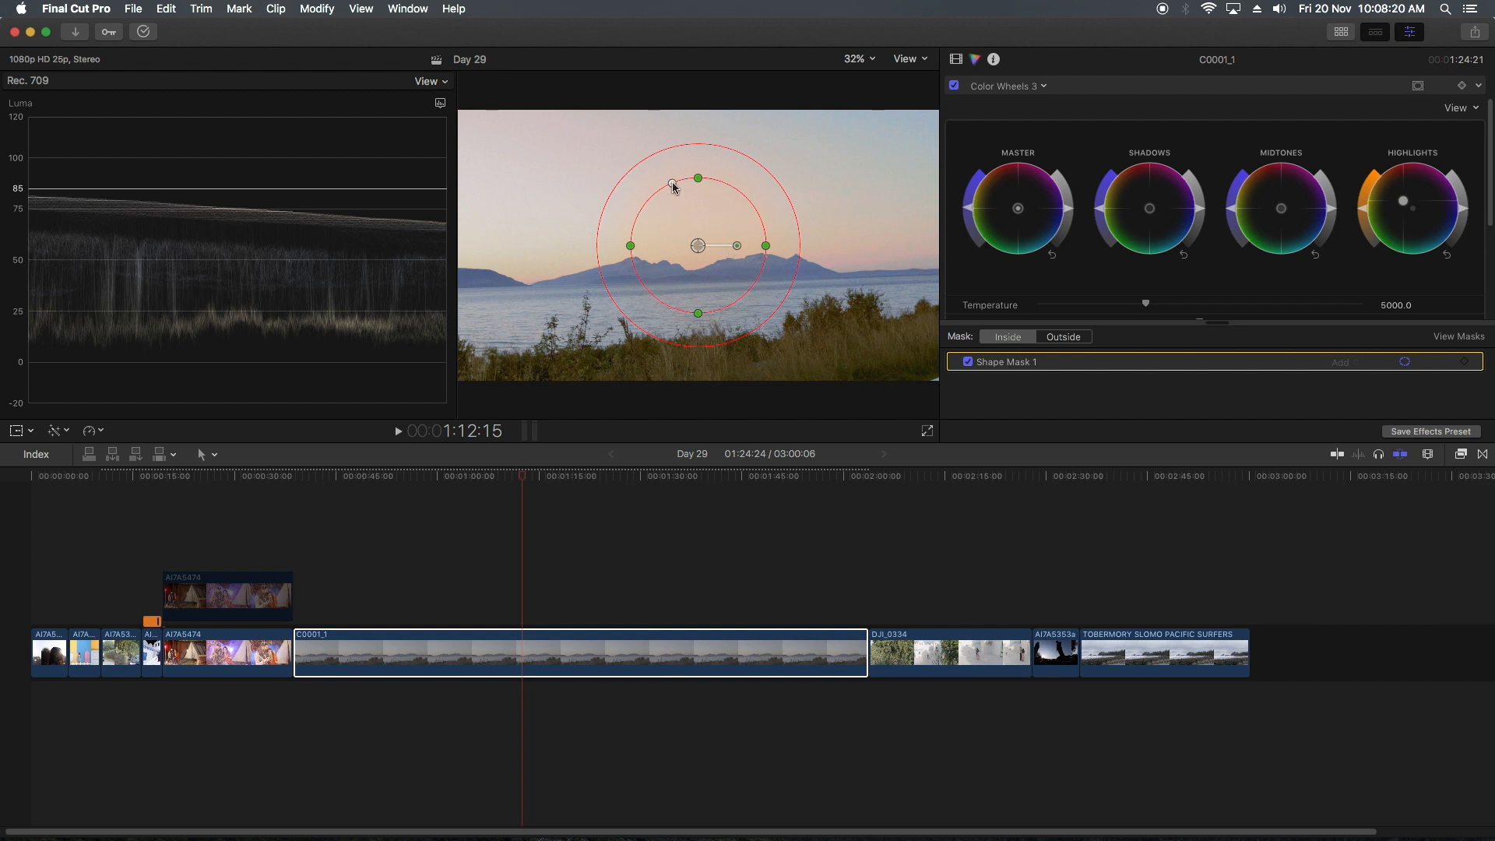
pyautogui.moveTo(670, 185); pyautogui.dragTo(628, 184)
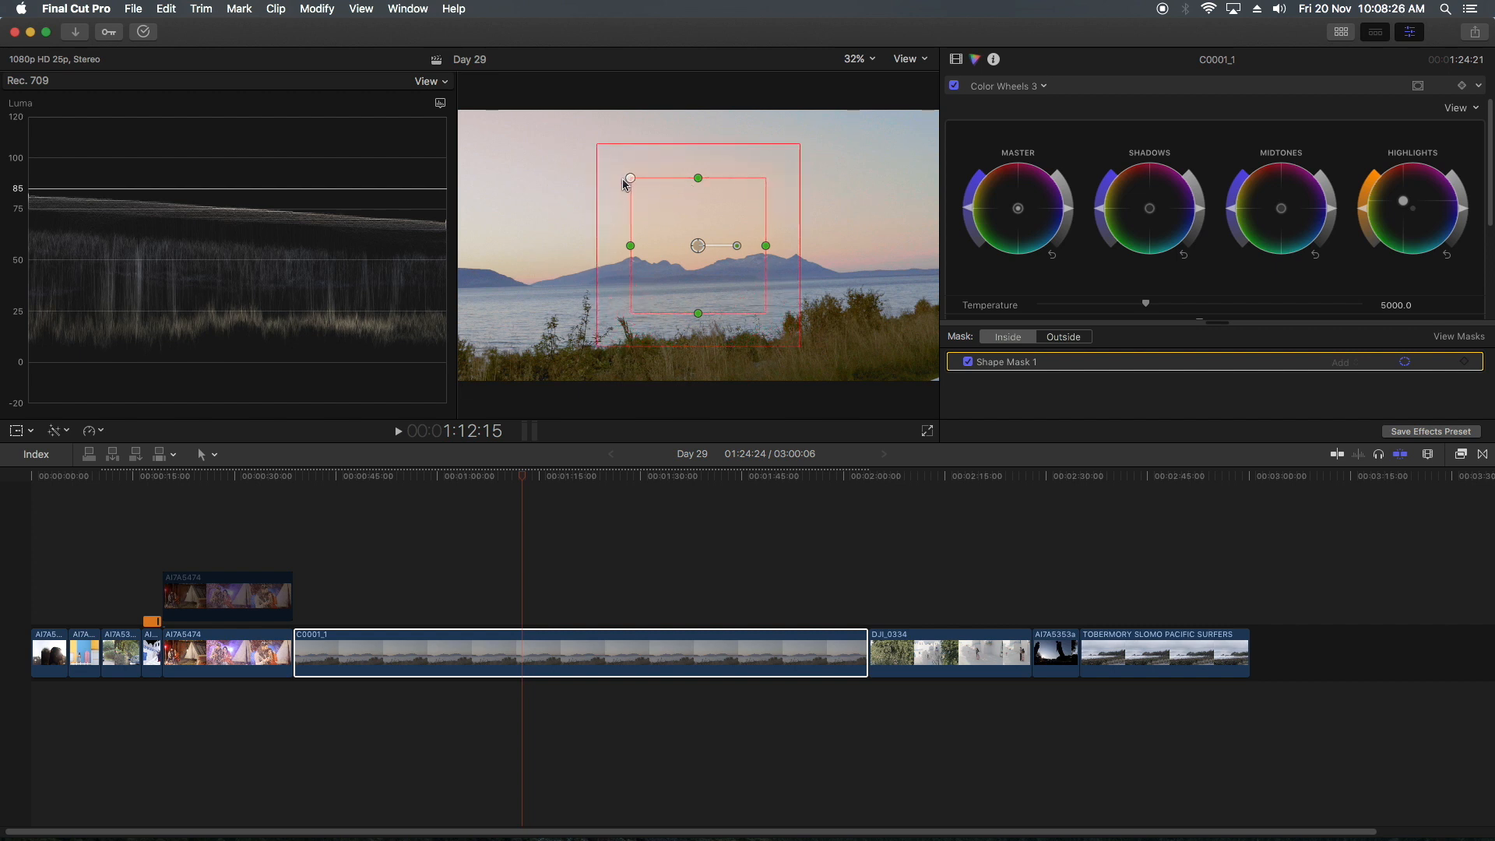
pyautogui.moveTo(701, 244); pyautogui.dragTo(441, 195)
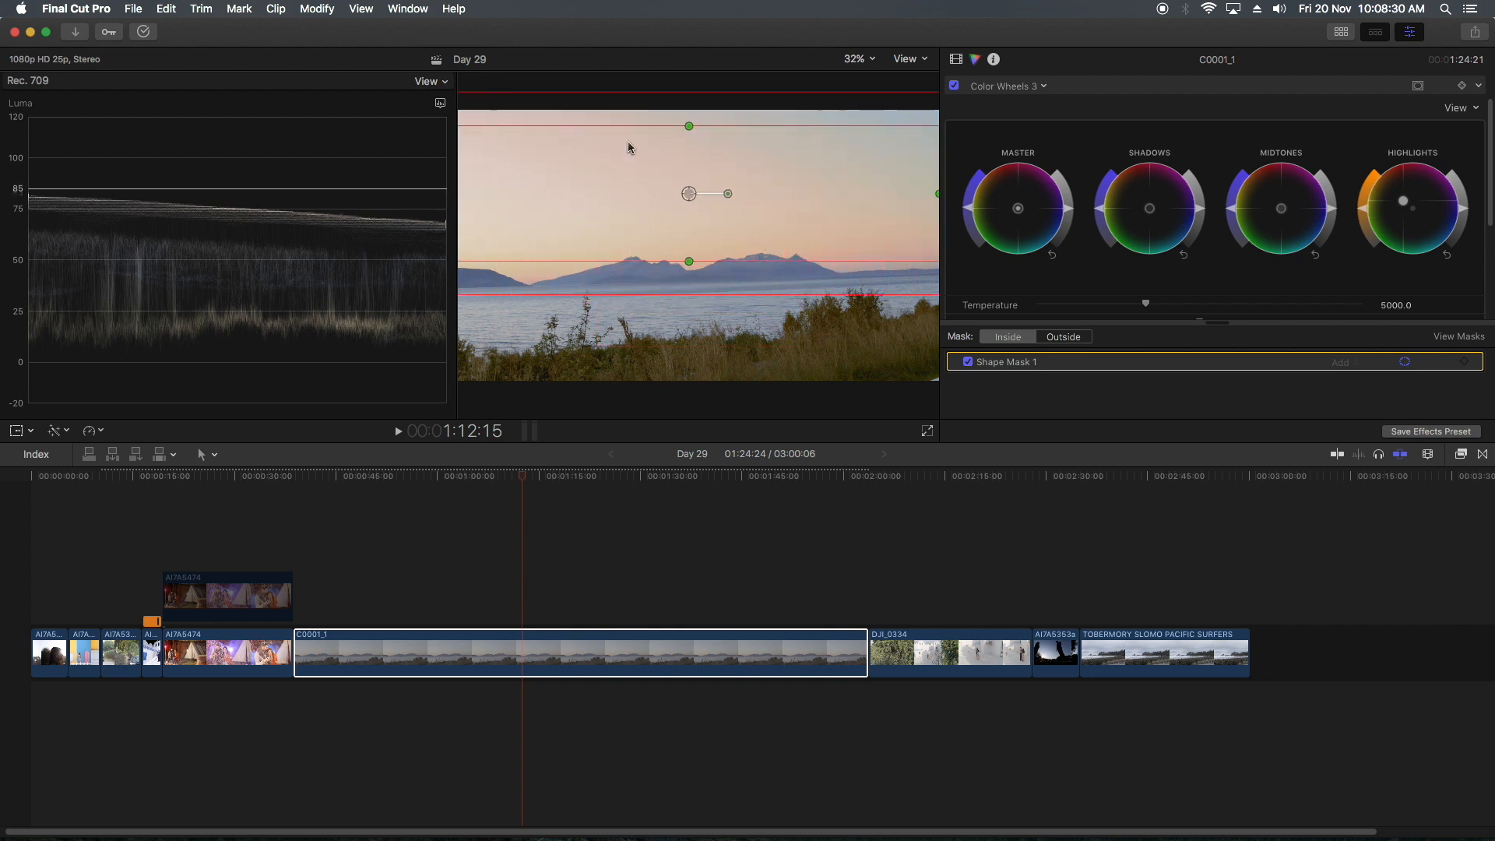
pyautogui.moveTo(690, 126); pyautogui.dragTo(690, 111)
pyautogui.moveTo(689, 195); pyautogui.dragTo(690, 151)
pyautogui.moveTo(689, 237); pyautogui.dragTo(687, 272)
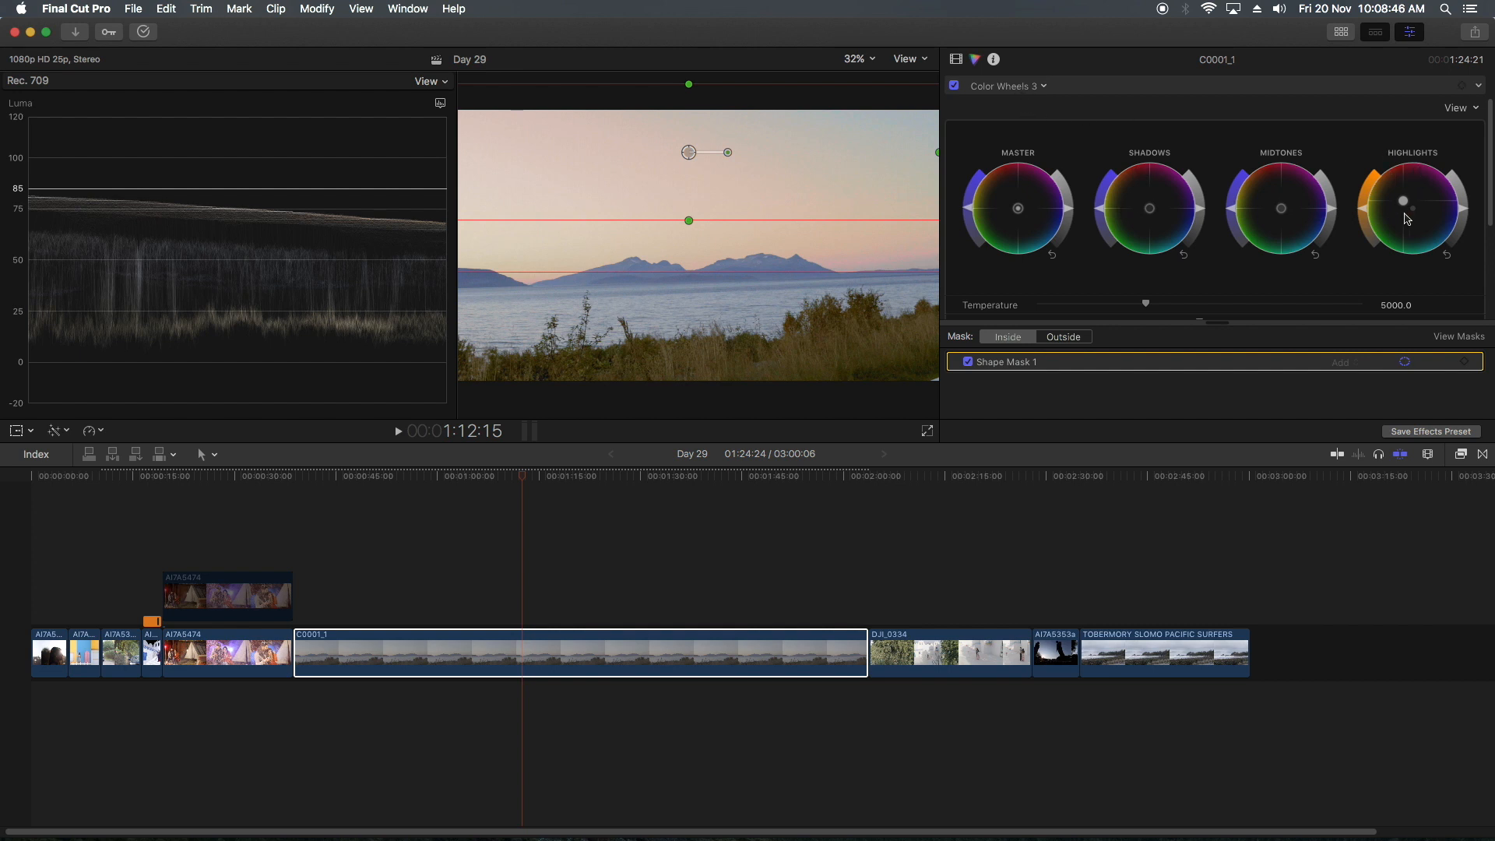
# Shift the masked sky's highlights towards blue, raise their saturation and lower their brightness slightly
pyautogui.moveTo(1403, 200); pyautogui.dragTo(1491, 294)
pyautogui.moveTo(1433, 225); pyautogui.dragTo(1477, 250)
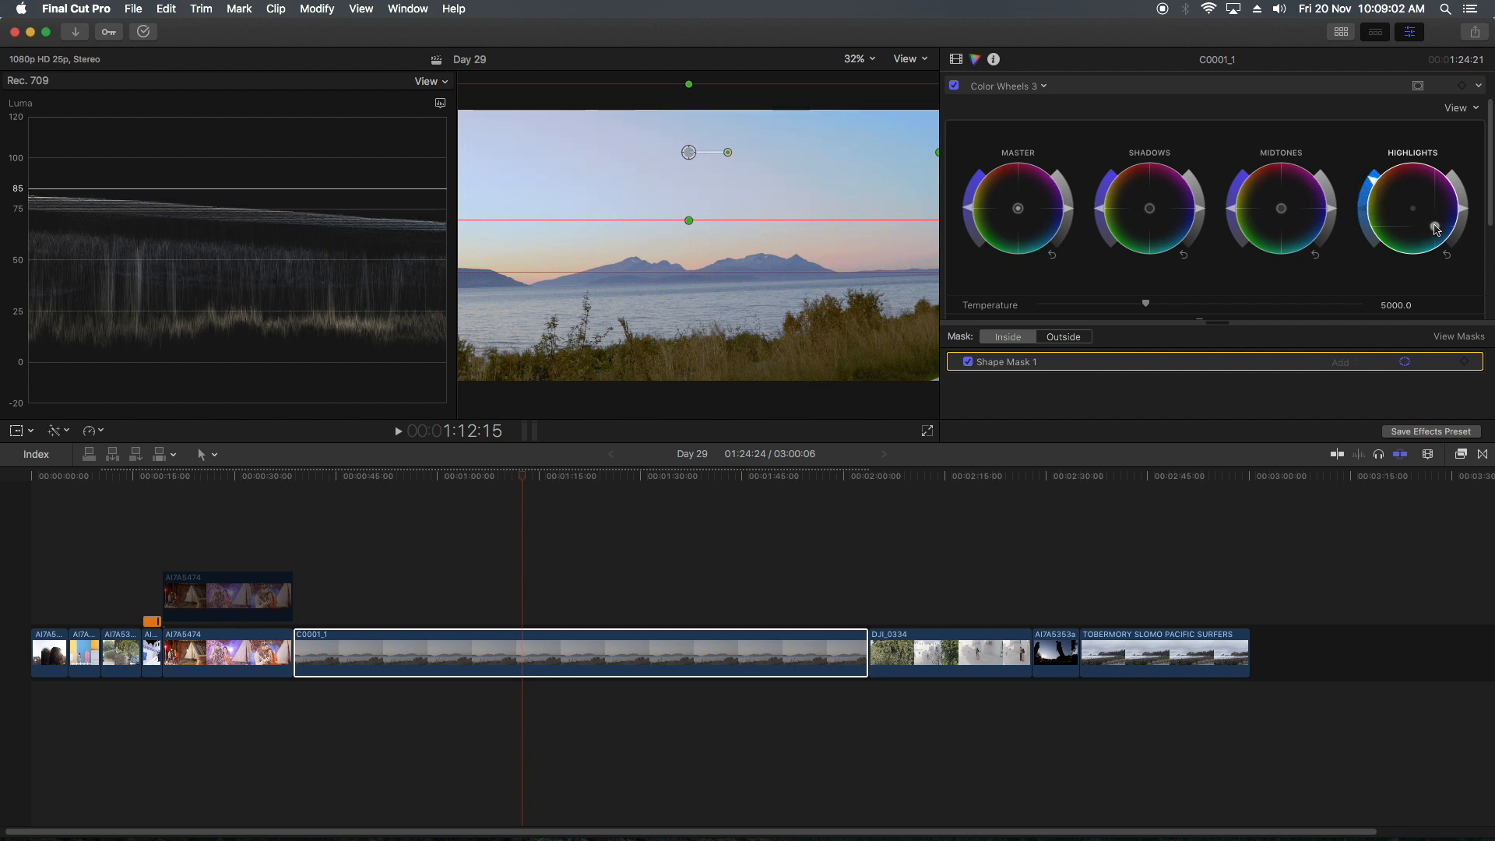
pyautogui.moveTo(1465, 207); pyautogui.dragTo(1467, 219)
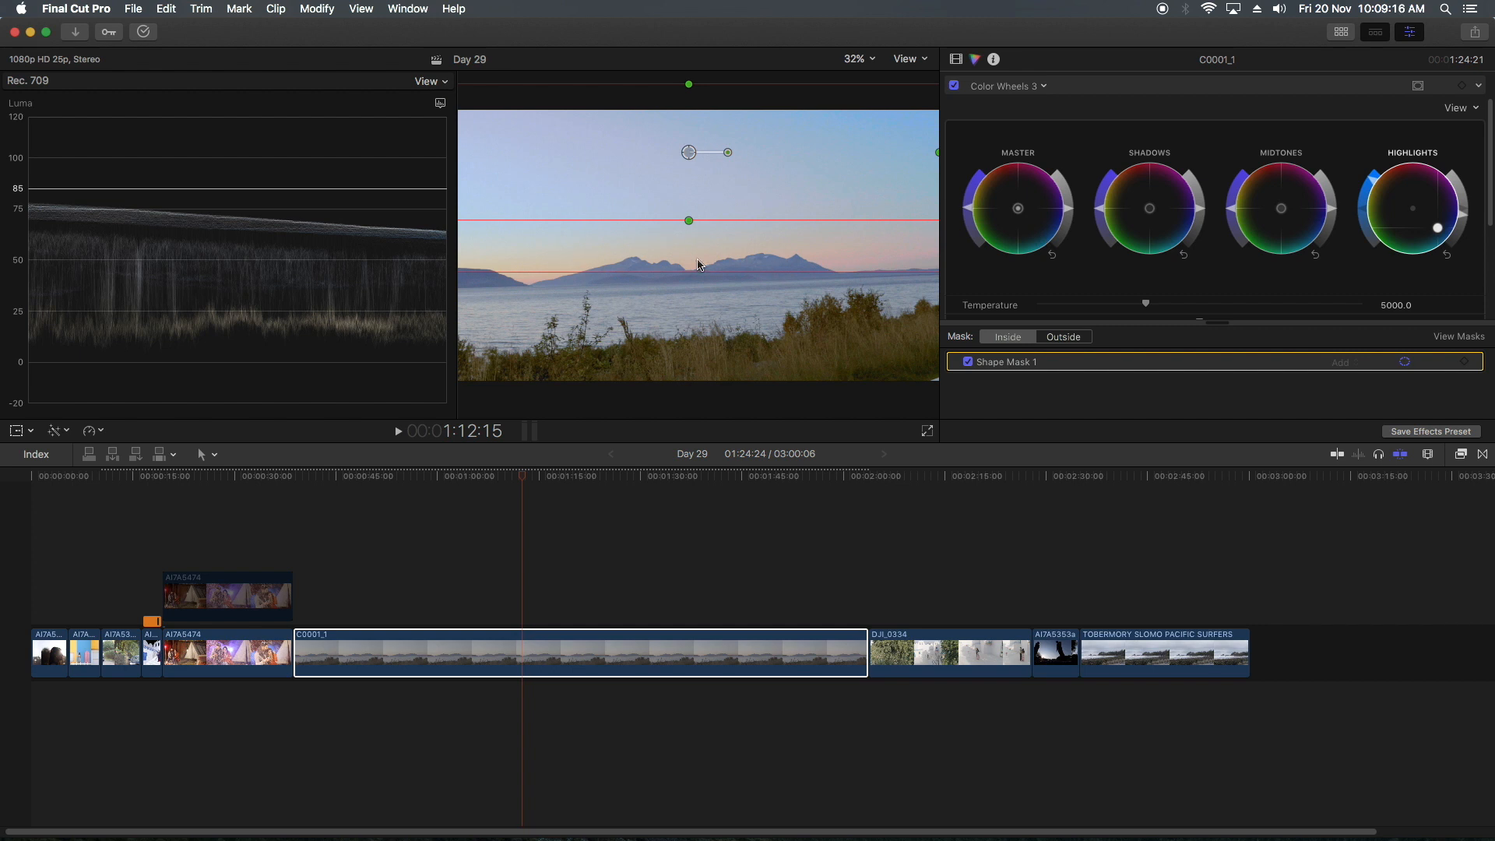
# Add a fourth Color Wheels correction with a shape mask flattened into a narrow, full-width band along the horizon
pyautogui.click(1012, 86)
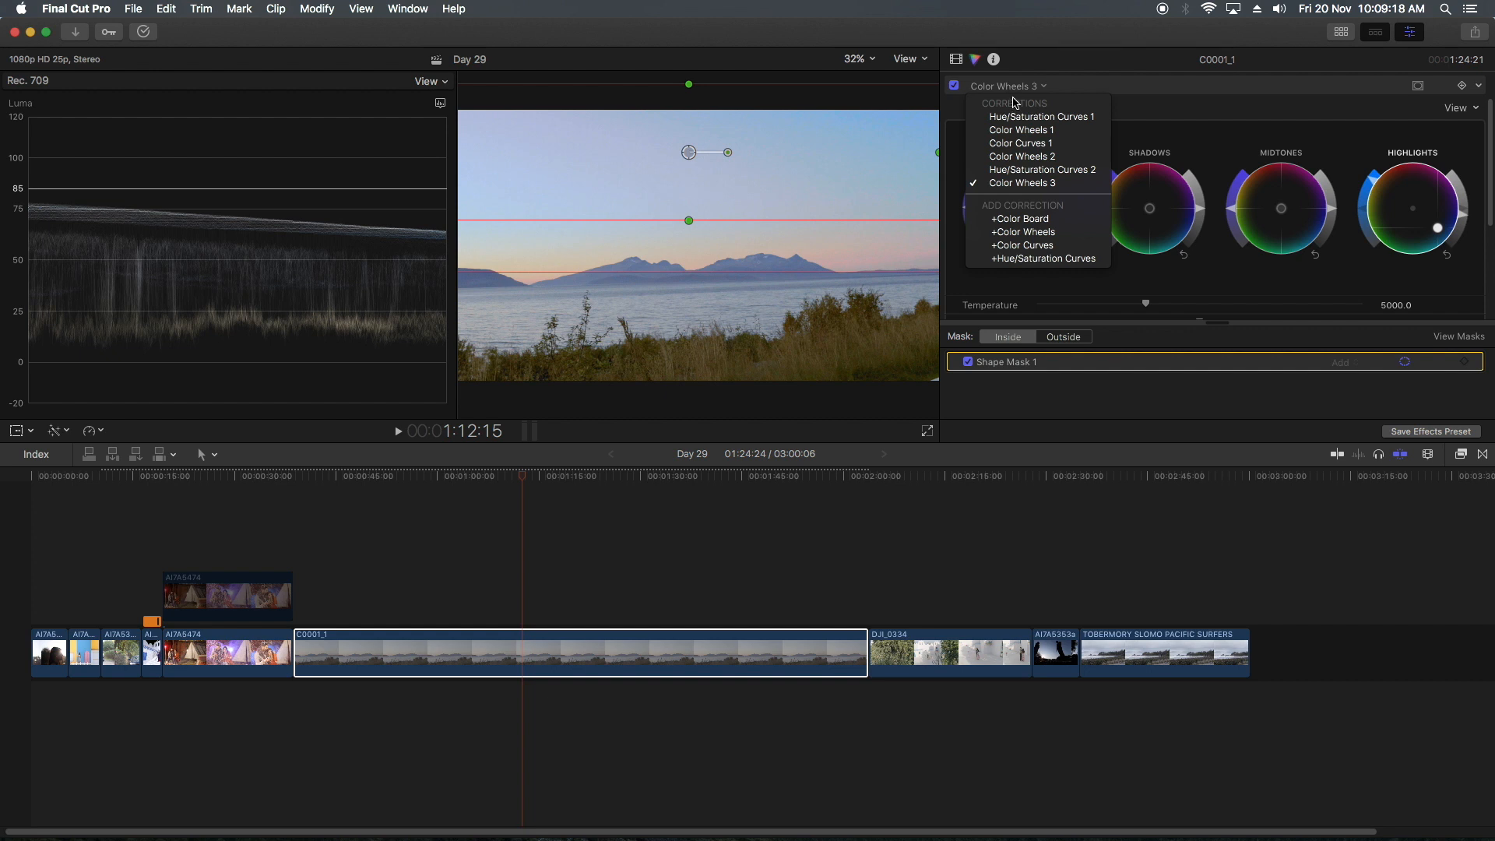
pyautogui.click(1022, 232)
pyautogui.click(1417, 85)
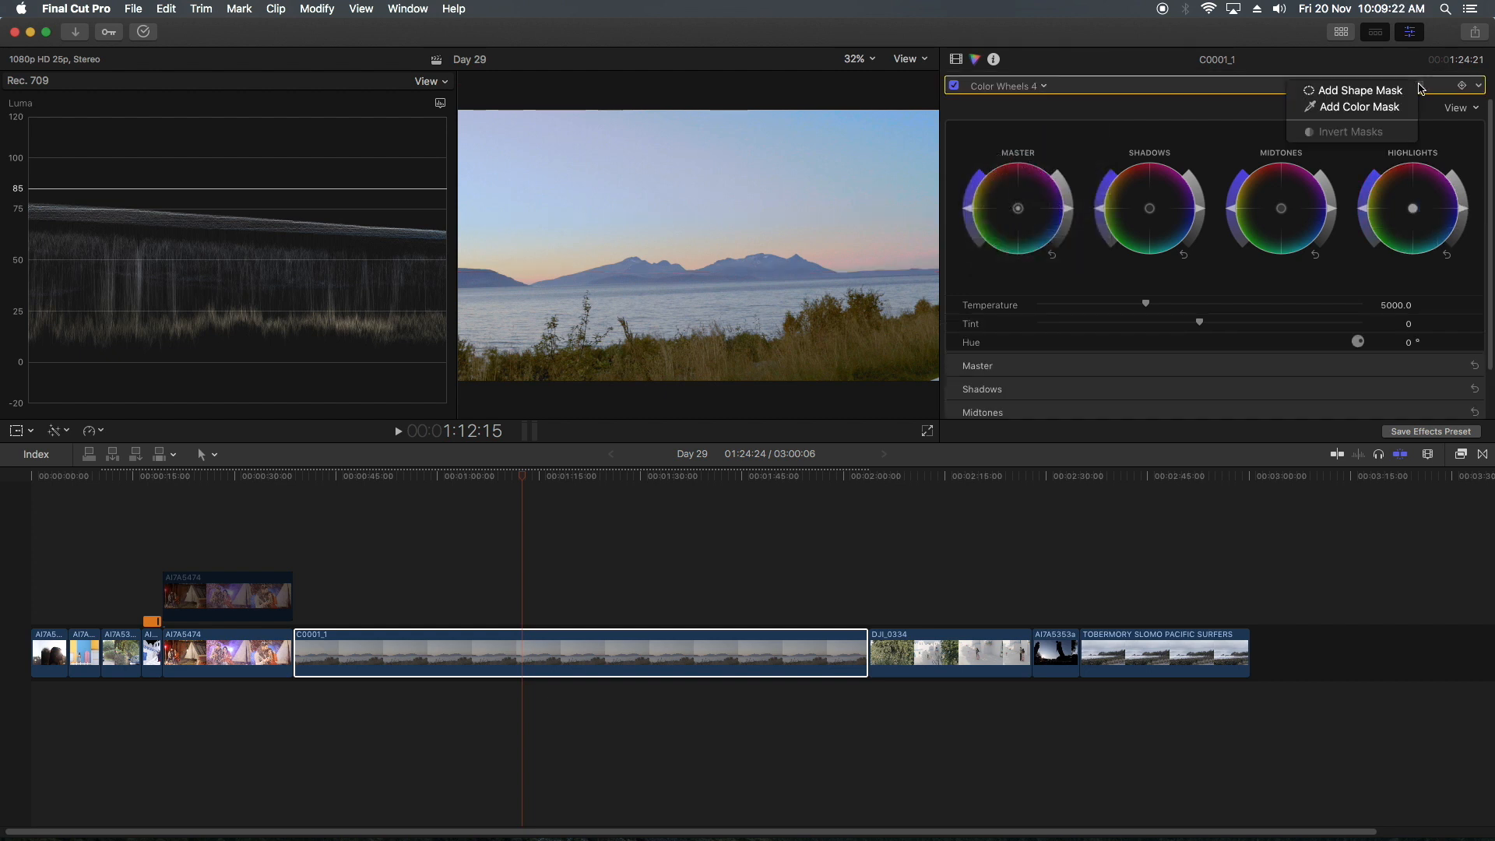
pyautogui.click(1379, 94)
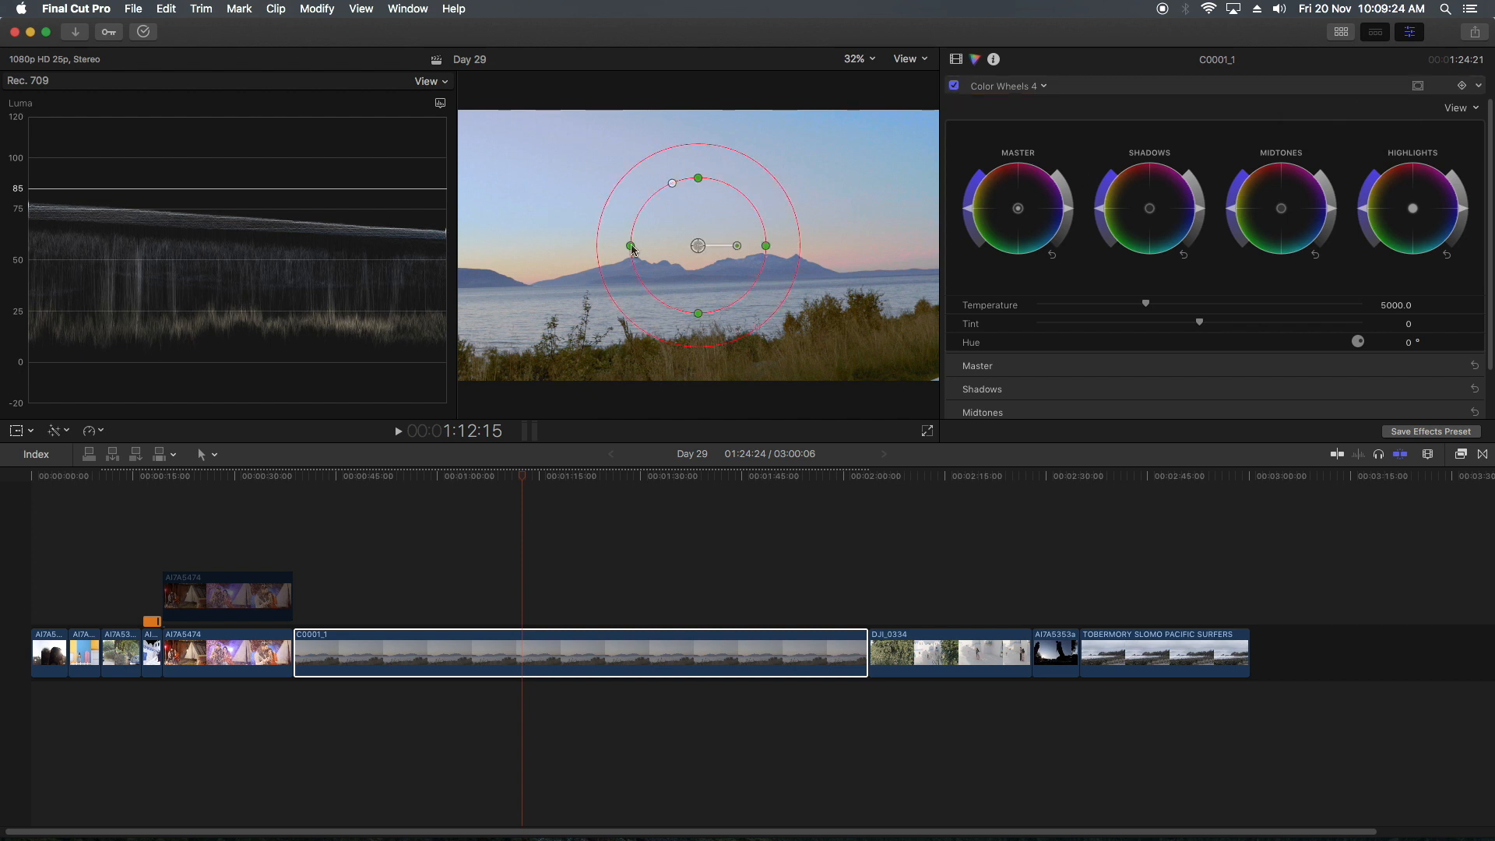
pyautogui.moveTo(672, 184); pyautogui.dragTo(439, 250)
pyautogui.moveTo(702, 268); pyautogui.dragTo(698, 221)
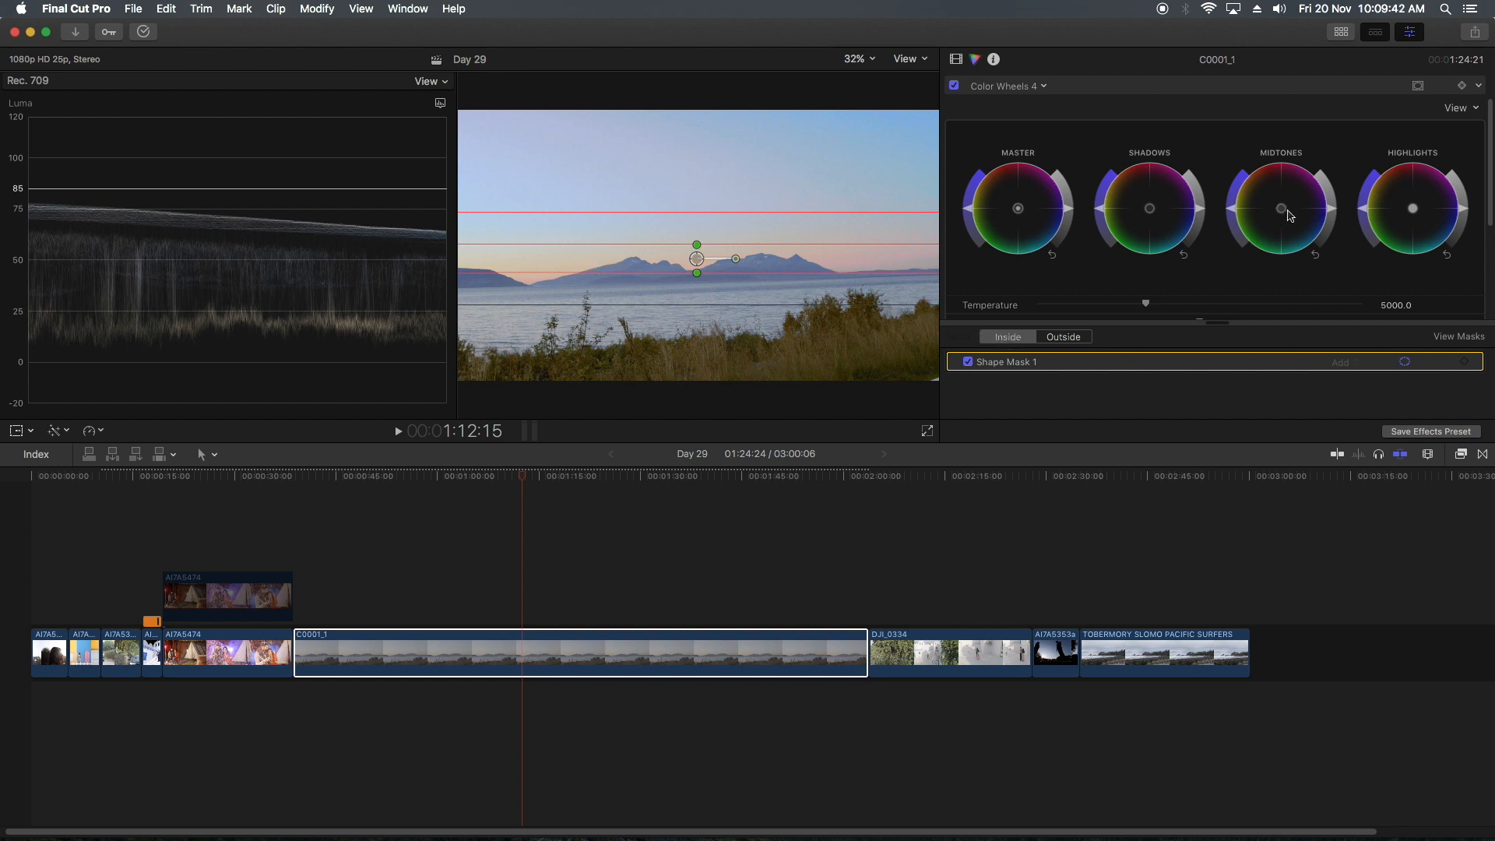
# Shift the horizon band's midtones towards orange-red and raise their saturation slightly
pyautogui.moveTo(1286, 214); pyautogui.dragTo(1275, 199)
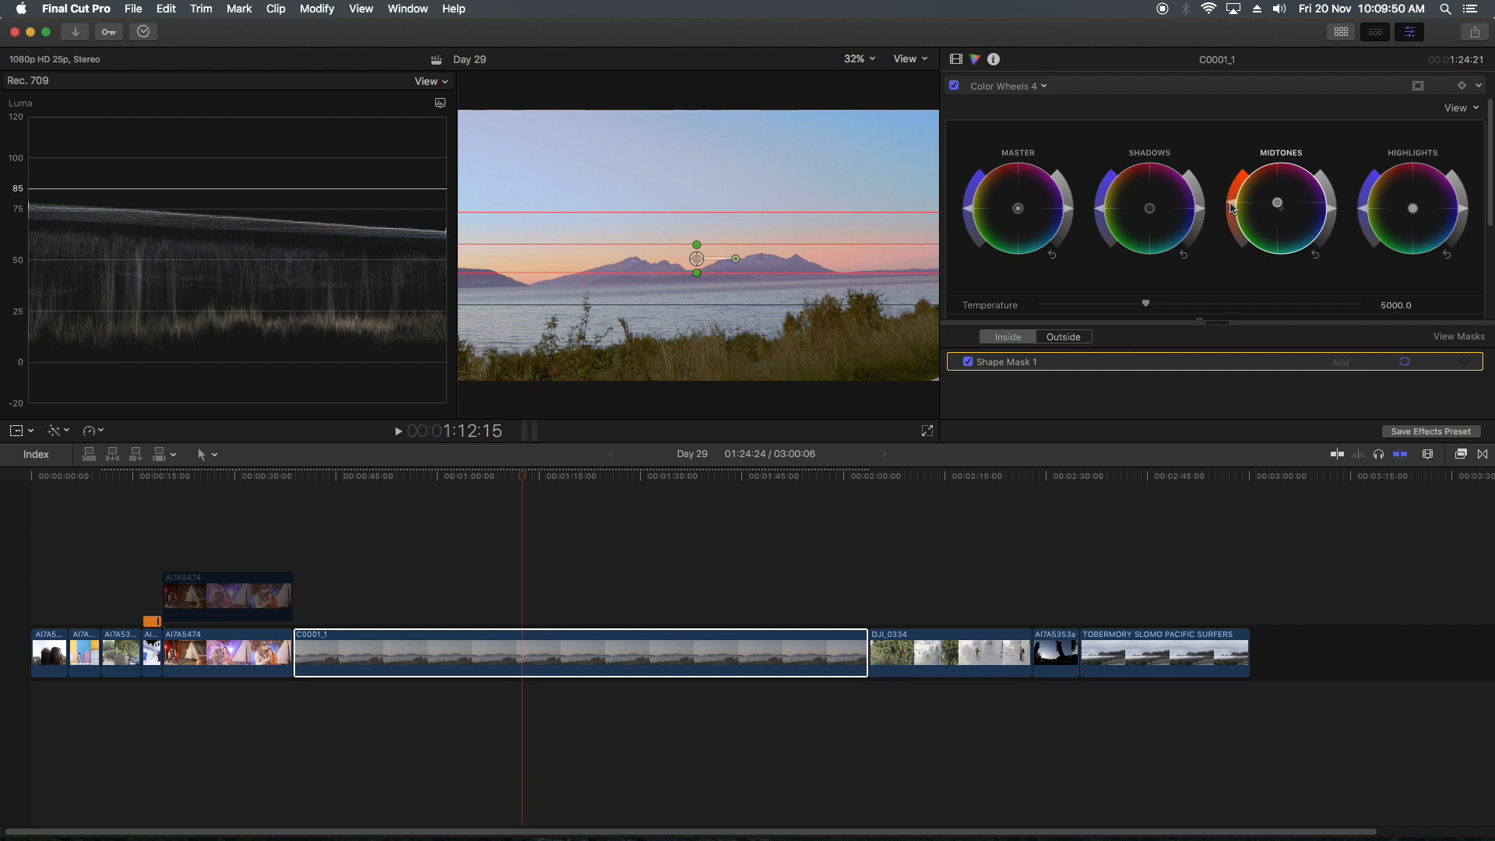
pyautogui.click(956, 60)
# Duplicate the graded C0001_1 clip as a connected clip directly above the original
pyautogui.click(533, 542)
pyautogui.click(470, 656)
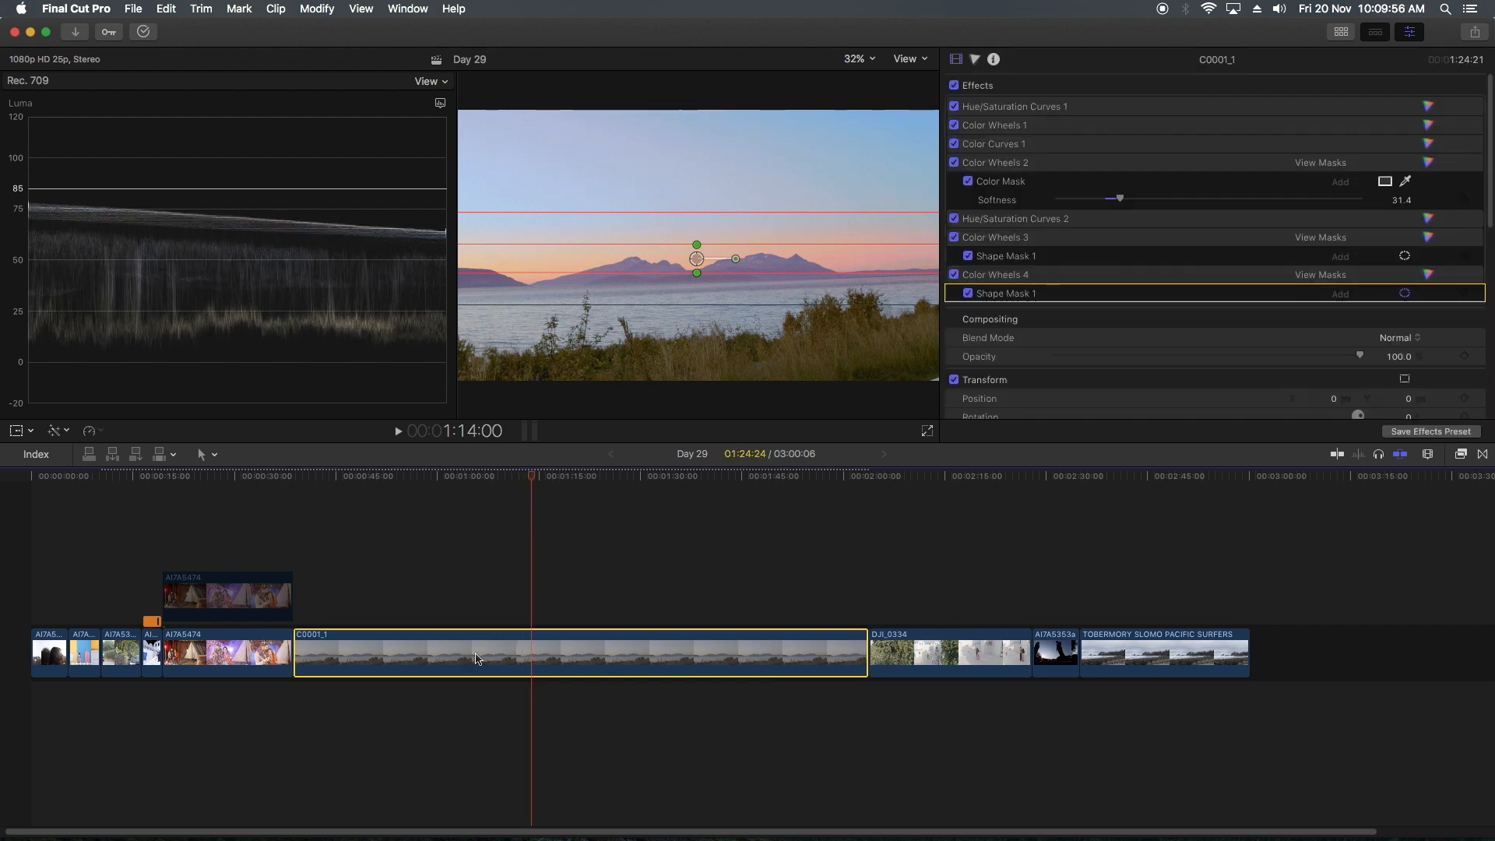
pyautogui.moveTo(477, 654); pyautogui.dragTo(464, 601)
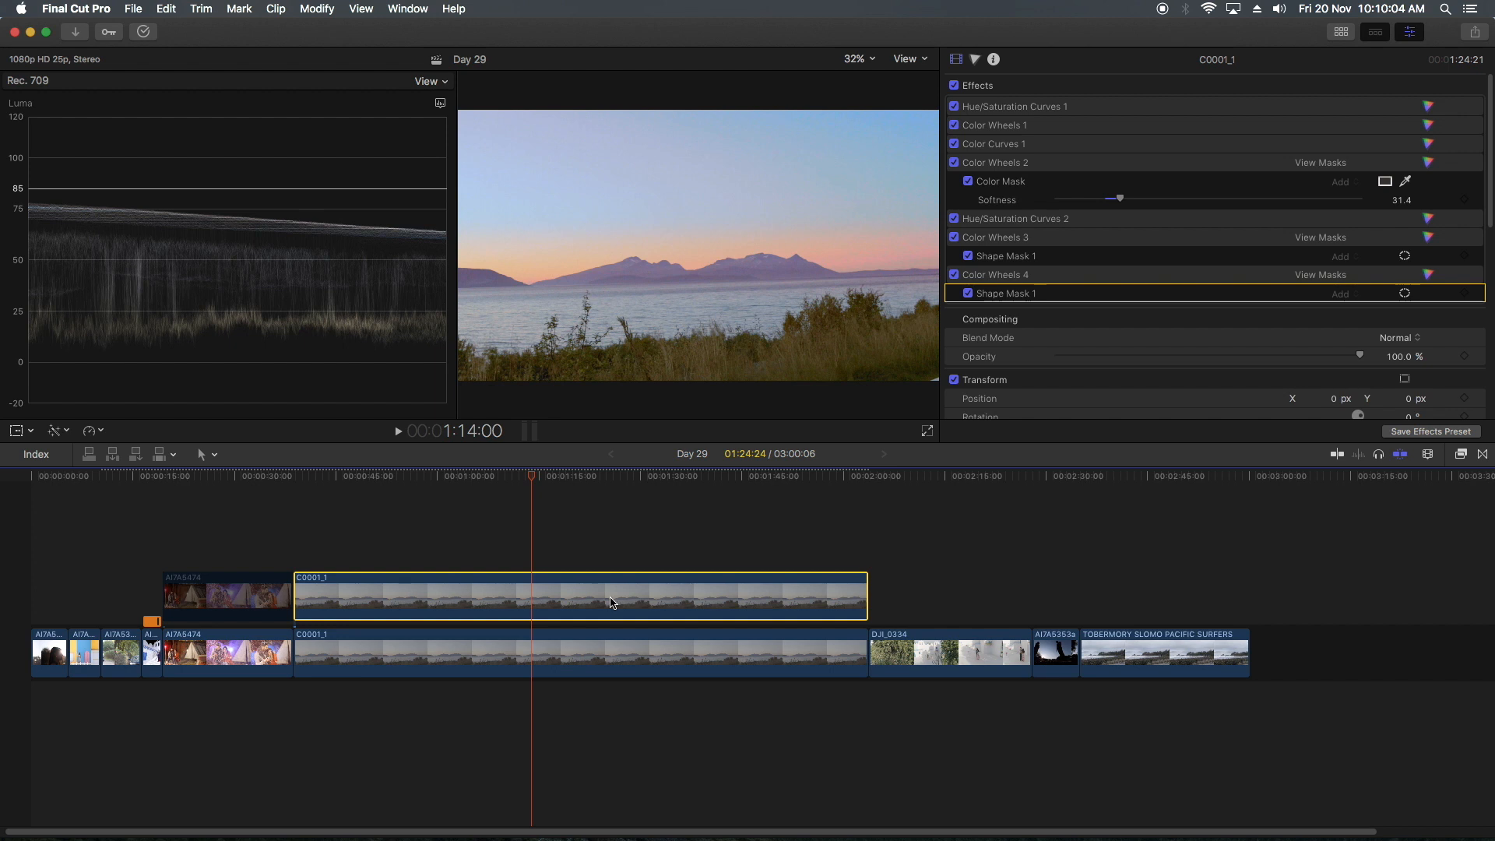
# Remove the effects from the upper C0001_1 copy and toggle its visibility to compare it with the graded clip below
pyautogui.press('super+shift+x')
pyautogui.click(877, 504)
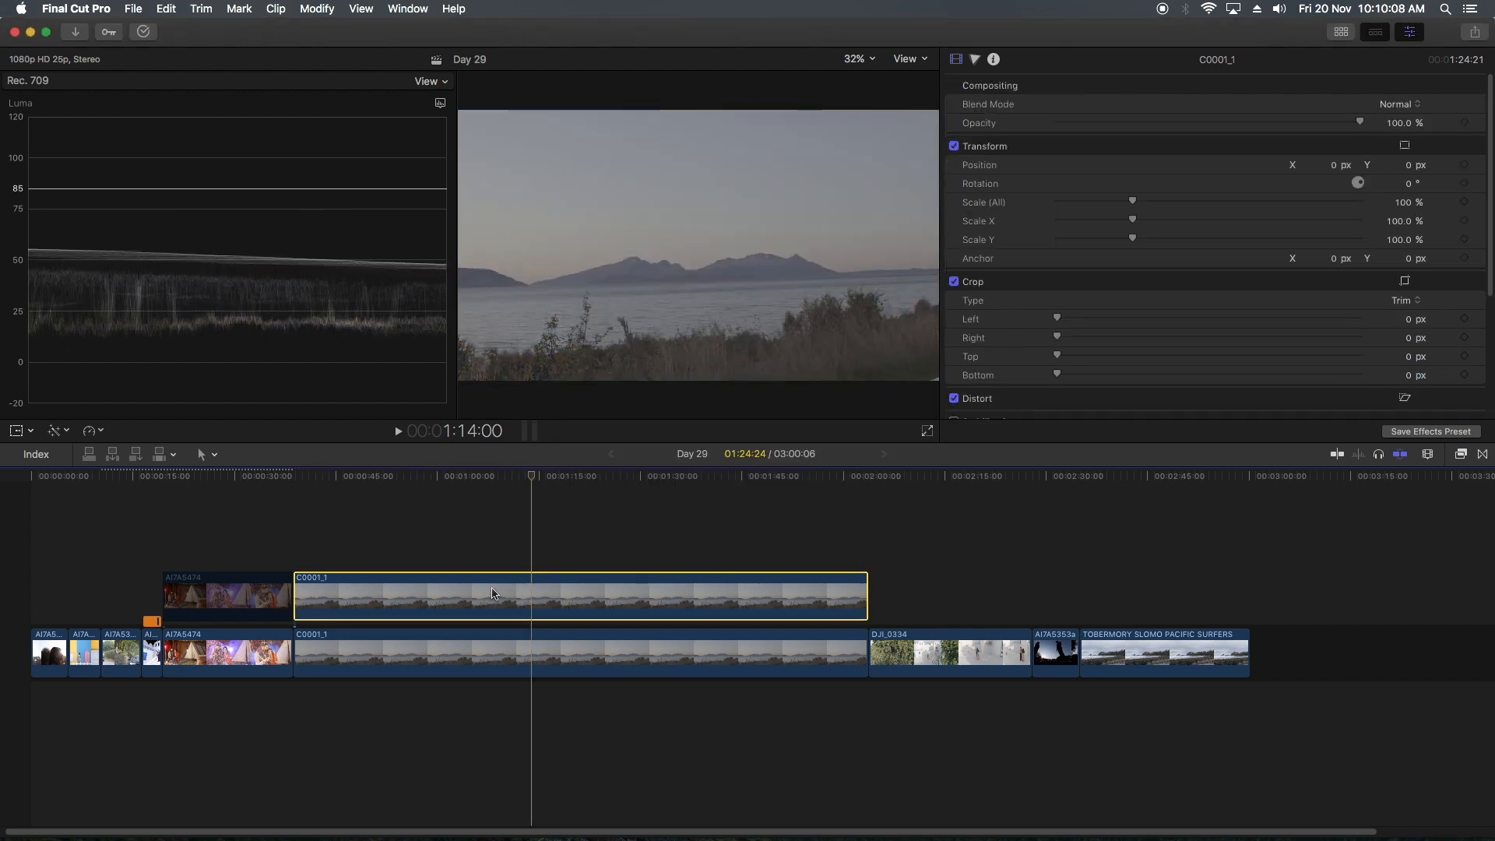
pyautogui.press('v')
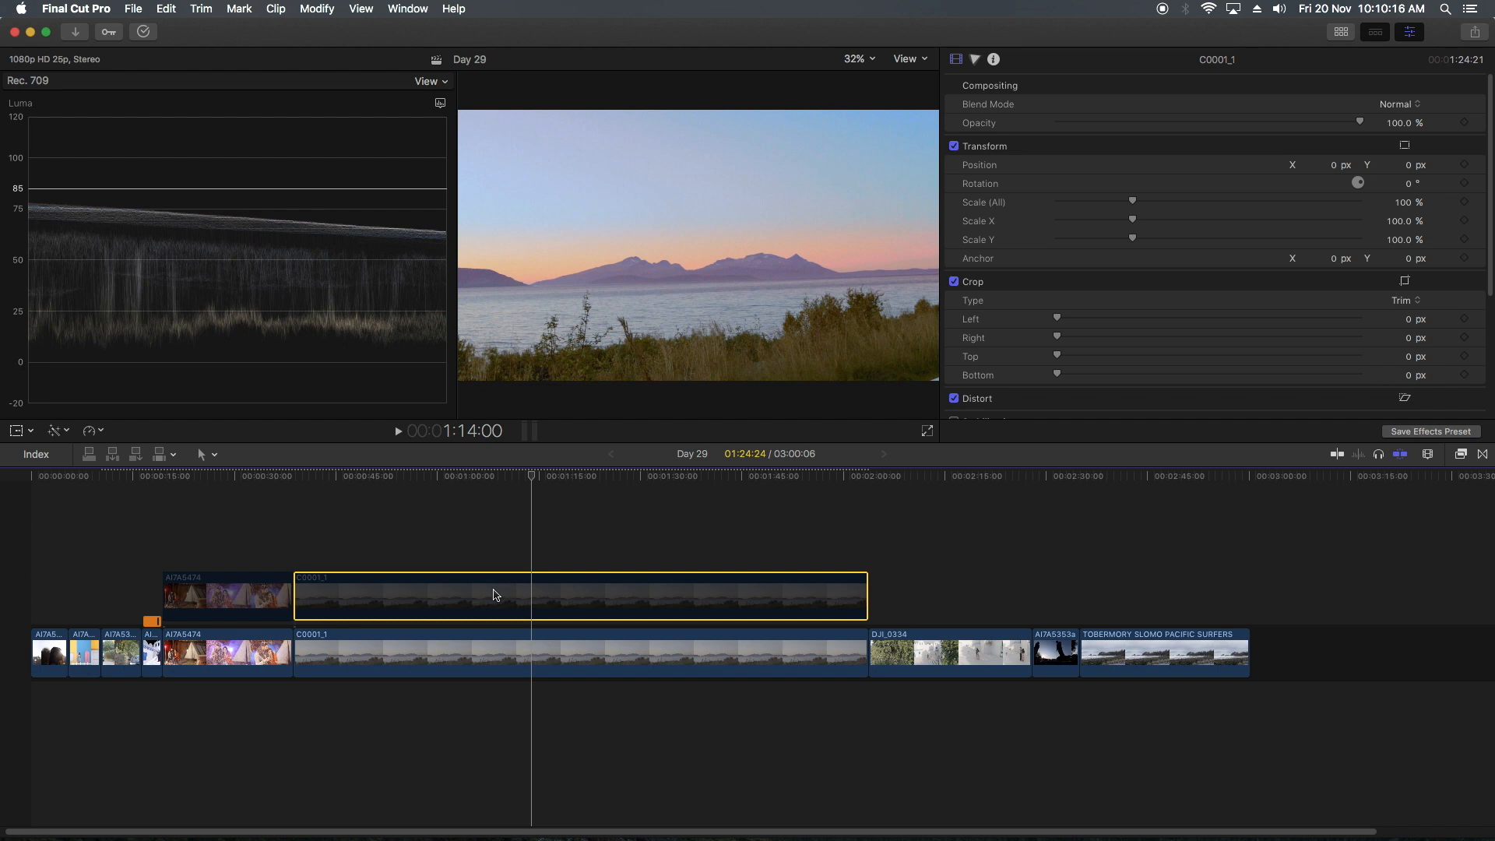
pyautogui.press('v')
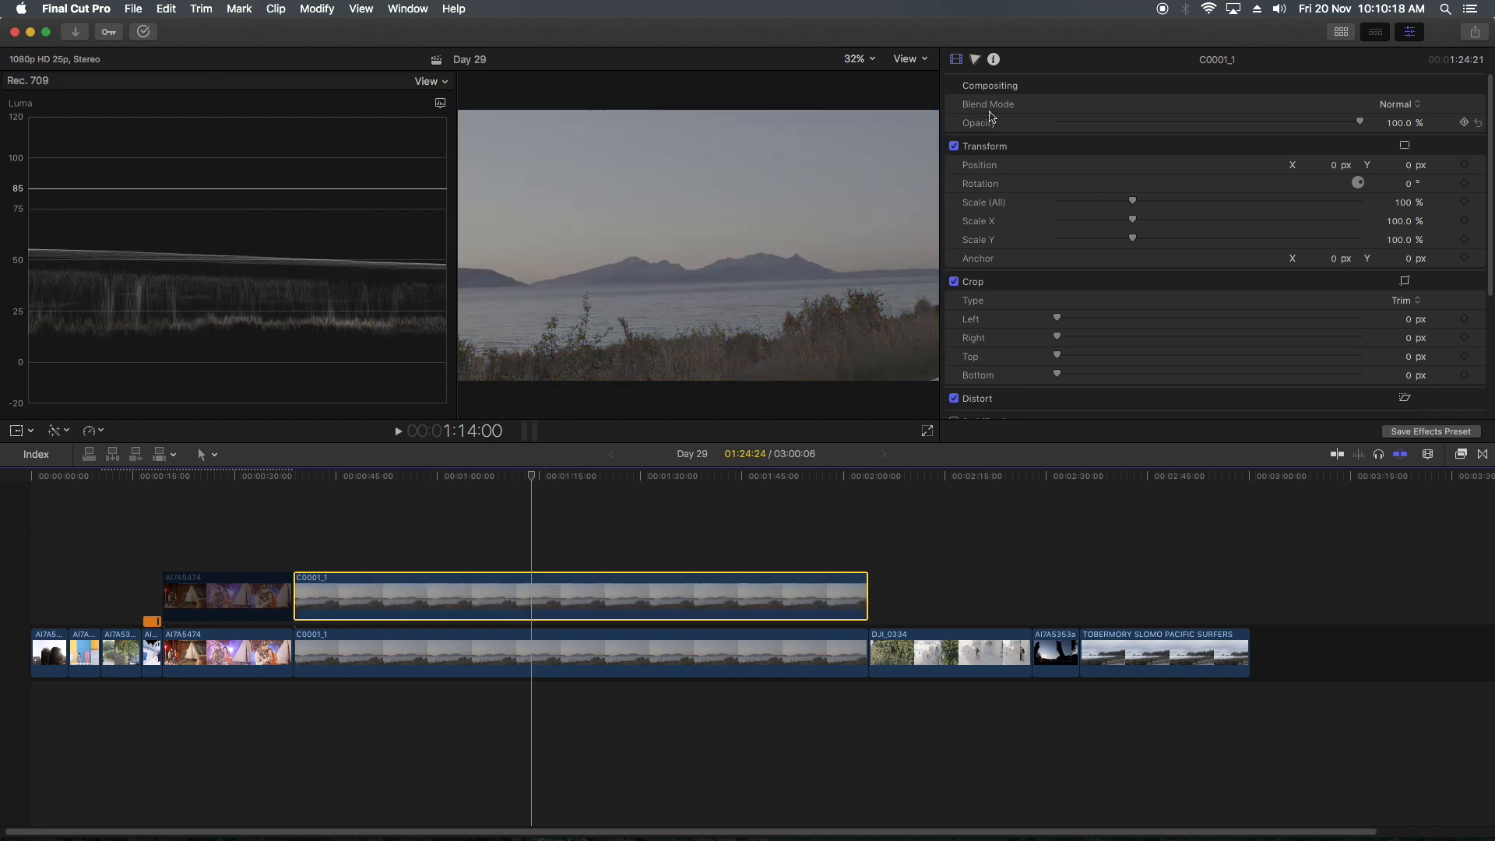
# Add a Color Wheels correction to the upper C0001_1 copy and strongly raise the master, shadows and midtones saturation
pyautogui.click(975, 60)
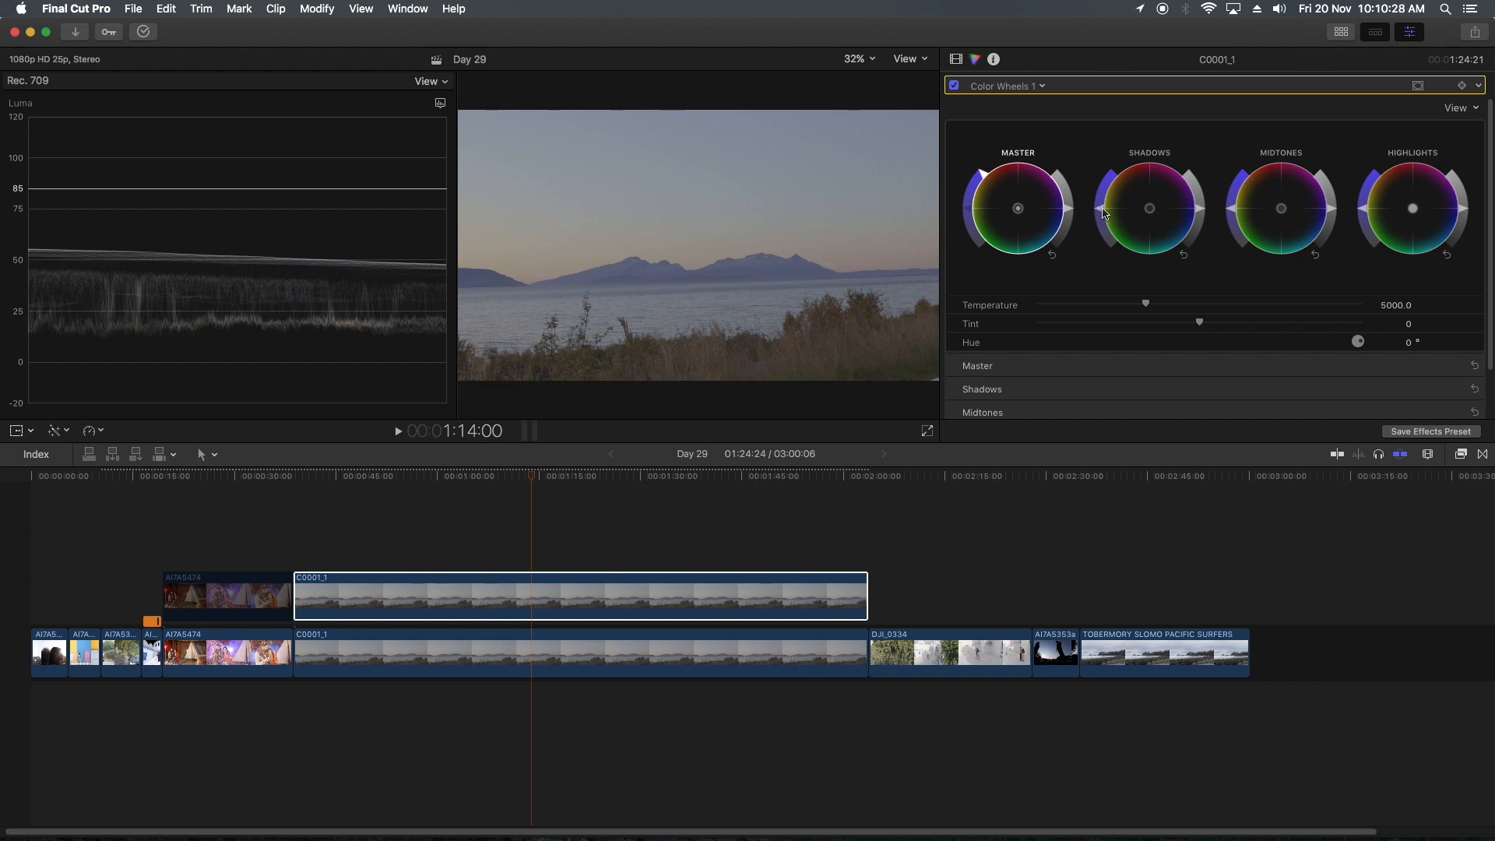
pyautogui.moveTo(1102, 203); pyautogui.dragTo(1108, 173)
pyautogui.press('super+z')
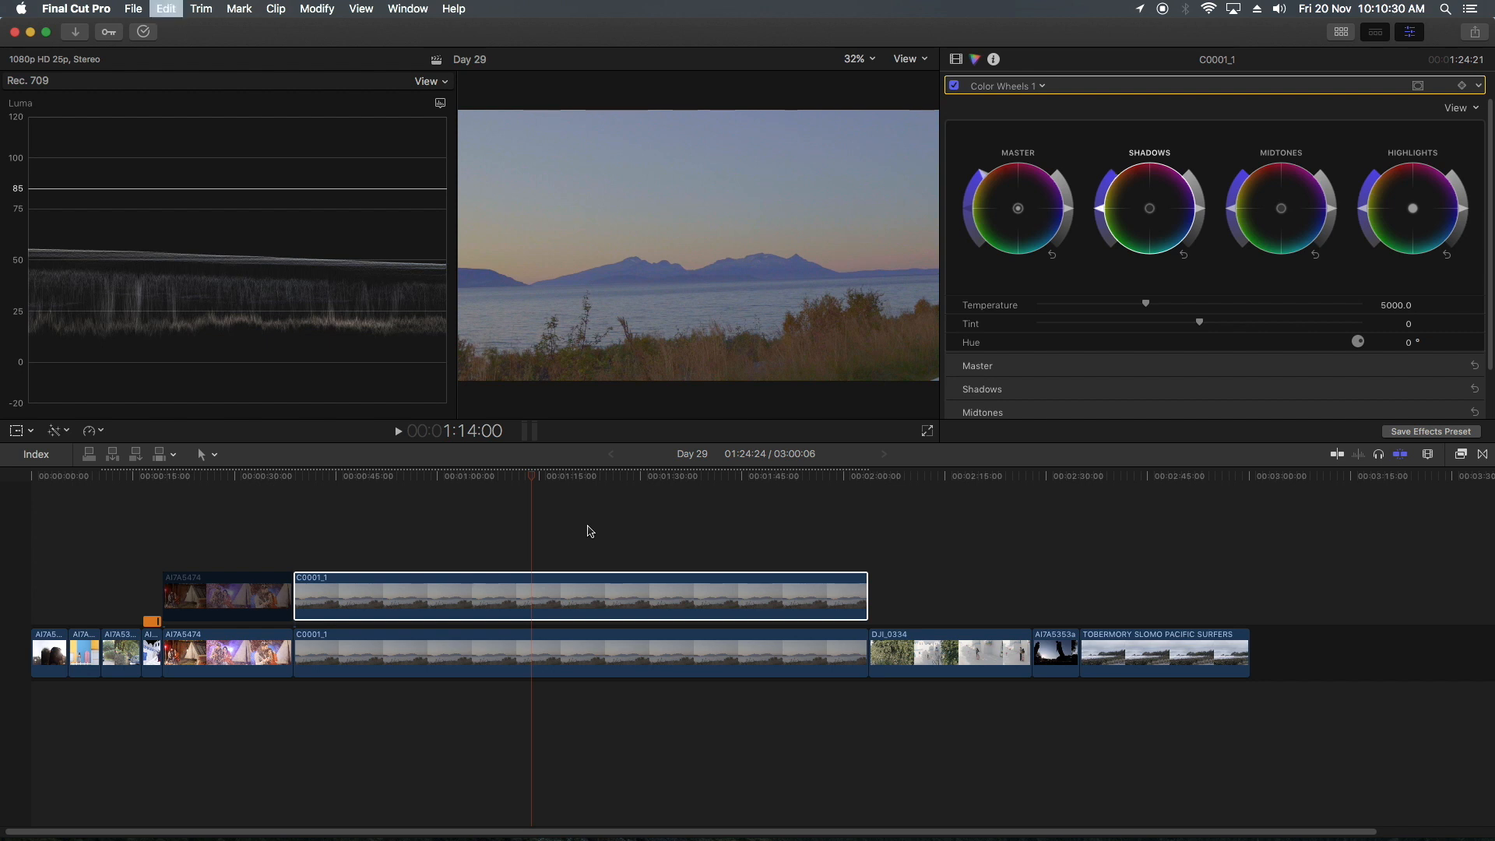
pyautogui.press('super+z')
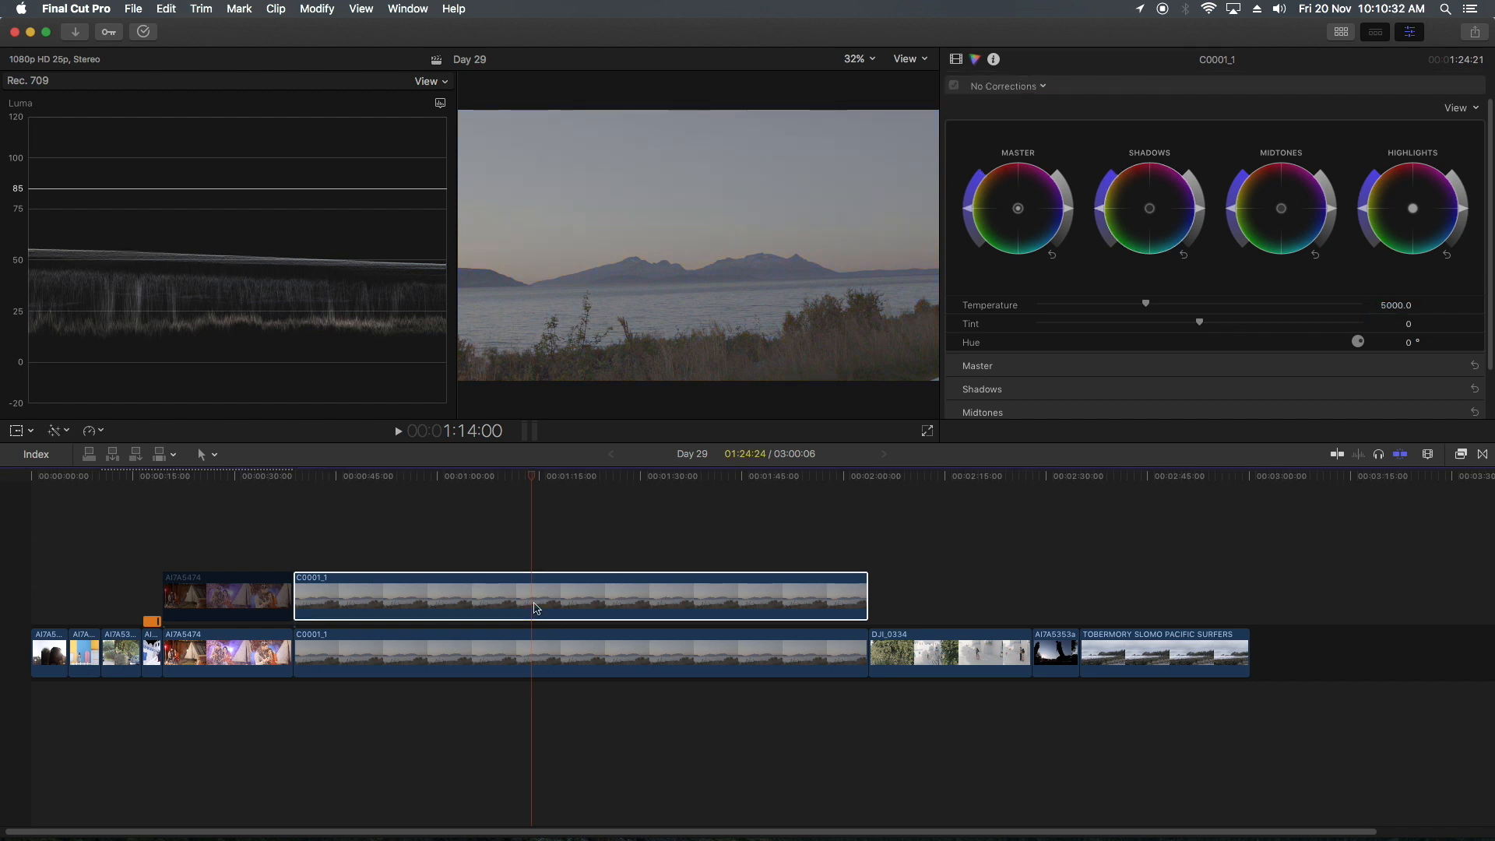
pyautogui.press('super+shift+z')
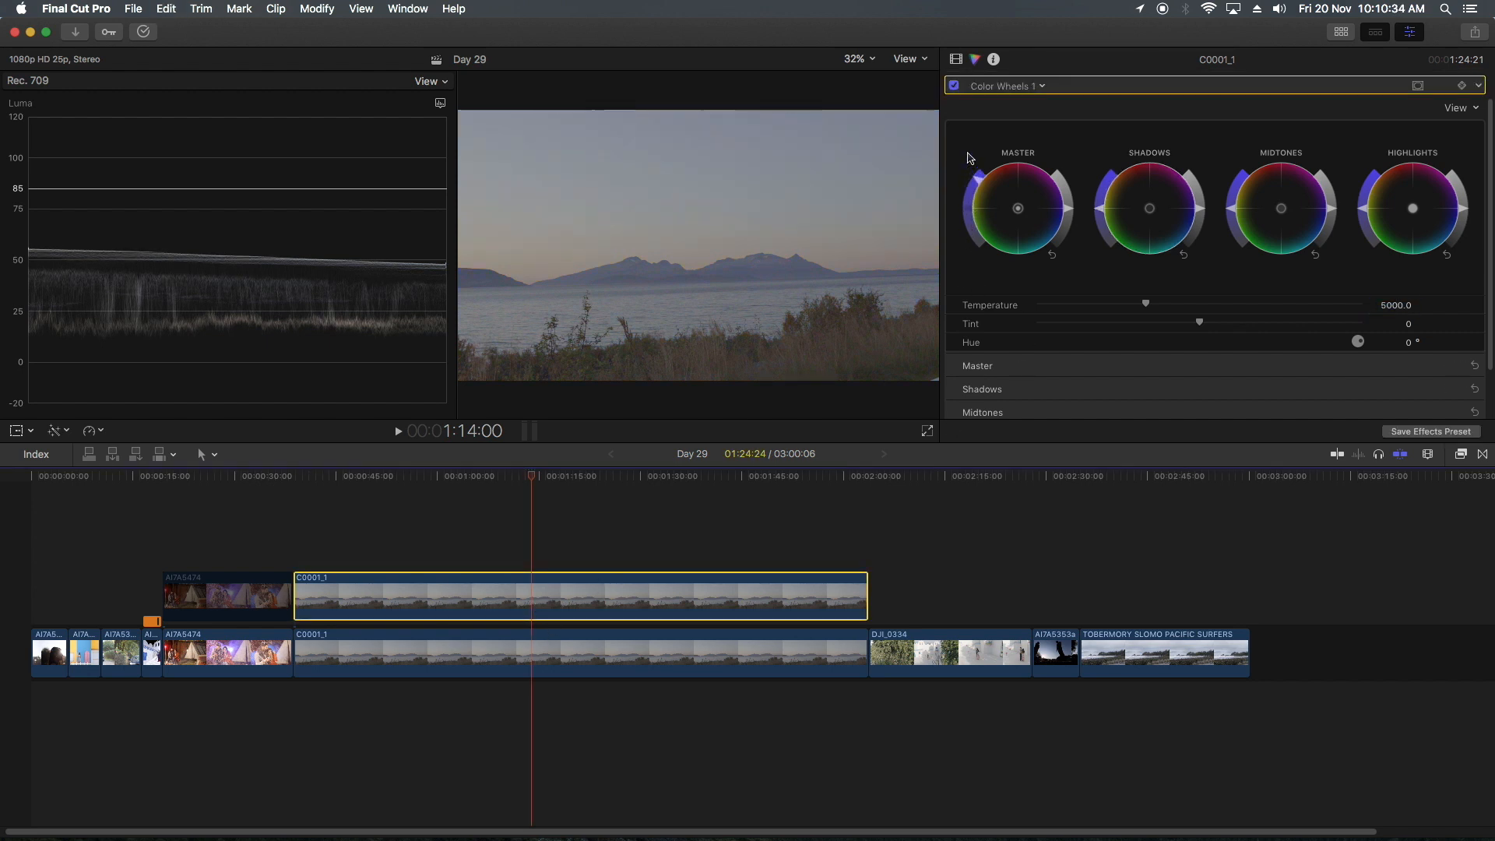
pyautogui.click(973, 127)
pyautogui.moveTo(1098, 208); pyautogui.dragTo(1110, 176)
pyautogui.moveTo(1232, 209); pyautogui.dragTo(1241, 180)
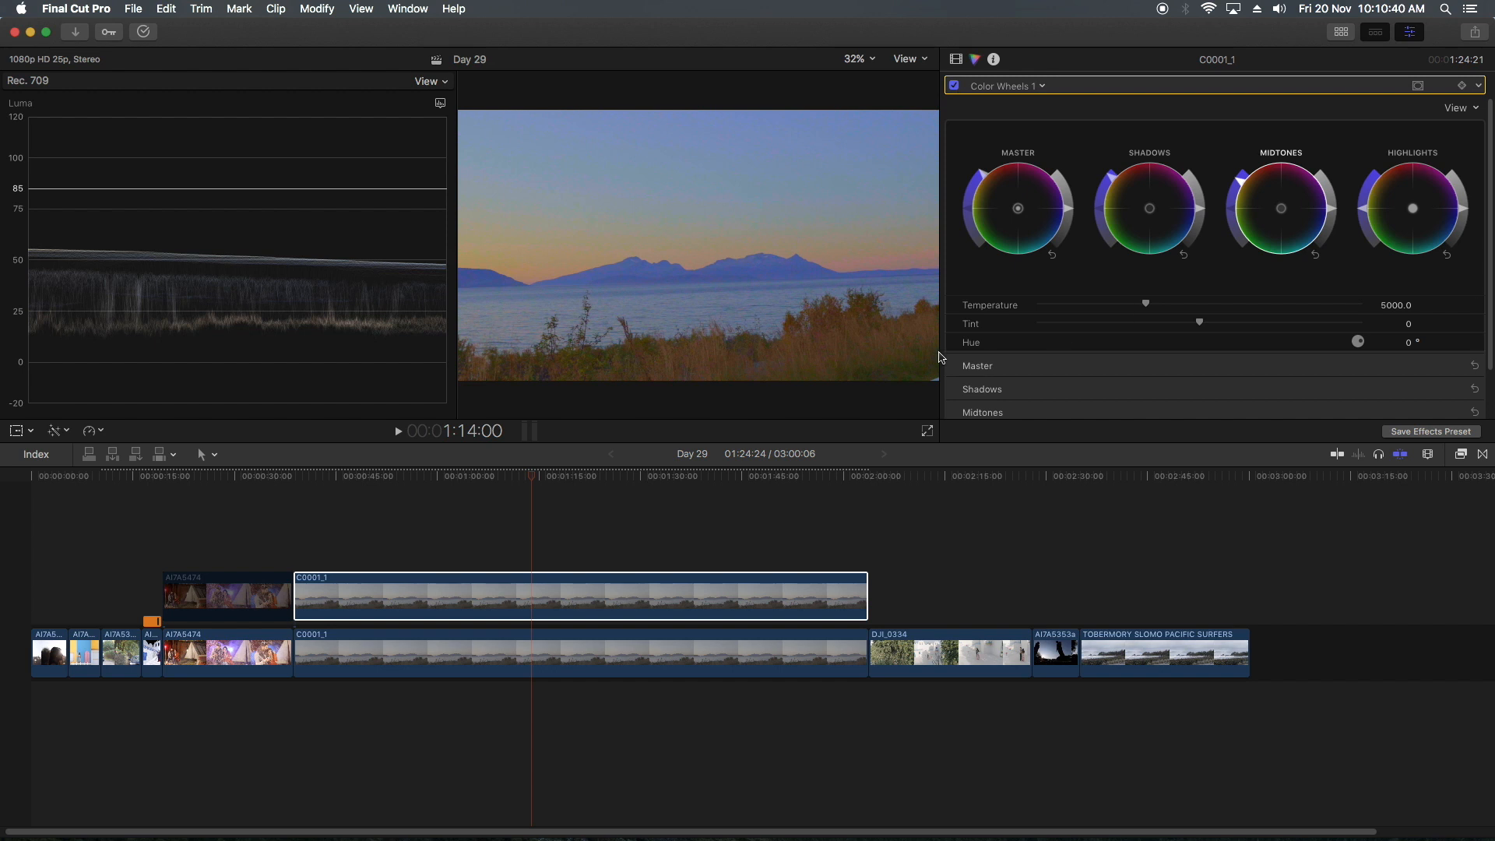
# Toggle the upper C0001_1 copy off and on to compare plain saturation with the masked grade below
pyautogui.click(542, 591)
pyautogui.press('v')
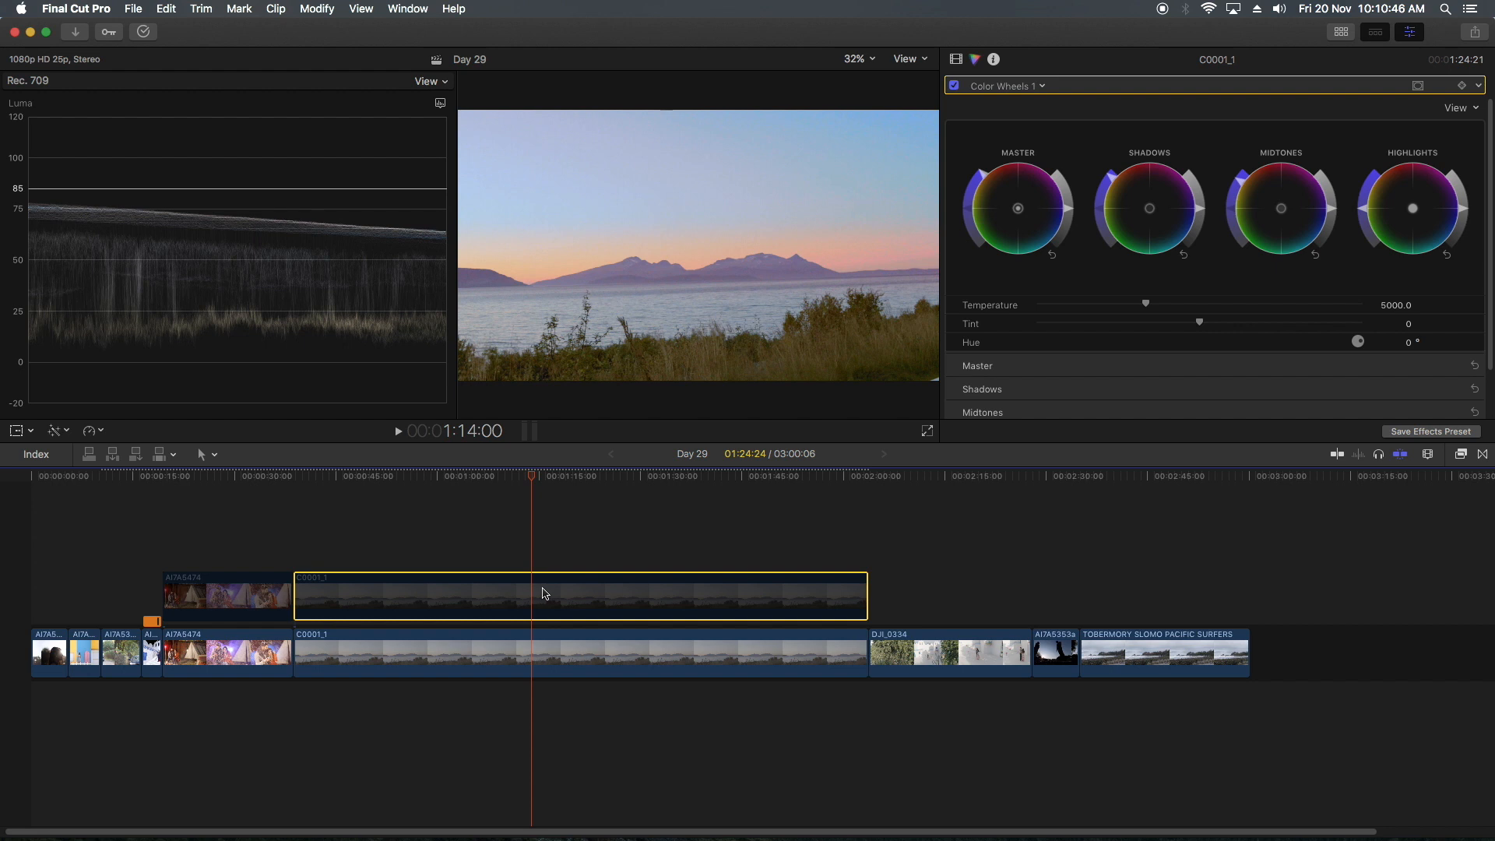
pyautogui.press('v')
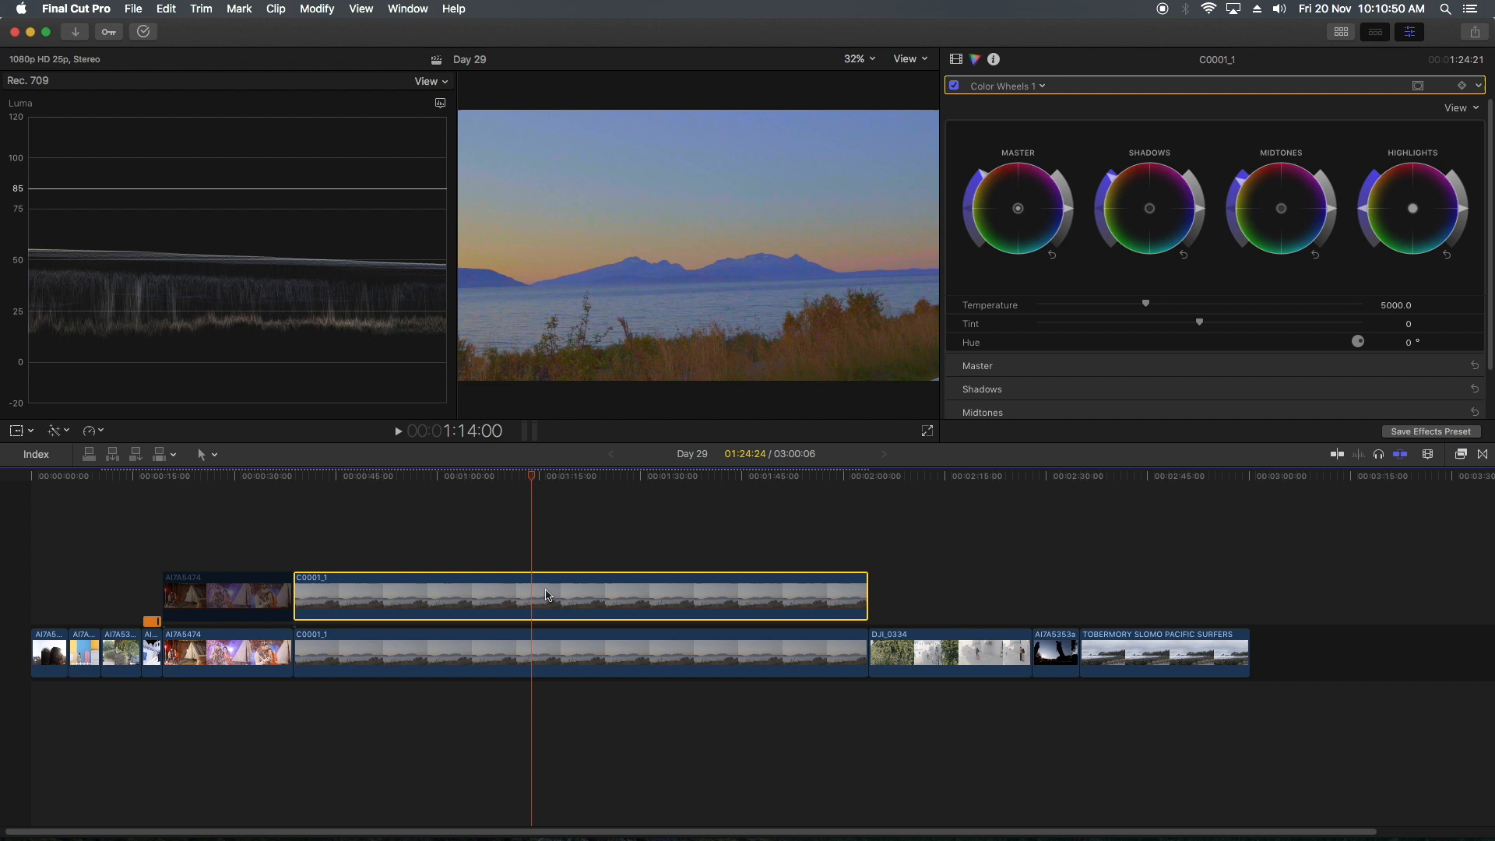
pyautogui.press('v')
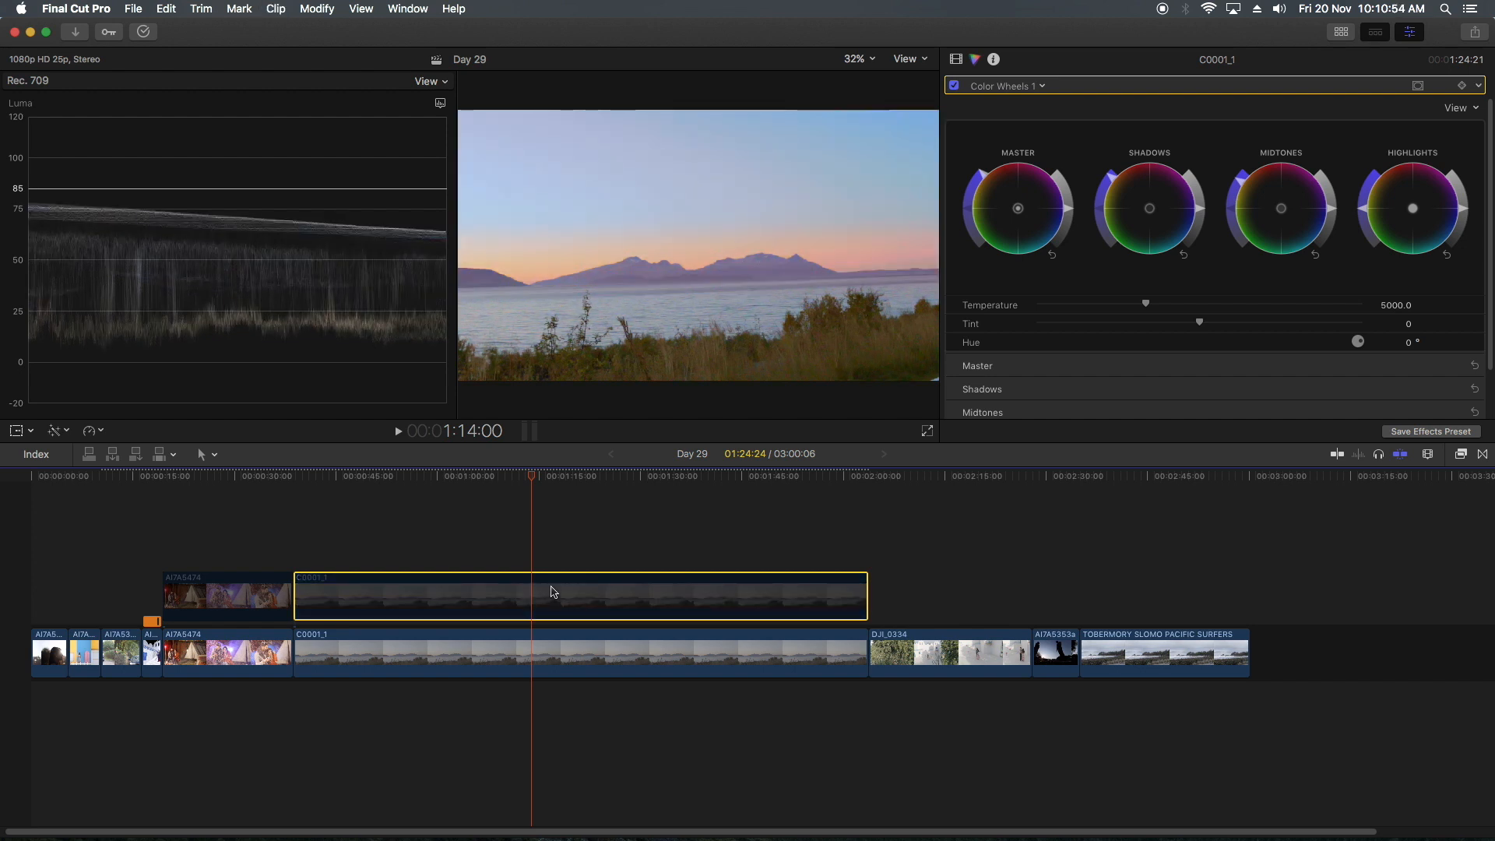
pyautogui.press('v')
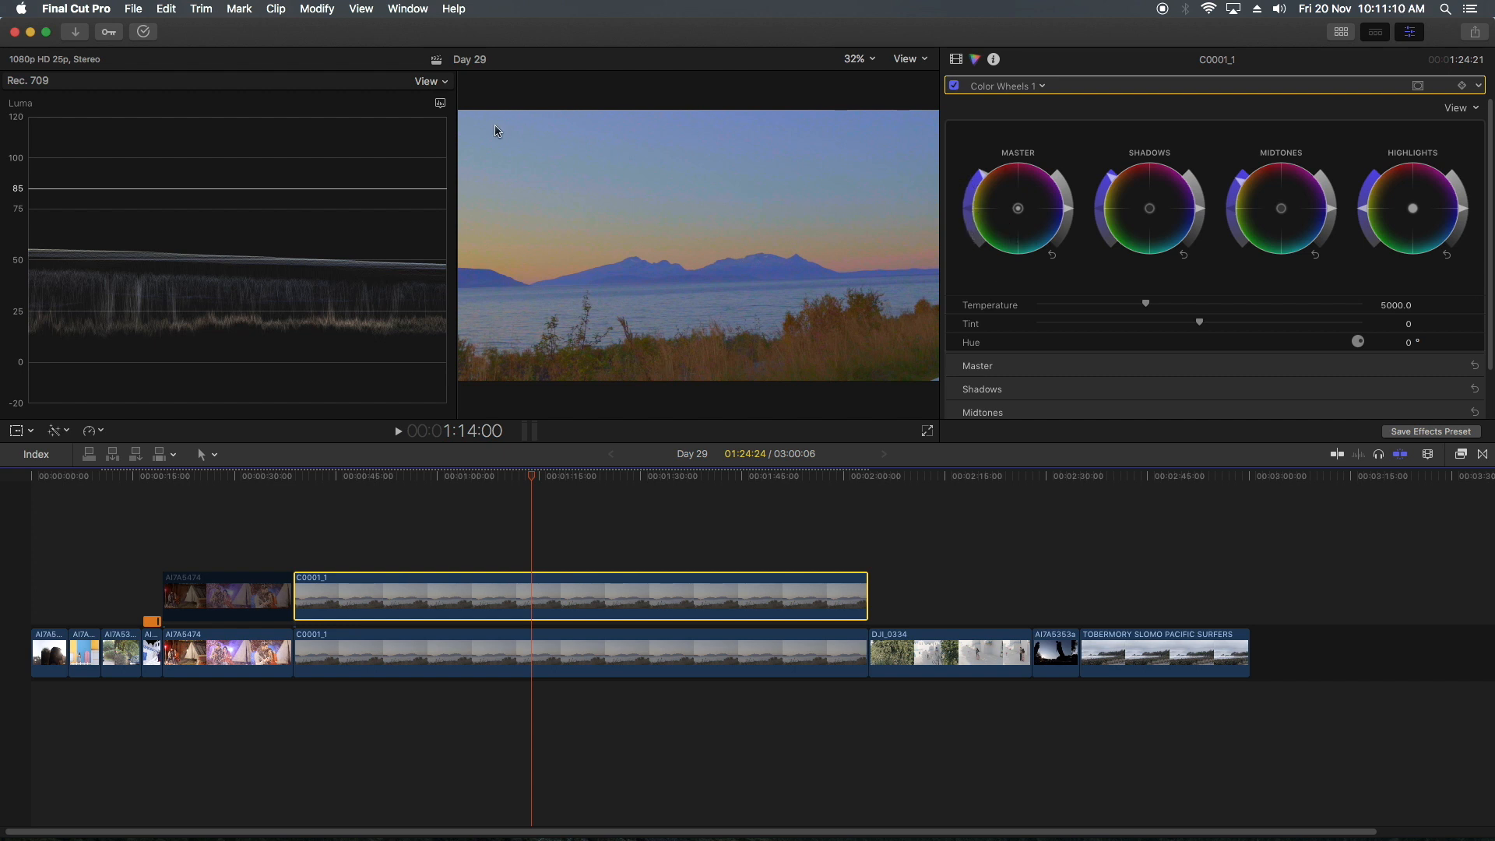
# Show the vectorscope and hide the upper C0001_1 copy to compare plain saturation with the masked grade
pyautogui.click(440, 103)
pyautogui.click(453, 141)
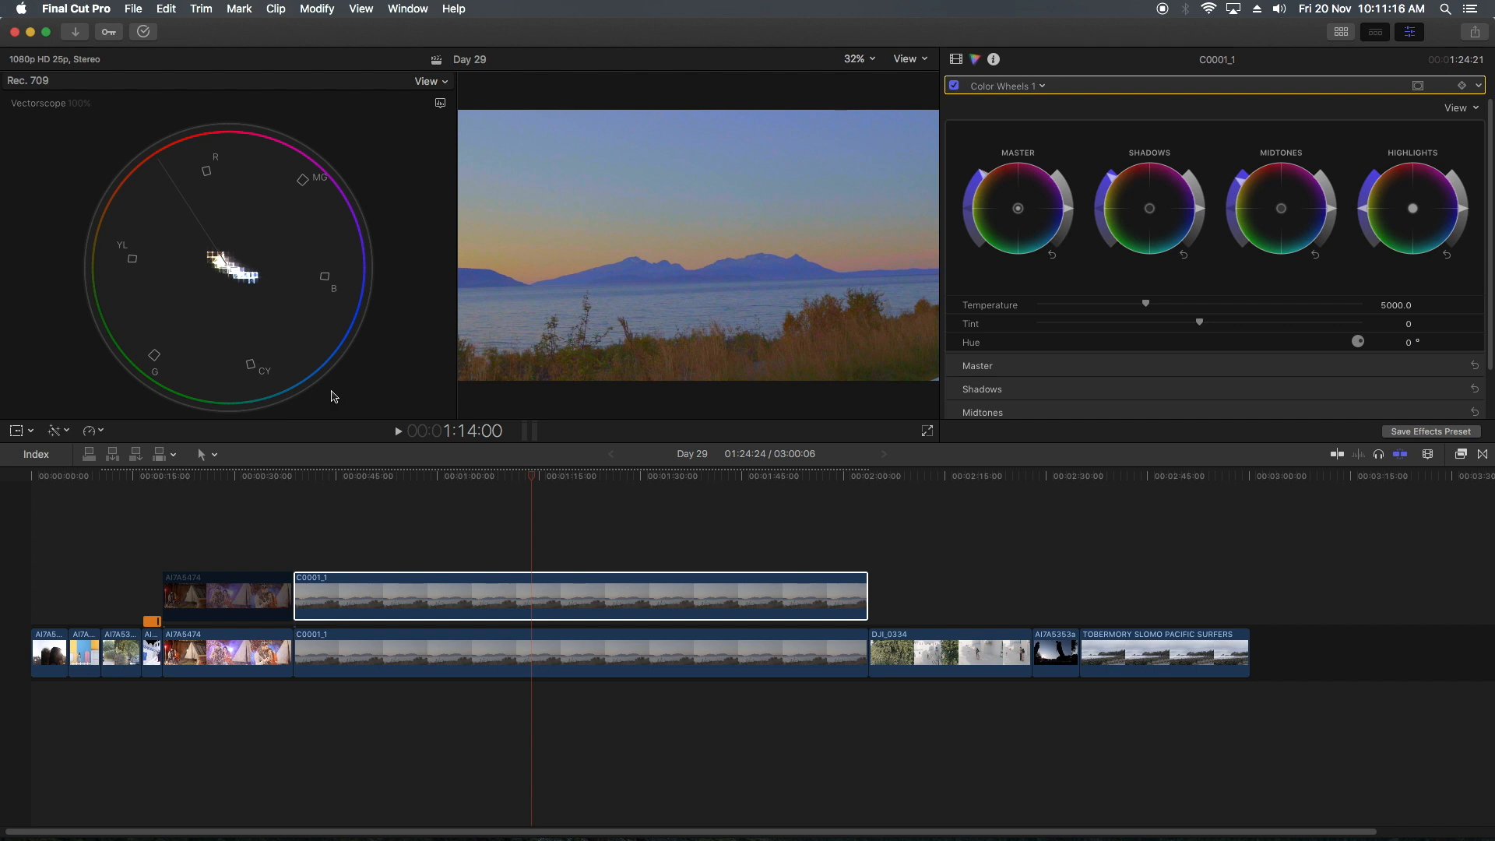
pyautogui.click(483, 596)
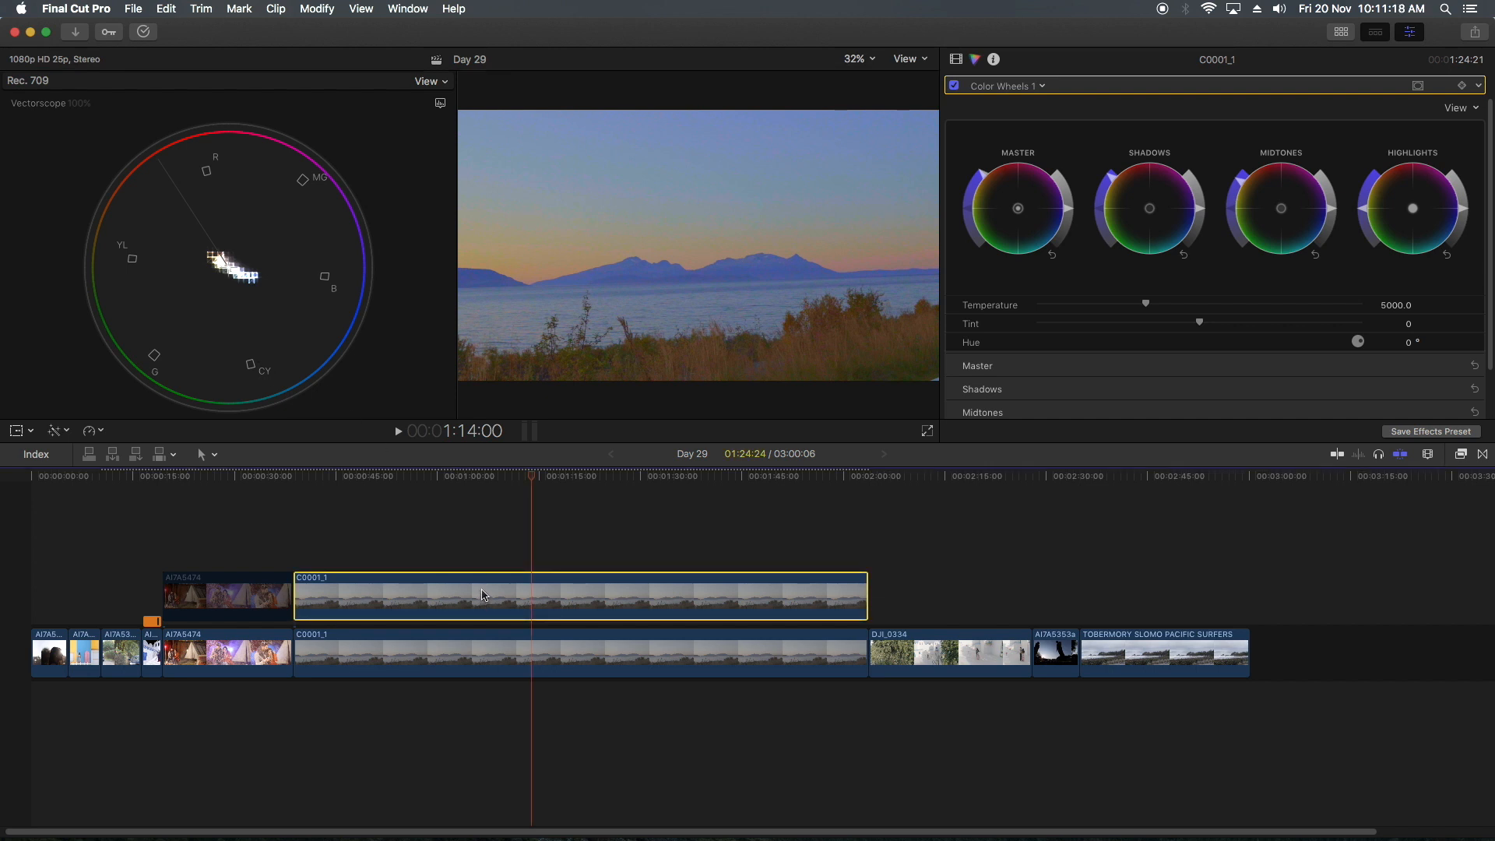
pyautogui.press('v')
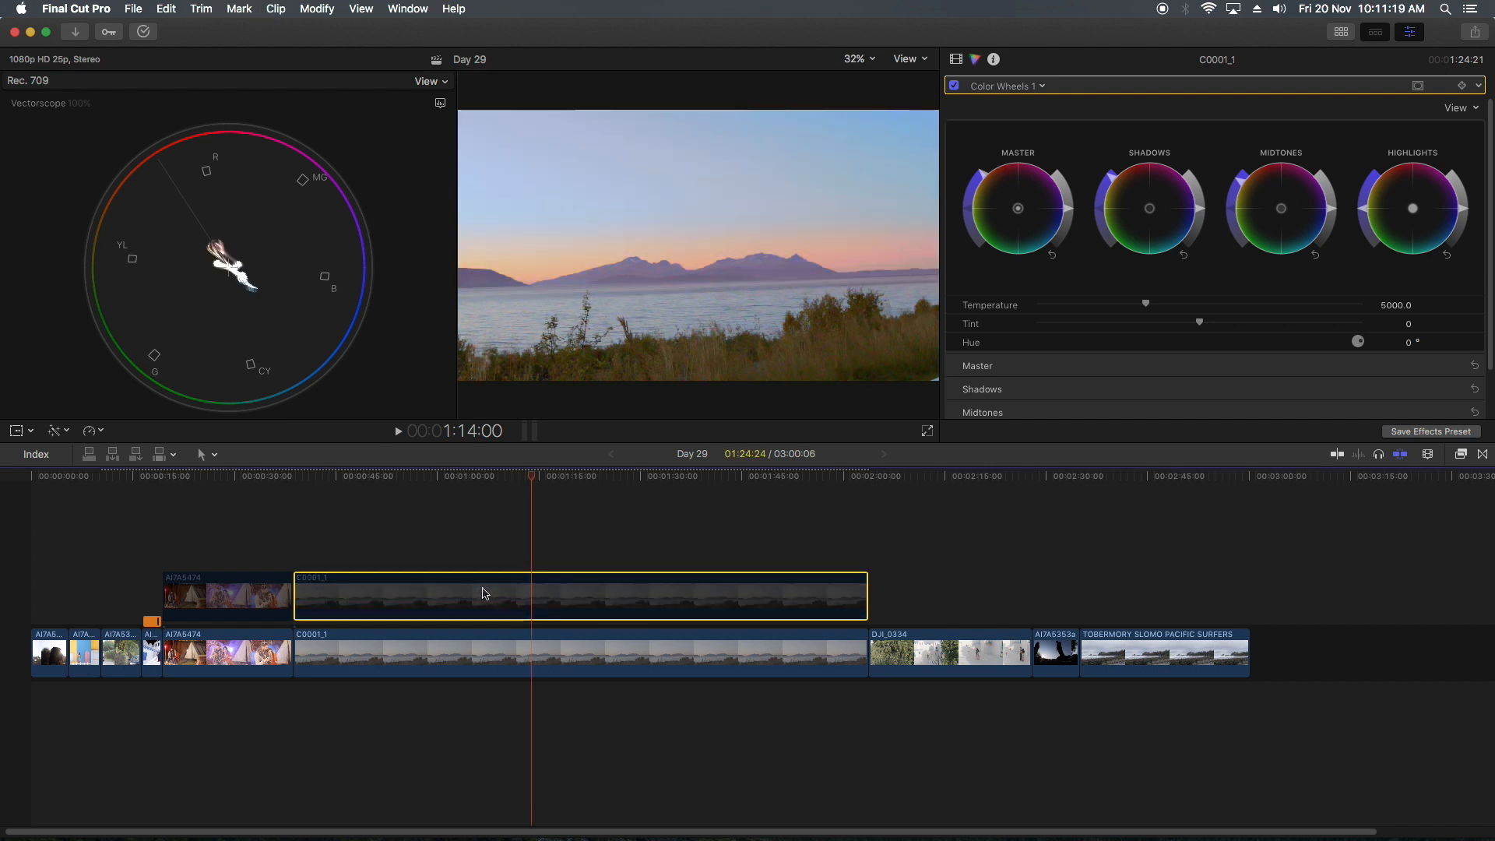
# Add a color mask to Color Wheels 4 on the lower C0001_1 clip, sampling the sky colors and setting softness to 28.2
pyautogui.click(493, 647)
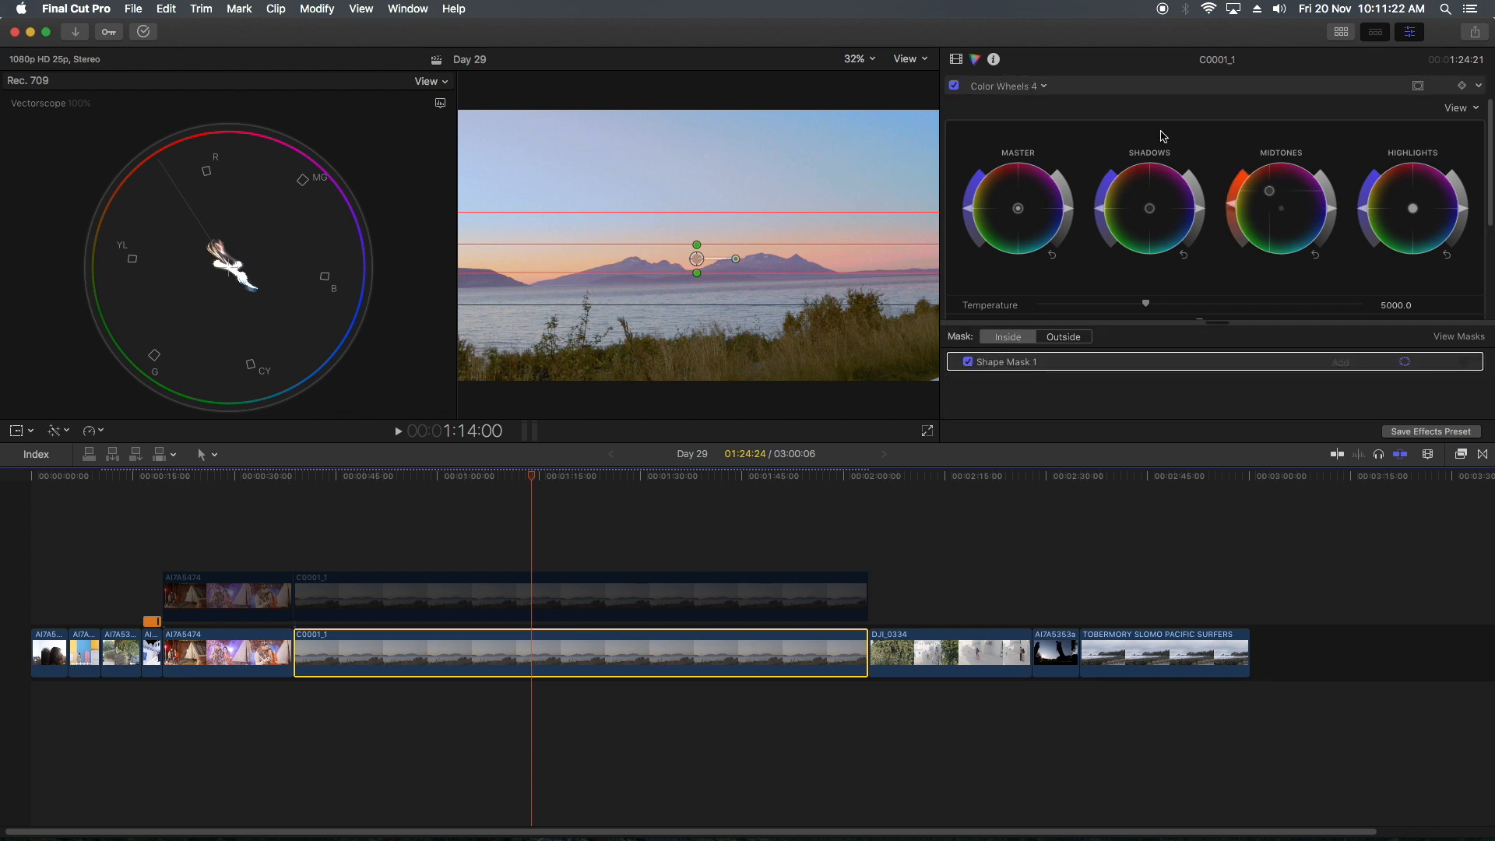
pyautogui.click(1415, 87)
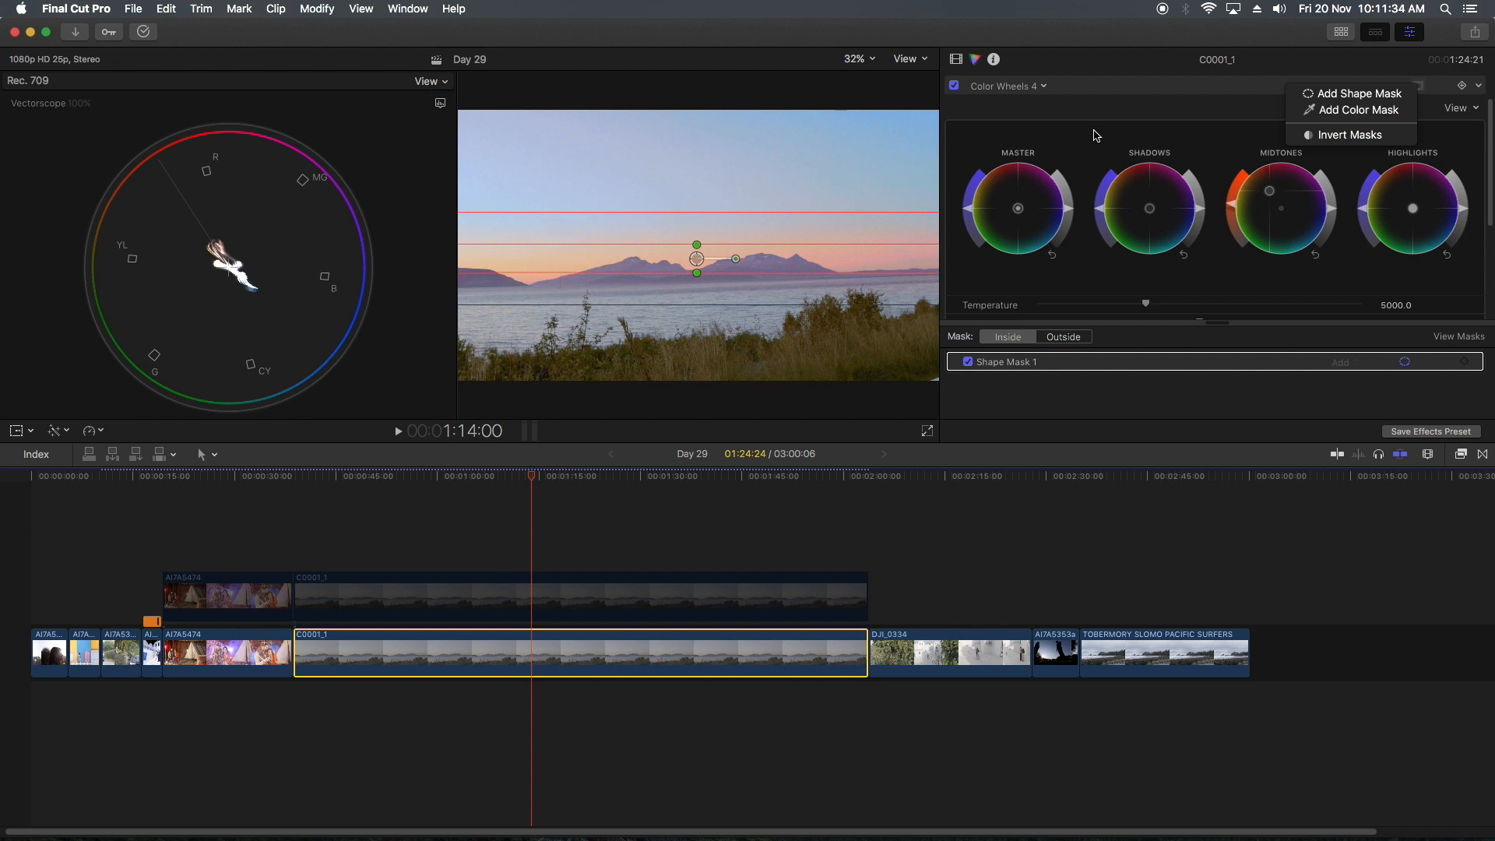
pyautogui.click(1356, 110)
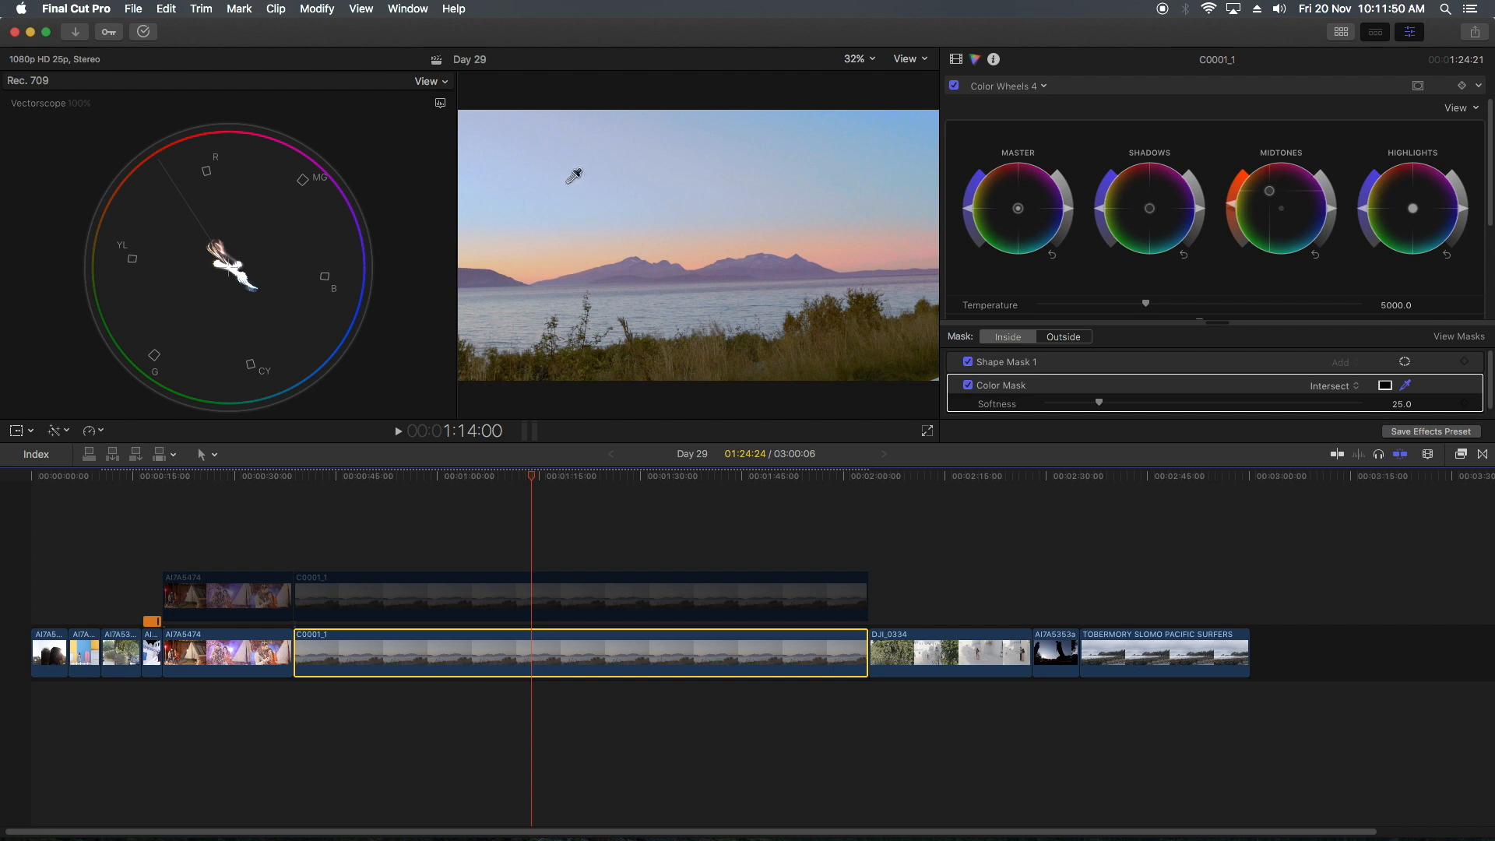
pyautogui.click(621, 203)
pyautogui.moveTo(609, 195); pyautogui.dragTo(623, 199)
pyautogui.moveTo(752, 155); pyautogui.dragTo(891, 143)
pyautogui.moveTo(608, 175); pyautogui.dragTo(616, 178)
pyautogui.moveTo(1099, 404); pyautogui.dragTo(1106, 404)
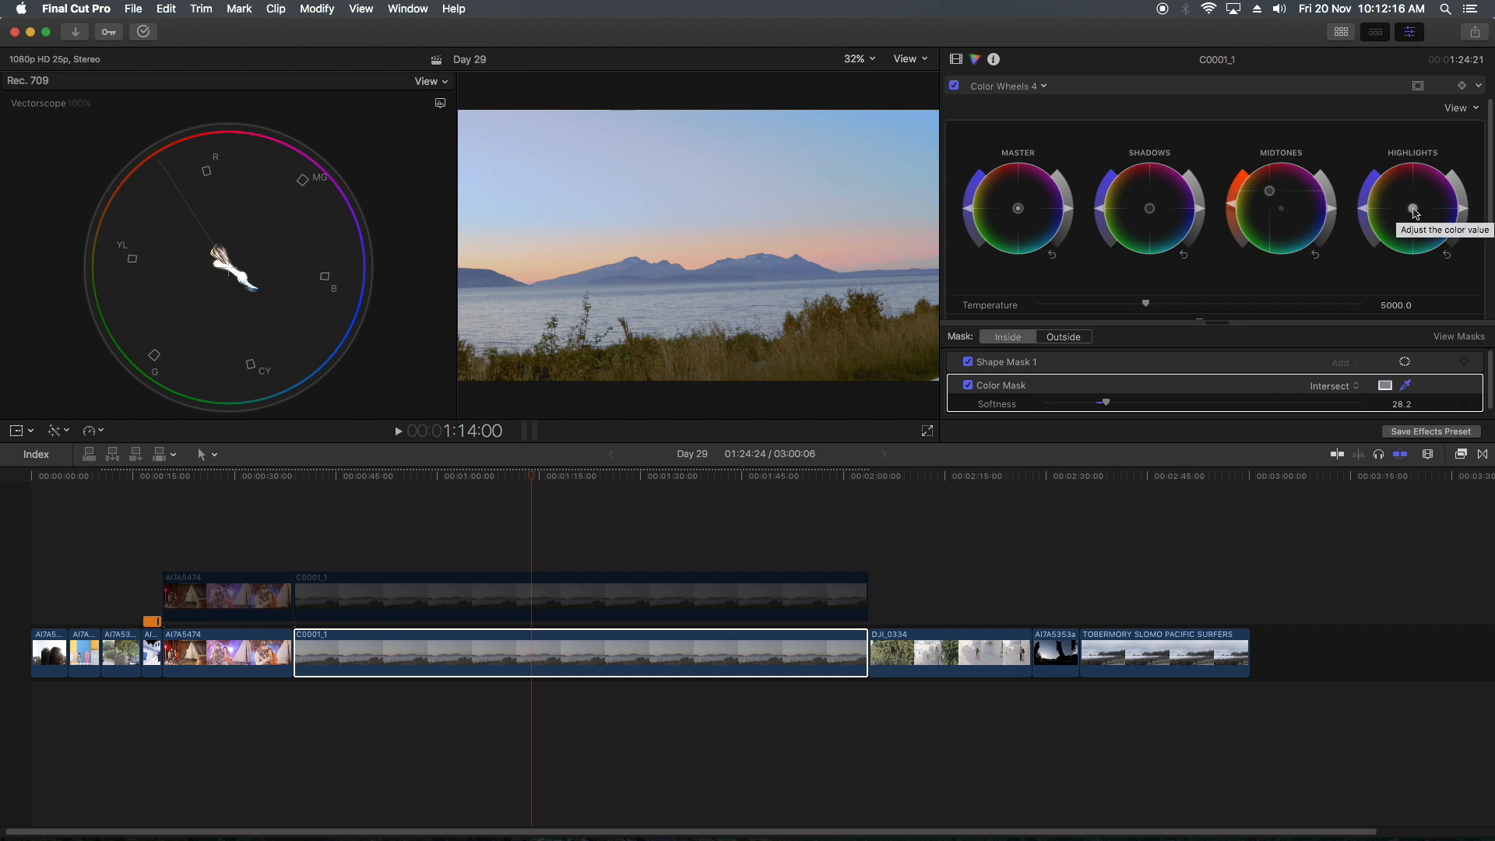
# Try shifting the Color Wheels 4 highlights toward blue and undo the change
pyautogui.moveTo(1414, 213); pyautogui.dragTo(1491, 262)
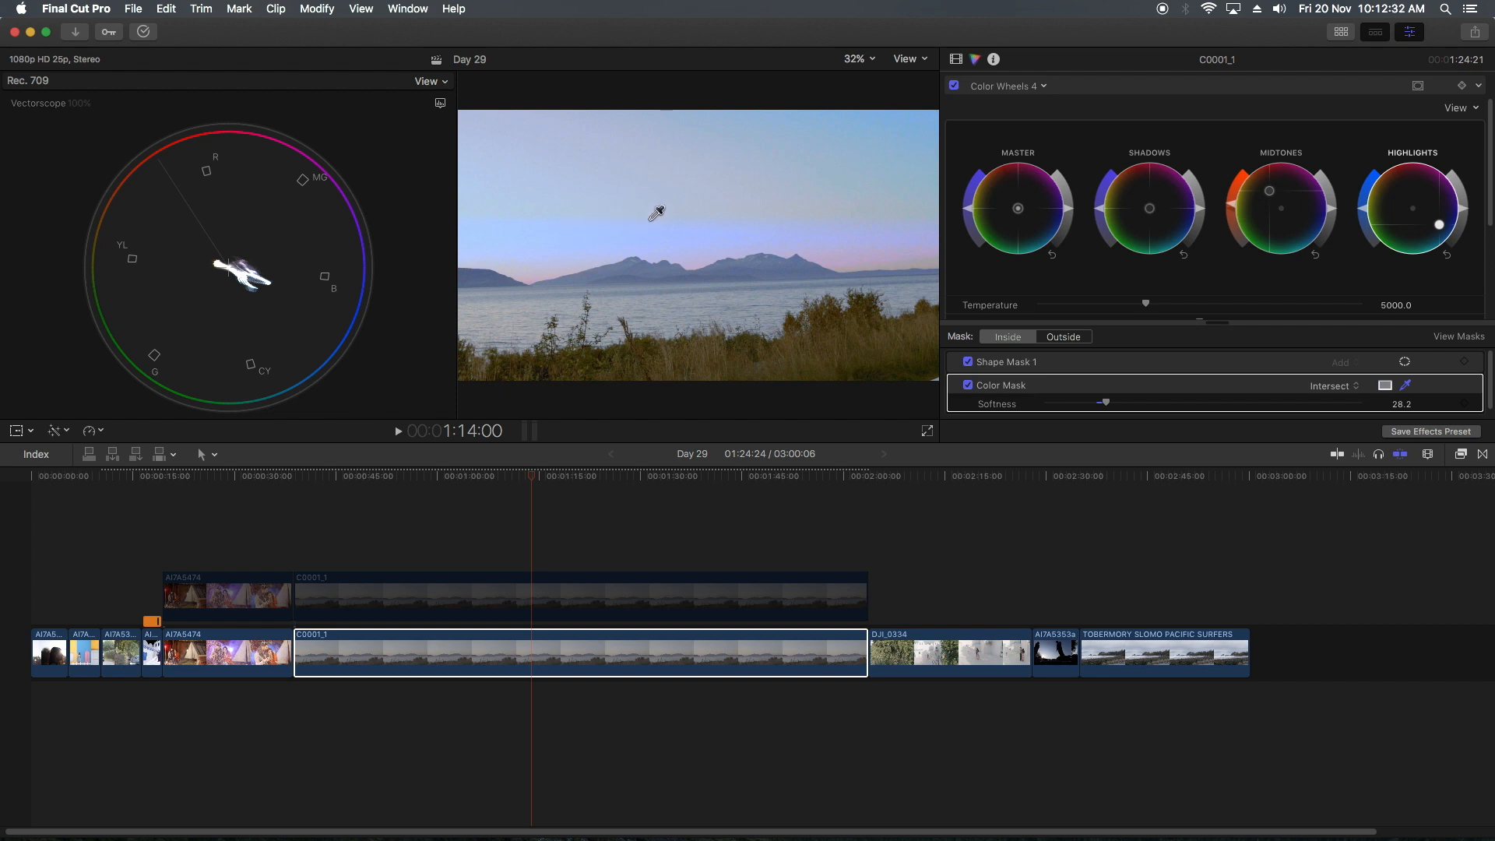
pyautogui.press('super+z')
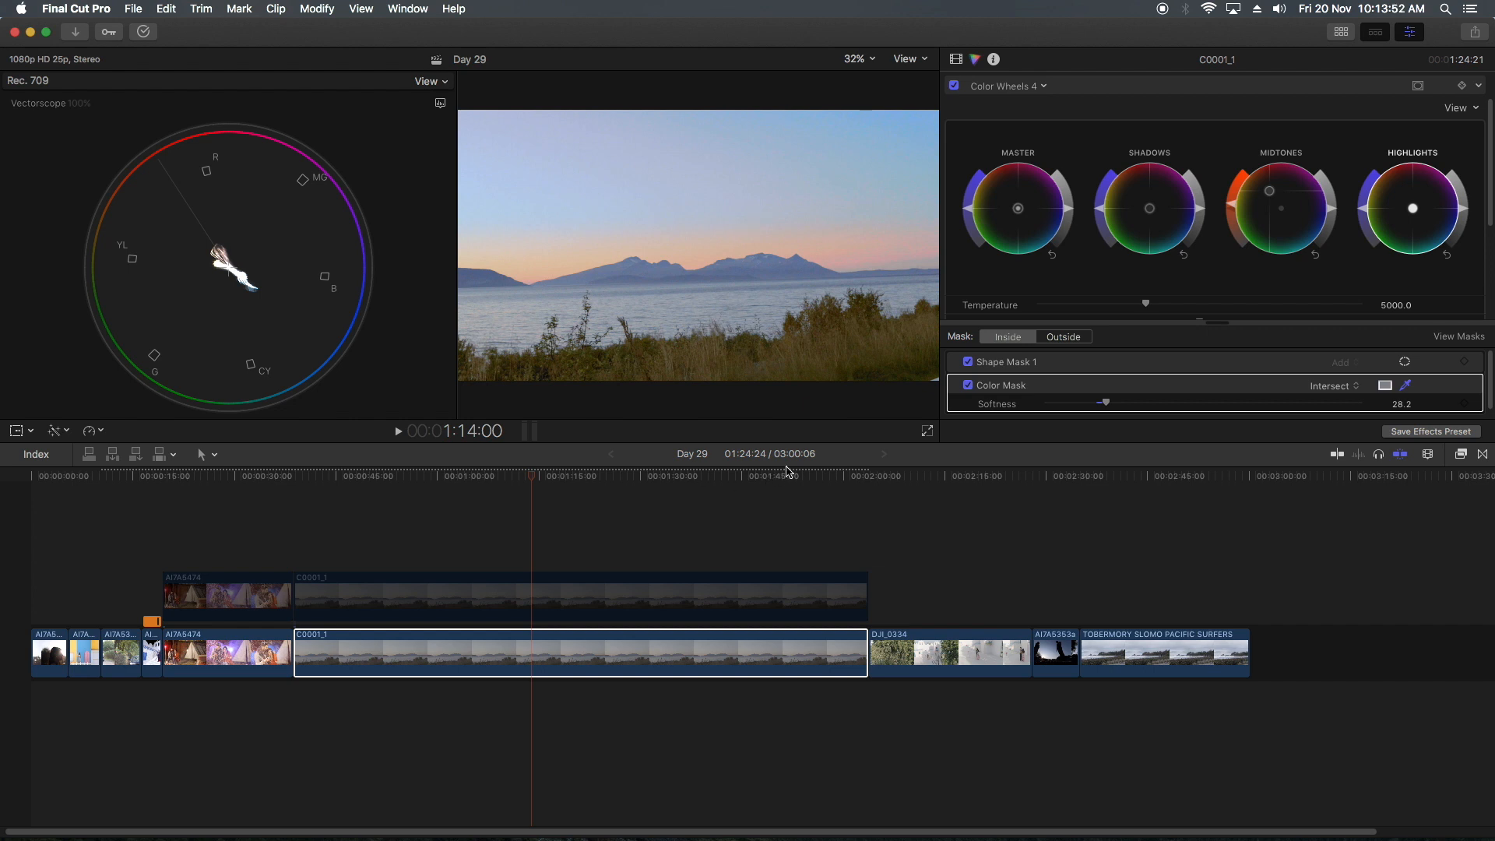
# Add another Color Wheels correction to the lower C0001_1 clip and slightly raise its master saturation
pyautogui.moveTo(624, 477); pyautogui.dragTo(651, 477)
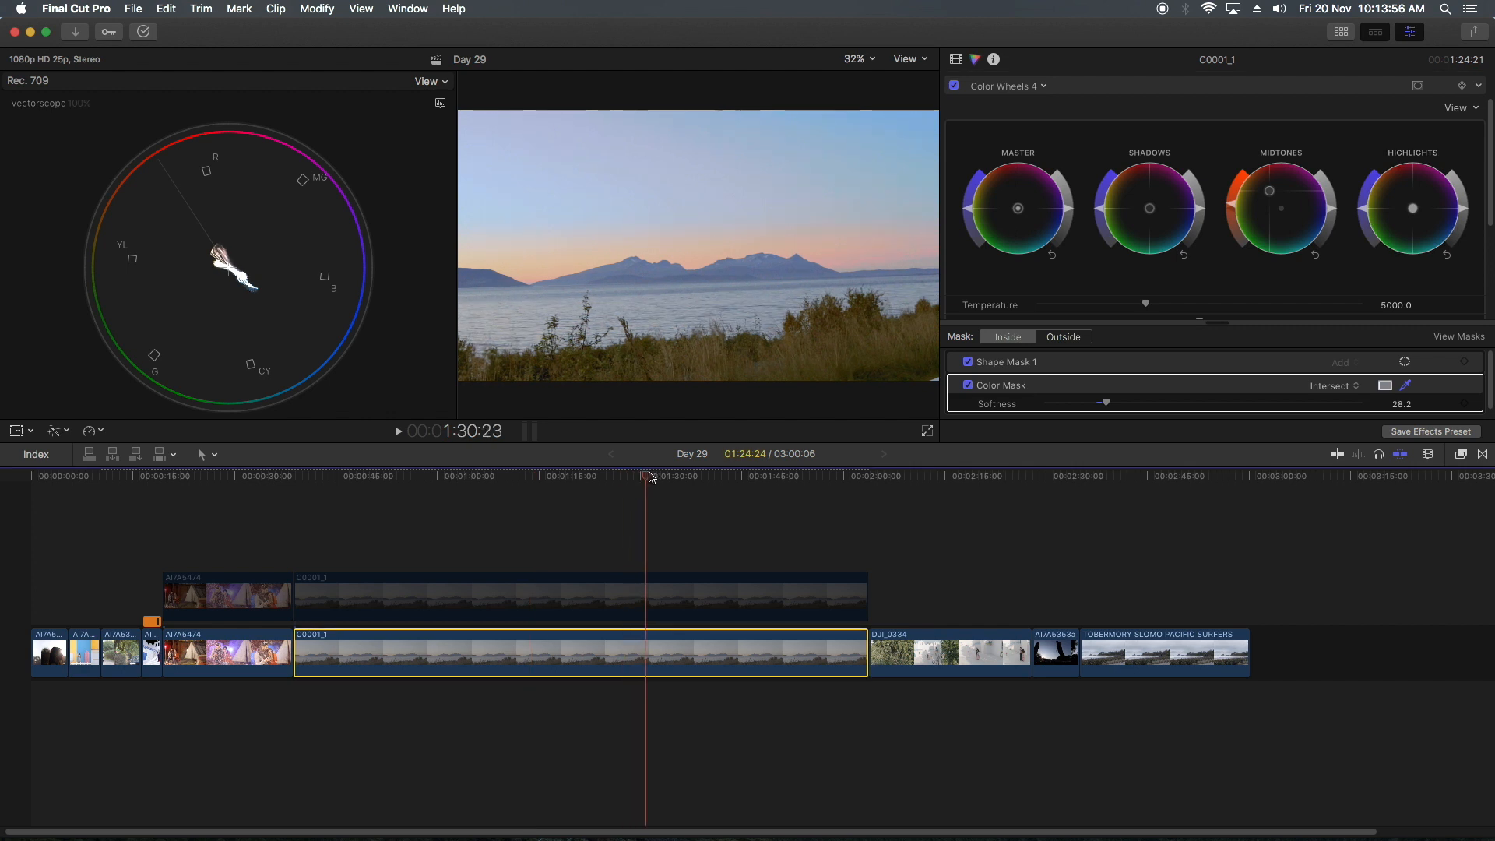
pyautogui.click(1016, 86)
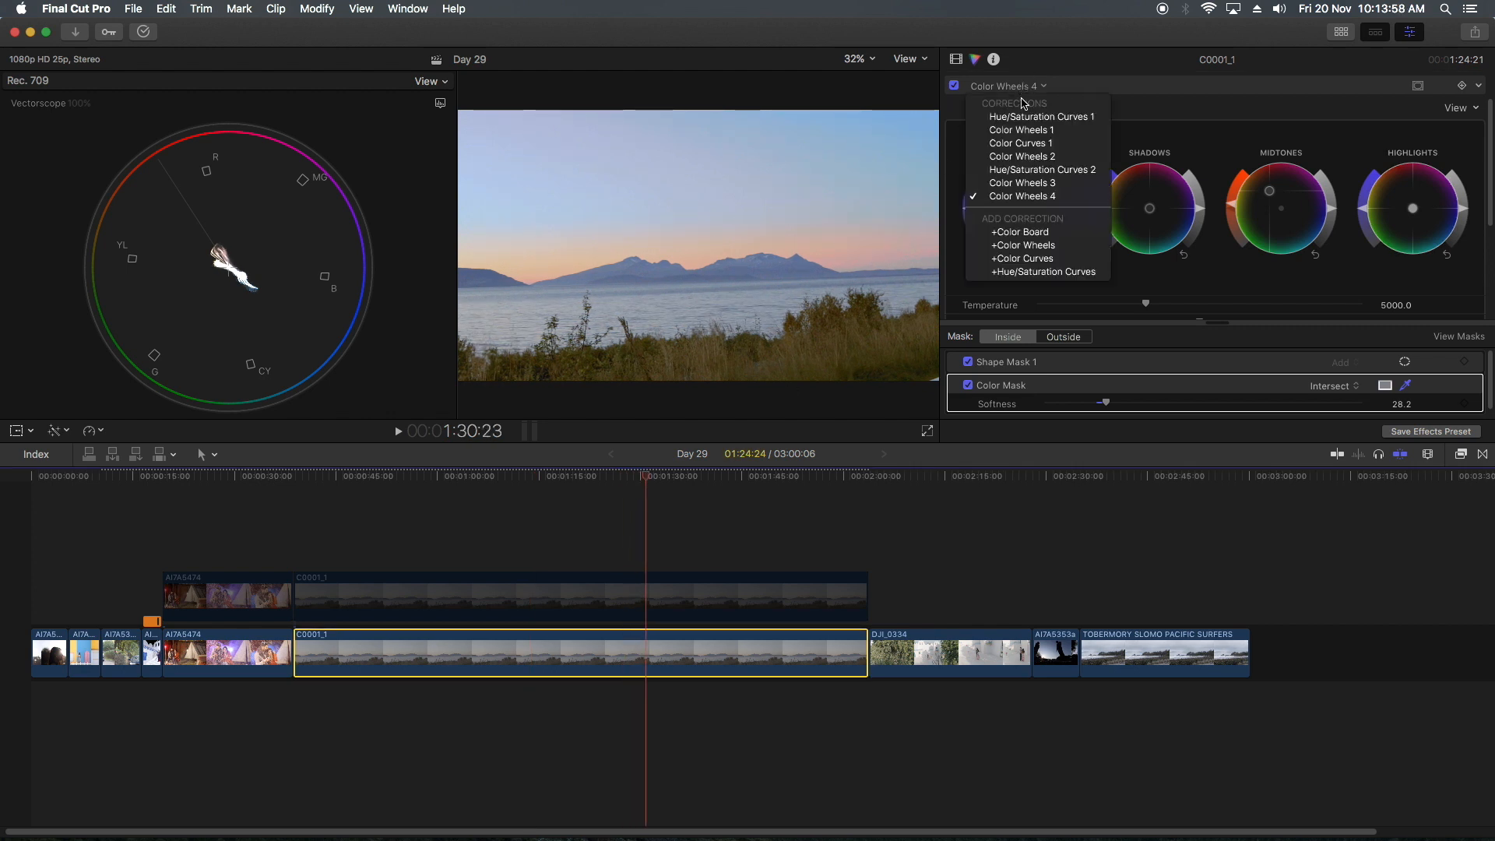
pyautogui.click(1022, 245)
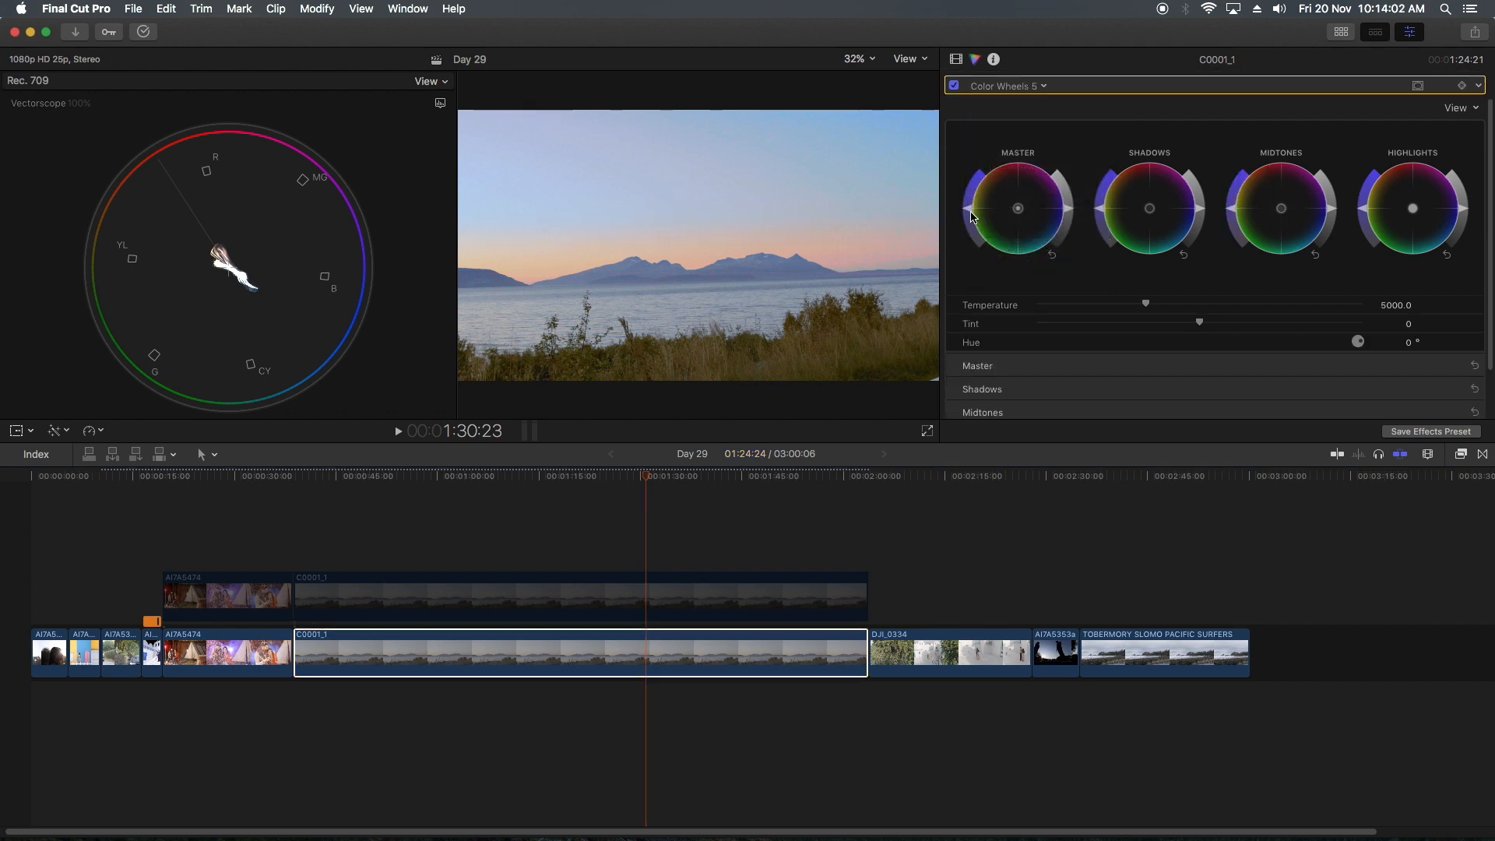
pyautogui.moveTo(970, 212); pyautogui.dragTo(966, 201)
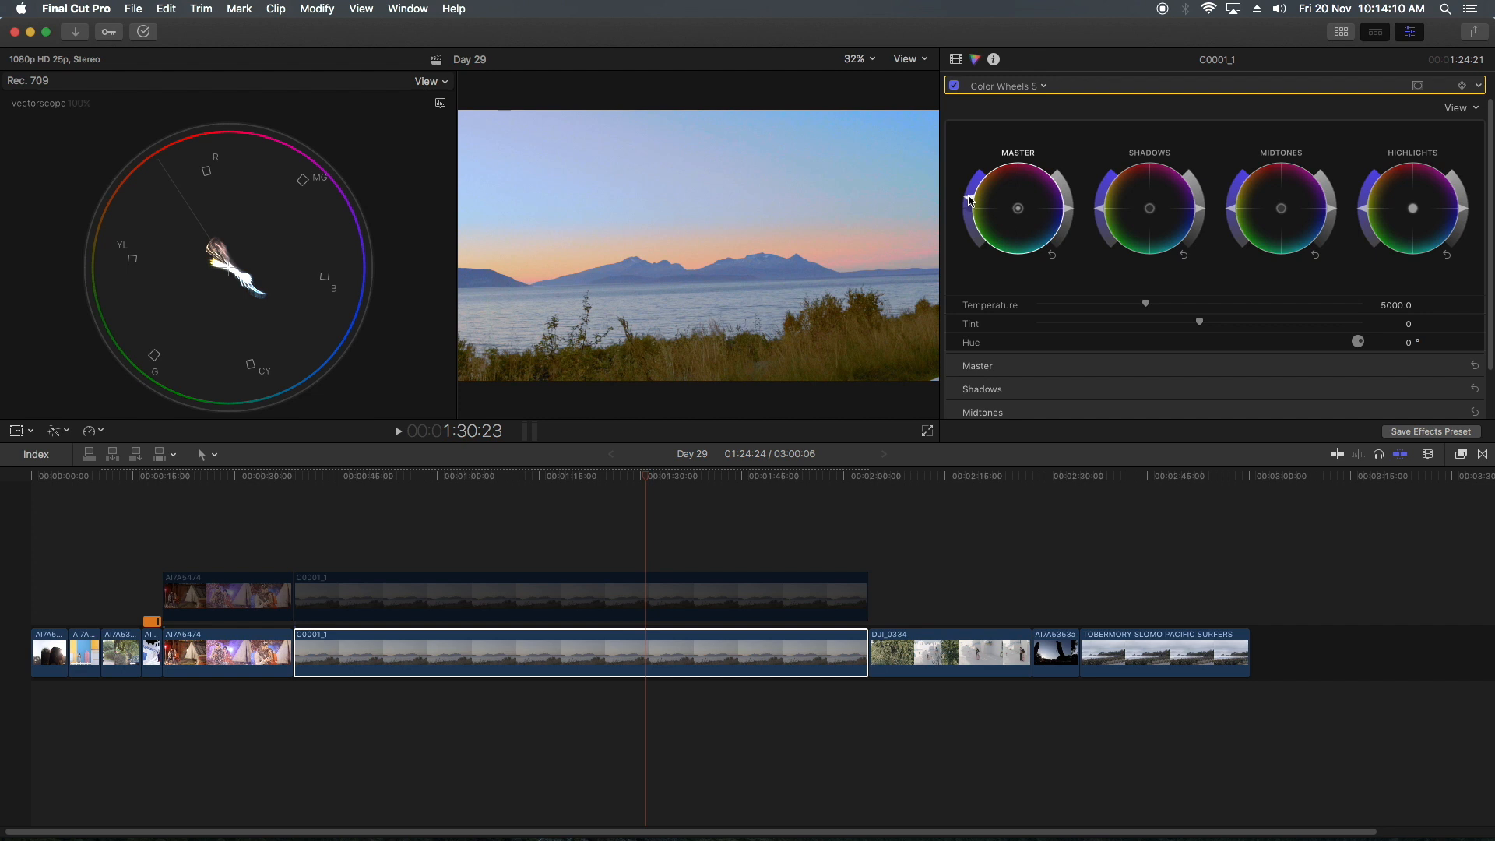
# Toggle the upper C0001_1 copy on and off to compare it with the more saturated grade below
pyautogui.click(545, 606)
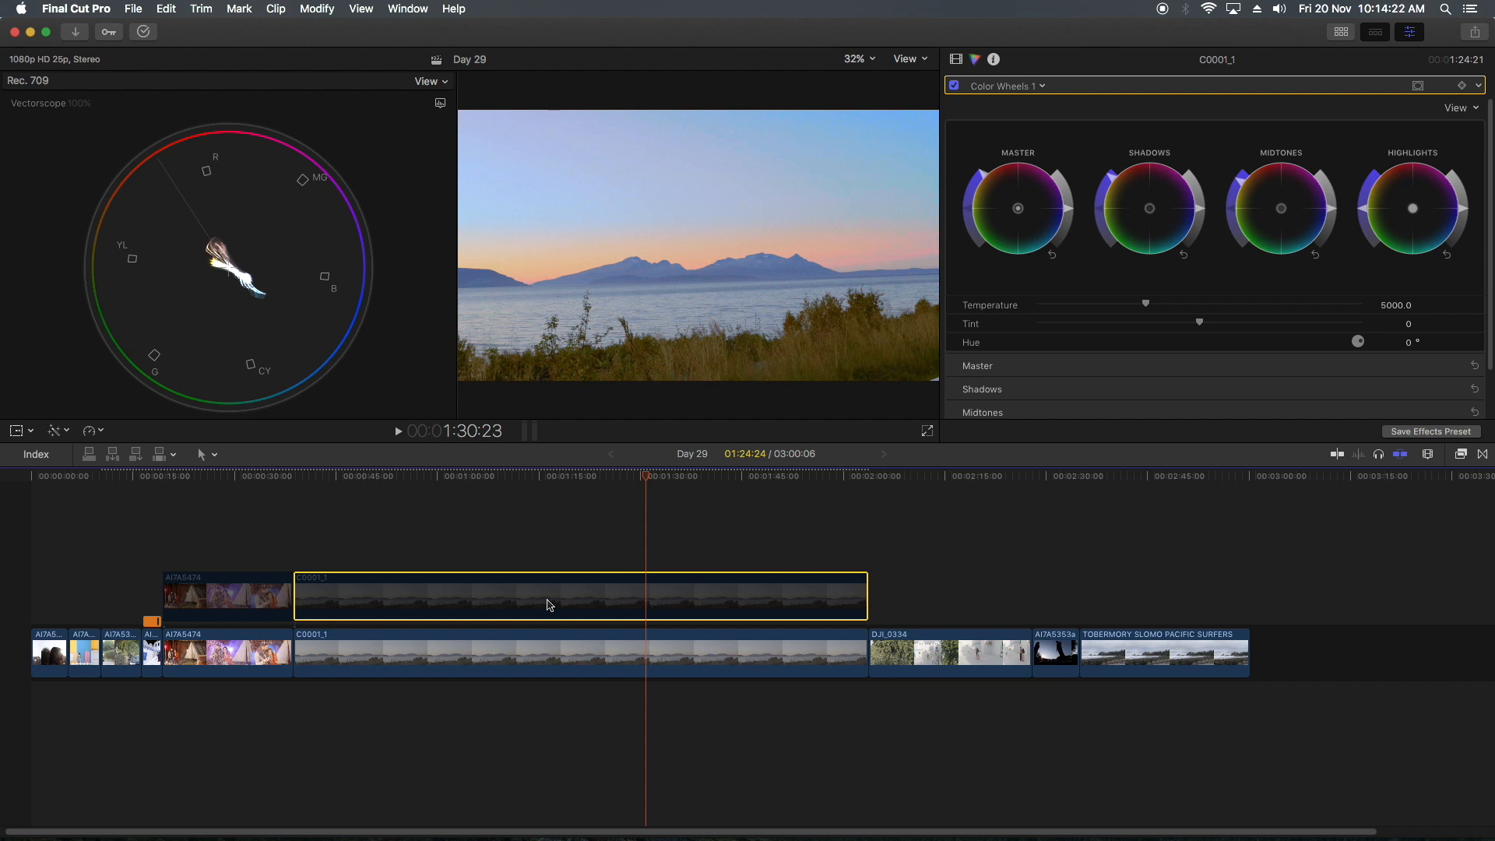
pyautogui.press('v')
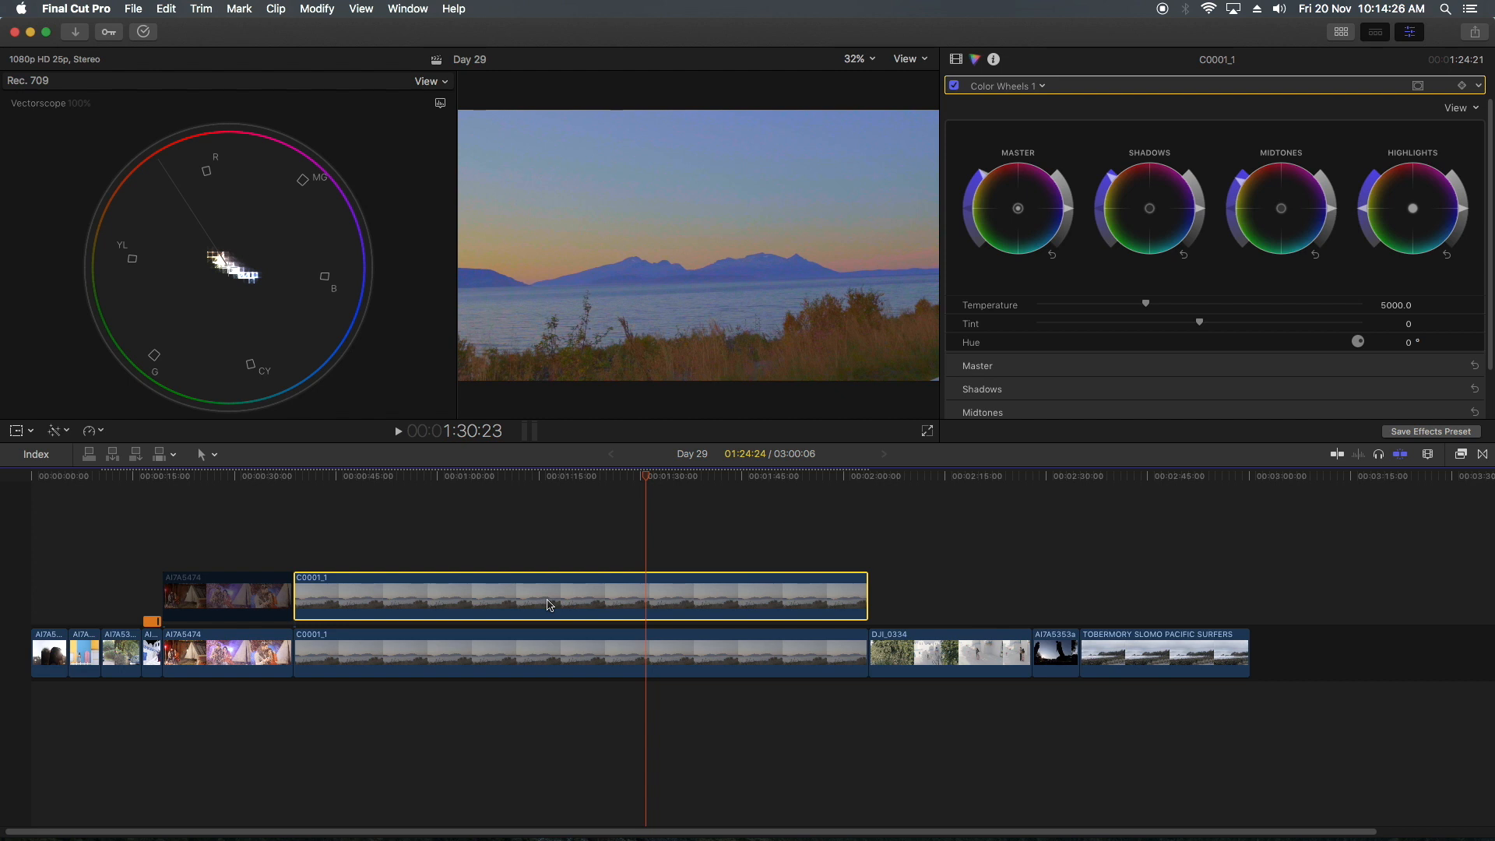
pyautogui.press('v')
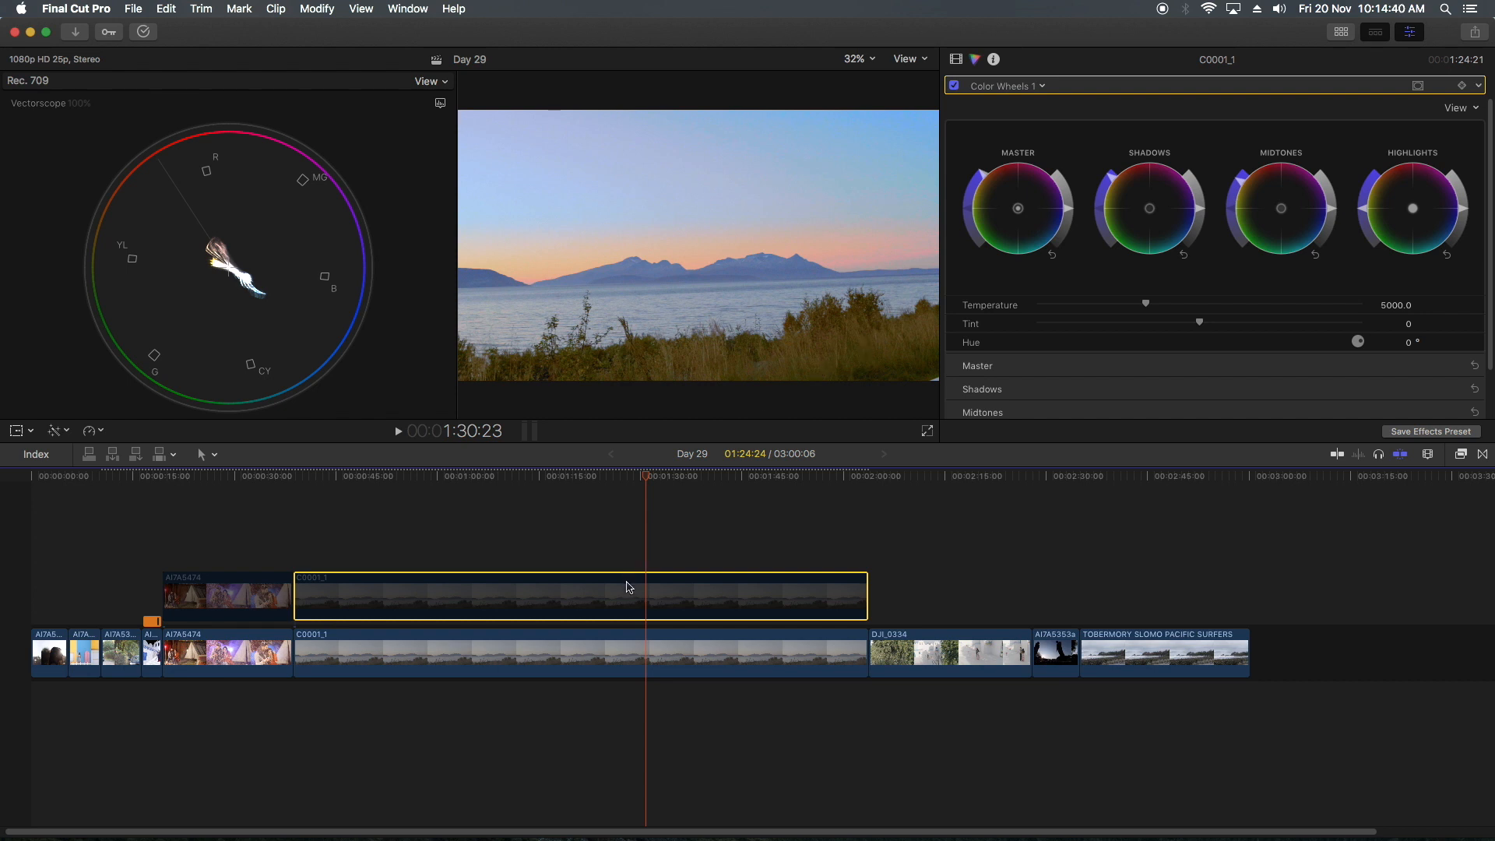
# Remove the Color Wheels effect from the upper C0001_1 copy and toggle its visibility to compare ungraded and graded footage
pyautogui.press('shift+super+v')
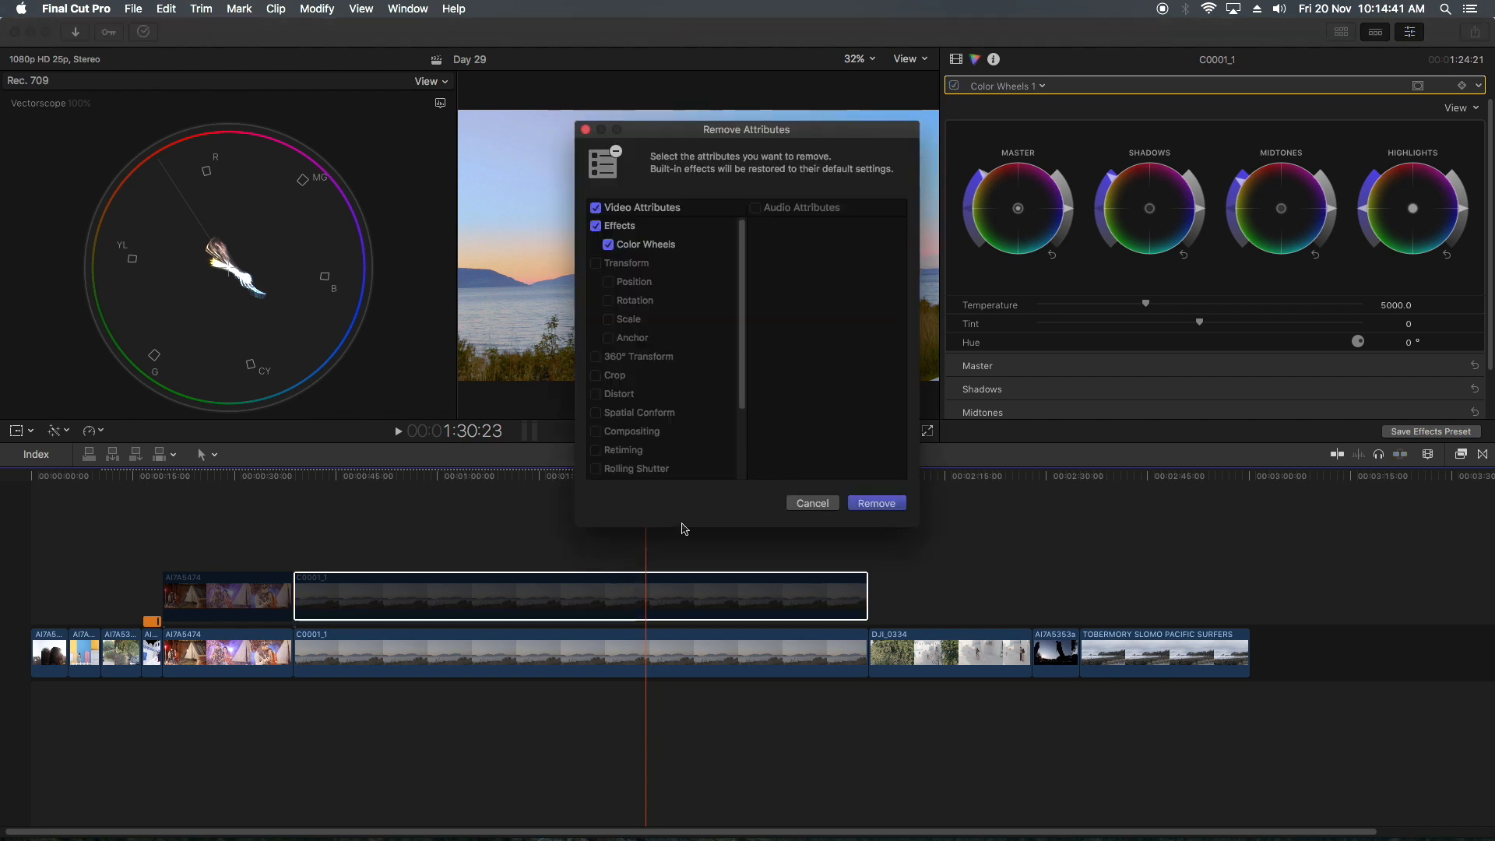
pyautogui.click(864, 506)
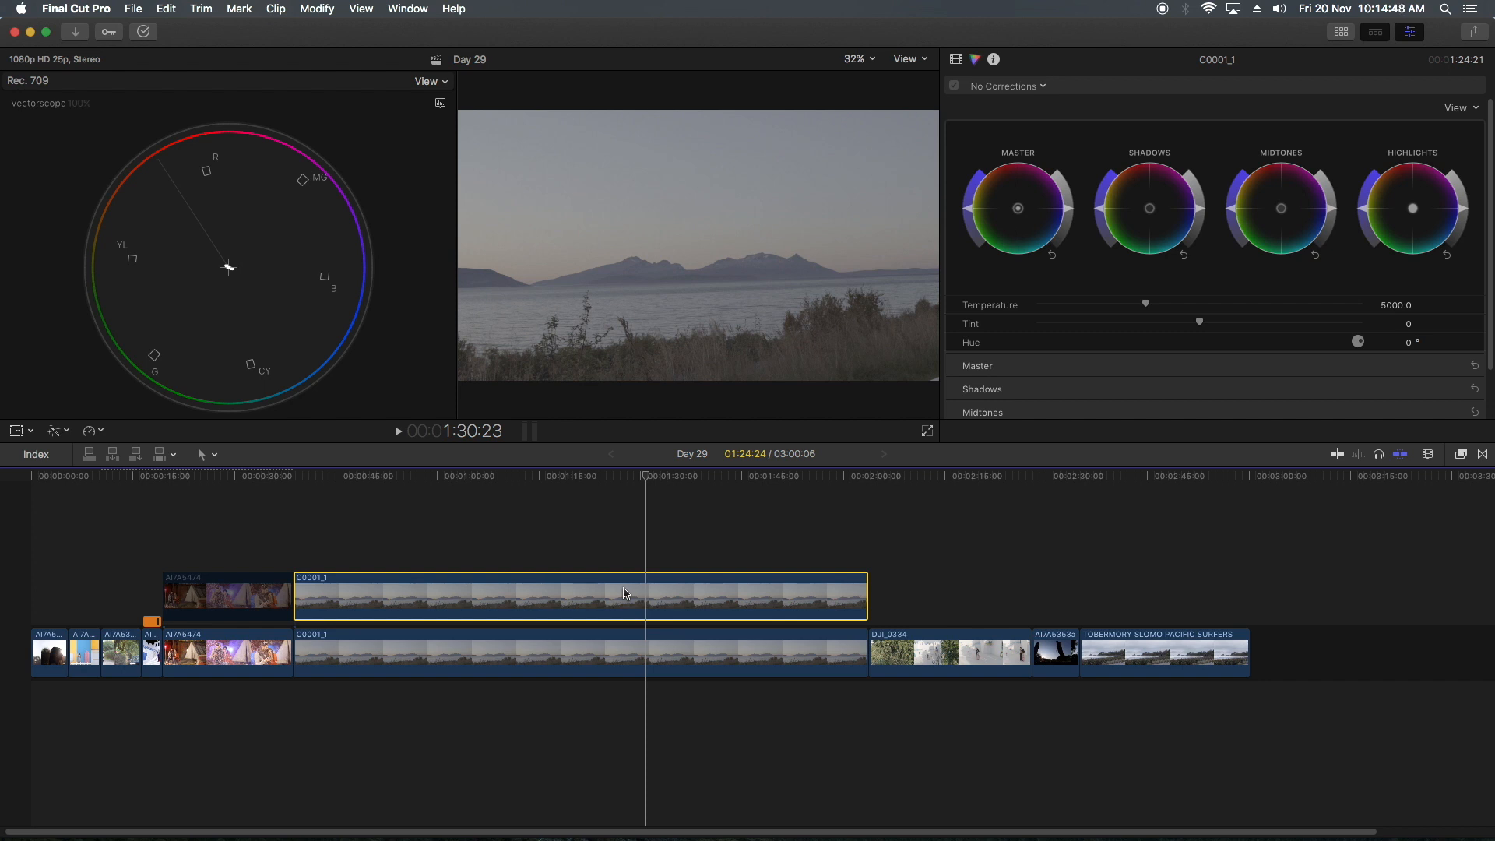
pyautogui.press('v')
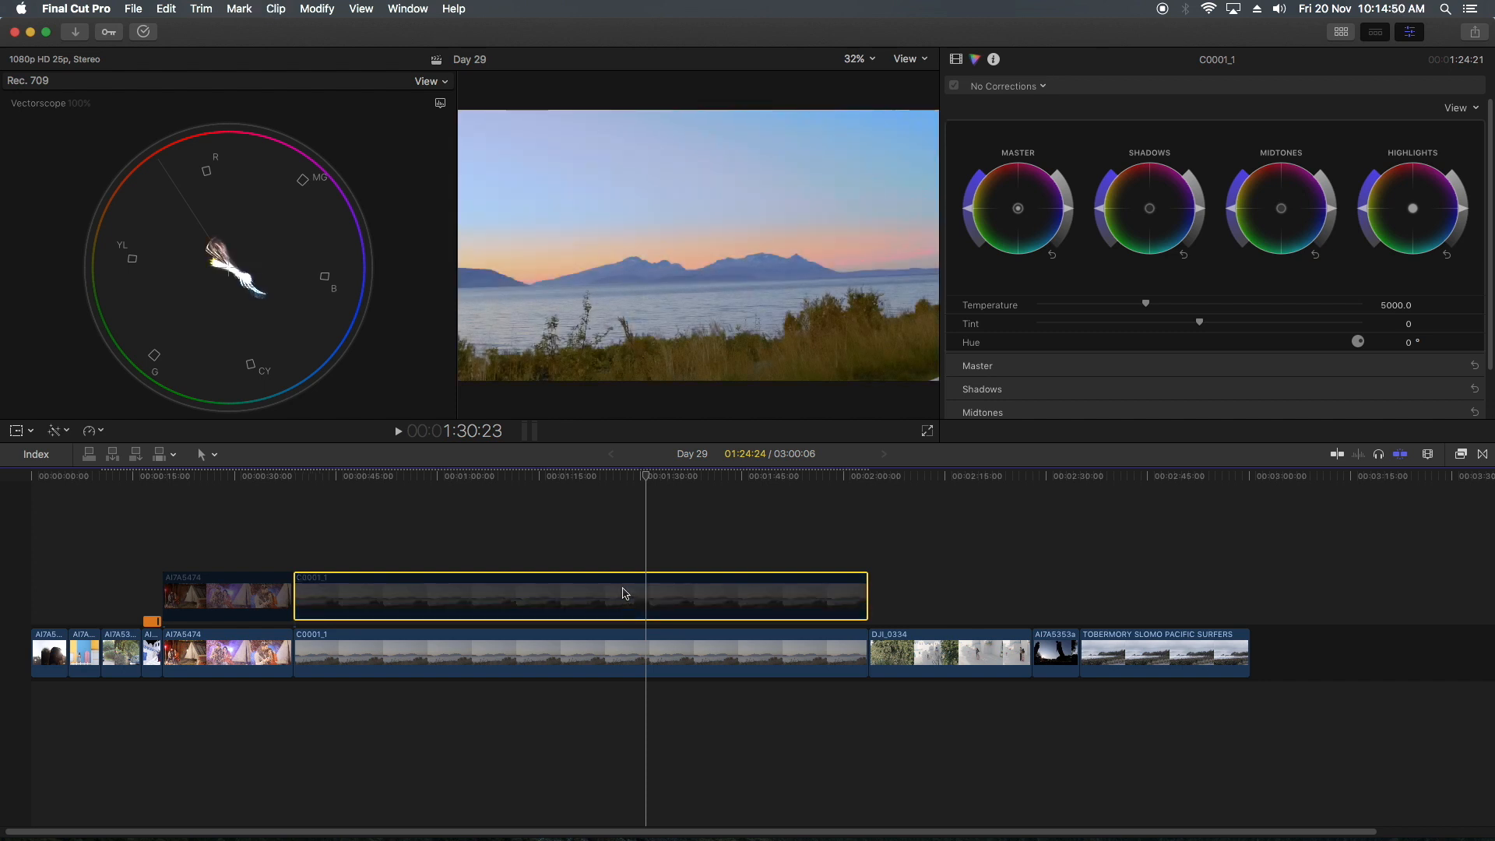
pyautogui.press('v')
pyautogui.press('v')
pyautogui.press('v')
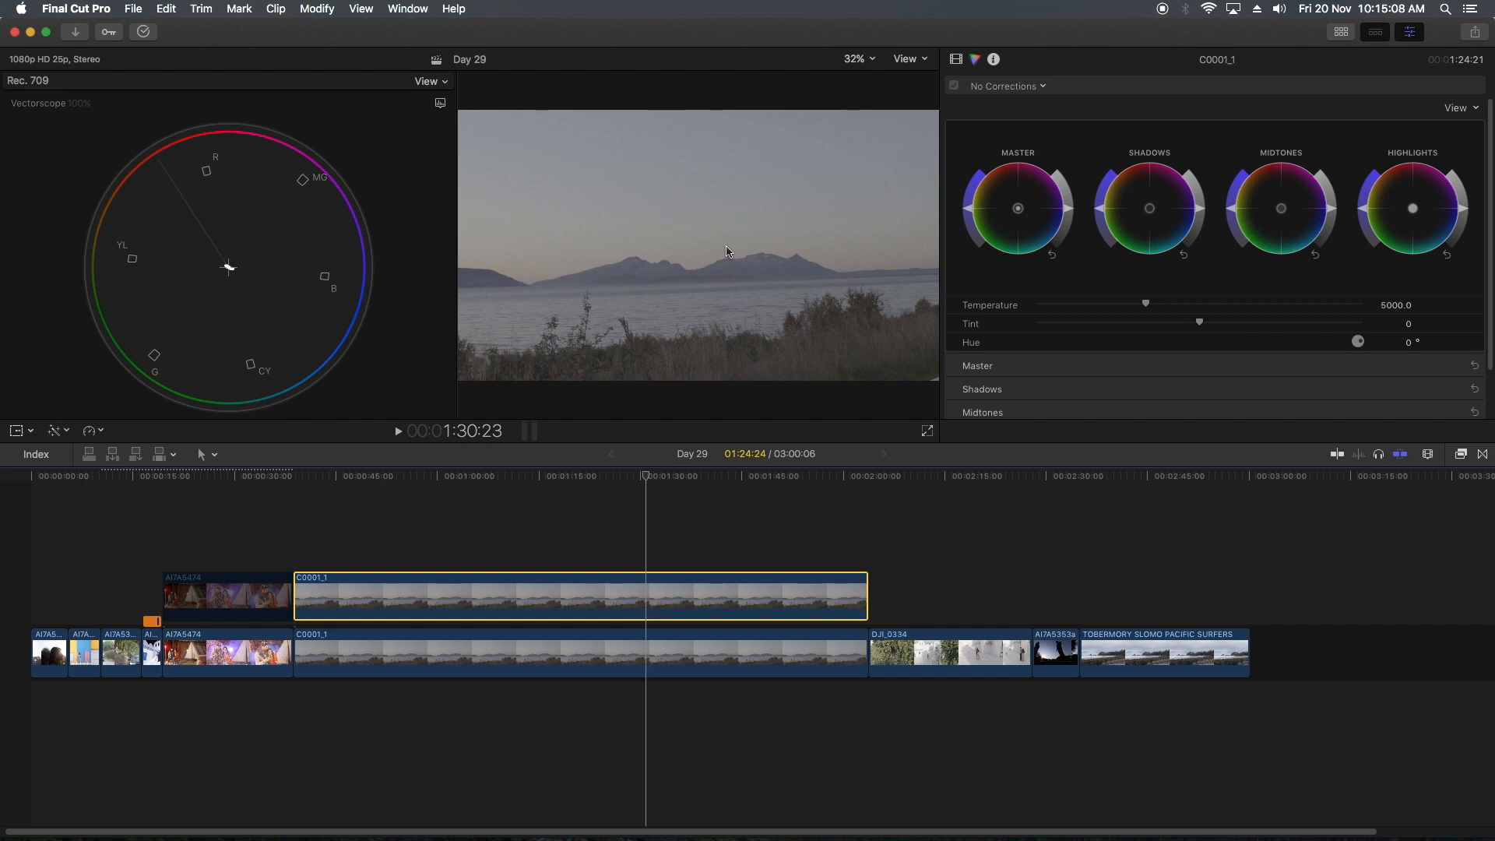
pyautogui.press('v')
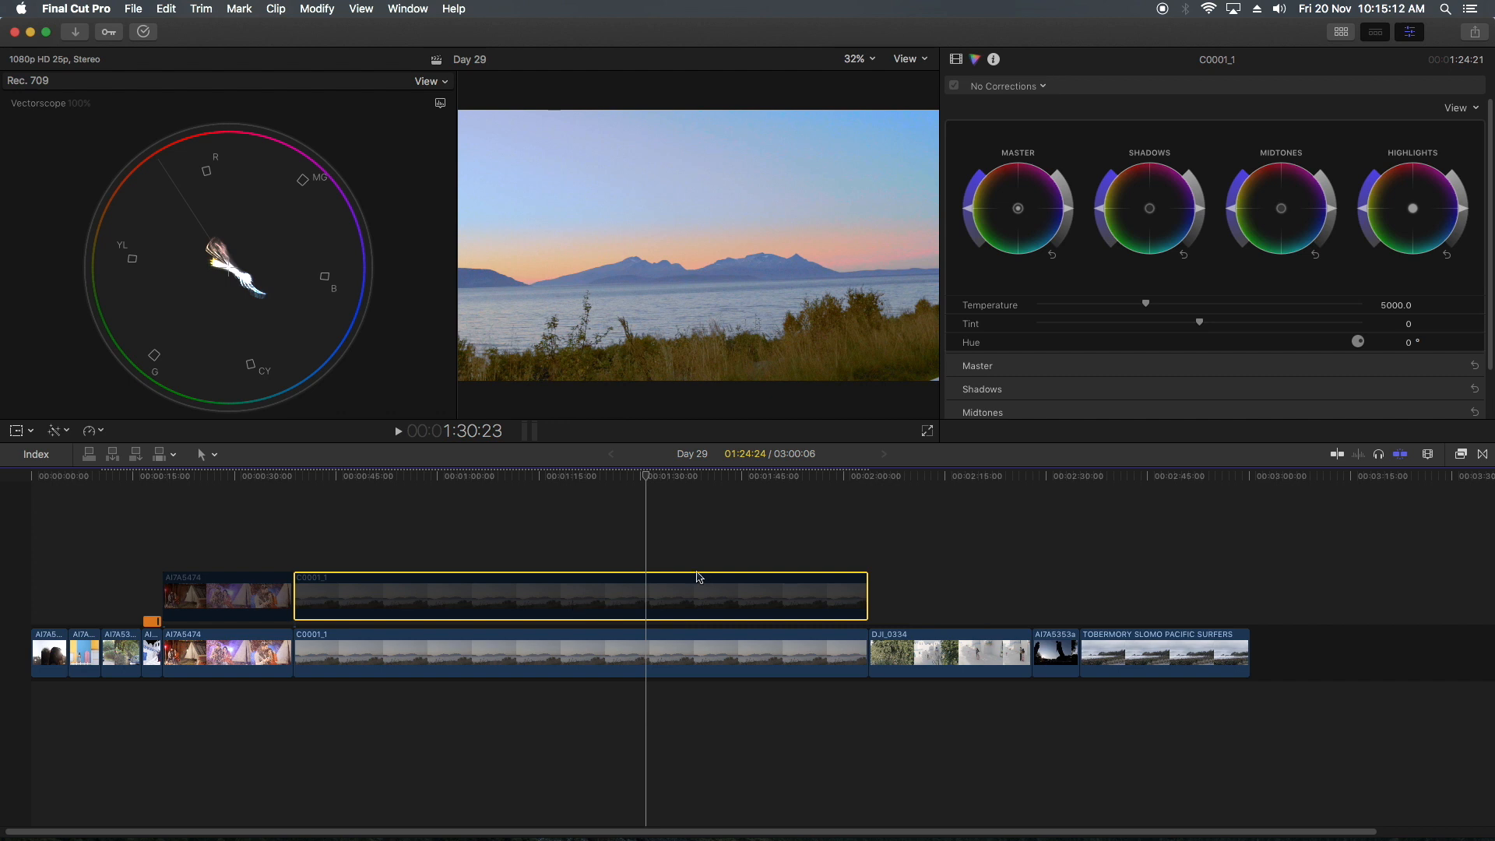
# Add a Color Wheels correction to the AI7A5353a silhouette clip
pyautogui.moveTo(891, 477); pyautogui.dragTo(204, 502)
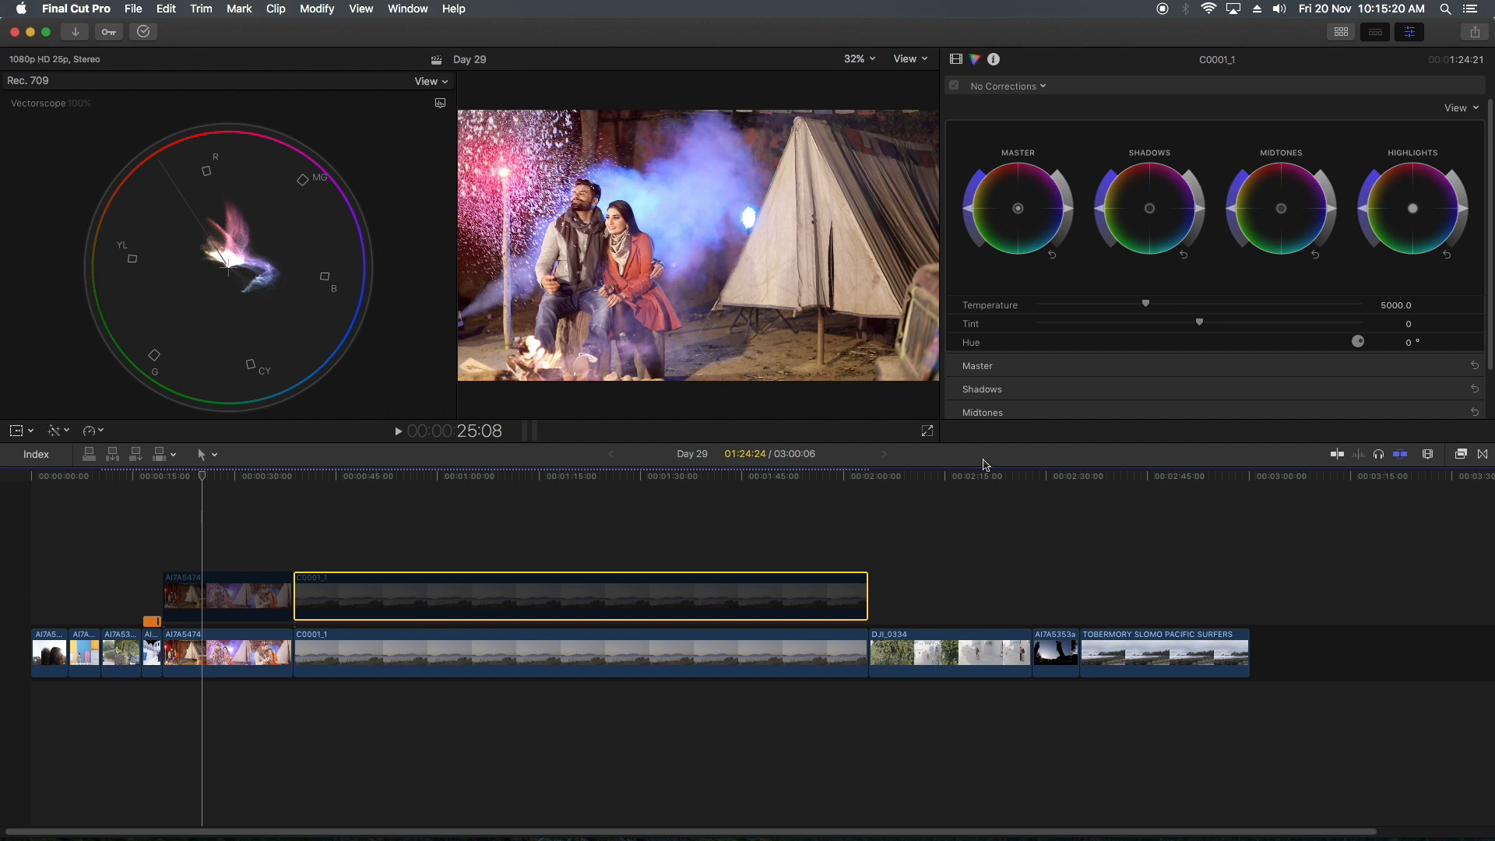
pyautogui.click(897, 477)
pyautogui.moveTo(898, 476); pyautogui.dragTo(1066, 466)
pyautogui.click(1063, 651)
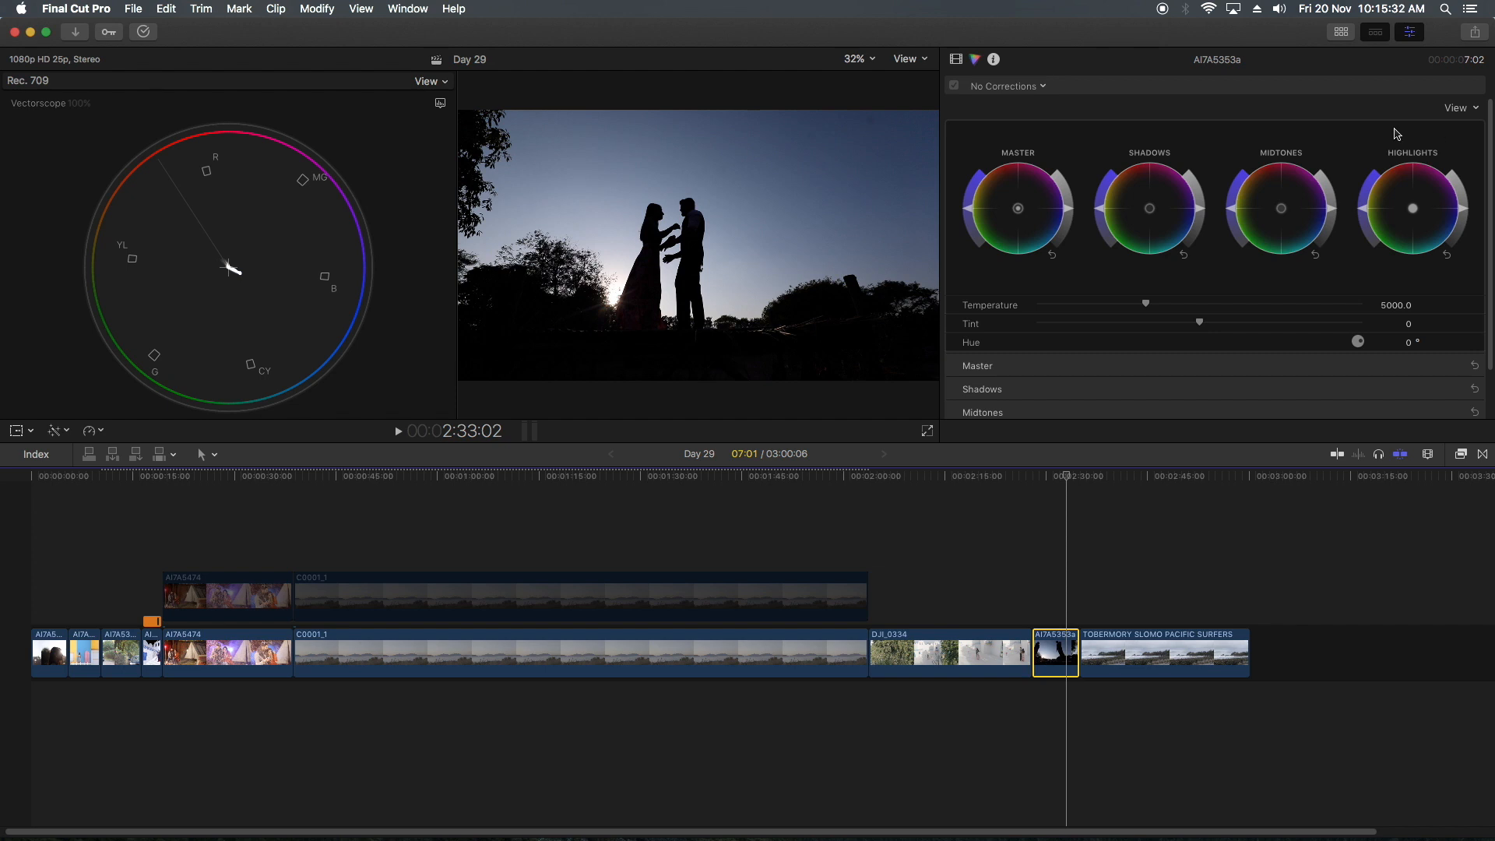
pyautogui.click(1024, 89)
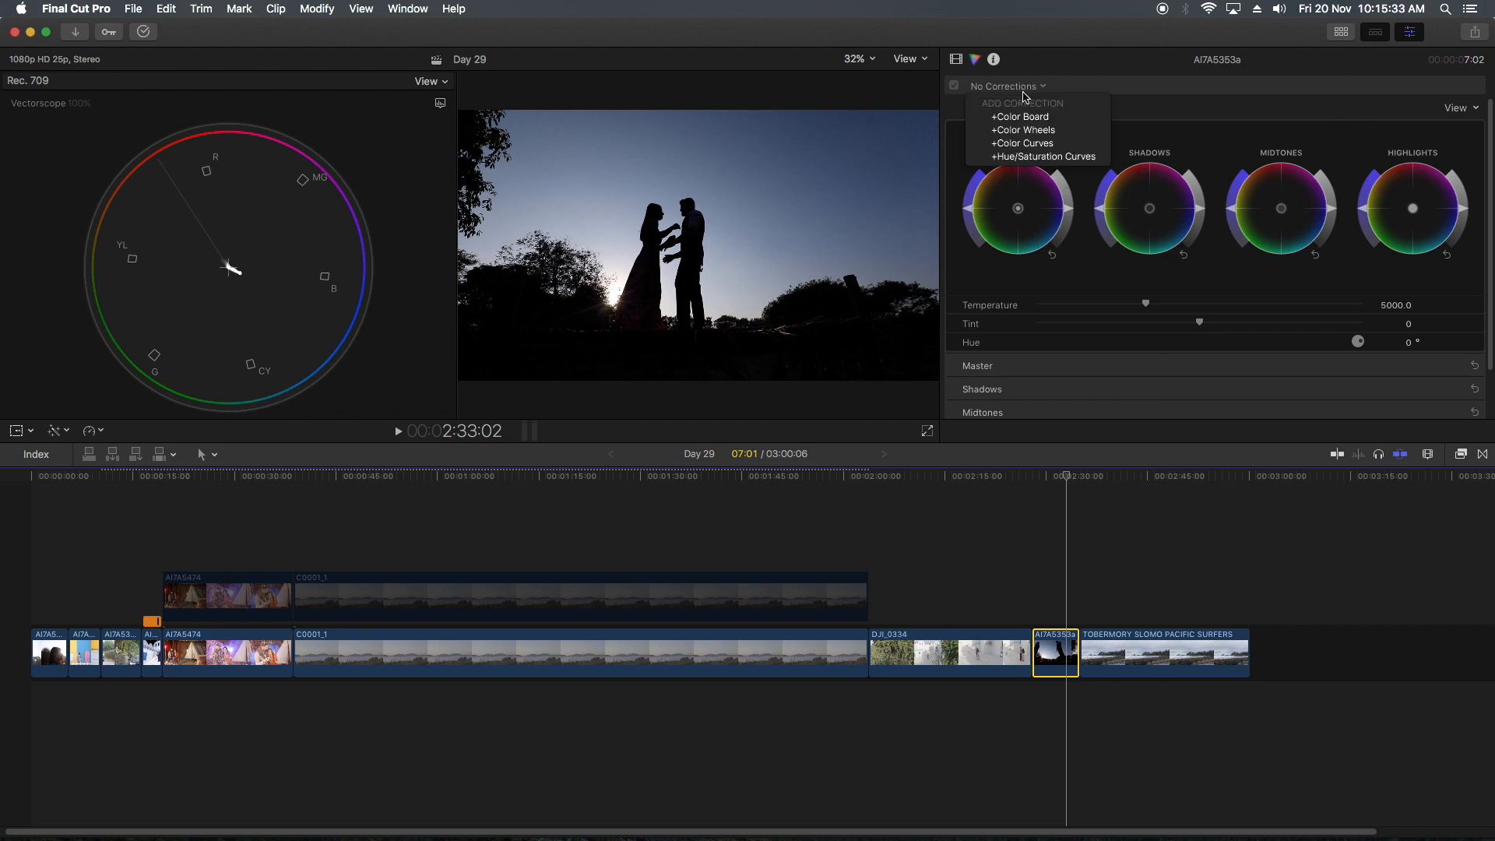
pyautogui.click(1044, 129)
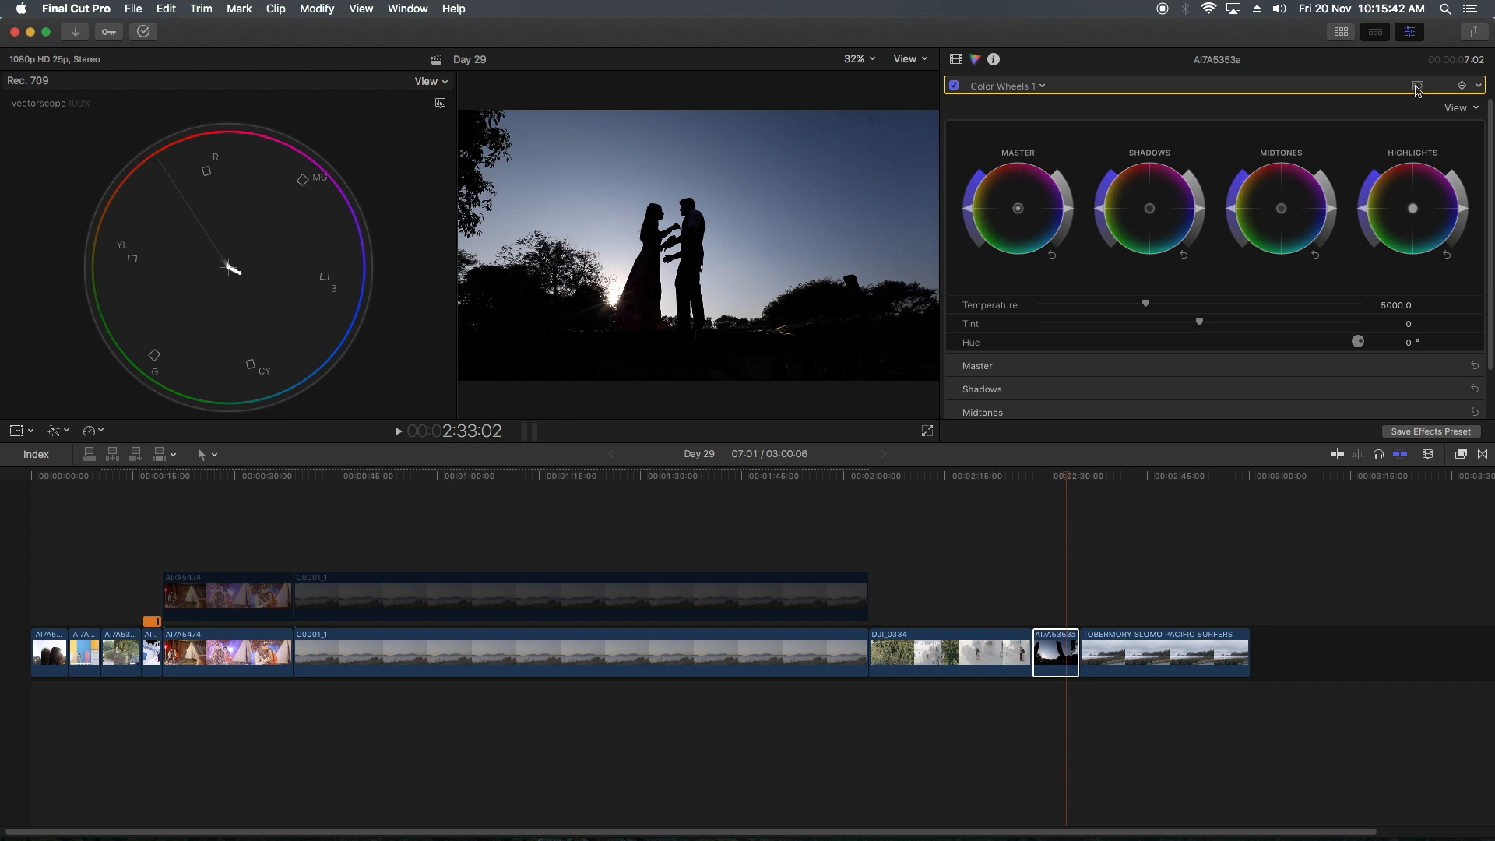
# Mask the sky in AI7A5353a with a color mask at softness 31.9, and raise the master and highlights saturation
pyautogui.click(1417, 87)
pyautogui.click(1372, 110)
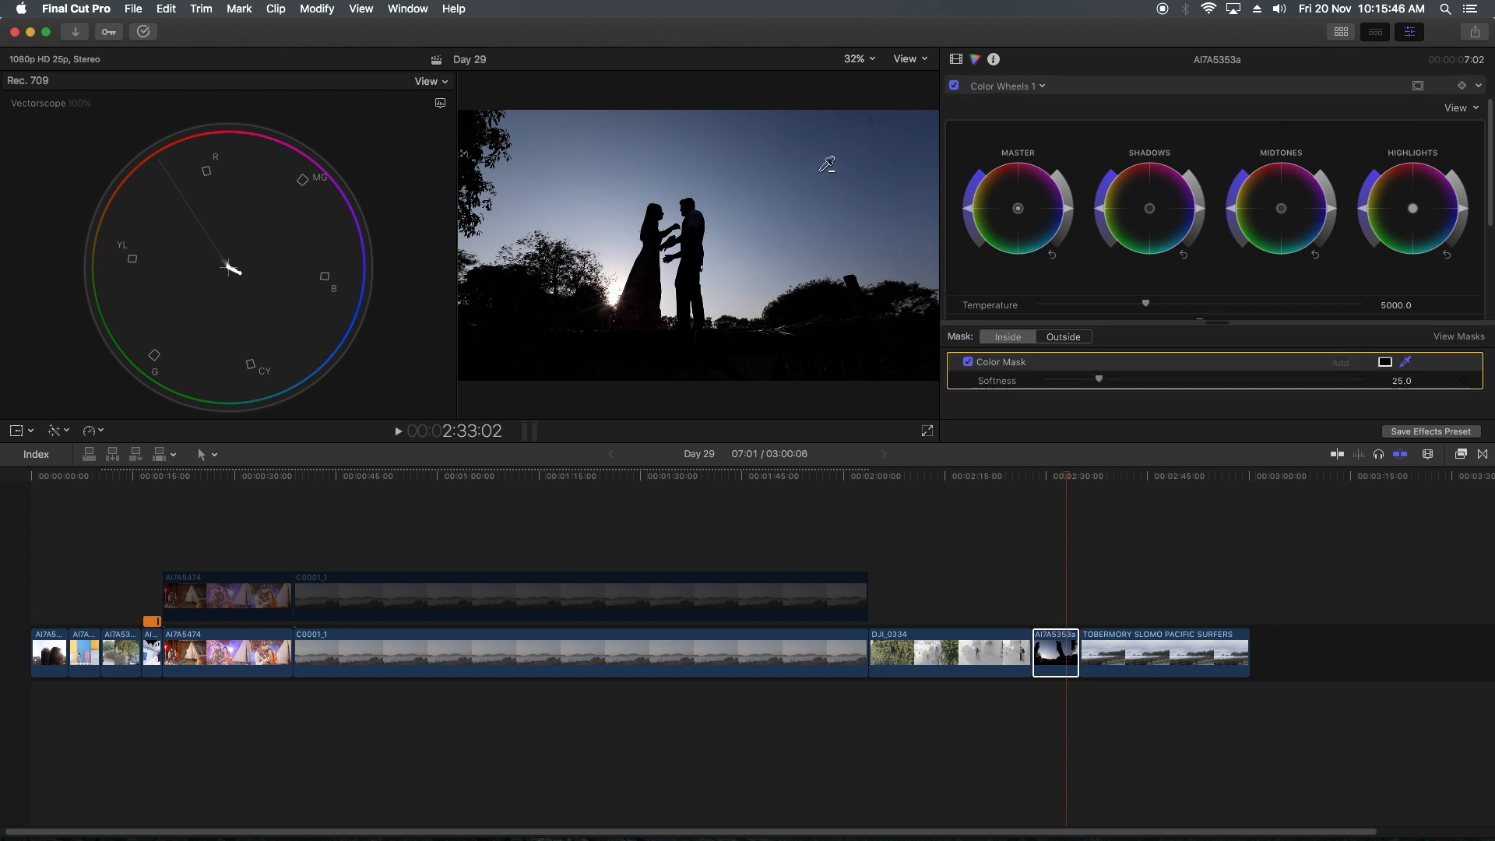
pyautogui.moveTo(818, 167); pyautogui.dragTo(830, 173)
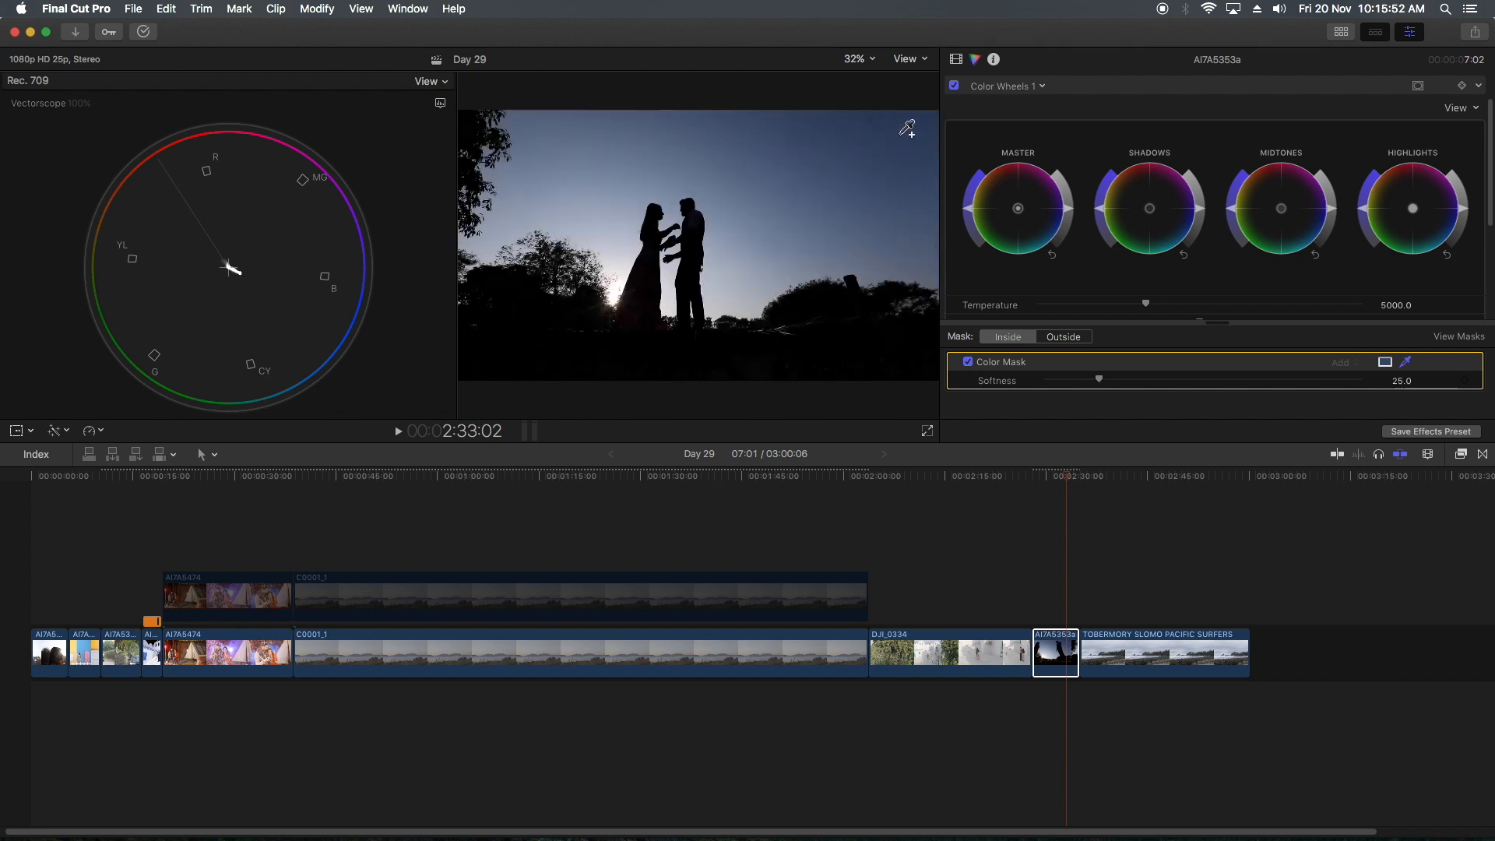
pyautogui.moveTo(903, 130); pyautogui.dragTo(905, 134)
pyautogui.moveTo(604, 167); pyautogui.dragTo(577, 213)
pyautogui.moveTo(615, 262); pyautogui.dragTo(621, 288)
pyautogui.moveTo(1098, 379); pyautogui.dragTo(1118, 383)
pyautogui.moveTo(969, 207); pyautogui.dragTo(973, 169)
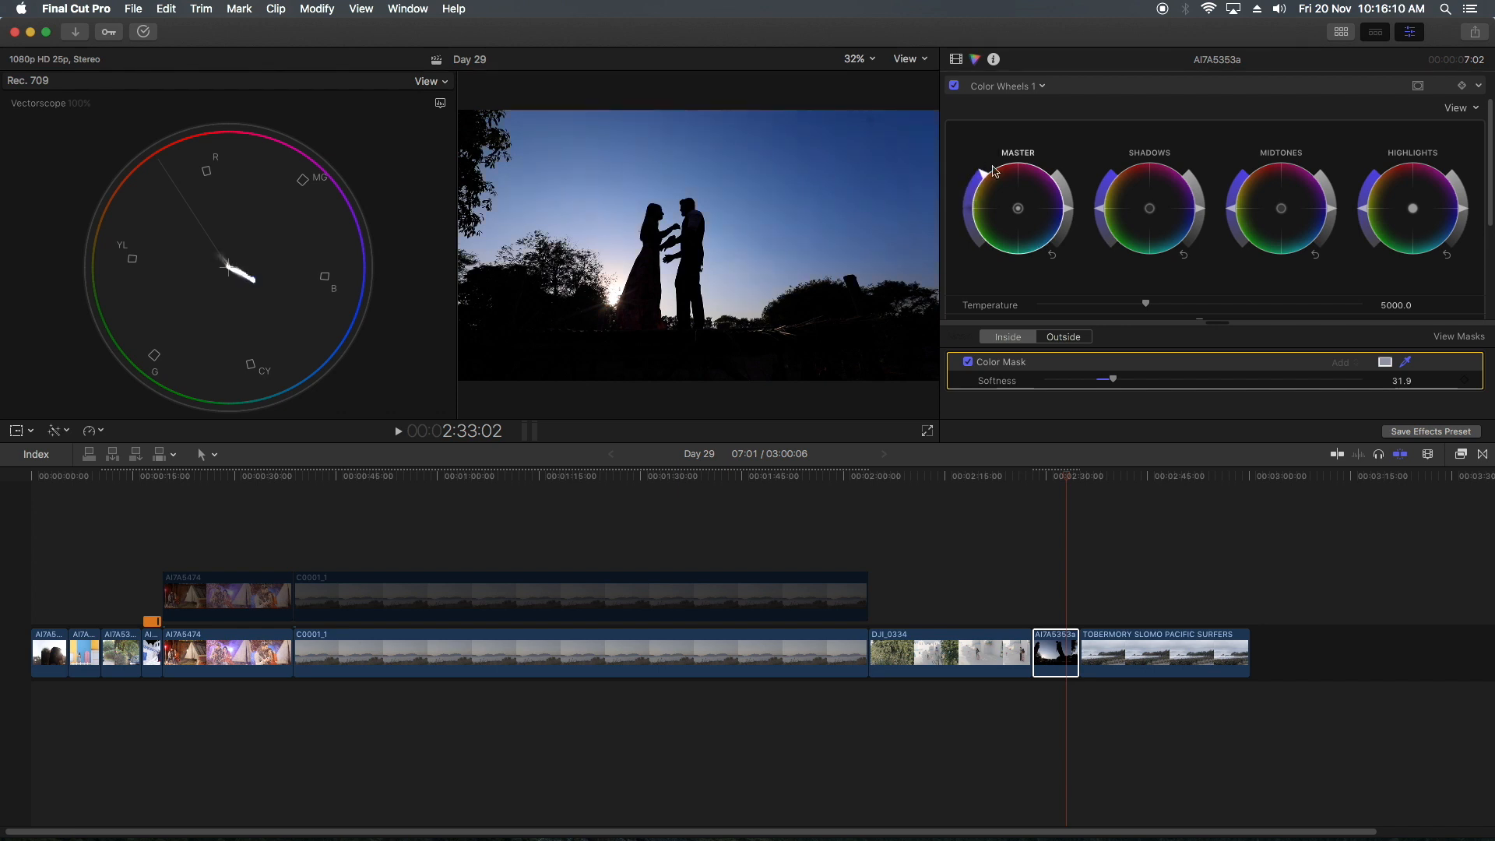
pyautogui.moveTo(1365, 207); pyautogui.dragTo(1362, 196)
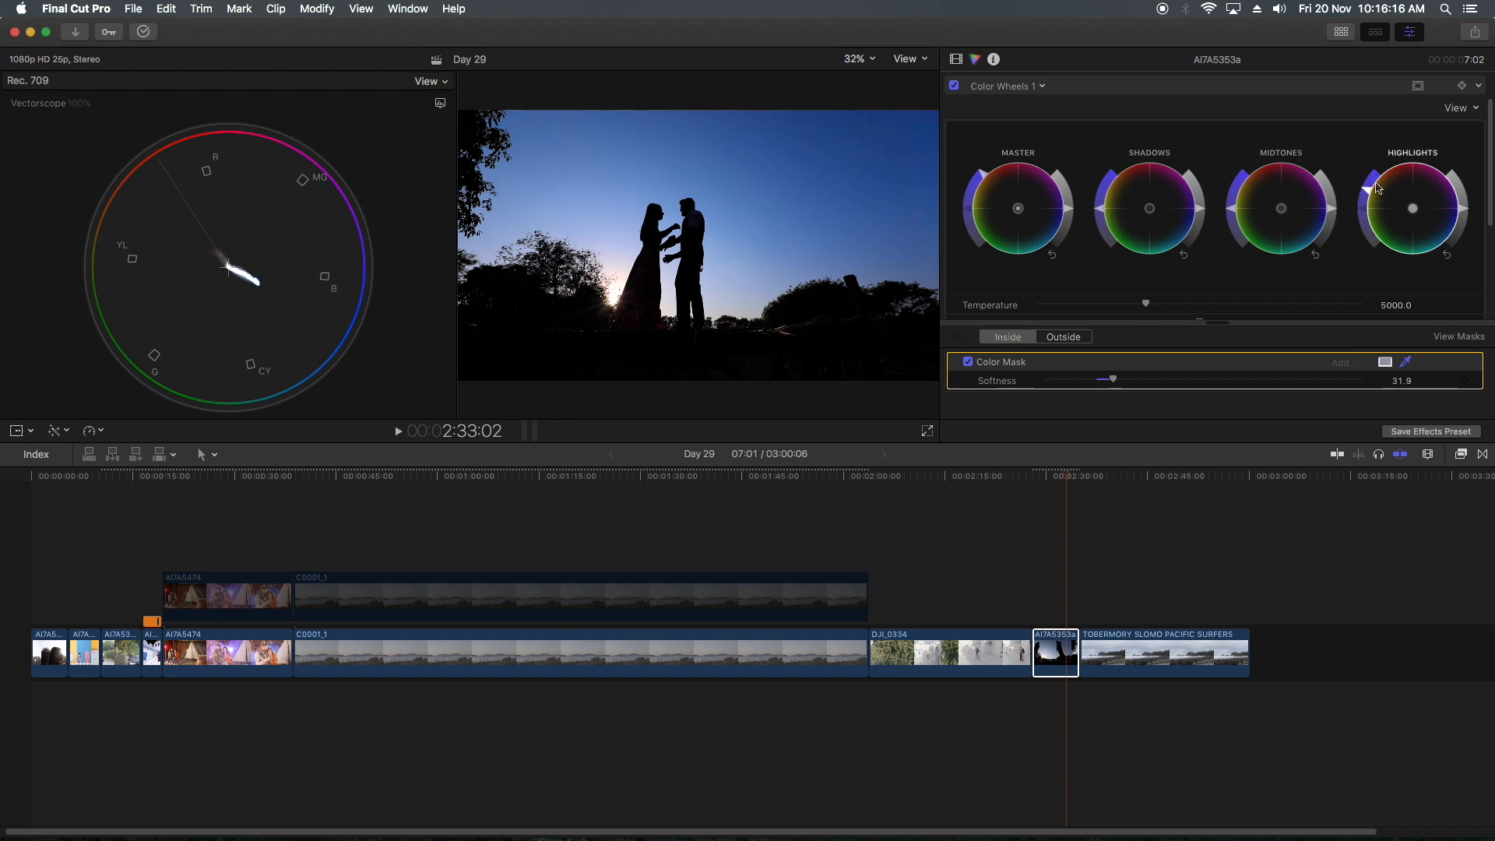
# Duplicate the graded AI7A5353a clip as a connected clip directly above the original
pyautogui.click(1056, 648)
pyautogui.moveTo(1056, 648); pyautogui.dragTo(1059, 607)
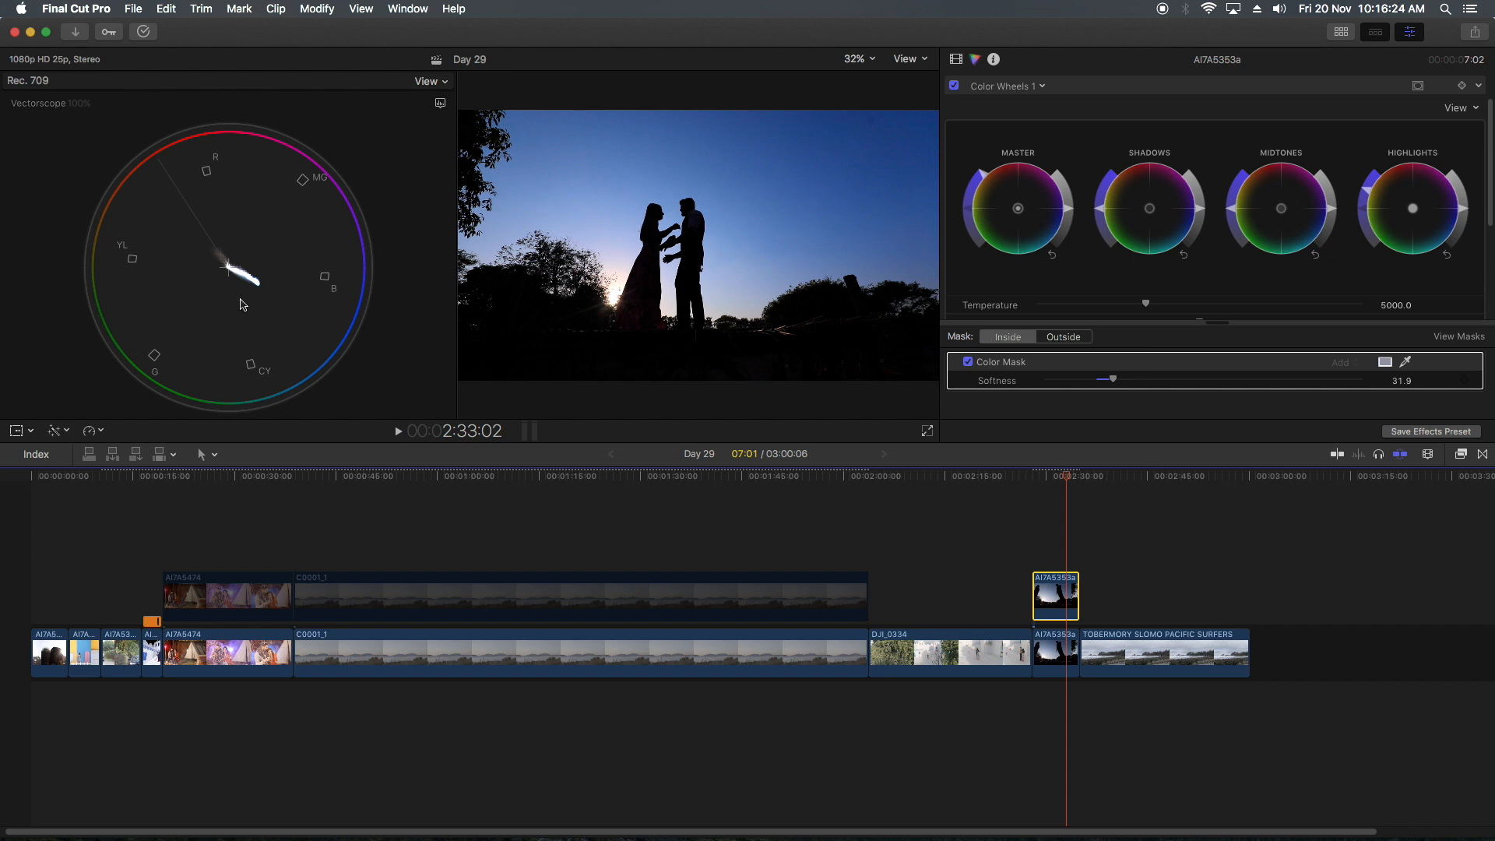
# Switch the video scope to a waveform showing the RGB Parade
pyautogui.click(440, 102)
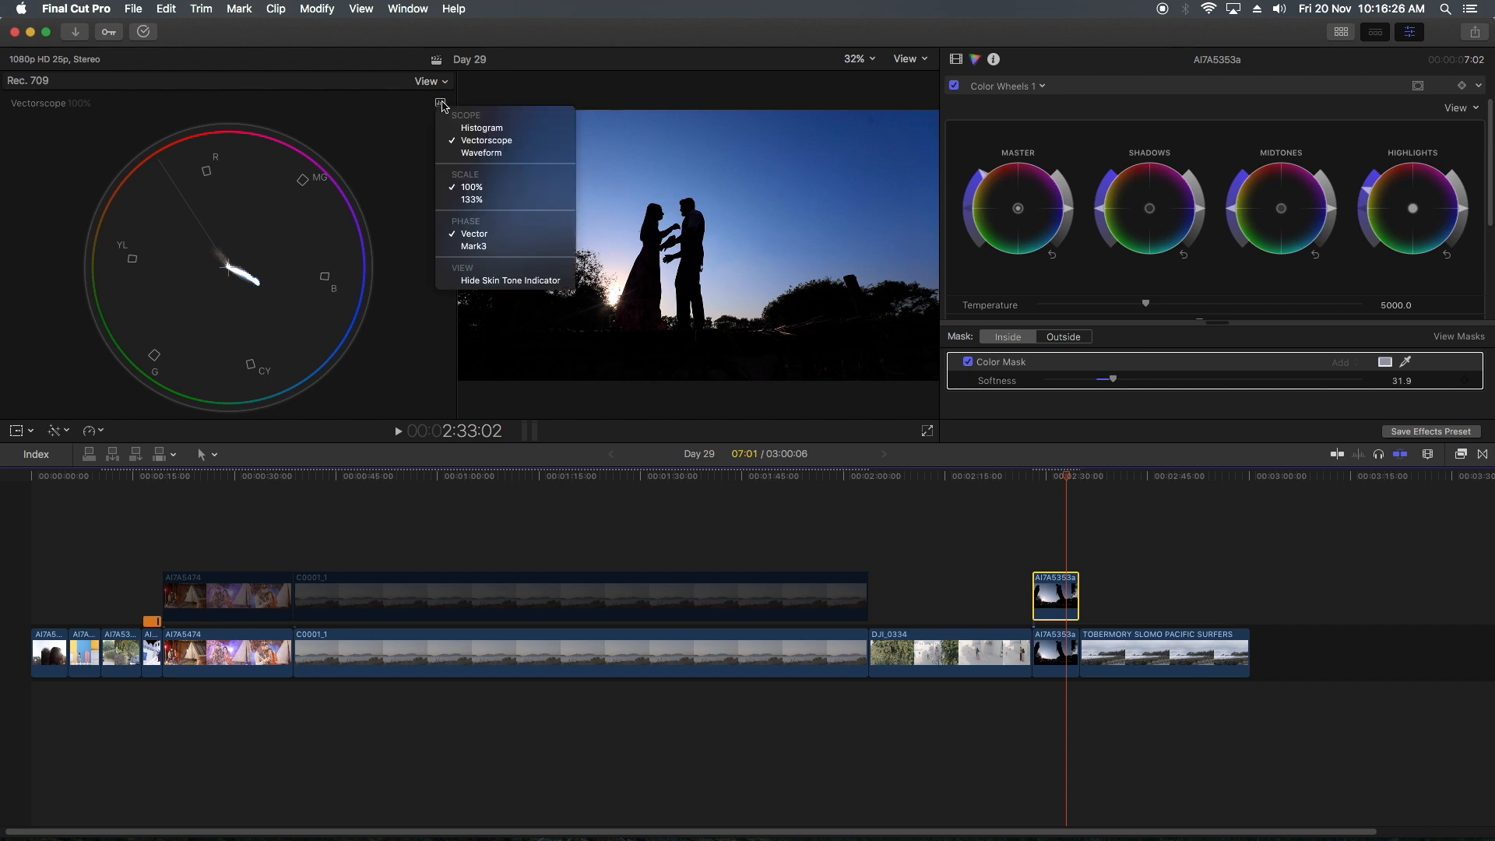
pyautogui.click(478, 152)
pyautogui.click(440, 103)
pyautogui.click(474, 188)
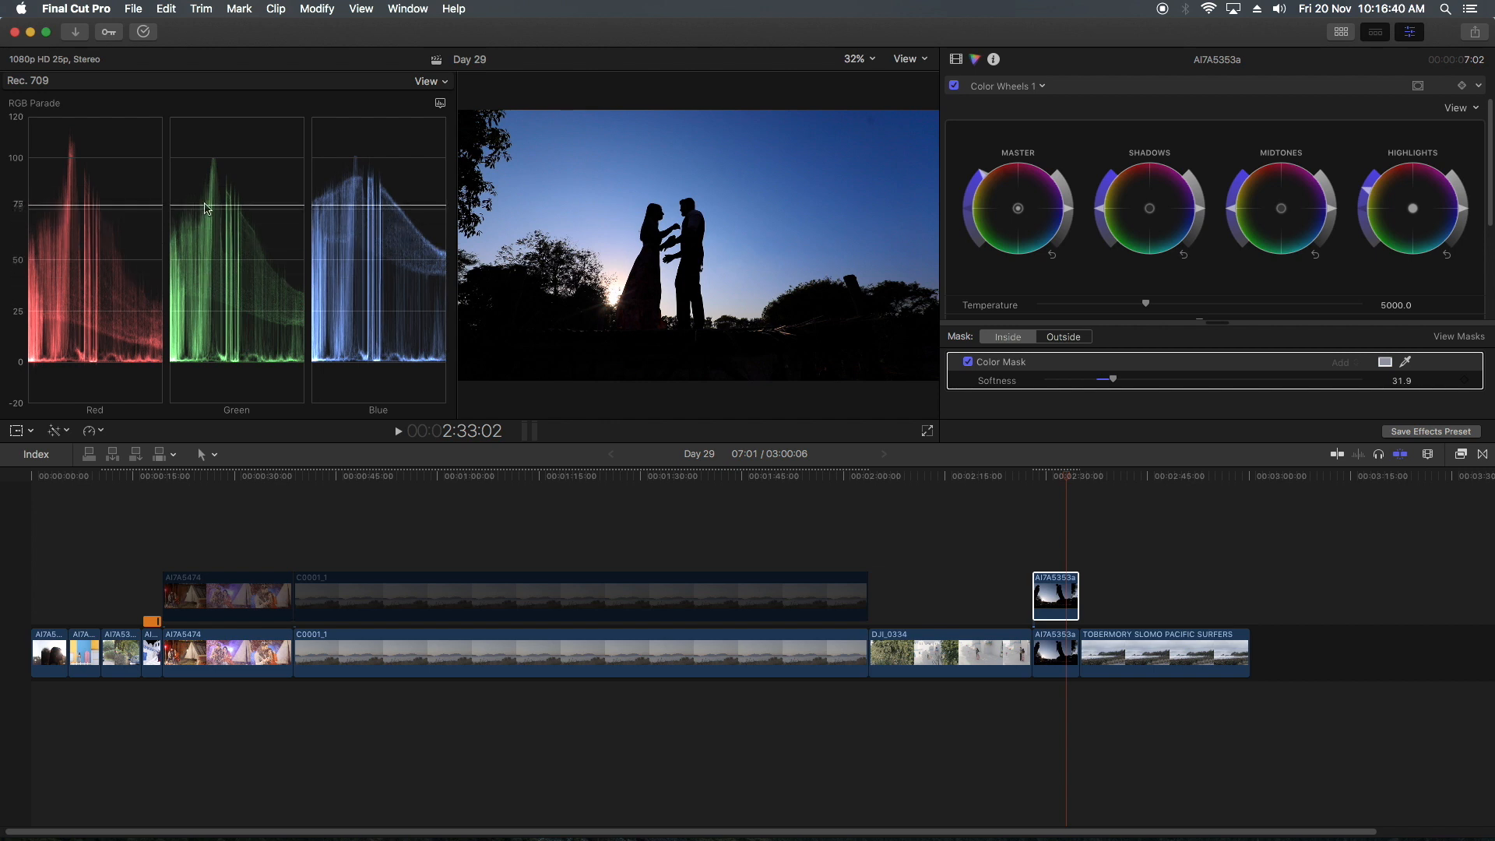
# Disable Color Wheels 1 on the upper AI7A5353a copy and toggle its visibility to compare it with the graded clip below
pyautogui.click(1063, 601)
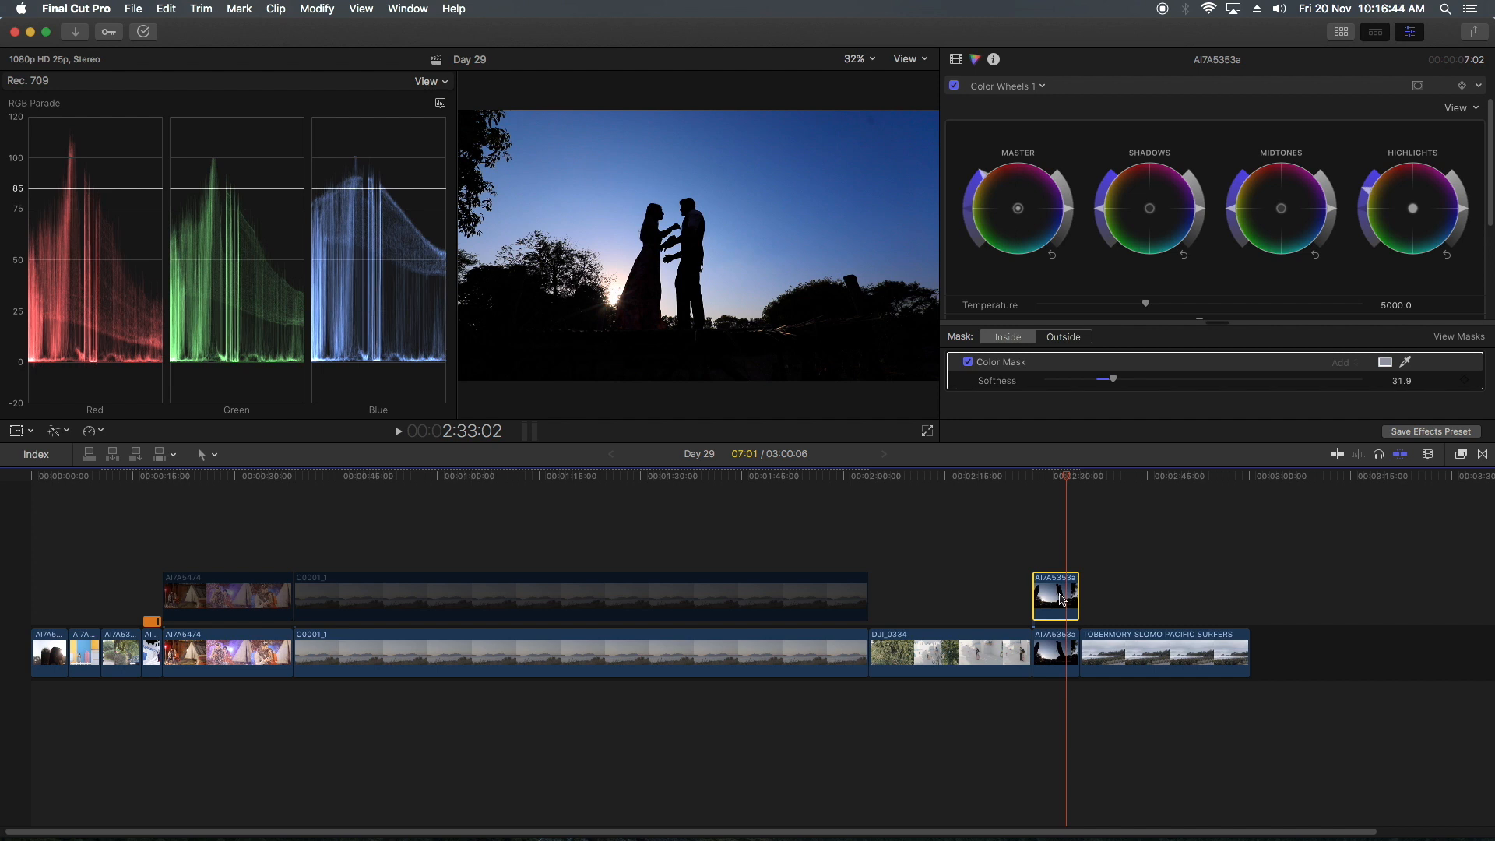
pyautogui.click(954, 86)
pyautogui.press('v')
pyautogui.press('v')
pyautogui.press('v')
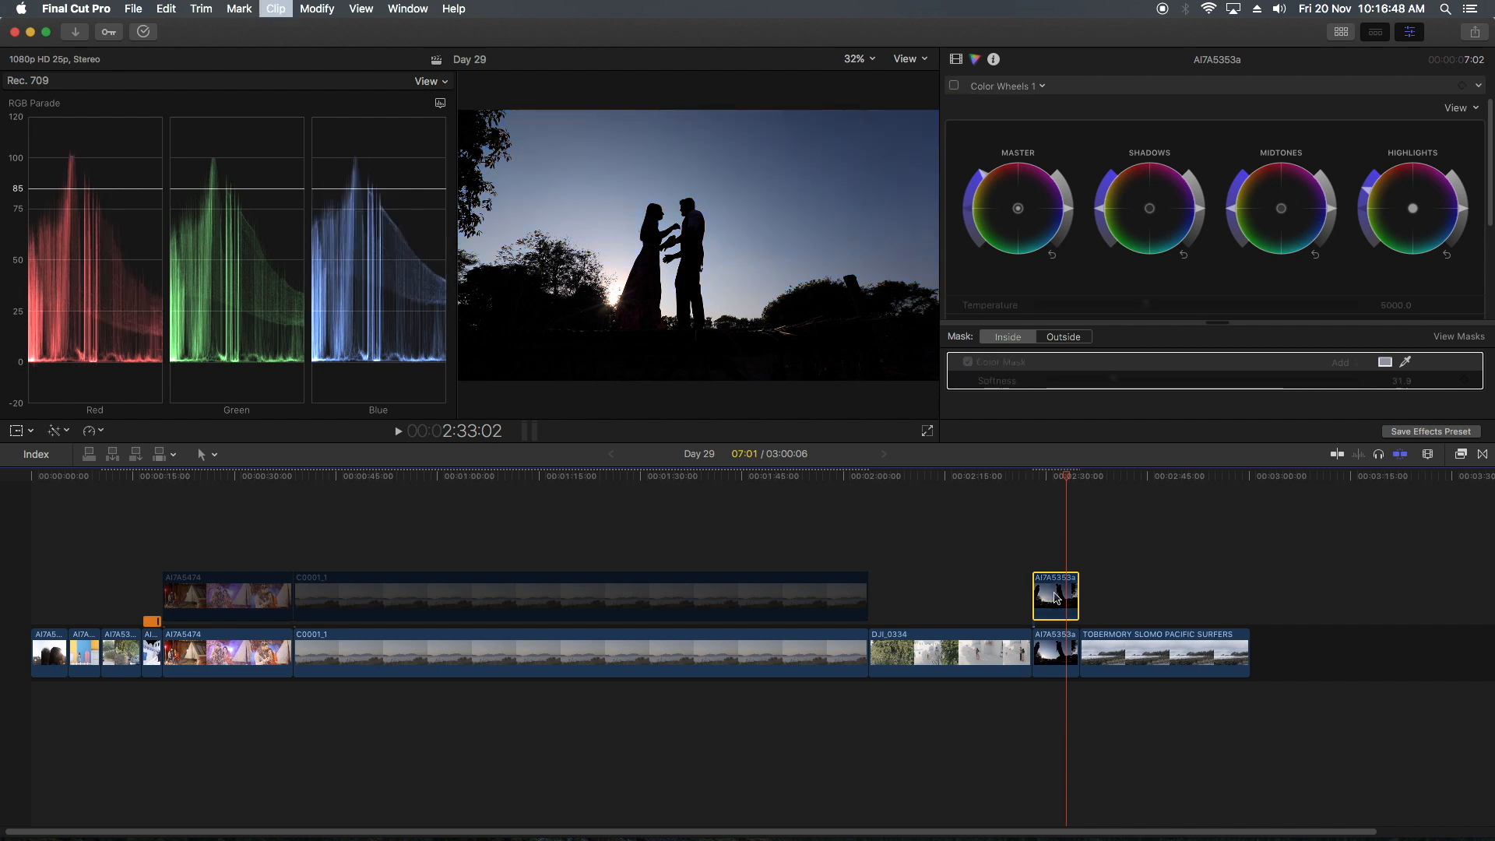
pyautogui.press('v')
pyautogui.press('v')
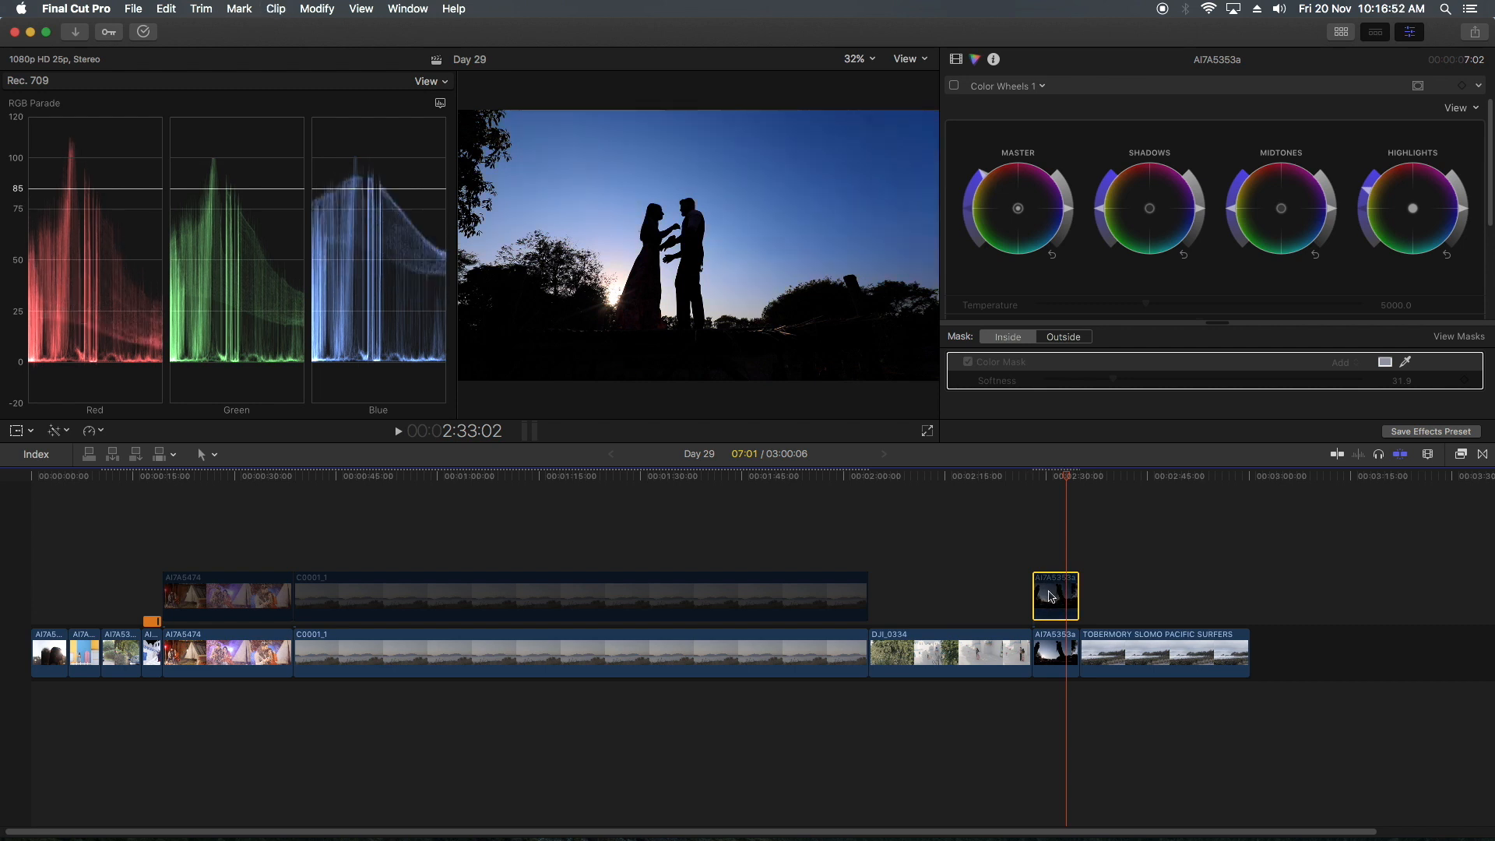
# Add a shape mask to Color Wheels 1 on the lower AI7A5353a clip, move it over the sun, and set the color mask's blend mode to Add
pyautogui.press('super+equal')
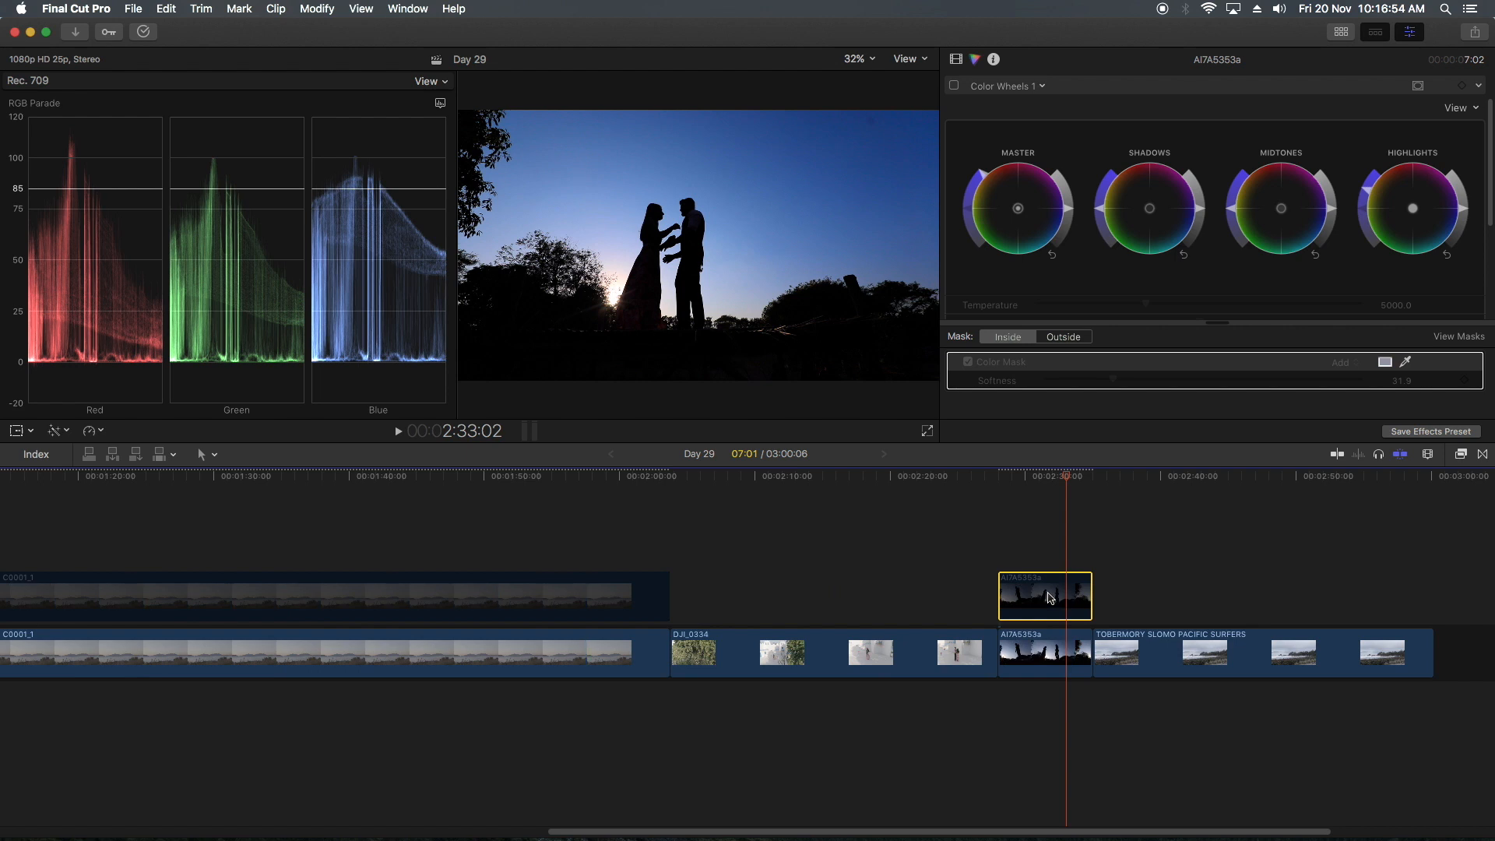
pyautogui.click(1039, 658)
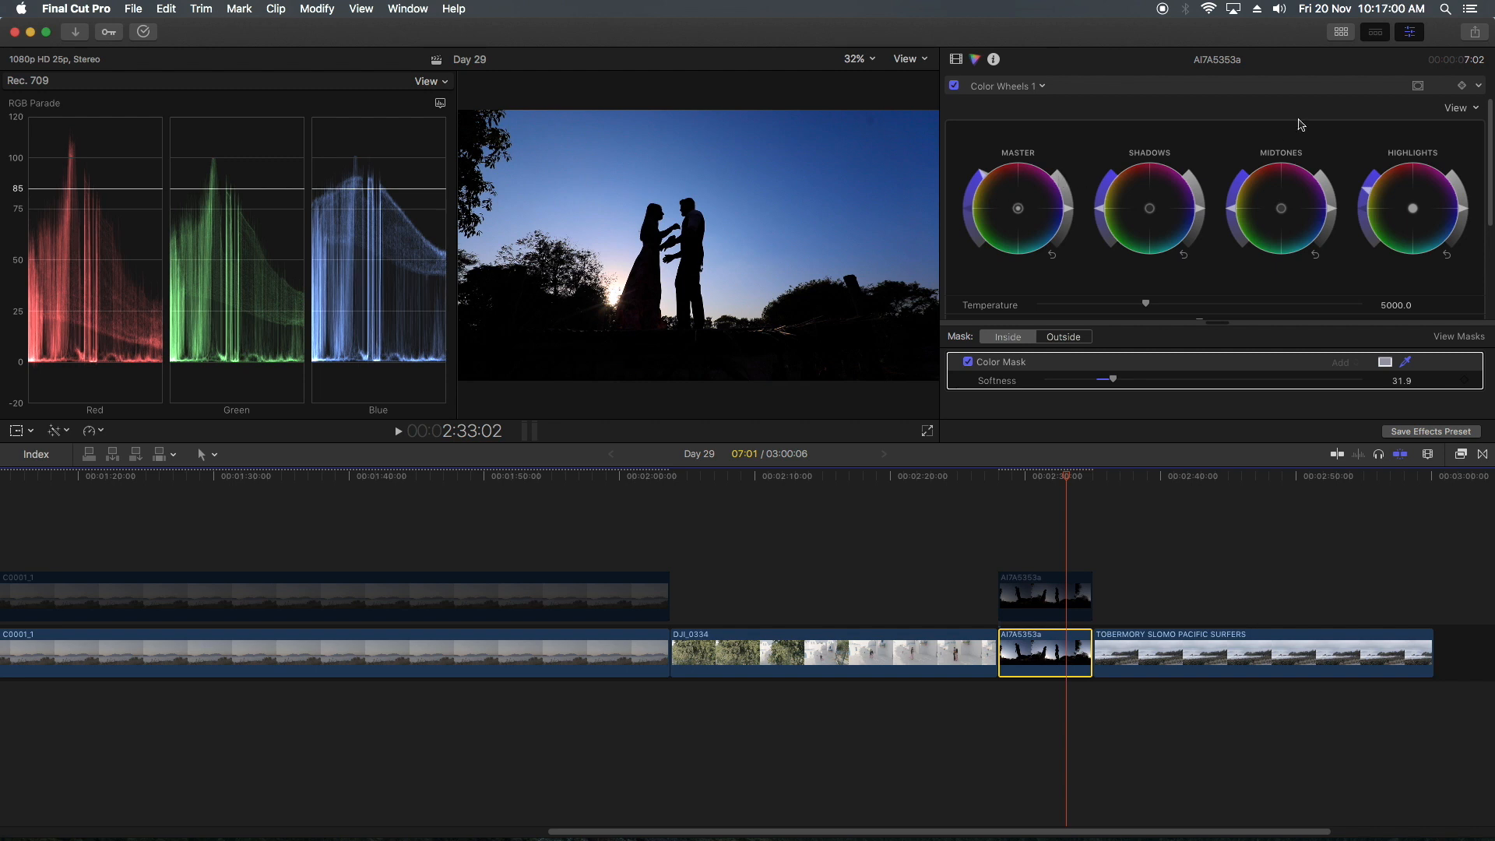
pyautogui.click(1417, 88)
pyautogui.click(1371, 95)
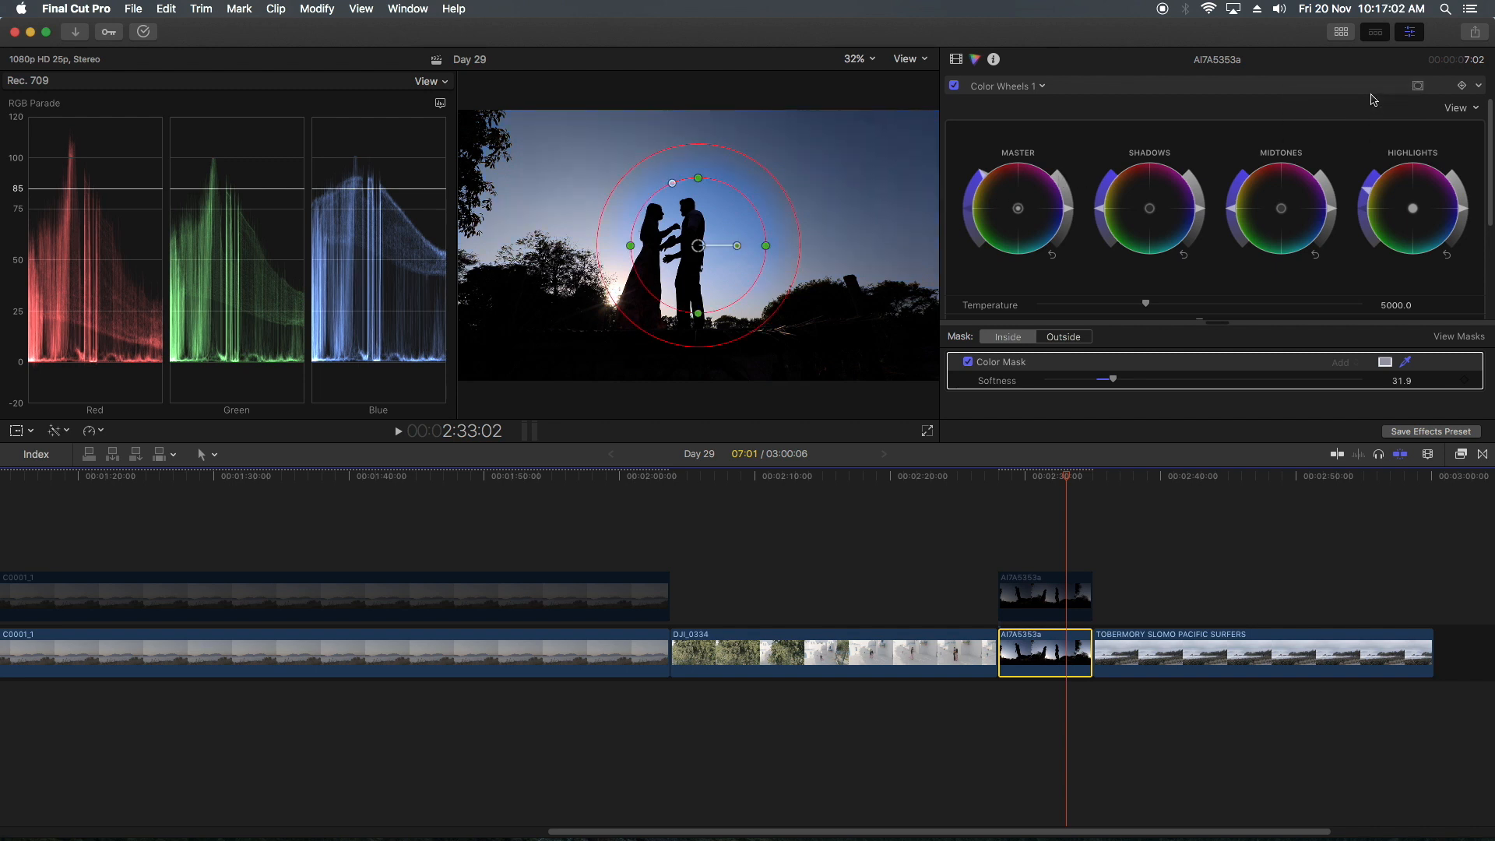
pyautogui.moveTo(699, 247); pyautogui.dragTo(654, 300)
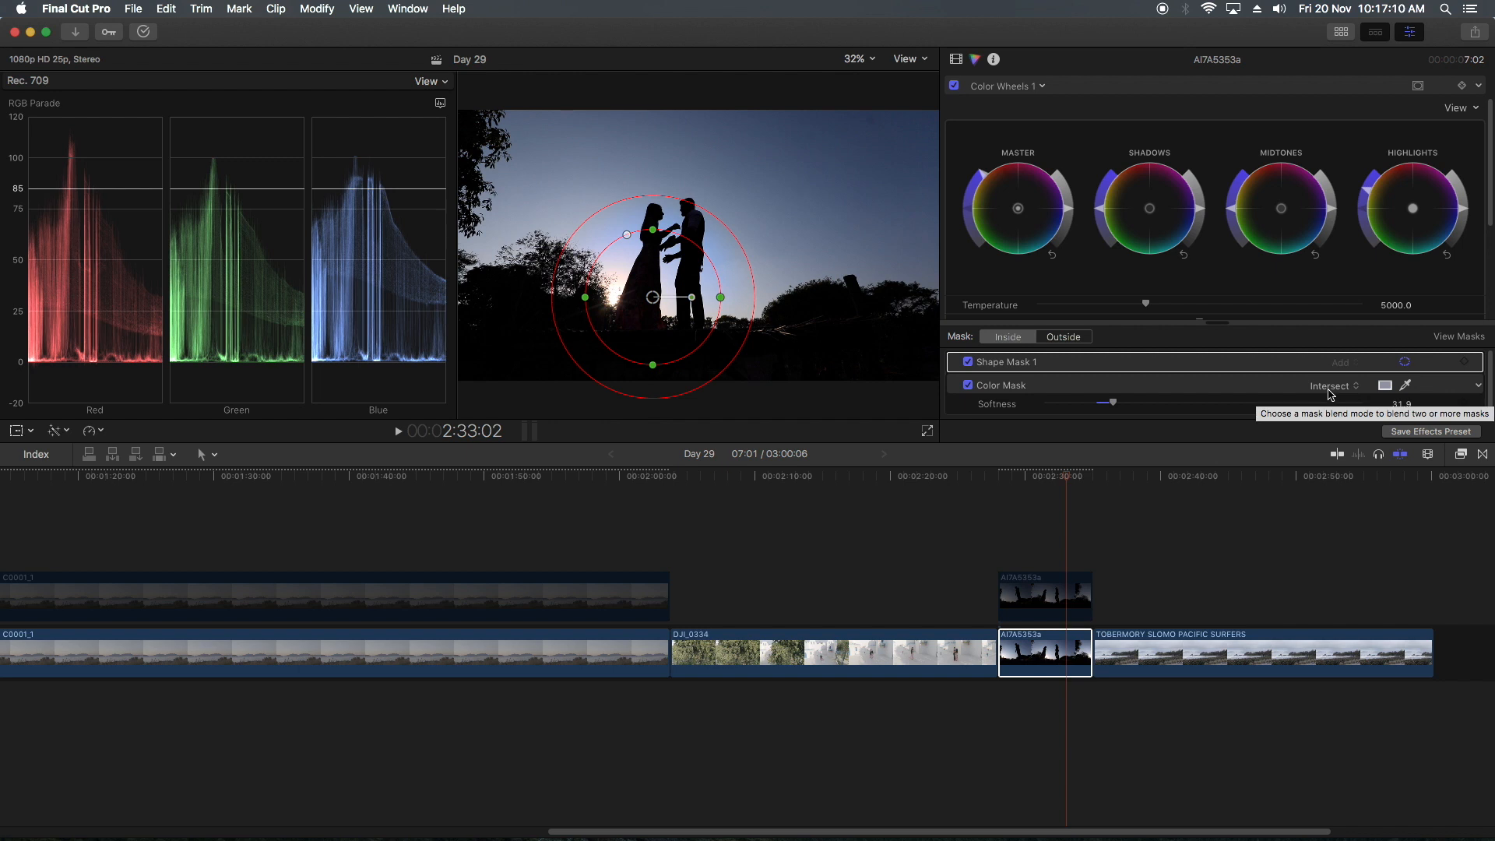
pyautogui.click(1330, 389)
pyautogui.click(1324, 359)
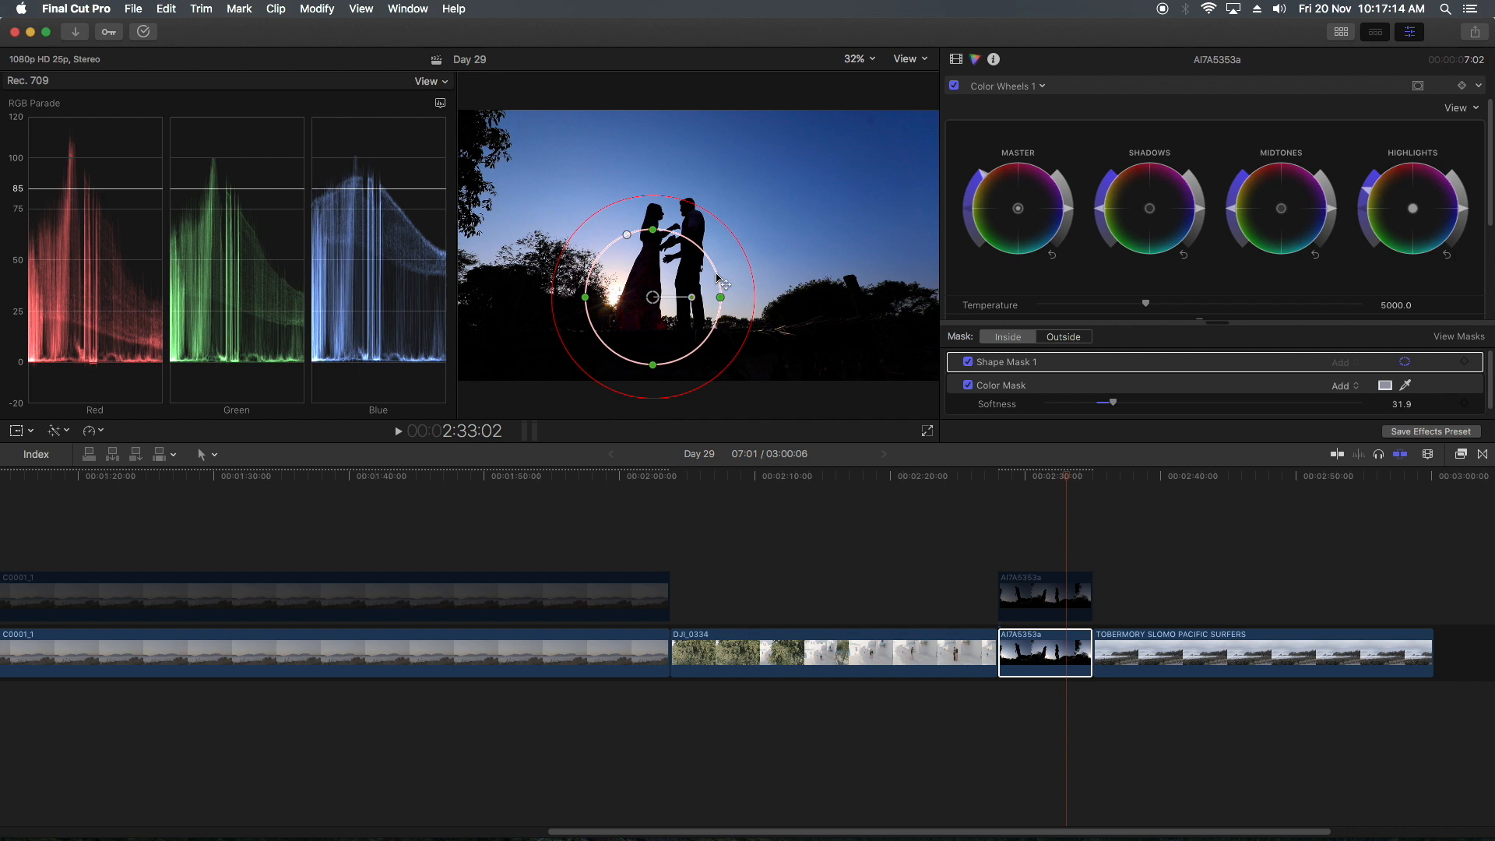
# Shrink the shape mask to a small circle centred on the setting sun and widen its soft outer edge
pyautogui.moveTo(720, 296); pyautogui.dragTo(698, 298)
pyautogui.moveTo(652, 230); pyautogui.dragTo(616, 294)
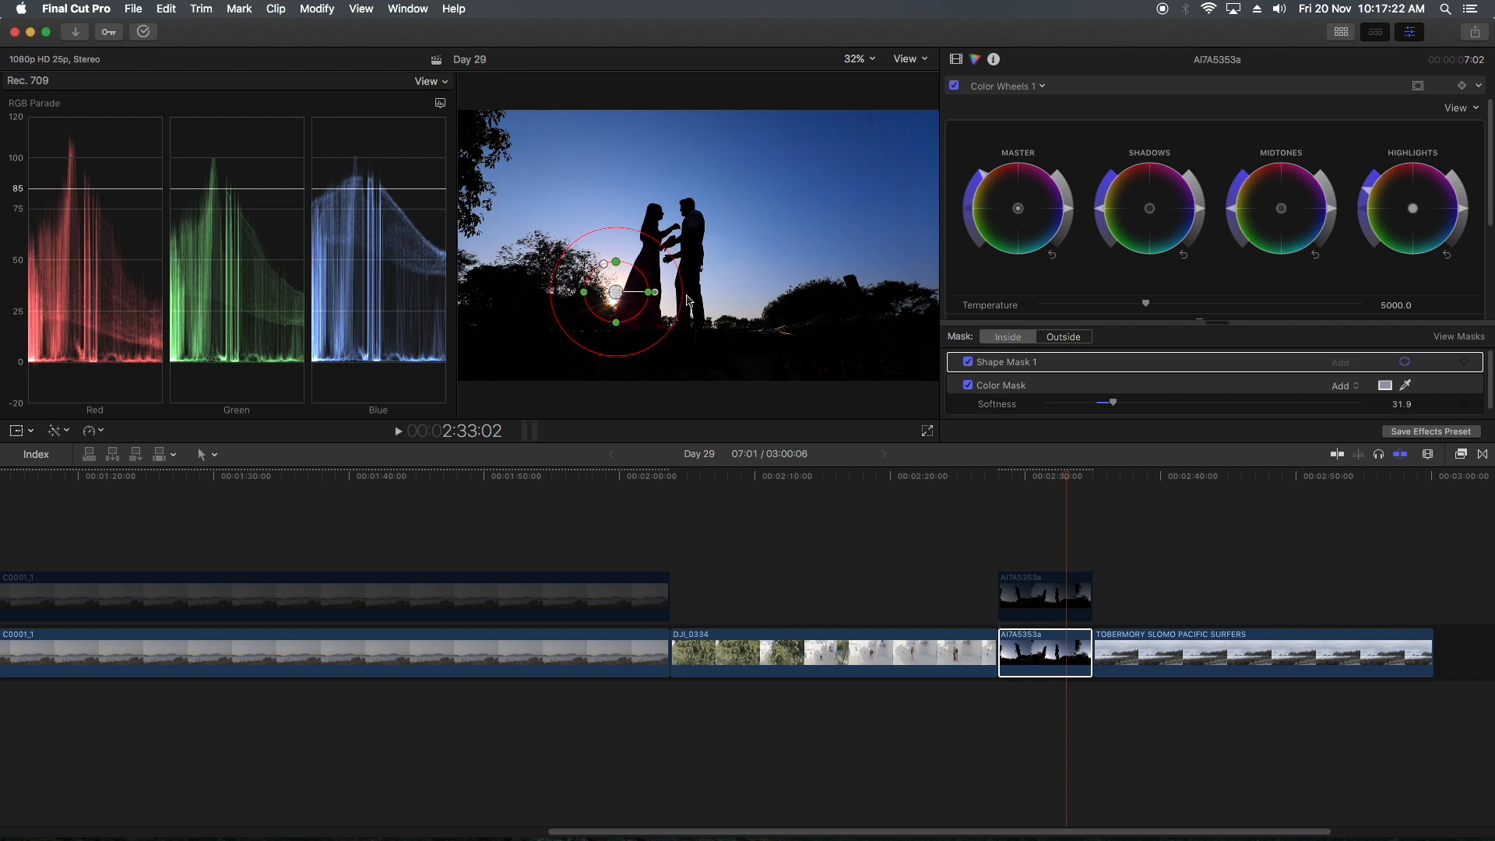
pyautogui.moveTo(683, 297); pyautogui.dragTo(693, 300)
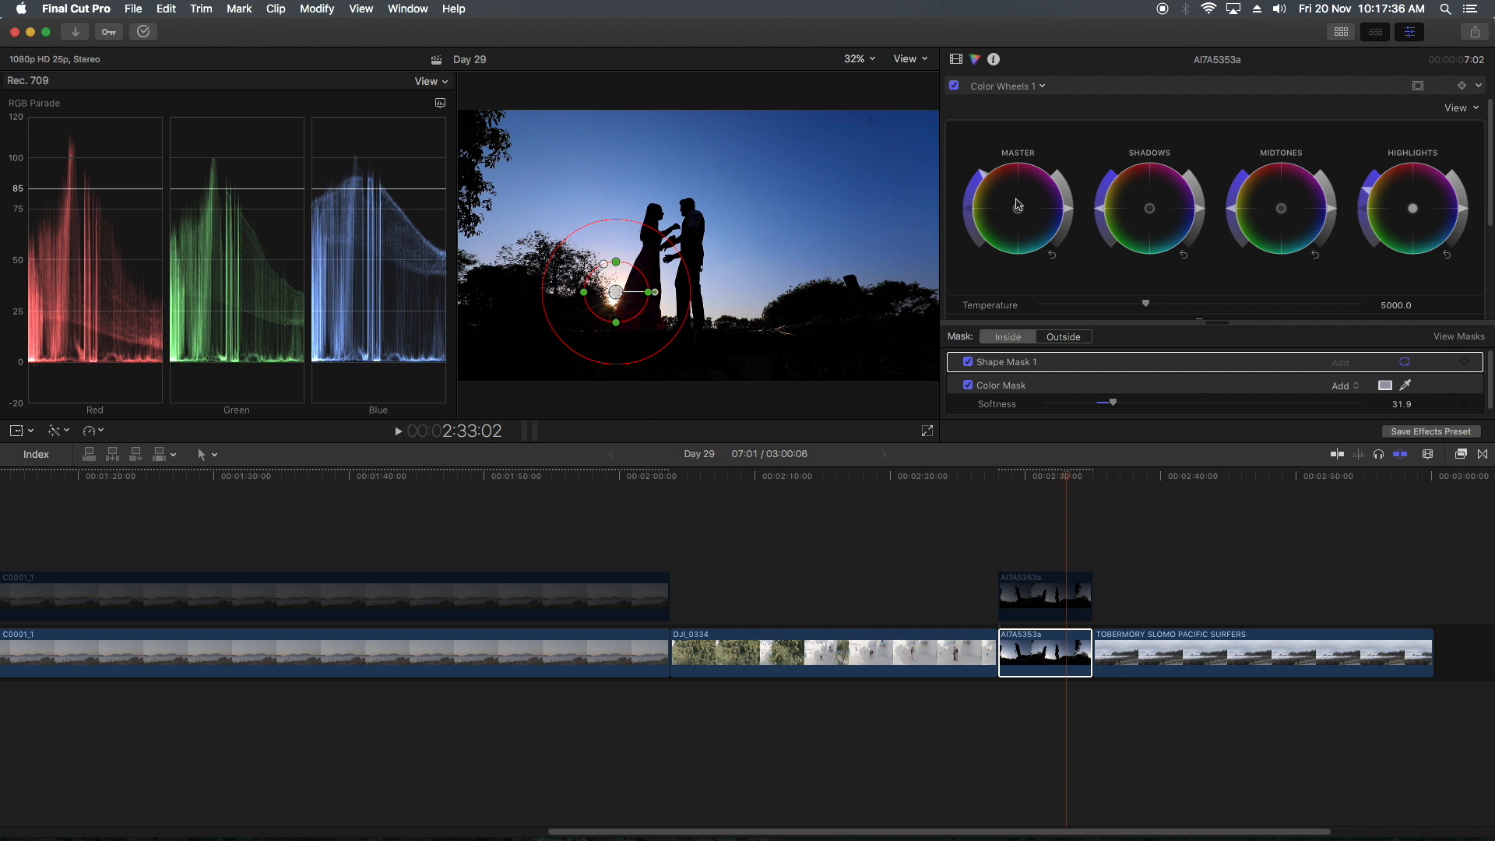
# Tint the midtones orange and the shadows and highlights magenta in Color Wheels 1, and widen the shape mask's feather further
pyautogui.click(1063, 362)
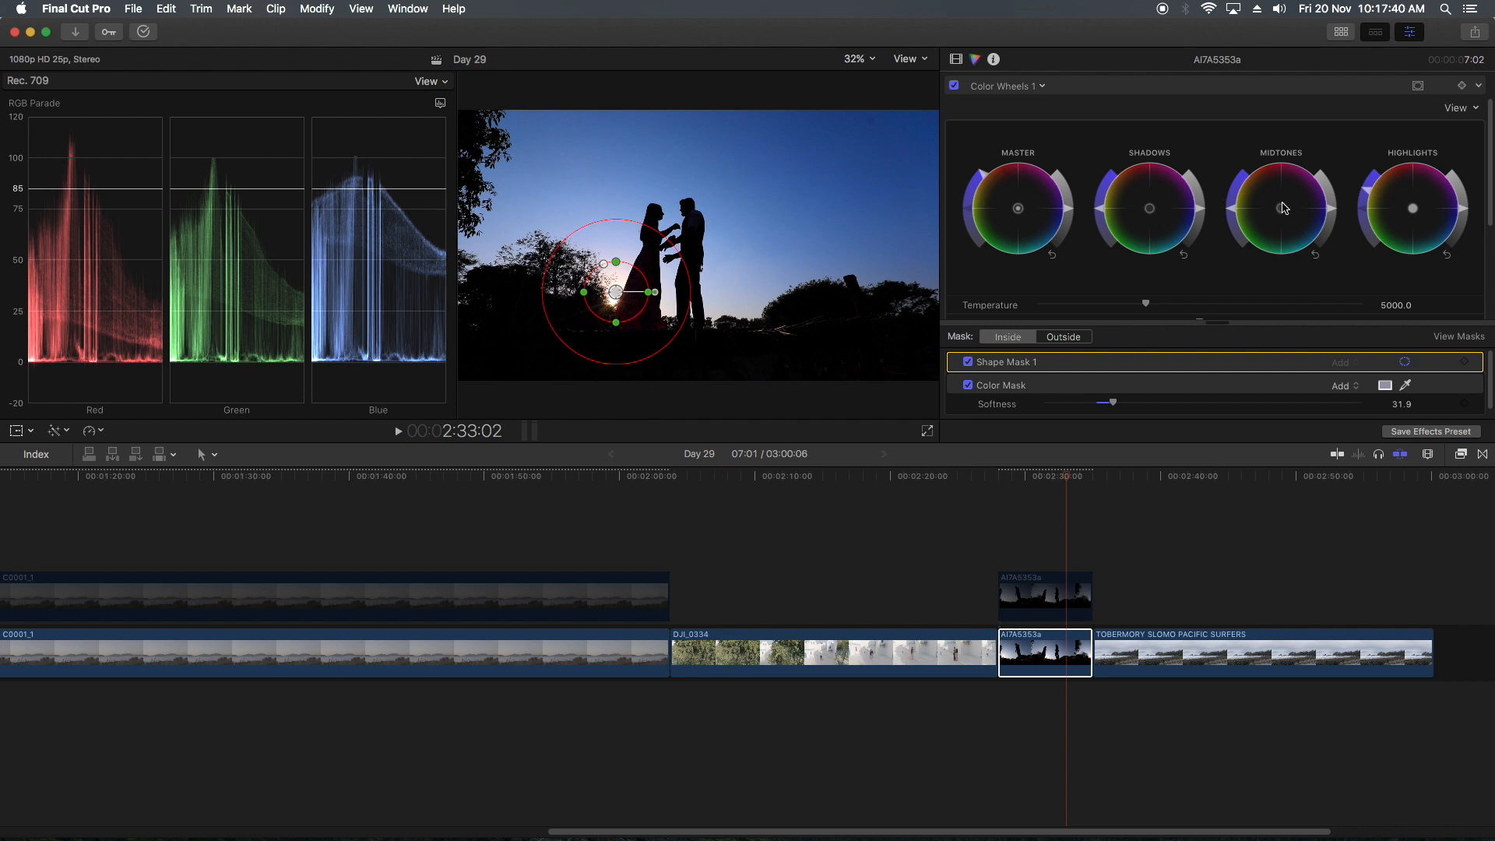
pyautogui.moveTo(1283, 212); pyautogui.dragTo(1278, 211)
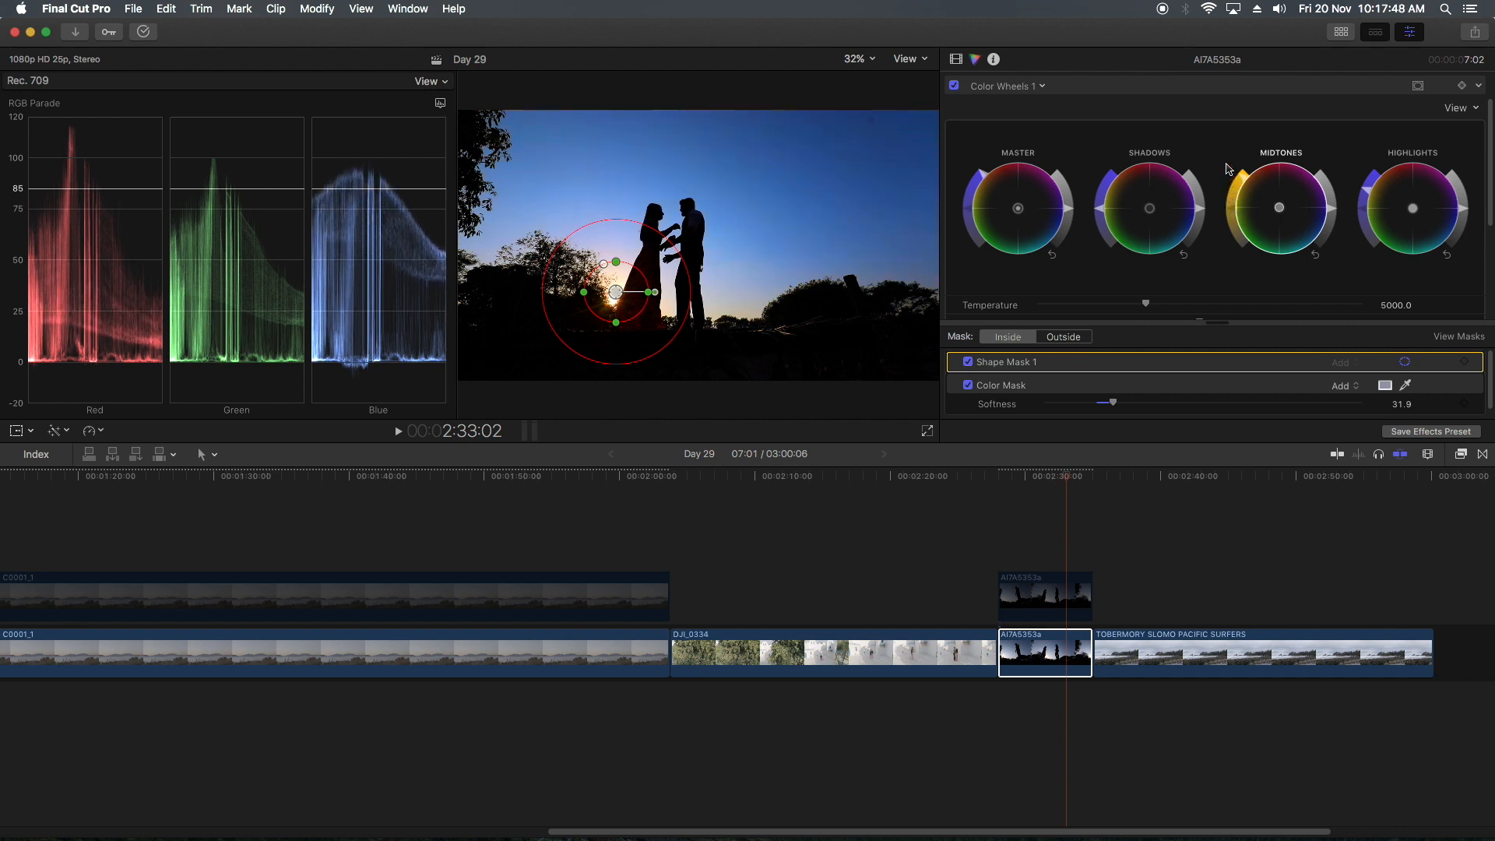
pyautogui.moveTo(668, 242); pyautogui.dragTo(684, 231)
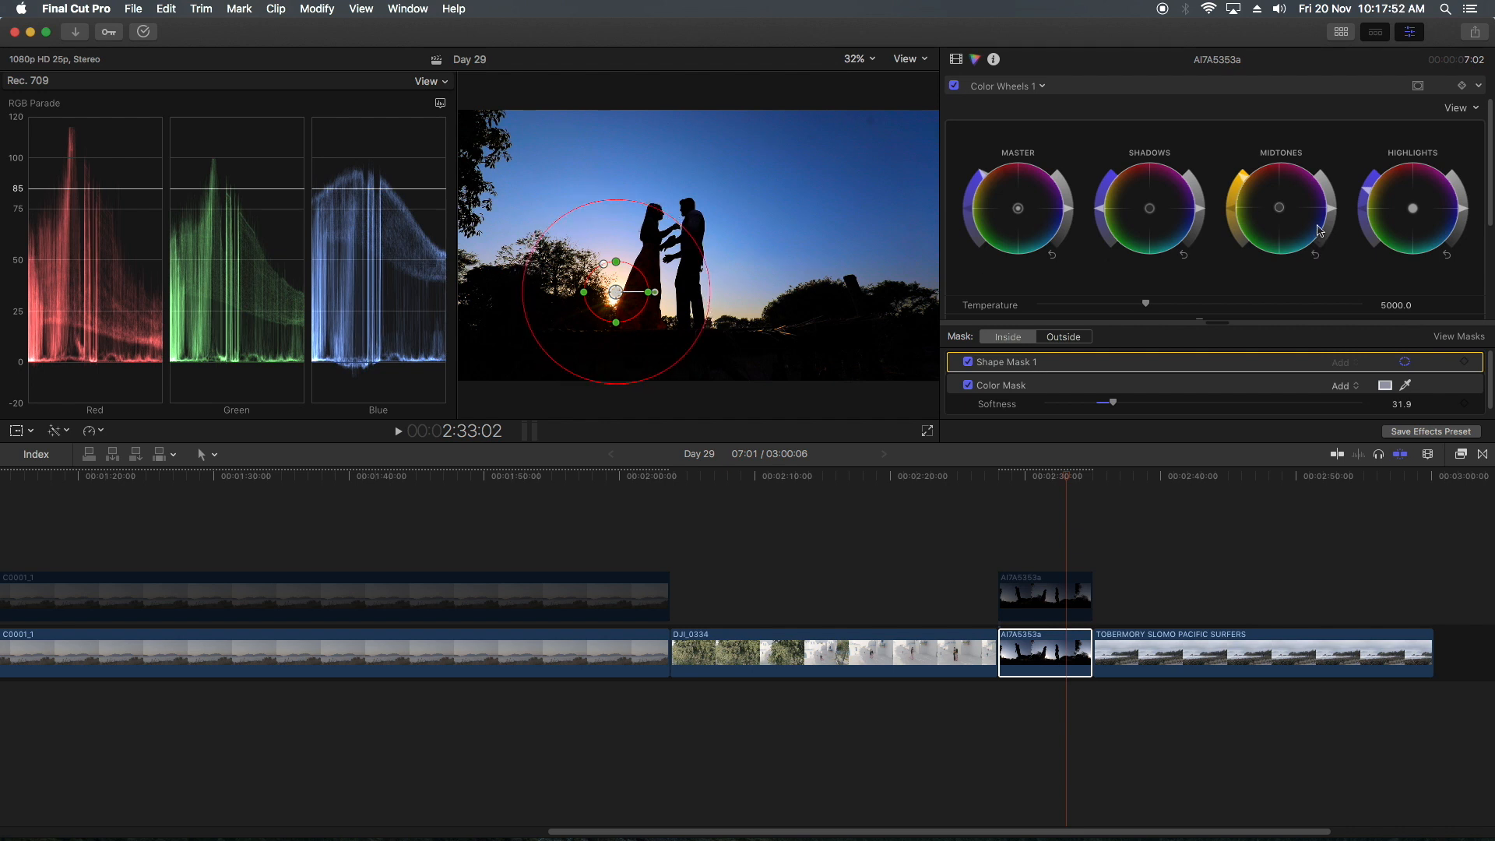
pyautogui.moveTo(1151, 211); pyautogui.dragTo(1154, 211)
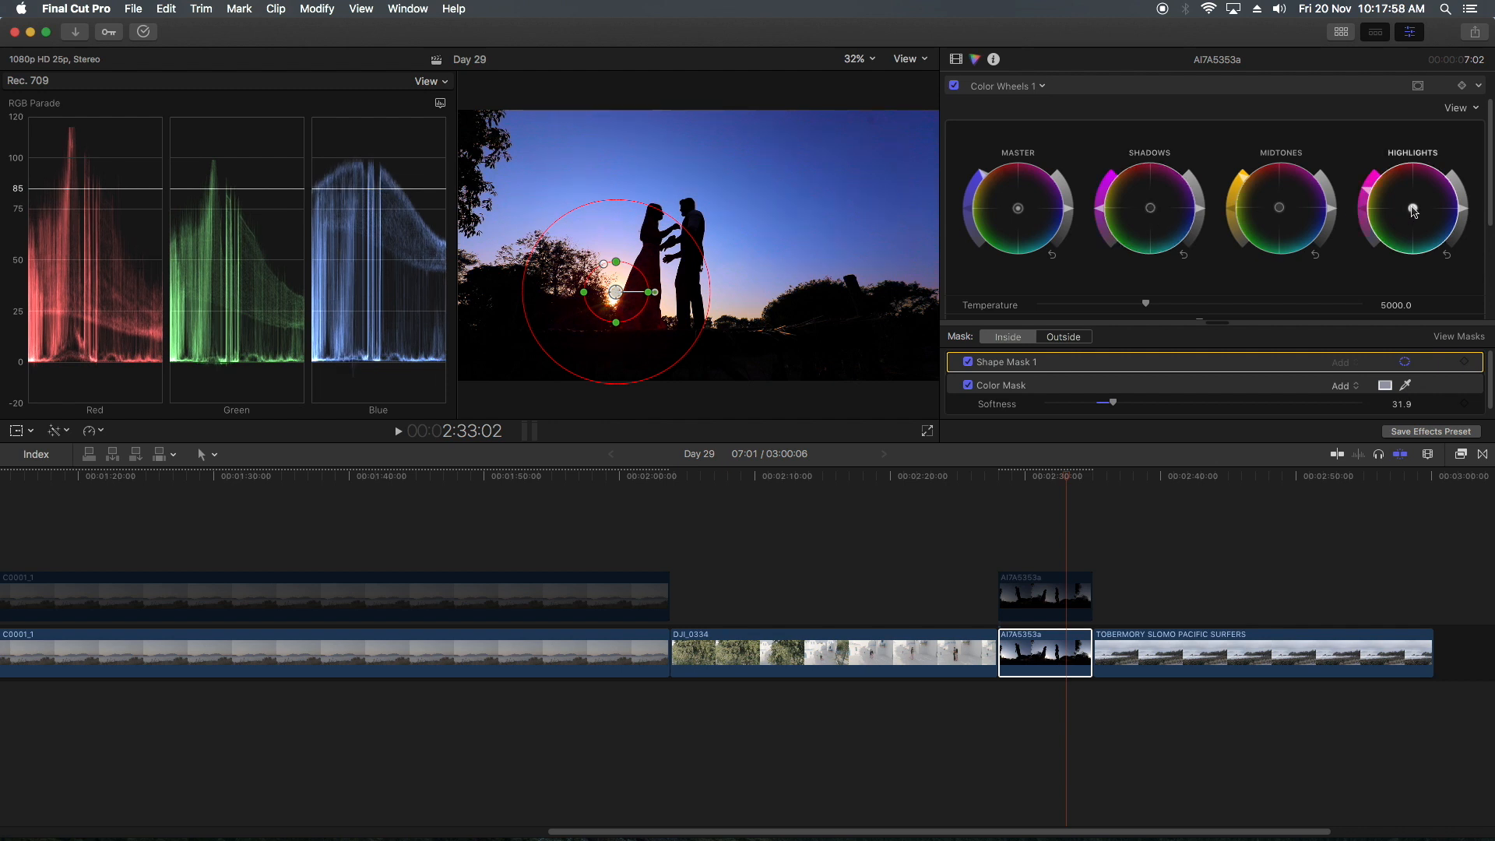
# Split the lower AI7A5353a clip at 2:32:17
pyautogui.click(1054, 518)
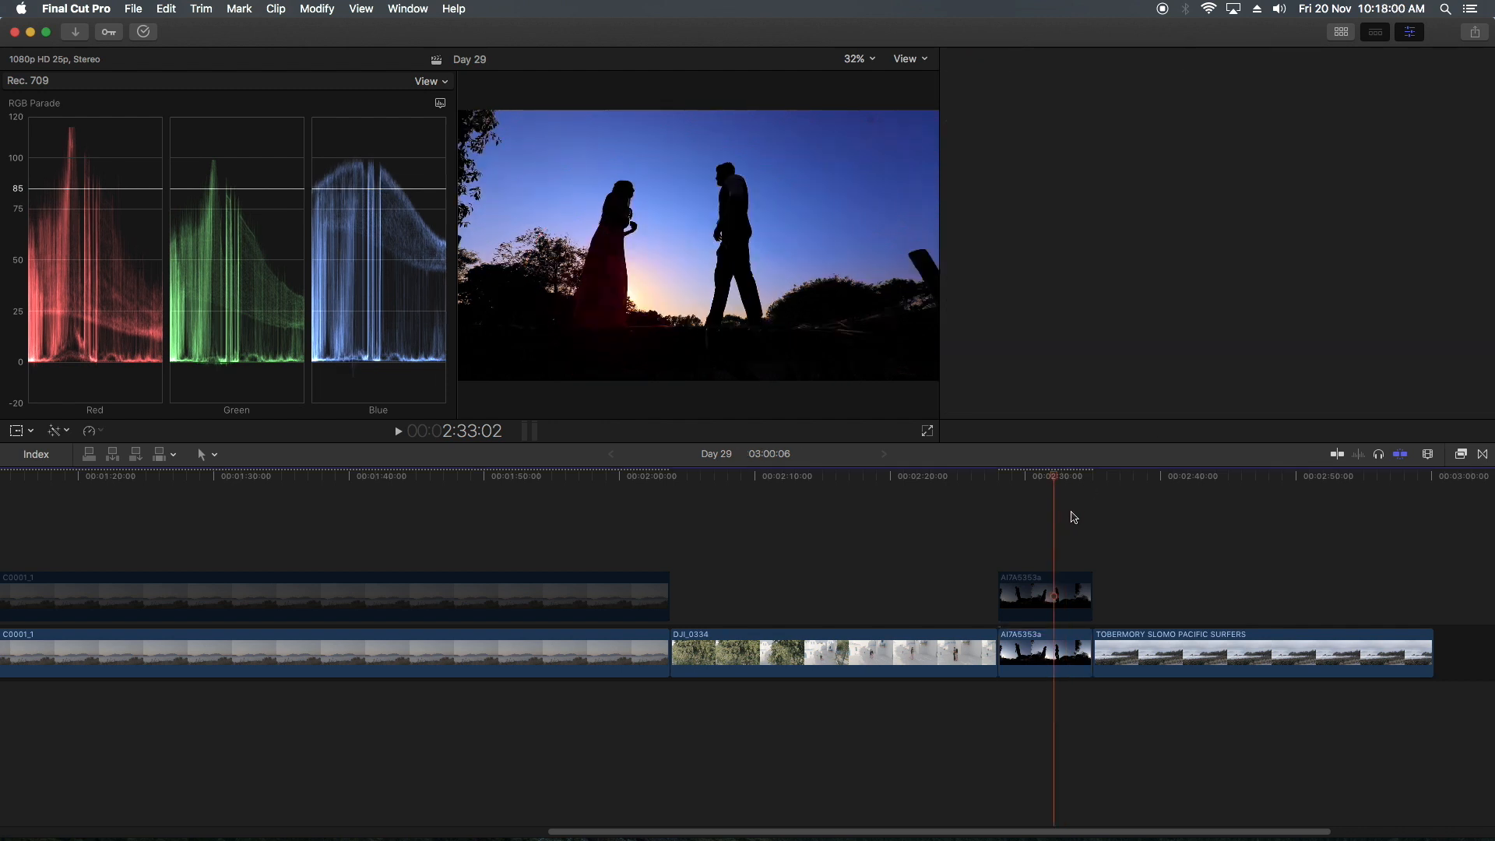
pyautogui.moveTo(1053, 476)
pyautogui.mouseDown()
pyautogui.moveTo(1038, 476)
pyautogui.moveTo(1060, 476)
pyautogui.mouseUp()
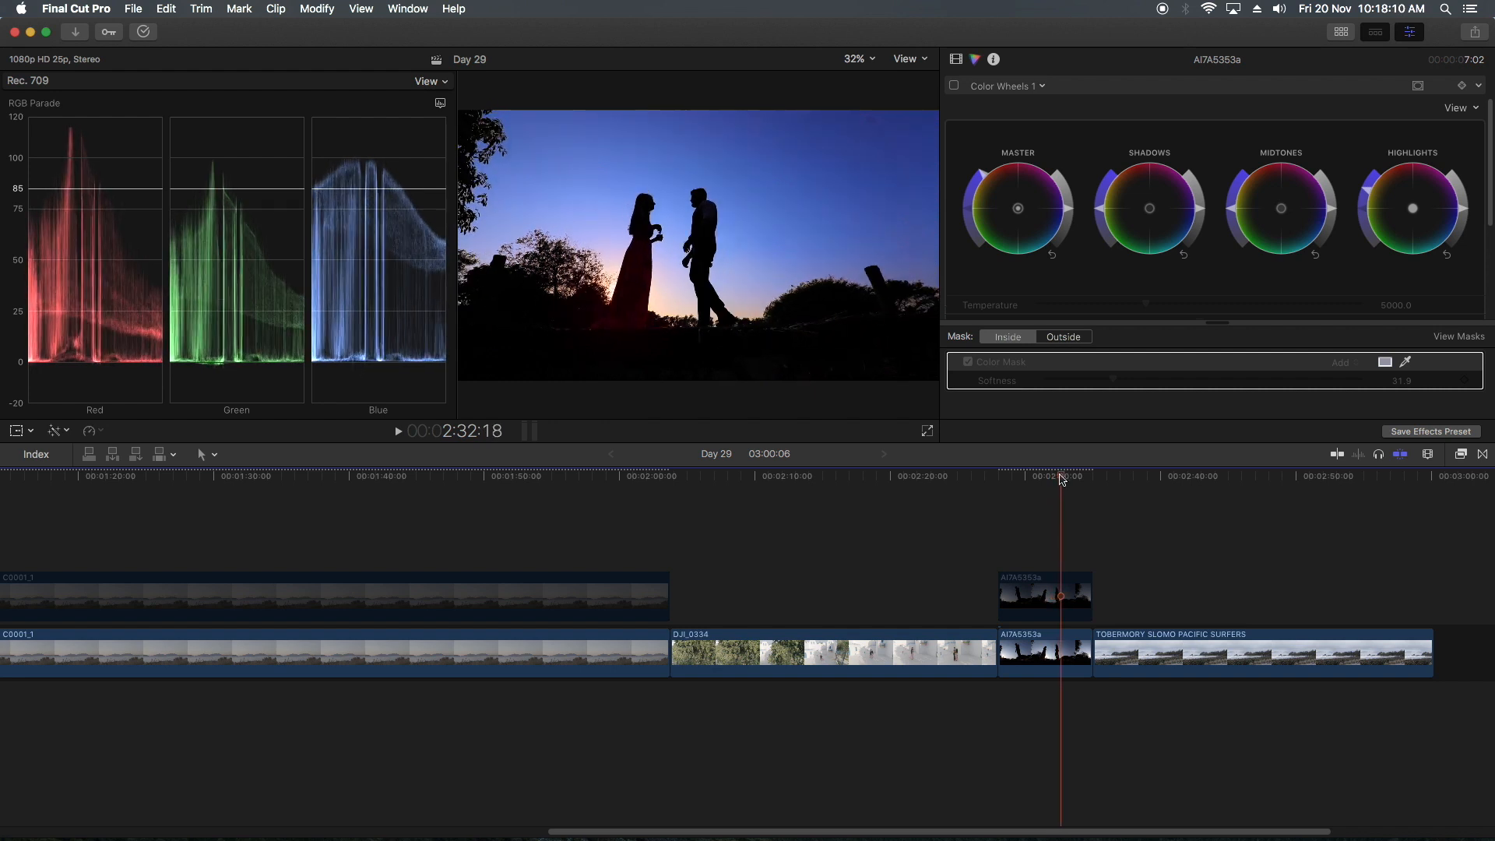
pyautogui.click(1058, 651)
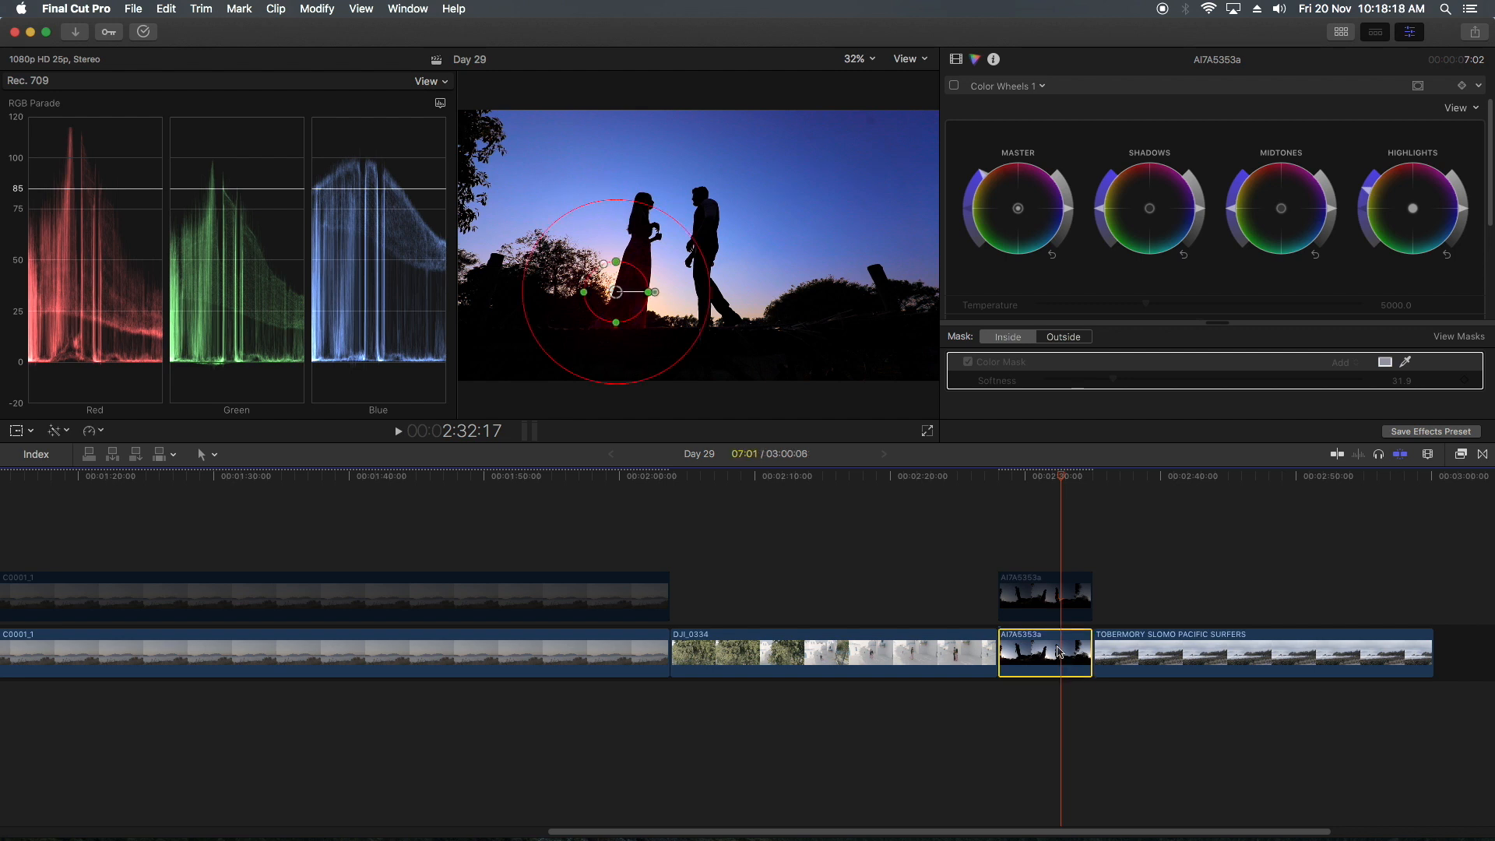
pyautogui.press('super+b')
# Check the frame rate of the lower AI7A5353a clip's second part and retime that part with Automatic Speed
pyautogui.click(1071, 651)
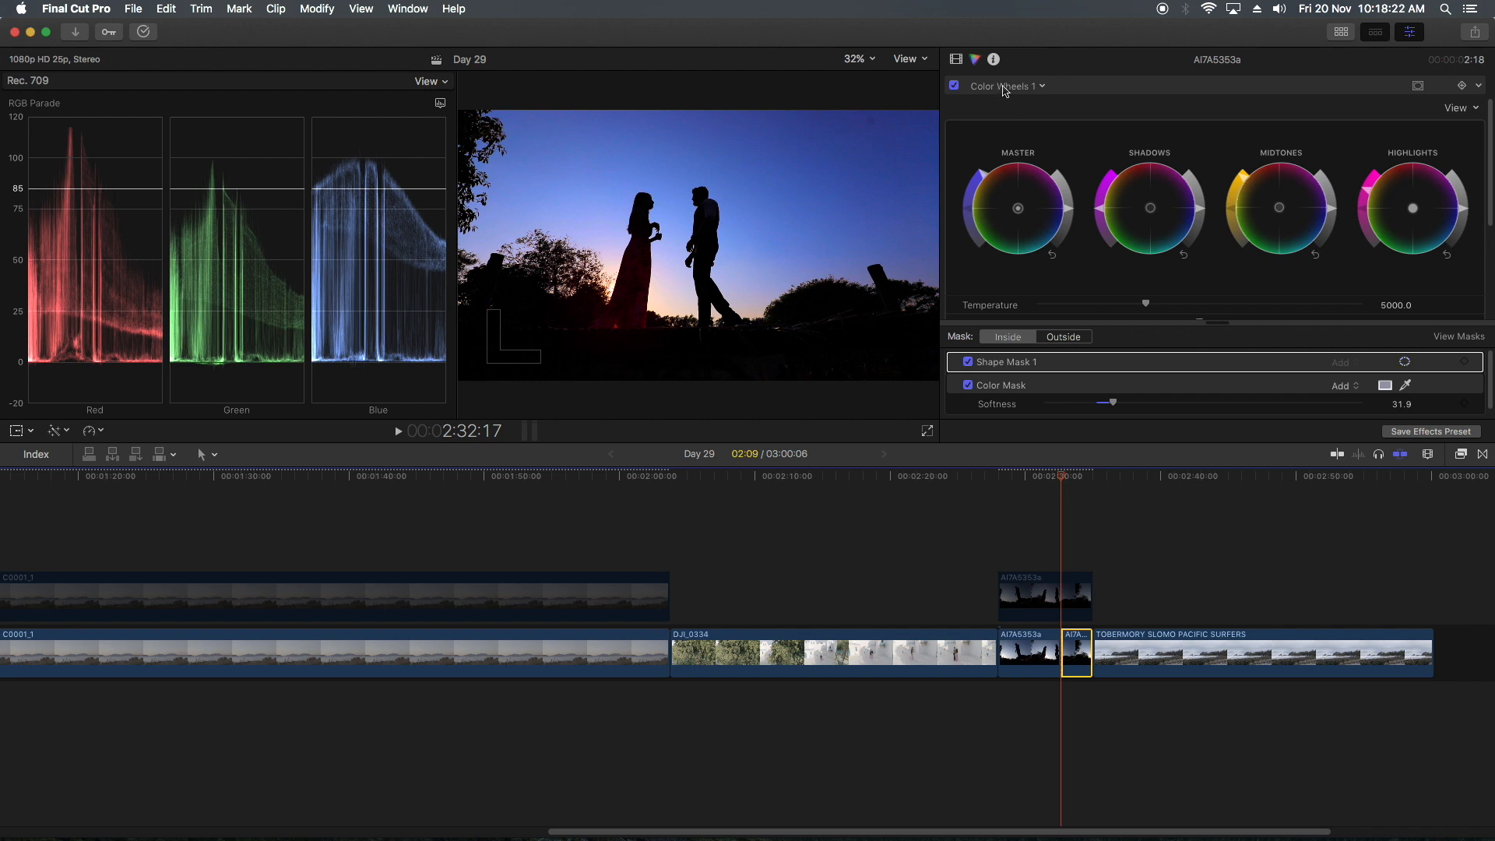
pyautogui.click(993, 59)
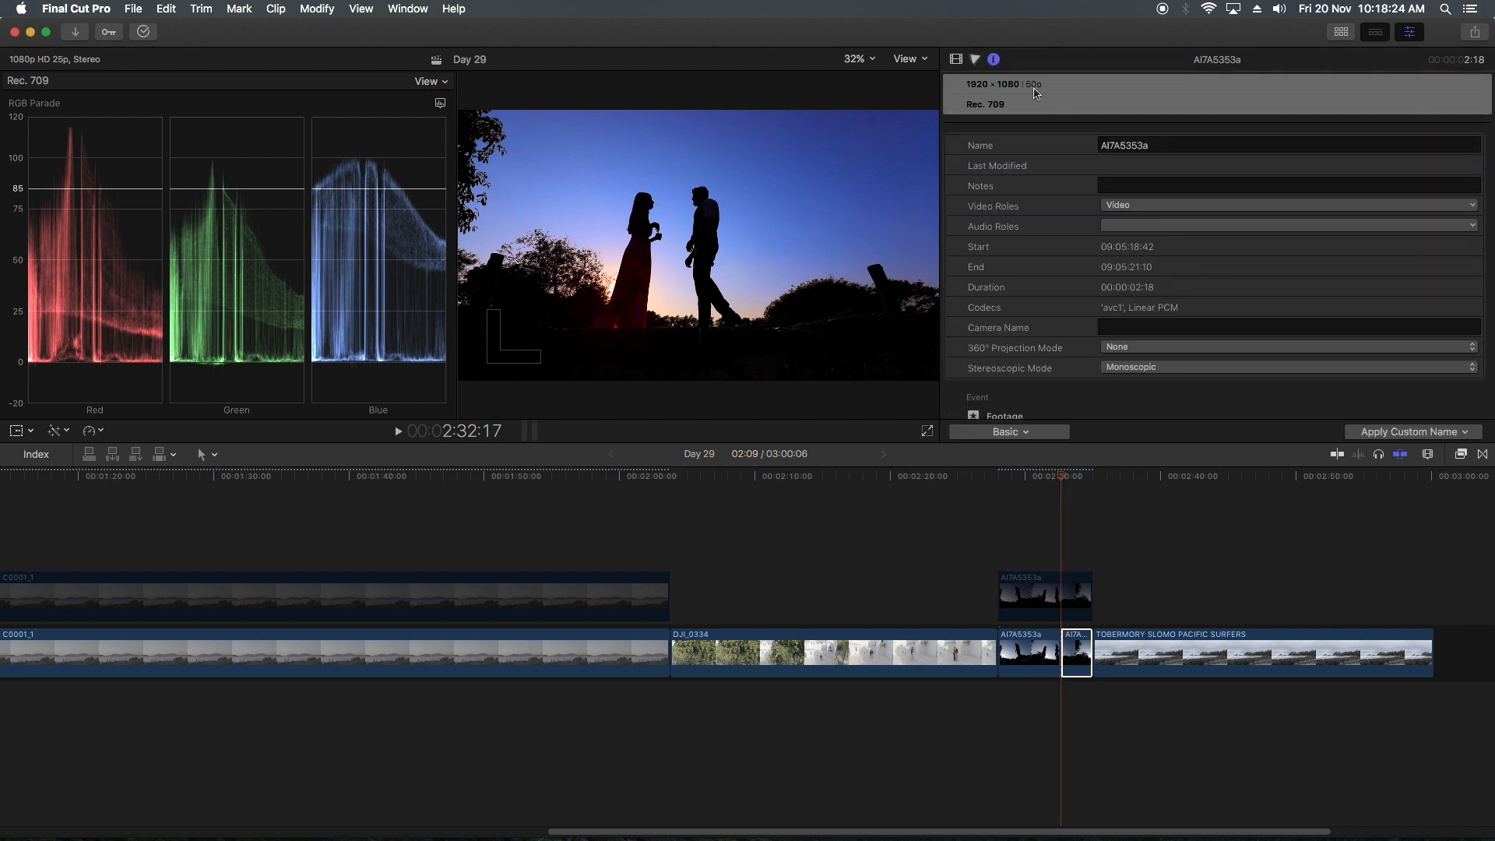
pyautogui.click(92, 431)
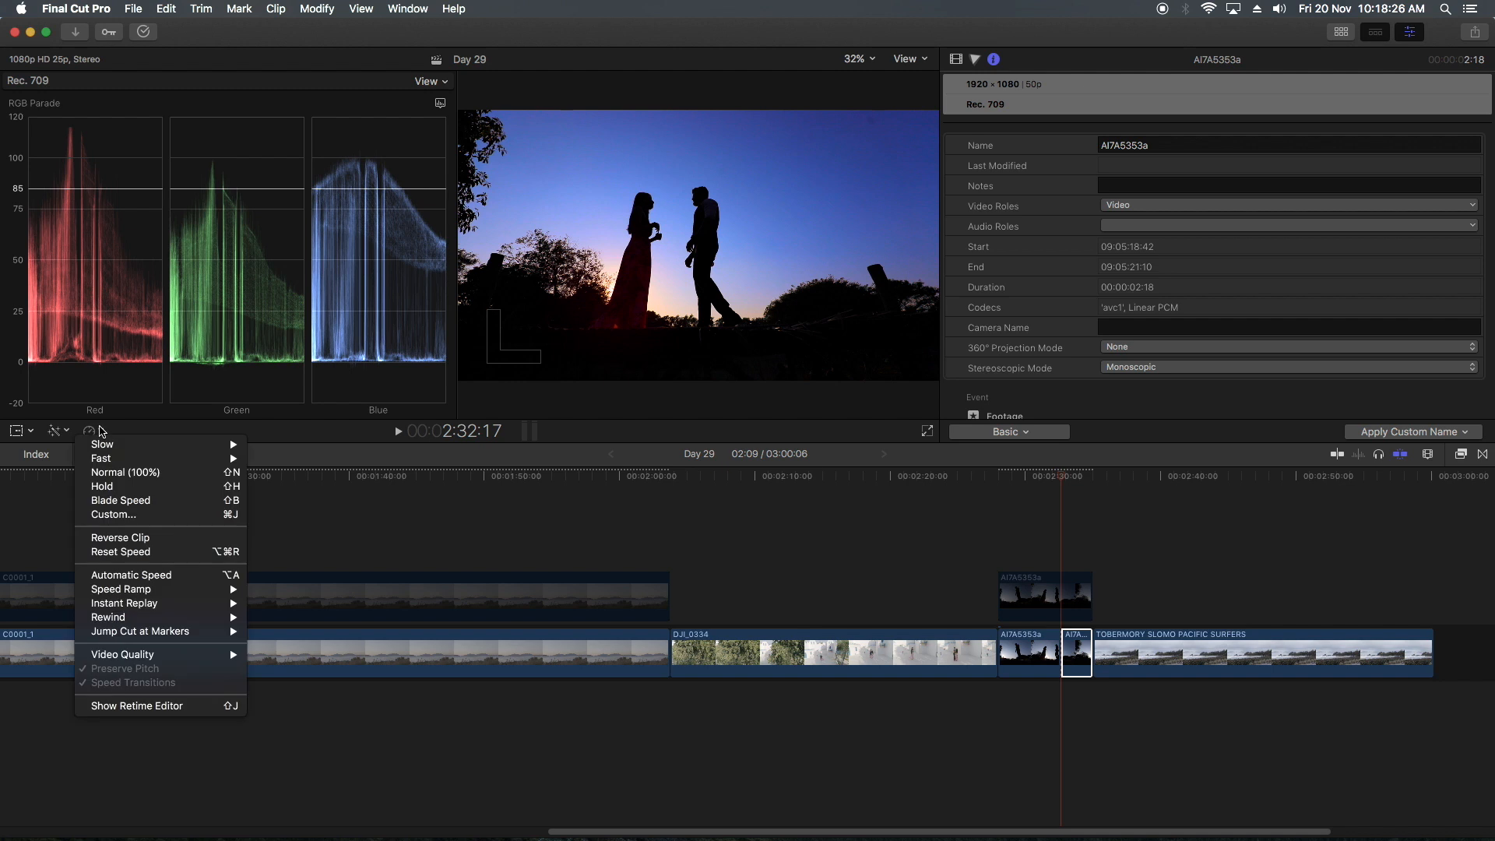
pyautogui.click(122, 576)
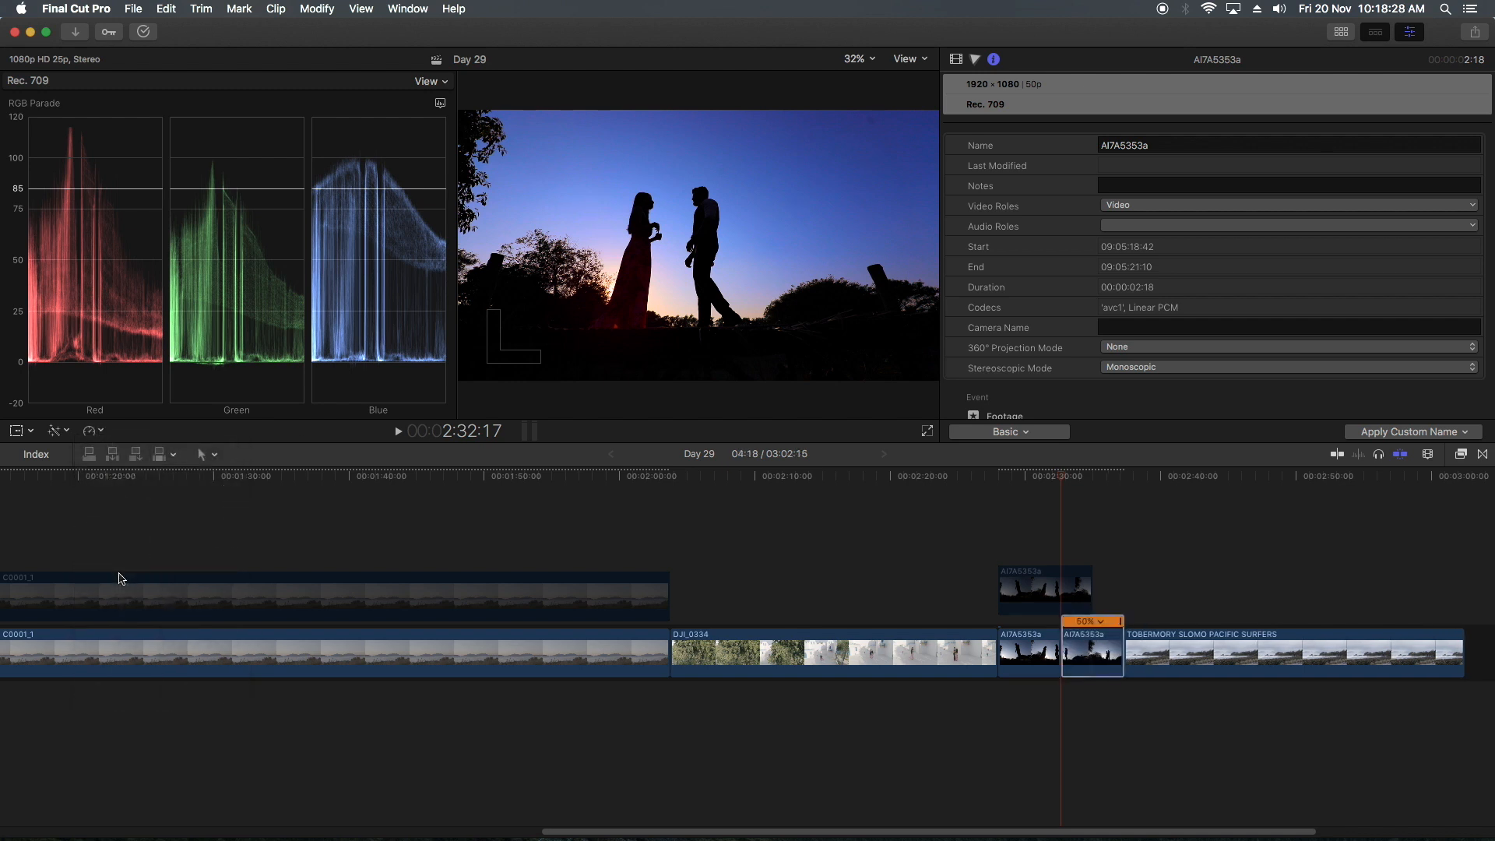
# Split the upper AI7A5353a copy at 2:32:17 and retime its second part with Automatic Speed
pyautogui.click(1069, 587)
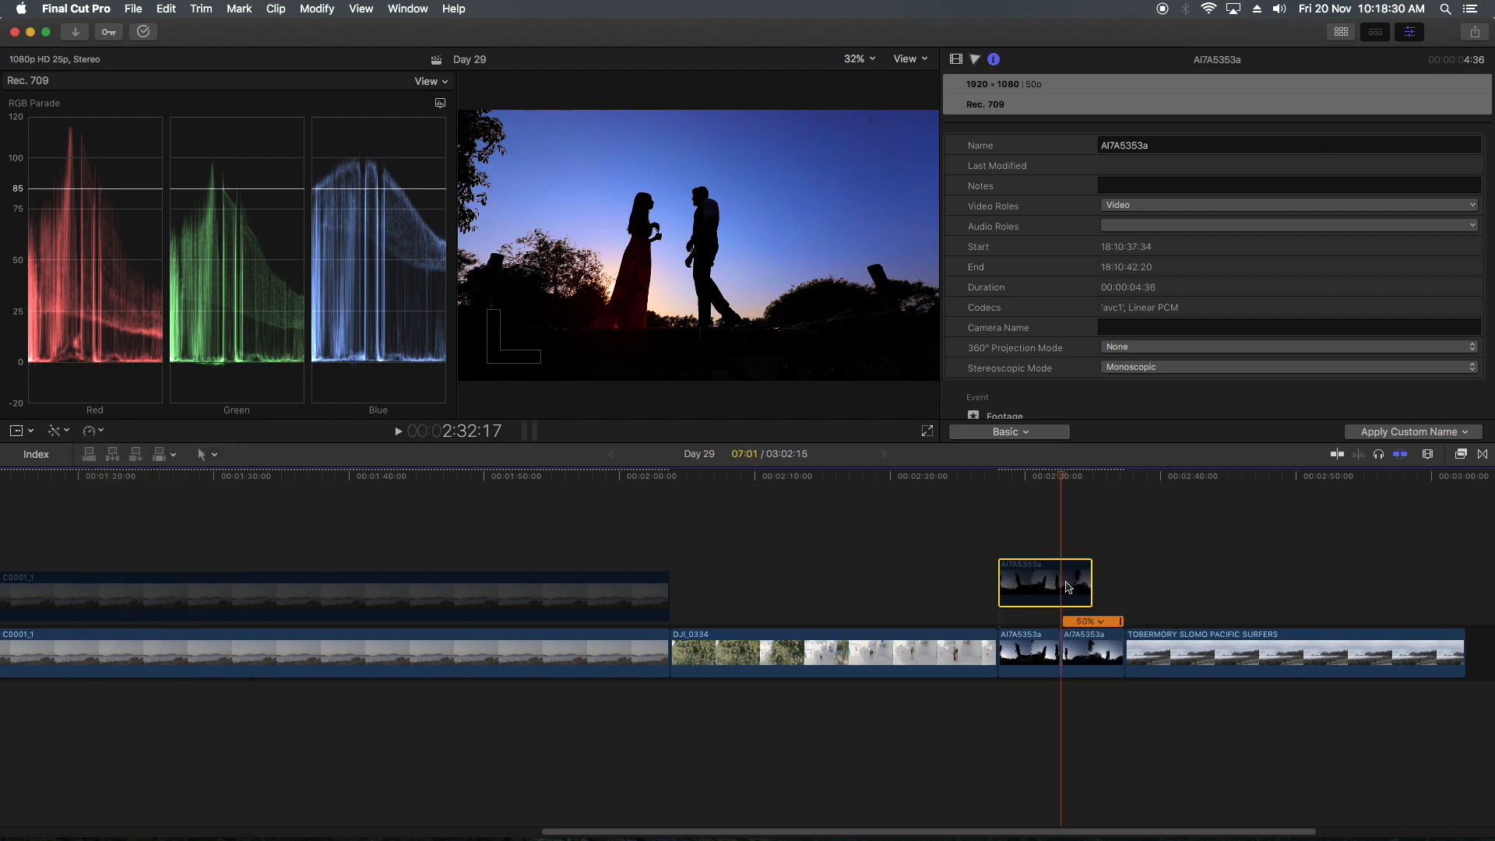
pyautogui.press('super+b')
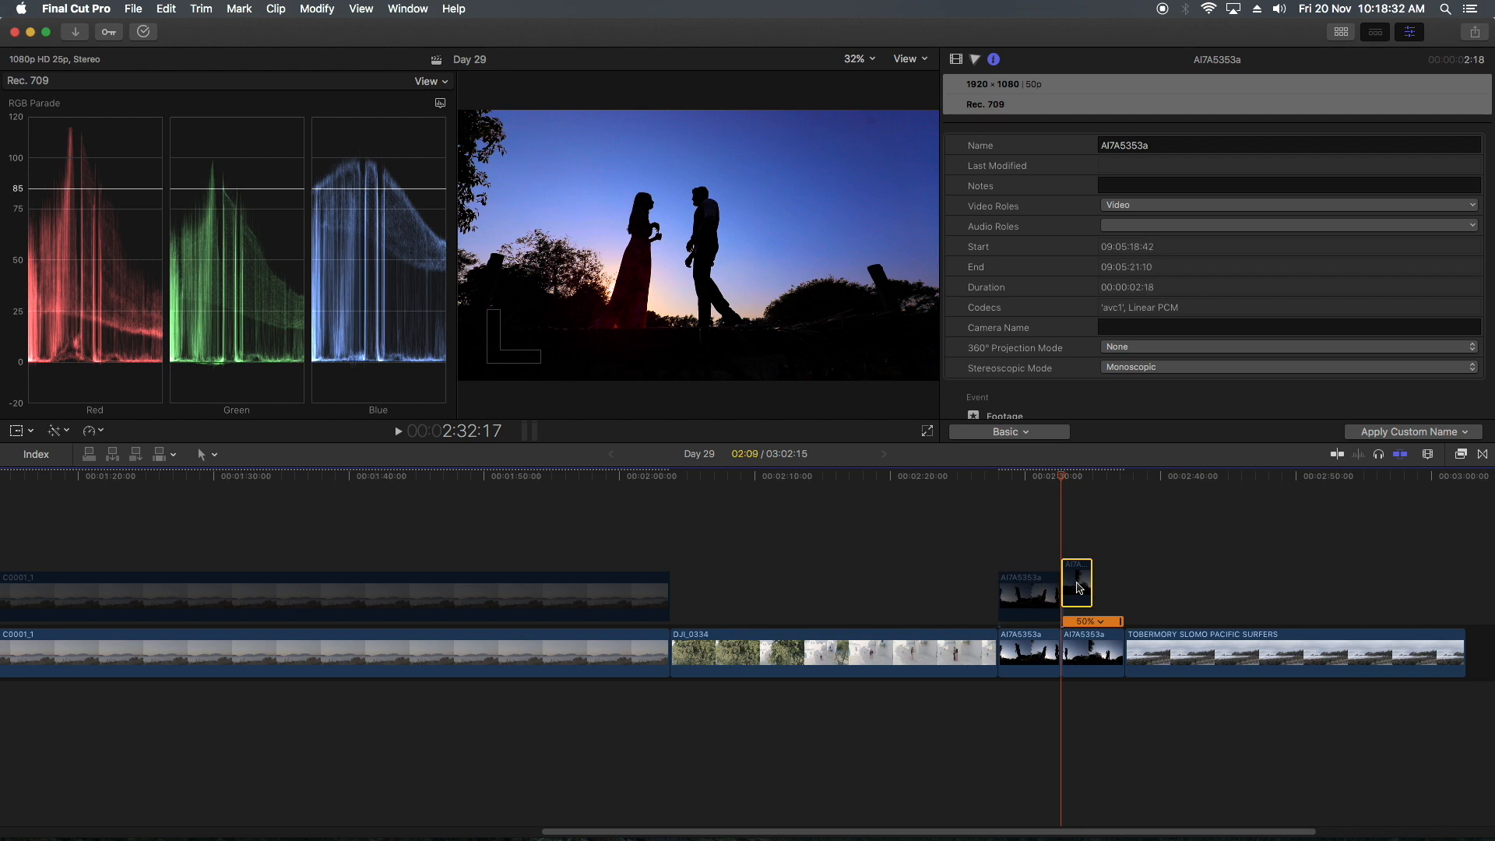
pyautogui.click(92, 431)
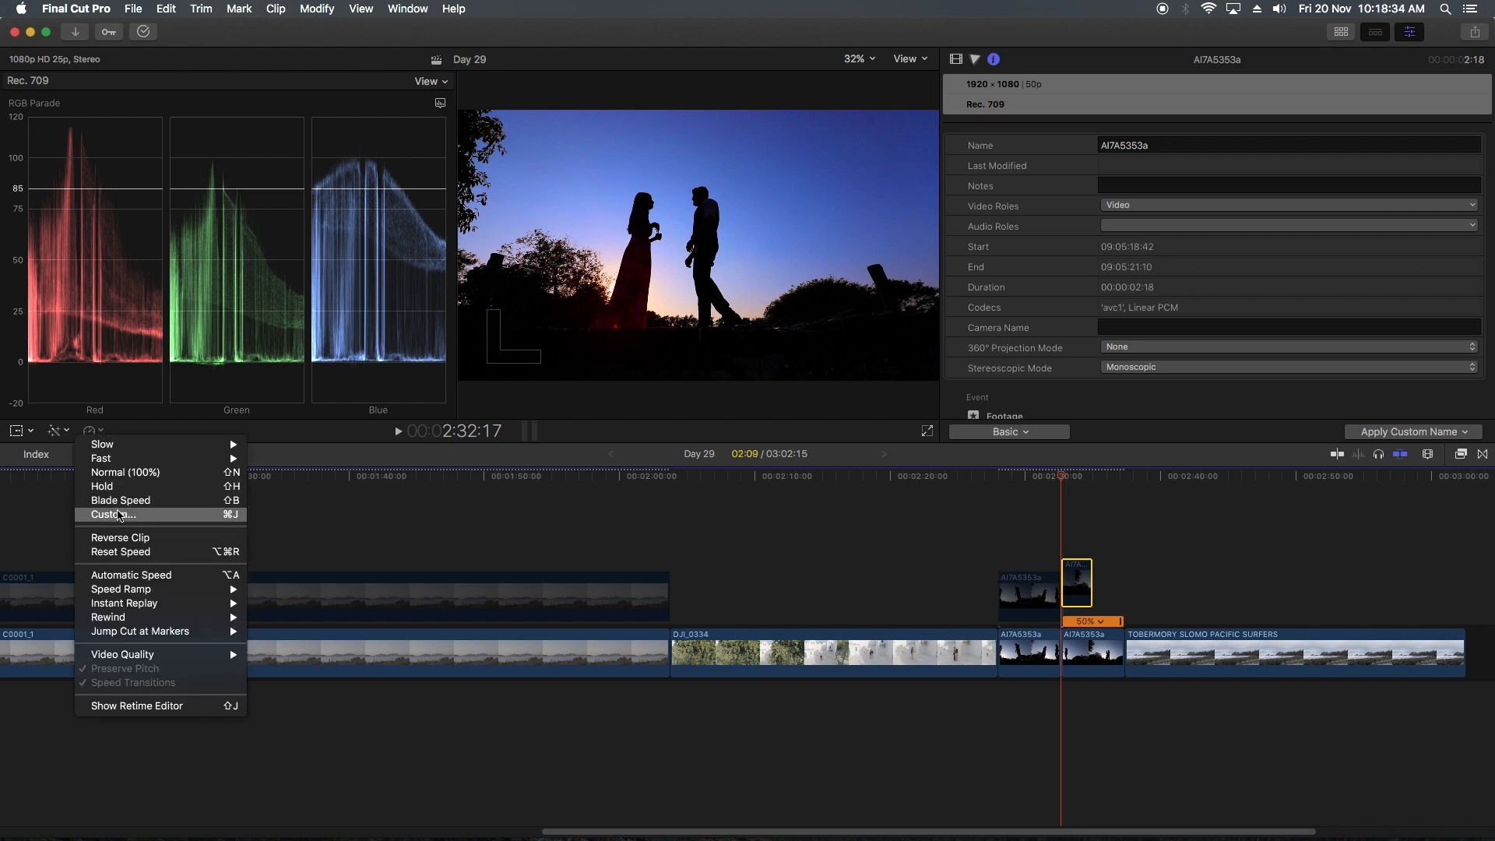
pyautogui.click(118, 576)
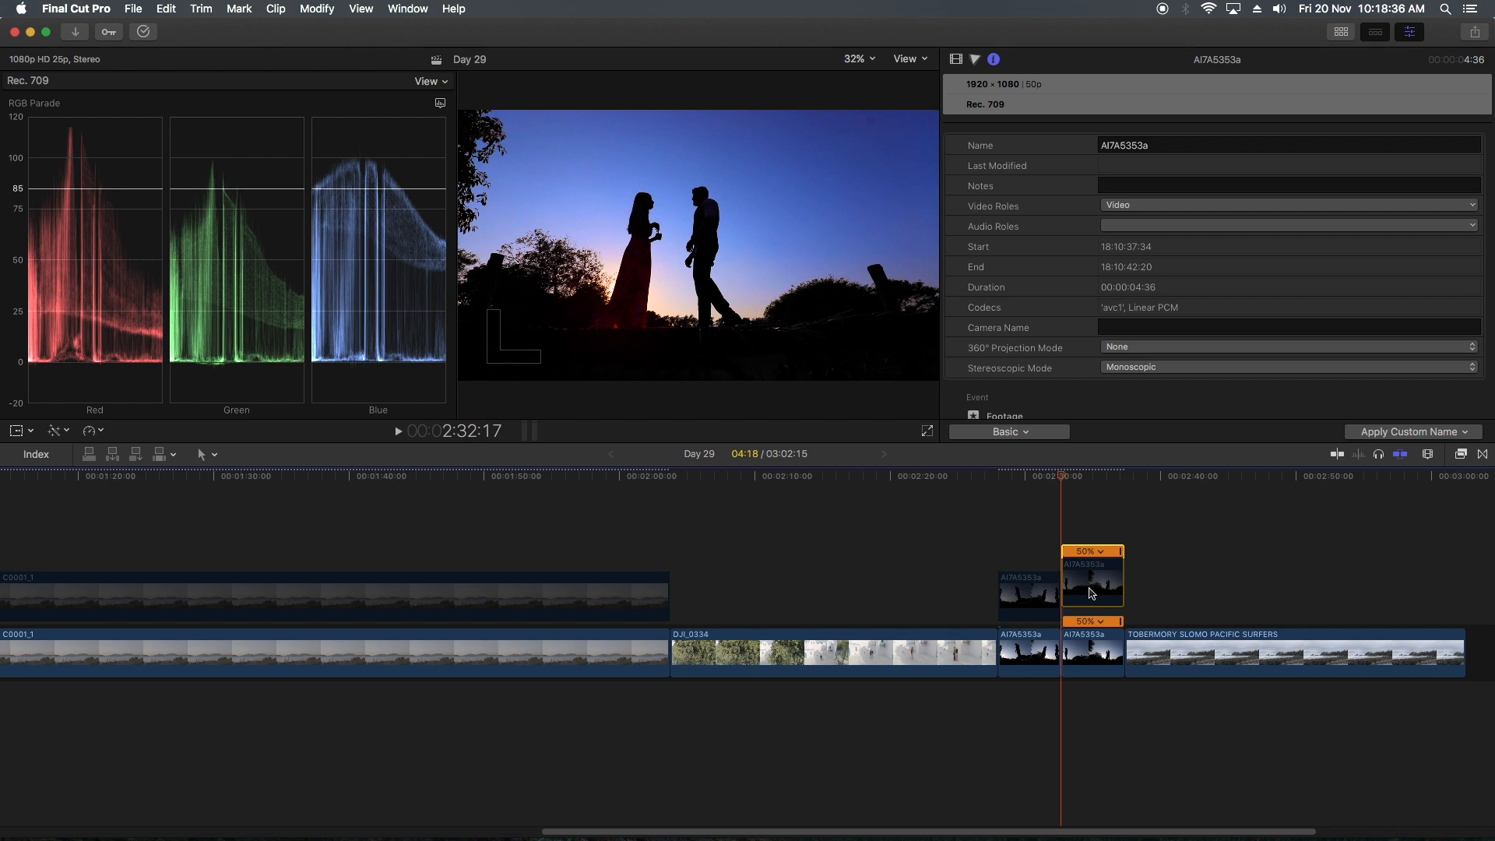
# Play the slowed AI7A5353a section with the ungraded upper copy switched on and off to compare it with the graded clip
pyautogui.press('v')
pyautogui.press('v')
pyautogui.press('space')
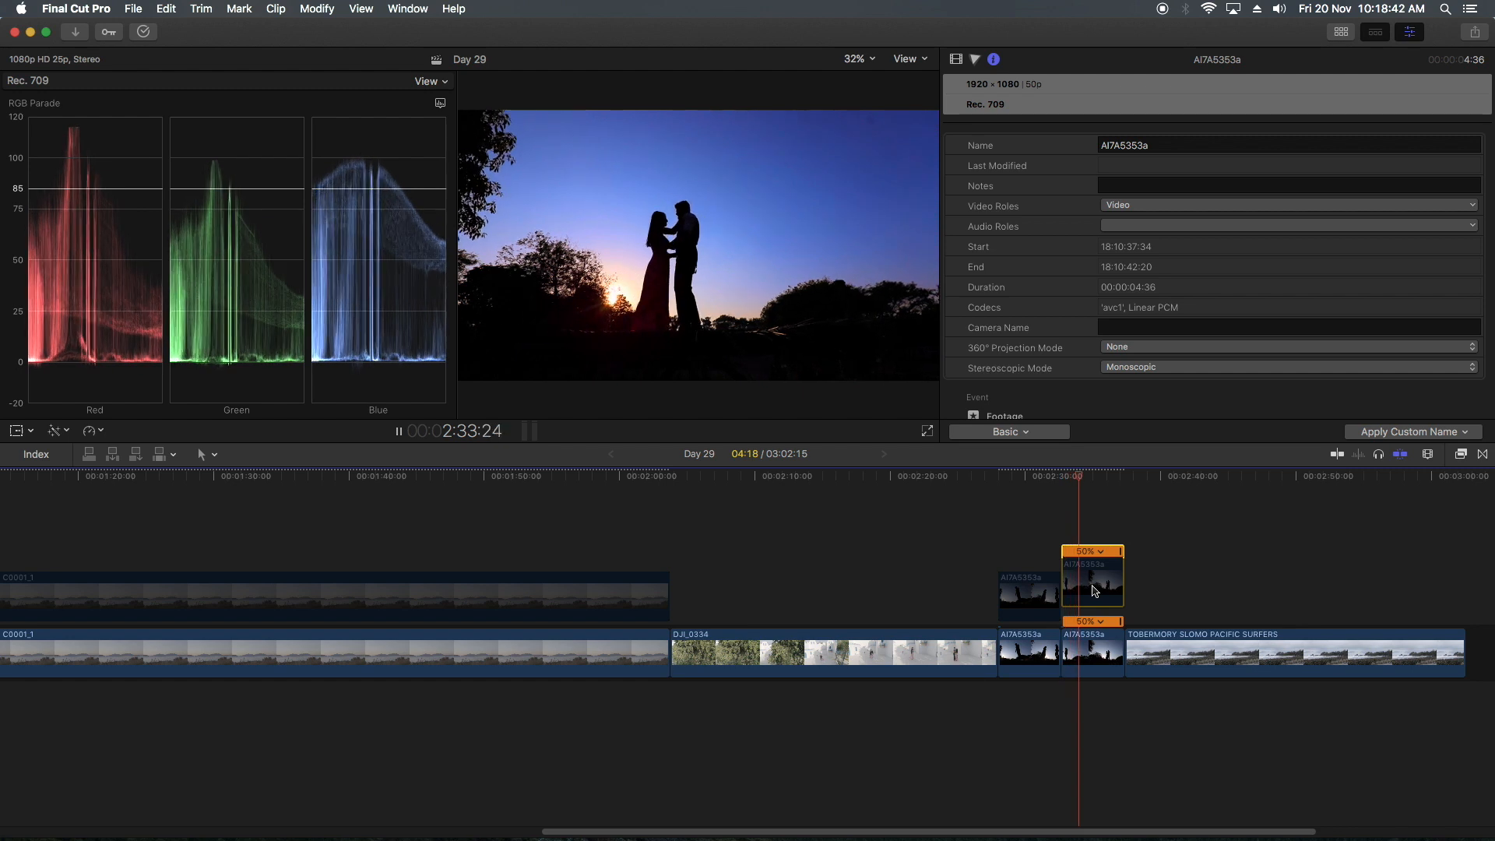
pyautogui.press('space')
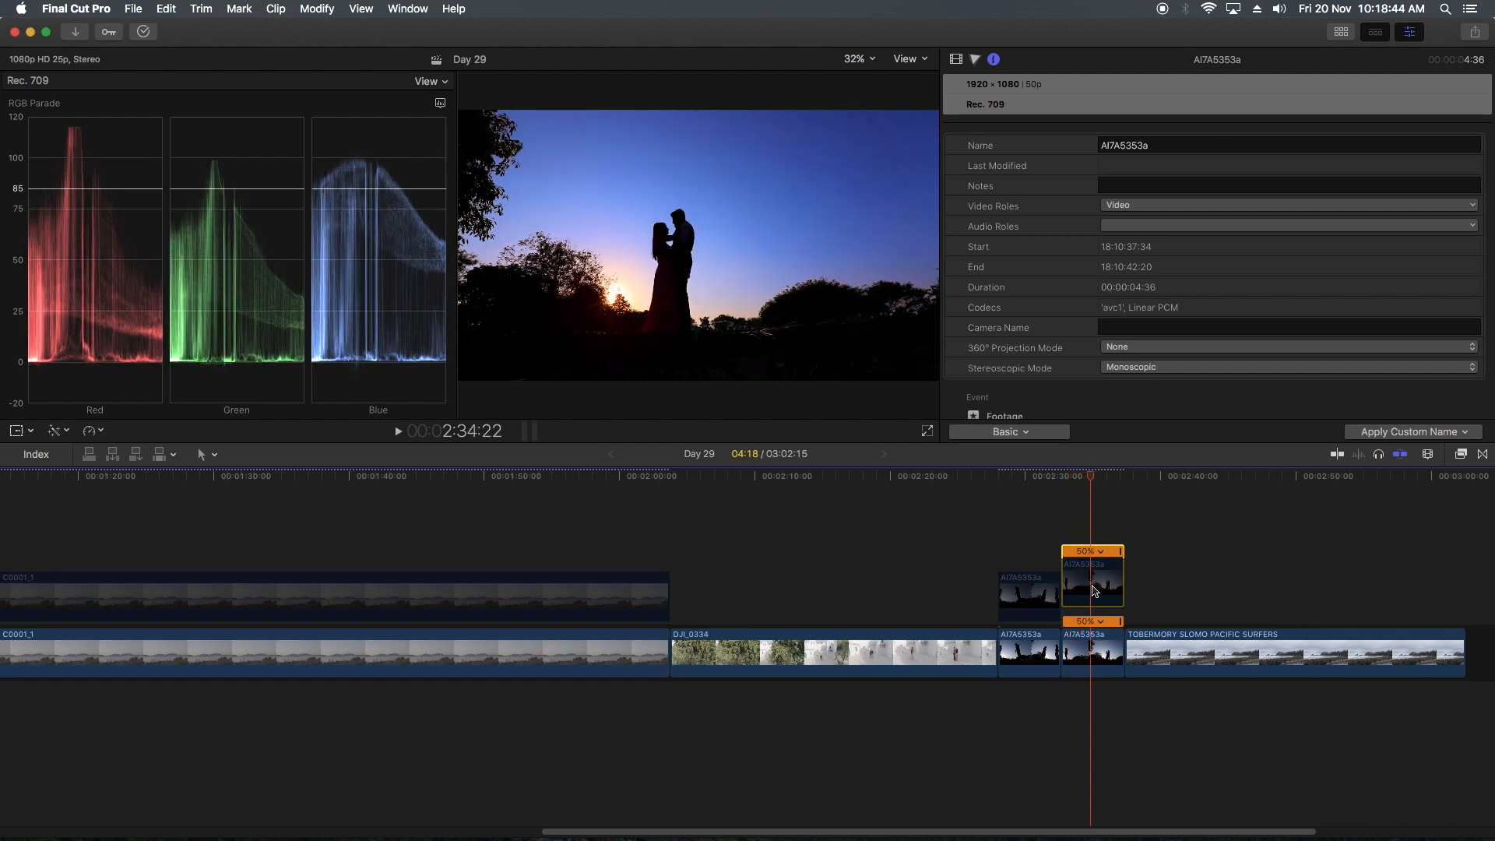
pyautogui.press('/')
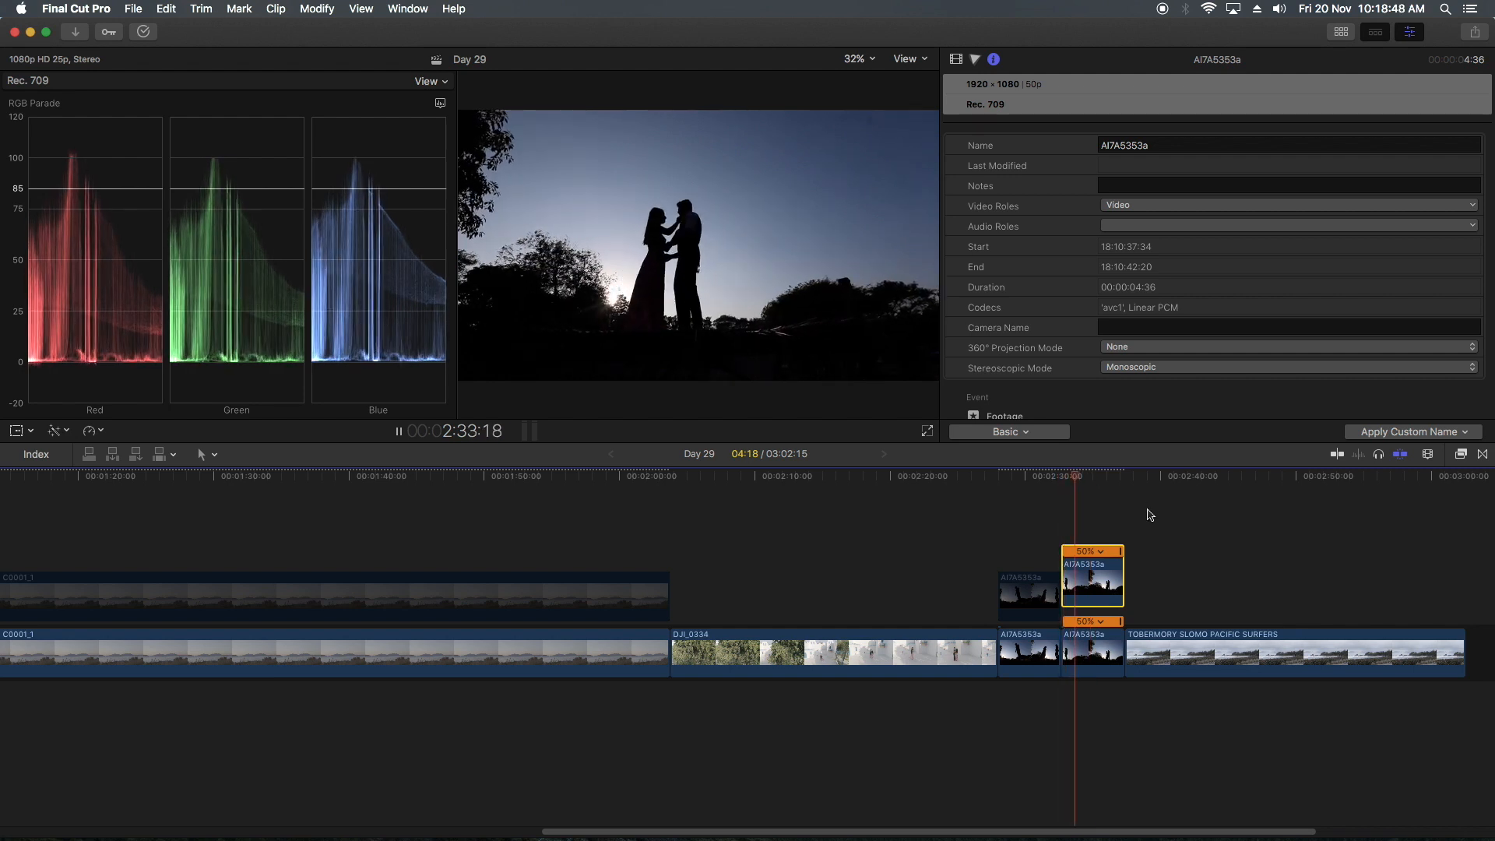
pyautogui.press('space')
pyautogui.press('v')
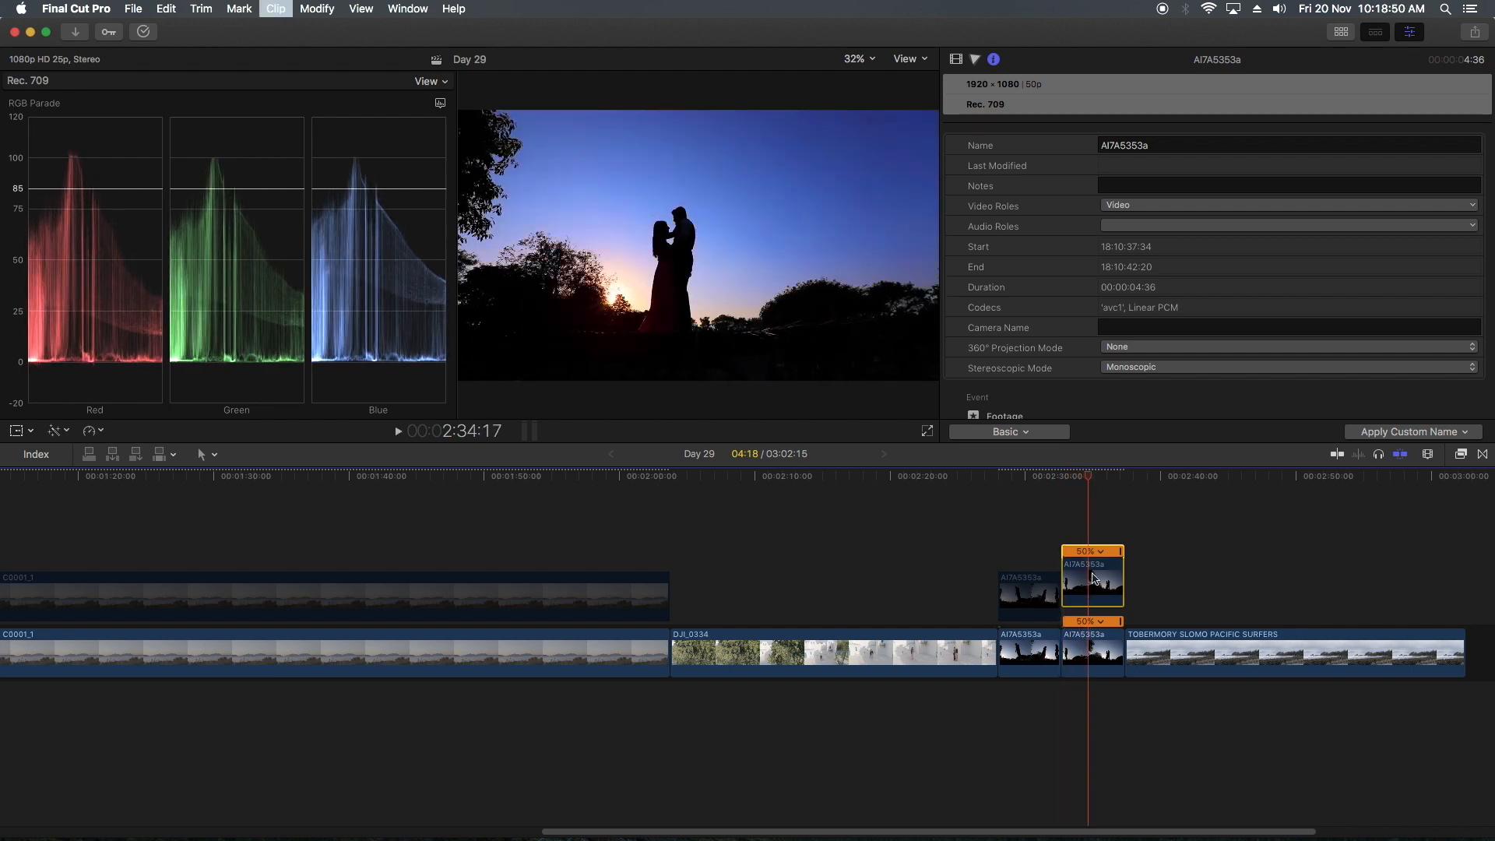
pyautogui.press('space')
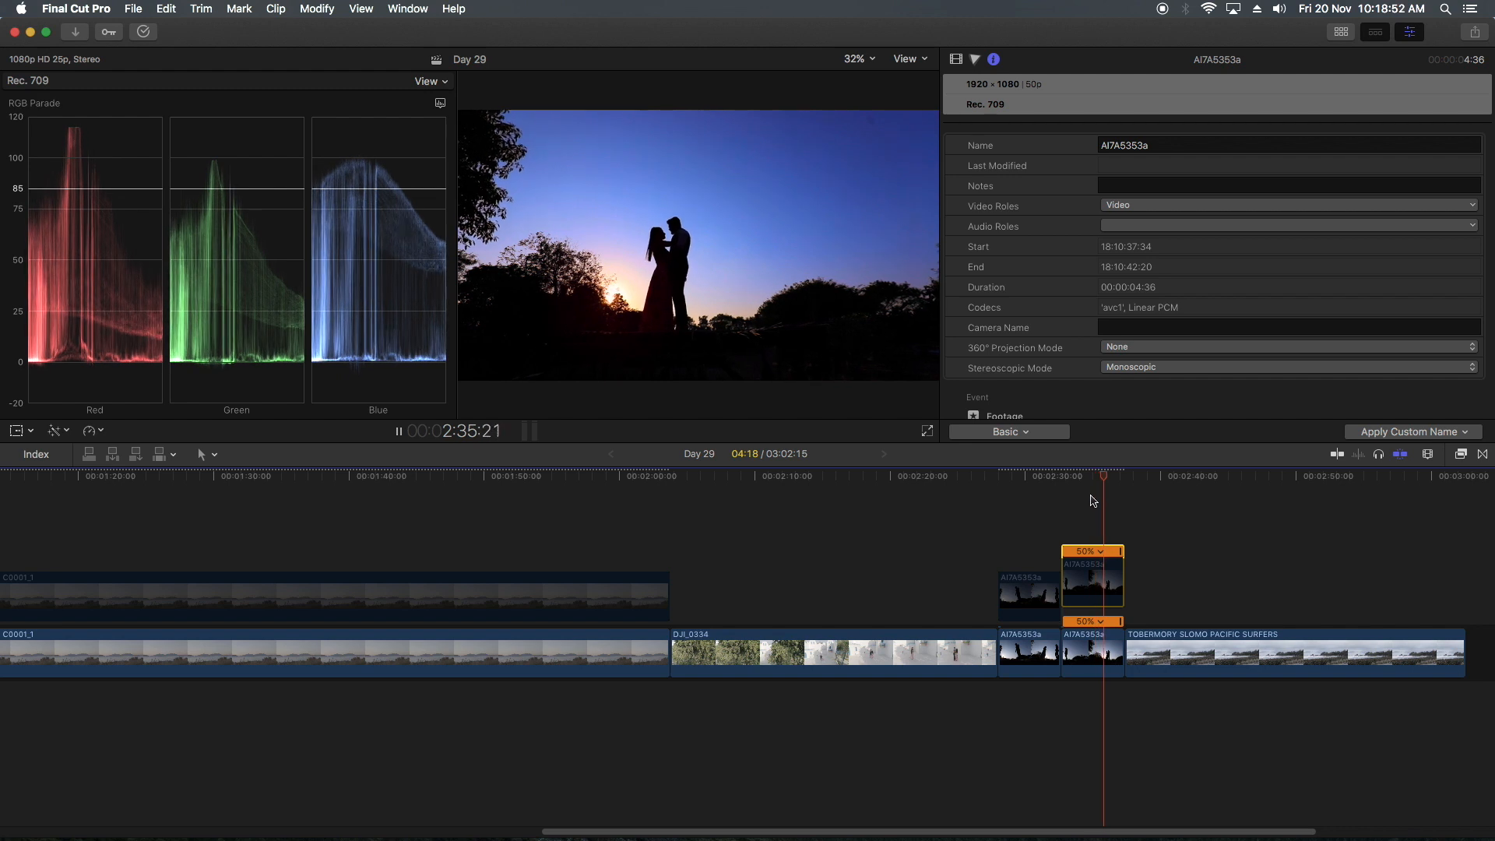
pyautogui.press('space')
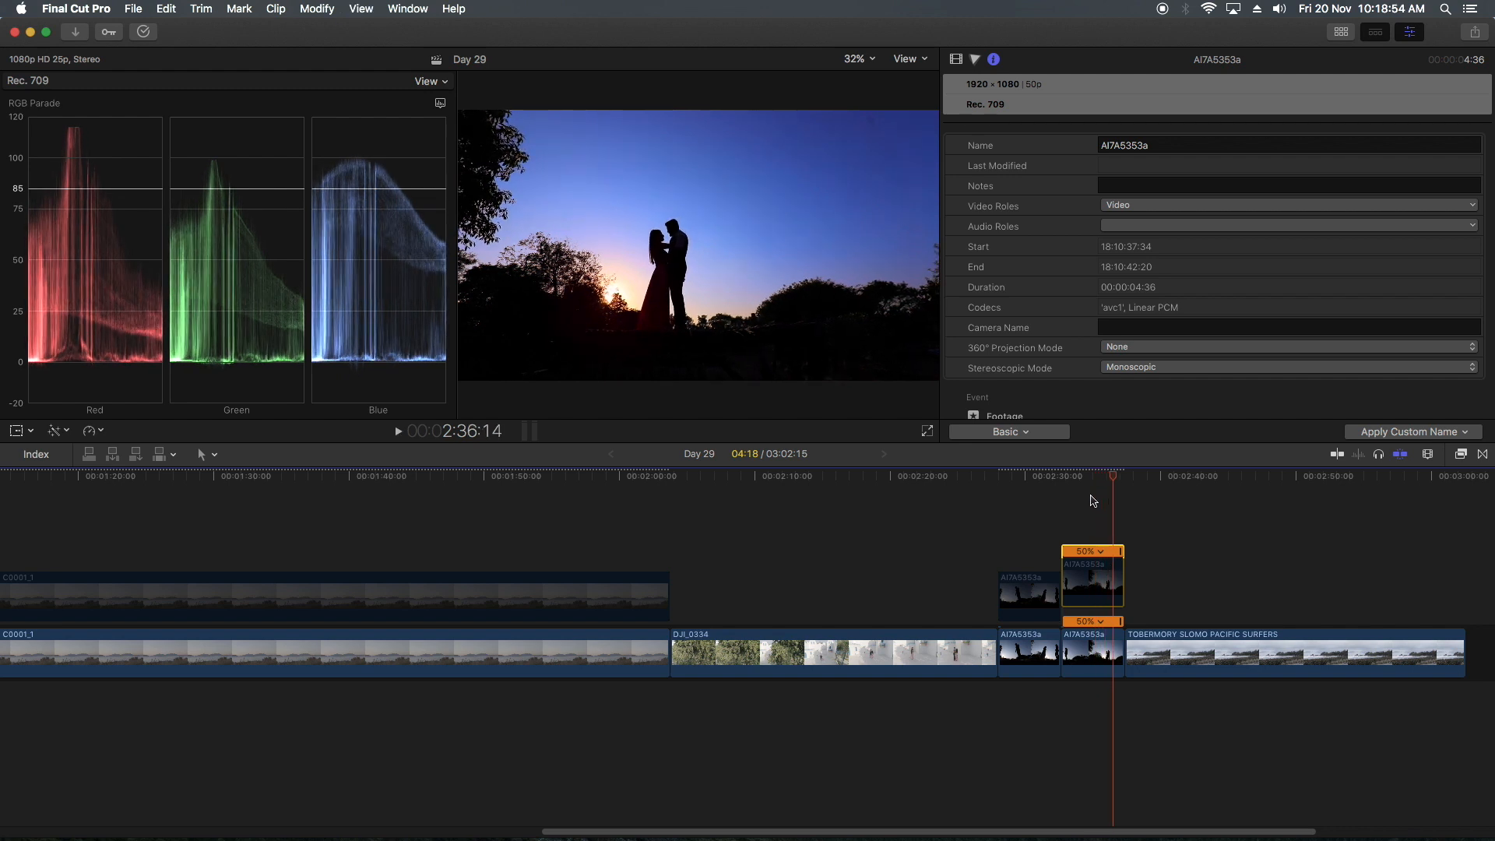